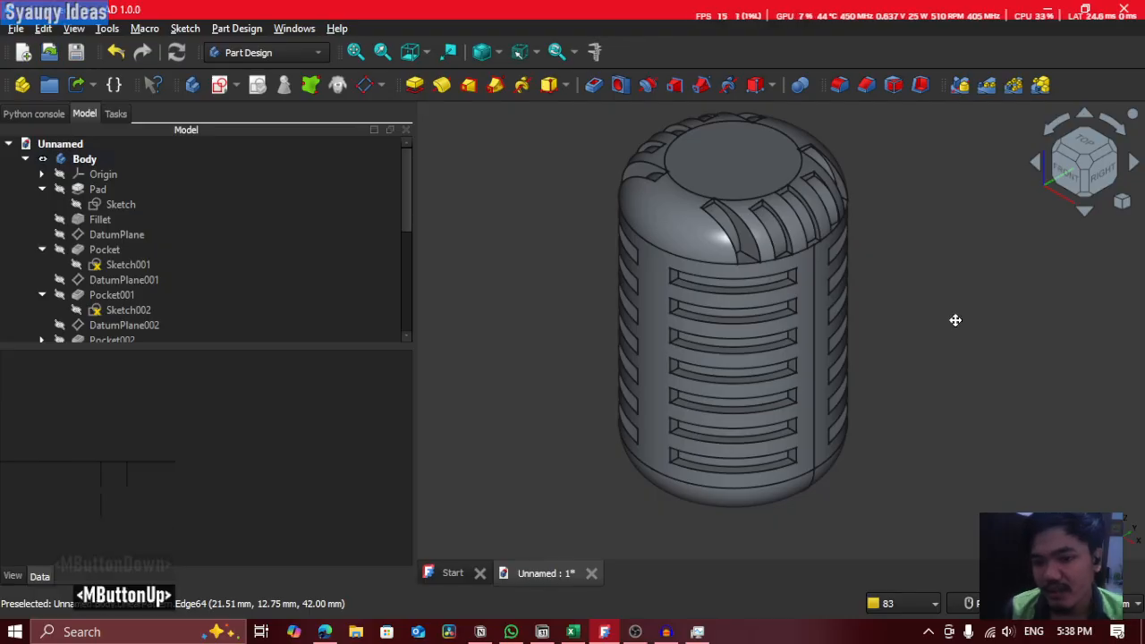
# Step: Examine the finished slotted cylinder from above and from several angles, including its rounded ends and side slots
pyautogui.middleClick(943, 315)
pyautogui.moveTo(943, 315)
pyautogui.keyDown('shift'); pyautogui.mouseDown(button='middle')
pyautogui.moveTo(868, 263)
pyautogui.moveTo(823, 296)
pyautogui.moveTo(796, 296)
pyautogui.moveTo(905, 363)
pyautogui.moveTo(936, 451)
pyautogui.moveTo(838, 316)
pyautogui.moveTo(859, 361)
pyautogui.moveTo(1035, 248)
pyautogui.mouseUp(button='middle'); pyautogui.keyUp('shift')
pyautogui.middleClick(800, 335)
pyautogui.click(1084, 152)
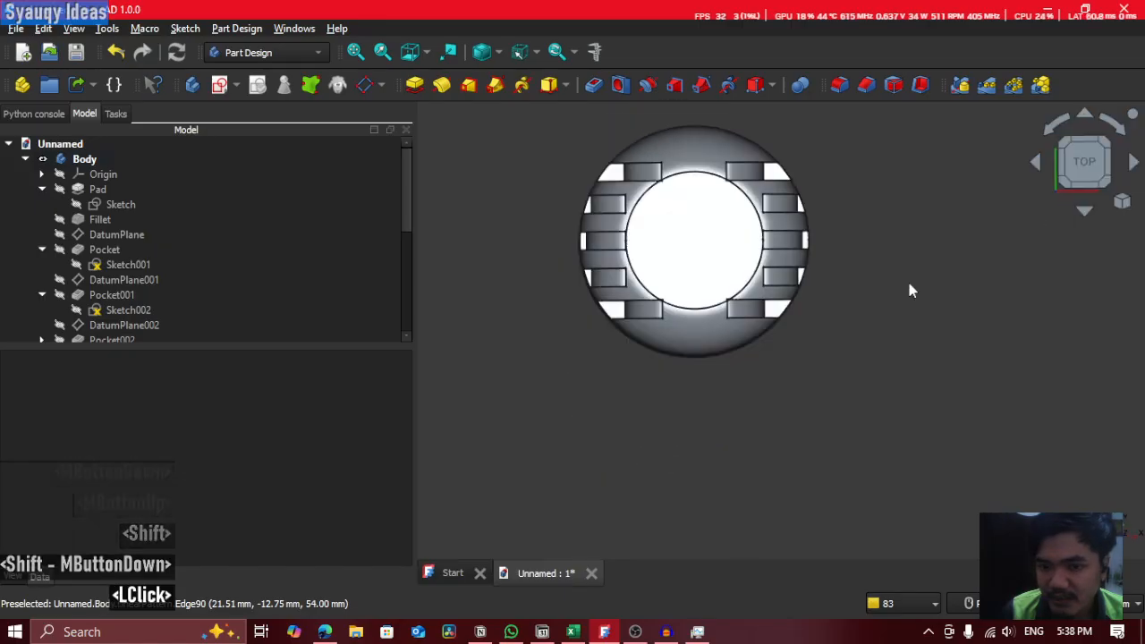
pyautogui.middleClick(795, 365)
pyautogui.moveTo(794, 365)
pyautogui.keyDown('shift'); pyautogui.mouseDown(button='middle')
pyautogui.moveTo(870, 302)
pyautogui.moveTo(876, 259)
pyautogui.moveTo(917, 256)
pyautogui.mouseUp(button='middle'); pyautogui.keyUp('shift')
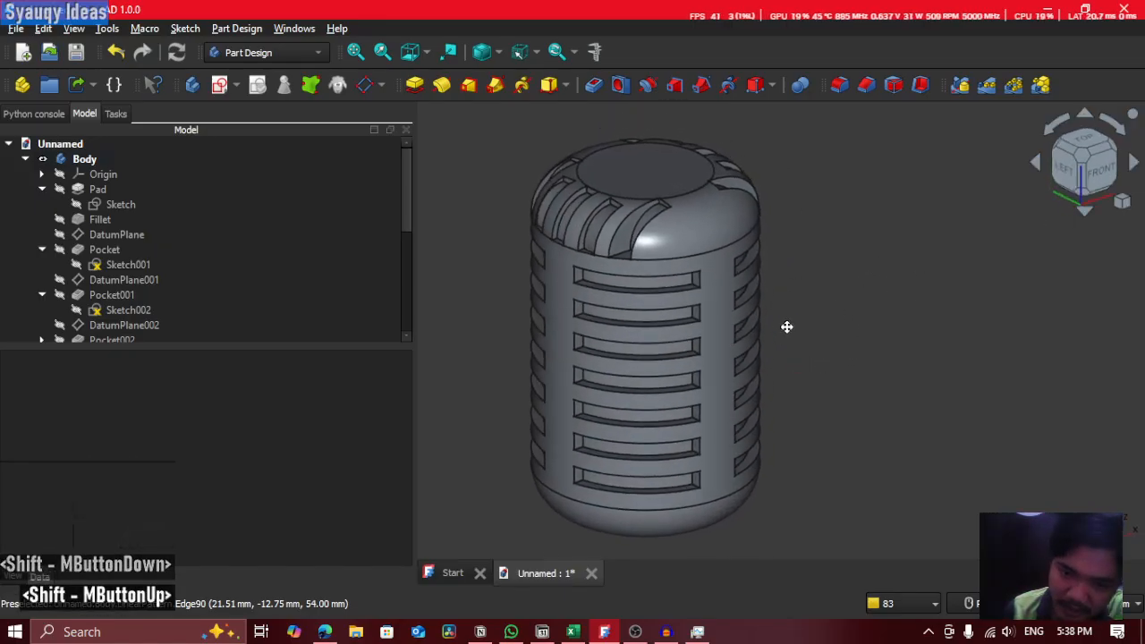
pyautogui.moveTo(788, 325); pyautogui.dragTo(822, 302, button='middle')
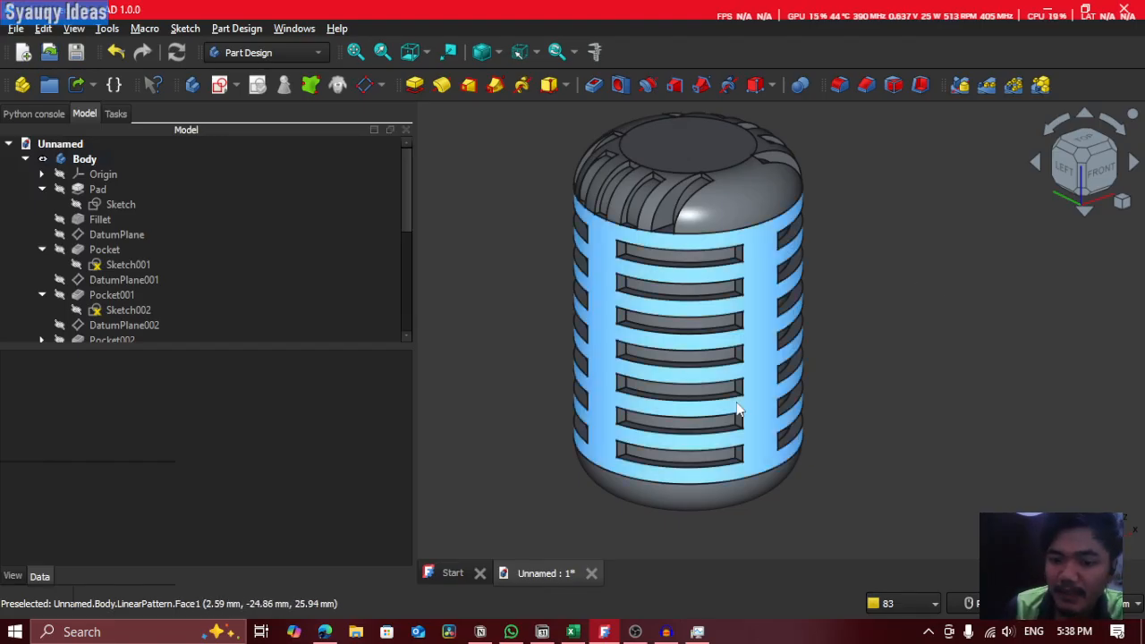
pyautogui.scroll(2, 677, 433)
pyautogui.scroll(-1, 678, 433)
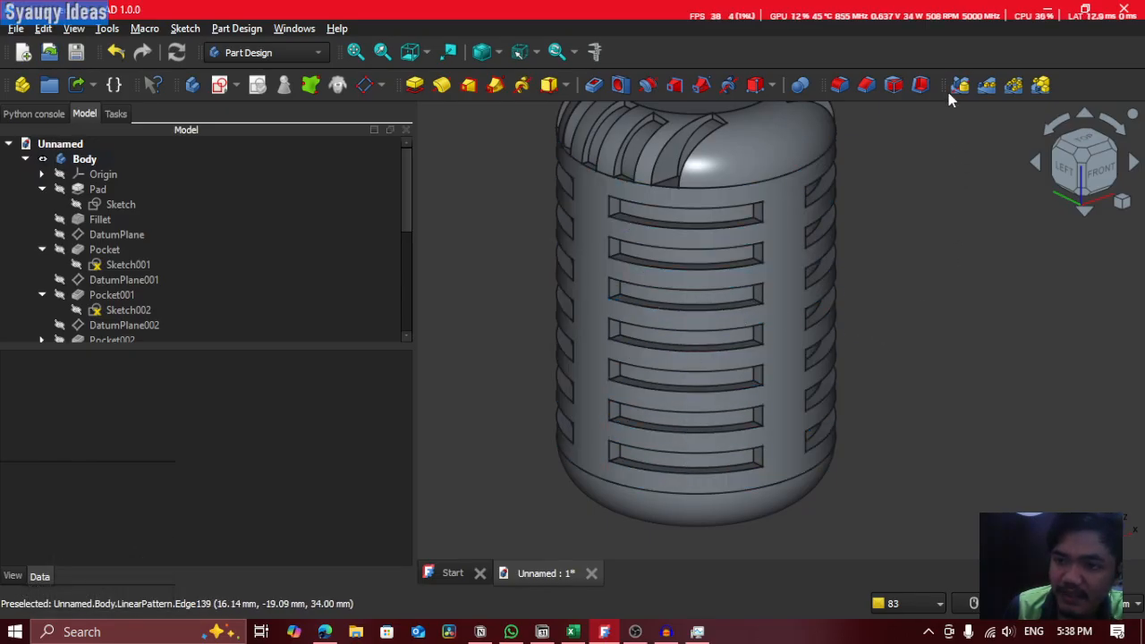
pyautogui.click(115, 250)
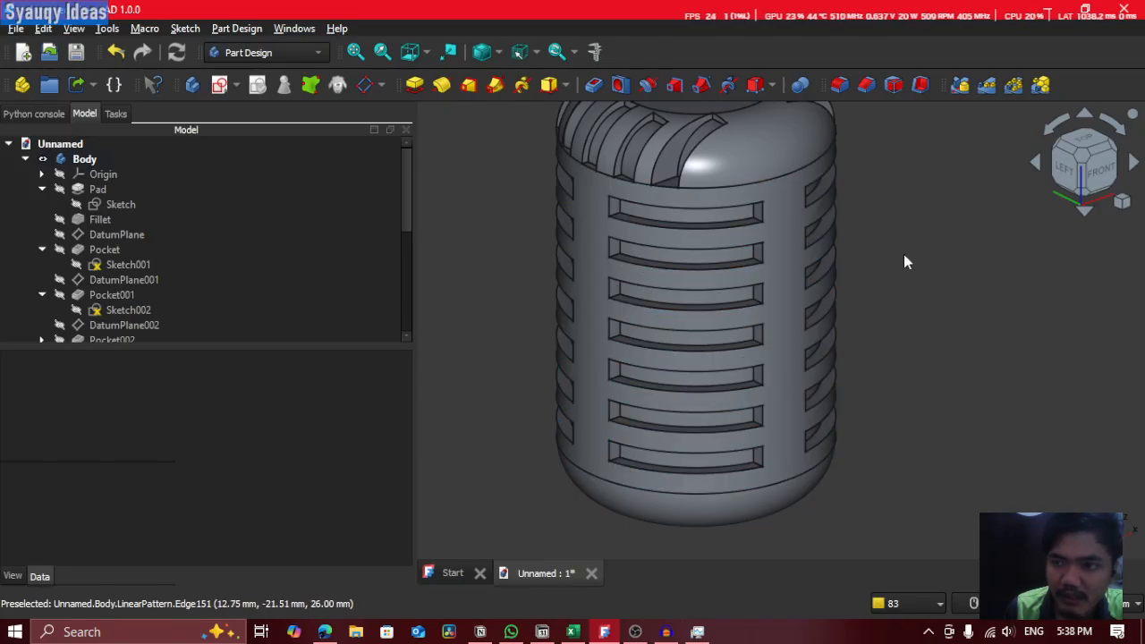
# Step: Create a new empty document and show its model tree
pyautogui.click(456, 574)
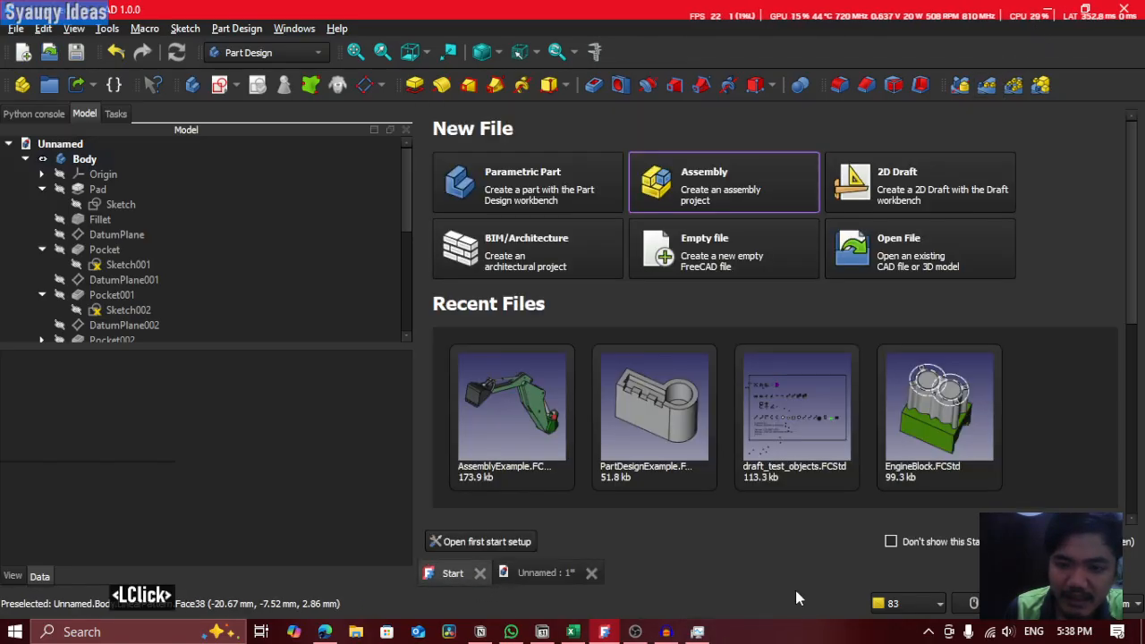
pyautogui.click(27, 114)
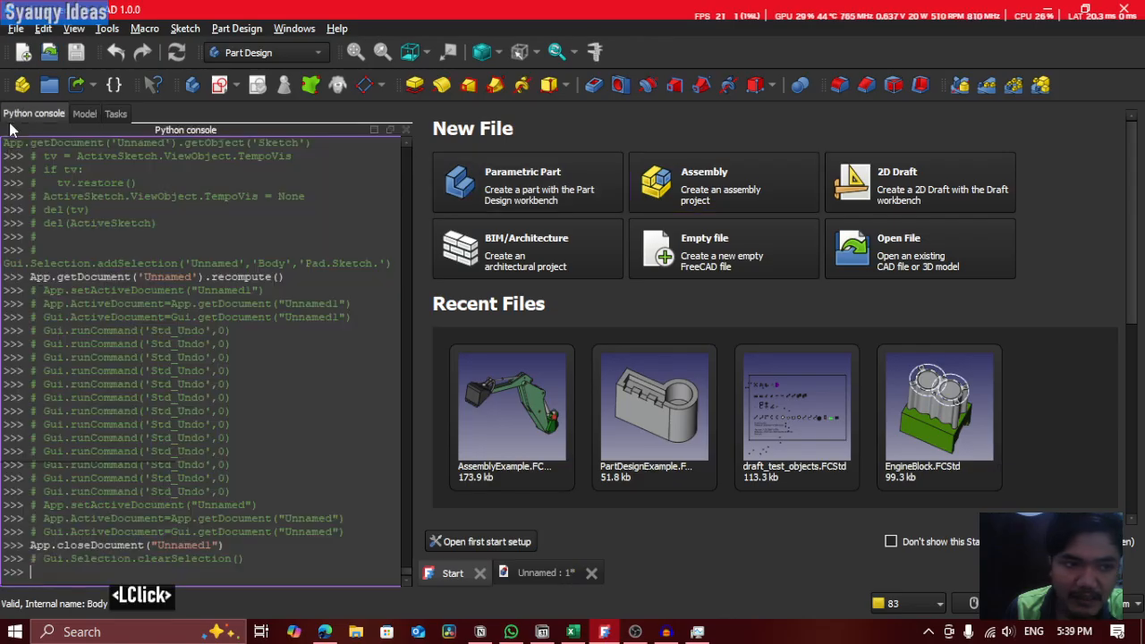
pyautogui.click(115, 114)
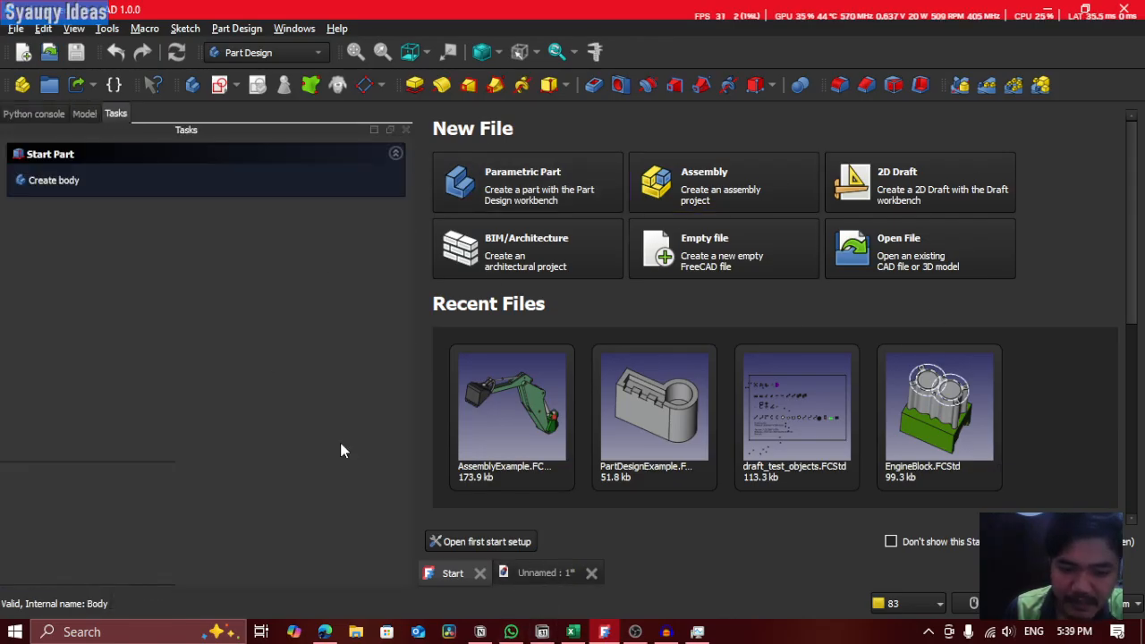
pyautogui.click(15, 28)
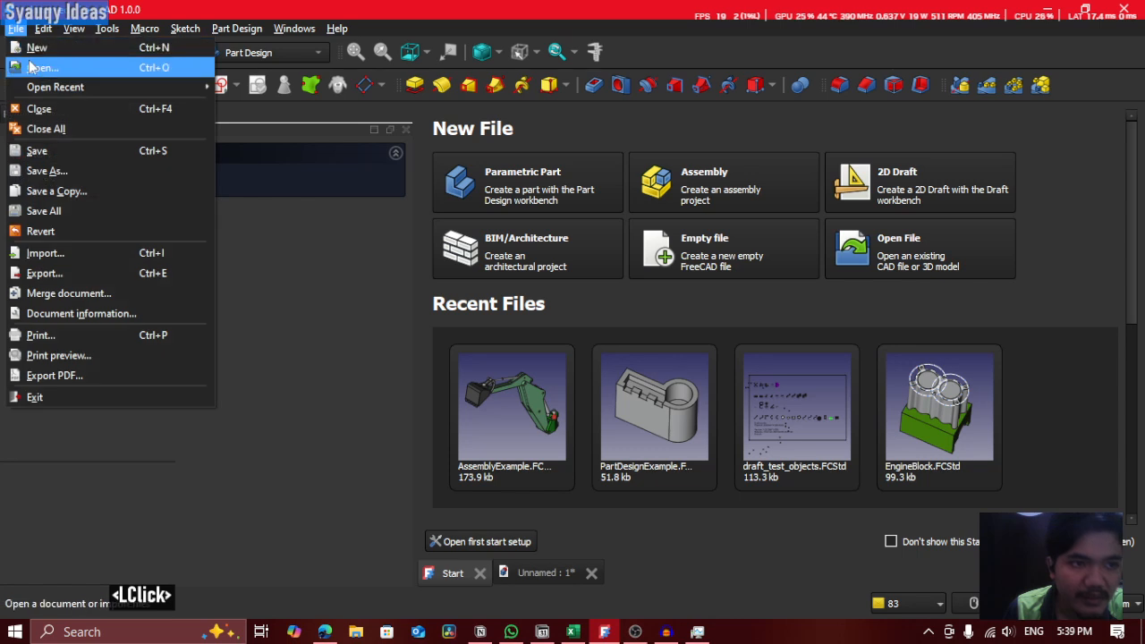
pyautogui.click(27, 42)
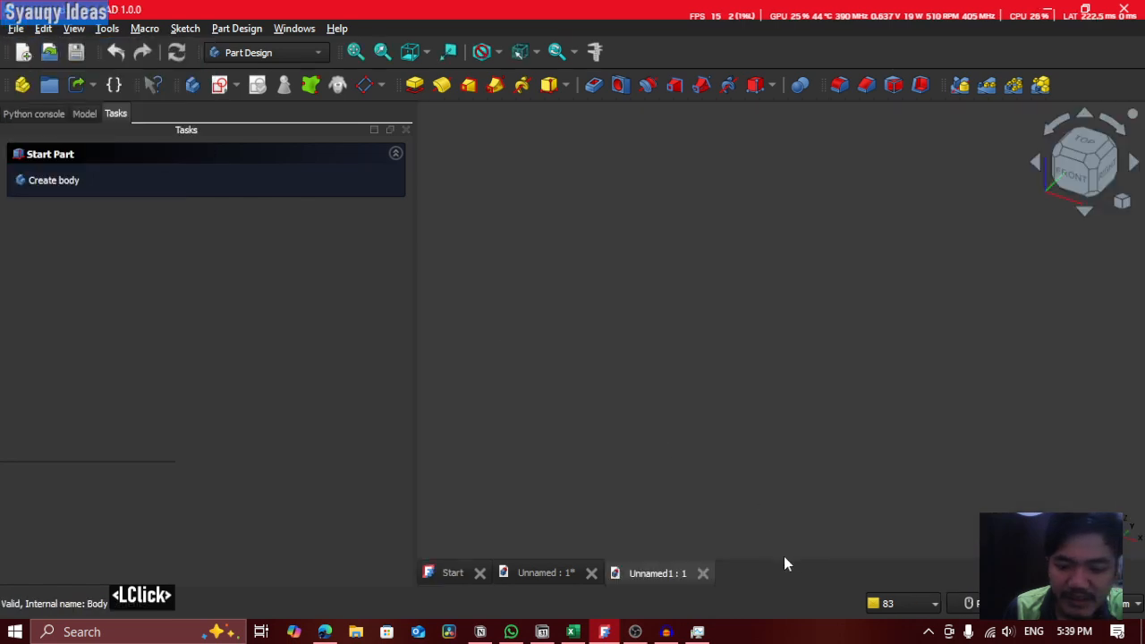
pyautogui.click(80, 115)
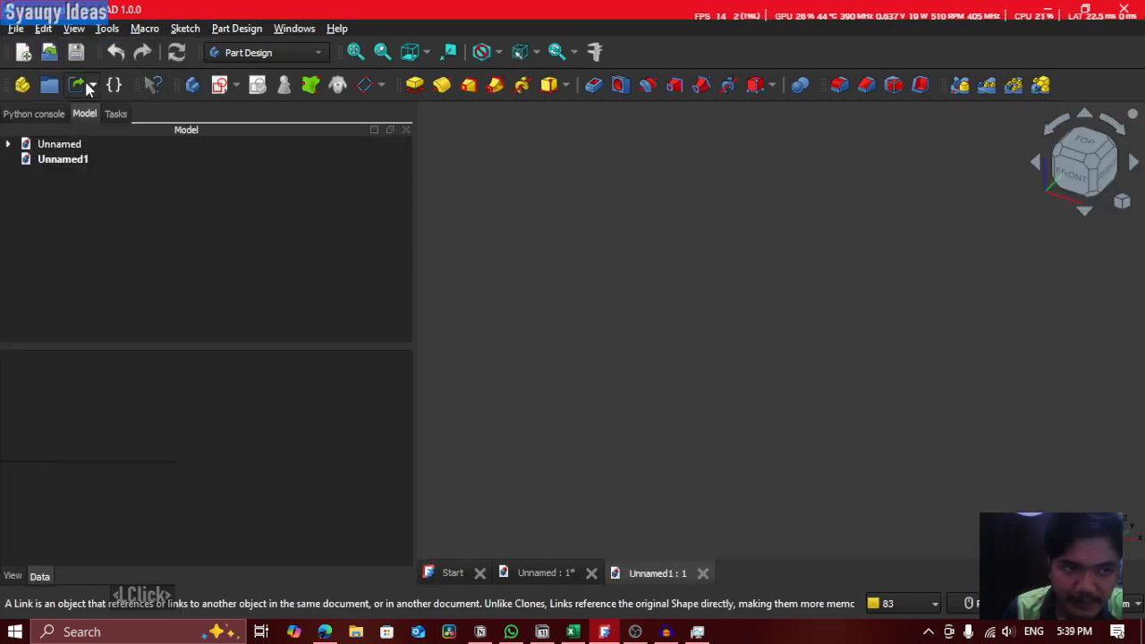
pyautogui.click(46, 30)
pyautogui.click(46, 32)
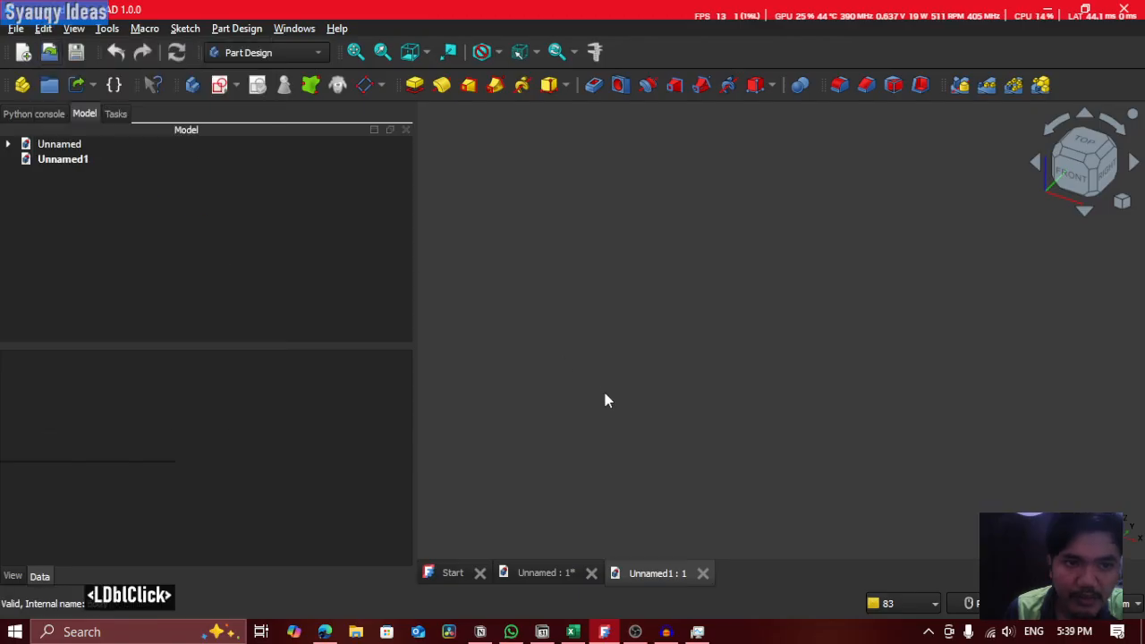
pyautogui.click(295, 53)
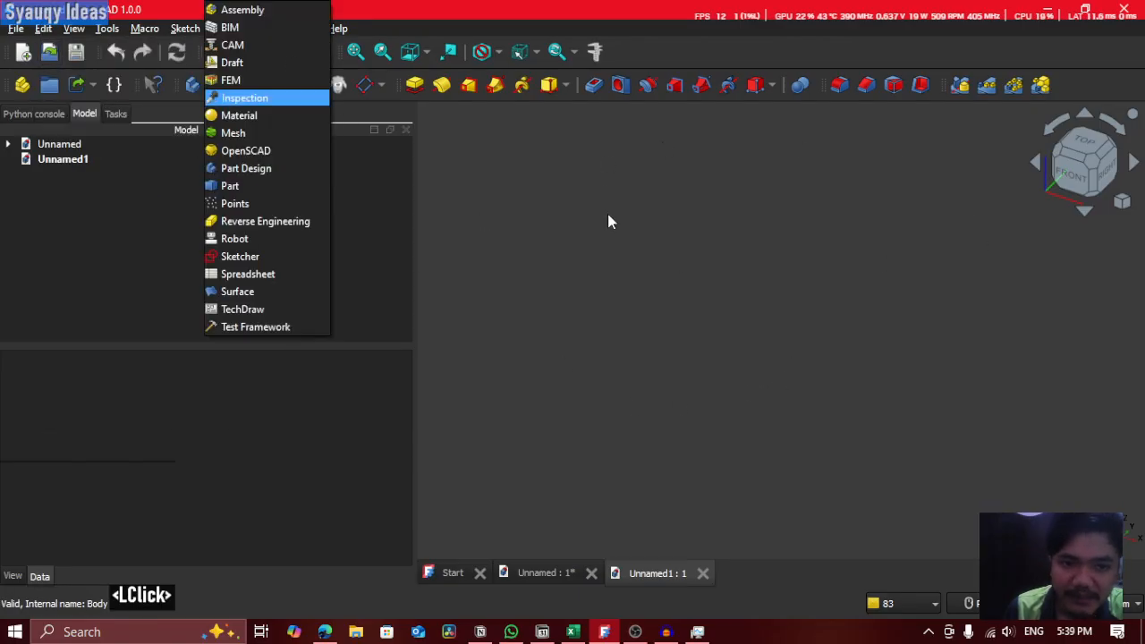
pyautogui.click(875, 337)
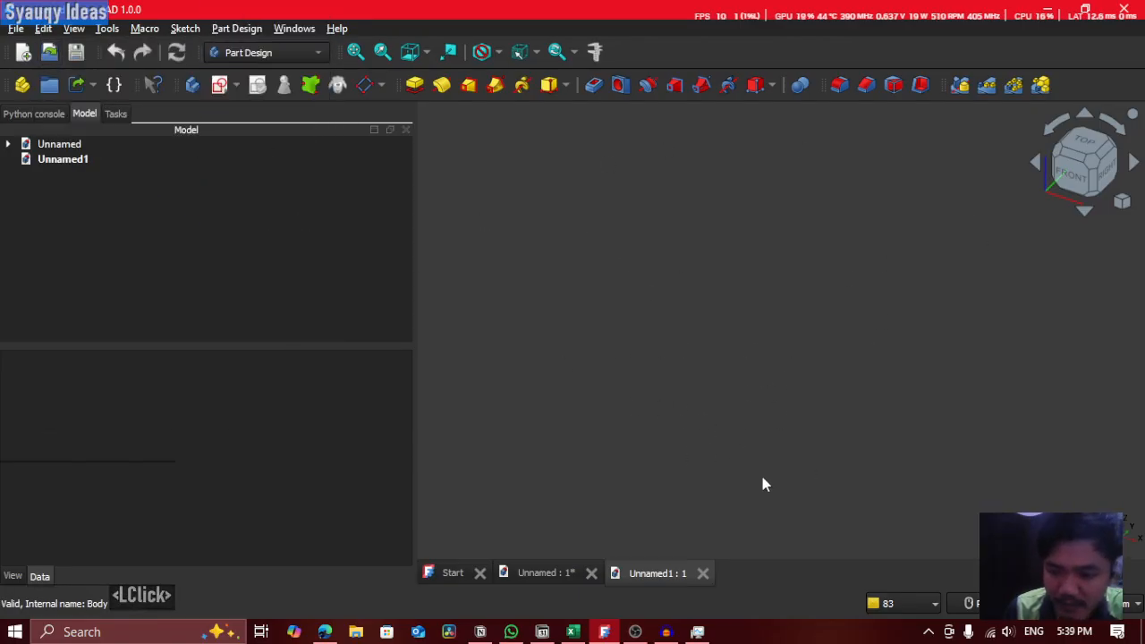
pyautogui.click(534, 241)
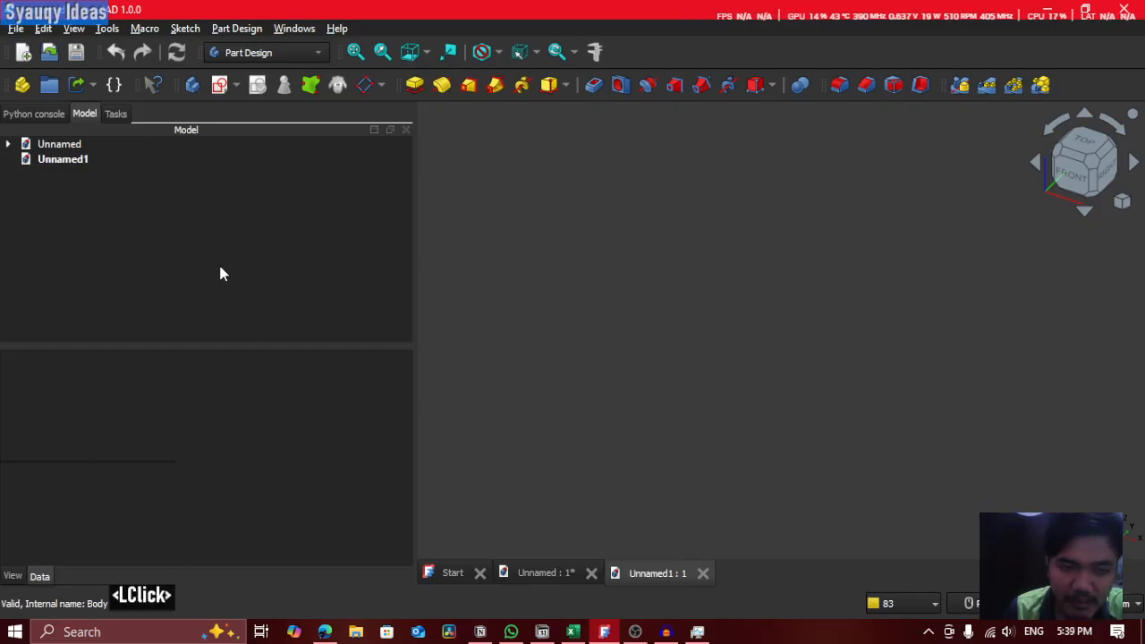
pyautogui.click(361, 406)
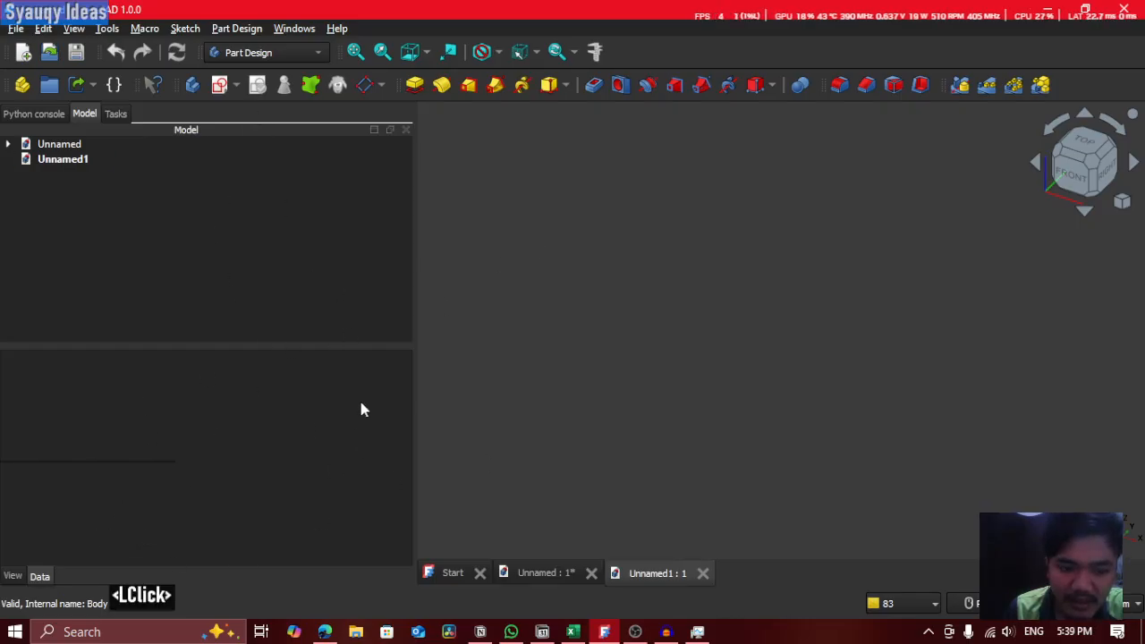
pyautogui.rightClick(567, 289)
pyautogui.click(482, 413)
pyautogui.rightClick(483, 408)
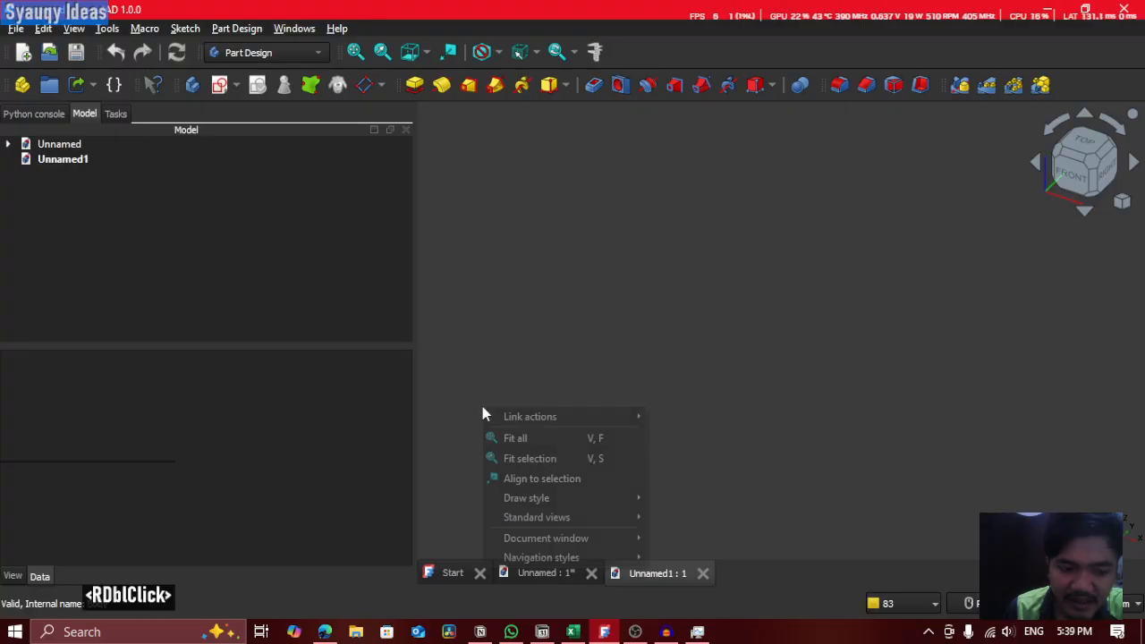
pyautogui.click(772, 345)
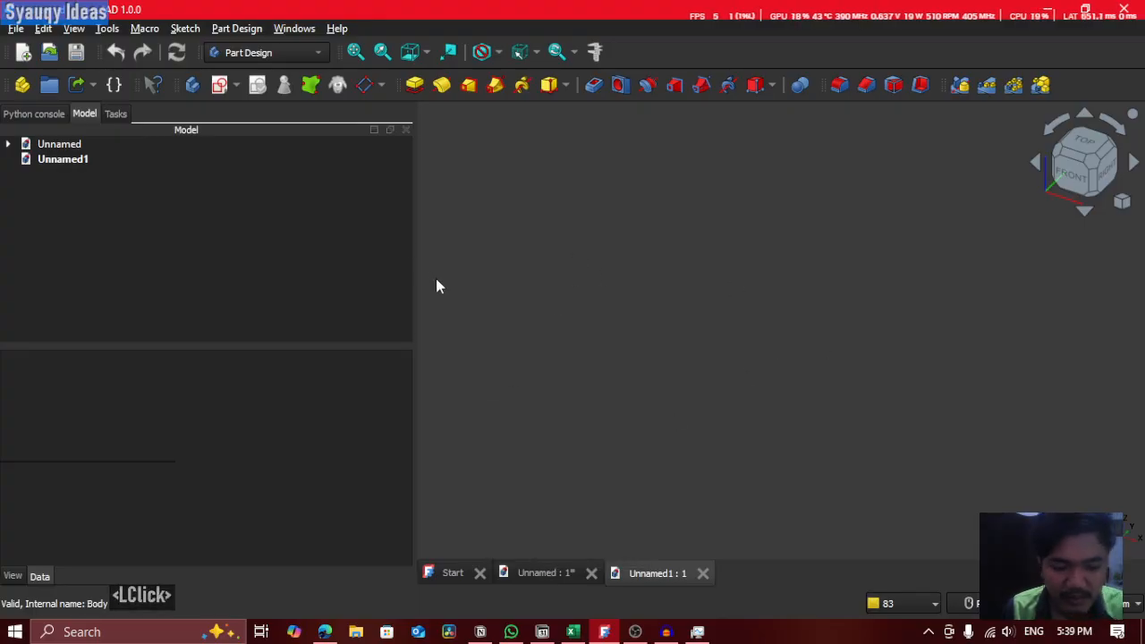
pyautogui.press('a')
pyautogui.press('s')
pyautogui.press('d')
pyautogui.press('q')
pyautogui.press('w')
pyautogui.press('e')
pyautogui.press('s')
pyautogui.press('a')
pyautogui.press('d')
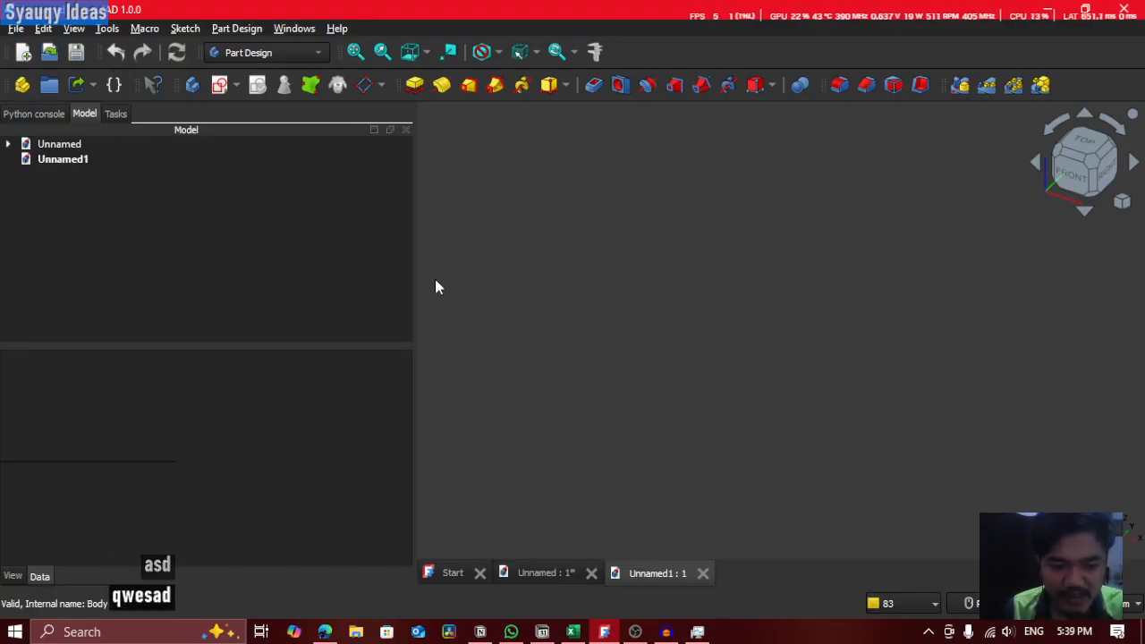
pyautogui.press('a')
pyautogui.press('z')
pyautogui.press('x')
pyautogui.press('c')
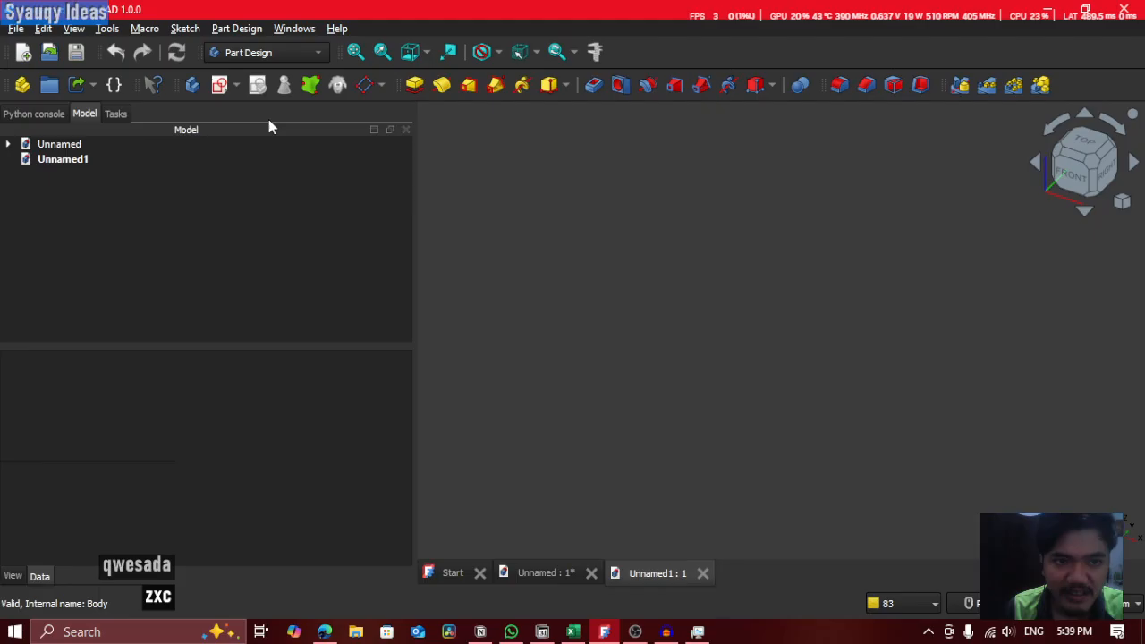
# Step: Choose the Part Design workbench and start a new sketch on the XY plane
pyautogui.click(289, 56)
pyautogui.click(396, 161)
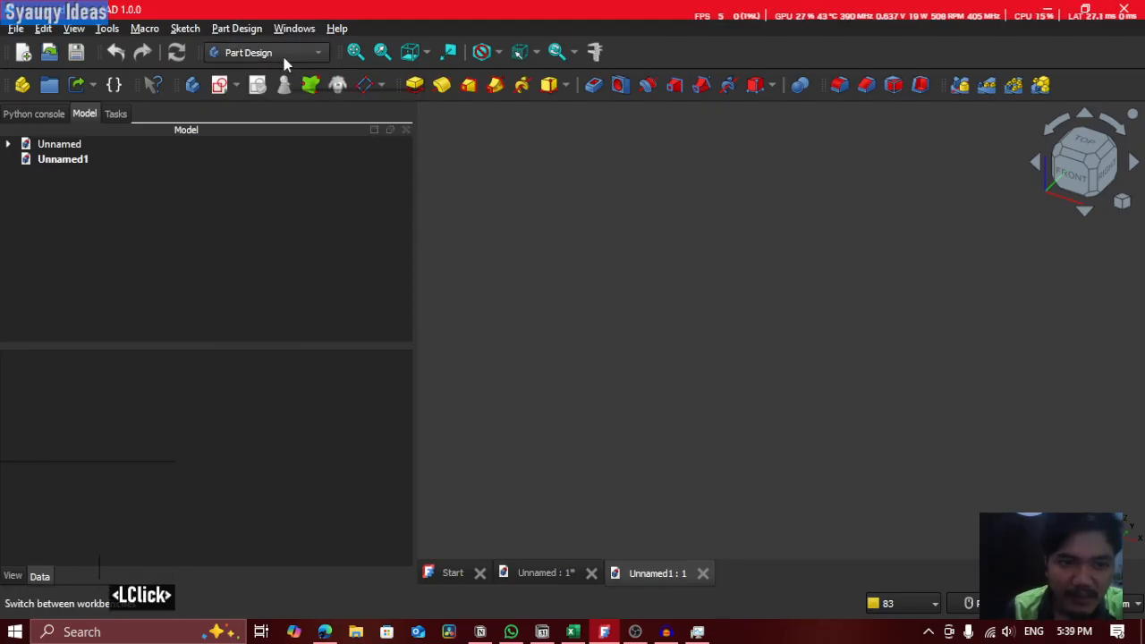
pyautogui.click(283, 56)
pyautogui.click(286, 167)
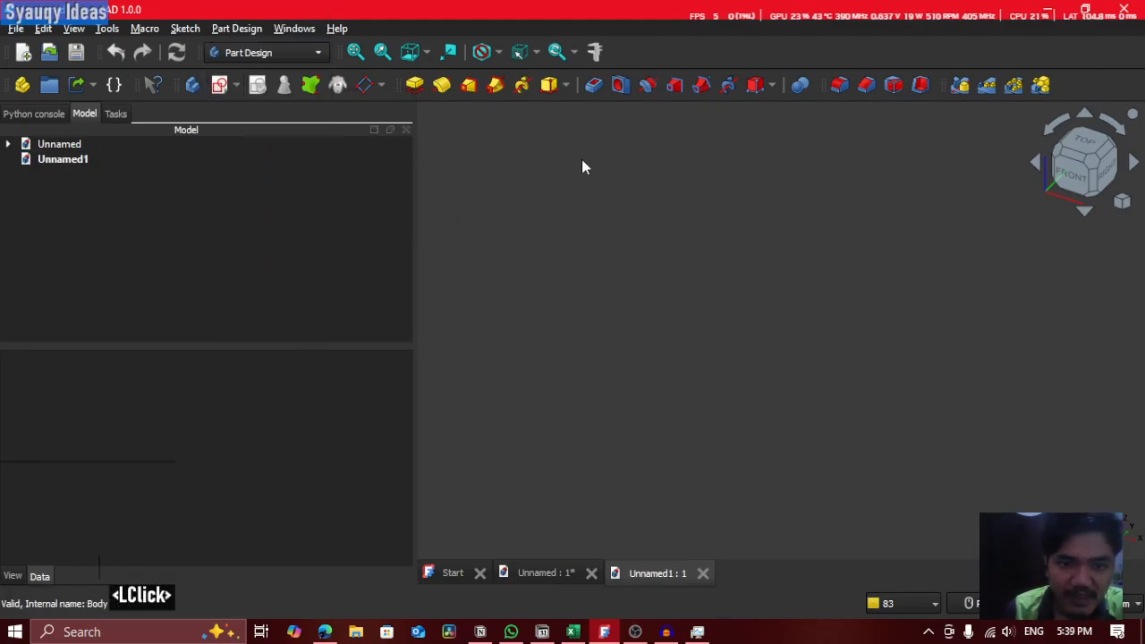
pyautogui.click(220, 85)
pyautogui.click(810, 306)
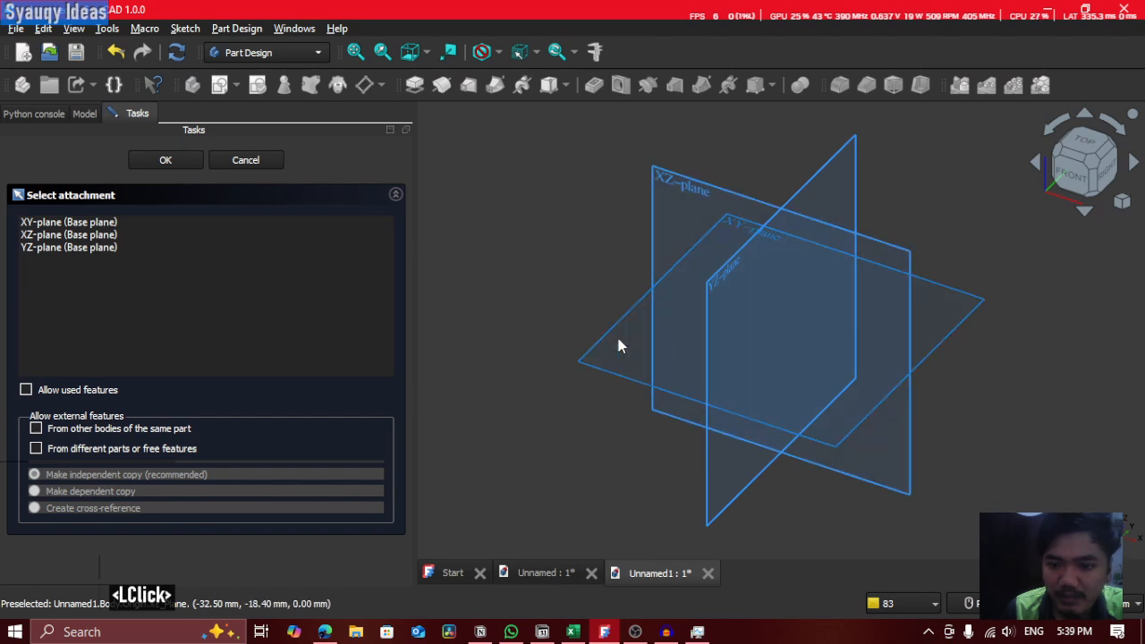
pyautogui.moveTo(801, 320); pyautogui.dragTo(762, 320, button='middle')
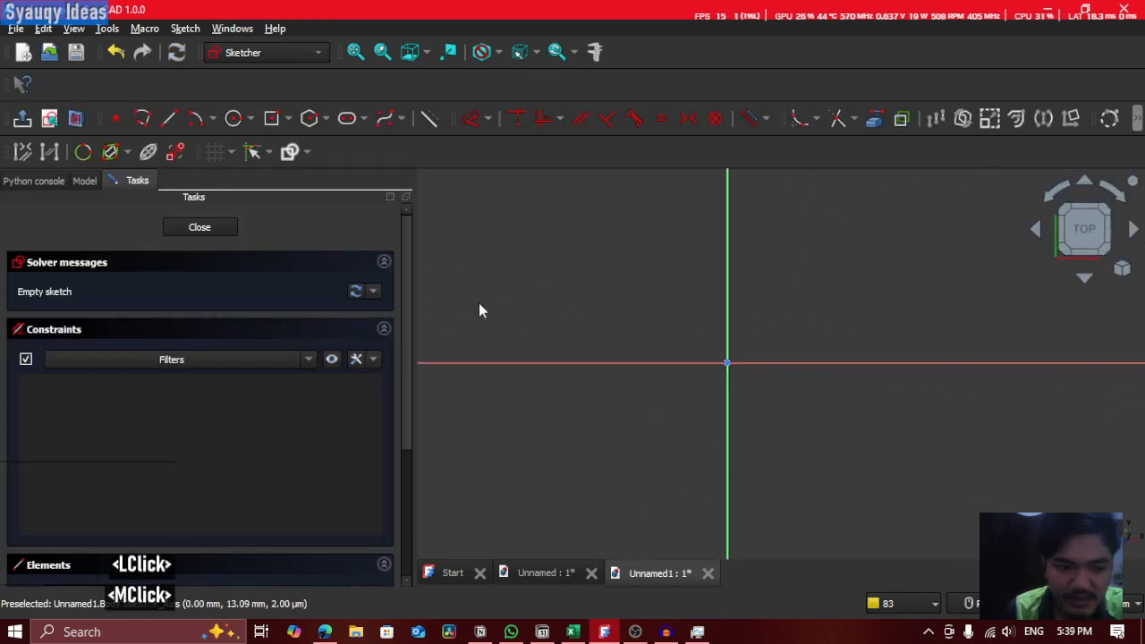
# Step: Draw a circle of 50 mm diameter centred on the origin and close the sketch
pyautogui.scroll(-3, 768, 274)
pyautogui.click(235, 122)
pyautogui.click(728, 321)
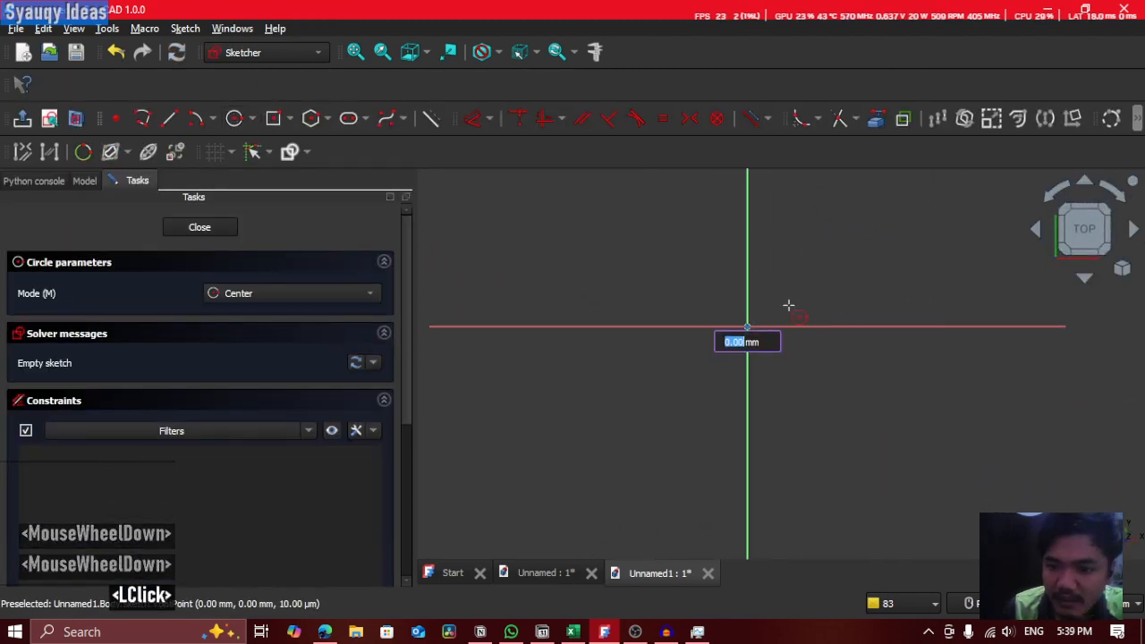
pyautogui.write('50')
pyautogui.press('Return')
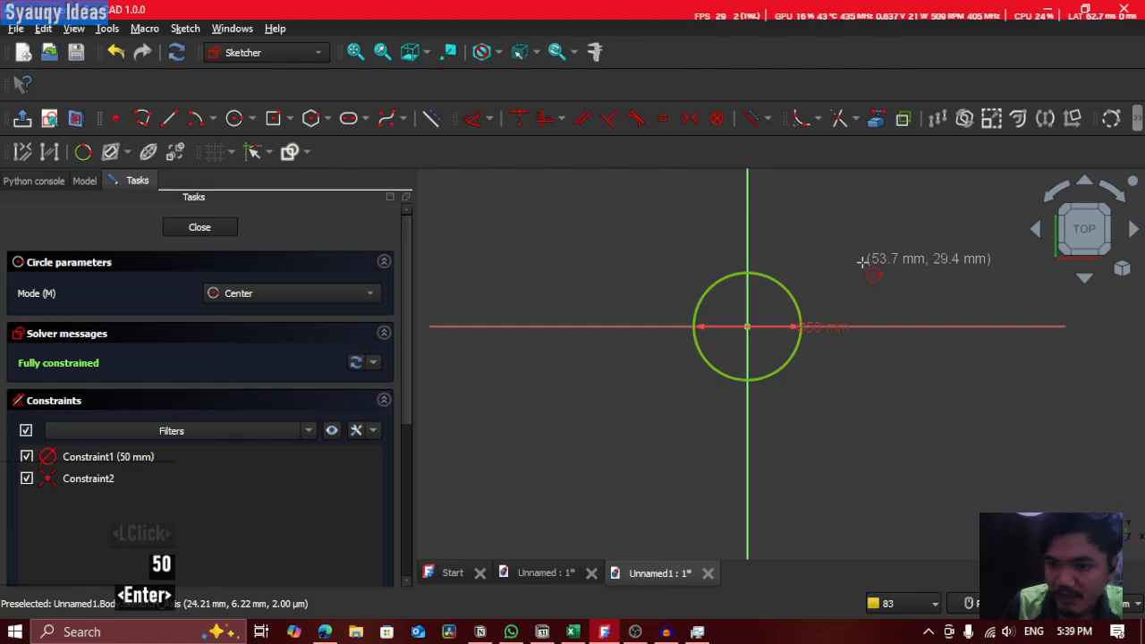
pyautogui.scroll(3, 818, 322)
pyautogui.scroll(-1, 785, 319)
pyautogui.middleClick(510, 271)
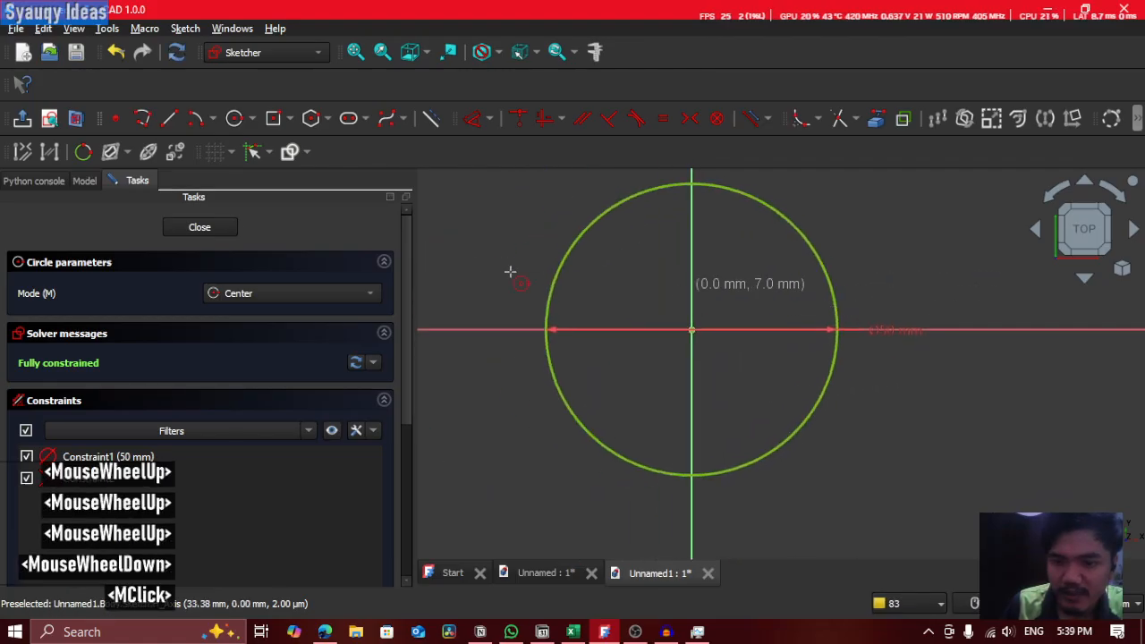
pyautogui.click(217, 224)
# Step: Pad the circle sketch to a length of 80 mm
pyautogui.keyDown('shift'); pyautogui.moveTo(701, 358); pyautogui.dragTo(607, 354, button='middle'); pyautogui.keyUp('shift')
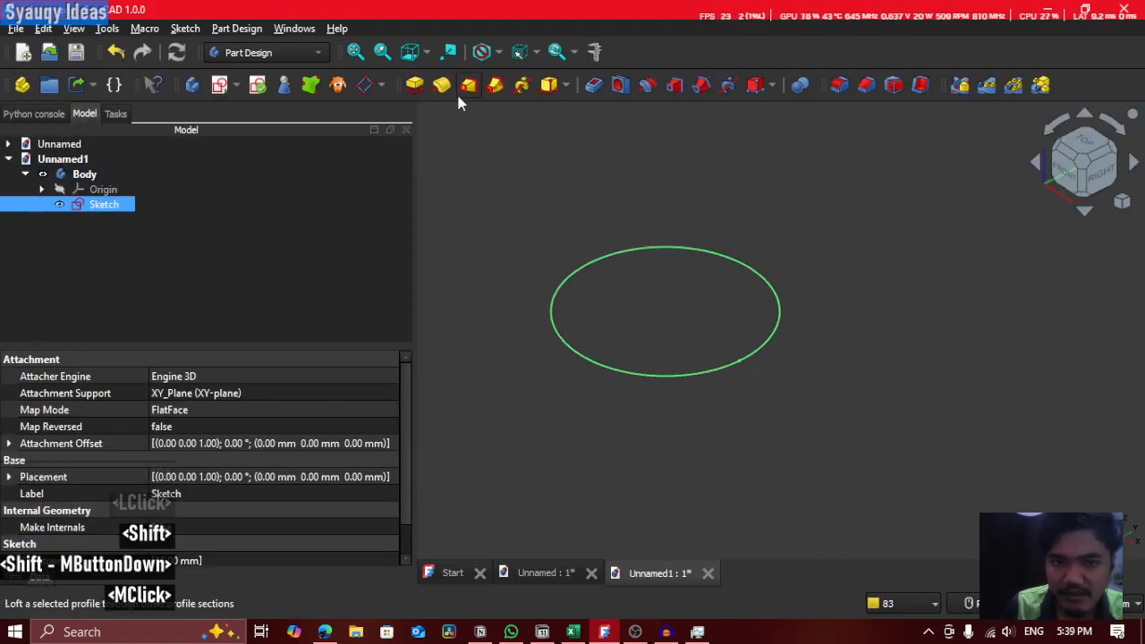
pyautogui.click(414, 84)
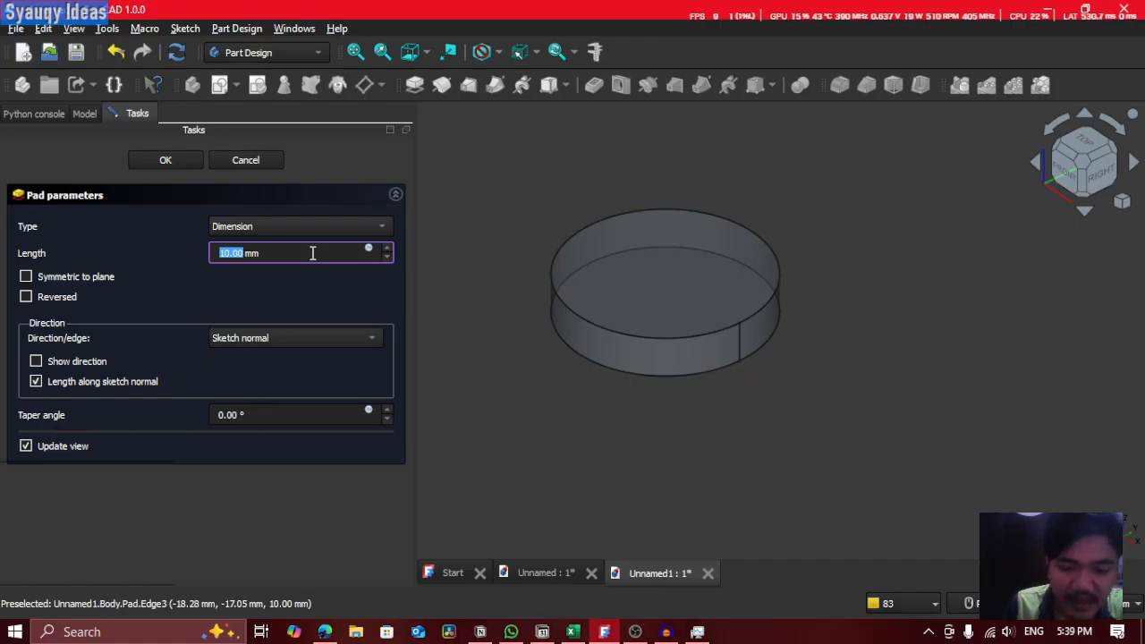
pyautogui.write('80')
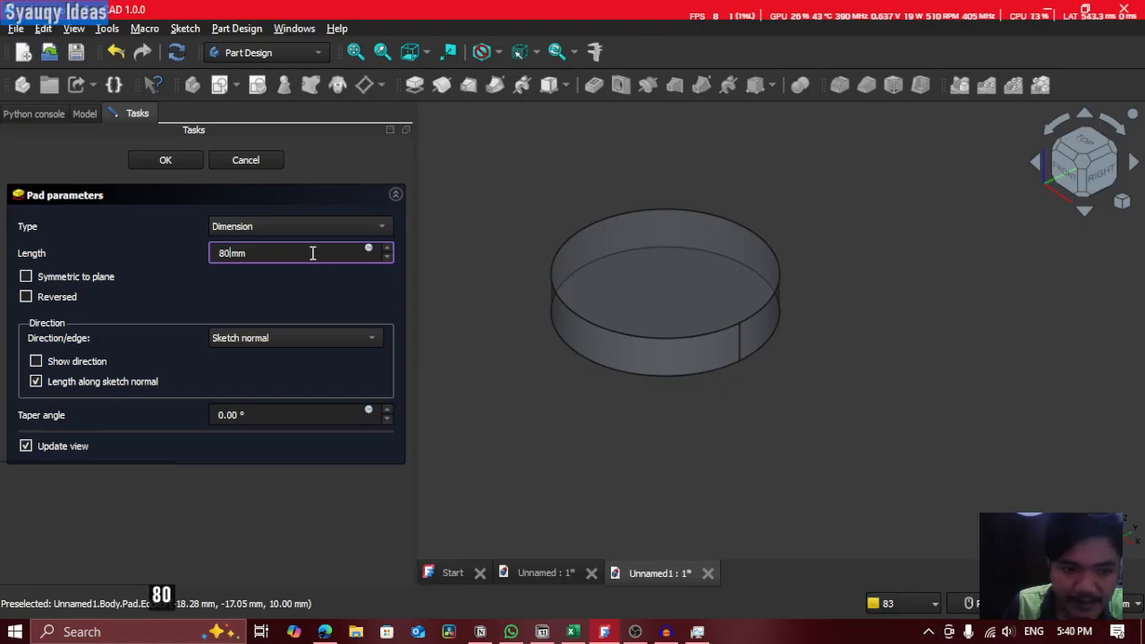
pyautogui.press('Return')
pyautogui.scroll(-2, 586, 349)
pyautogui.moveTo(586, 350); pyautogui.dragTo(591, 372, button='middle')
pyautogui.scroll(1, 590, 371)
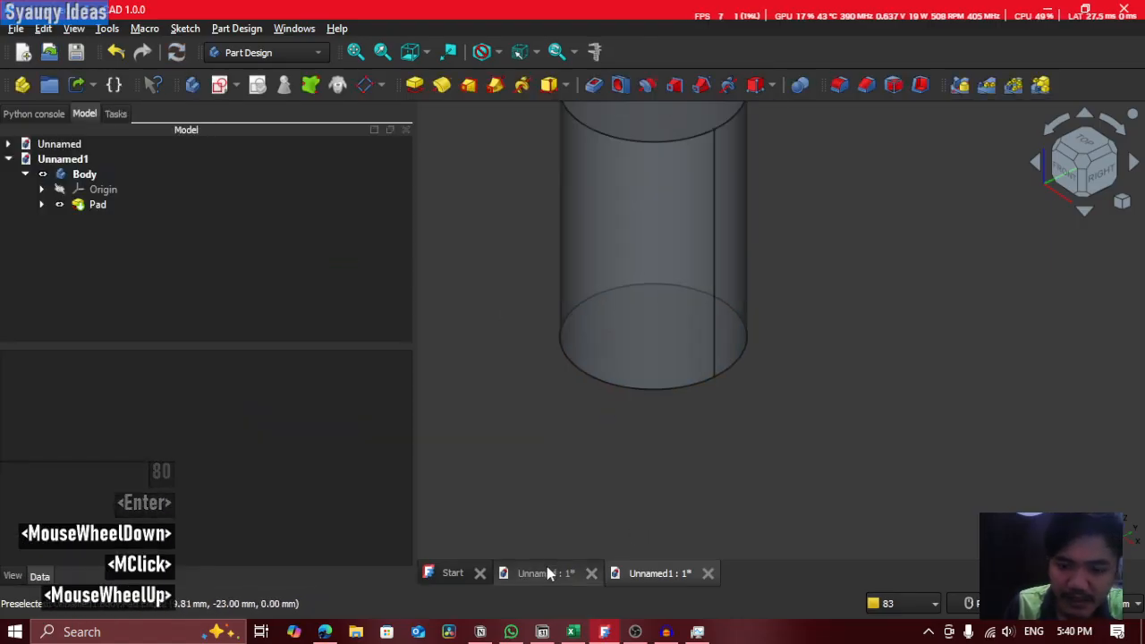
# Step: Compare the padded cylinder with the finished reference model and inspect it from the front and at an angle
pyautogui.click(547, 571)
pyautogui.moveTo(687, 371); pyautogui.dragTo(668, 402, button='middle')
pyautogui.click(663, 570)
pyautogui.click(1065, 171)
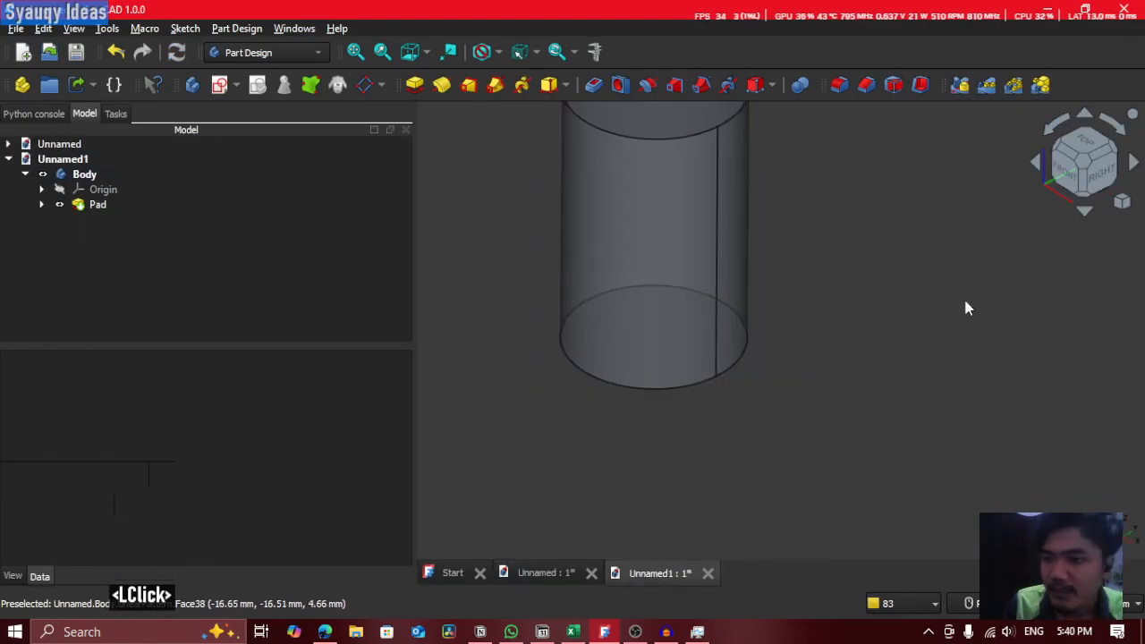
pyautogui.moveTo(785, 336); pyautogui.dragTo(777, 420, button='middle')
pyautogui.click(1076, 168)
pyautogui.middleClick(876, 371)
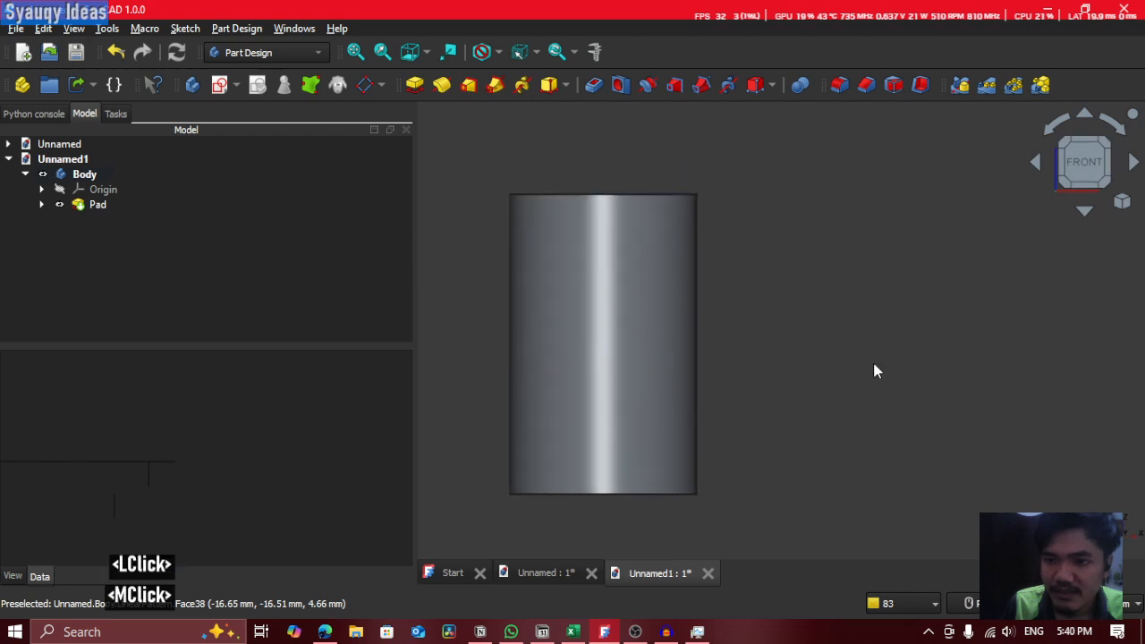
pyautogui.keyDown('shift'); pyautogui.moveTo(846, 295); pyautogui.dragTo(659, 358, button='middle'); pyautogui.keyUp('shift')
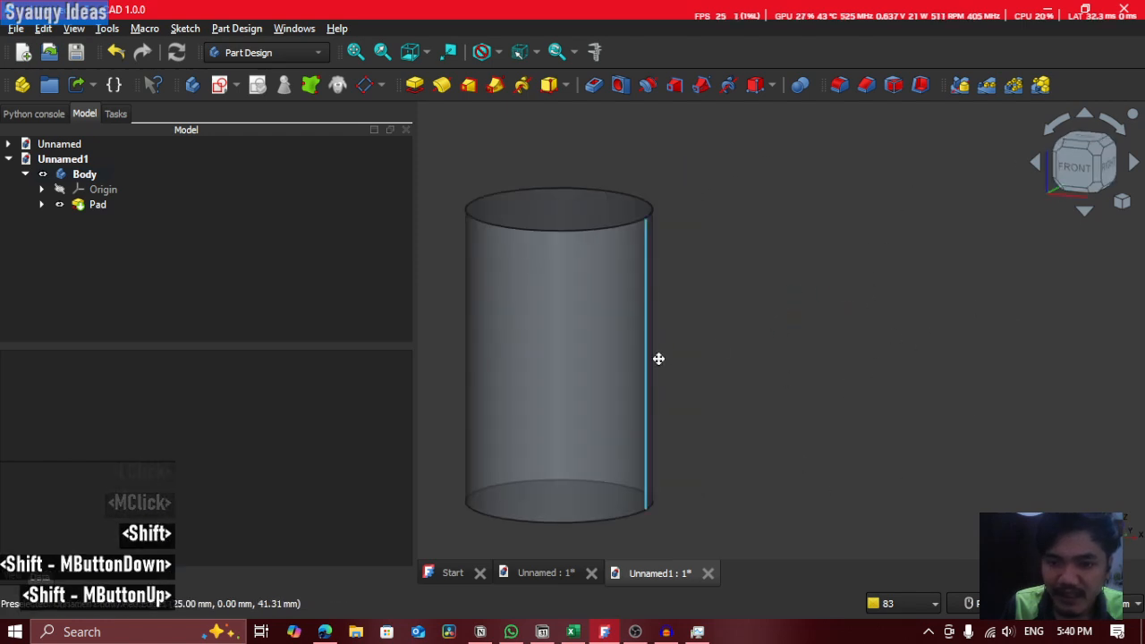
pyautogui.middleClick(660, 358)
pyautogui.keyDown('shift'); pyautogui.middleClick(740, 358); pyautogui.keyUp('shift')
pyautogui.moveTo(800, 383)
pyautogui.keyDown('shift'); pyautogui.mouseDown(button='middle')
pyautogui.moveTo(800, 358)
pyautogui.moveTo(785, 379)
pyautogui.mouseUp(button='middle'); pyautogui.keyUp('shift')
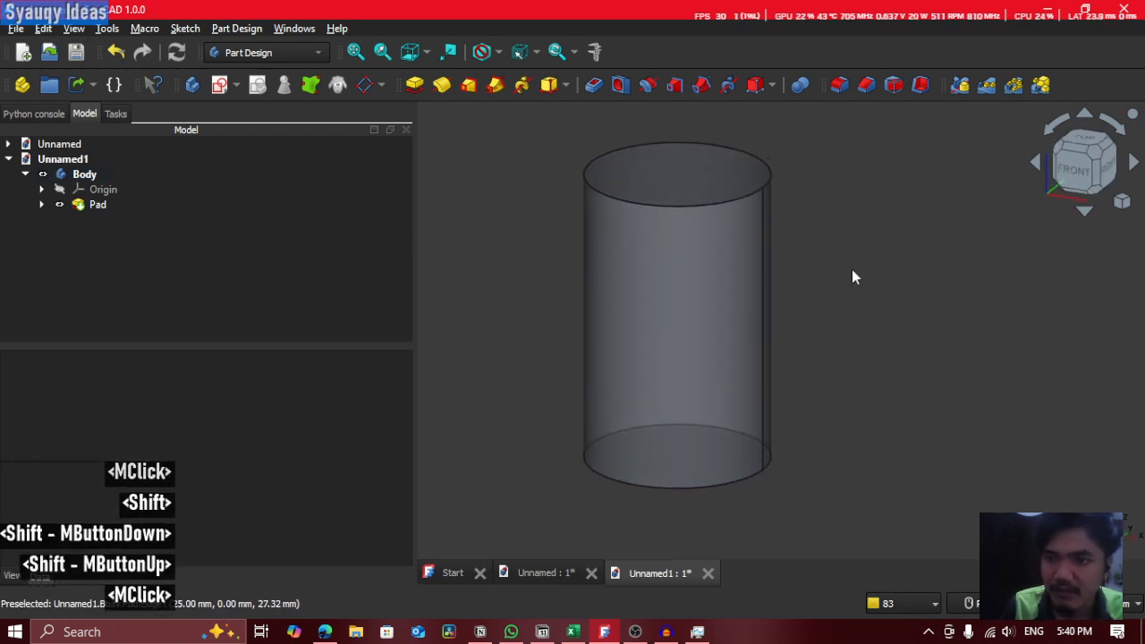
# Step: Start a fillet on the cylinder's curved side face to round both end rims, and preview it from the front
pyautogui.click(840, 89)
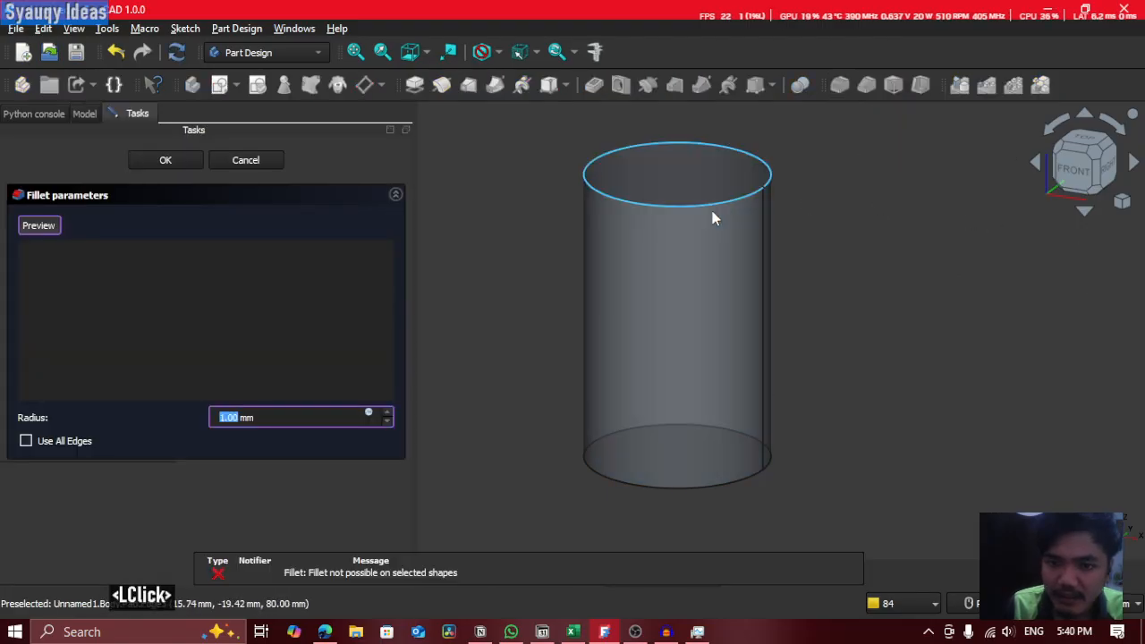
pyautogui.click(703, 268)
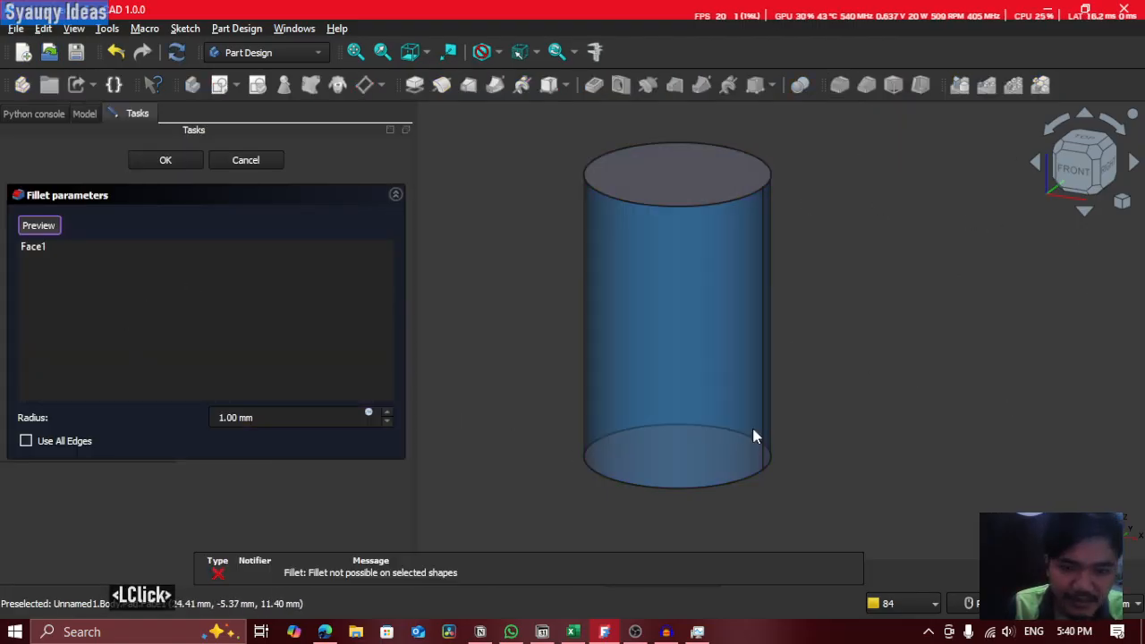
pyautogui.click(25, 225)
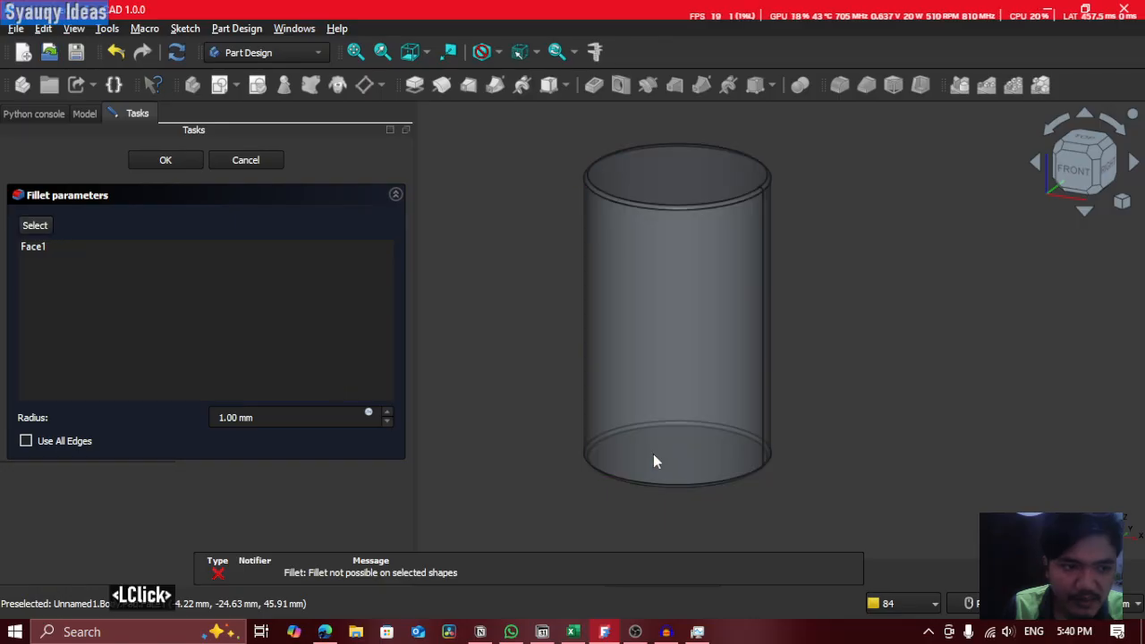
pyautogui.scroll(2, 672, 125)
pyautogui.click(1074, 170)
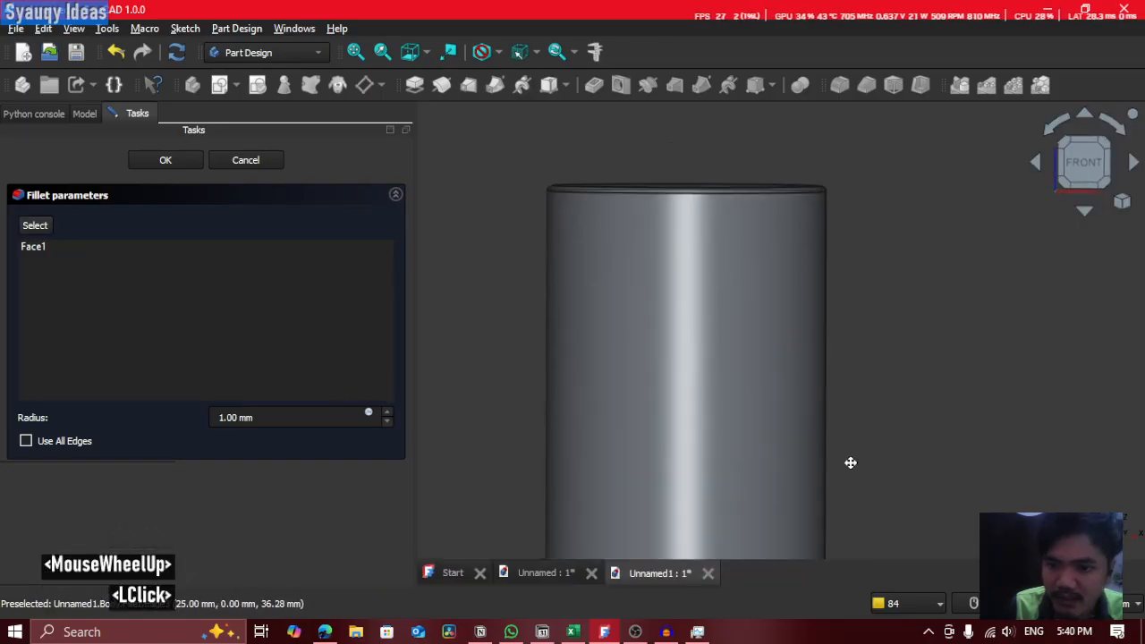
pyautogui.middleClick(680, 421)
pyautogui.scroll(-2, 654, 414)
# Step: Set the fillet radius to 11 mm and apply it
pyautogui.click(388, 414)
pyautogui.doubleClick(387, 414)
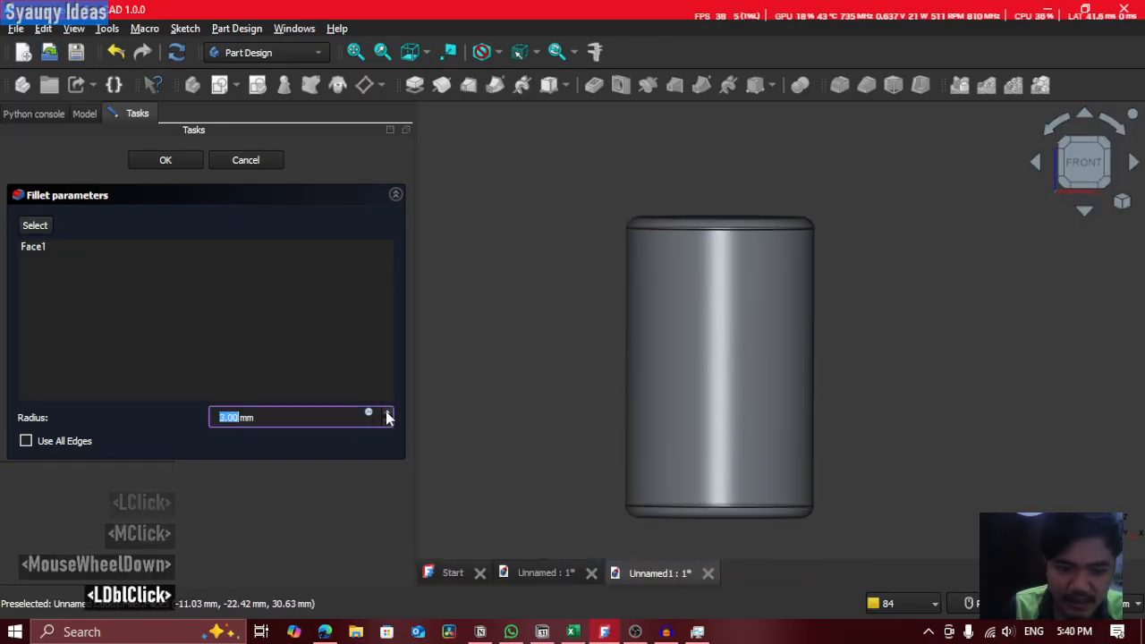
pyautogui.click(388, 414)
pyautogui.doubleClick(387, 414)
pyautogui.click(387, 415)
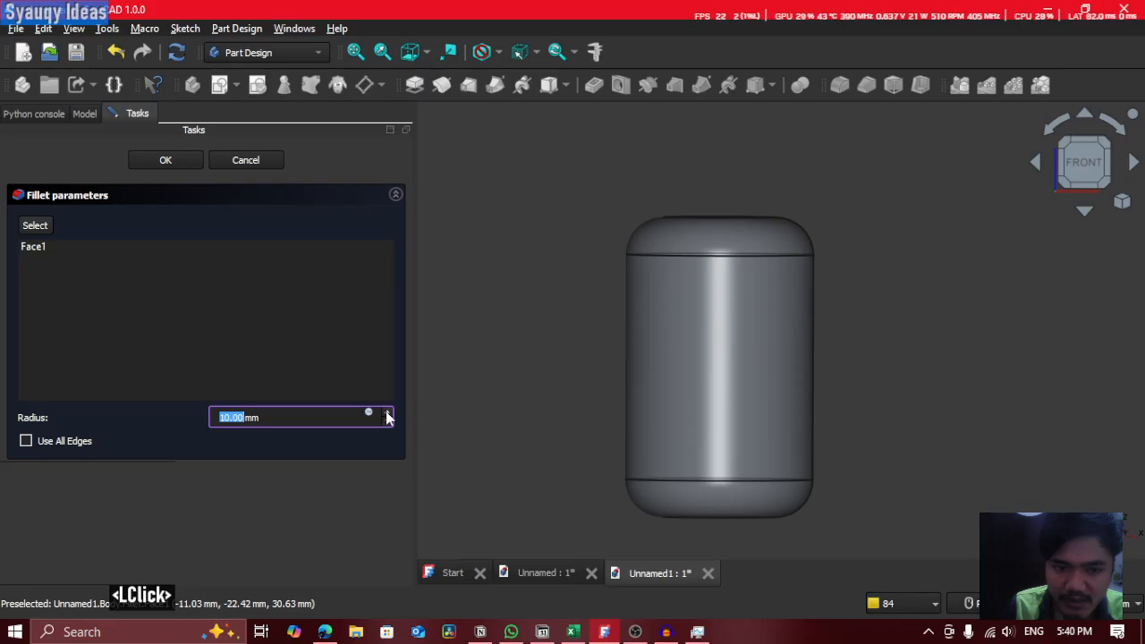
pyautogui.click(387, 414)
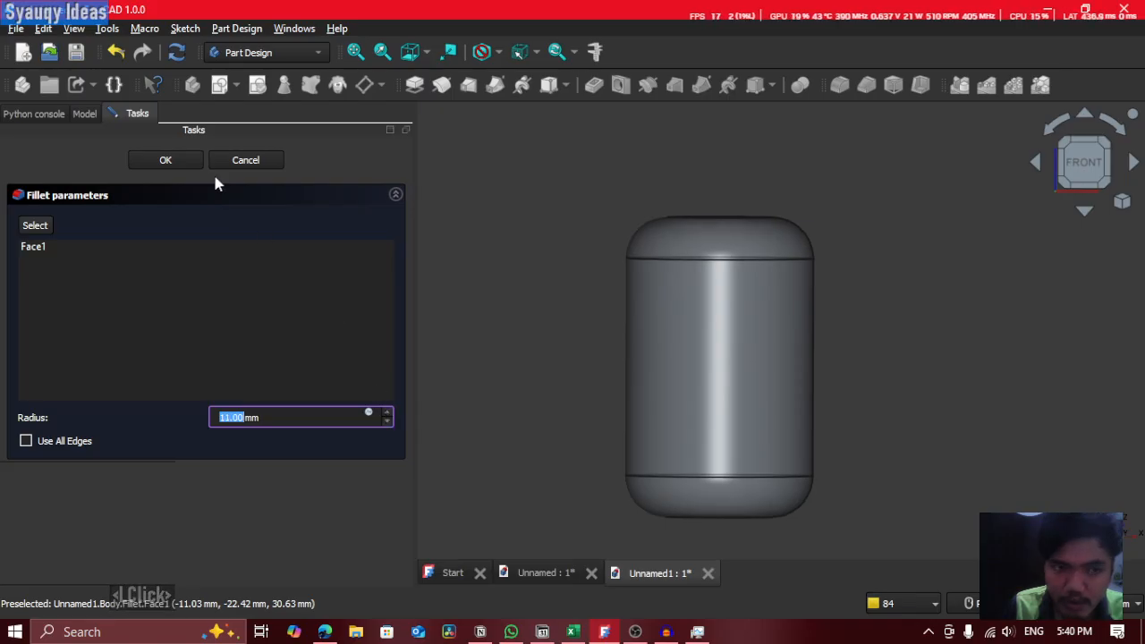
pyautogui.click(166, 160)
# Step: Compare the filleted cylinder with the slotted reference model in the other document, and examine it from the front
pyautogui.keyDown('shift'); pyautogui.moveTo(770, 397); pyautogui.dragTo(710, 437, button='middle'); pyautogui.keyUp('shift')
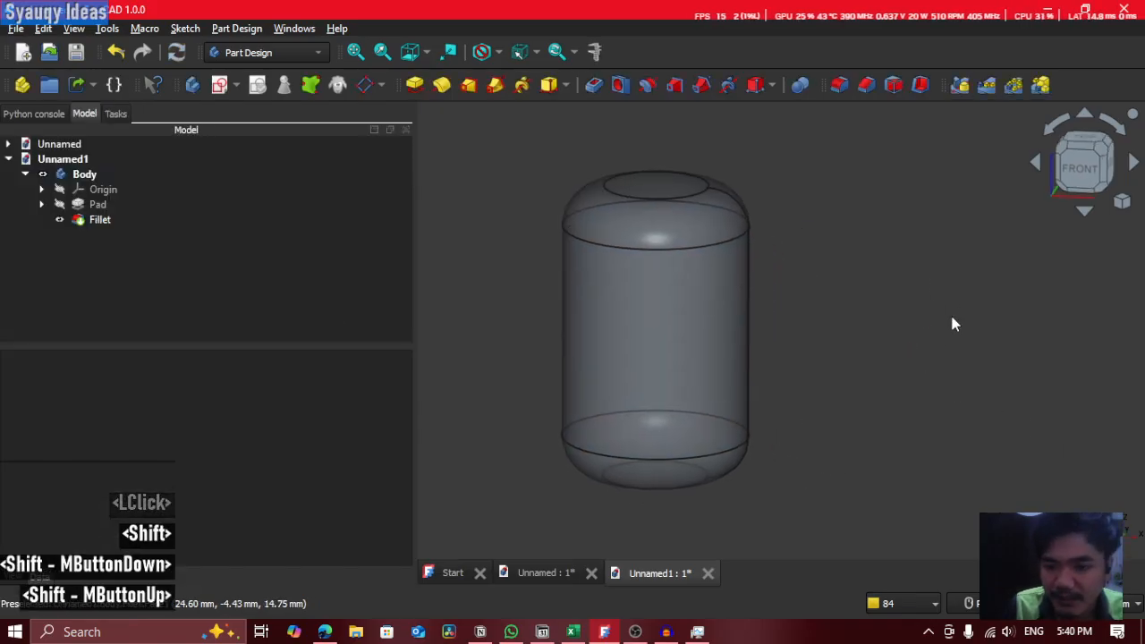
pyautogui.click(546, 573)
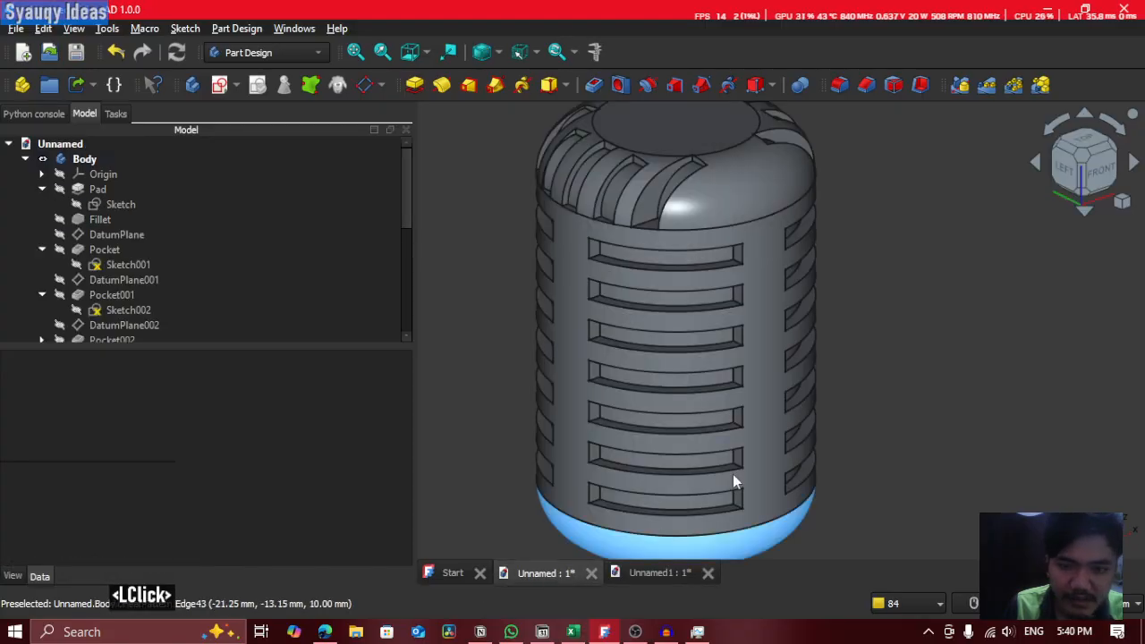
pyautogui.moveTo(733, 481); pyautogui.dragTo(739, 429, button='middle')
pyautogui.scroll(1, 739, 430)
pyautogui.click(654, 572)
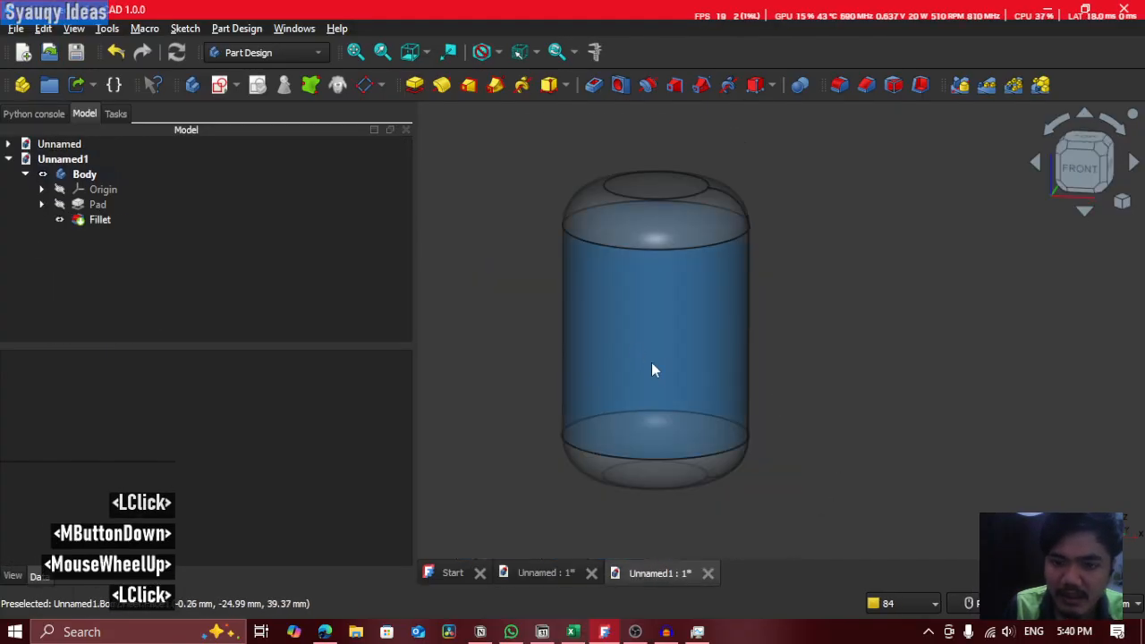
pyautogui.click(1080, 173)
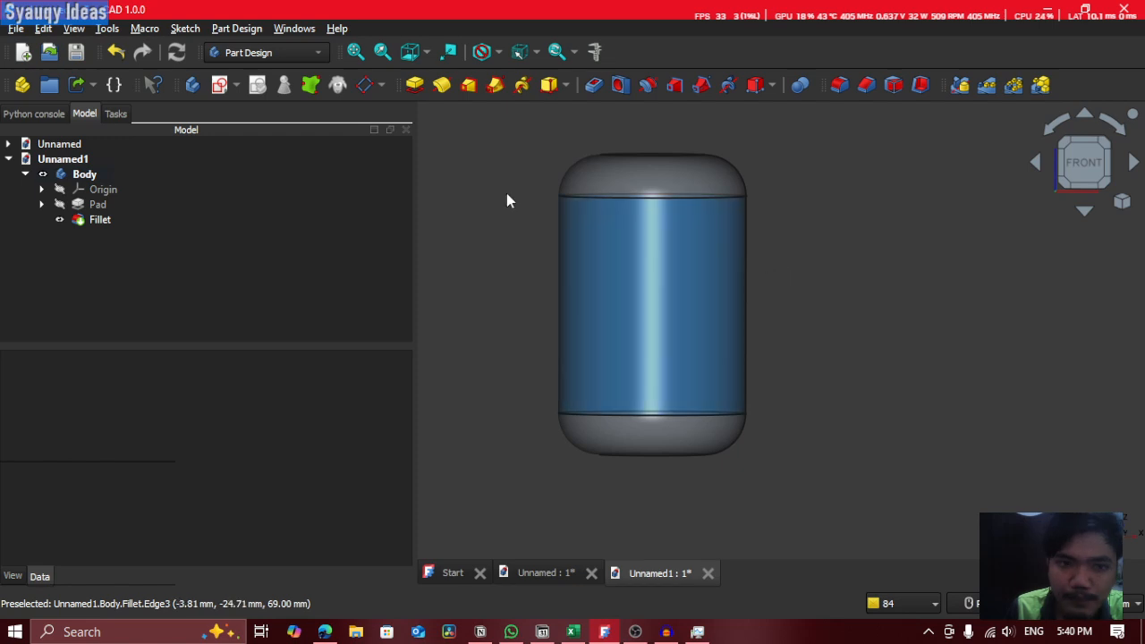
pyautogui.click(1089, 162)
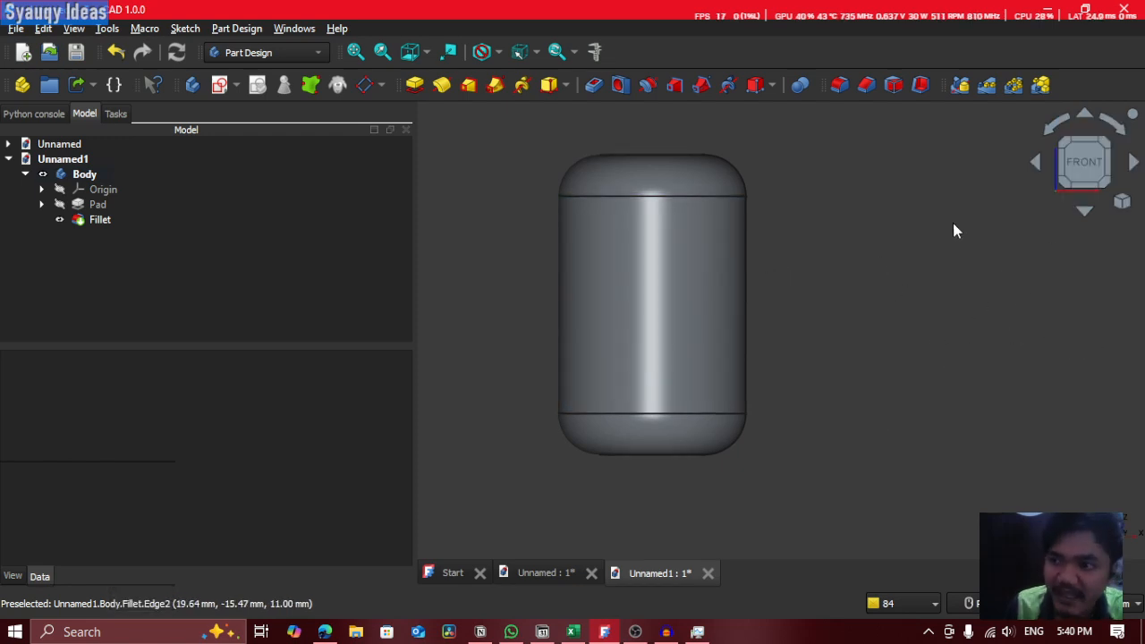
pyautogui.click(220, 84)
pyautogui.scroll(-3, 902, 314)
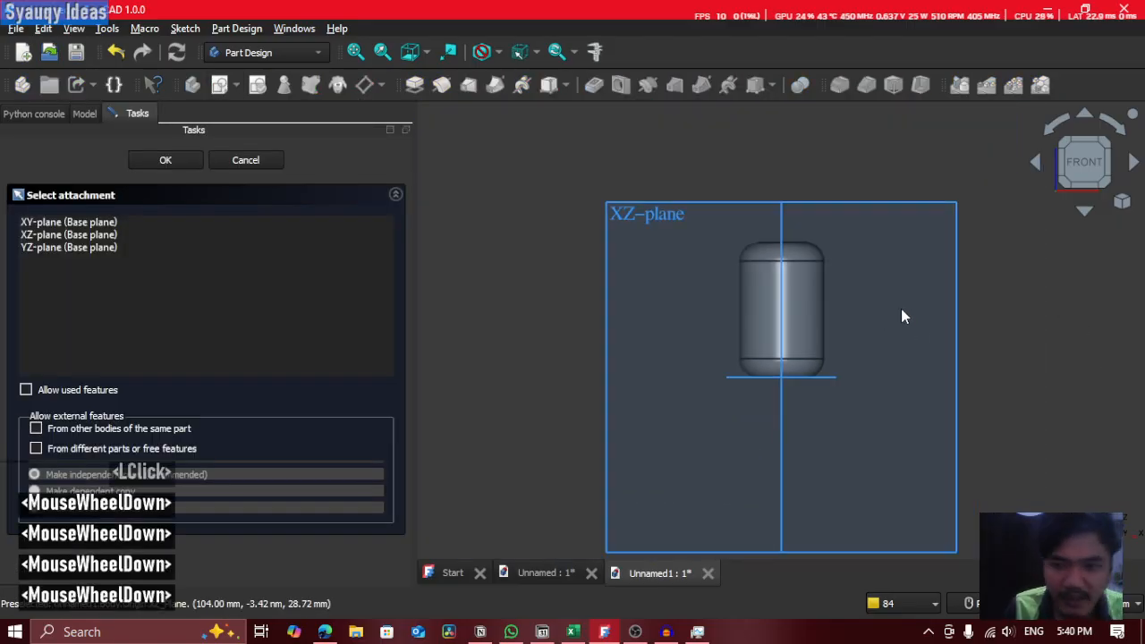
pyautogui.keyDown('shift'); pyautogui.moveTo(902, 314); pyautogui.dragTo(895, 375, button='middle'); pyautogui.keyUp('shift')
pyautogui.middleClick(895, 375)
pyautogui.scroll(3, 735, 283)
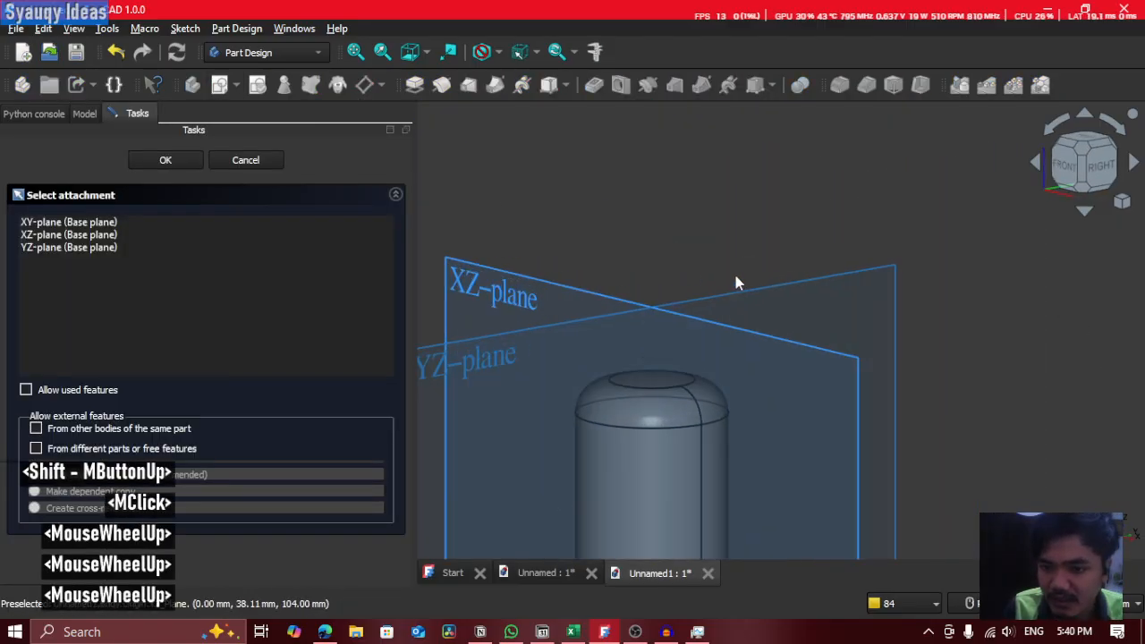
pyautogui.click(273, 159)
pyautogui.click(222, 84)
pyautogui.scroll(2, 648, 394)
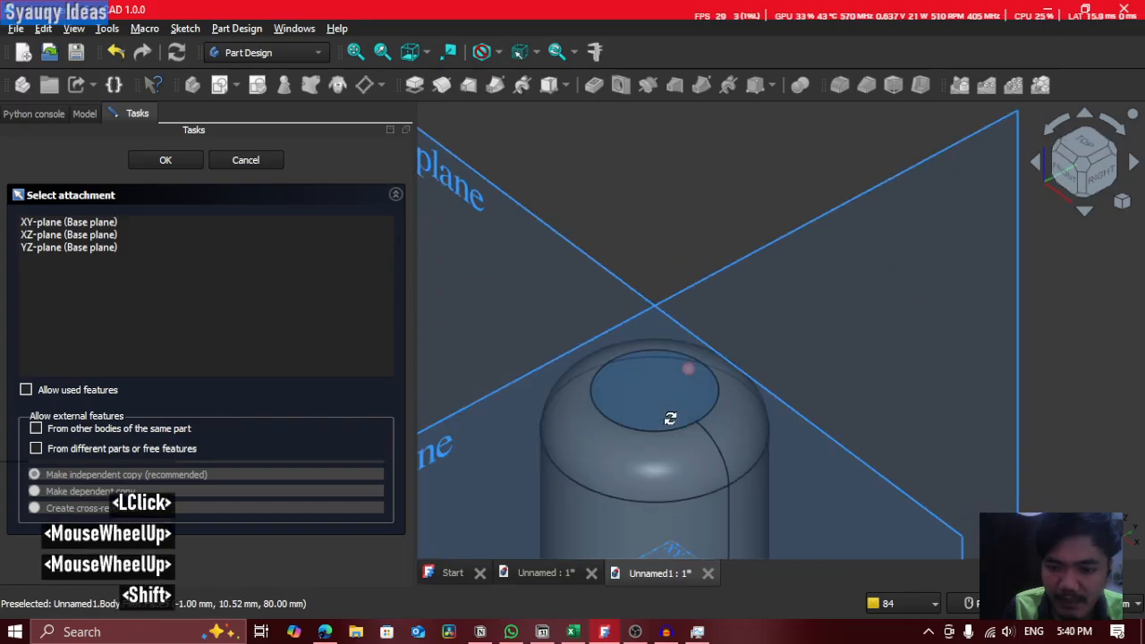
pyautogui.keyDown('shift'); pyautogui.middleClick(648, 408); pyautogui.keyUp('shift')
pyautogui.click(649, 408)
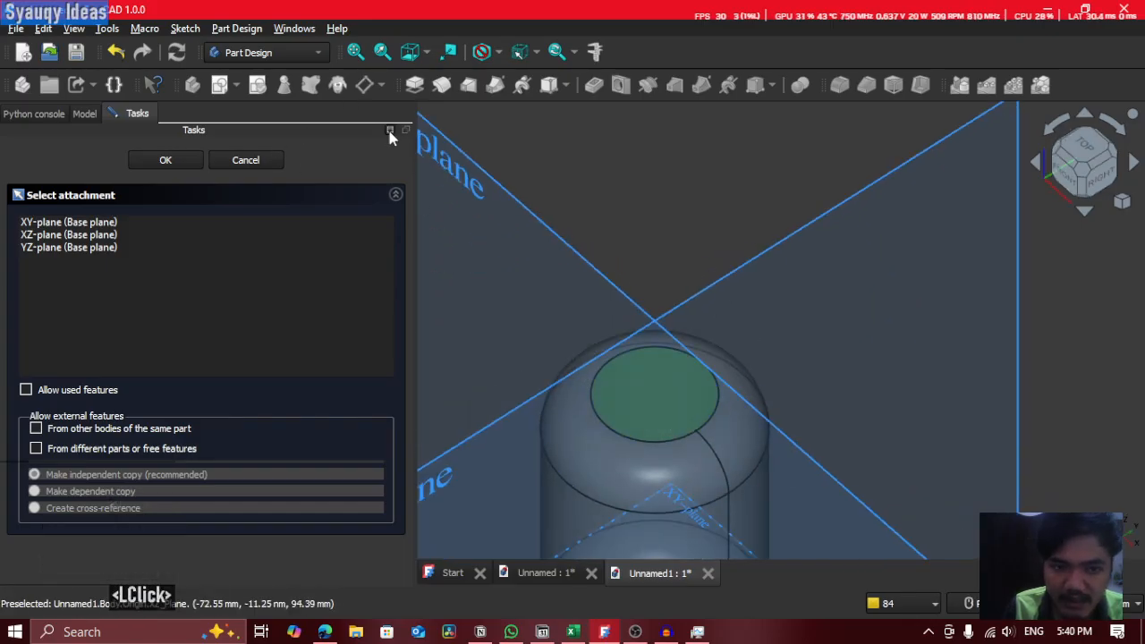
pyautogui.click(258, 160)
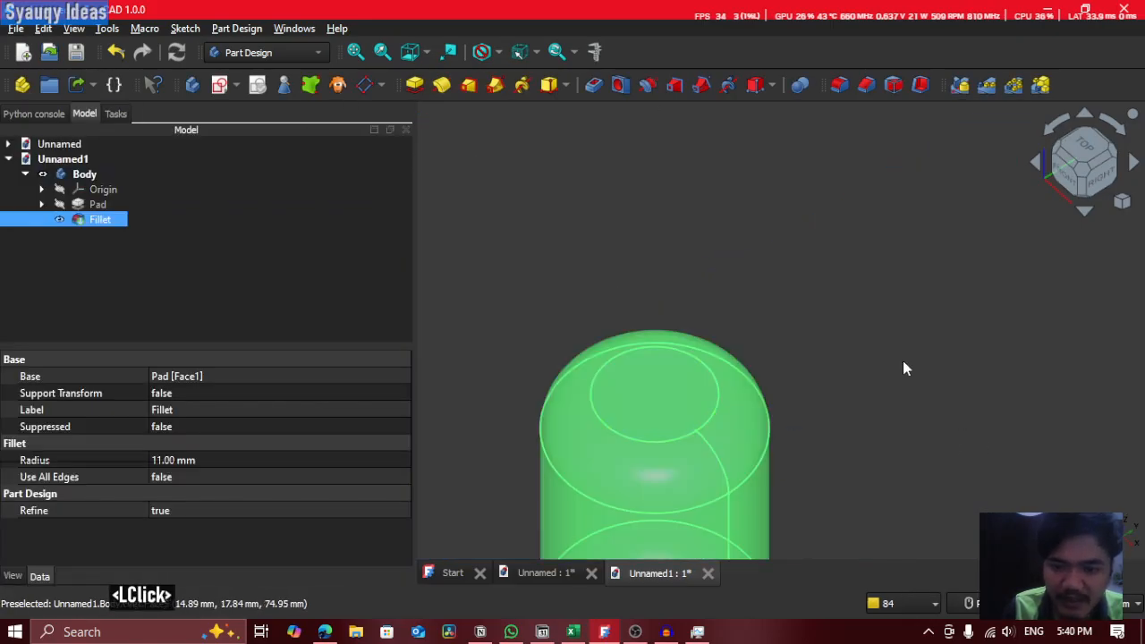
pyautogui.click(903, 364)
# Step: Create an empty sketch on the cylinder's flat top face, check how it sits on the body, and delete it
pyautogui.click(705, 387)
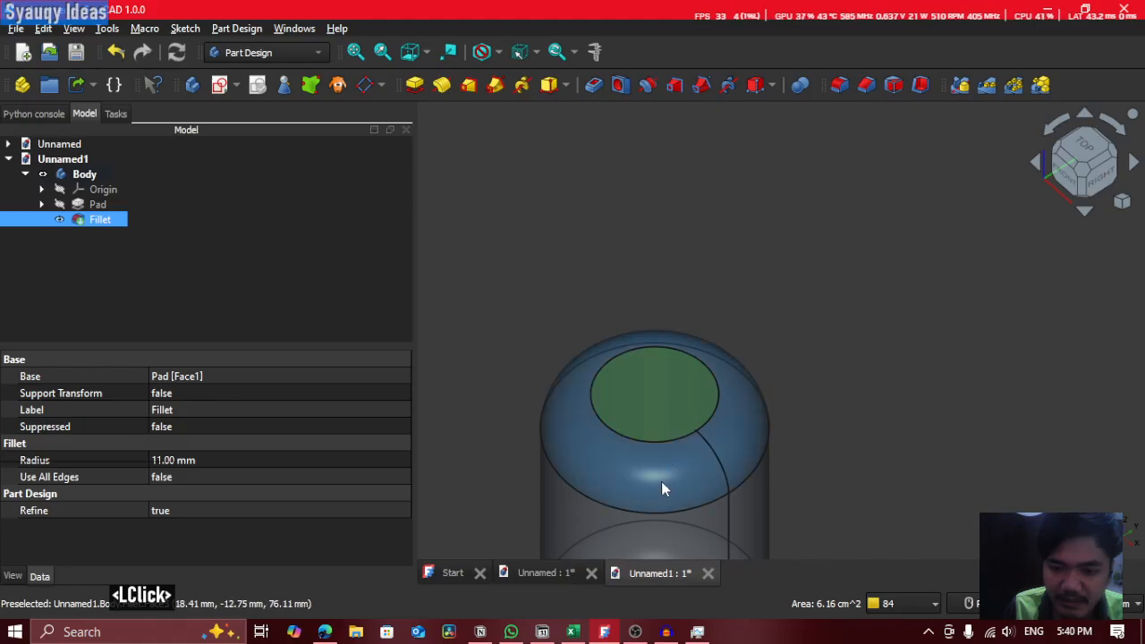
pyautogui.scroll(2, 810, 420)
pyautogui.middleClick(831, 367)
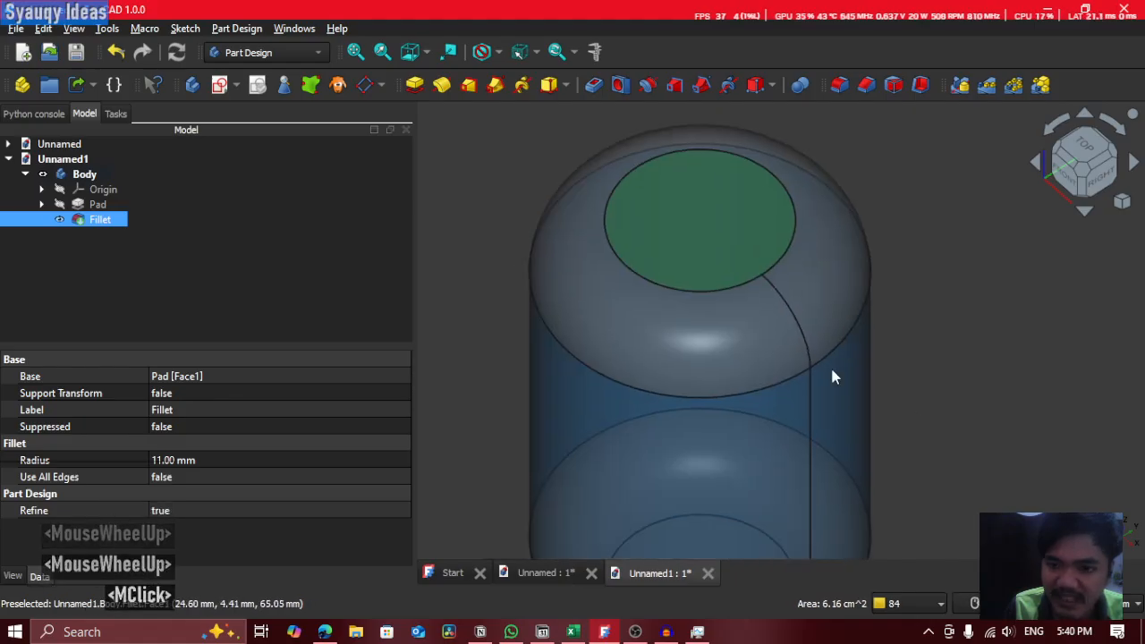
pyautogui.middleClick(830, 376)
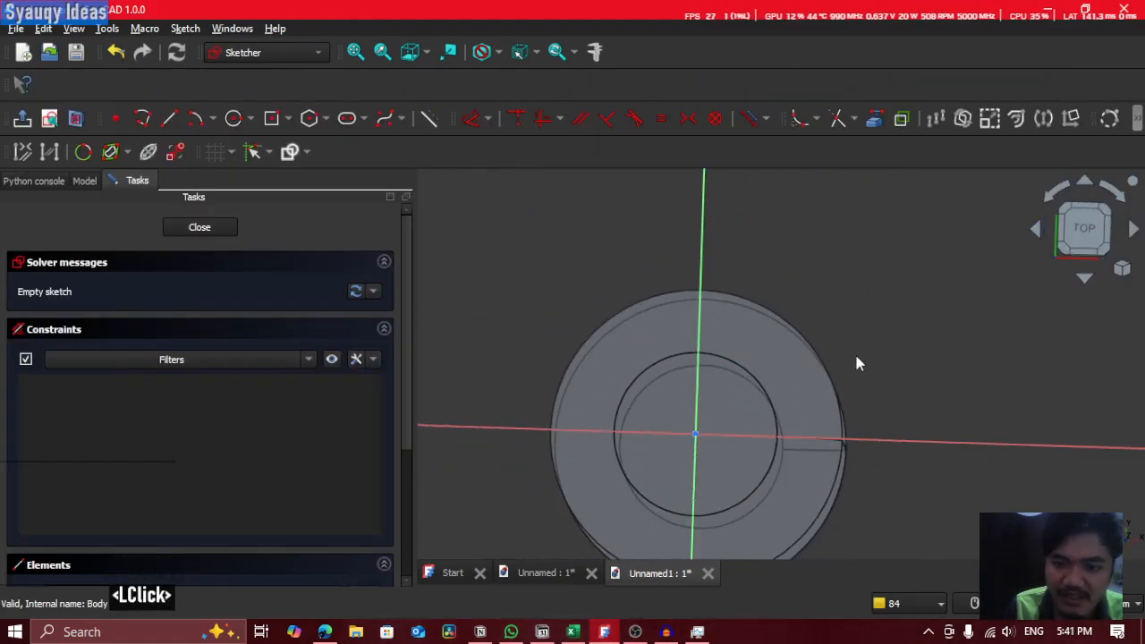
pyautogui.scroll(-2, 854, 358)
pyautogui.moveTo(855, 358)
pyautogui.keyDown('shift'); pyautogui.mouseDown(button='middle')
pyautogui.moveTo(913, 314)
pyautogui.moveTo(731, 367)
pyautogui.moveTo(704, 332)
pyautogui.moveTo(765, 302)
pyautogui.moveTo(770, 381)
pyautogui.mouseUp(button='middle'); pyautogui.keyUp('shift')
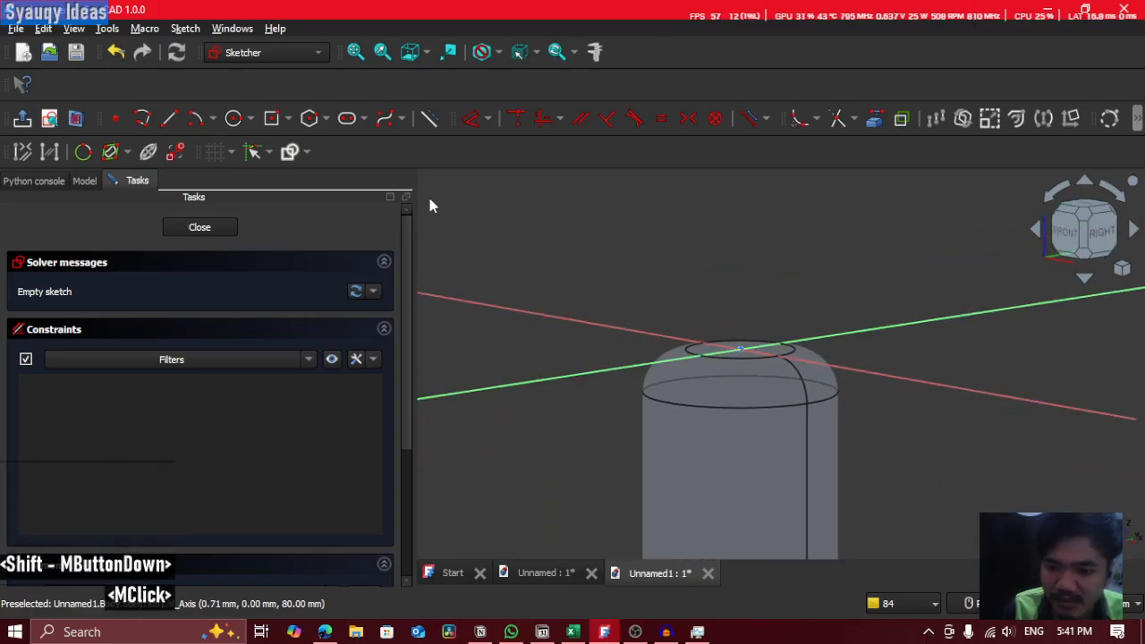
pyautogui.click(206, 229)
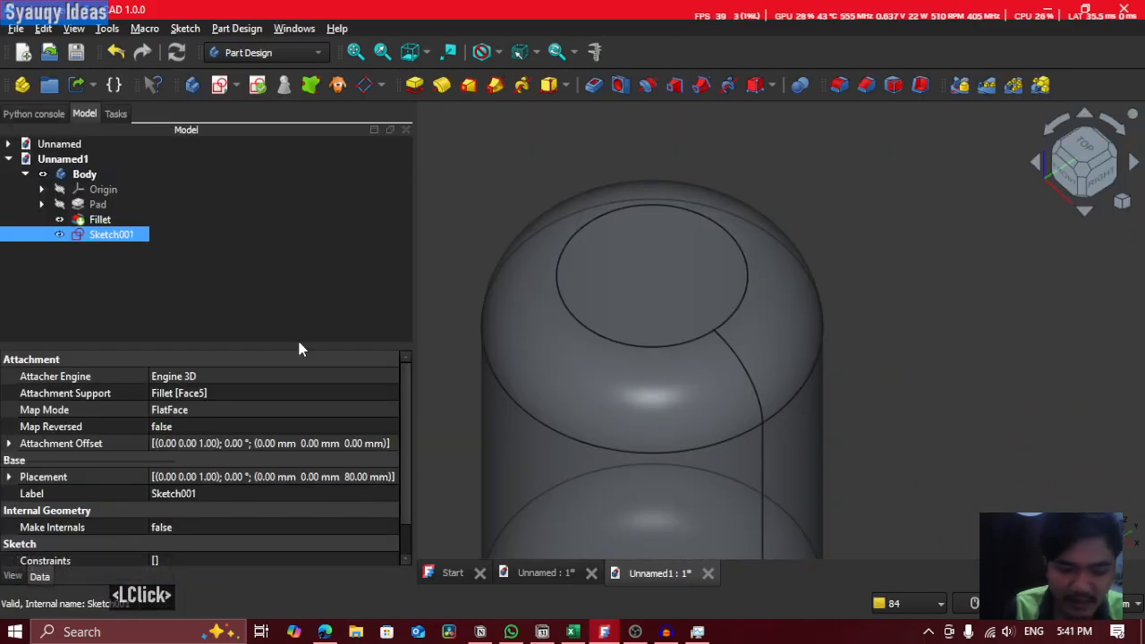
pyautogui.doubleClick(111, 237)
pyautogui.press('Delete')
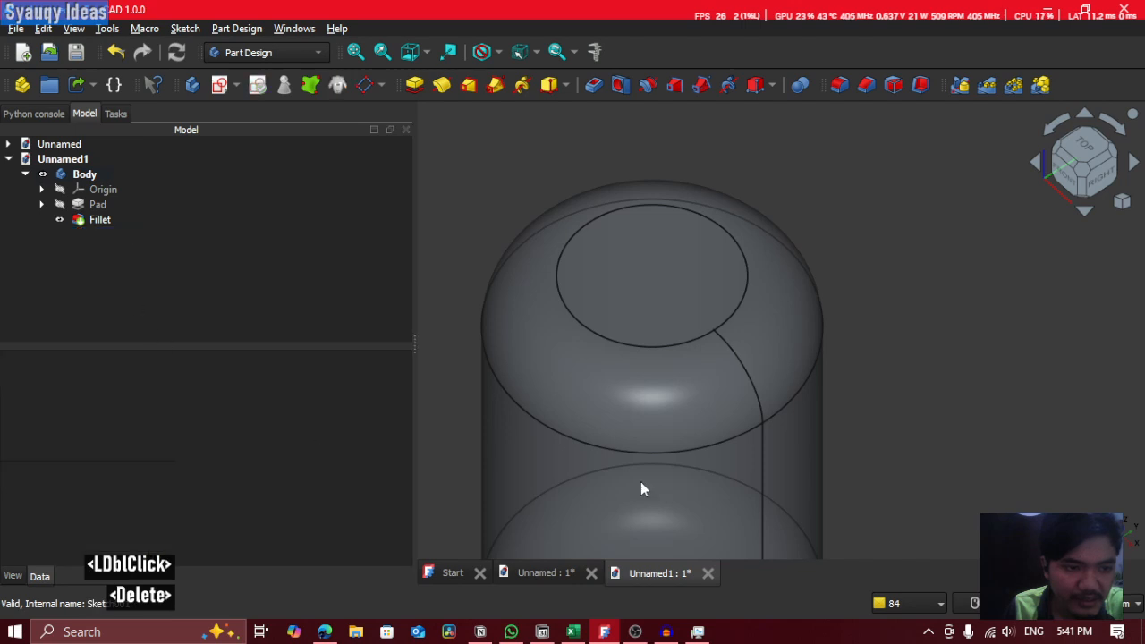
pyautogui.click(42, 204)
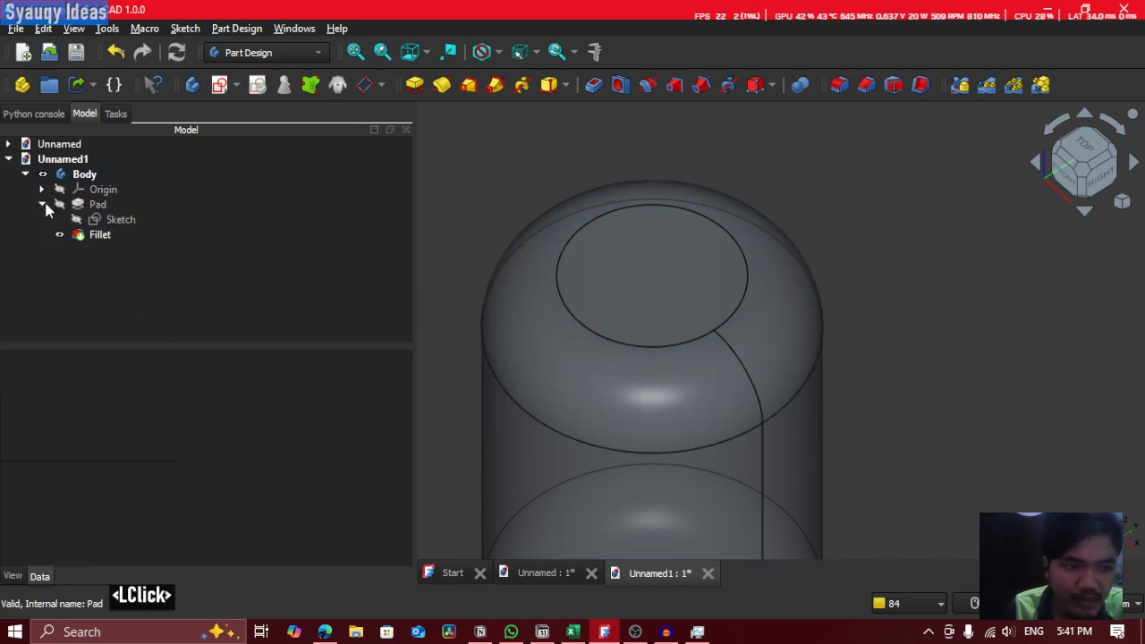
pyautogui.doubleClick(47, 205)
pyautogui.click(246, 160)
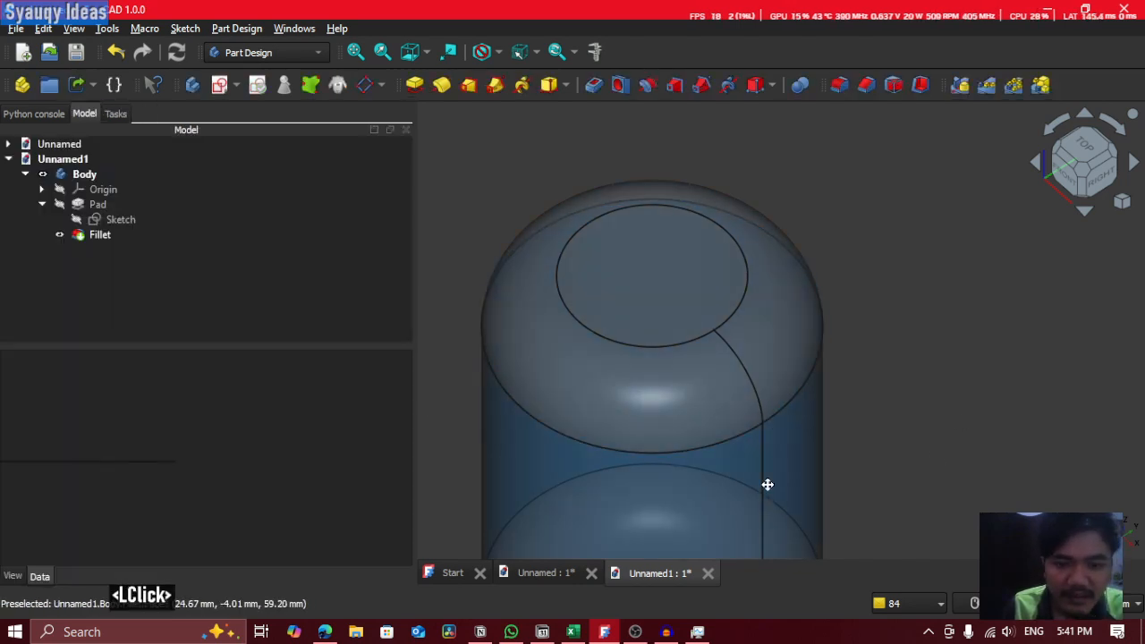
# Step: Create an empty sketch on the cylinder's flat bottom face, check its orientation, and undo its creation
pyautogui.moveTo(767, 484); pyautogui.dragTo(792, 376, button='middle')
pyautogui.keyDown('shift'); pyautogui.moveTo(819, 474); pyautogui.dragTo(841, 208, button='middle'); pyautogui.keyUp('shift')
pyautogui.keyDown('shift'); pyautogui.moveTo(770, 380); pyautogui.dragTo(731, 402, button='middle'); pyautogui.keyUp('shift')
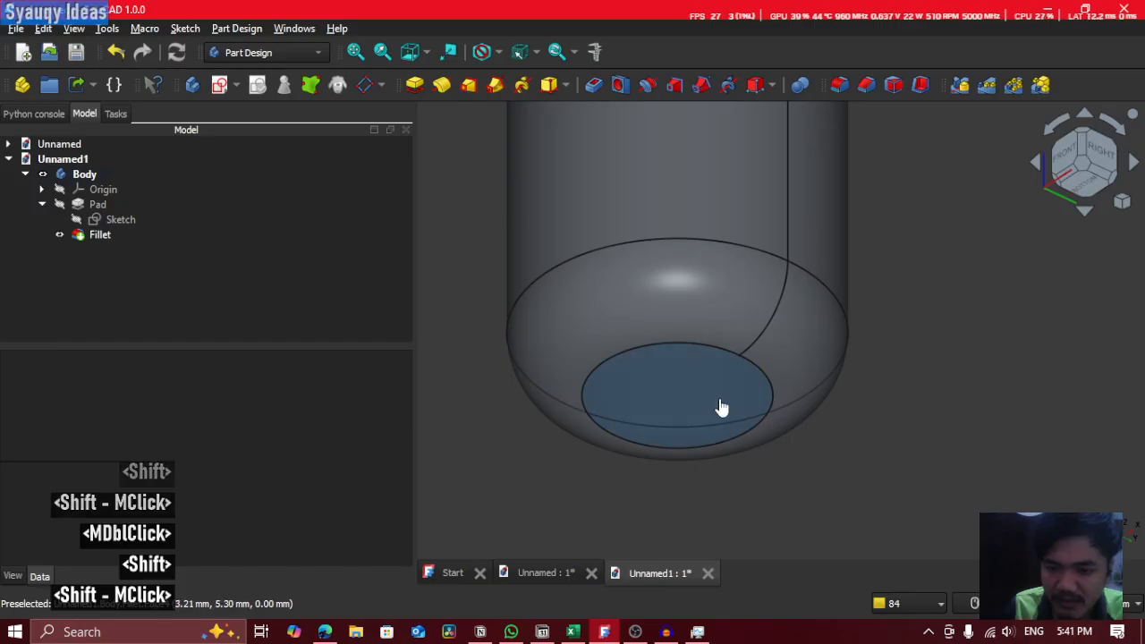
pyautogui.click(719, 406)
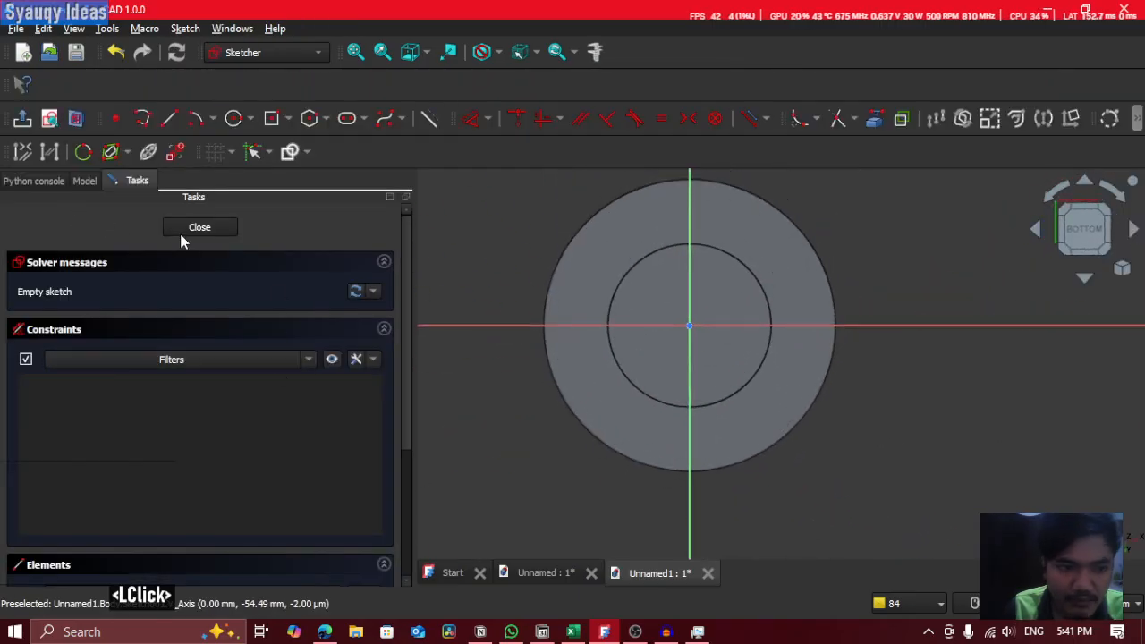
pyautogui.moveTo(812, 319)
pyautogui.keyDown('shift'); pyautogui.mouseDown(button='middle')
pyautogui.moveTo(665, 371)
pyautogui.moveTo(572, 340)
pyautogui.mouseUp(button='middle'); pyautogui.keyUp('shift')
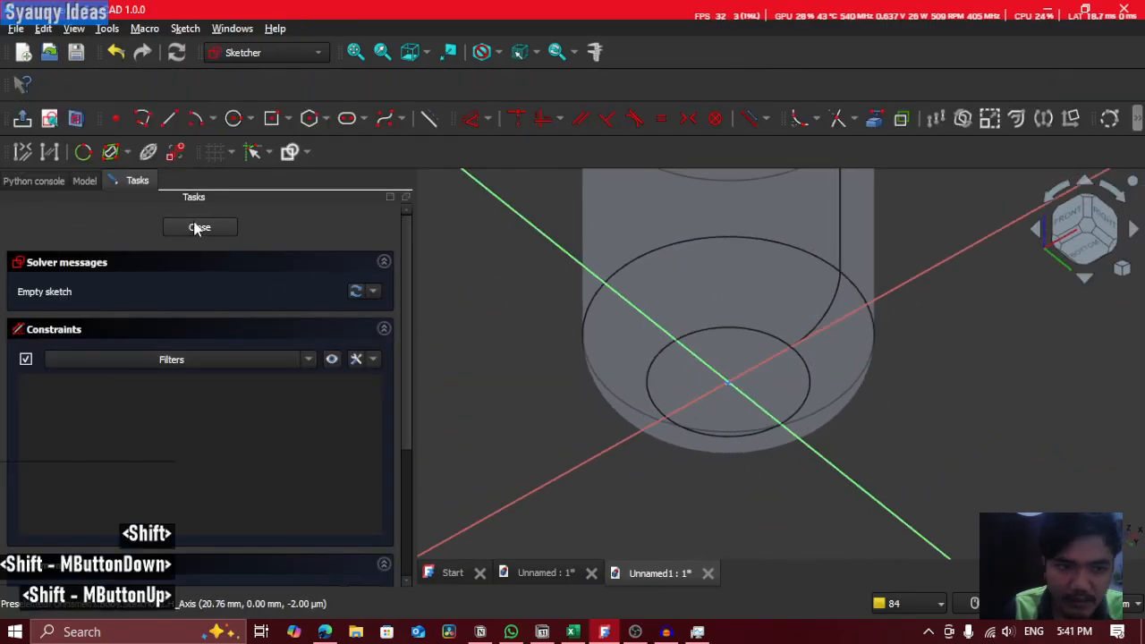
pyautogui.click(200, 227)
pyautogui.hotkey('ctrl', 'z')
# Step: Inspect the filleted cylinder from its right side and at an angle, and briefly bring up the datum plane command
pyautogui.scroll(-4, 810, 319)
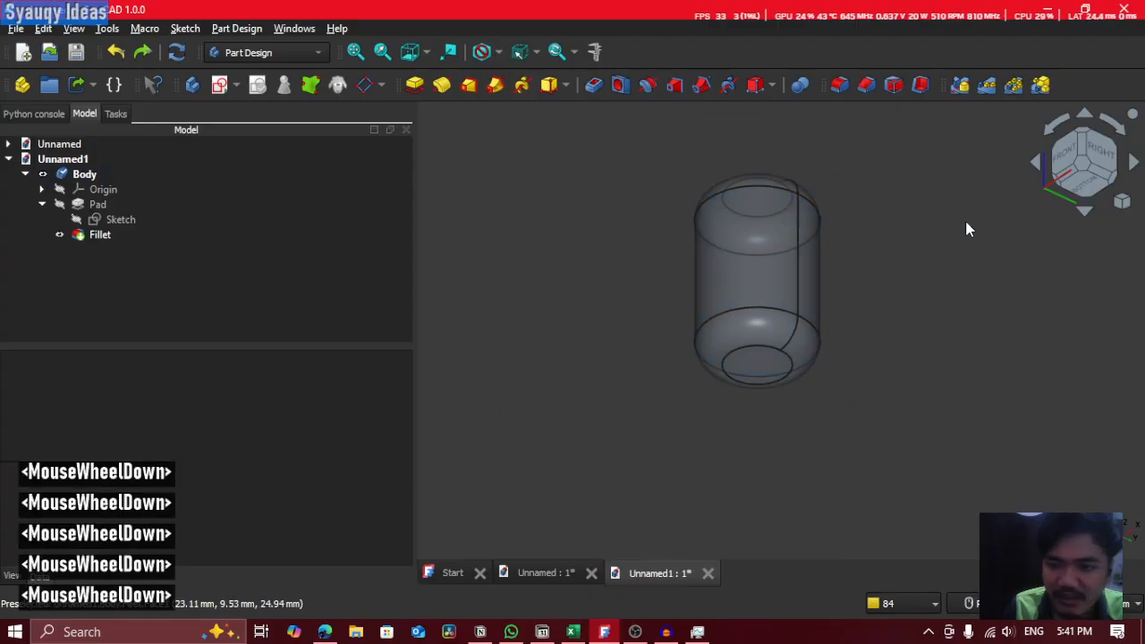
pyautogui.doubleClick(1093, 170)
pyautogui.middleClick(921, 326)
pyautogui.scroll(1, 617, 270)
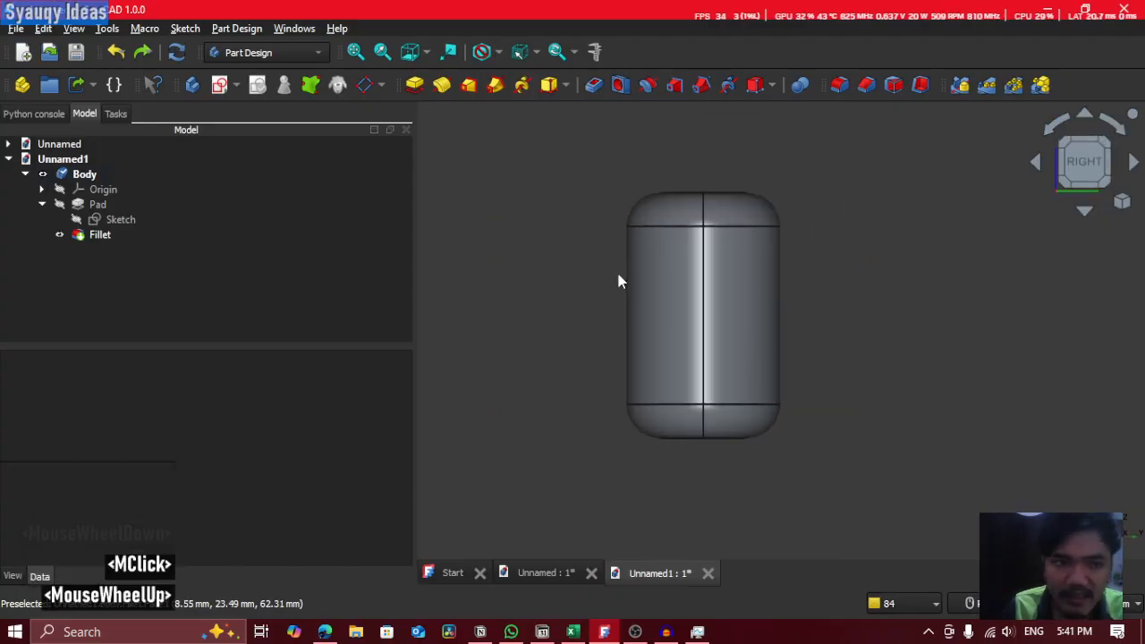
pyautogui.keyDown('shift'); pyautogui.moveTo(616, 269); pyautogui.dragTo(763, 328, button='middle'); pyautogui.keyUp('shift')
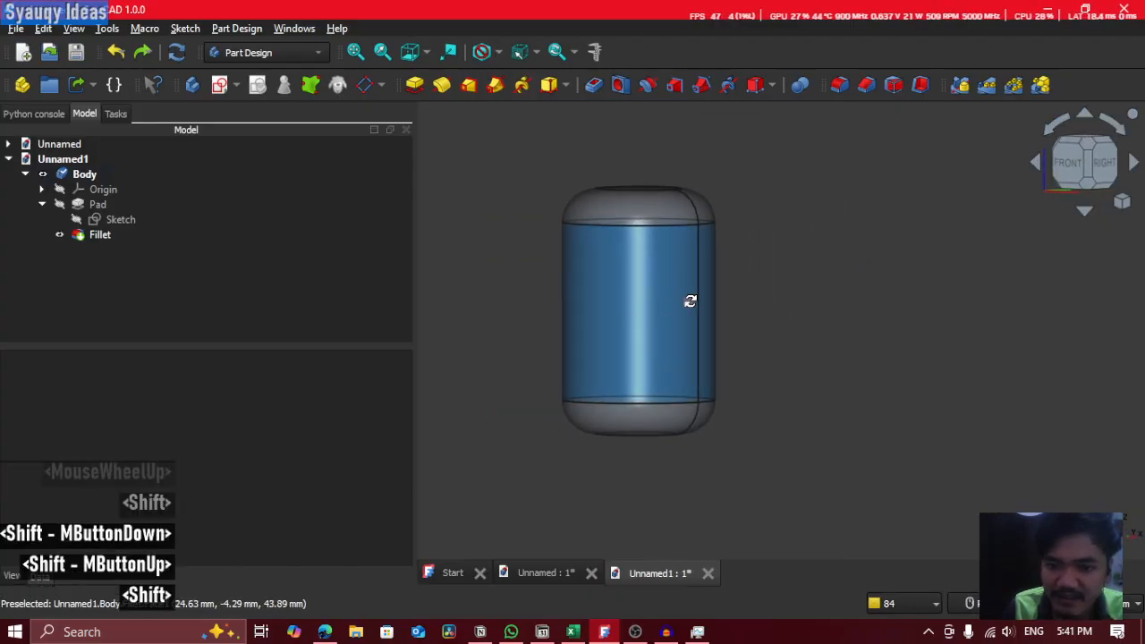
pyautogui.keyDown('shift'); pyautogui.moveTo(687, 299); pyautogui.dragTo(591, 248, button='middle'); pyautogui.keyUp('shift')
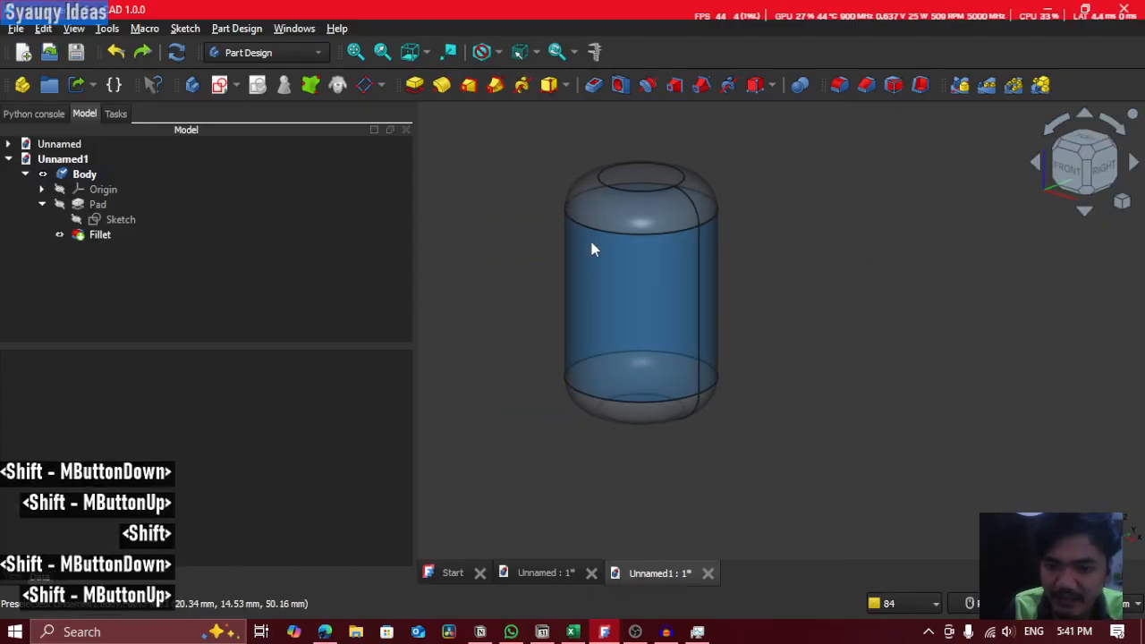
pyautogui.click(623, 299)
pyautogui.click(846, 362)
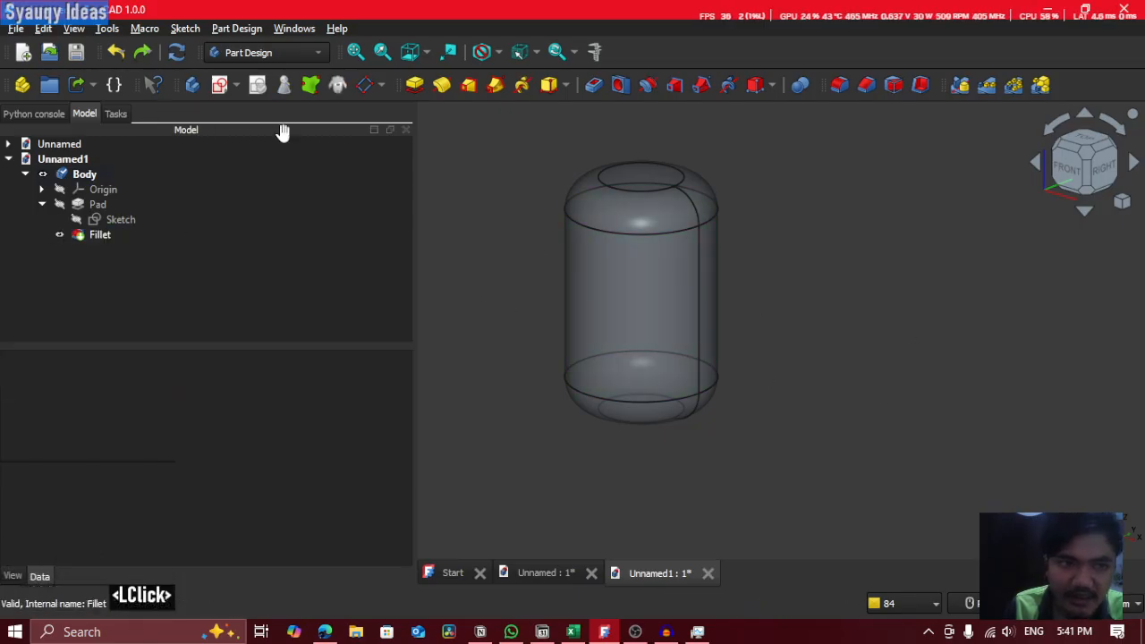
pyautogui.click(367, 88)
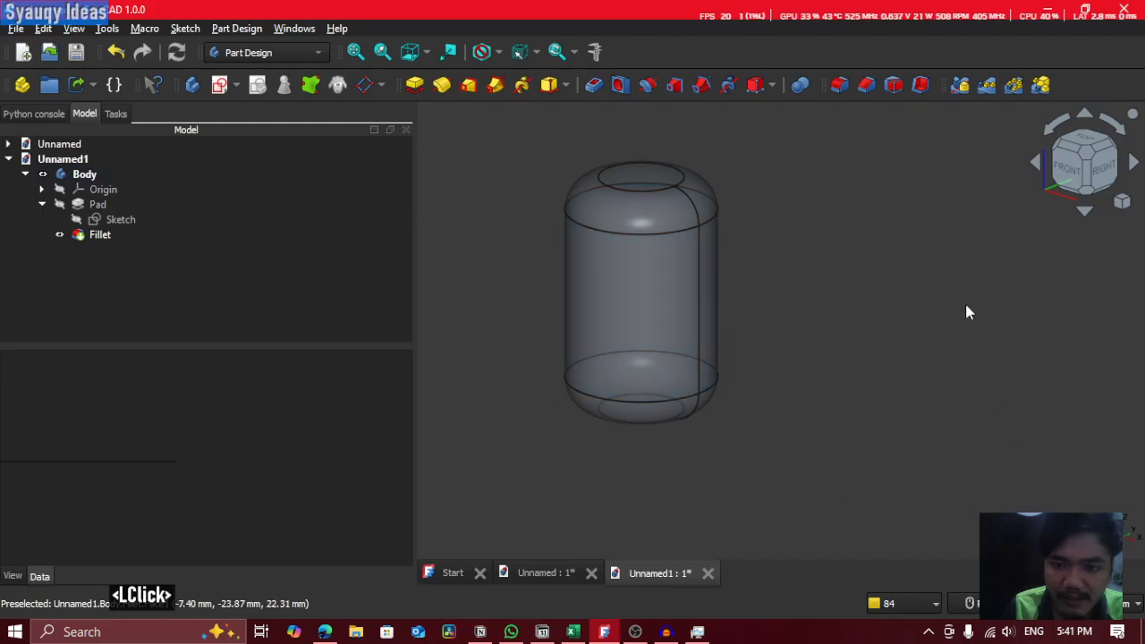
pyautogui.scroll(2, 544, 265)
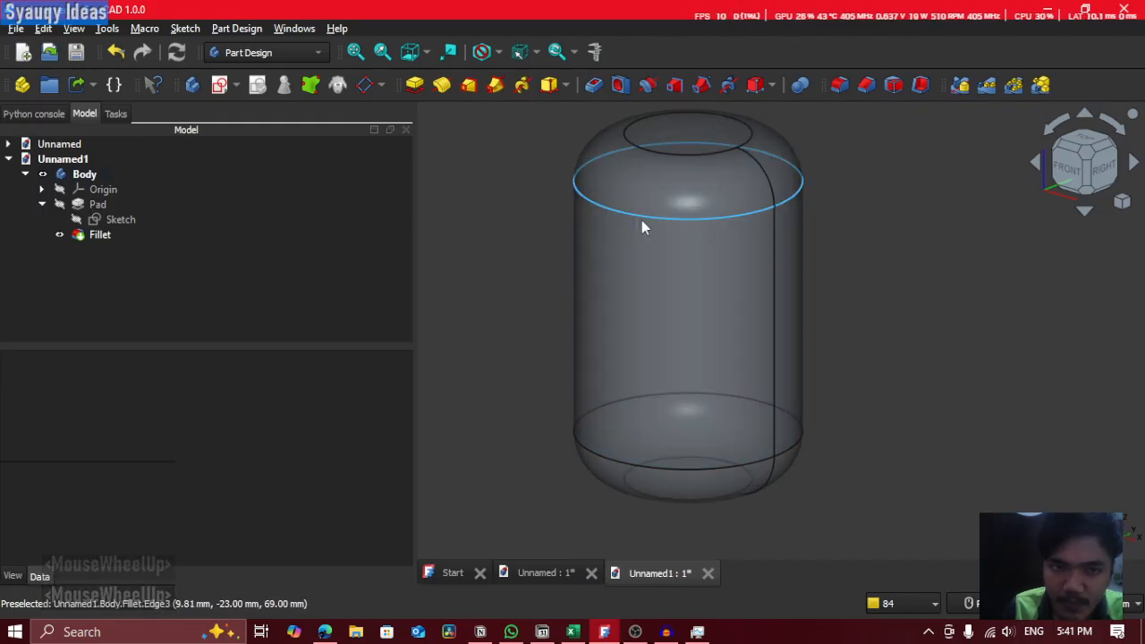
# Step: Try attaching a datum plane to the circular edges where the cylinder's side meets the upper and lower fillets
pyautogui.doubleClick(367, 90)
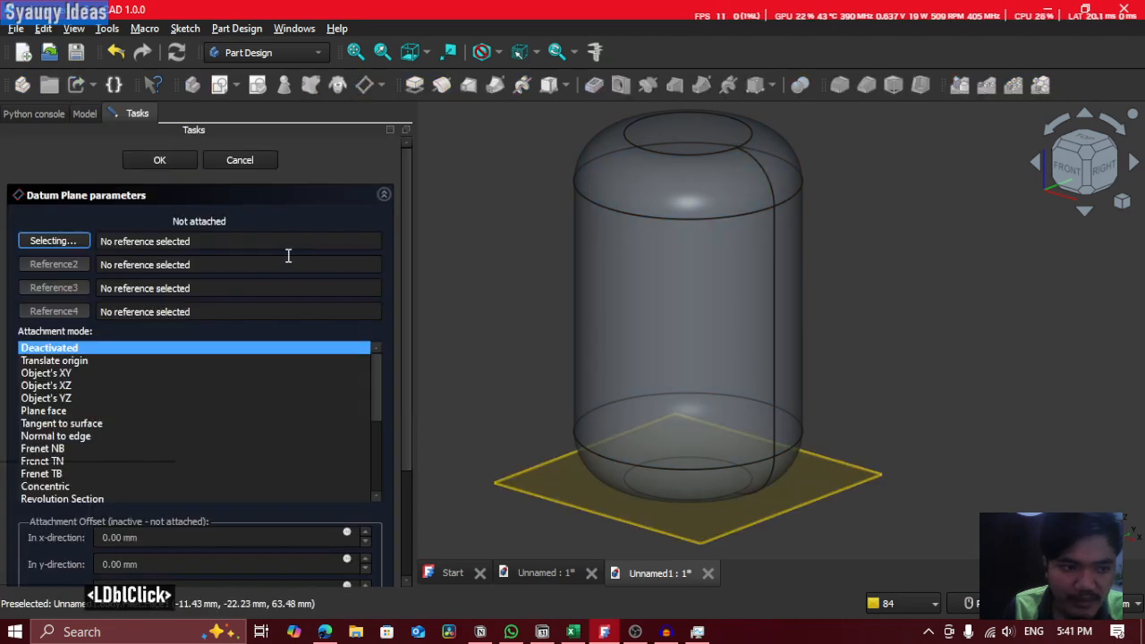
pyautogui.click(640, 308)
pyautogui.click(53, 241)
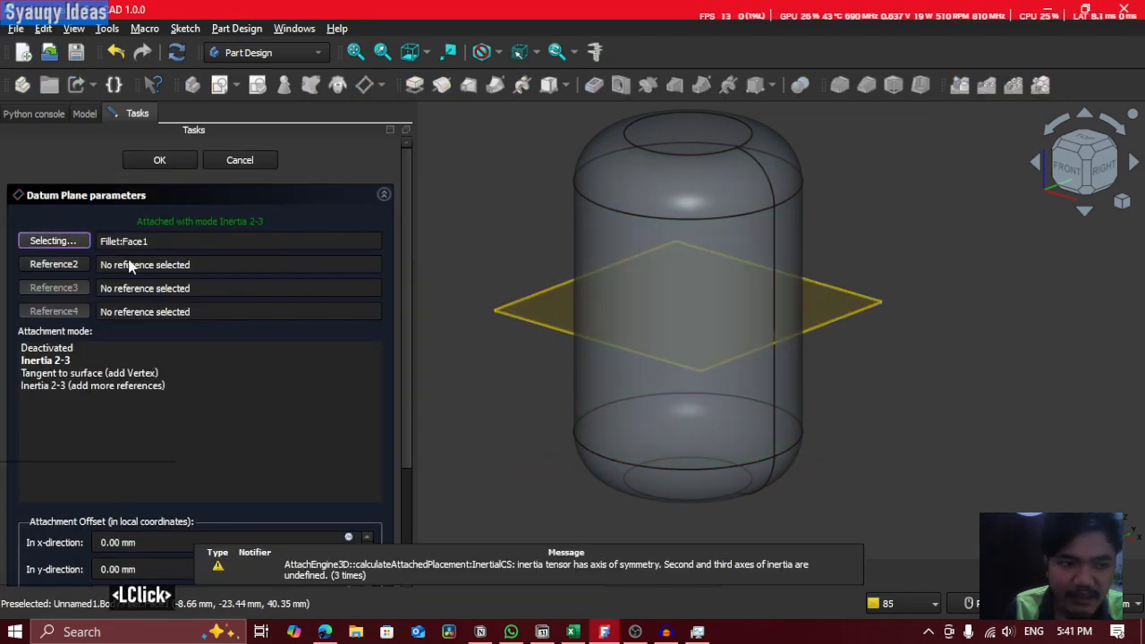
pyautogui.click(677, 223)
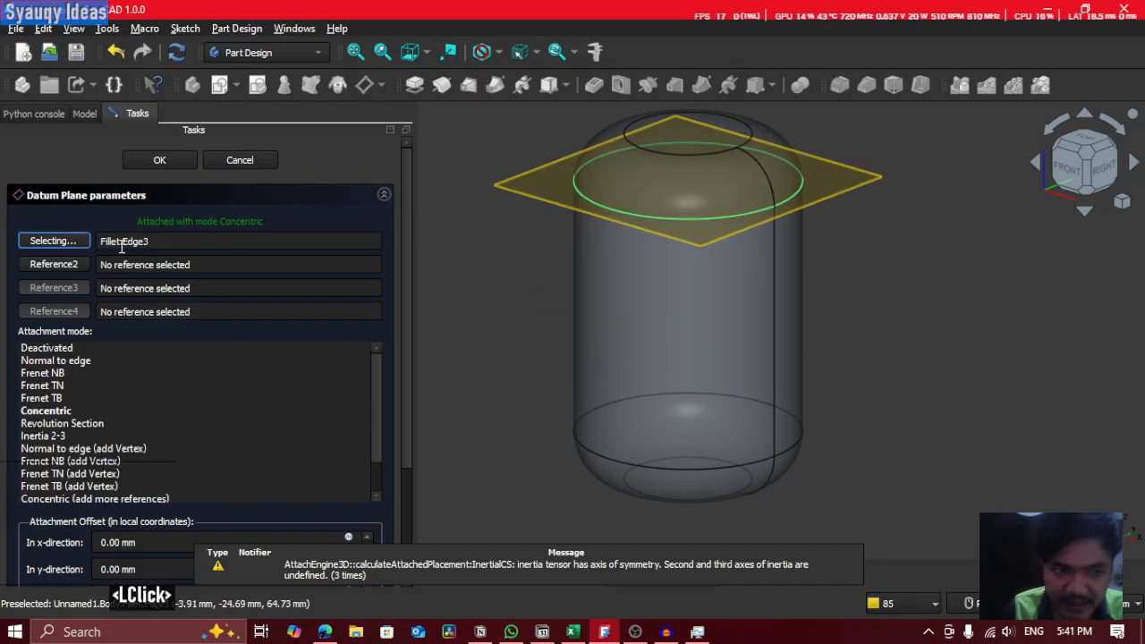
pyautogui.click(64, 267)
pyautogui.click(613, 454)
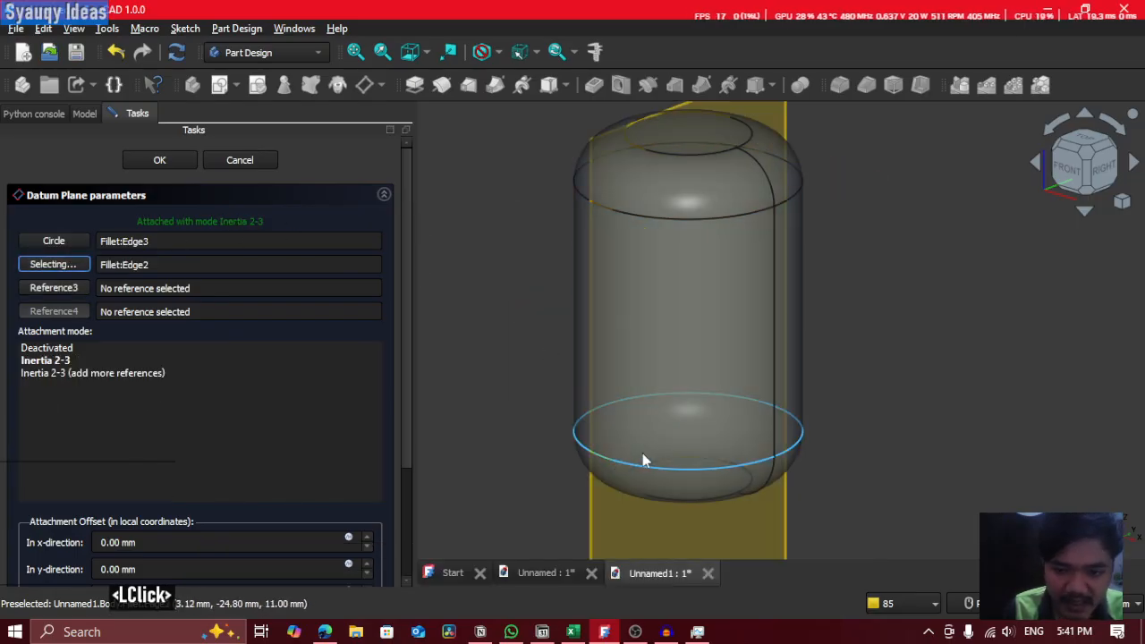
# Step: Examine the trial datum plane on the cylinder from the front and at an angle
pyautogui.click(1069, 168)
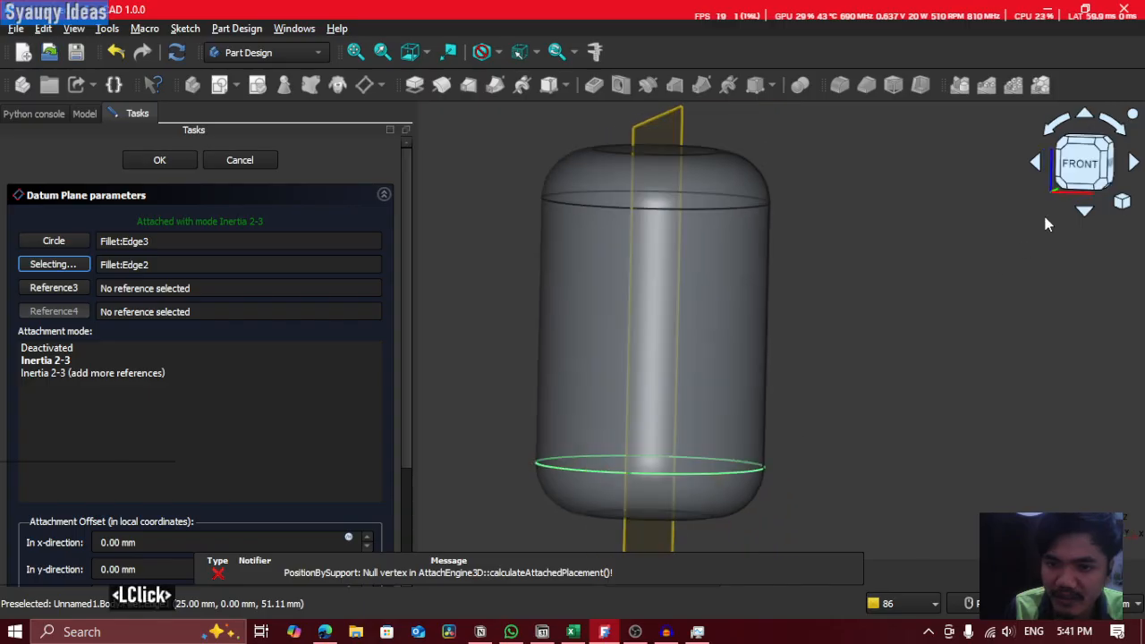
pyautogui.moveTo(871, 269); pyautogui.dragTo(807, 242, button='middle')
pyautogui.keyDown('shift'); pyautogui.moveTo(759, 173); pyautogui.dragTo(696, 277, button='middle'); pyautogui.keyUp('shift')
pyautogui.keyDown('shift'); pyautogui.moveTo(743, 234); pyautogui.dragTo(741, 300, button='middle'); pyautogui.keyUp('shift')
pyautogui.click(82, 261)
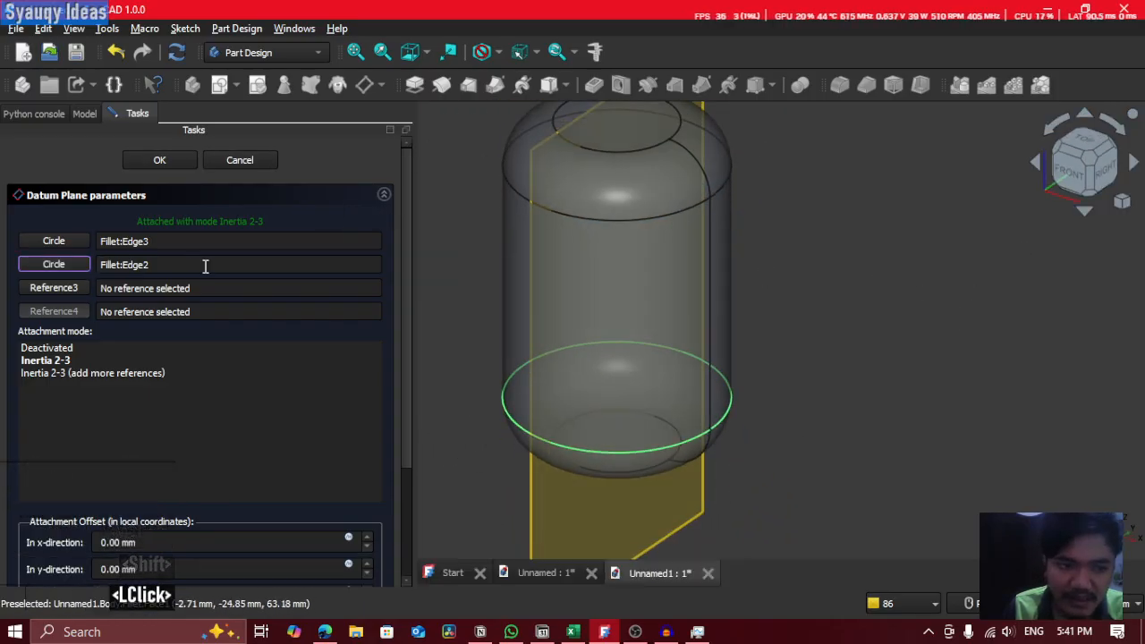
pyautogui.moveTo(483, 304); pyautogui.dragTo(686, 238, button='middle')
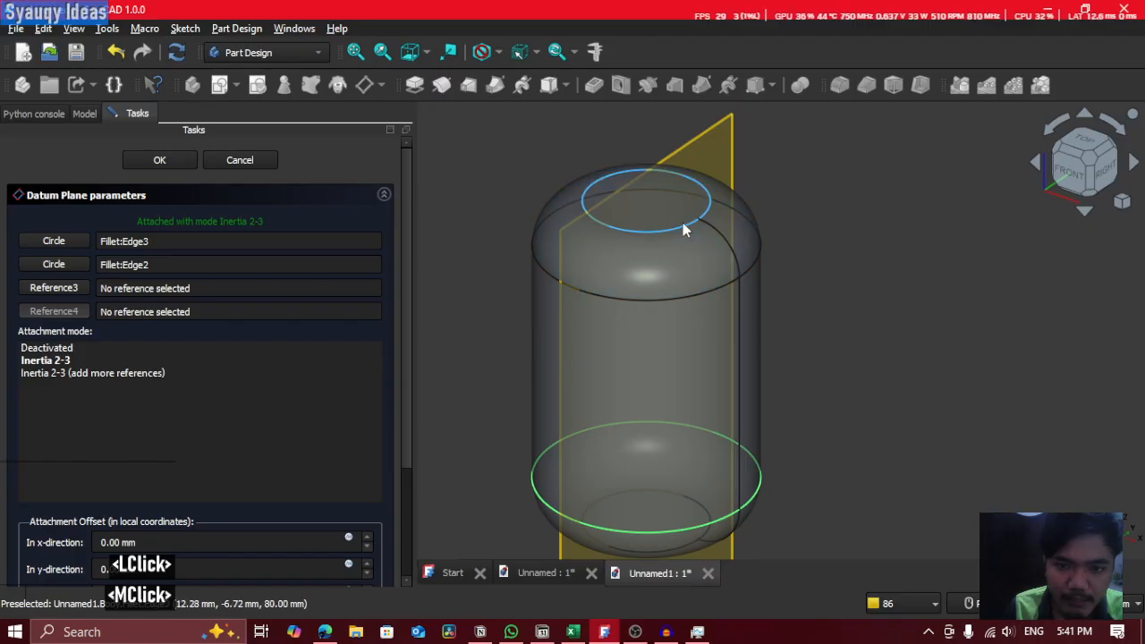
pyautogui.click(729, 245)
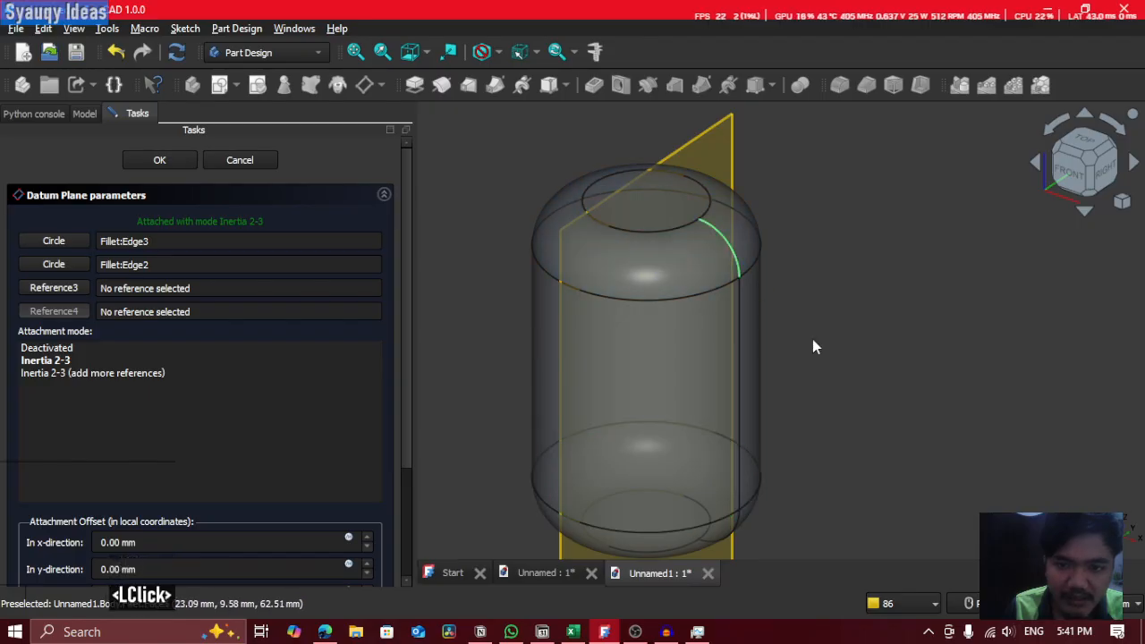
# Step: Try the upper fillet's seam arc and the cylinder's vertical seam line as the datum plane's second reference
pyautogui.click(64, 269)
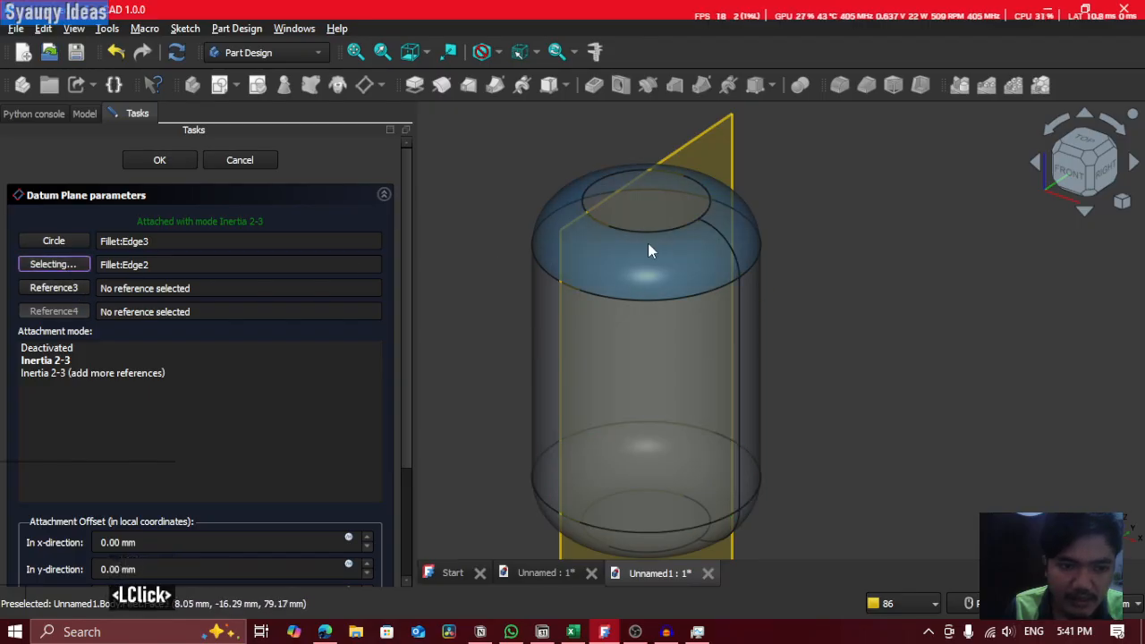
pyautogui.click(723, 240)
pyautogui.keyDown('shift'); pyautogui.moveTo(762, 242); pyautogui.dragTo(775, 210, button='middle'); pyautogui.keyUp('shift')
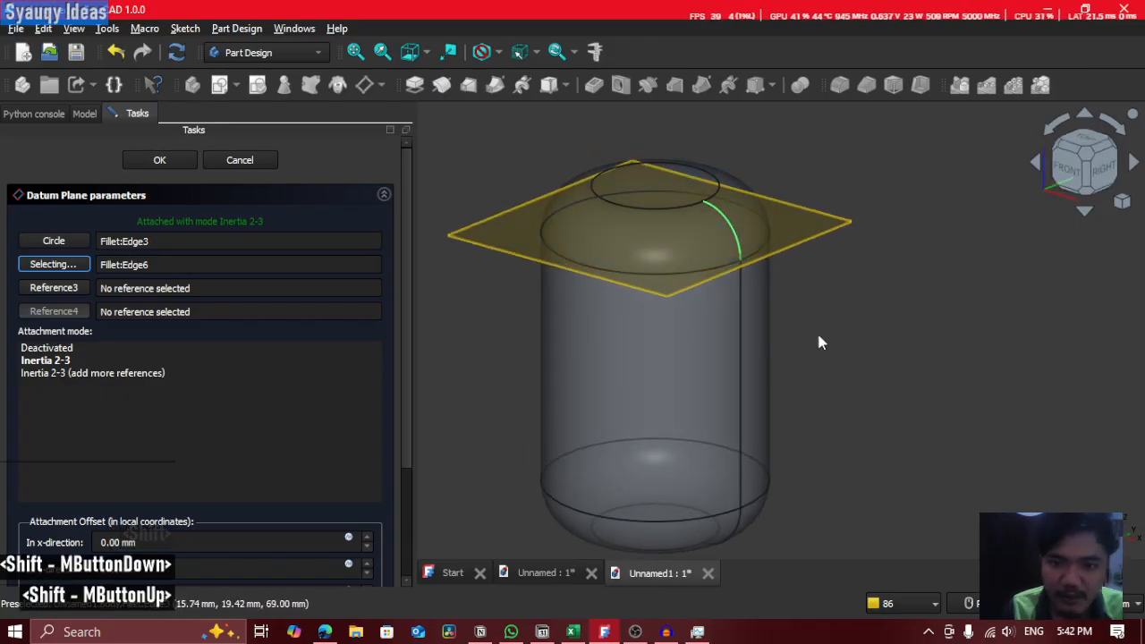
pyautogui.click(740, 347)
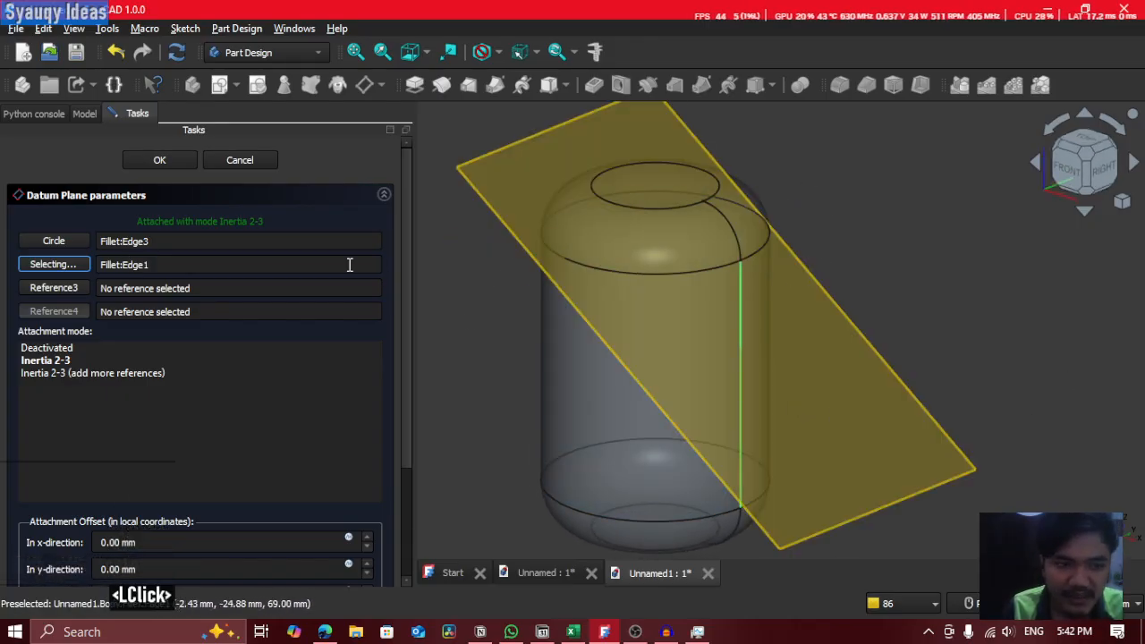
pyautogui.keyDown('shift'); pyautogui.moveTo(814, 318); pyautogui.dragTo(877, 285, button='middle'); pyautogui.keyUp('shift')
pyautogui.click(64, 264)
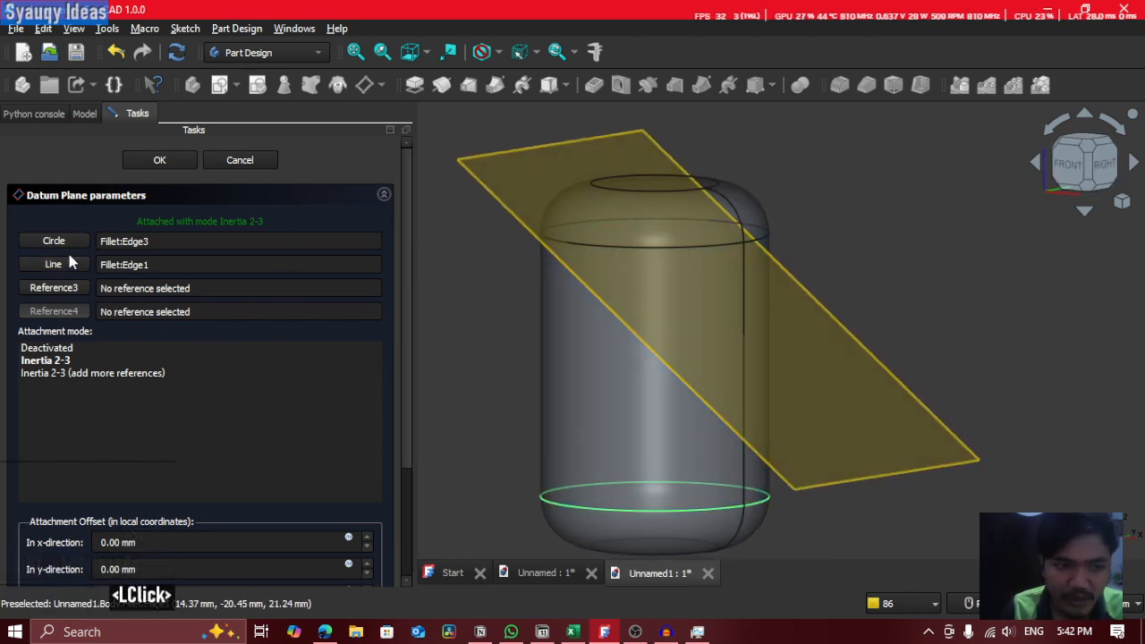
# Step: Try the lower circular edge and the whole filleted body as the second reference, and cancel the datum plane
pyautogui.click(46, 269)
pyautogui.click(561, 500)
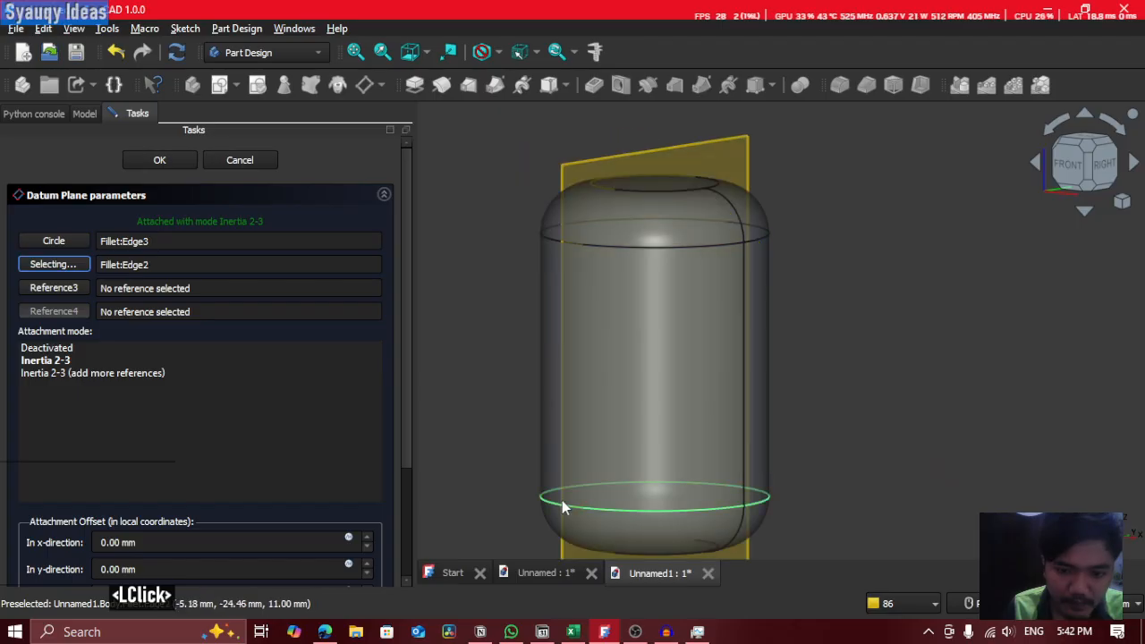
pyautogui.middleClick(414, 358)
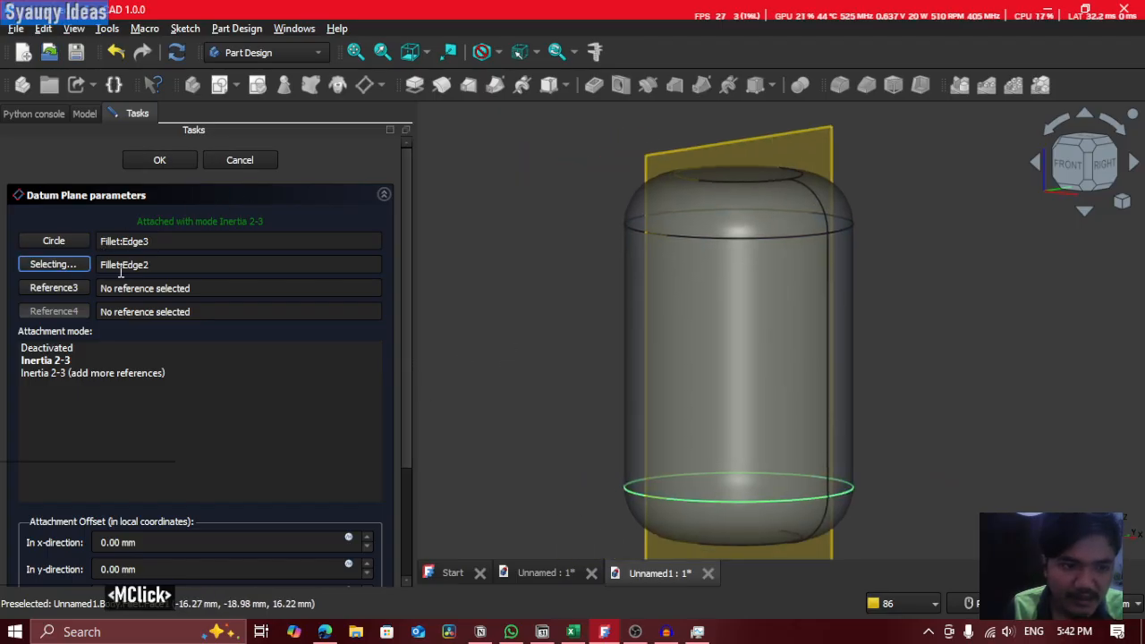
pyautogui.click(721, 500)
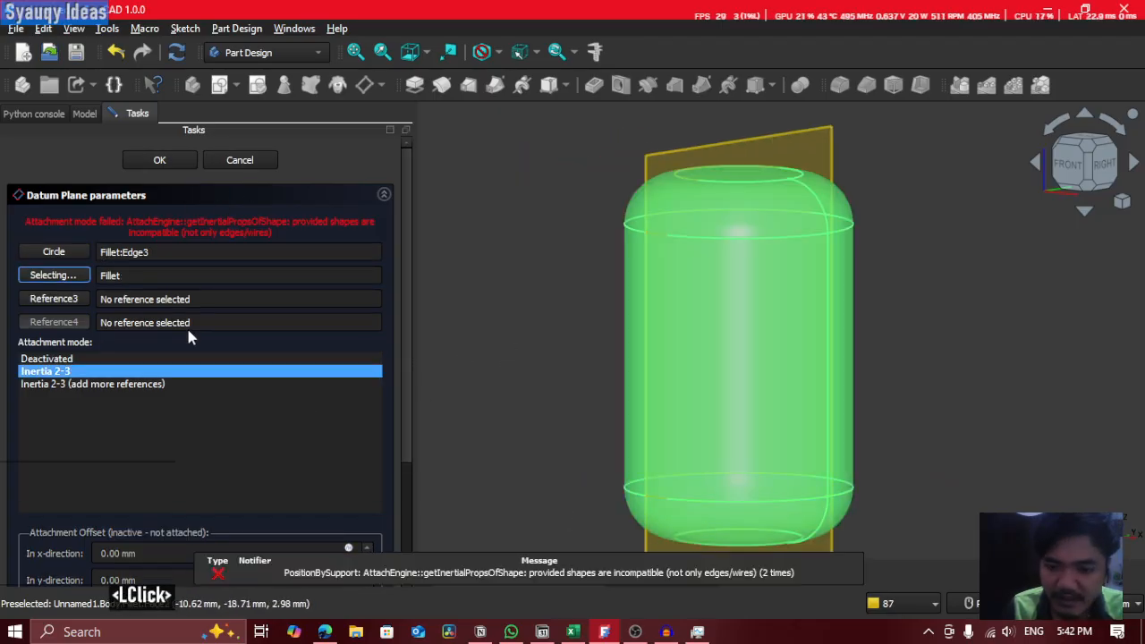
pyautogui.click(269, 166)
# Step: Create a datum plane across the cylinder's mid-height, attached to its cylindrical side face with mode Inertia 2-3
pyautogui.click(456, 207)
pyautogui.click(706, 365)
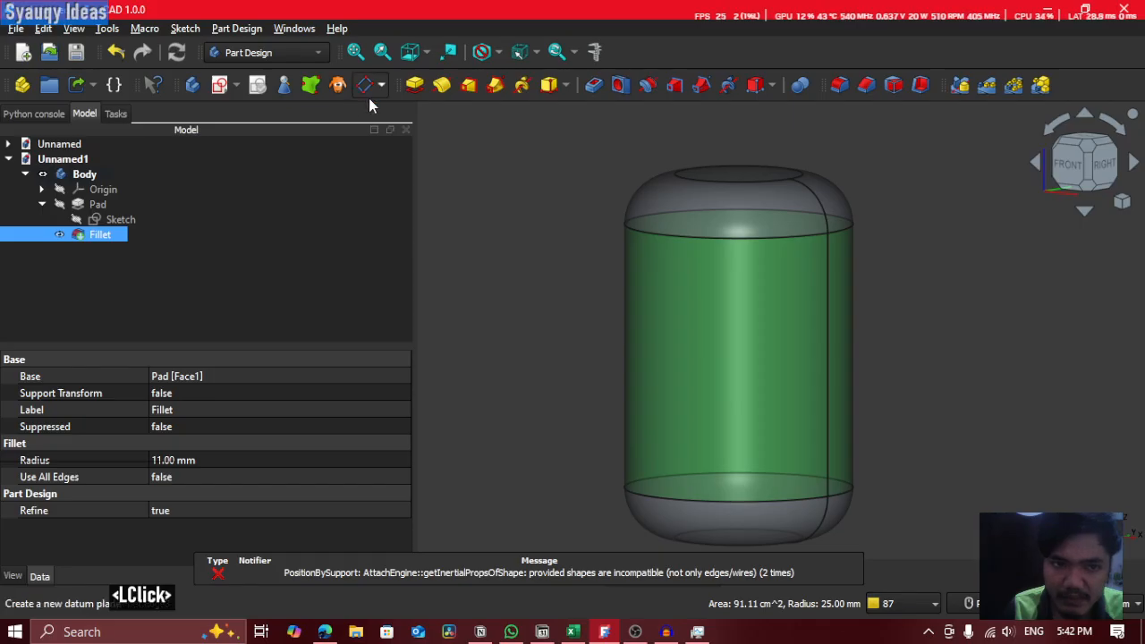
pyautogui.click(367, 90)
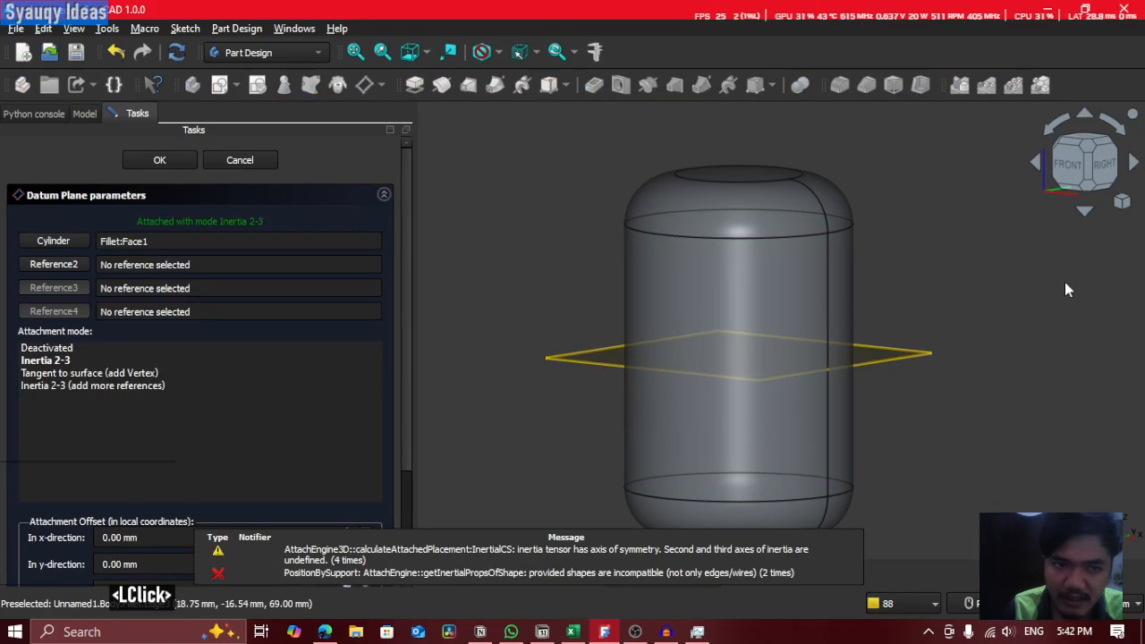
pyautogui.click(106, 243)
pyautogui.moveTo(106, 243); pyautogui.dragTo(210, 253)
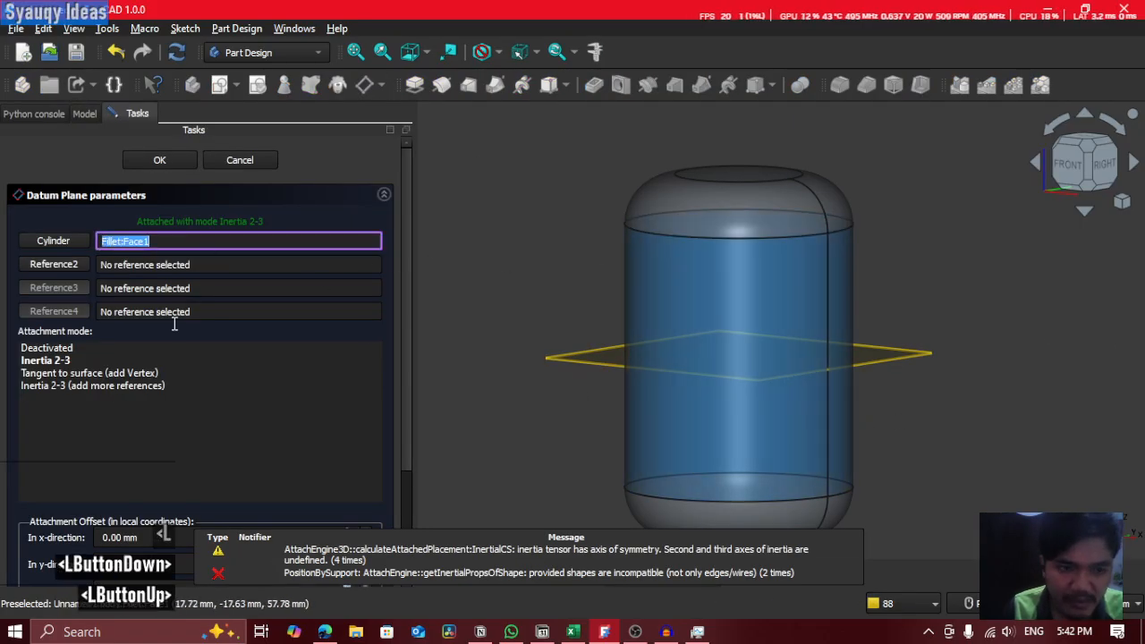
pyautogui.keyDown('shift'); pyautogui.moveTo(824, 340); pyautogui.dragTo(562, 332, button='middle'); pyautogui.keyUp('shift')
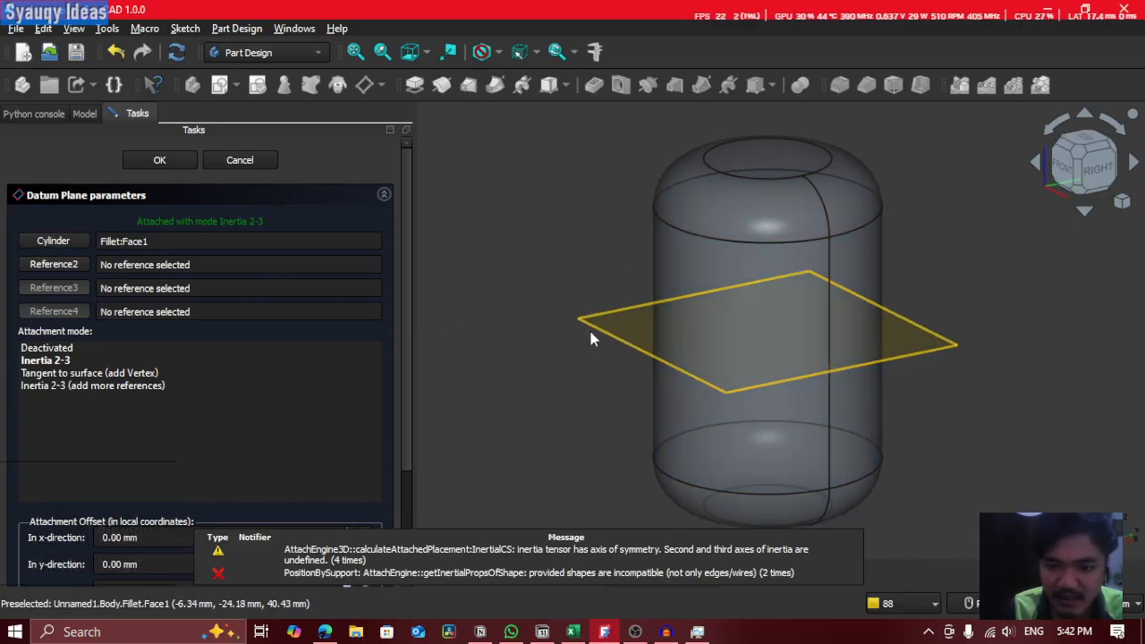
pyautogui.click(1063, 167)
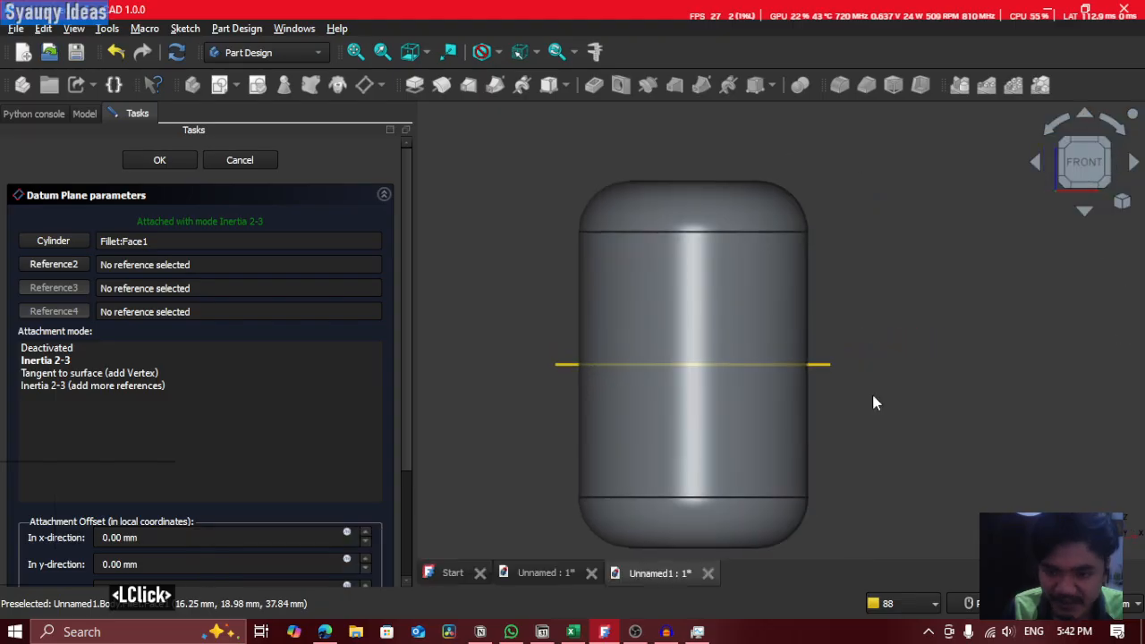
pyautogui.middleClick(691, 185)
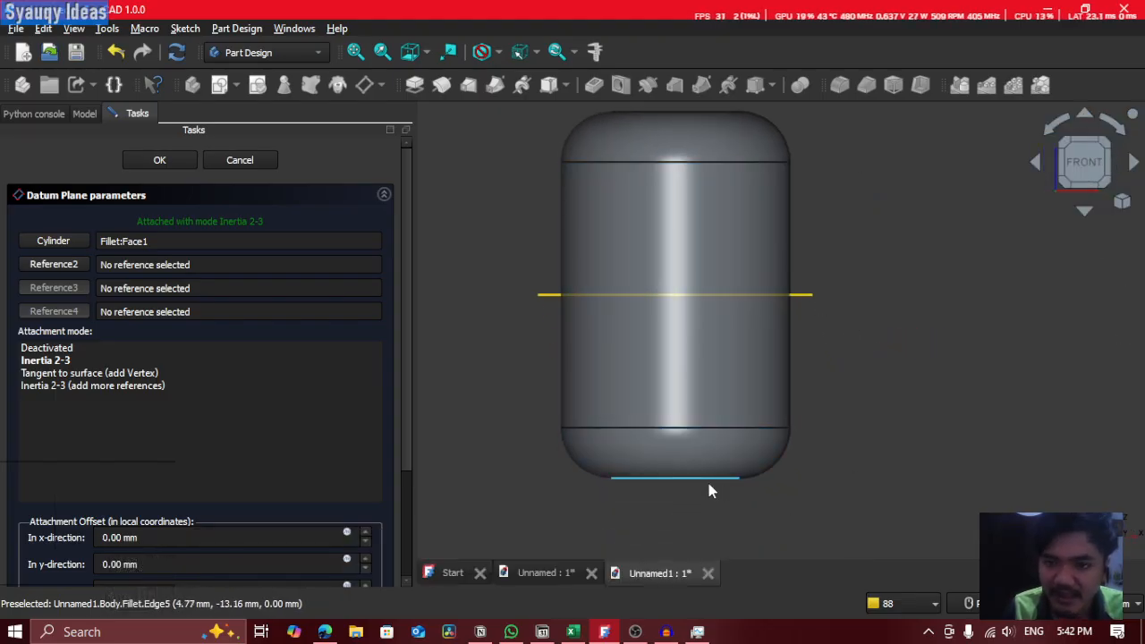
pyautogui.moveTo(804, 316); pyautogui.dragTo(797, 340, button='middle')
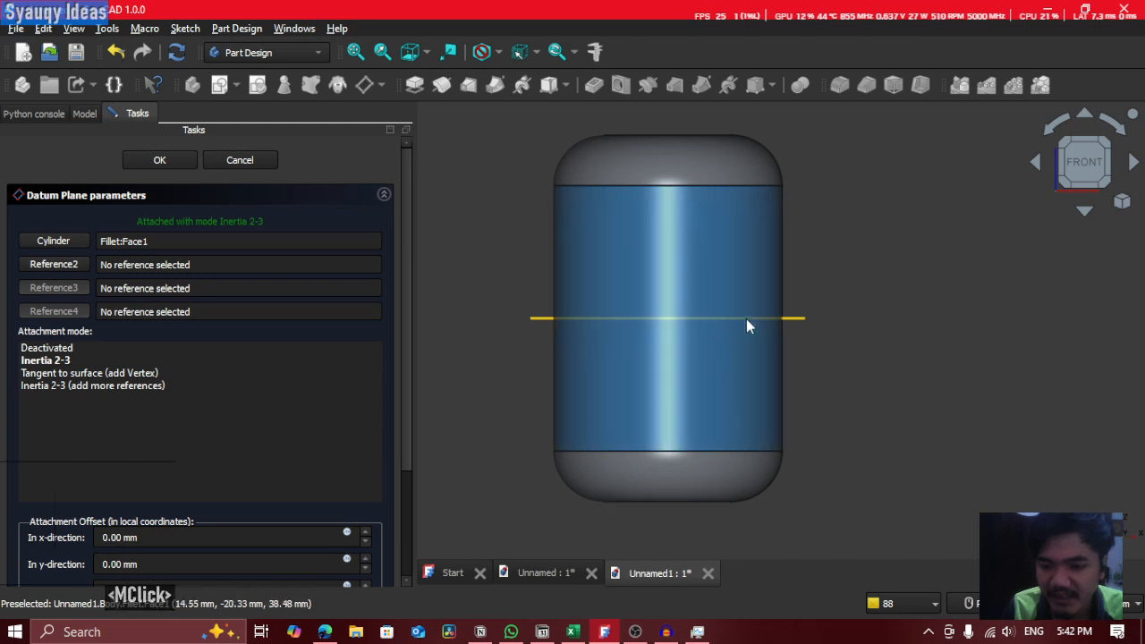
pyautogui.click(138, 166)
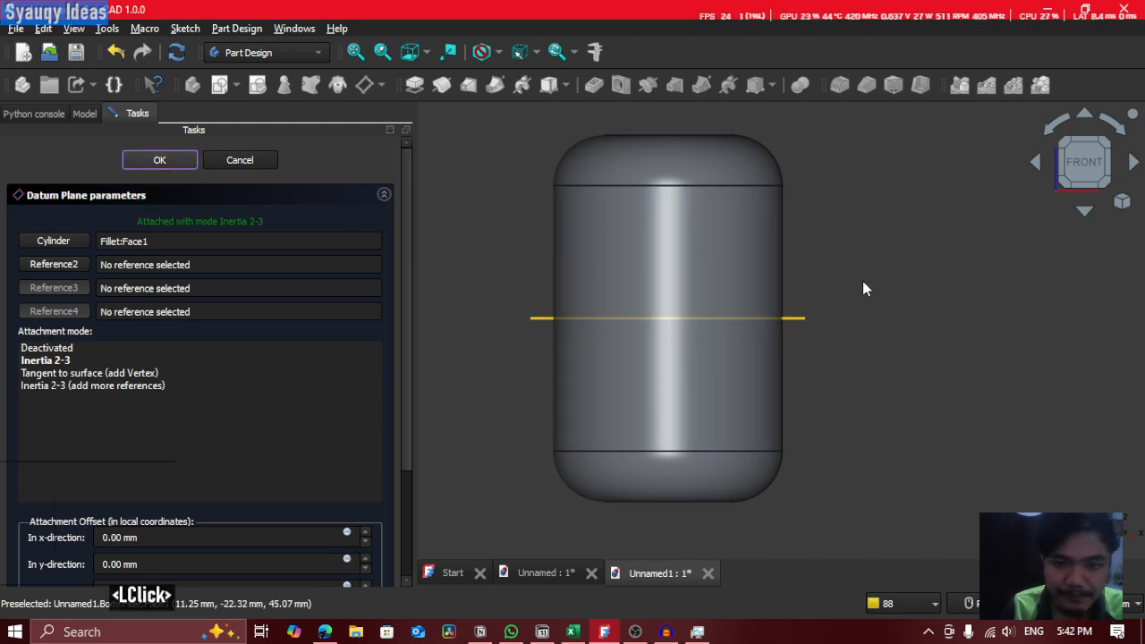
# Step: Compare the cylinder and its mid-height datum plane with the slotted reference model in the other document
pyautogui.keyDown('shift'); pyautogui.moveTo(974, 335); pyautogui.dragTo(866, 353, button='middle'); pyautogui.keyUp('shift')
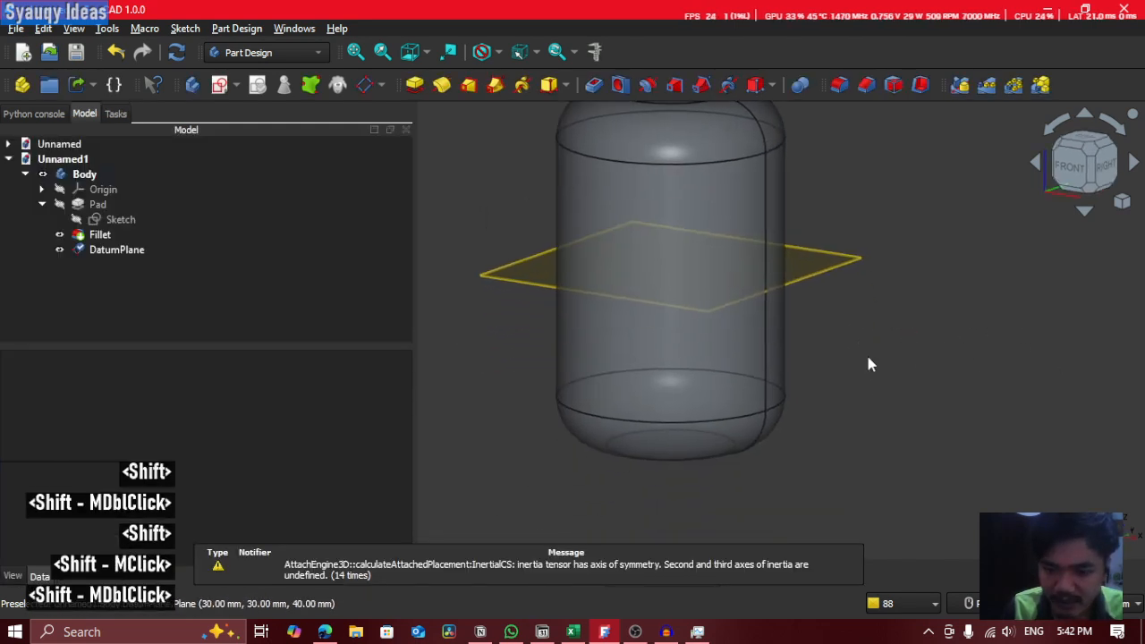
pyautogui.click(542, 573)
pyautogui.moveTo(721, 443); pyautogui.dragTo(740, 413, button='middle')
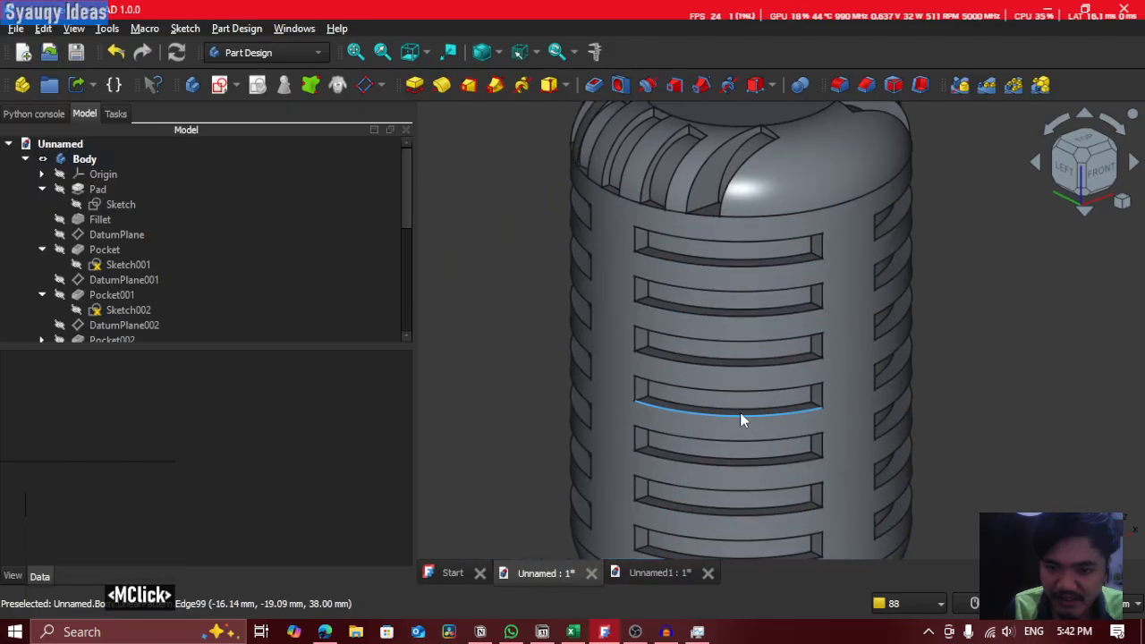
pyautogui.click(626, 574)
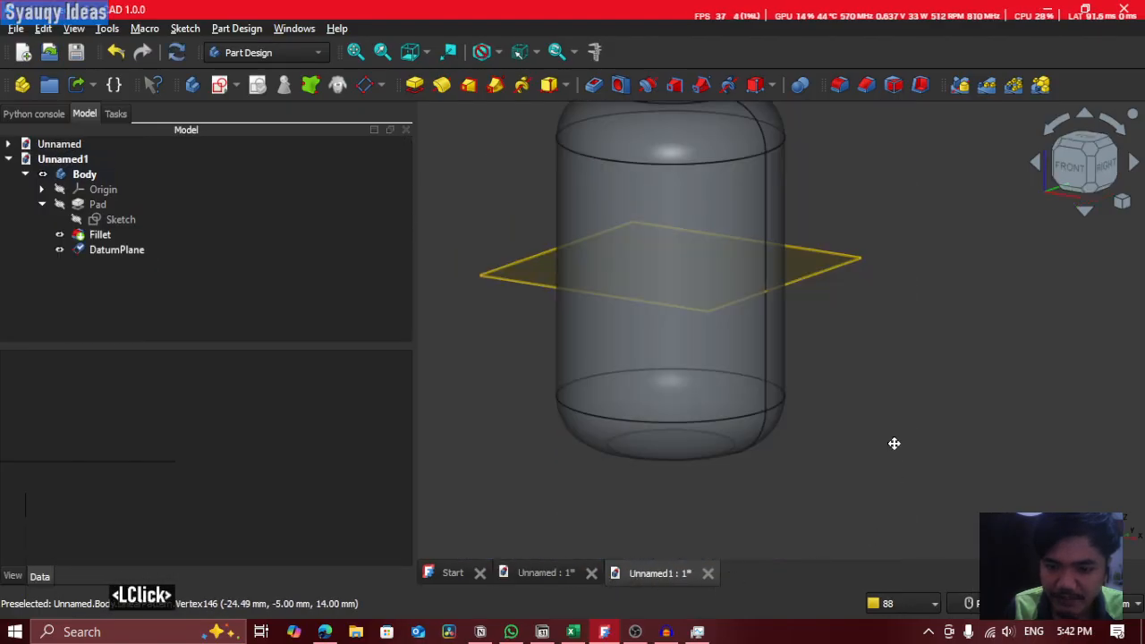
pyautogui.moveTo(894, 442); pyautogui.dragTo(775, 303, button='middle')
pyautogui.click(796, 298)
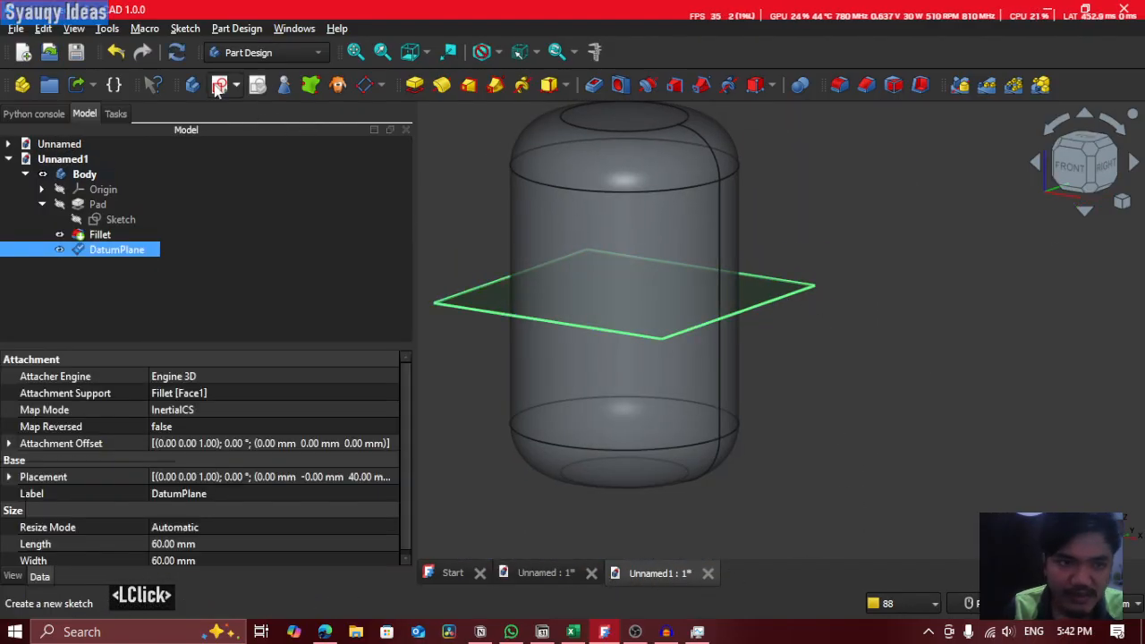
pyautogui.click(941, 234)
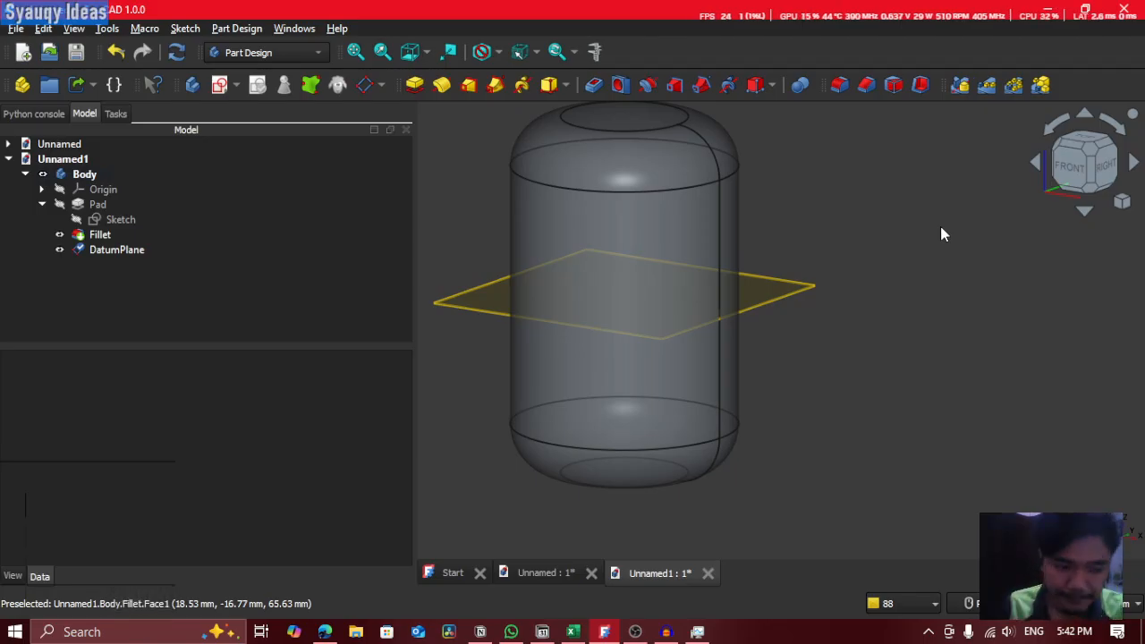
pyautogui.moveTo(927, 220); pyautogui.dragTo(948, 232, button='middle')
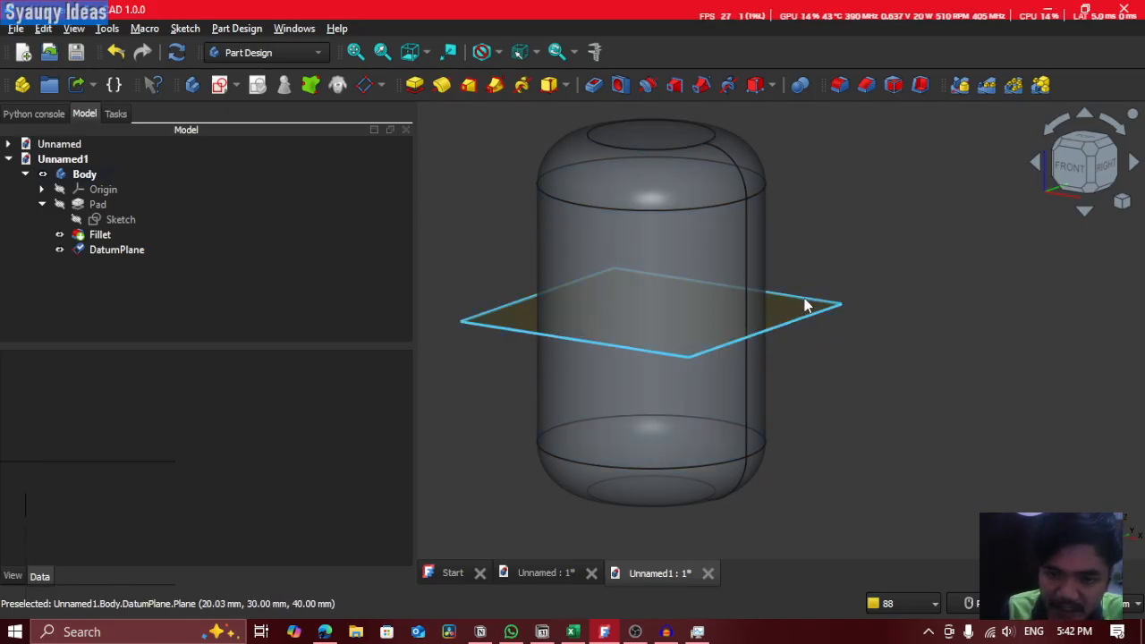
pyautogui.click(763, 291)
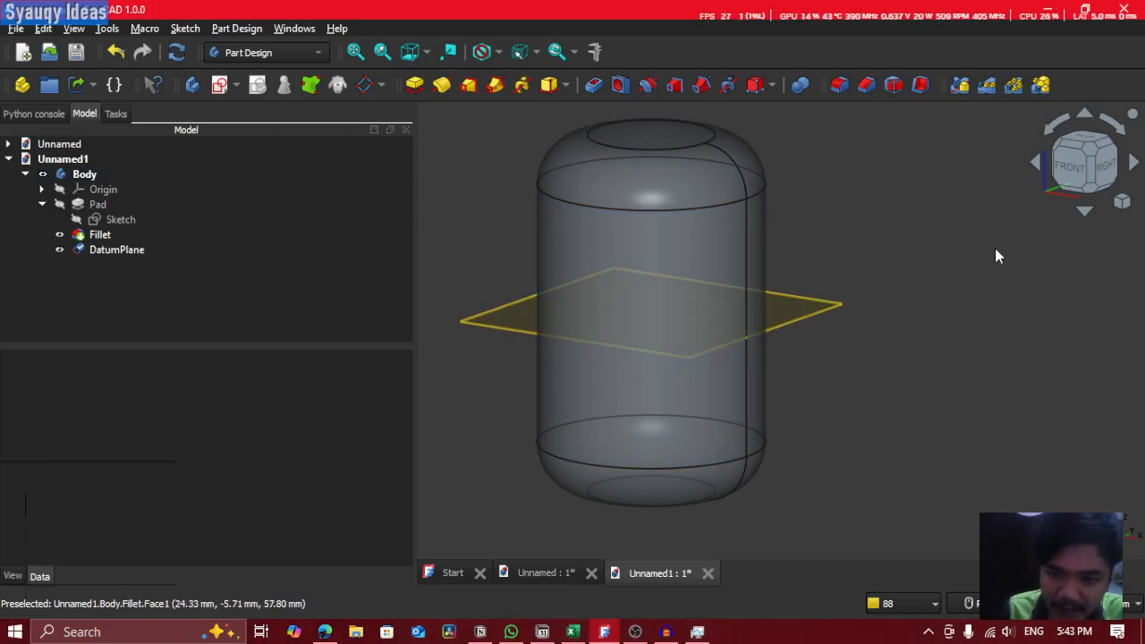
pyautogui.click(622, 225)
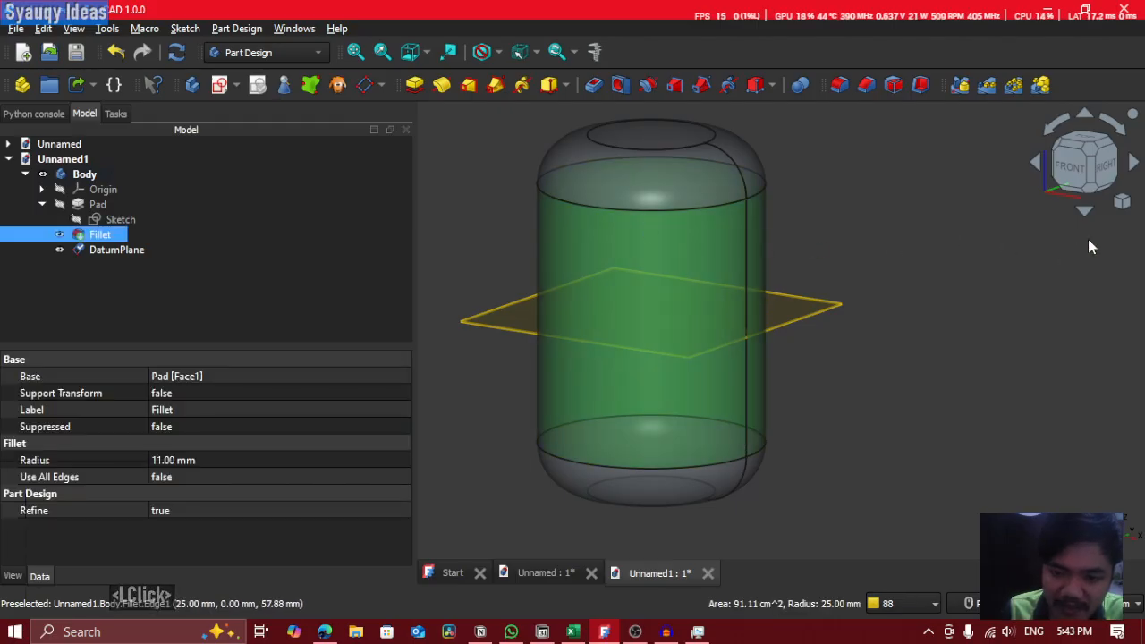
pyautogui.click(851, 274)
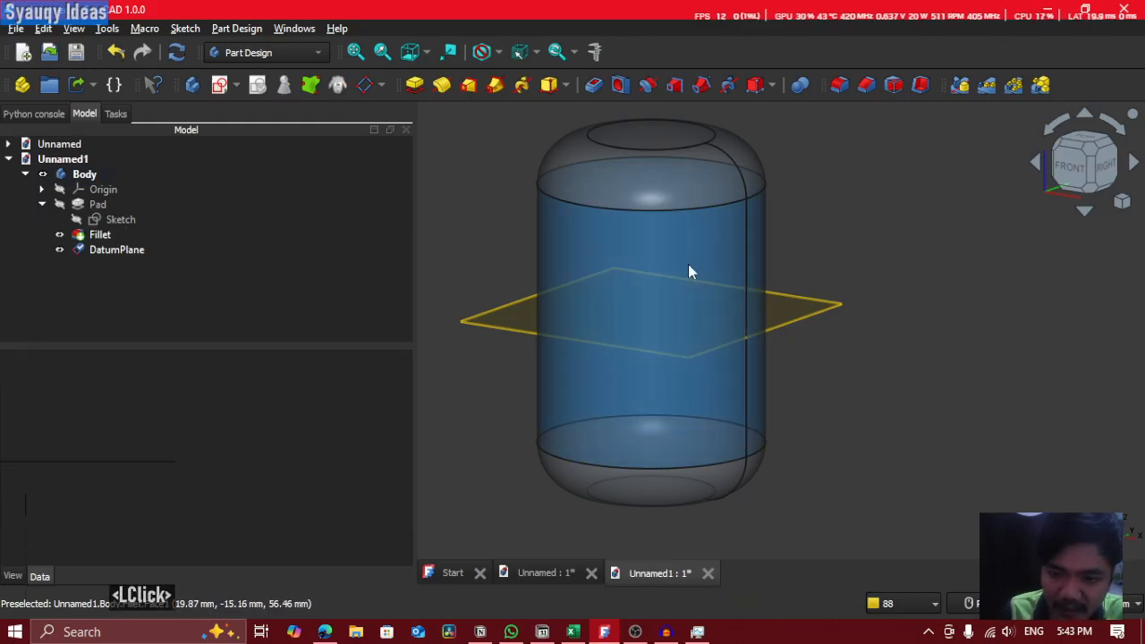
pyautogui.click(688, 264)
pyautogui.click(690, 263)
pyautogui.click(747, 230)
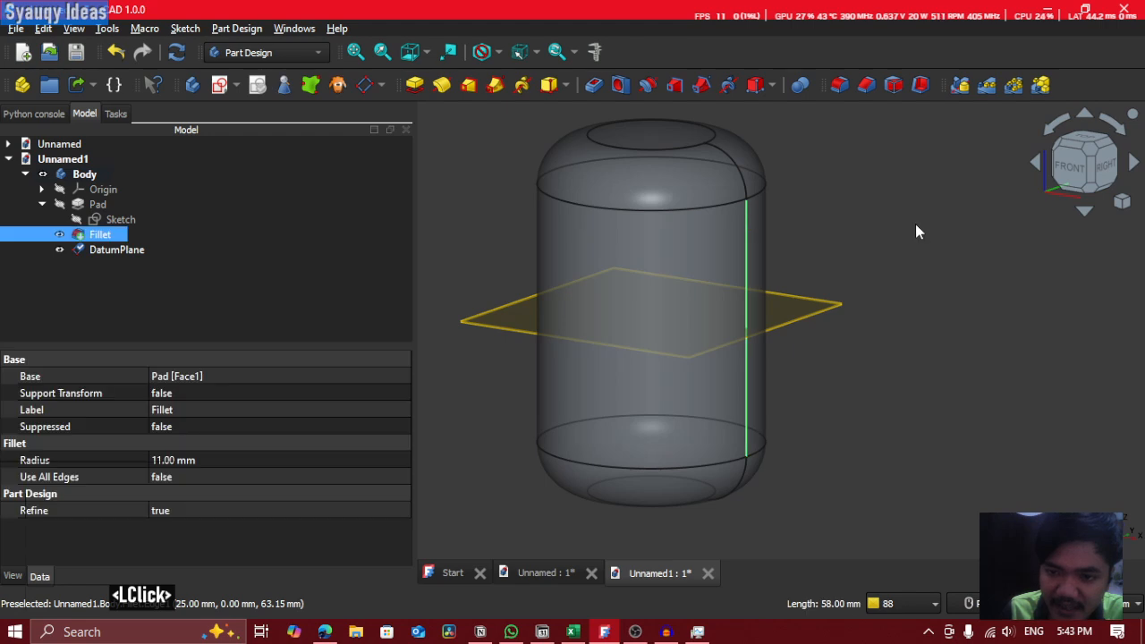
pyautogui.click(716, 233)
pyautogui.doubleClick(716, 233)
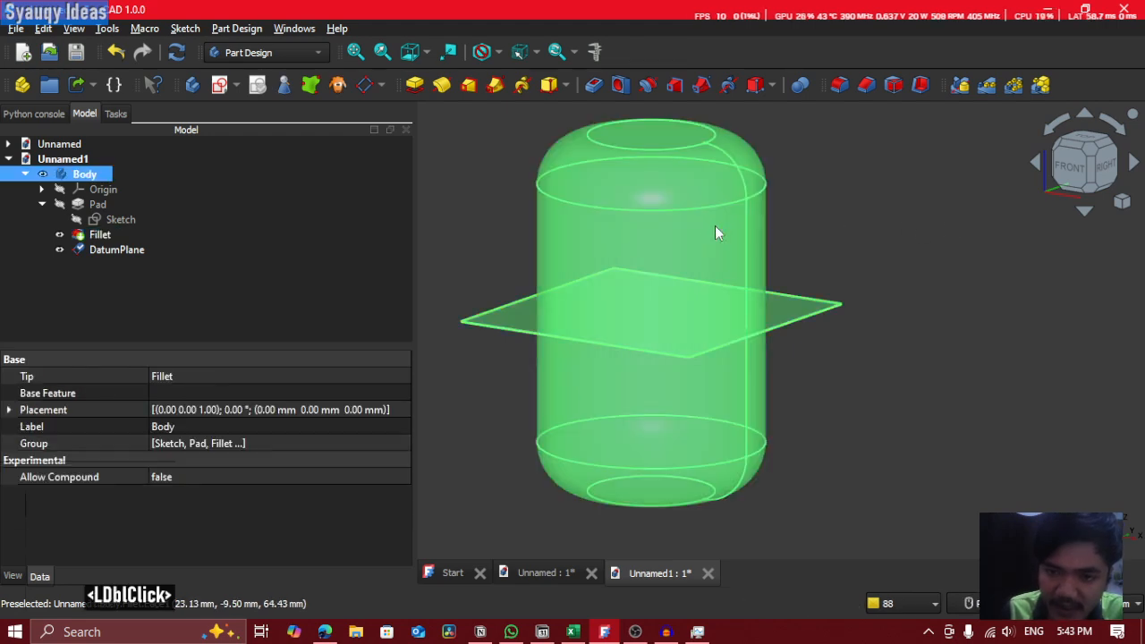
pyautogui.click(829, 238)
pyautogui.click(707, 248)
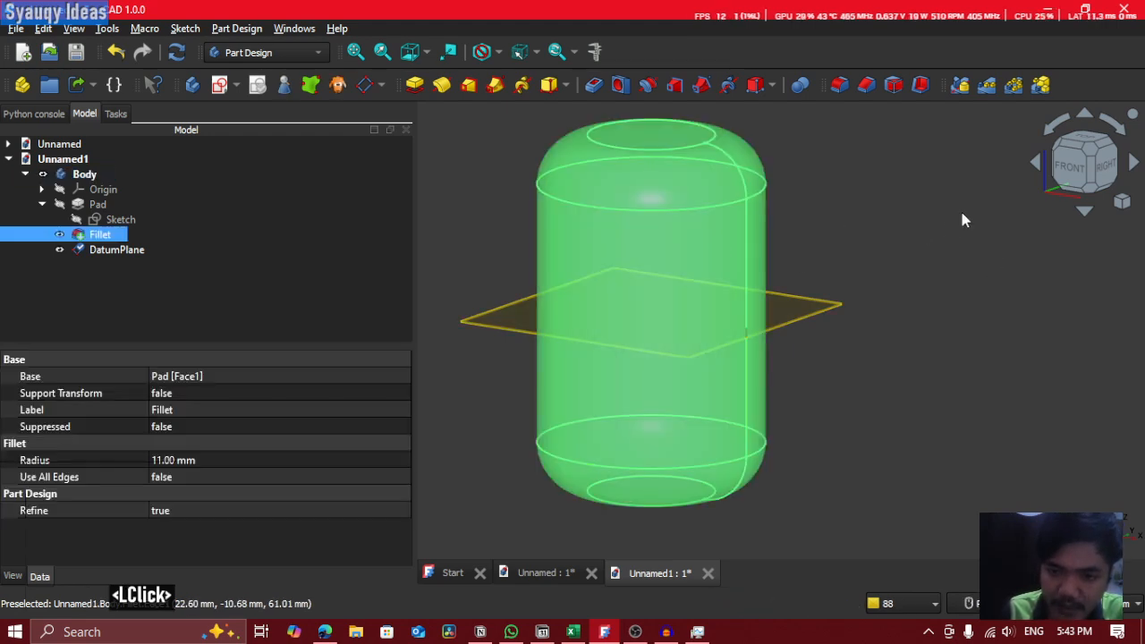
# Step: Select the whole filleted body and turn off its transparency
pyautogui.click(948, 317)
pyautogui.doubleClick(688, 251)
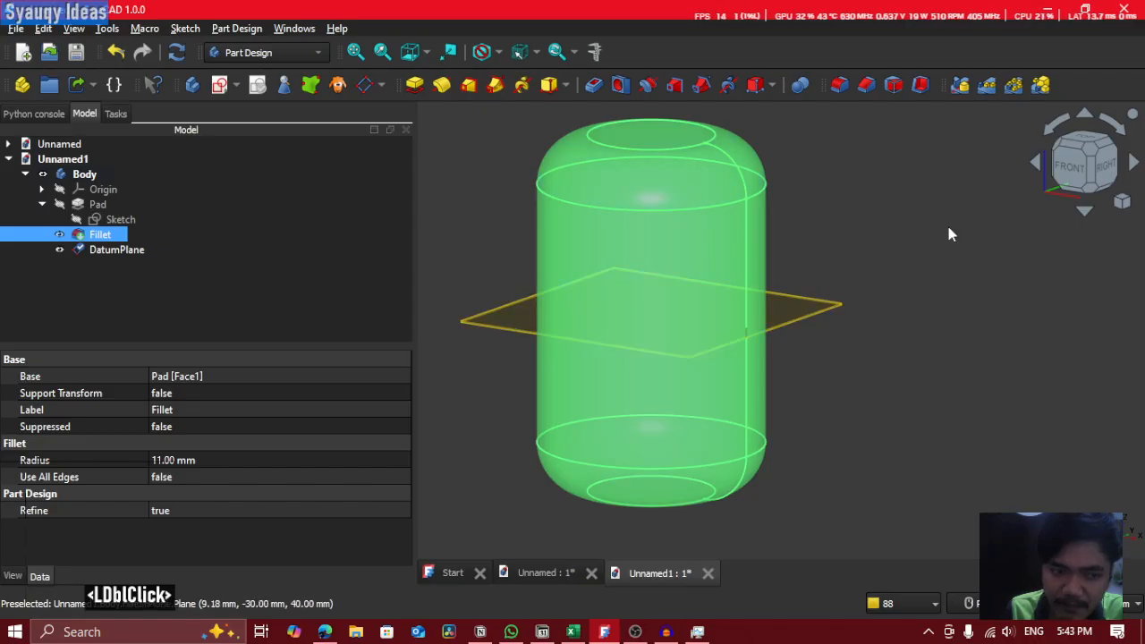
pyautogui.click(877, 234)
pyautogui.doubleClick(619, 223)
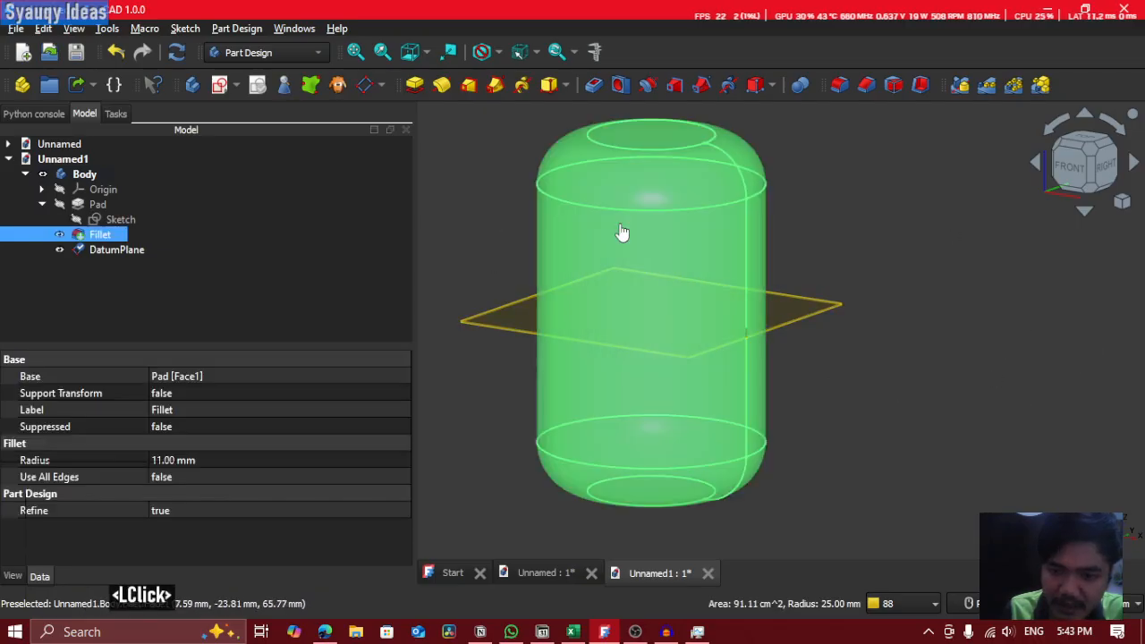
pyautogui.click(771, 270)
pyautogui.doubleClick(745, 222)
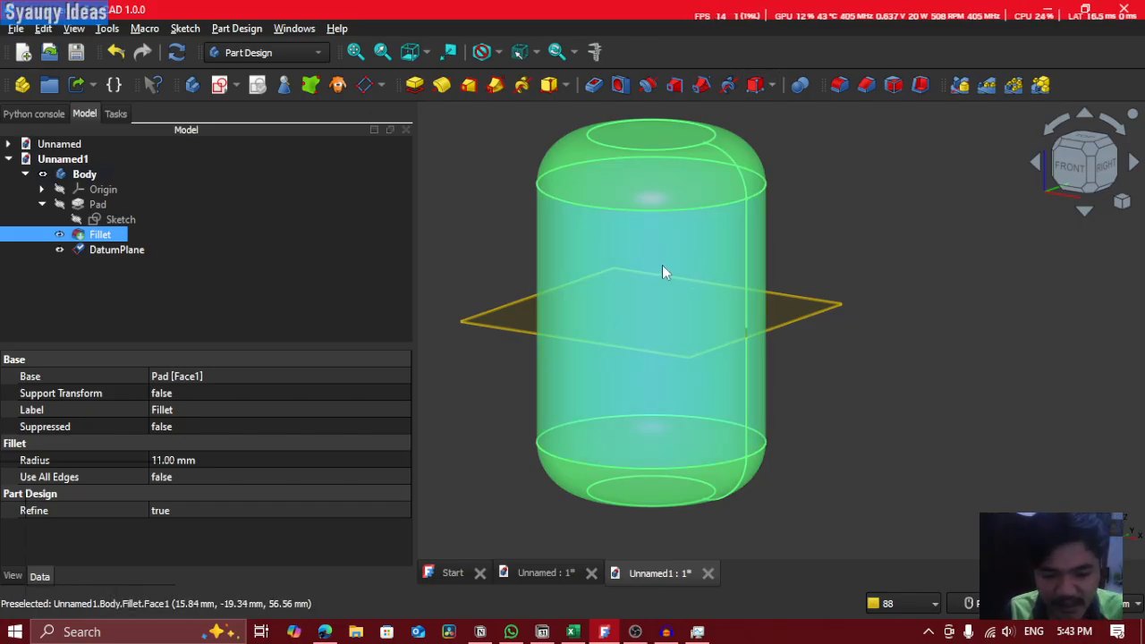
pyautogui.click(1041, 277)
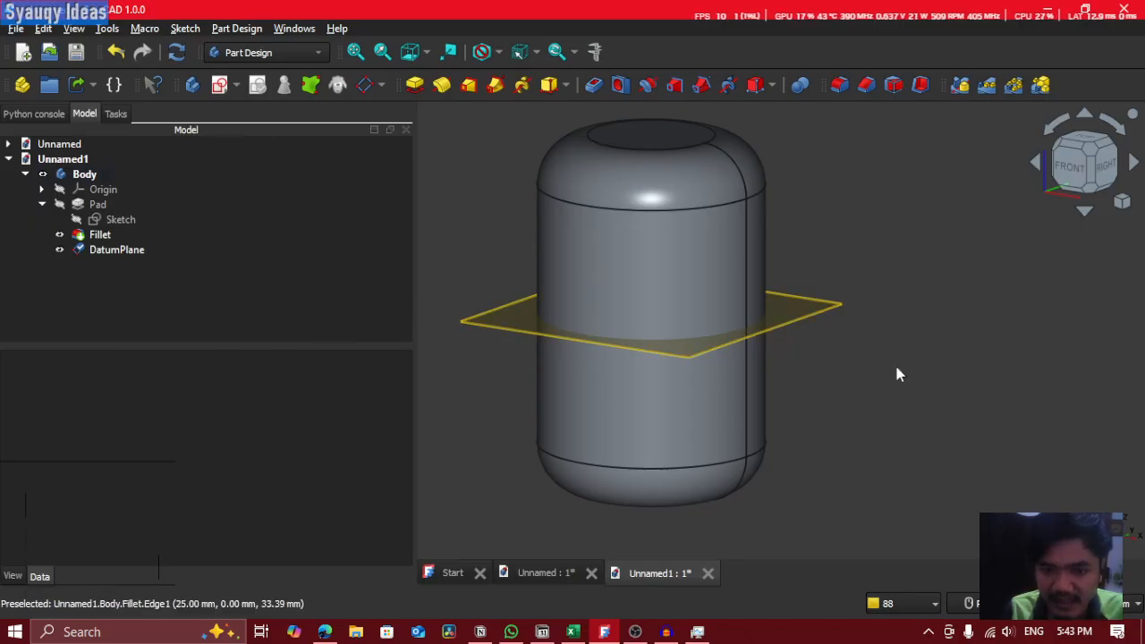
# Step: Make the whole filleted body transparent so the mid-height datum plane can be seen inside it
pyautogui.keyDown('shift'); pyautogui.moveTo(909, 243); pyautogui.dragTo(713, 281, button='middle'); pyautogui.keyUp('shift')
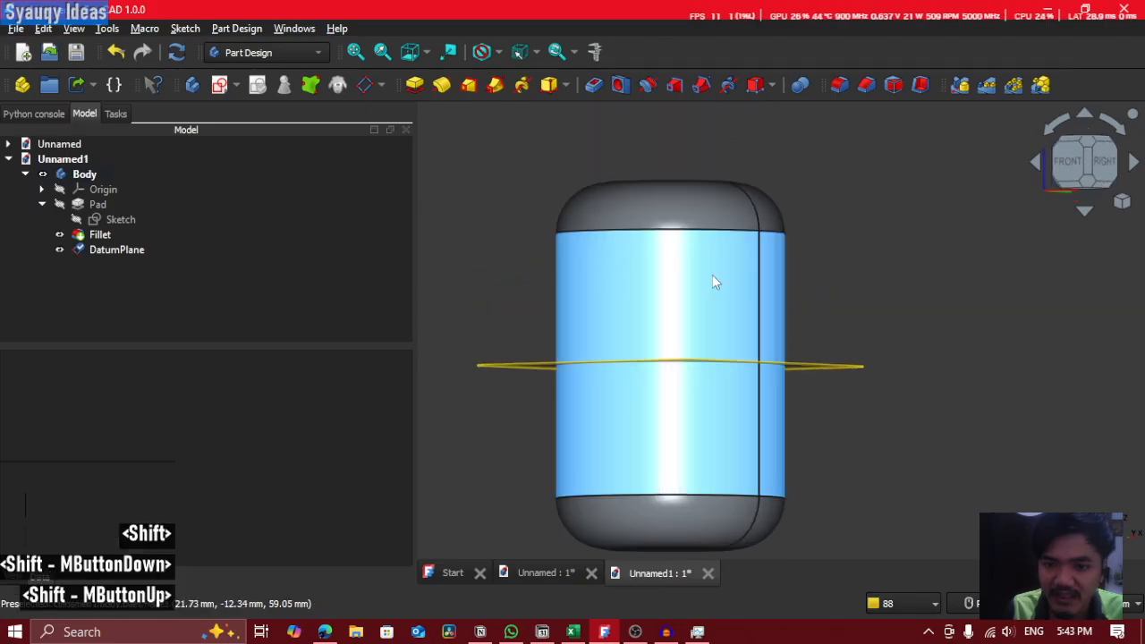
pyautogui.doubleClick(727, 281)
pyautogui.click(959, 318)
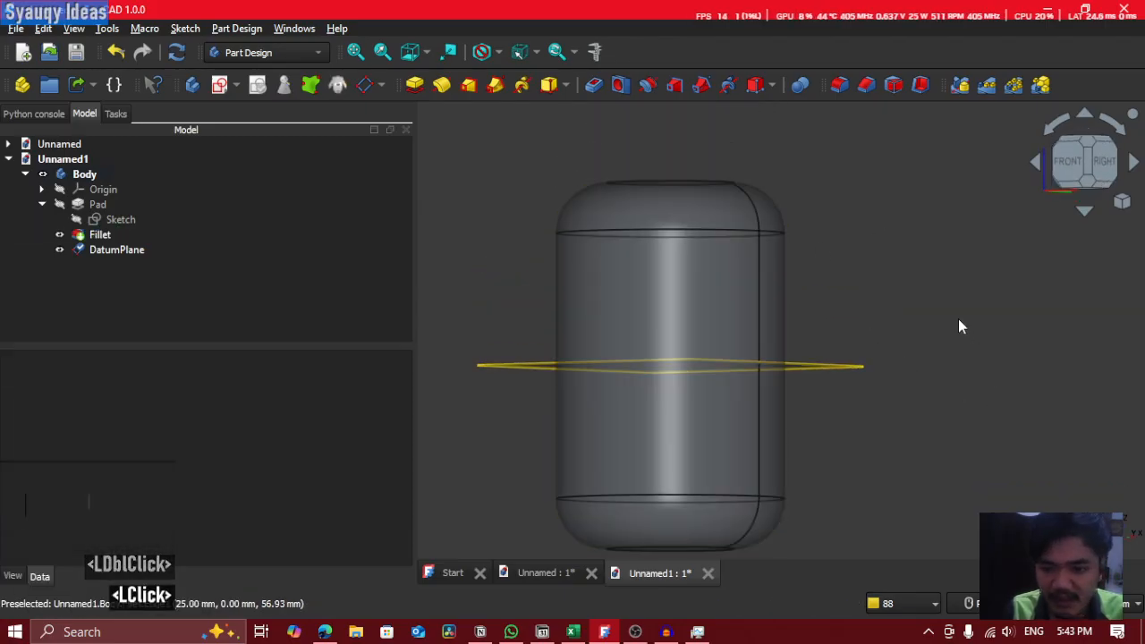
pyautogui.keyDown('shift'); pyautogui.moveTo(958, 319); pyautogui.dragTo(950, 405, button='middle'); pyautogui.keyUp('shift')
pyautogui.moveTo(882, 370); pyautogui.dragTo(873, 375, button='middle')
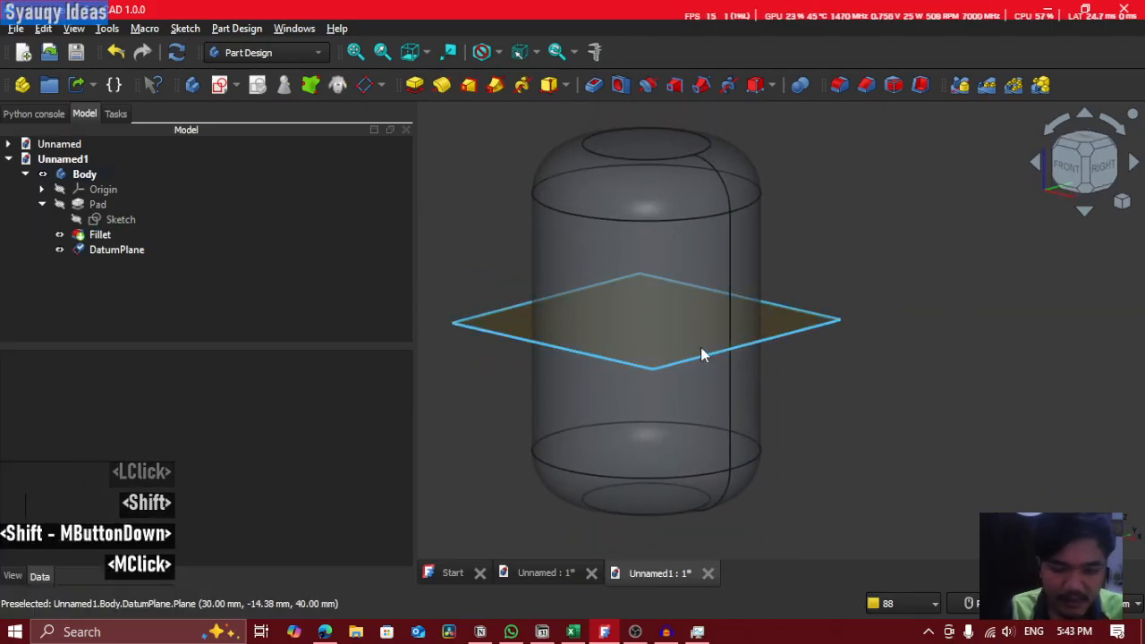
# Step: Switch the filleted body's transparency off and back on
pyautogui.click(623, 295)
pyautogui.rightClick(648, 243)
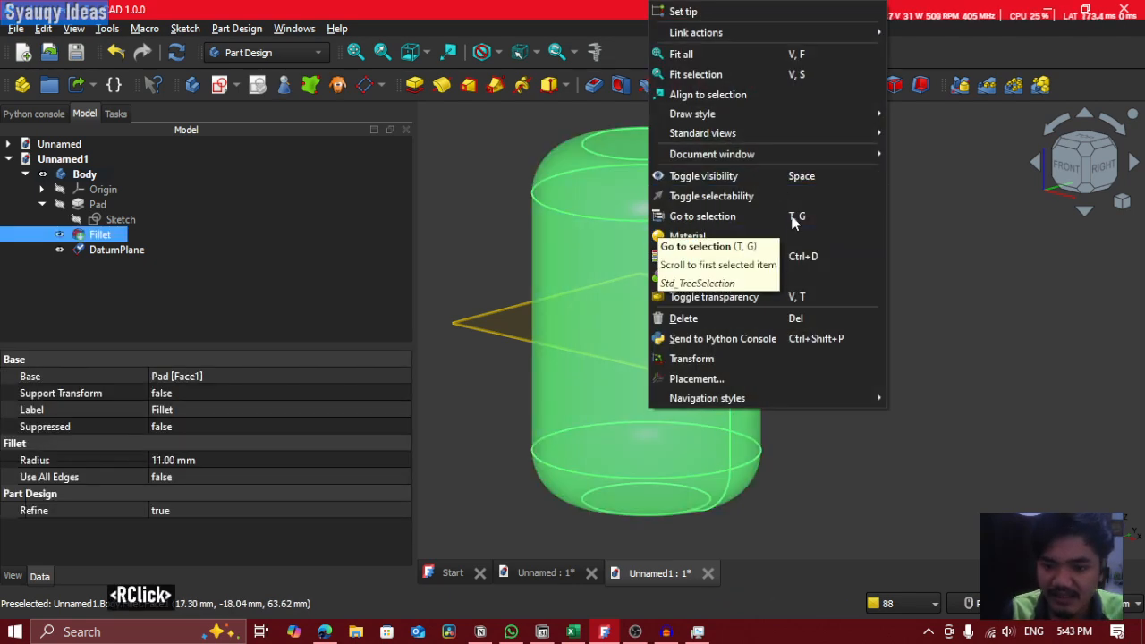
pyautogui.click(795, 296)
pyautogui.doubleClick(702, 291)
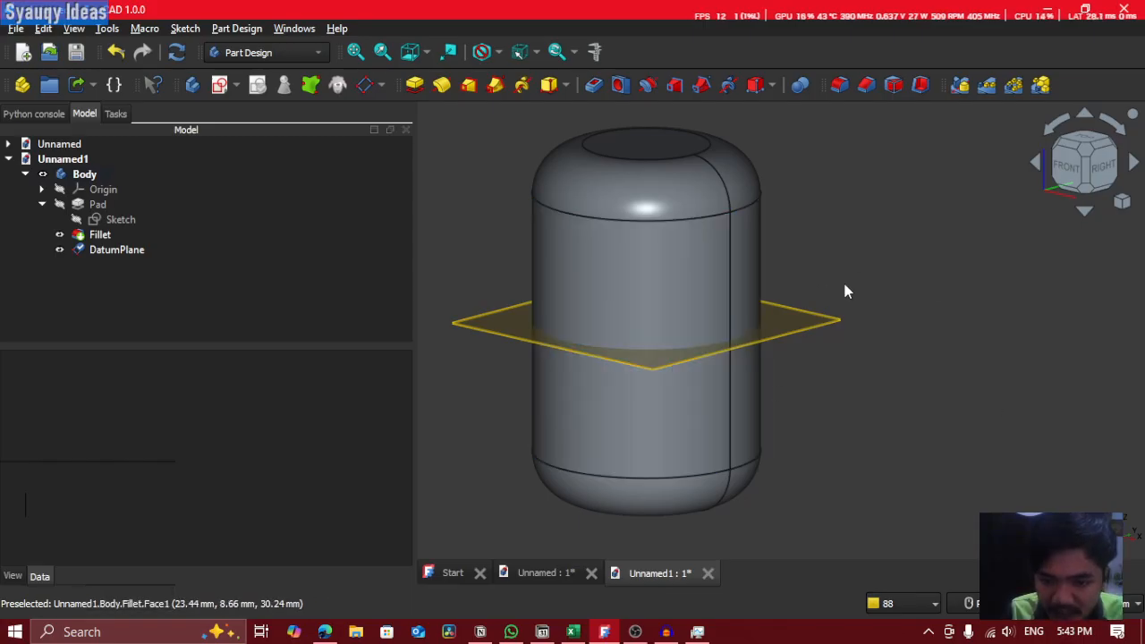
pyautogui.doubleClick(664, 285)
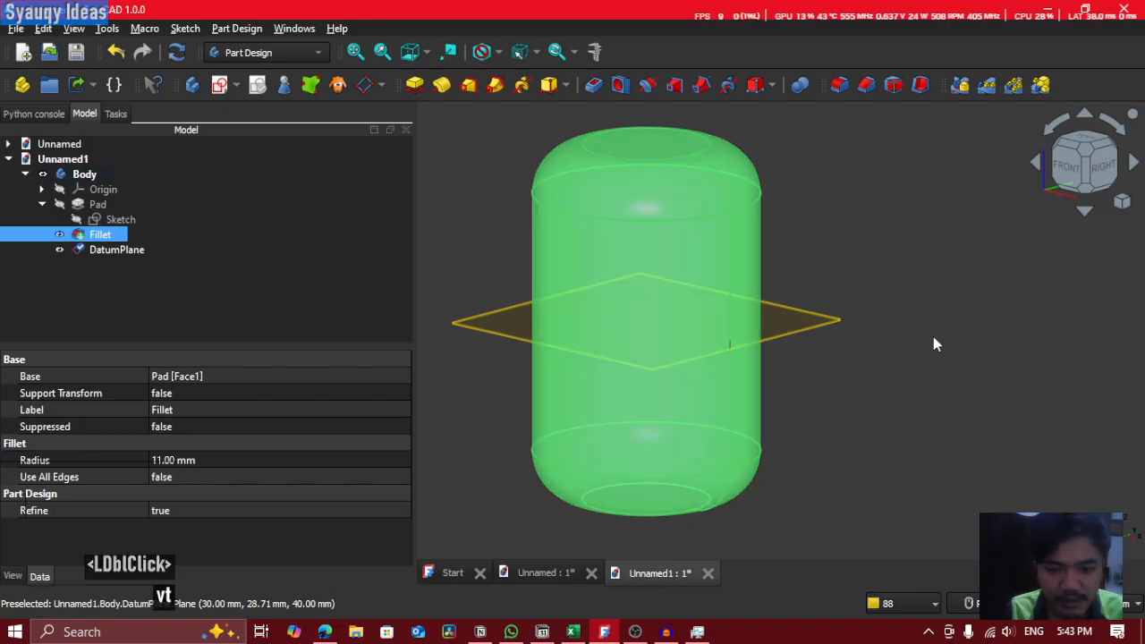
# Step: Check the slots in the reference document and start a new sketch on the cylinder's mid-height datum plane
pyautogui.doubleClick(542, 573)
pyautogui.scroll(3, 716, 393)
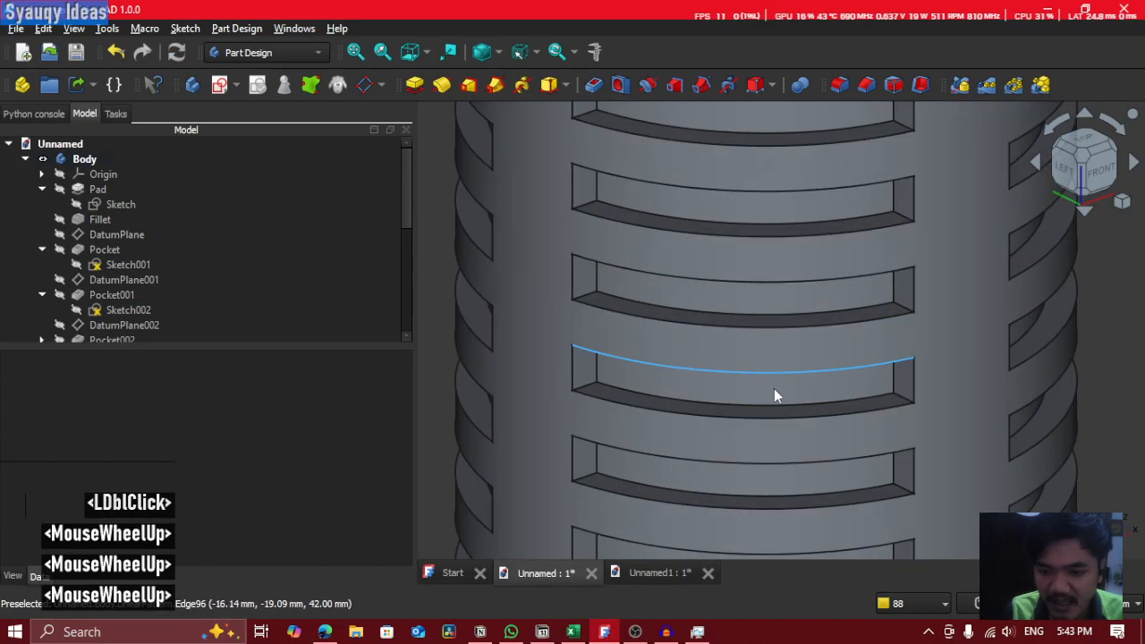
pyautogui.click(654, 573)
pyautogui.scroll(-3, 728, 414)
pyautogui.middleClick(727, 414)
pyautogui.scroll(3, 698, 410)
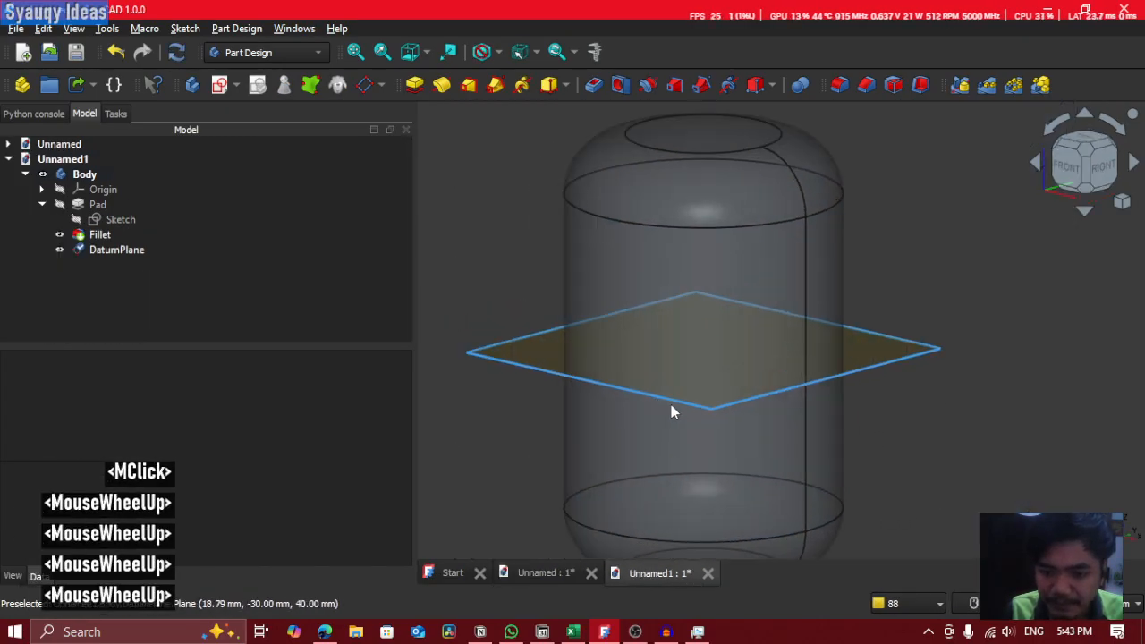
pyautogui.click(598, 387)
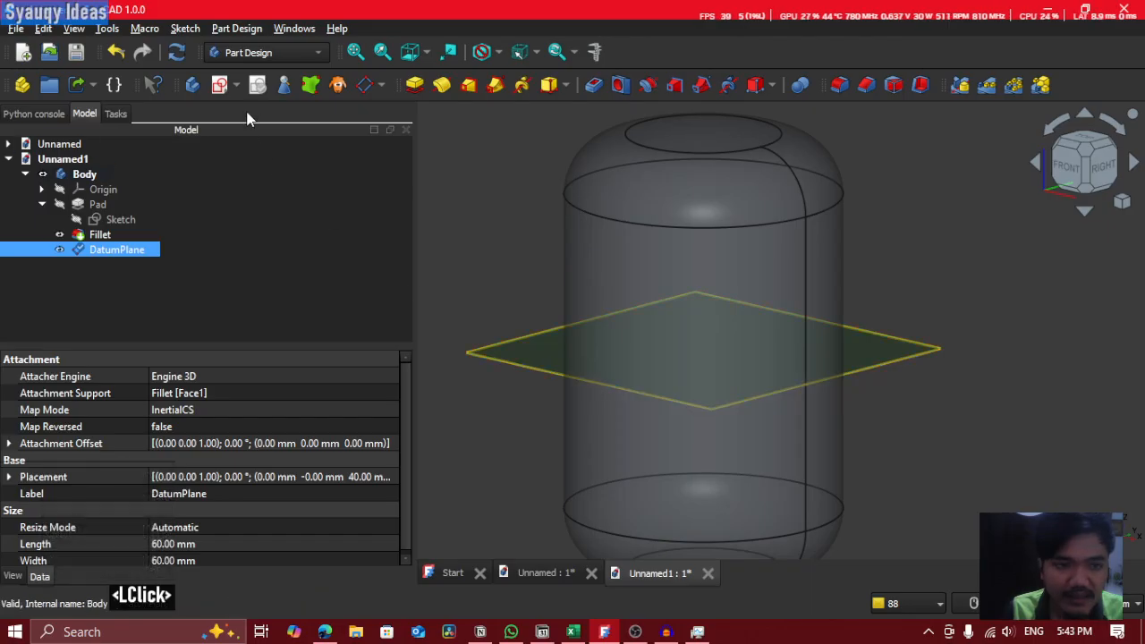
pyautogui.click(220, 86)
pyautogui.middleClick(869, 360)
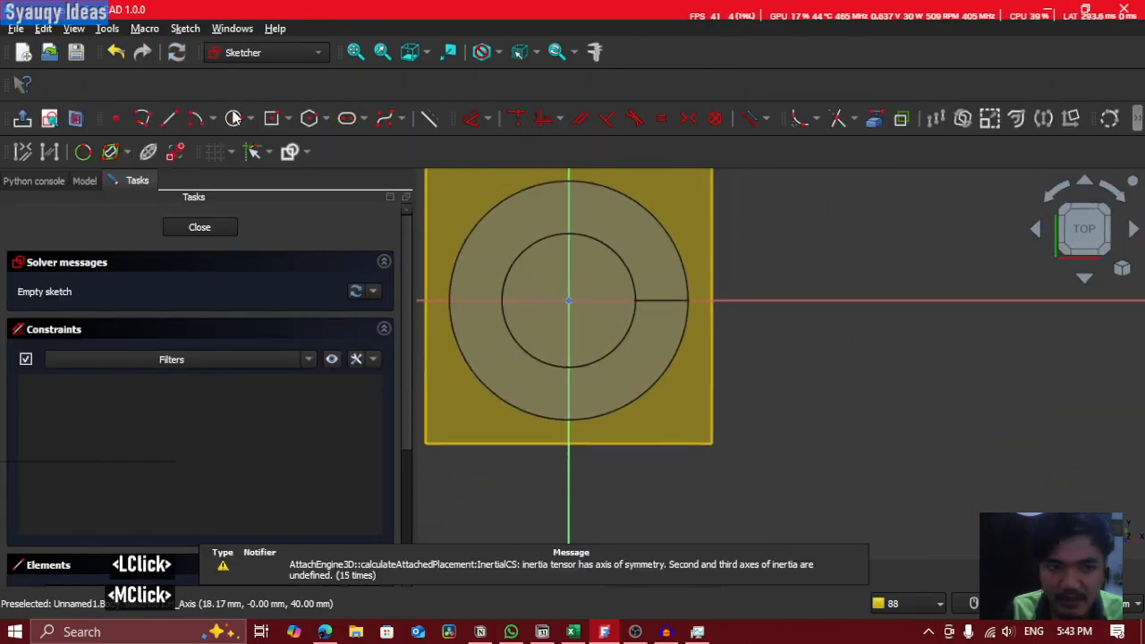
pyautogui.moveTo(647, 259); pyautogui.dragTo(679, 270, button='middle')
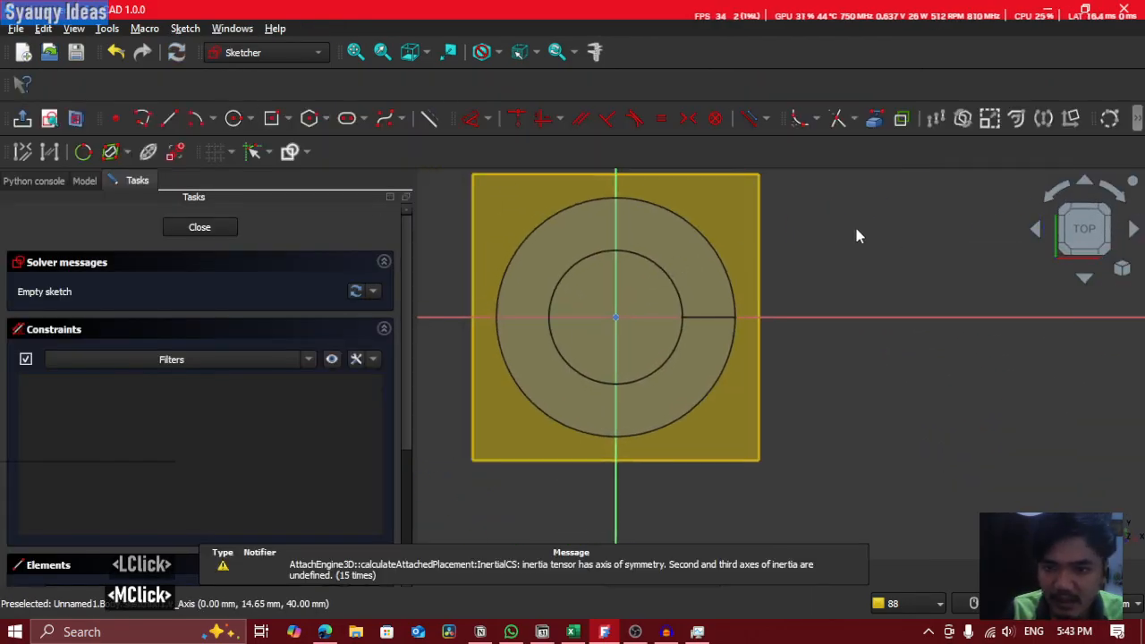
# Step: Check the reference model again and draw a 45 mm diameter circle centred on the sketch origin
pyautogui.click(234, 118)
pyautogui.scroll(2, 608, 324)
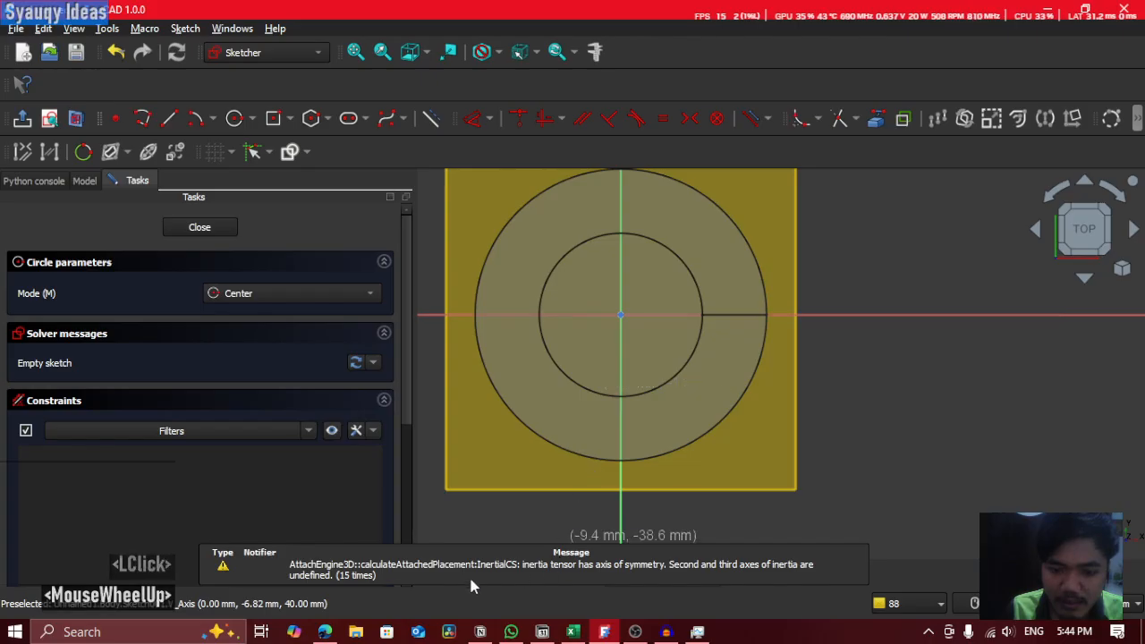
pyautogui.click(530, 574)
pyautogui.keyDown('shift'); pyautogui.moveTo(714, 266); pyautogui.dragTo(881, 331, button='middle'); pyautogui.keyUp('shift')
pyautogui.click(686, 572)
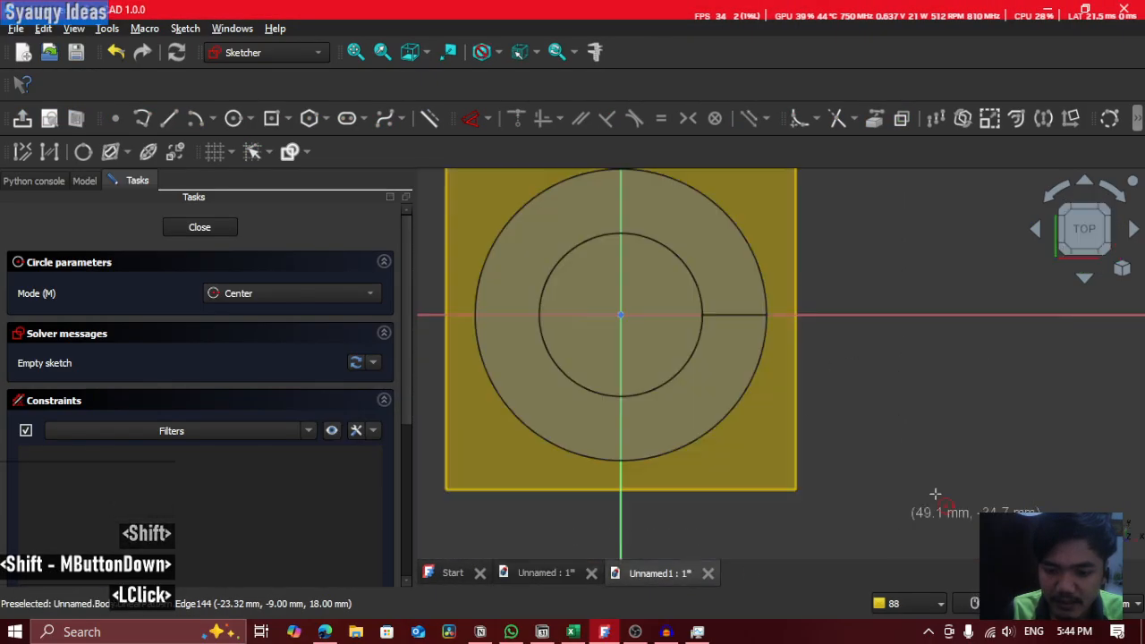
pyautogui.click(621, 315)
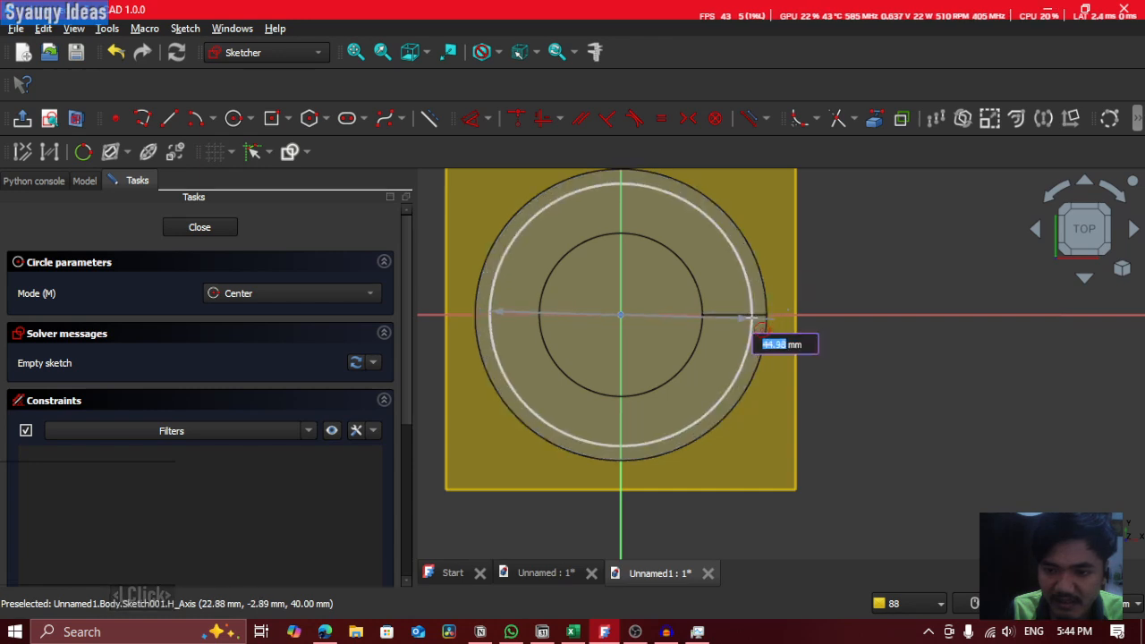
pyautogui.write('45')
pyautogui.press('Return')
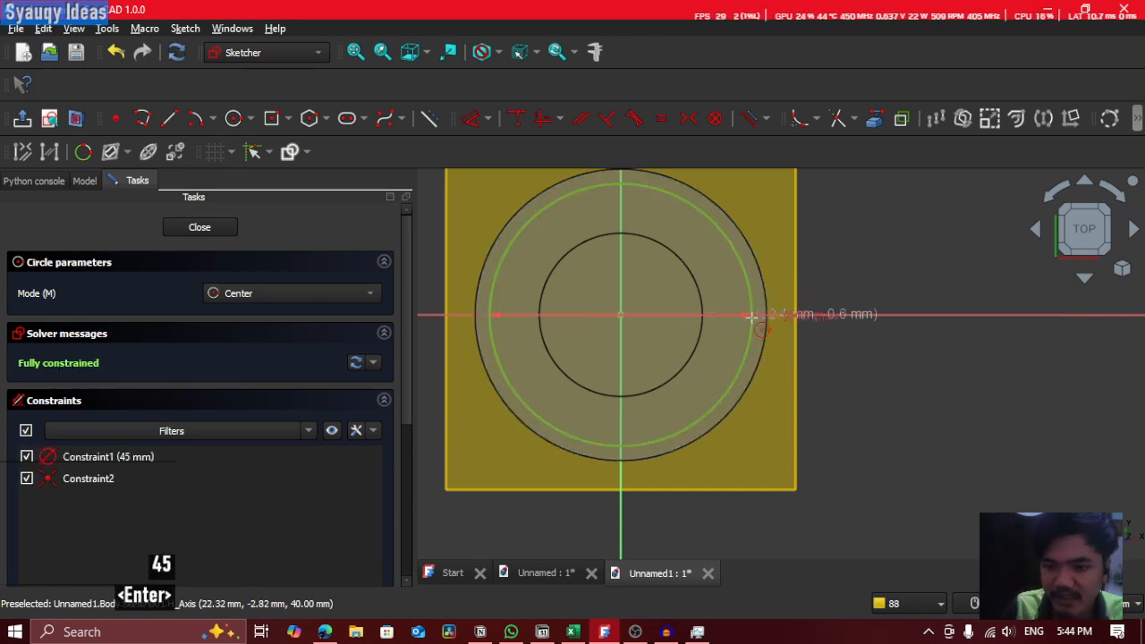
# Step: Draw a second circle, 80 mm in diameter, centred on the sketch origin
pyautogui.click(623, 318)
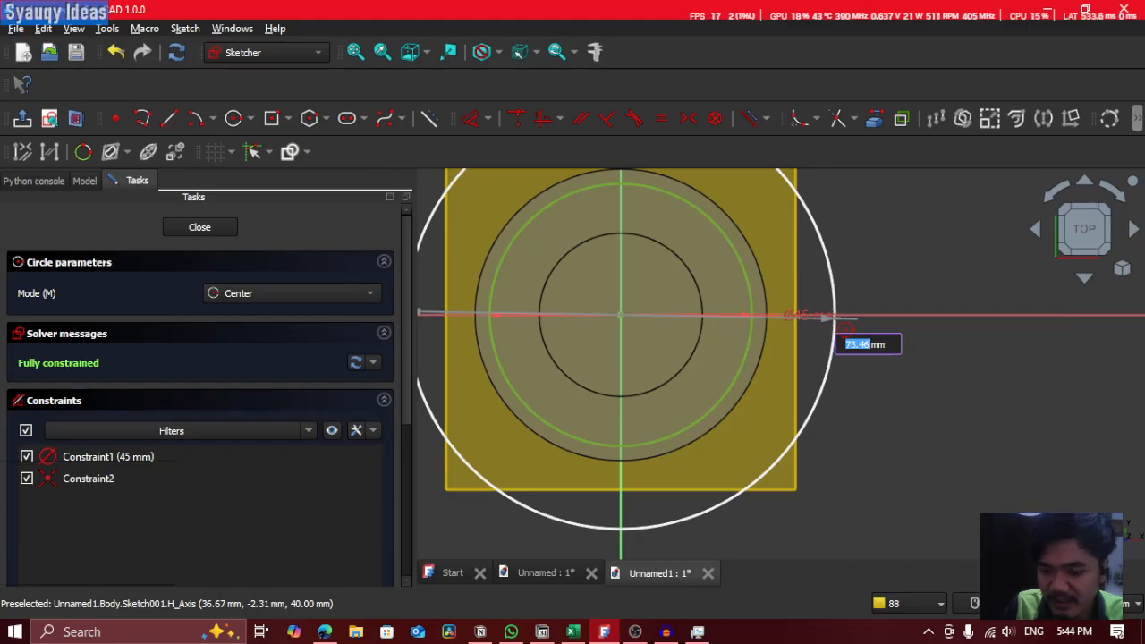
pyautogui.write('80')
pyautogui.press('Return')
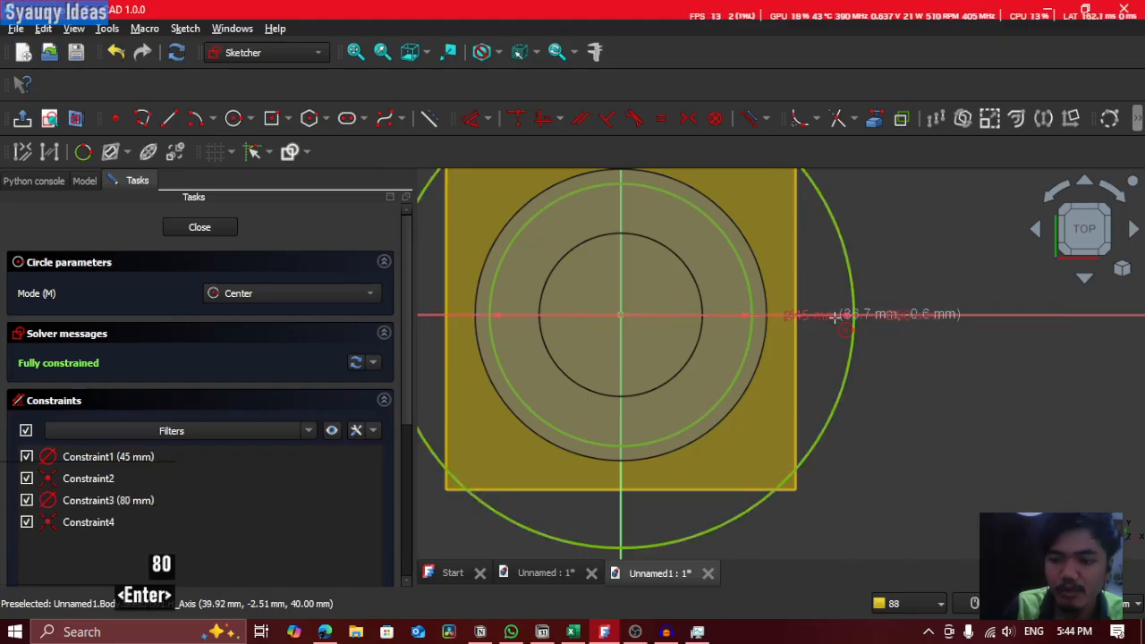
pyautogui.middleClick(609, 217)
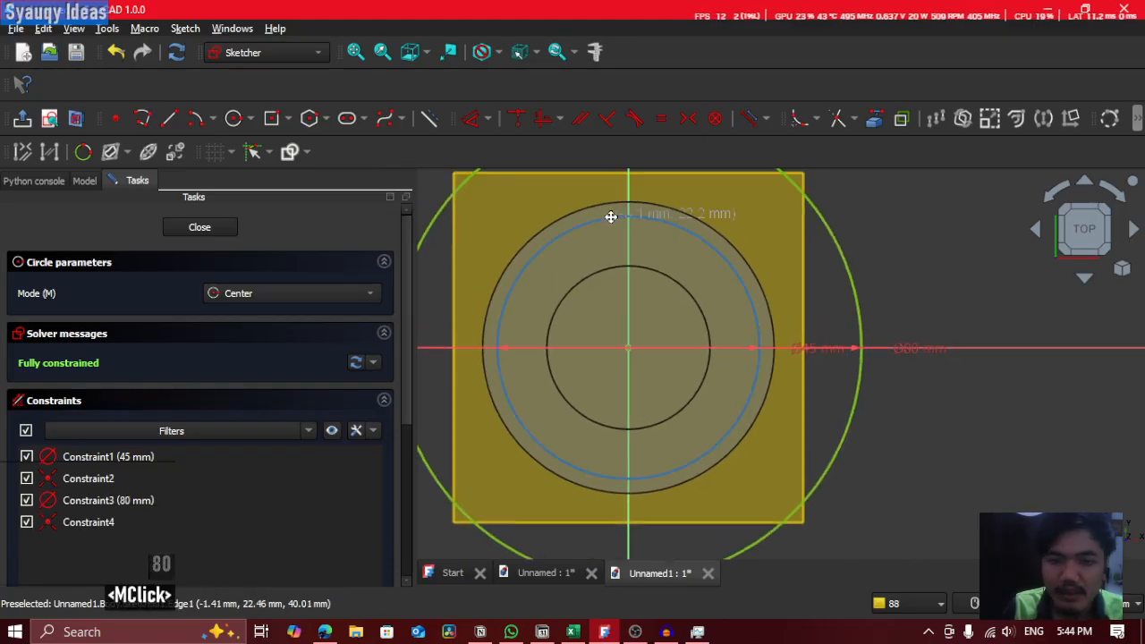
pyautogui.click(288, 118)
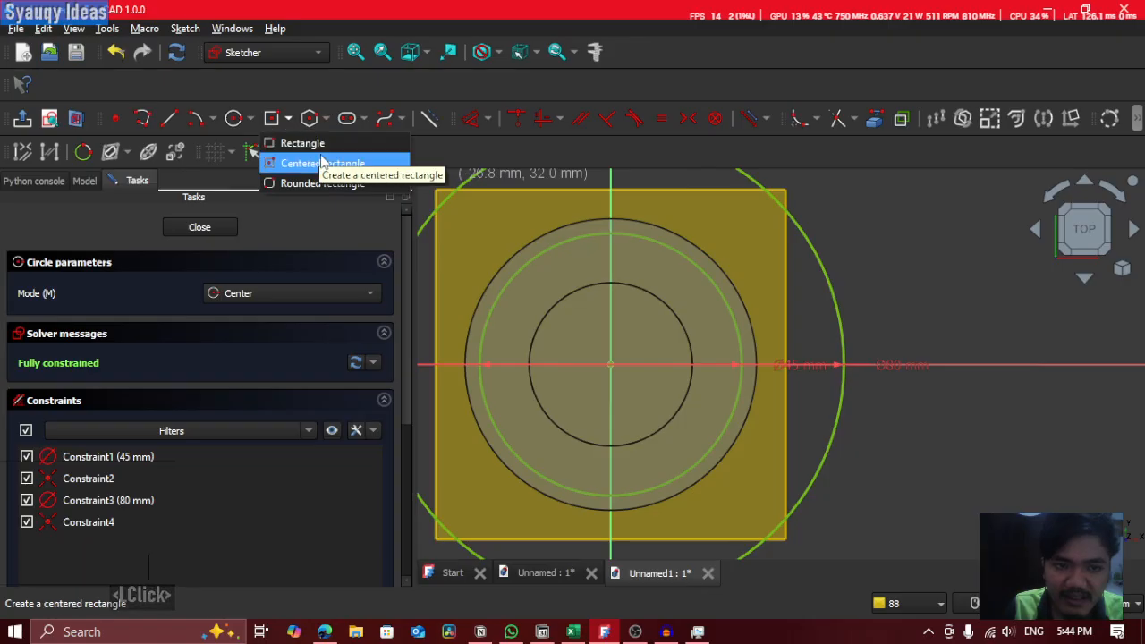
pyautogui.click(327, 146)
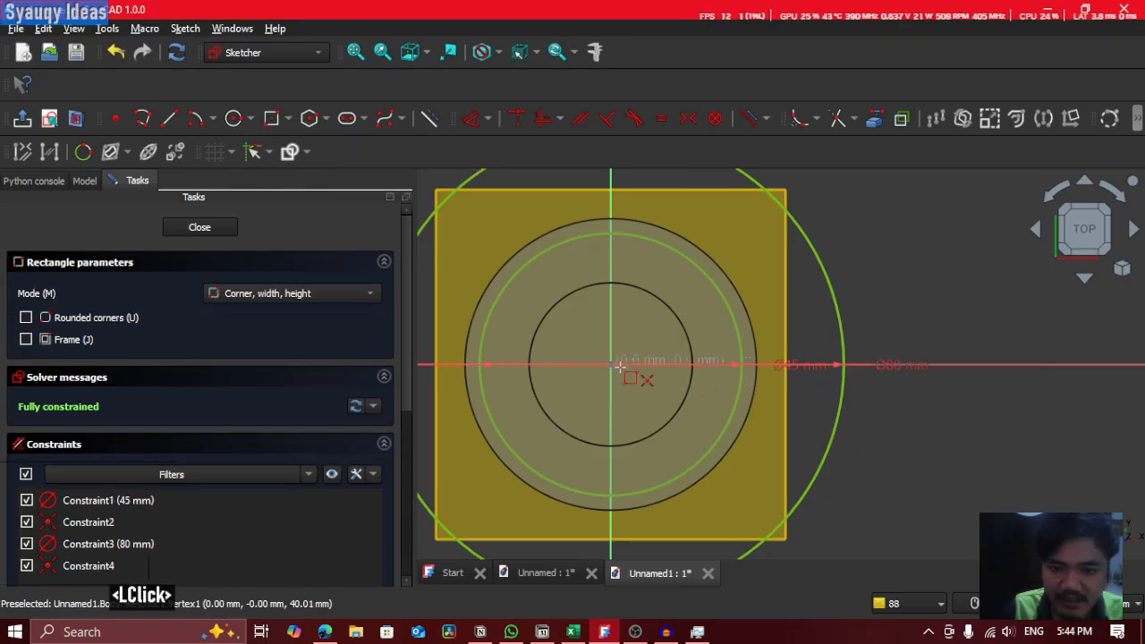
pyautogui.click(613, 365)
pyautogui.middleClick(685, 409)
pyautogui.press('Escape')
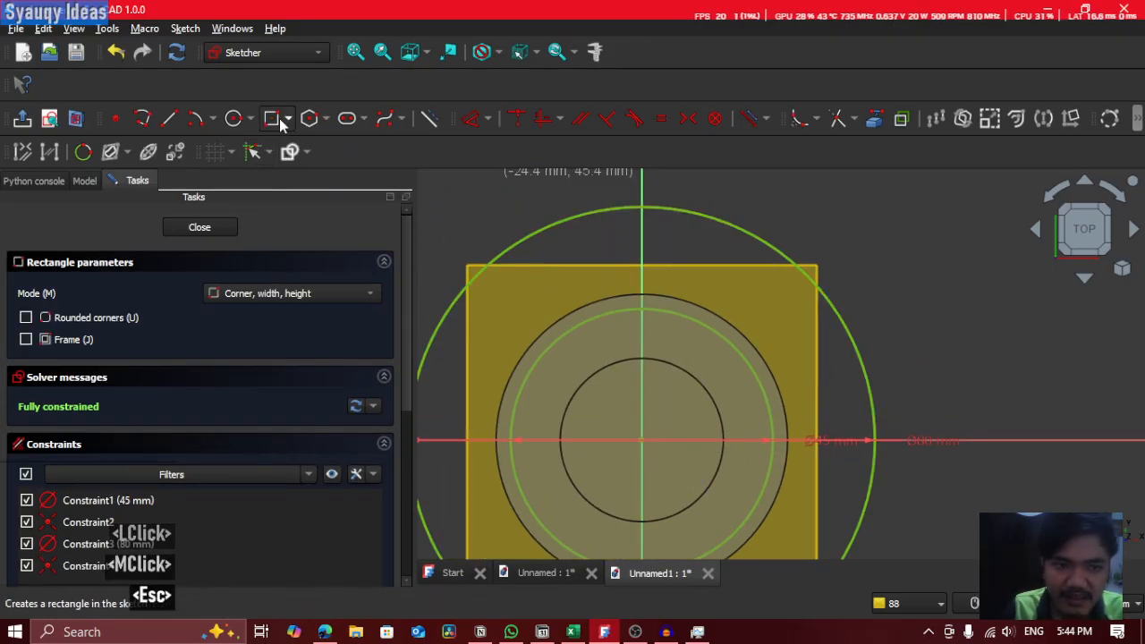
# Step: Draw a vertical centered rectangle on the sketch origin, 8 mm wide and 100 mm high
pyautogui.click(288, 118)
pyautogui.click(328, 161)
pyautogui.click(642, 444)
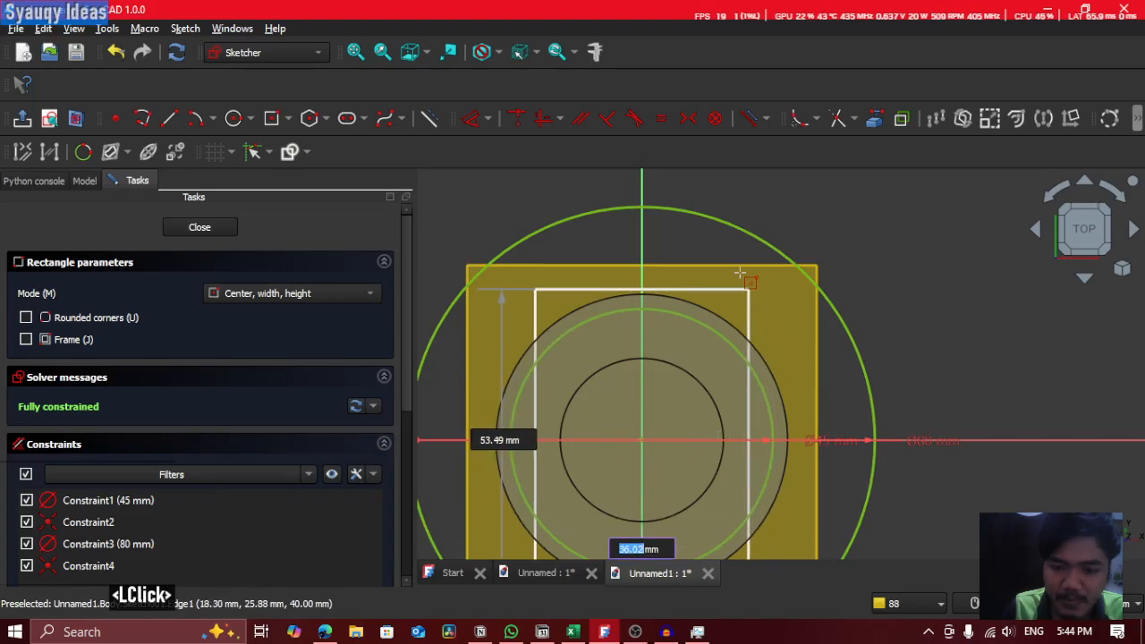
pyautogui.scroll(-3, 672, 195)
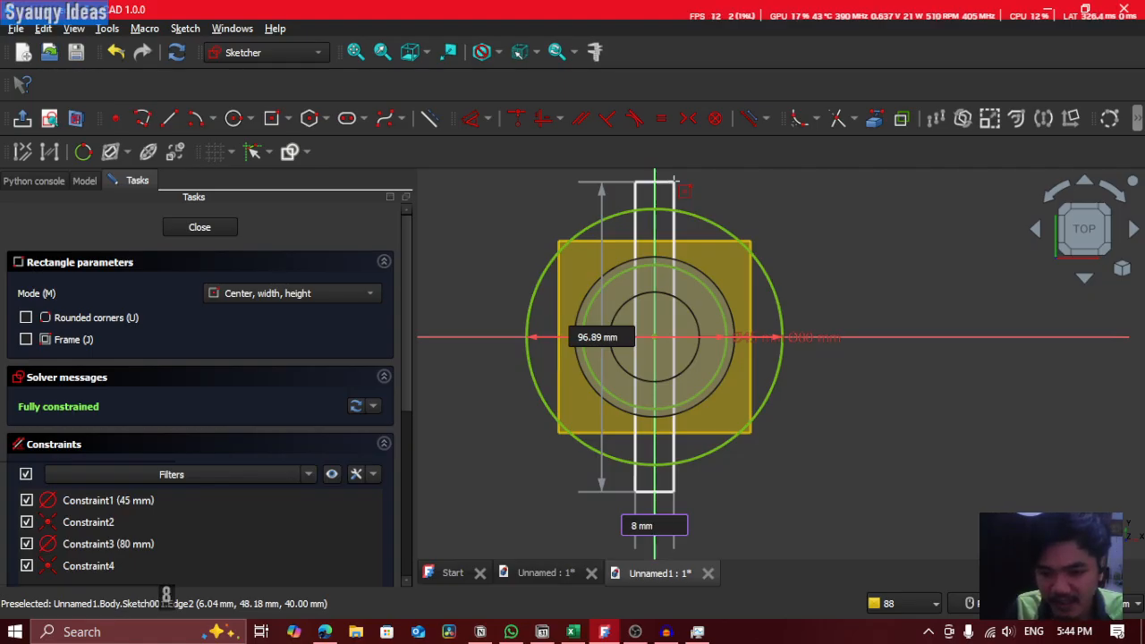
pyautogui.press('Tab')
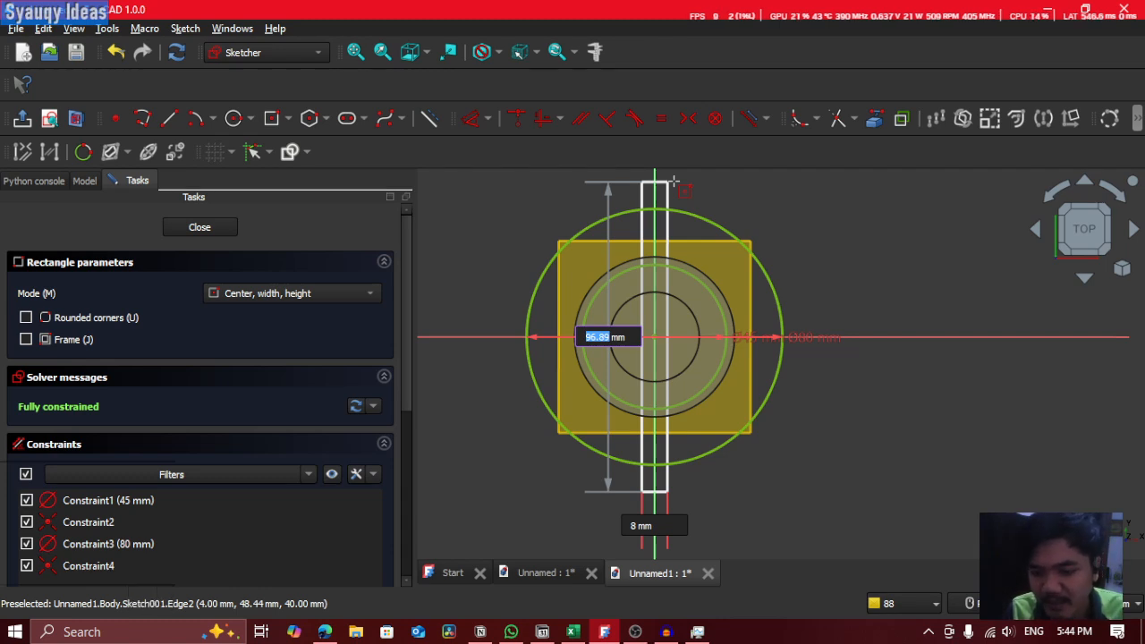
pyautogui.press('Return')
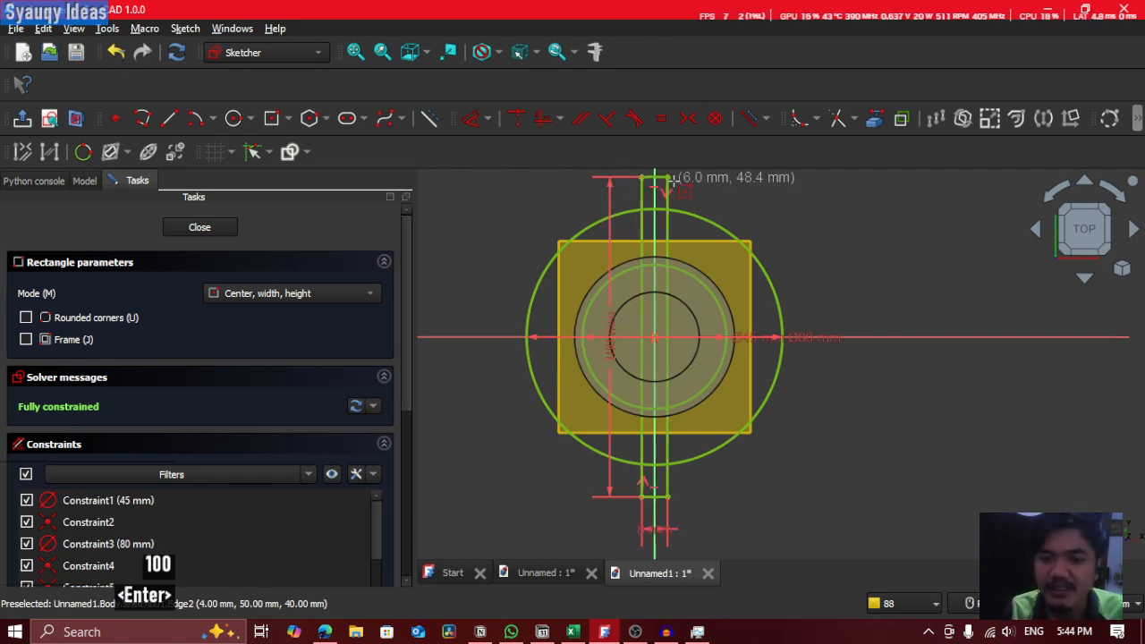
# Step: Try to draw a horizontal centered rectangle on the sketch origin, 100 mm wide and 8 mm high
pyautogui.click(655, 337)
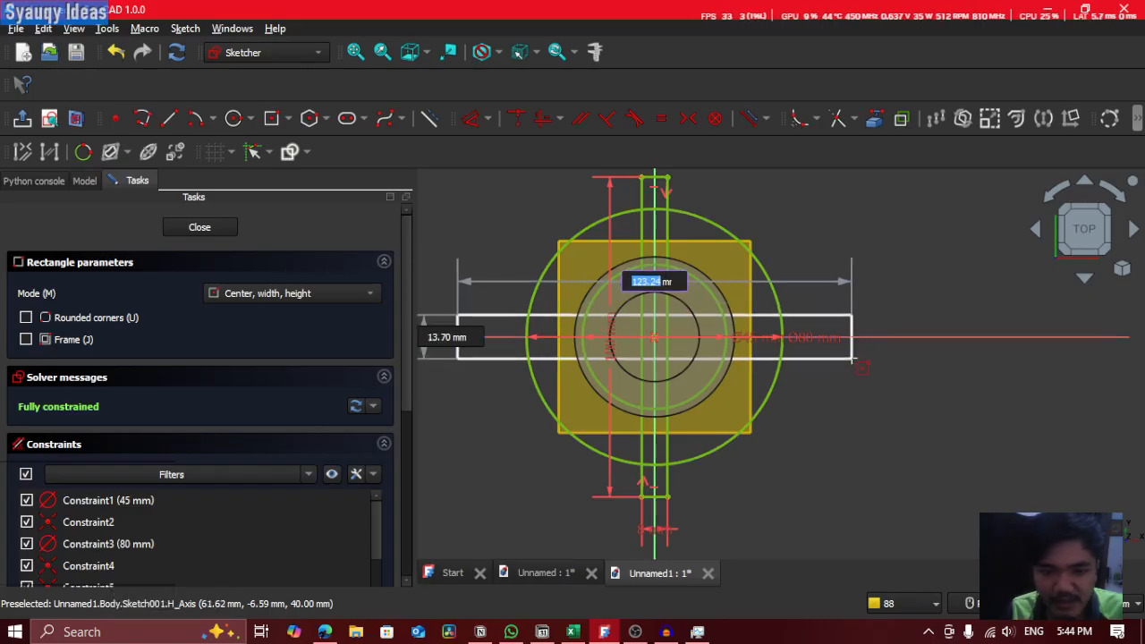
pyautogui.press('Tab')
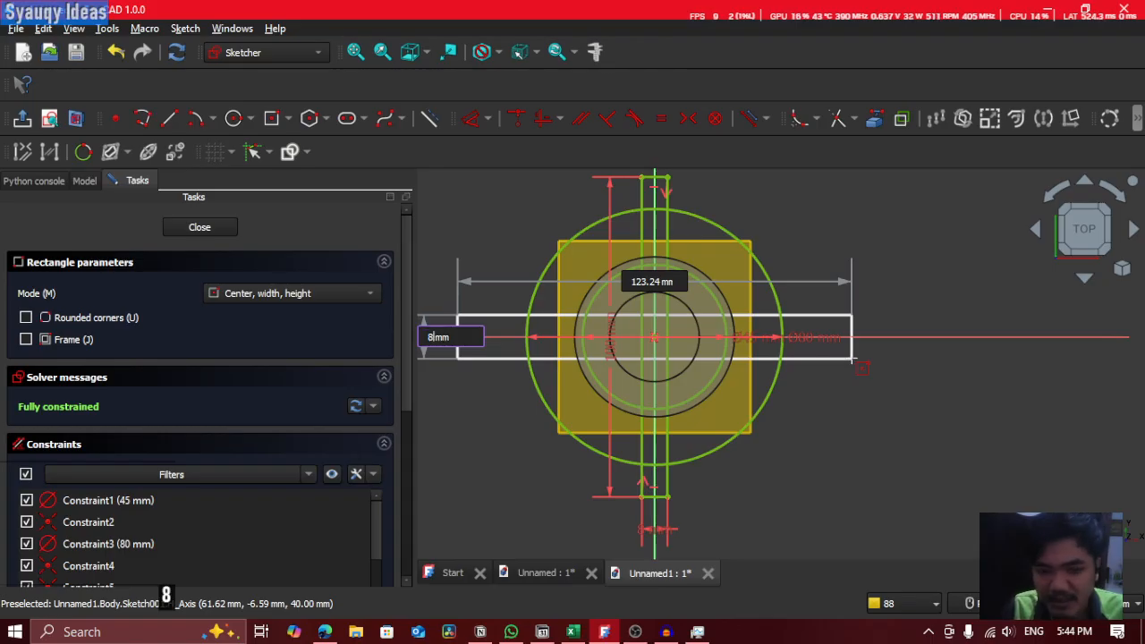
pyautogui.press('Tab')
pyautogui.press('Tab')
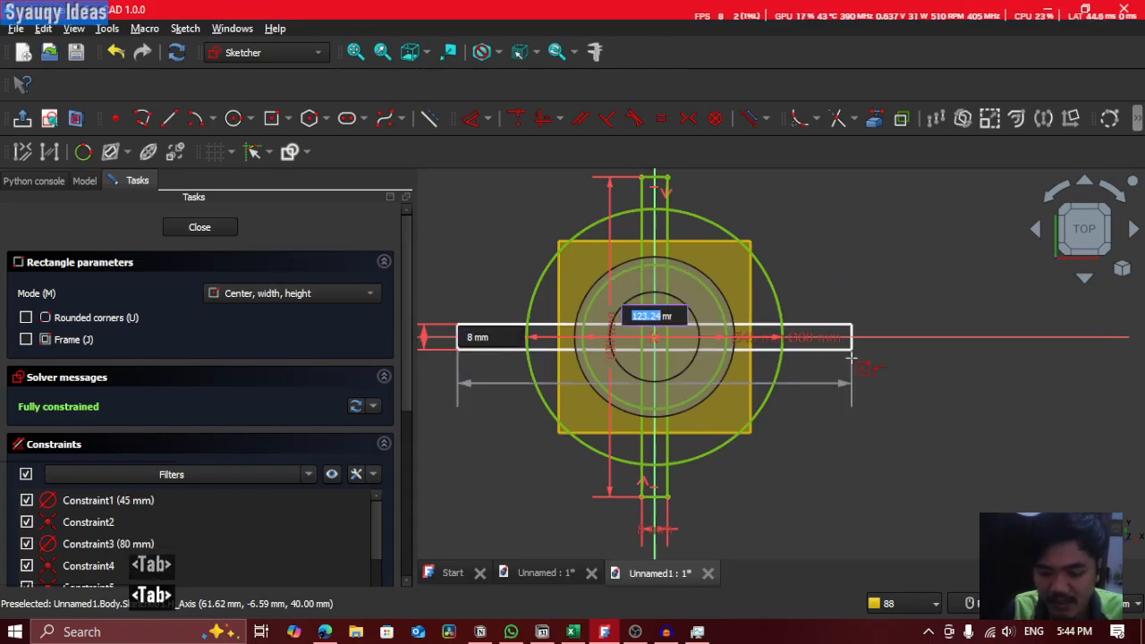
pyautogui.write('100')
pyautogui.press('Return')
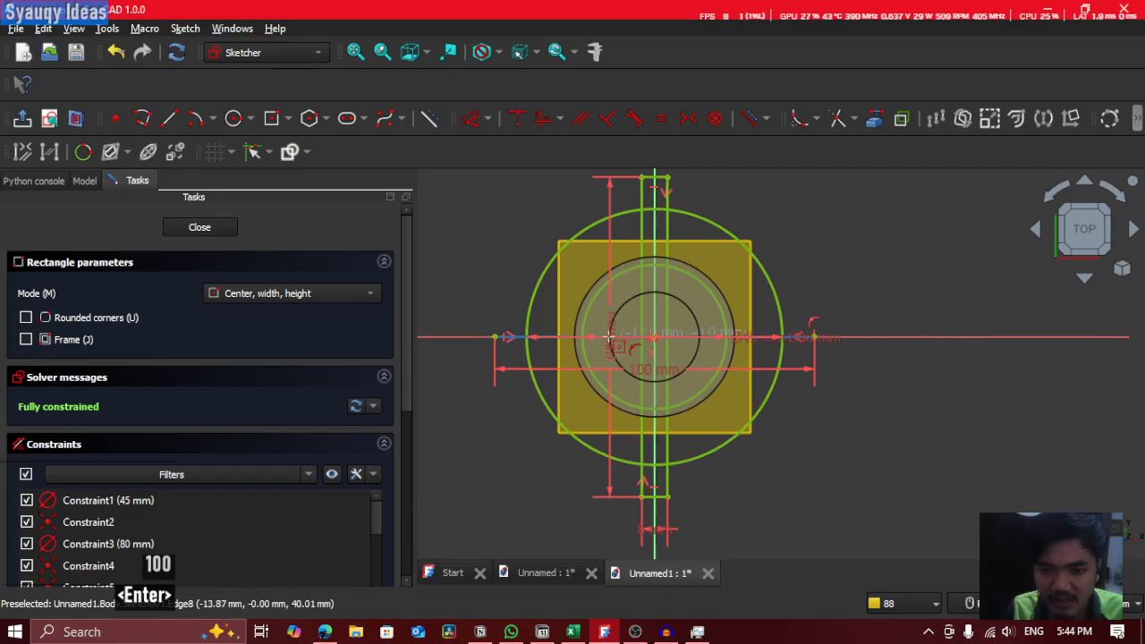
# Step: Undo the flawed horizontal rectangle on the sketch origin
pyautogui.scroll(6, 826, 374)
pyautogui.scroll(-5, 825, 376)
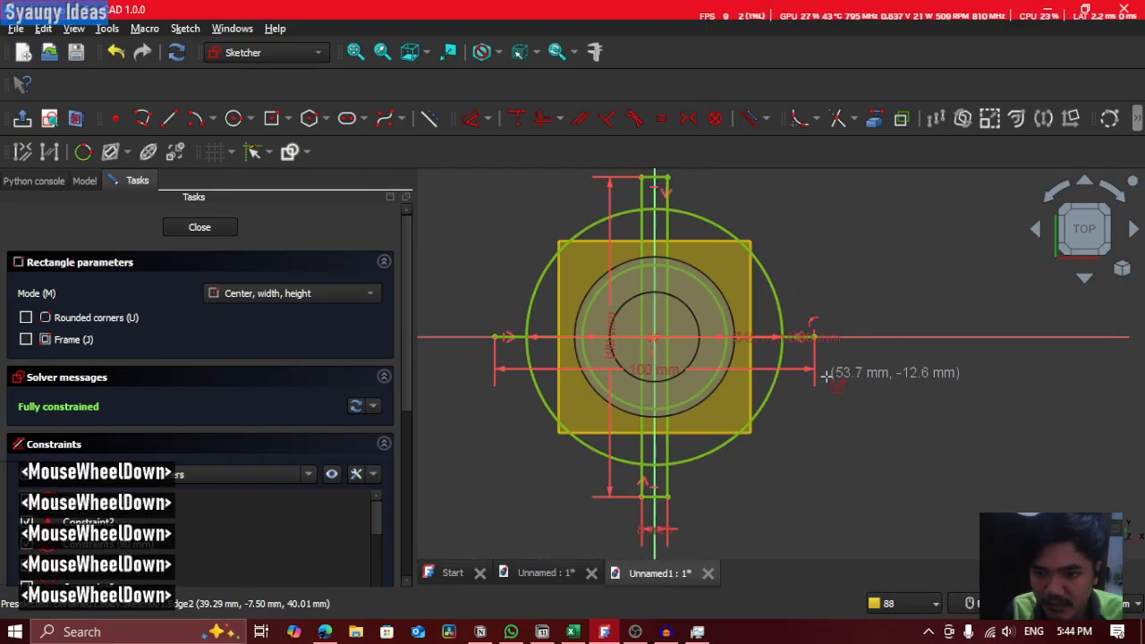
pyautogui.hotkey('ctrl', 'z')
pyautogui.scroll(3, 616, 362)
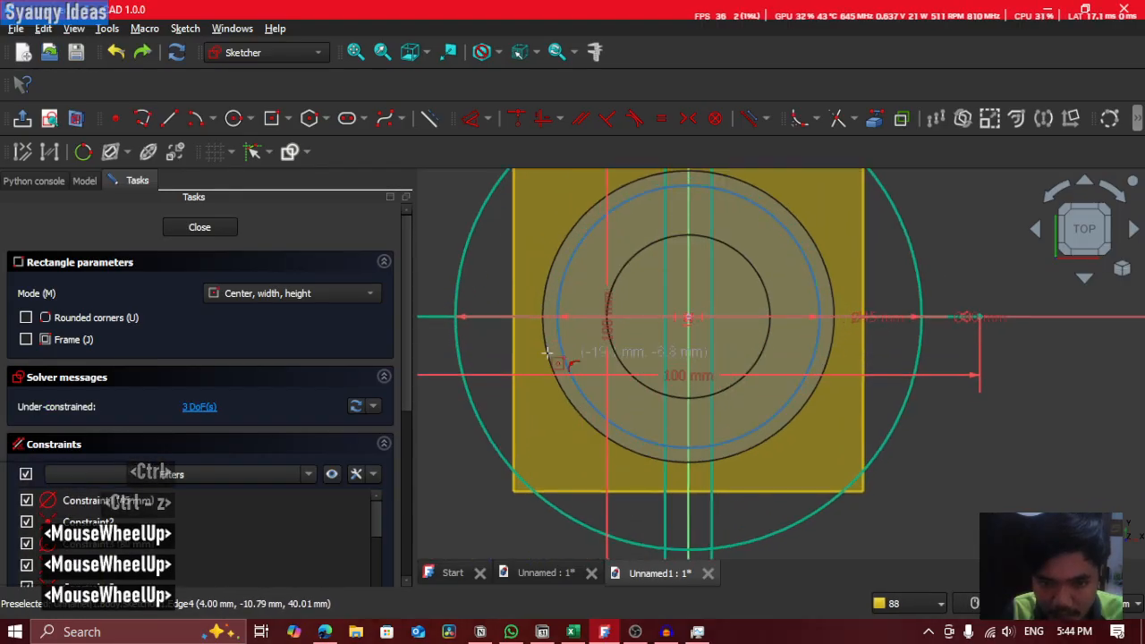
pyautogui.moveTo(681, 320); pyautogui.dragTo(805, 303, button='middle')
pyautogui.hotkey('ctrl', 'z')
# Step: Draw a horizontal centered rectangle on the sketch origin, 100 mm wide and 8 mm high
pyautogui.click(805, 302)
pyautogui.moveTo(889, 338); pyautogui.dragTo(707, 440, button='middle')
pyautogui.press('Tab')
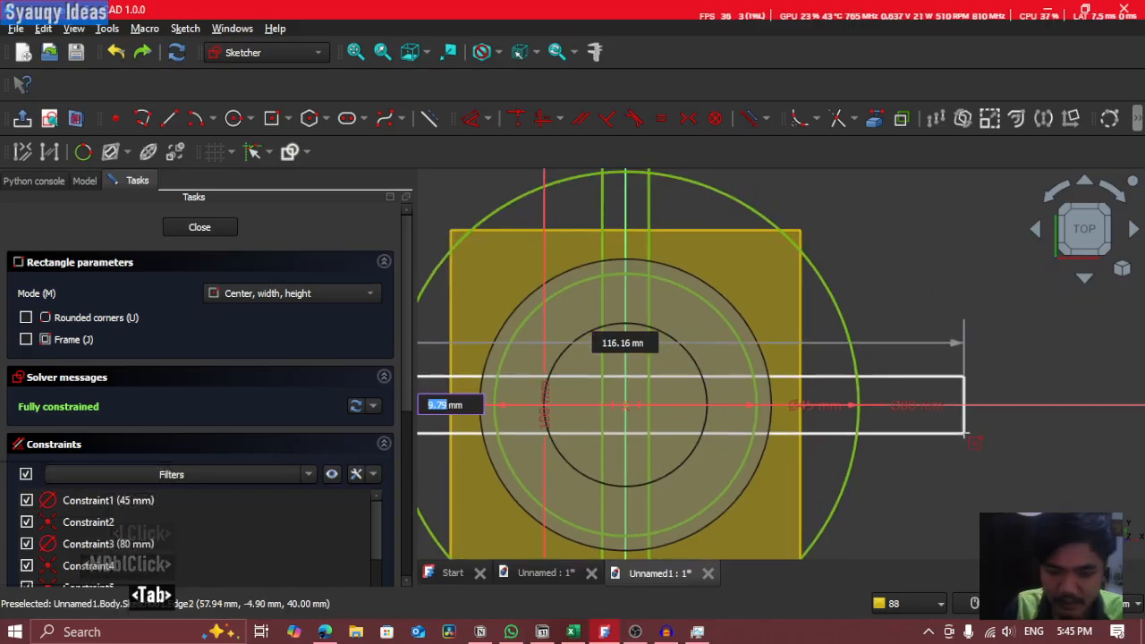
pyautogui.write('8')
pyautogui.press('Tab')
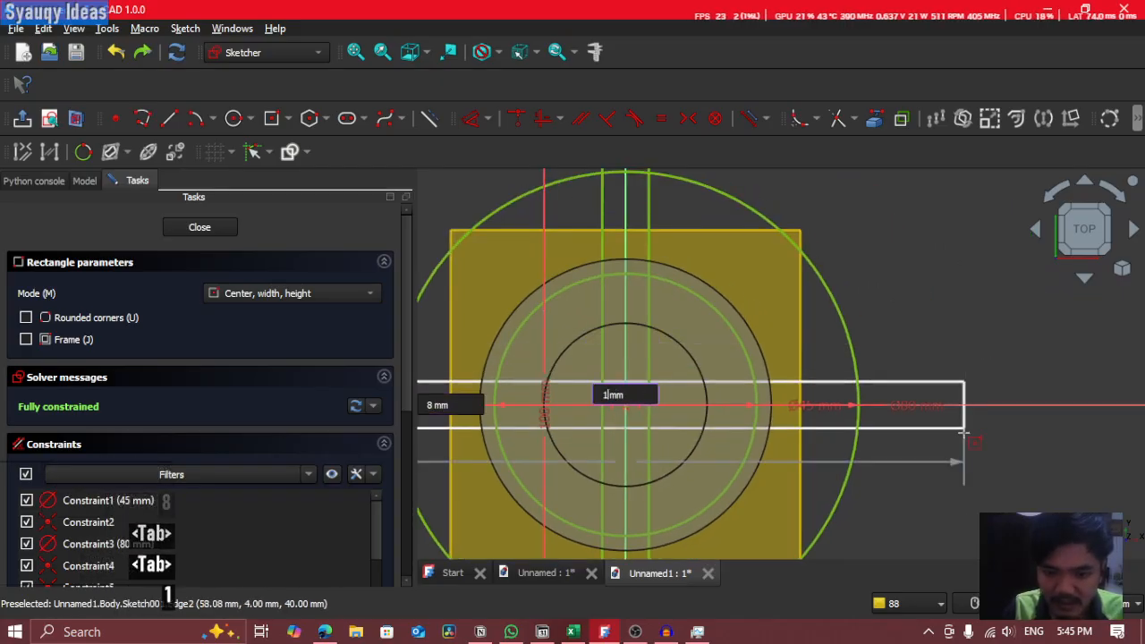
pyautogui.write('100')
pyautogui.press('Return')
pyautogui.scroll(-3, 938, 427)
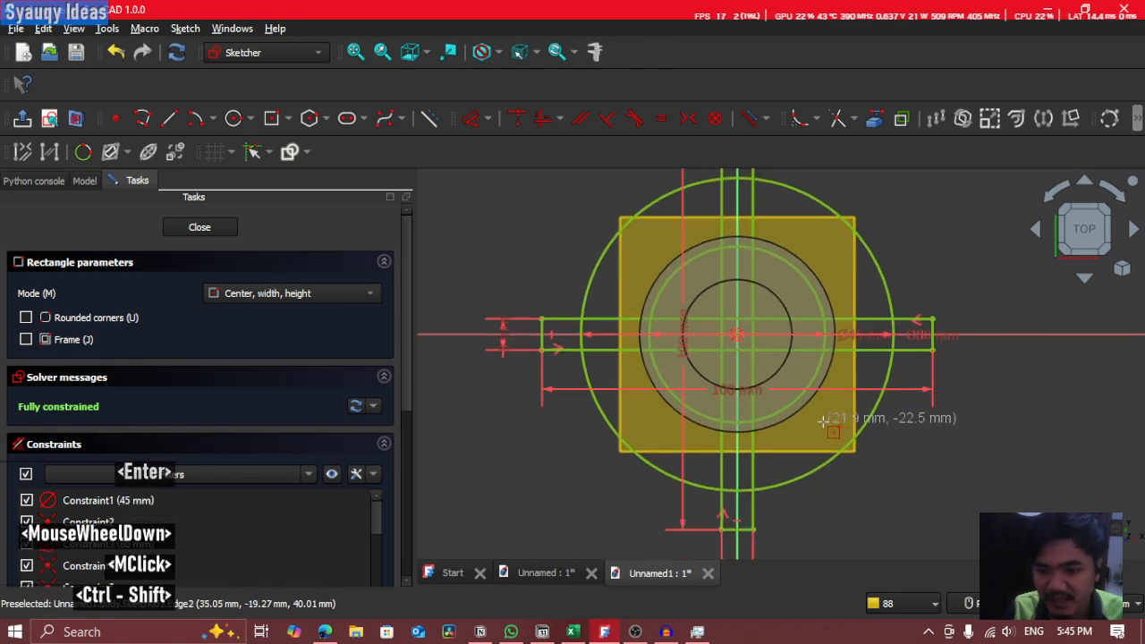
# Step: Close the slot profile sketch and view it around the body
pyautogui.moveTo(792, 409)
pyautogui.keyDown('shift'); pyautogui.mouseDown(button='middle')
pyautogui.moveTo(749, 433)
pyautogui.moveTo(864, 420)
pyautogui.moveTo(902, 319)
pyautogui.moveTo(856, 384)
pyautogui.moveTo(885, 385)
pyautogui.moveTo(801, 420)
pyautogui.mouseUp(button='middle'); pyautogui.keyUp('shift')
pyautogui.middleClick(859, 417)
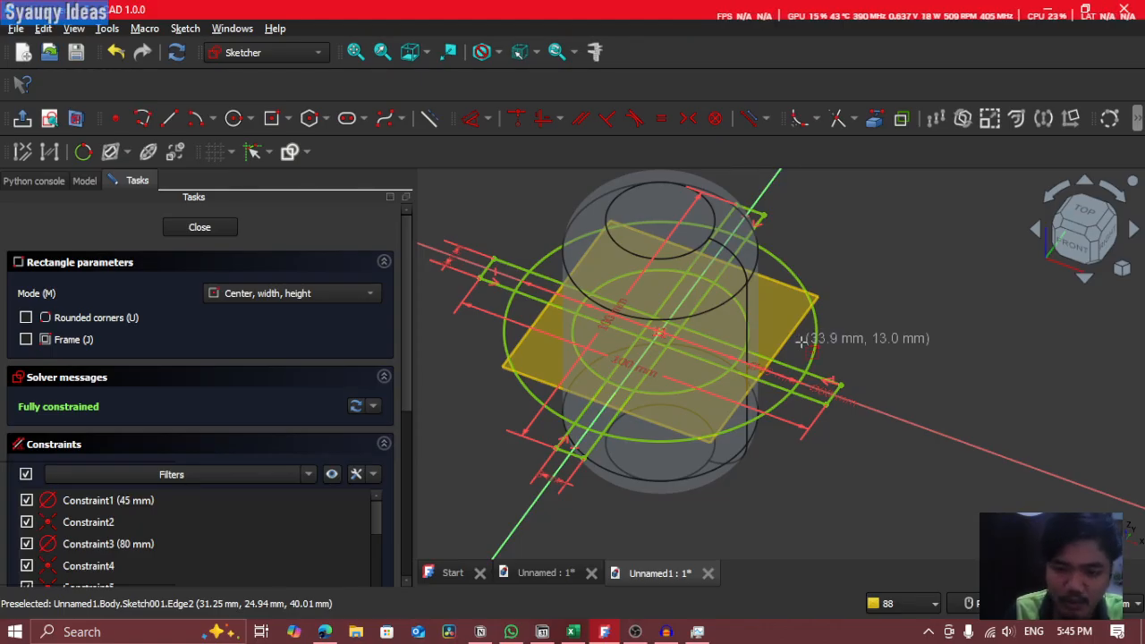
pyautogui.click(837, 118)
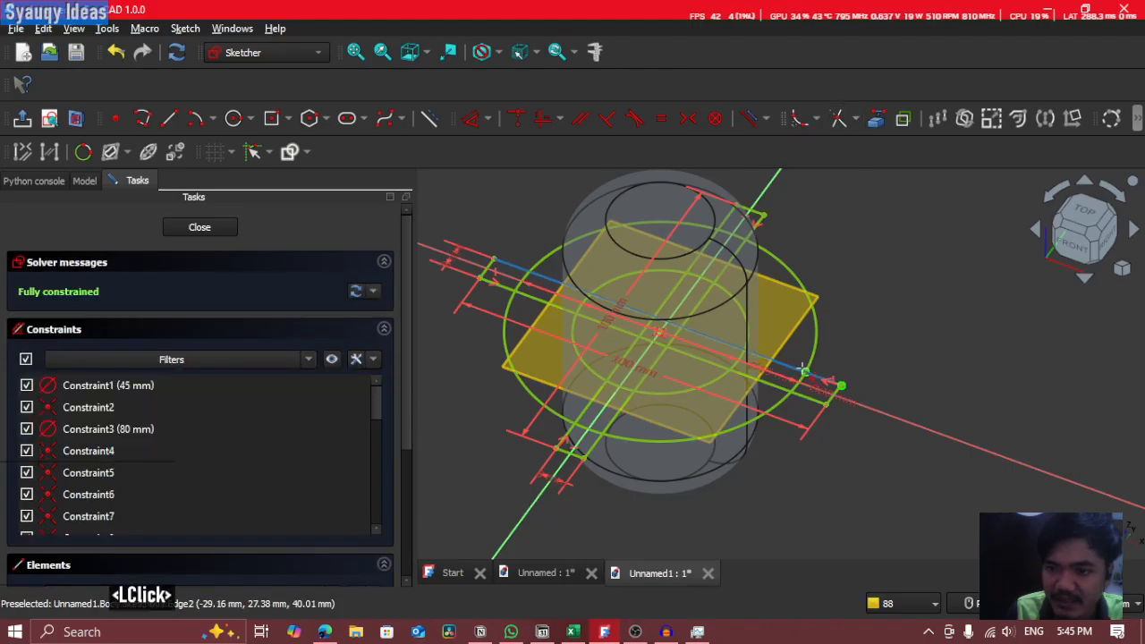
pyautogui.scroll(3, 855, 421)
pyautogui.middleClick(843, 338)
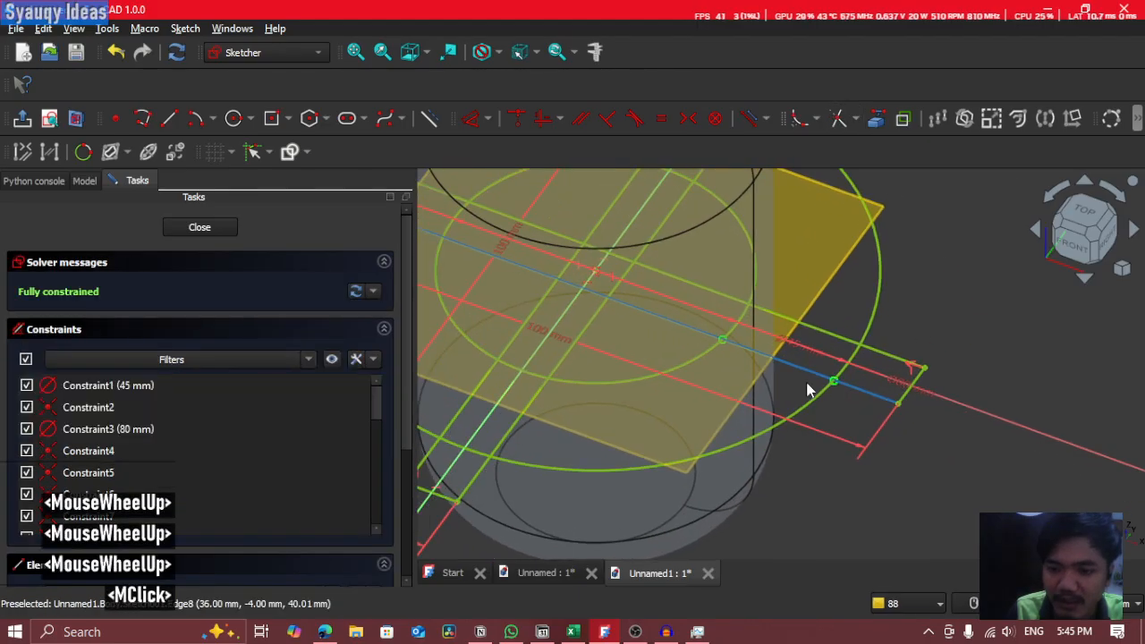
pyautogui.scroll(-1, 843, 338)
pyautogui.click(199, 226)
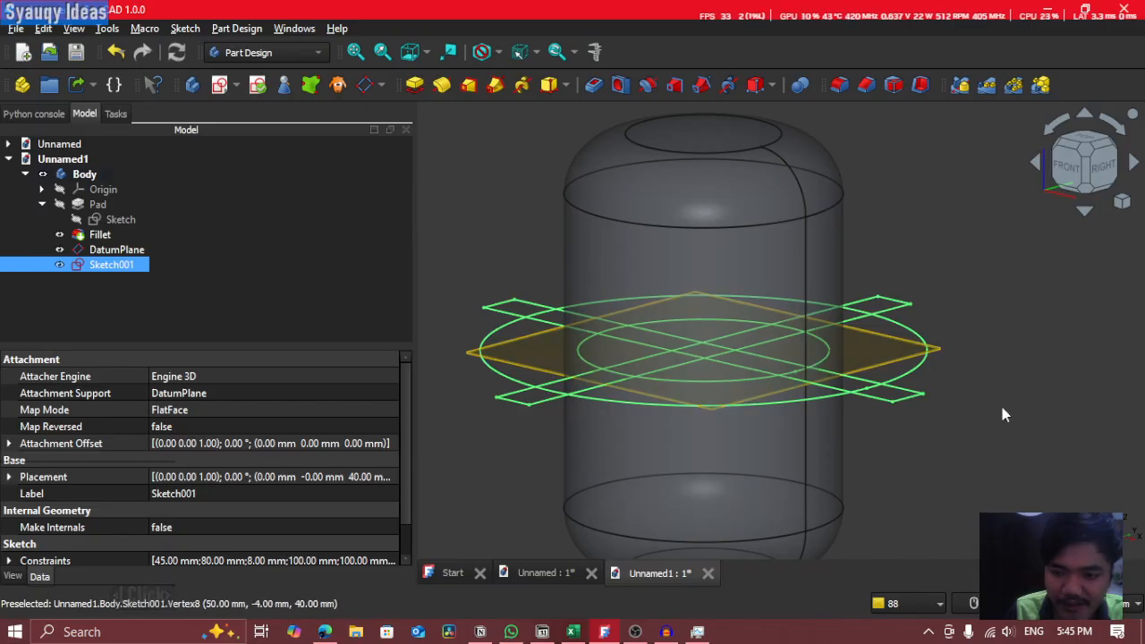
pyautogui.keyDown('shift'); pyautogui.moveTo(763, 391); pyautogui.dragTo(847, 302, button='middle'); pyautogui.keyUp('shift')
pyautogui.scroll(3, 804, 414)
pyautogui.scroll(-4, 846, 302)
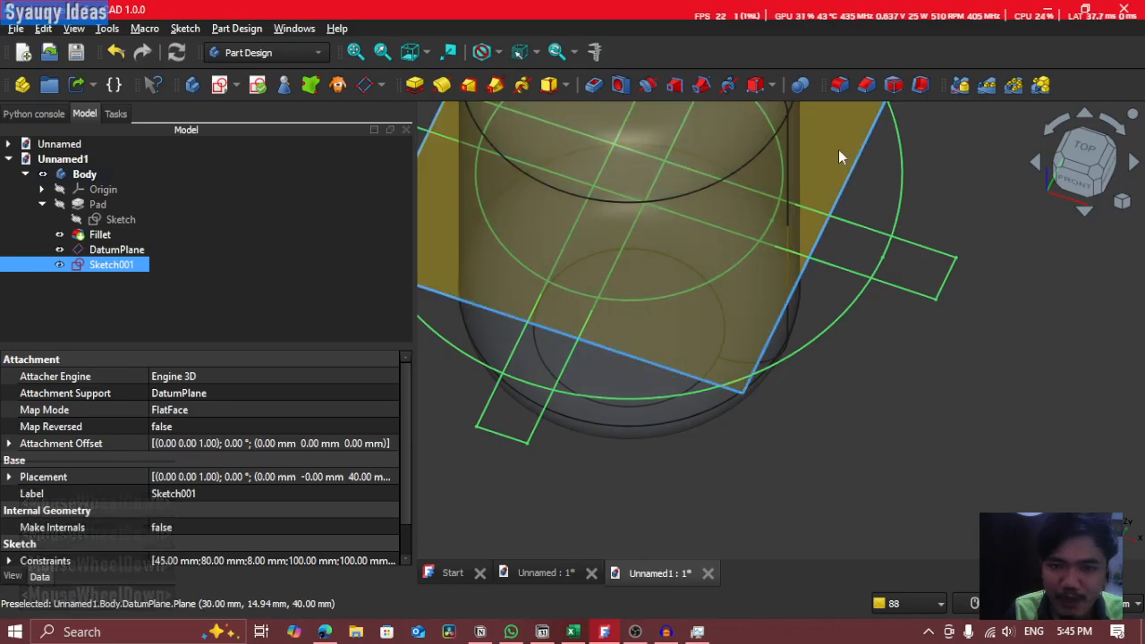
# Step: Try to cut a pocket in the body with the untrimmed slot sketch
pyautogui.click(596, 87)
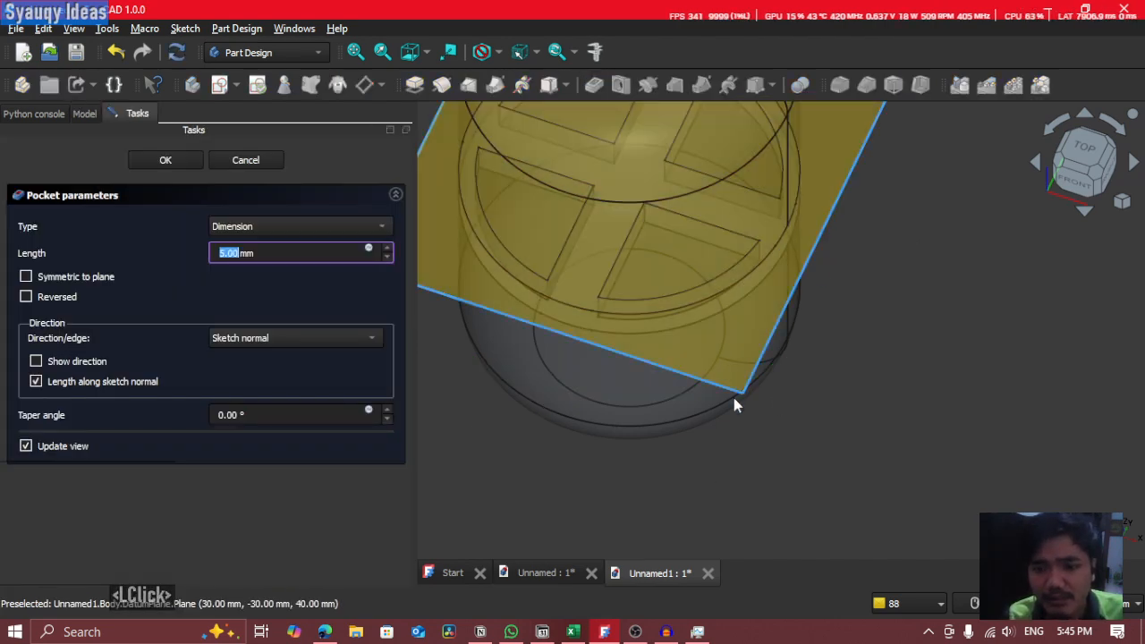
pyautogui.moveTo(736, 401)
pyautogui.keyDown('shift'); pyautogui.mouseDown(button='middle')
pyautogui.moveTo(733, 357)
pyautogui.moveTo(708, 312)
pyautogui.moveTo(677, 305)
pyautogui.moveTo(802, 417)
pyautogui.moveTo(770, 429)
pyautogui.mouseUp(button='middle'); pyautogui.keyUp('shift')
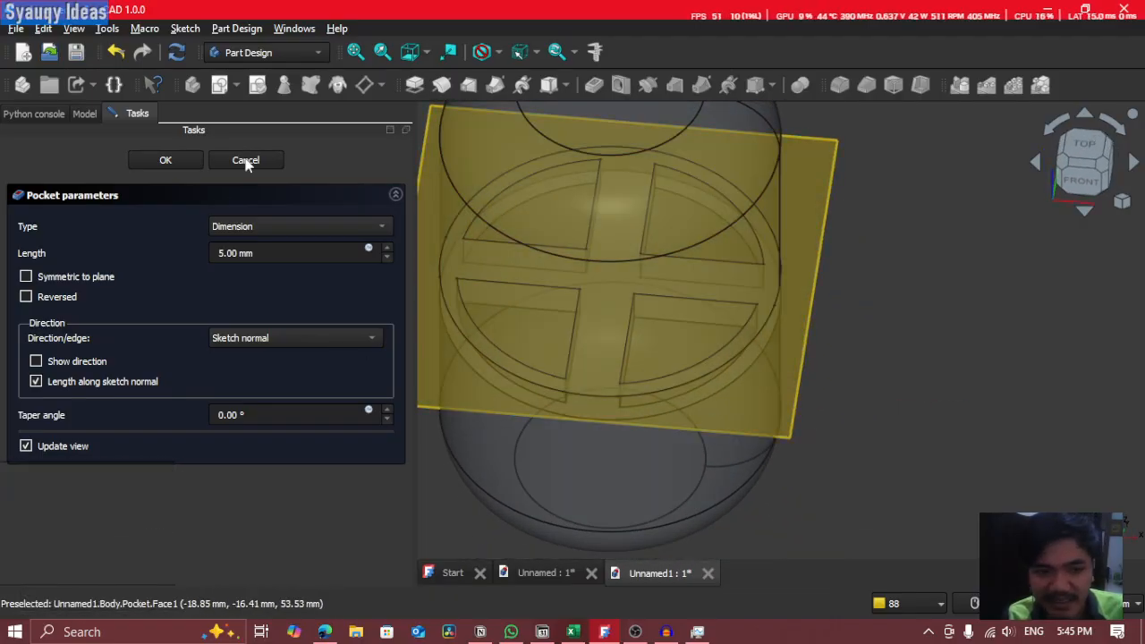
pyautogui.moveTo(624, 332); pyautogui.dragTo(703, 356, button='middle')
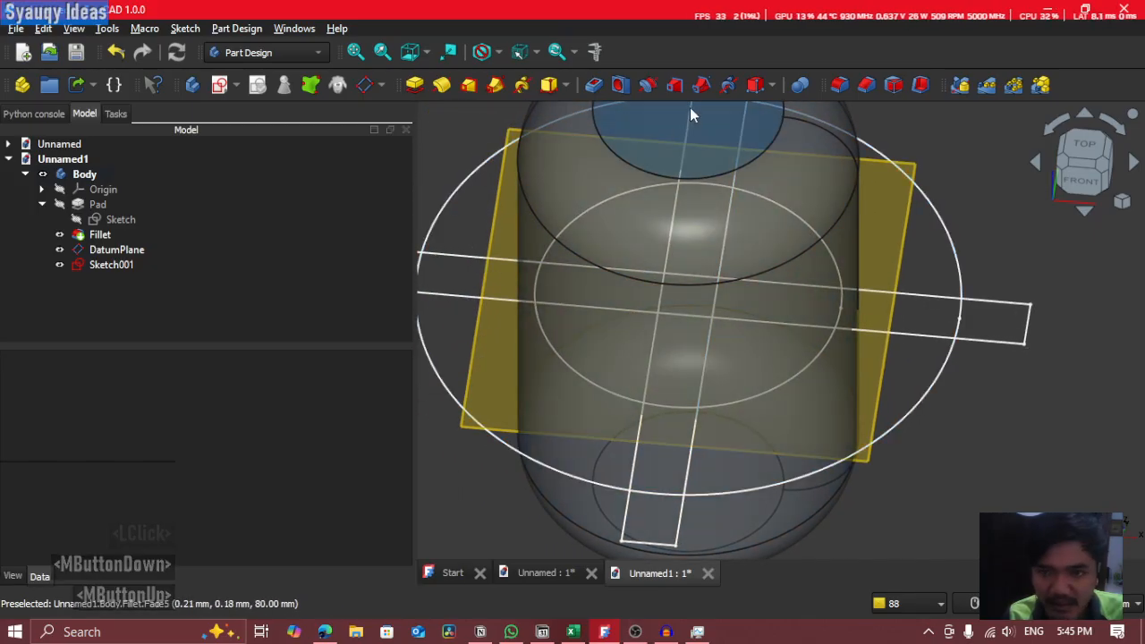
pyautogui.click(593, 85)
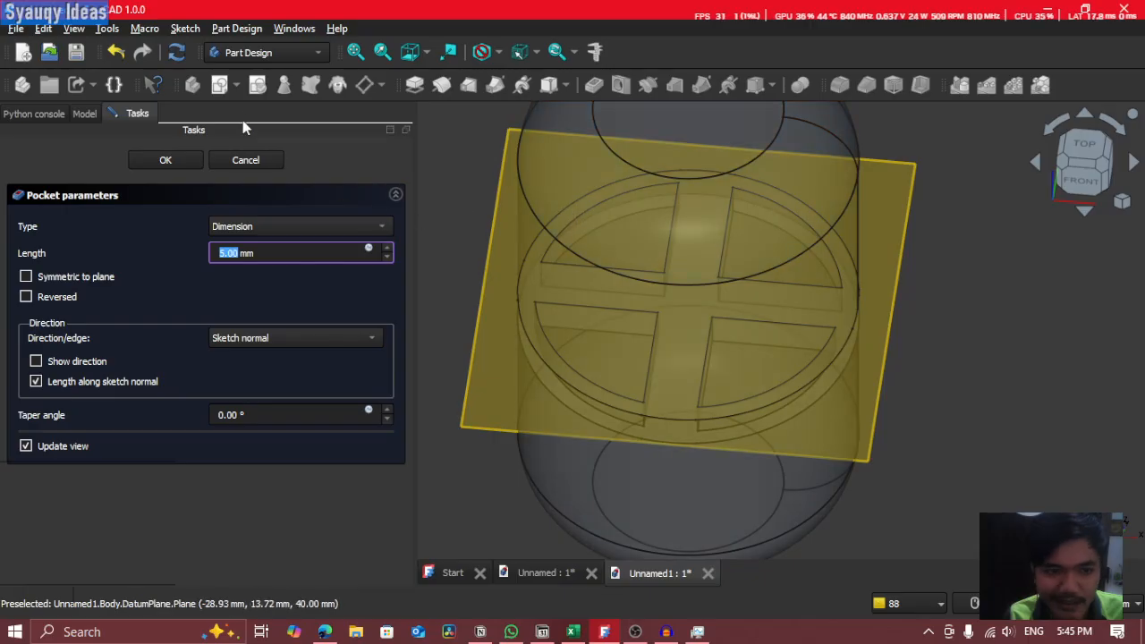
pyautogui.click(245, 159)
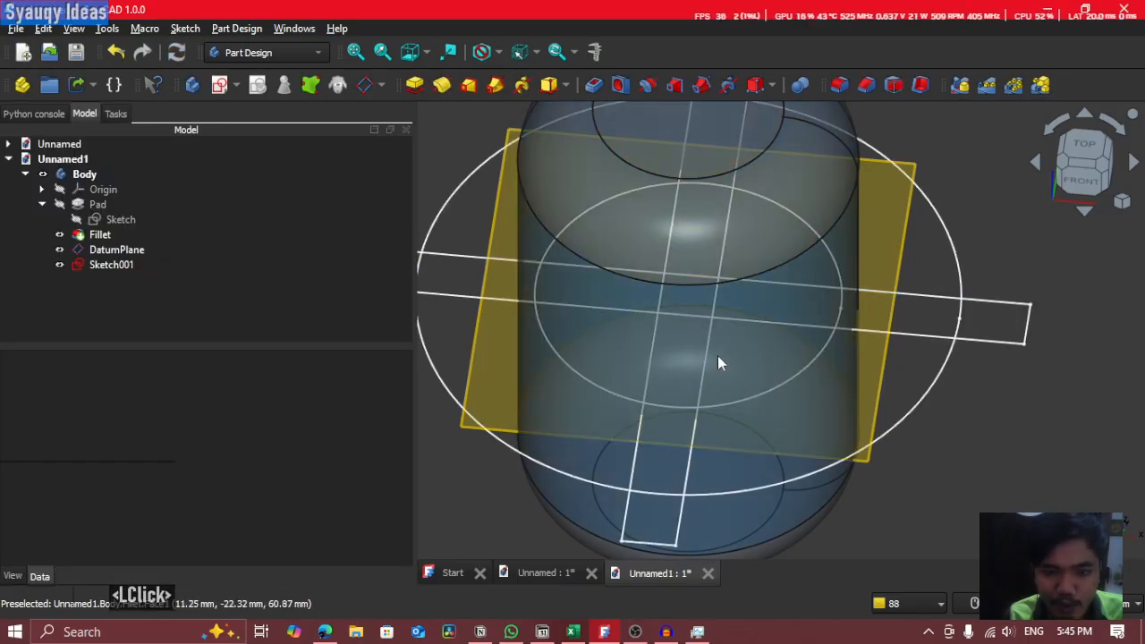
pyautogui.moveTo(484, 305); pyautogui.dragTo(566, 318, button='middle')
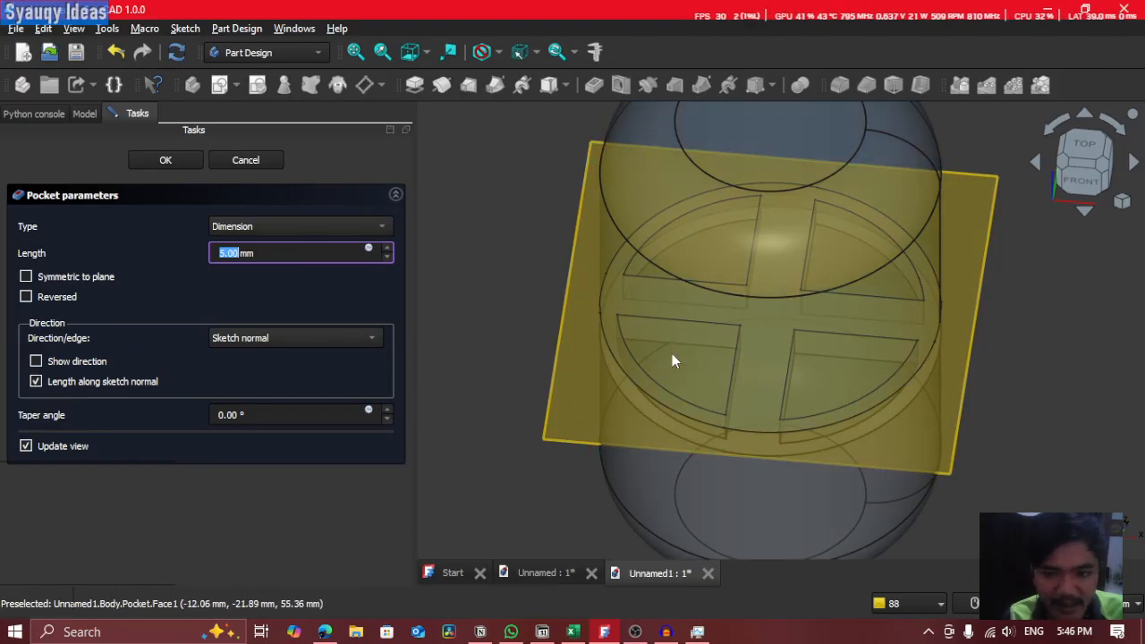
pyautogui.doubleClick(249, 163)
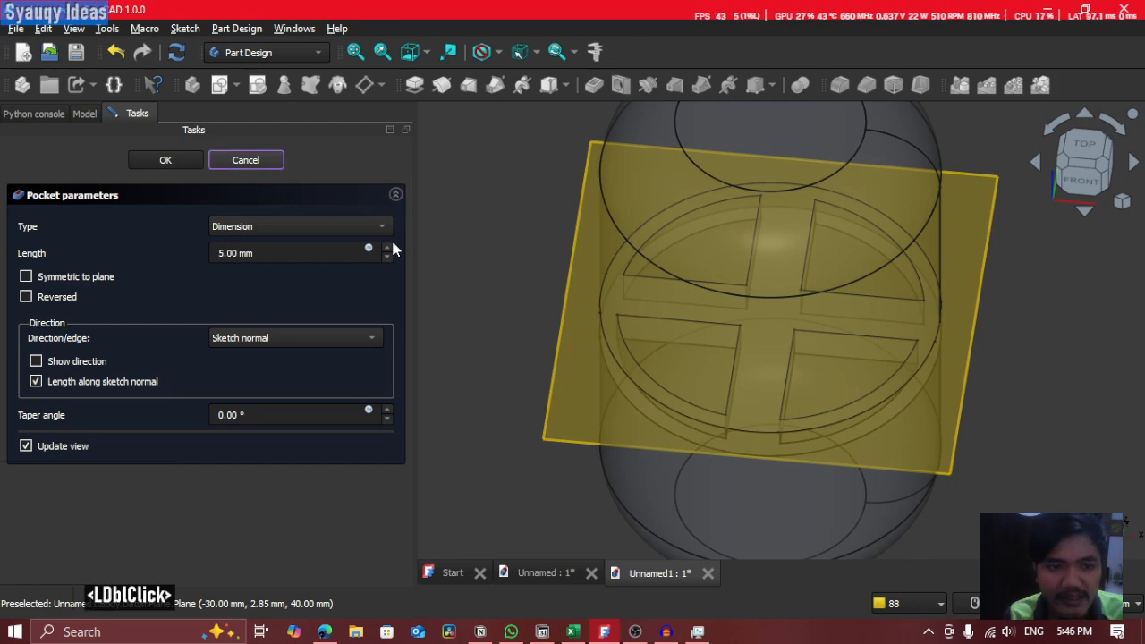
# Step: Reopen the slot sketch and trim the vertical rectangle's upper end beyond the 80 mm circle, plus the circle's arc across that arm
pyautogui.doubleClick(100, 259)
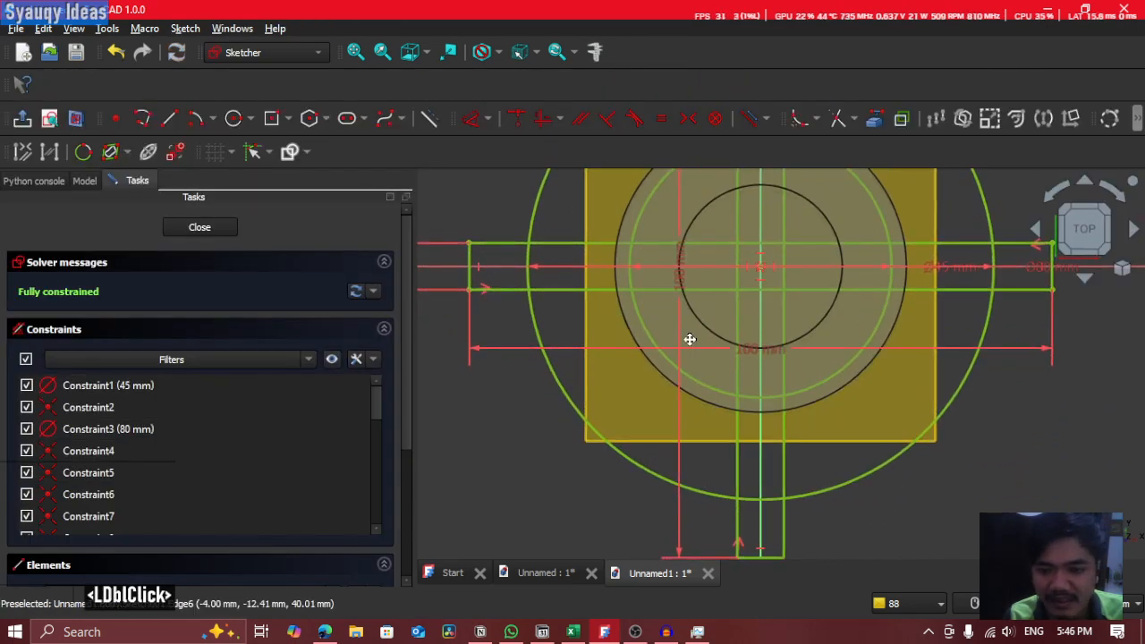
pyautogui.middleClick(655, 284)
pyautogui.scroll(-2, 750, 220)
pyautogui.moveTo(750, 220); pyautogui.dragTo(718, 302, button='middle')
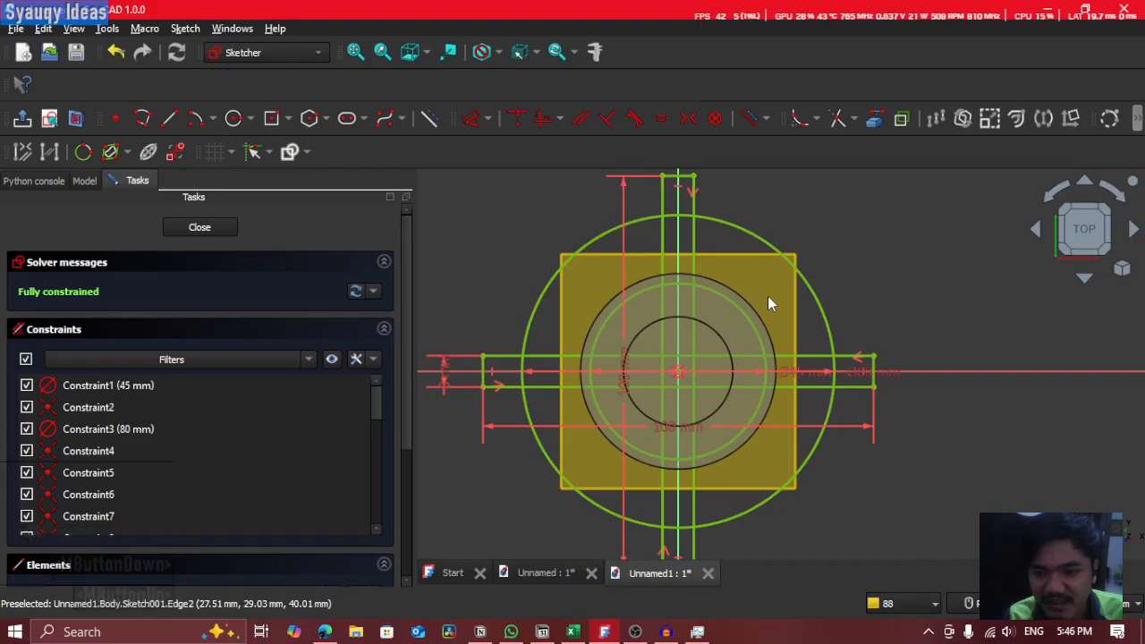
pyautogui.click(833, 135)
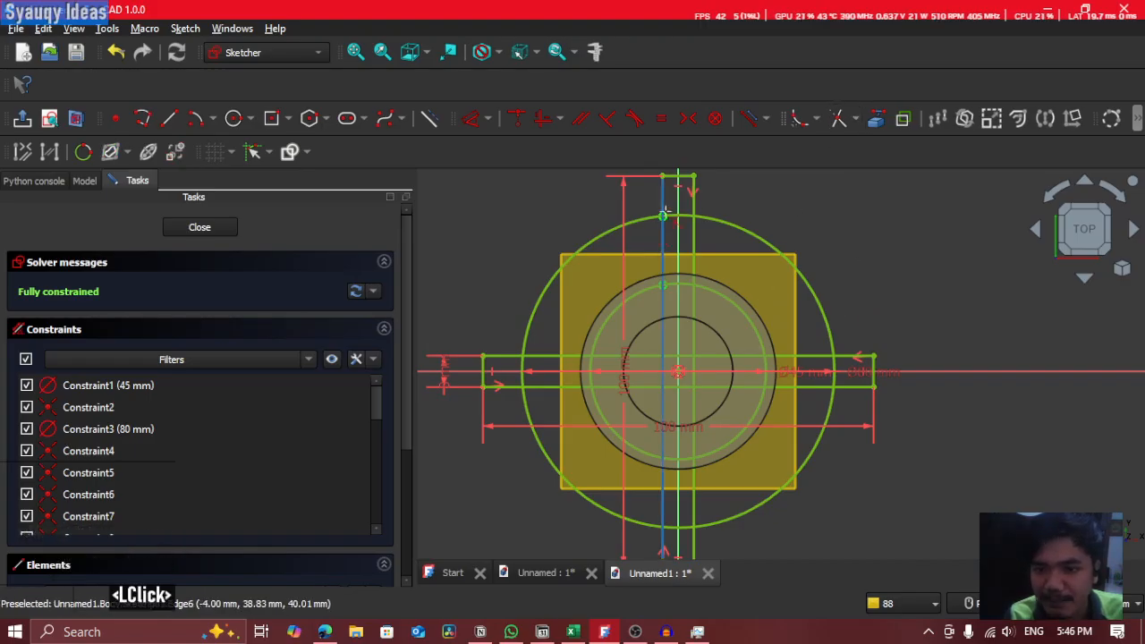
pyautogui.scroll(4, 682, 323)
pyautogui.middleClick(682, 323)
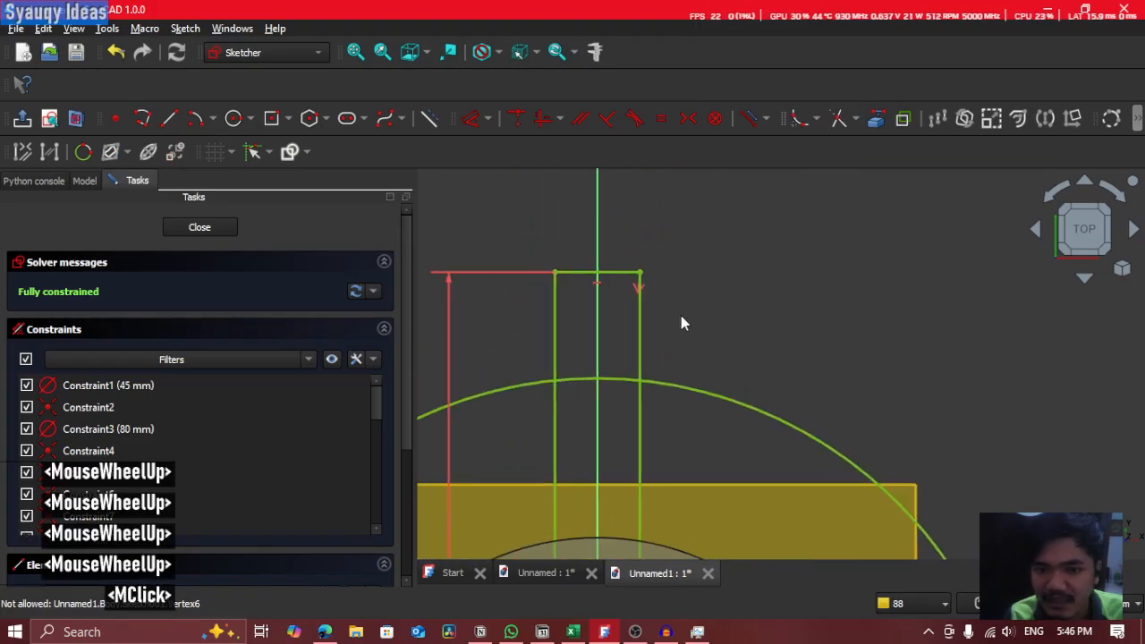
pyautogui.click(617, 269)
pyautogui.click(557, 303)
pyautogui.click(638, 314)
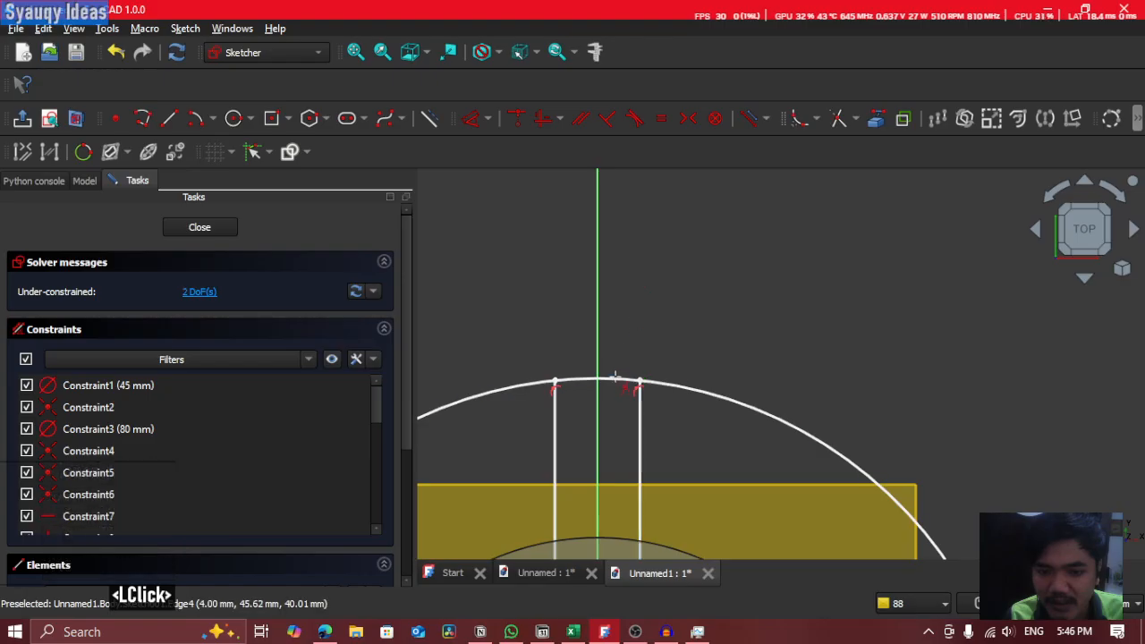
pyautogui.click(623, 379)
# Step: Trim the 45 mm circle's arc across the upper arm and all rectangle lines crossing inside that circle
pyautogui.moveTo(679, 375); pyautogui.dragTo(835, 254, button='middle')
pyautogui.scroll(-2, 836, 254)
pyautogui.click(797, 377)
pyautogui.moveTo(780, 426); pyautogui.dragTo(814, 323, button='middle')
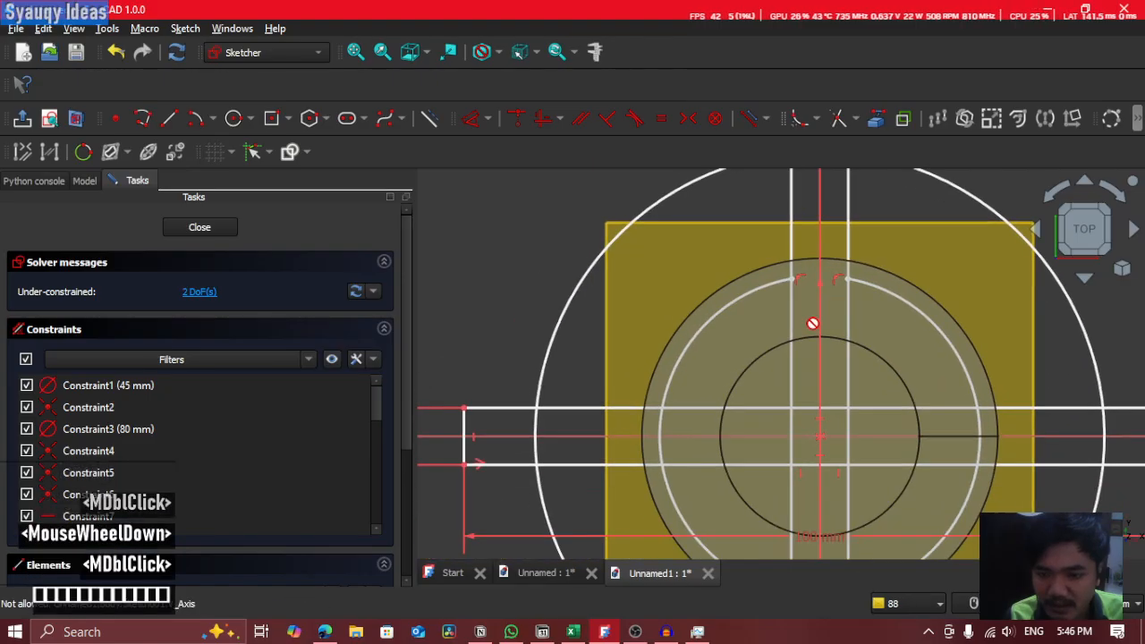
pyautogui.scroll(1, 813, 322)
pyautogui.click(791, 343)
pyautogui.click(748, 417)
pyautogui.click(717, 486)
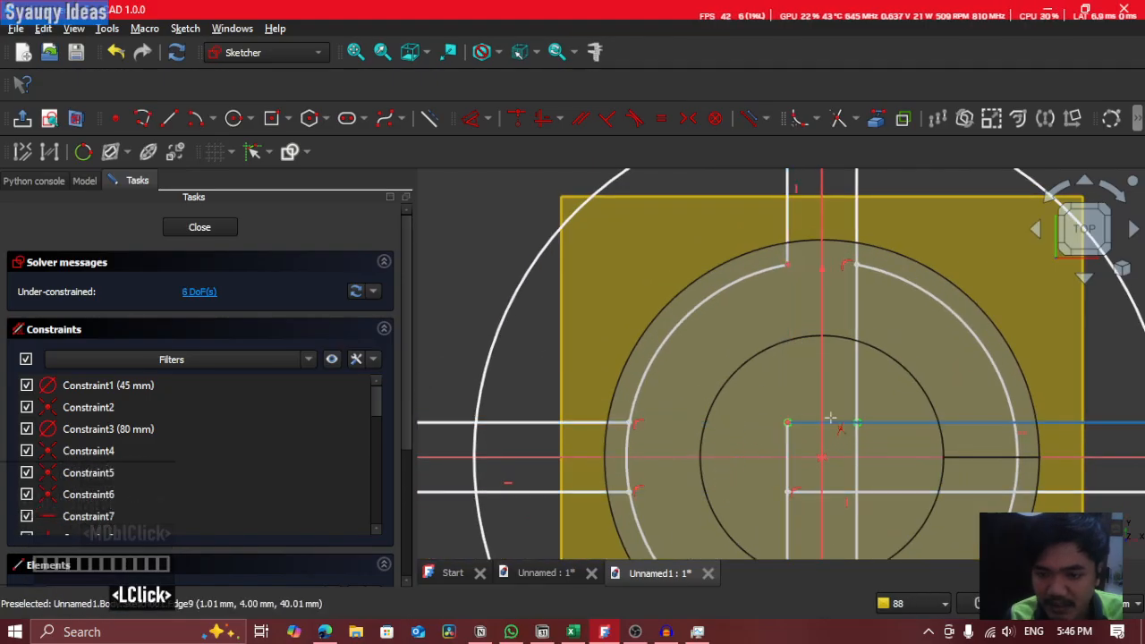
pyautogui.click(830, 420)
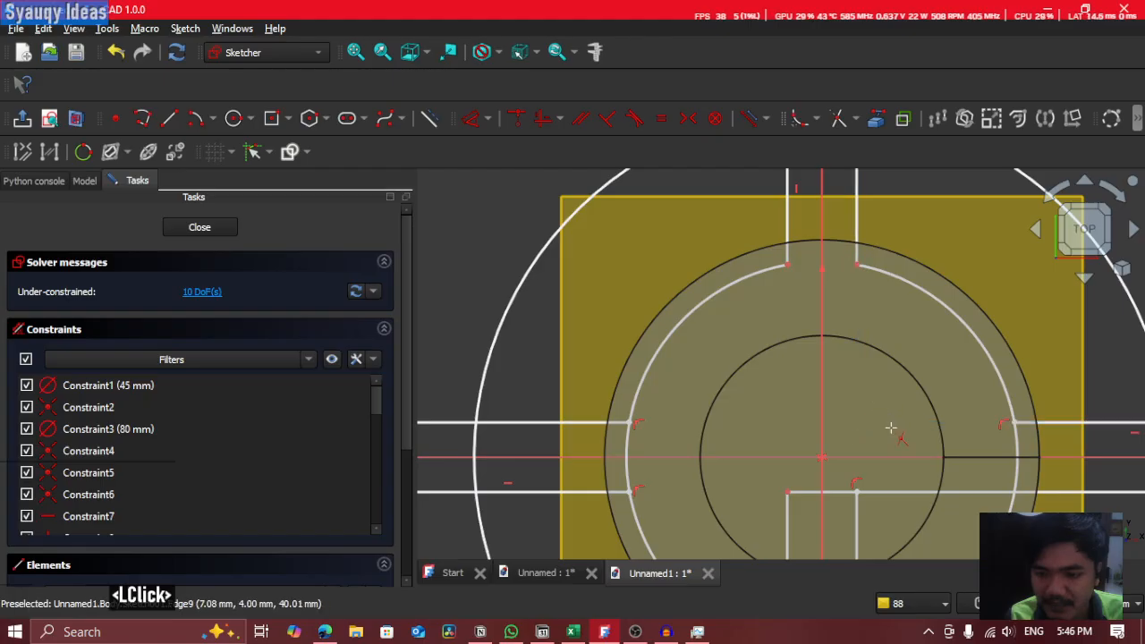
pyautogui.moveTo(891, 429); pyautogui.dragTo(815, 312, button='middle')
pyautogui.click(787, 402)
pyautogui.click(719, 409)
pyautogui.click(735, 377)
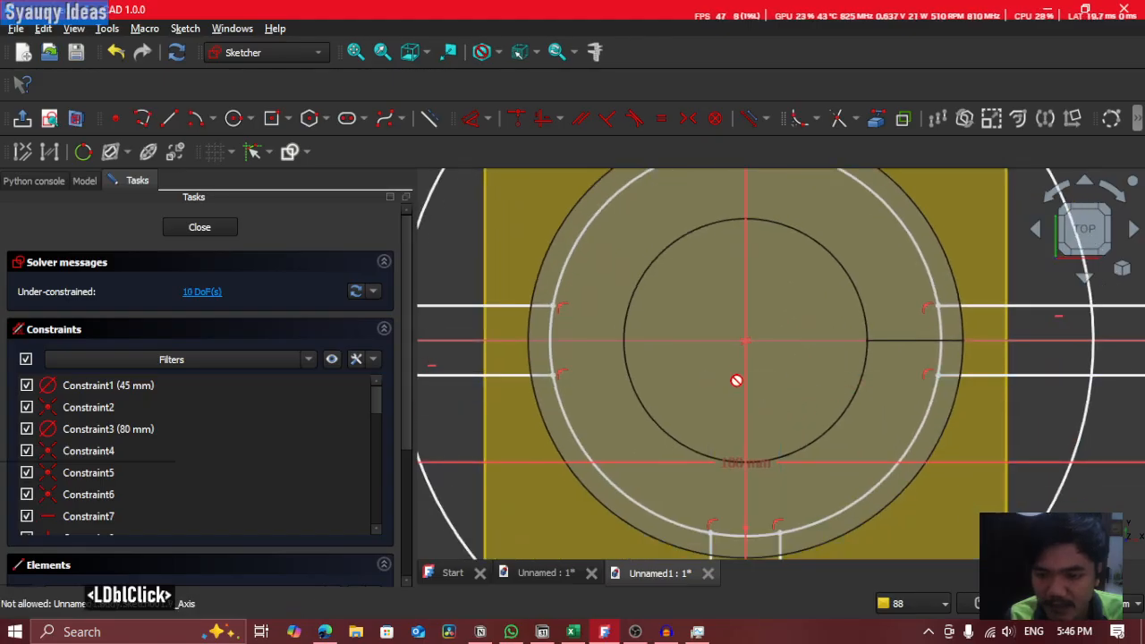
# Step: Trim both circles' arcs across the left arm and the rectangle's left end beyond the 80 mm circle
pyautogui.click(552, 328)
pyautogui.moveTo(552, 380); pyautogui.dragTo(898, 353, button='middle')
pyautogui.click(736, 310)
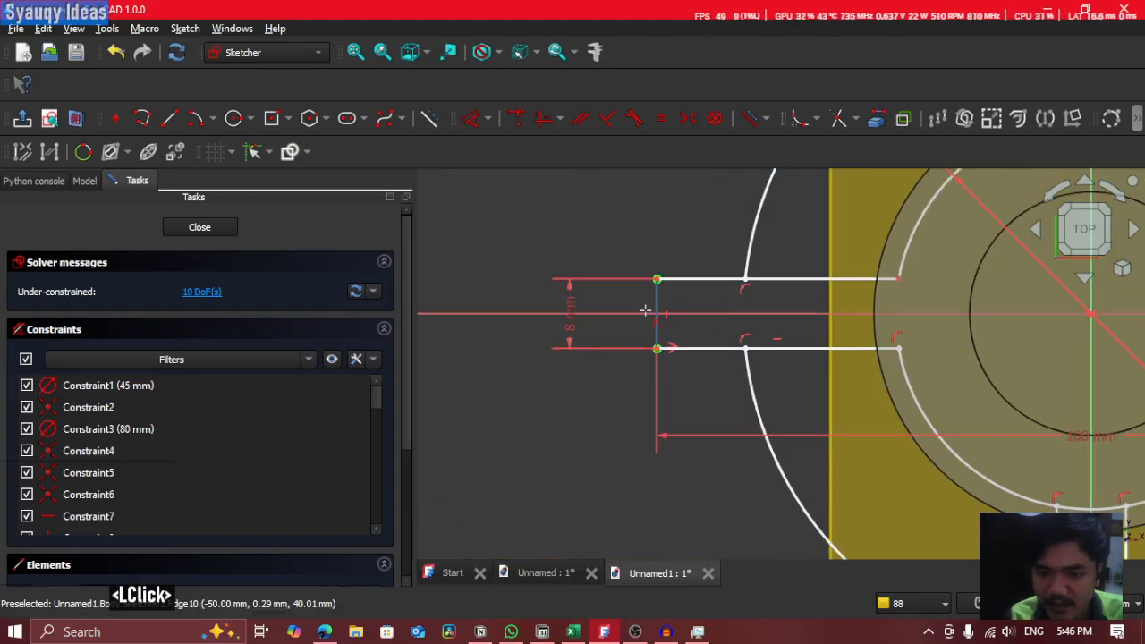
pyautogui.doubleClick(711, 353)
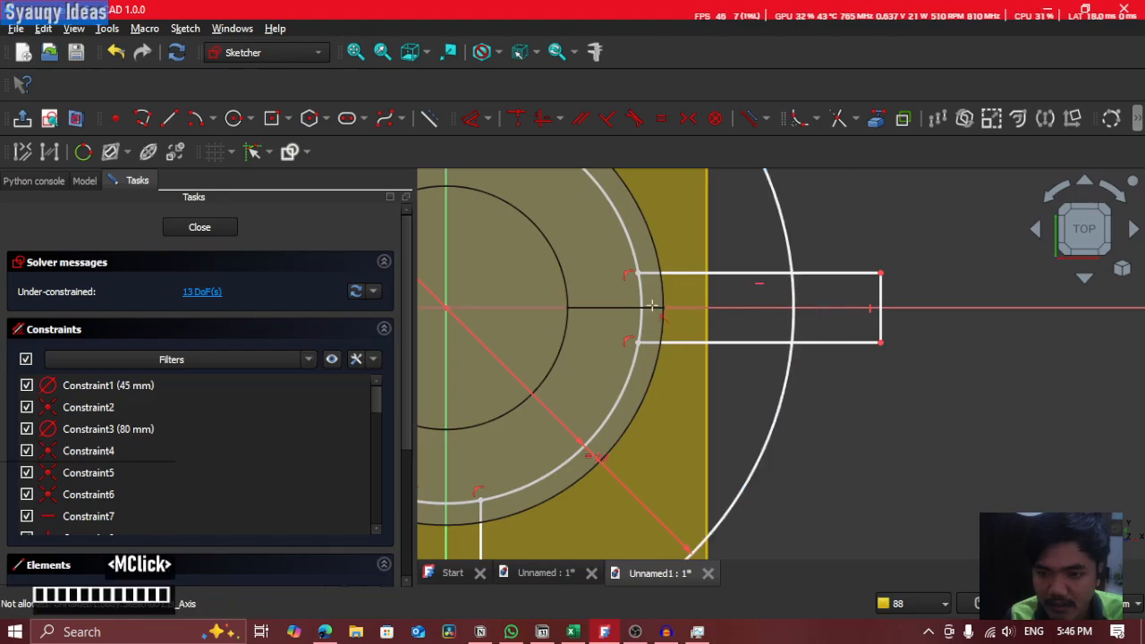
# Step: Trim the horizontal rectangle's right end beyond the 80 mm circle, leaving the right arm open
pyautogui.click(808, 294)
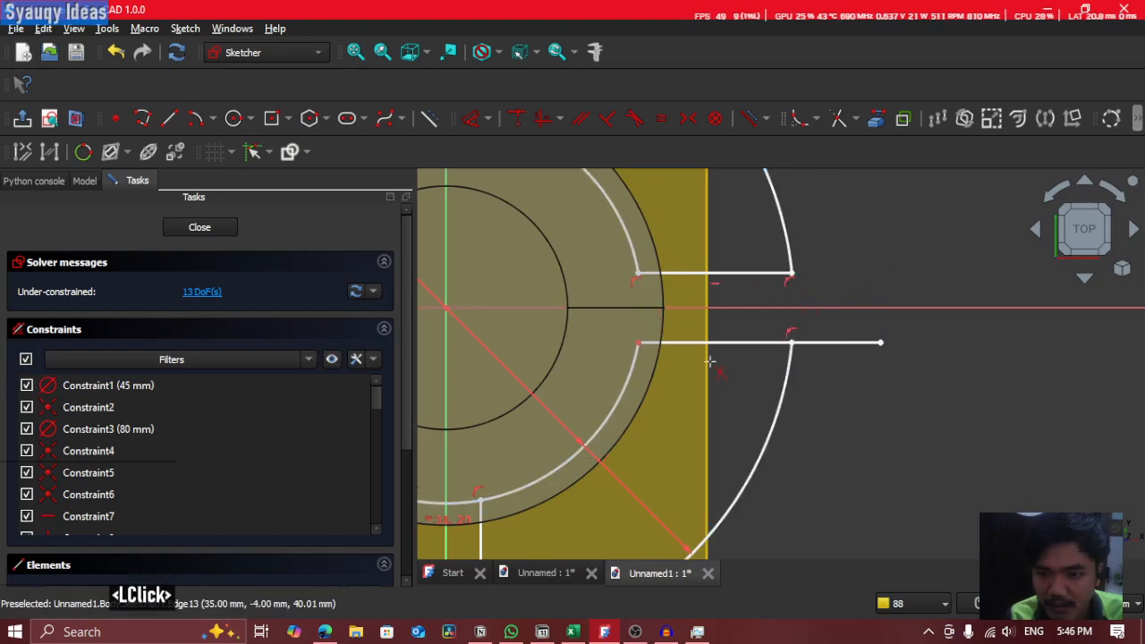
pyautogui.click(836, 347)
pyautogui.moveTo(598, 434); pyautogui.dragTo(985, 212, button='middle')
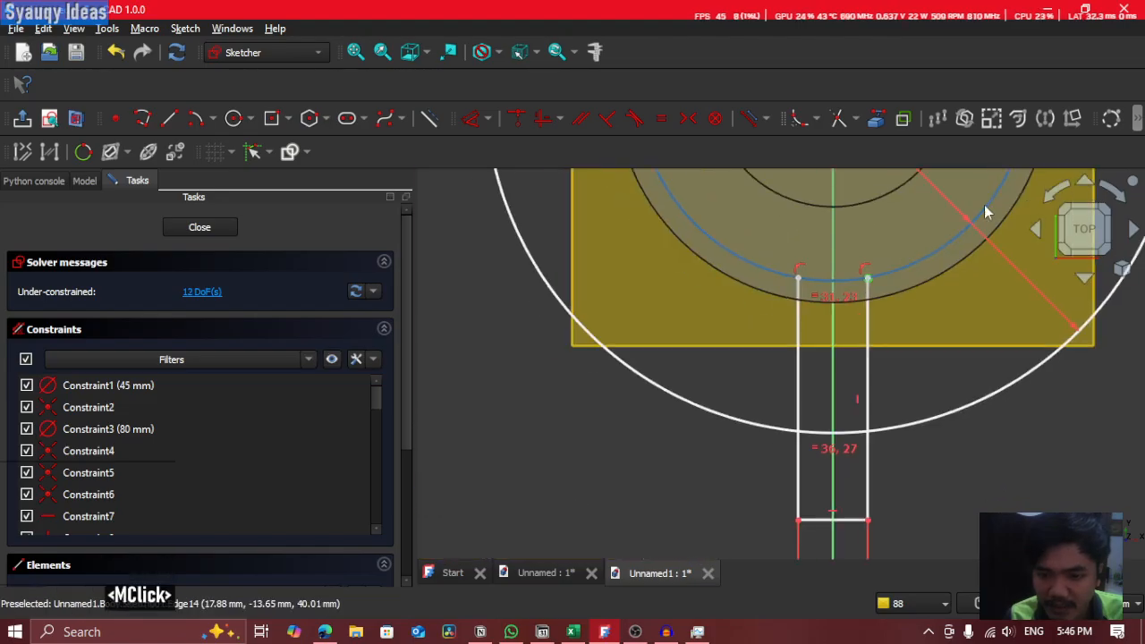
# Step: Trim both circles' arcs across the lower arm and the vertical rectangle's lower end beyond the 80 mm circle
pyautogui.click(850, 434)
pyautogui.click(846, 522)
pyautogui.moveTo(1034, 351); pyautogui.dragTo(933, 402, button='middle')
pyautogui.scroll(-1, 939, 327)
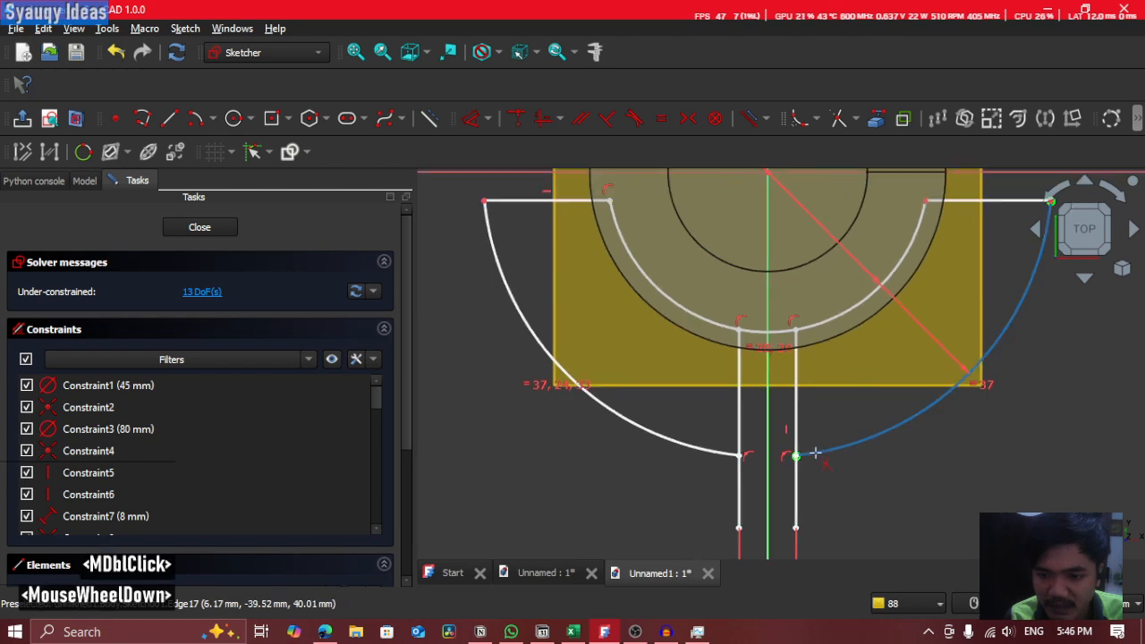
pyautogui.click(796, 483)
pyautogui.moveTo(891, 461)
pyautogui.mouseDown(button='middle')
pyautogui.moveTo(750, 519)
pyautogui.moveTo(732, 322)
pyautogui.mouseUp(button='middle')
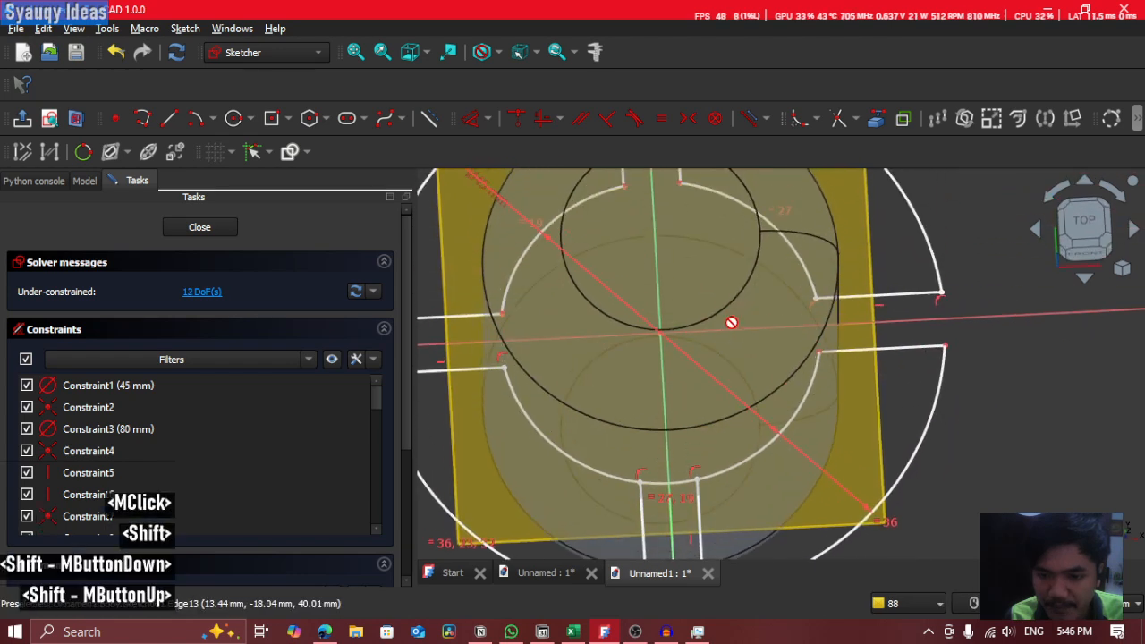
pyautogui.click(679, 484)
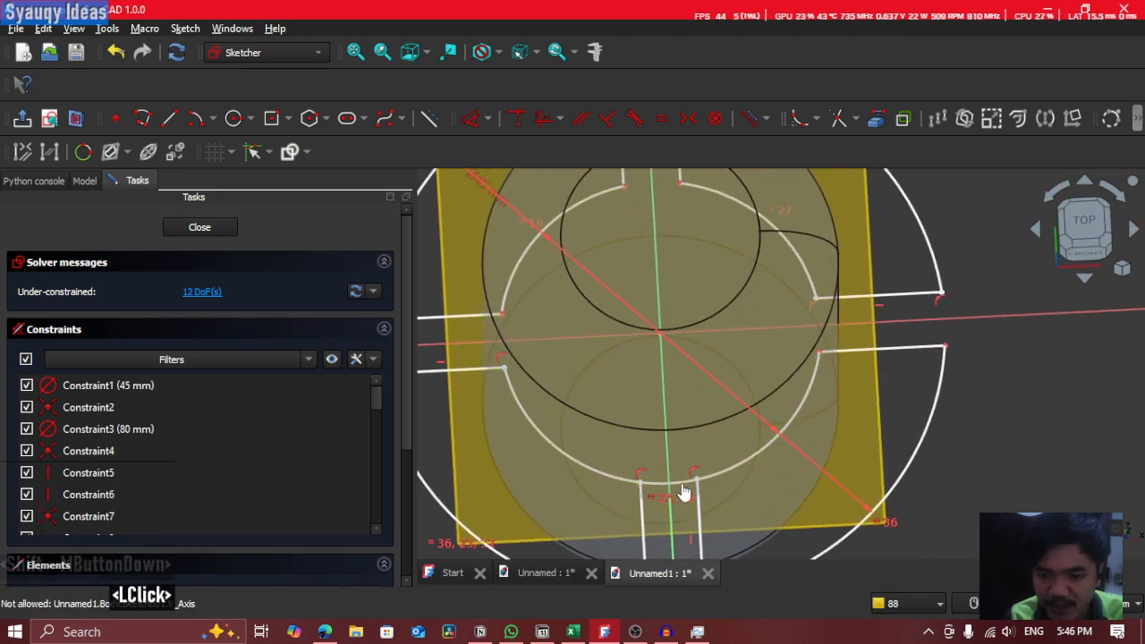
# Step: Inspect the trimmed slot profile around the body from the rear and from above
pyautogui.middleClick(767, 294)
pyautogui.middleClick(767, 294)
pyautogui.moveTo(766, 294)
pyautogui.keyDown('shift'); pyautogui.mouseDown(button='middle')
pyautogui.moveTo(679, 329)
pyautogui.moveTo(716, 308)
pyautogui.mouseUp(button='middle'); pyautogui.keyUp('shift')
pyautogui.moveTo(716, 308)
pyautogui.mouseDown(button='middle')
pyautogui.moveTo(703, 427)
pyautogui.moveTo(645, 547)
pyautogui.mouseUp(button='middle')
pyautogui.click(1081, 216)
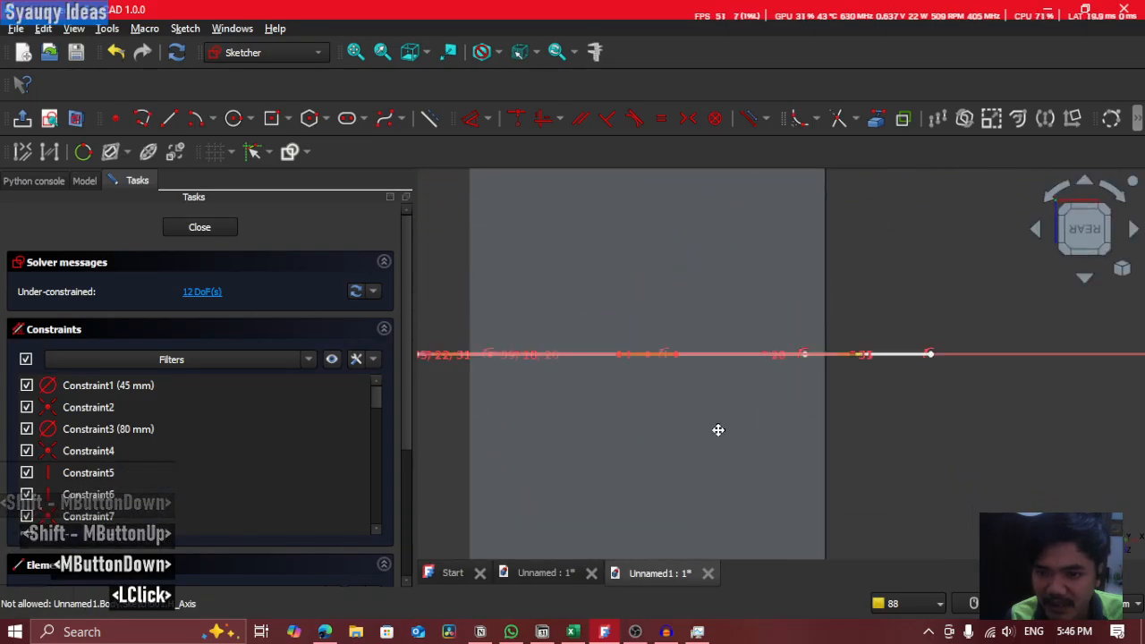
pyautogui.moveTo(719, 430); pyautogui.dragTo(722, 455, button='middle')
pyautogui.click(1088, 209)
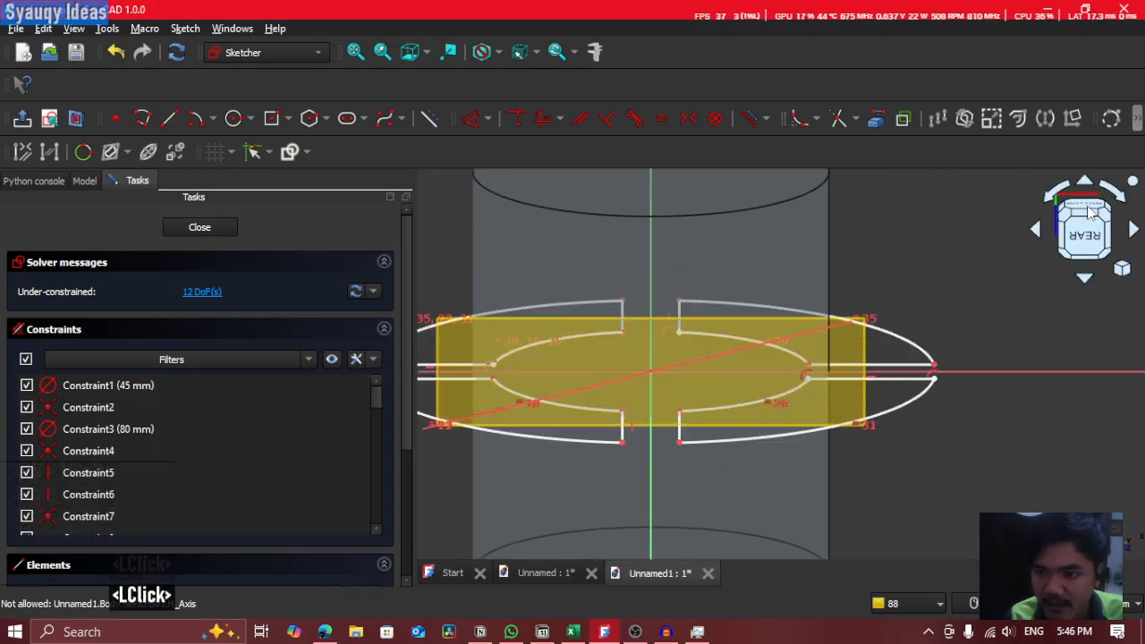
# Step: Constrain the left arm's upper edge 4 mm vertically from the origin in the bottom view of the sketch
pyautogui.click(1089, 212)
pyautogui.moveTo(559, 274); pyautogui.dragTo(639, 321, button='middle')
pyautogui.scroll(-1, 639, 321)
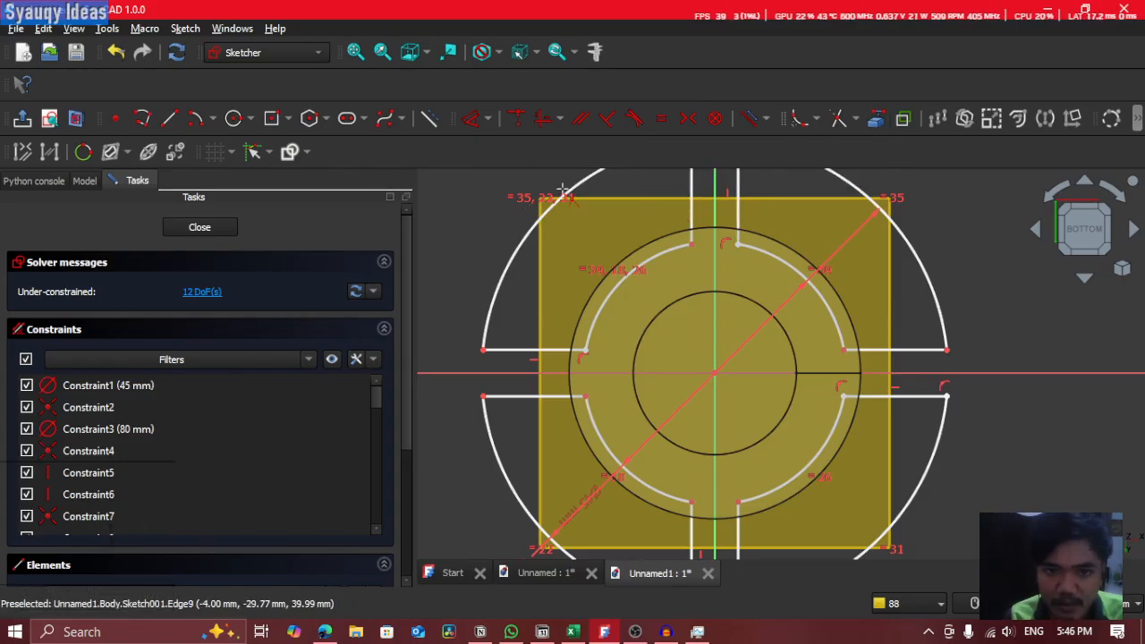
pyautogui.click(516, 118)
pyautogui.scroll(3, 475, 402)
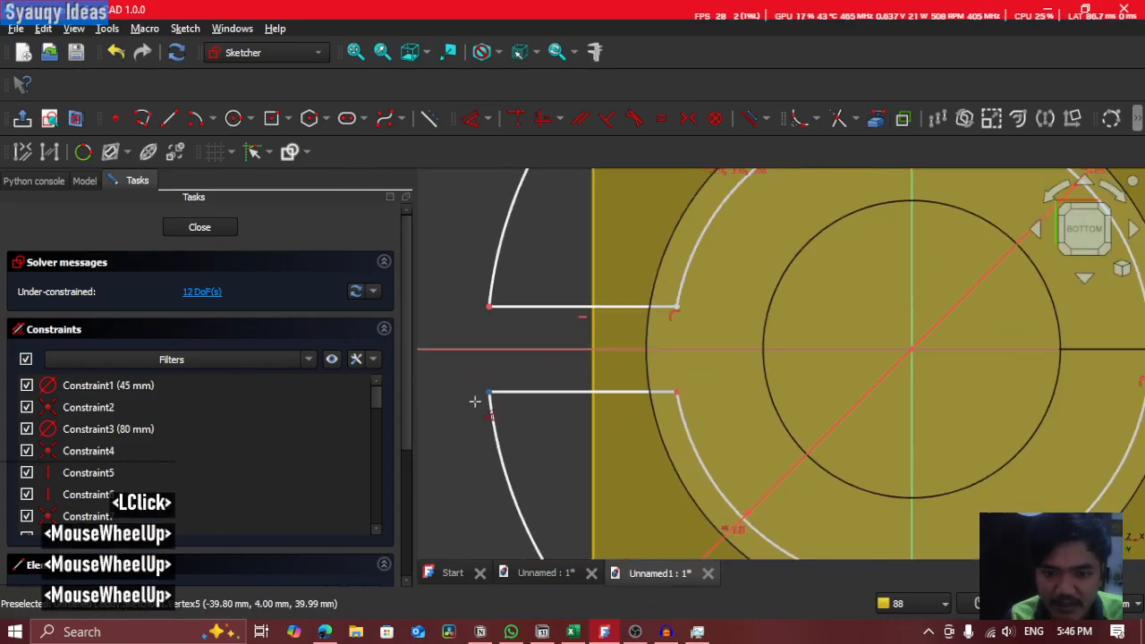
pyautogui.click(677, 310)
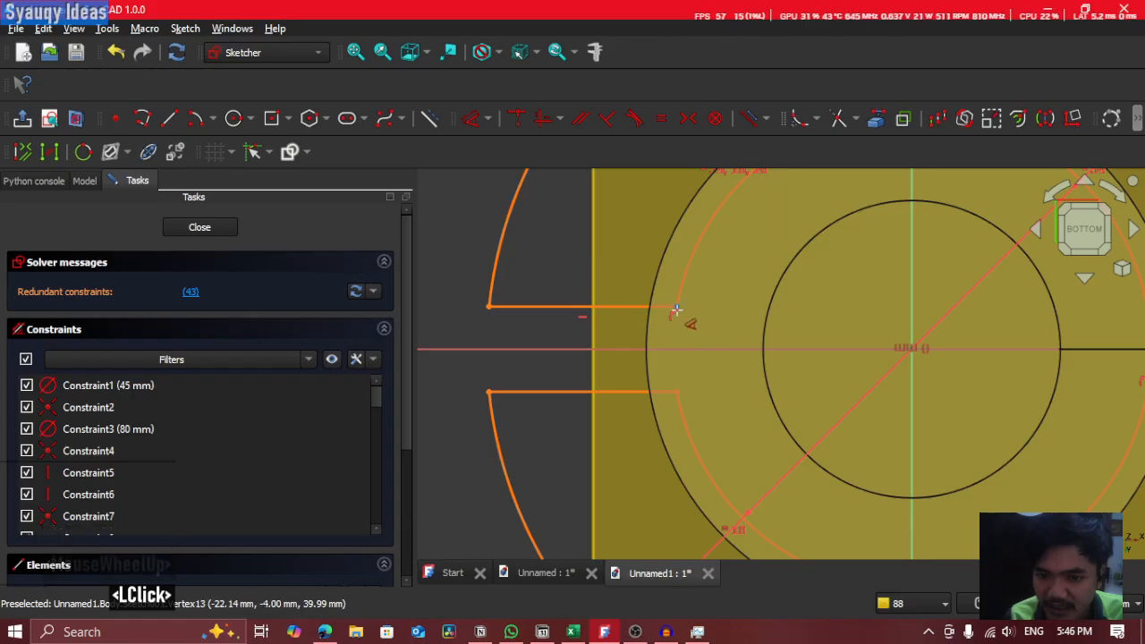
pyautogui.click(655, 348)
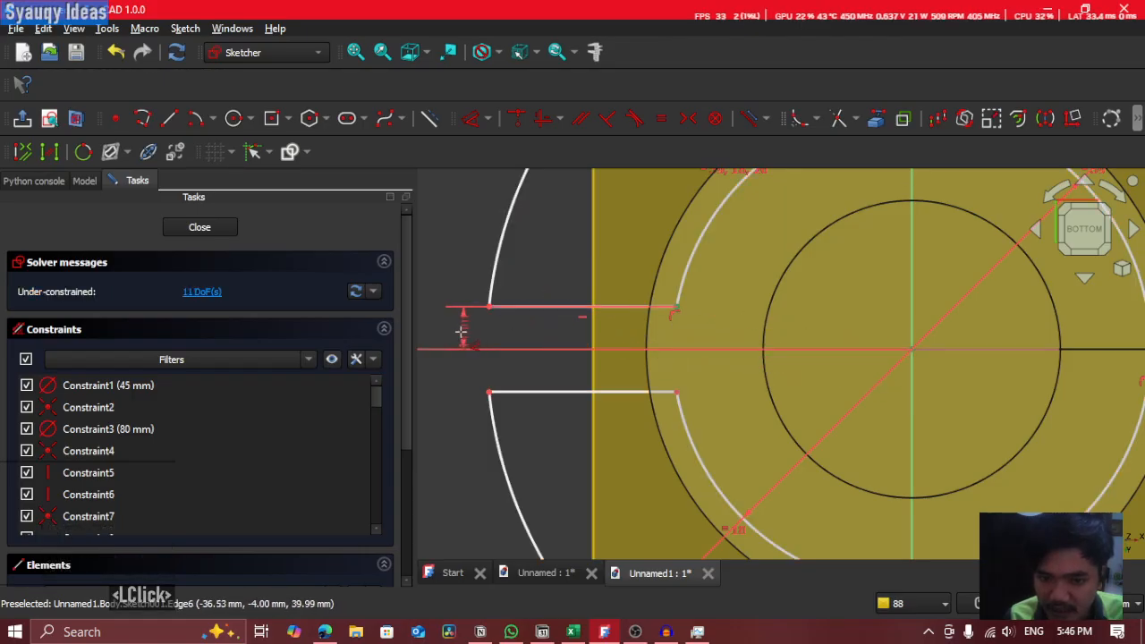
pyautogui.click(461, 331)
pyautogui.click(577, 427)
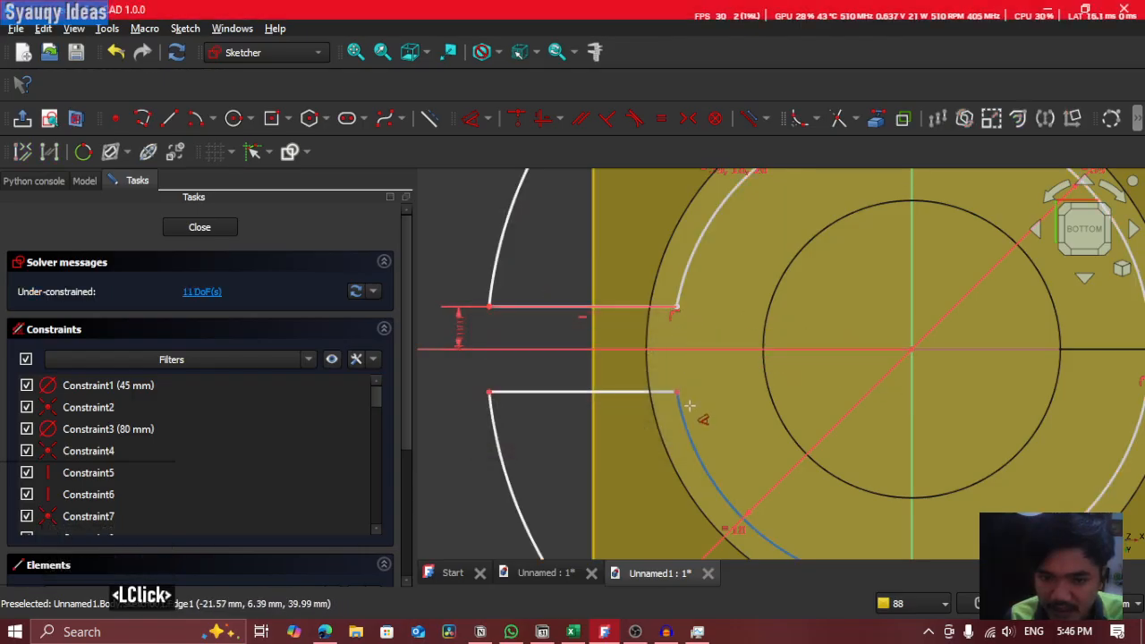
# Step: Constrain the left arm's lower edge 4 mm vertically from the origin
pyautogui.click(894, 356)
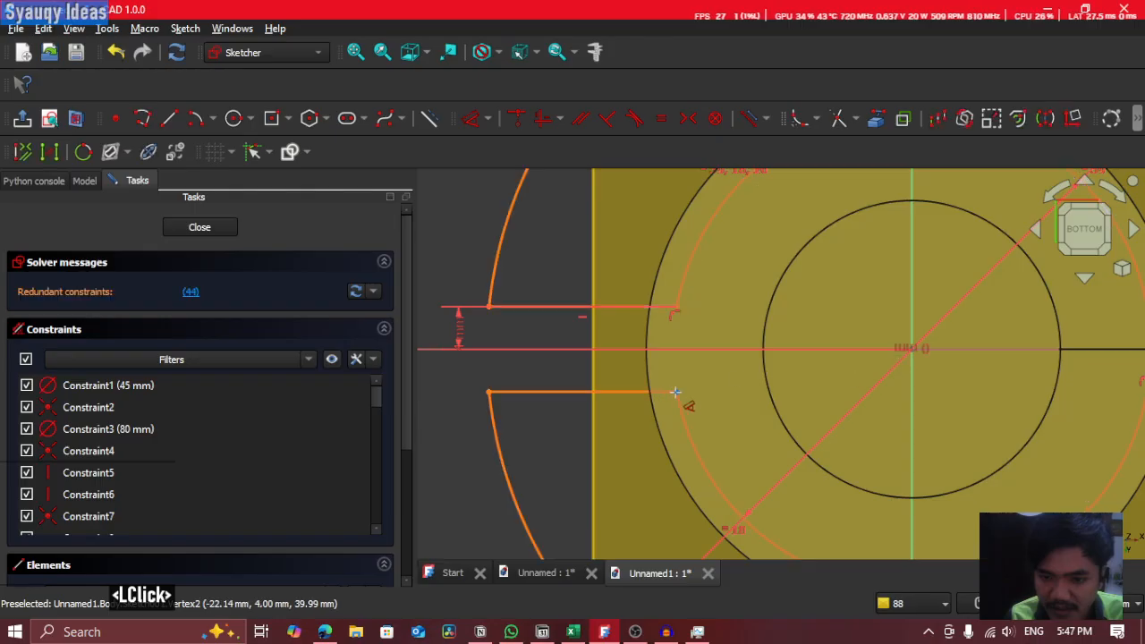
pyautogui.click(462, 371)
pyautogui.scroll(-2, 776, 367)
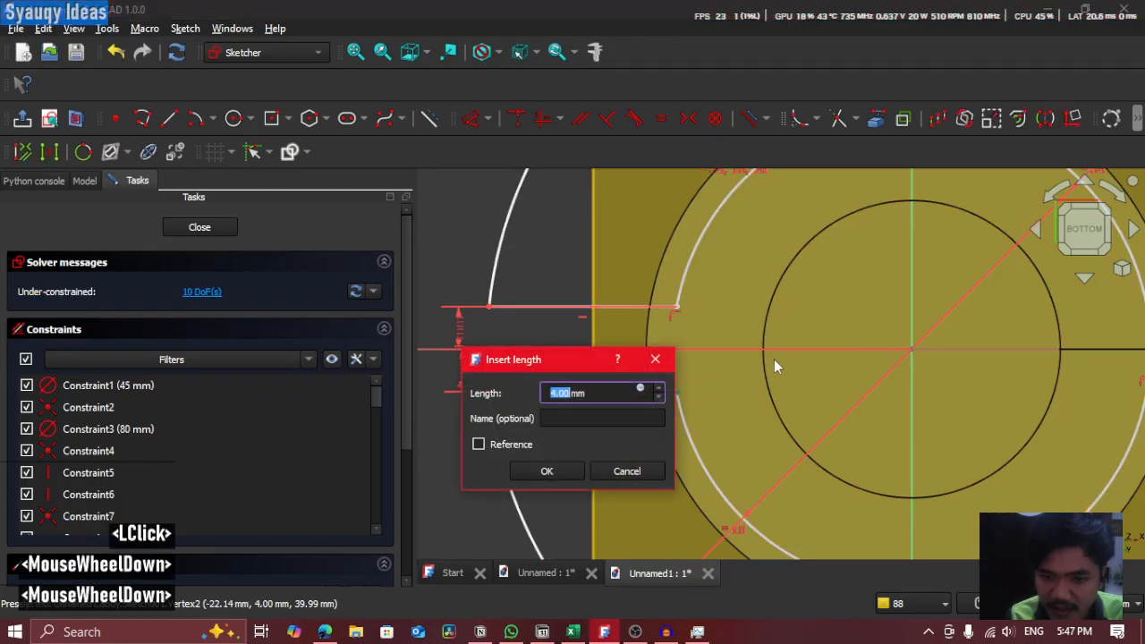
pyautogui.click(538, 474)
pyautogui.scroll(1, 832, 324)
pyautogui.moveTo(832, 325); pyautogui.dragTo(603, 592, button='middle')
pyautogui.click(650, 335)
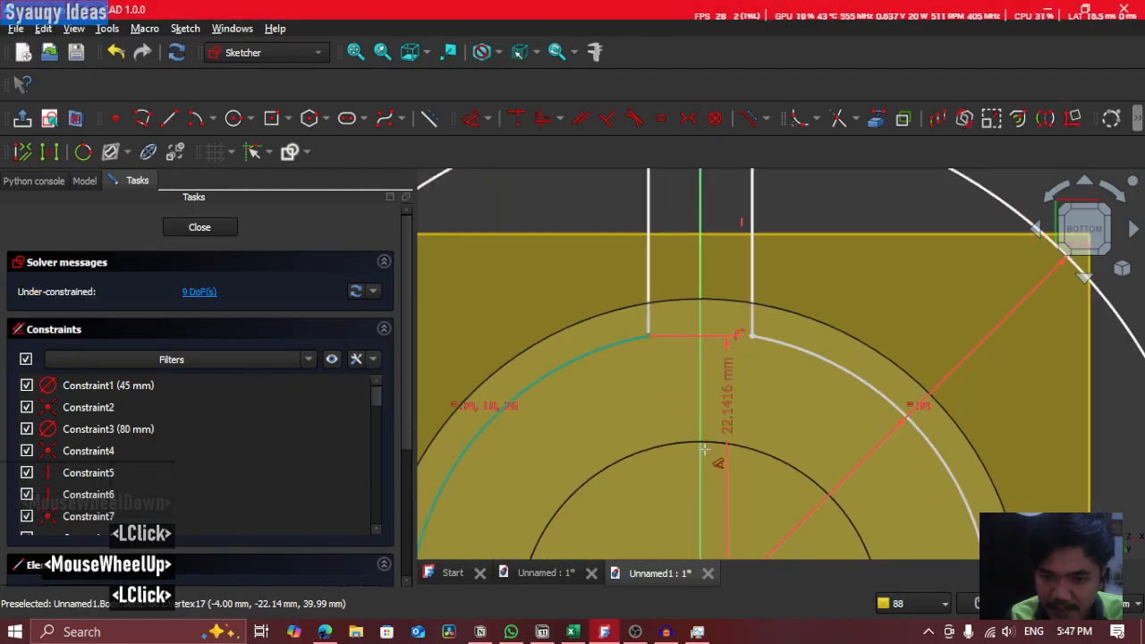
pyautogui.moveTo(695, 522); pyautogui.dragTo(848, 289, button='middle')
pyautogui.press('Escape')
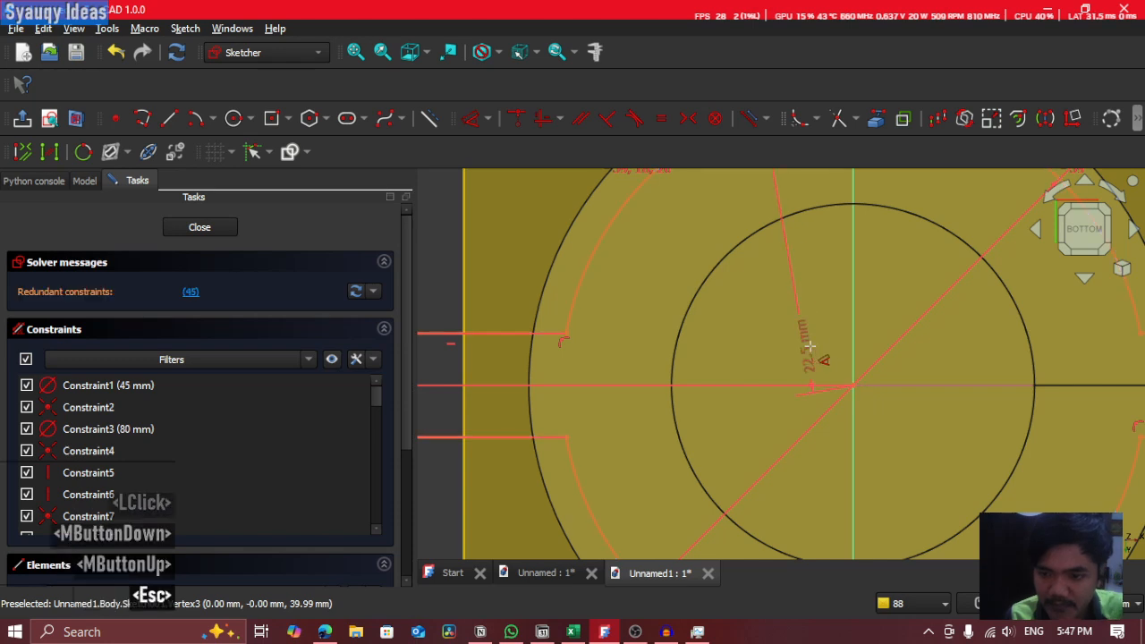
pyautogui.moveTo(809, 346); pyautogui.dragTo(681, 438, button='middle')
# Step: Constrain both vertical edges of the upper arm 4 mm horizontally from the origin, one on each side
pyautogui.click(477, 123)
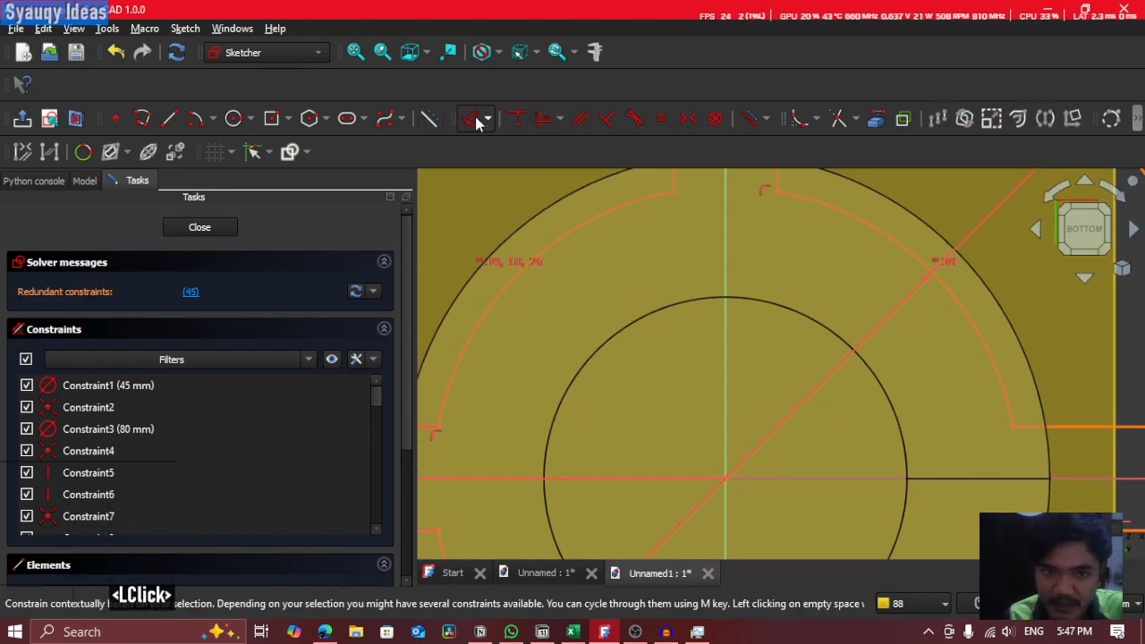
pyautogui.click(725, 479)
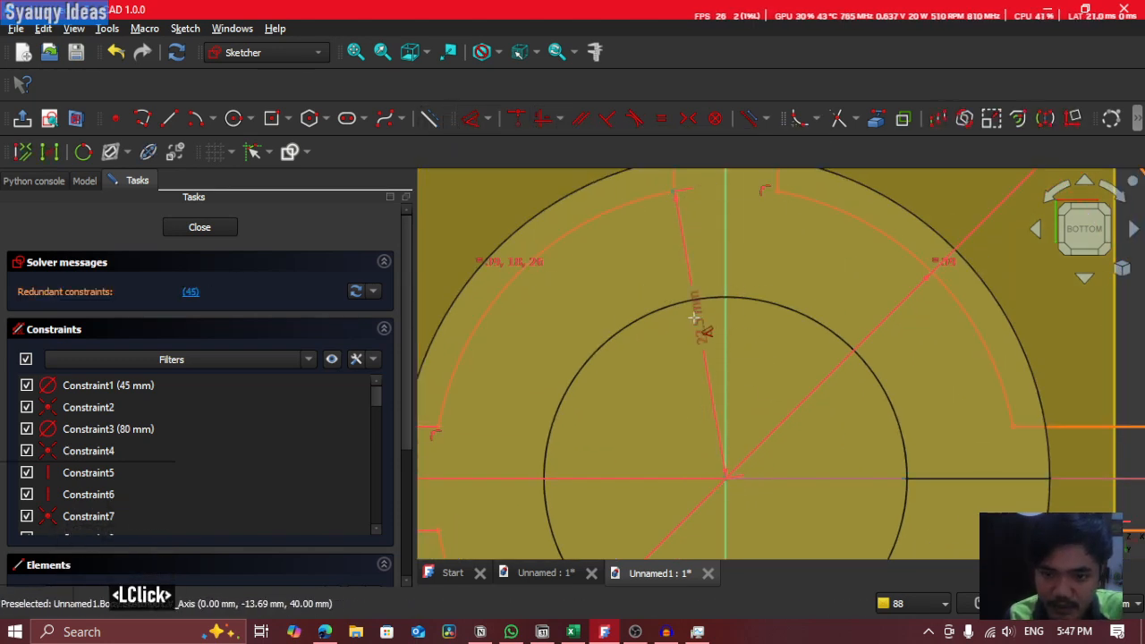
pyautogui.moveTo(694, 185); pyautogui.dragTo(705, 394, button='middle')
pyautogui.click(708, 274)
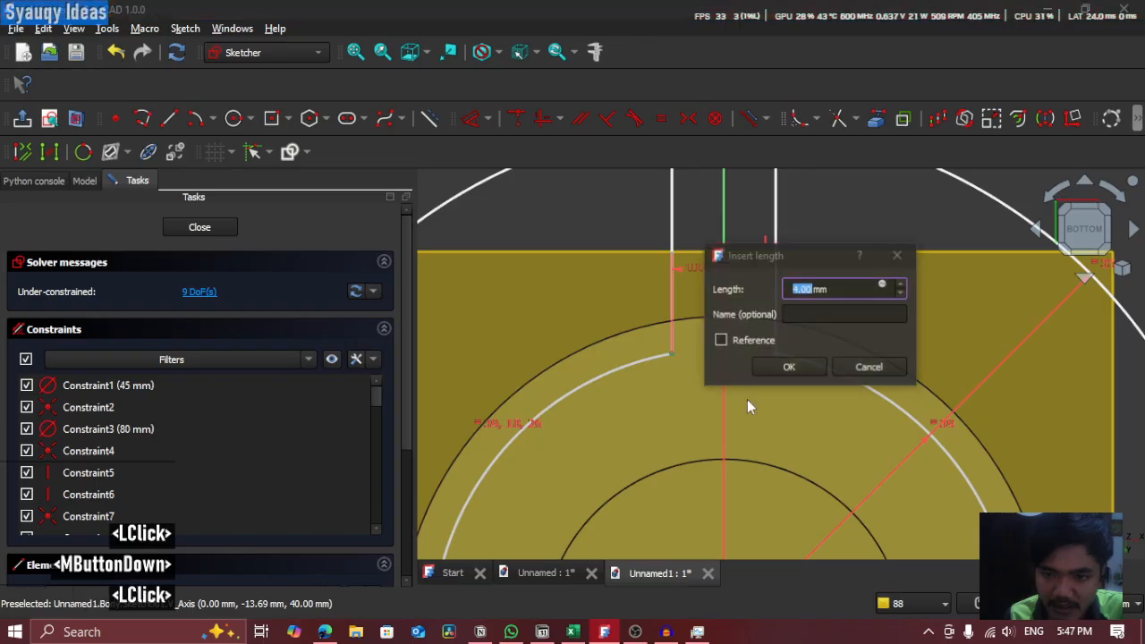
pyautogui.click(788, 369)
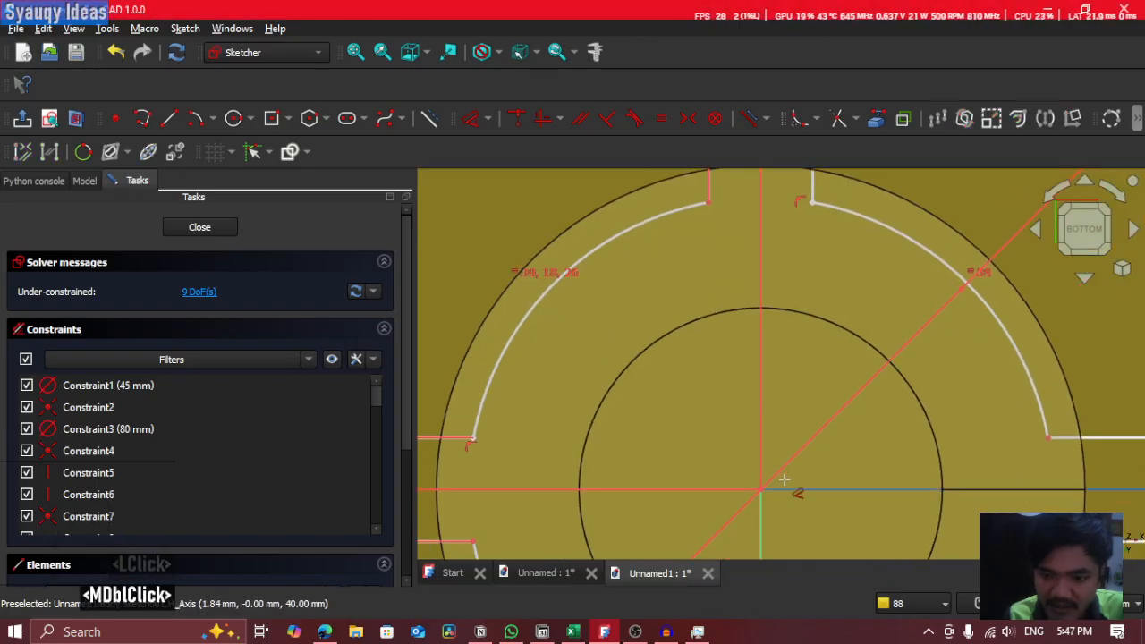
pyautogui.click(763, 493)
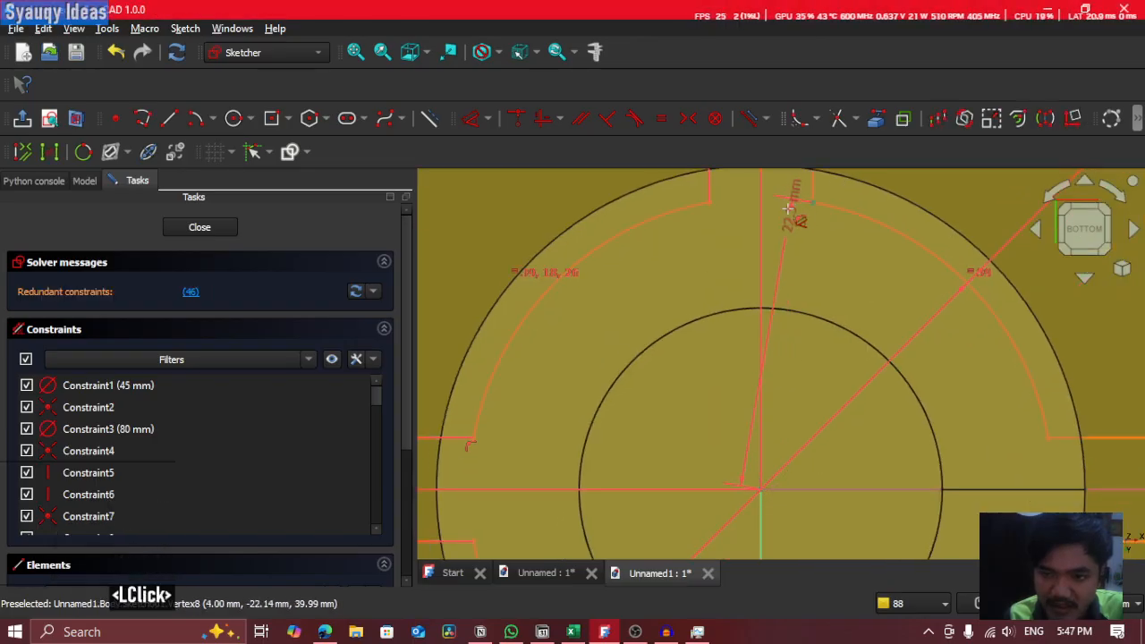
pyautogui.moveTo(787, 209); pyautogui.dragTo(757, 404, button='middle')
pyautogui.click(723, 447)
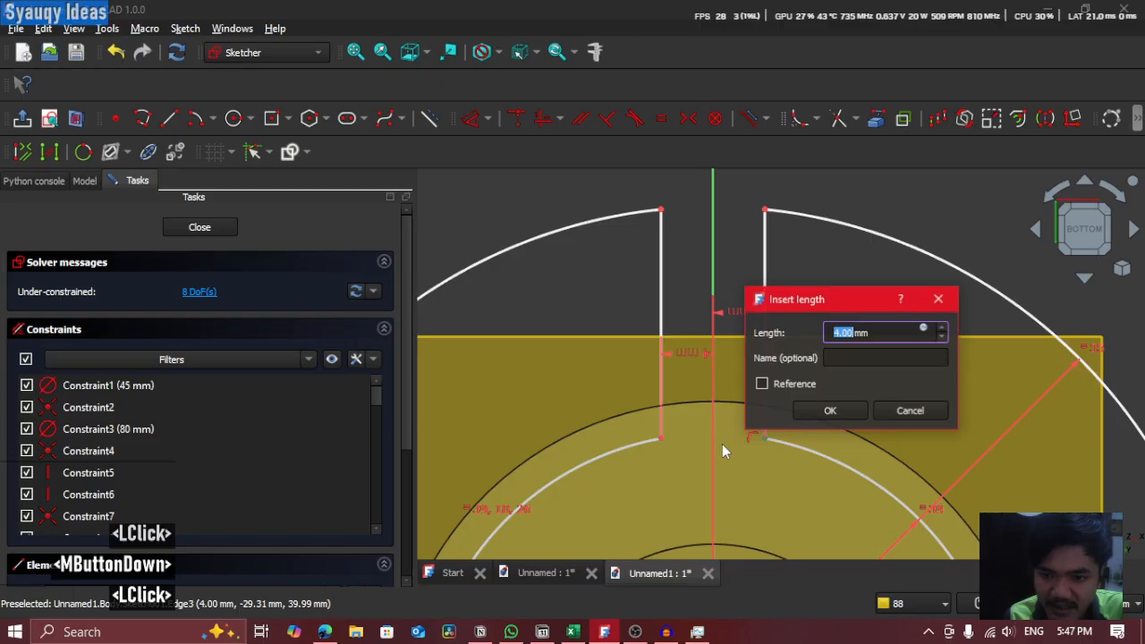
pyautogui.click(823, 409)
# Step: Constrain both horizontal edges of the right arm 4 mm vertically from the origin, one above and one below
pyautogui.moveTo(821, 538); pyautogui.dragTo(736, 122, button='middle')
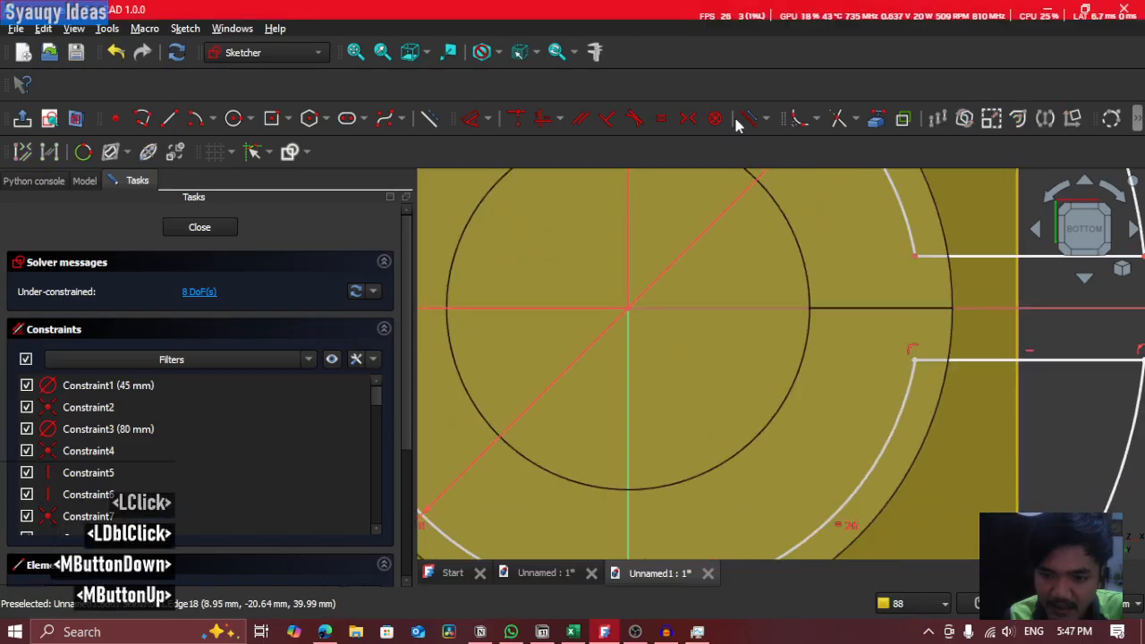
pyautogui.click(793, 292)
pyautogui.click(917, 254)
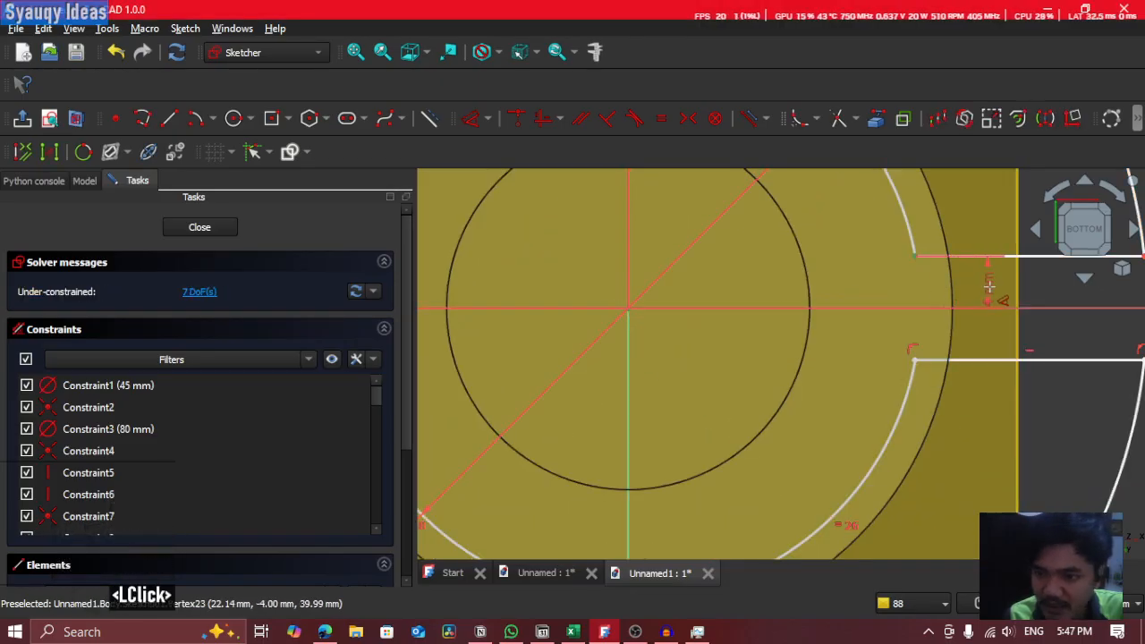
pyautogui.click(989, 286)
pyautogui.click(1009, 391)
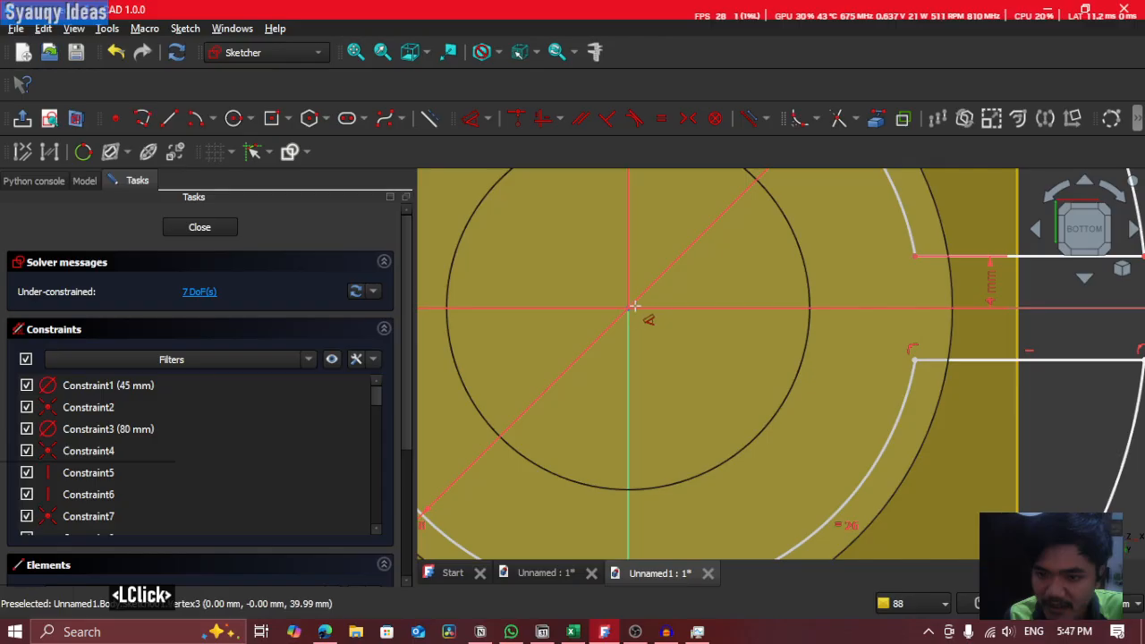
pyautogui.click(634, 306)
pyautogui.click(956, 345)
pyautogui.click(975, 332)
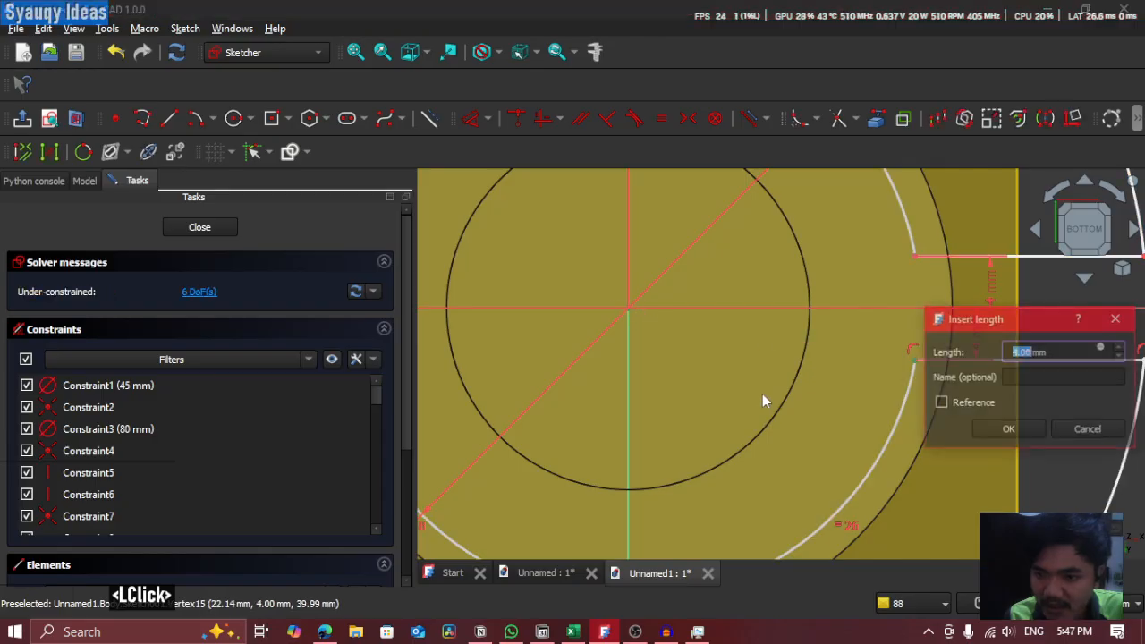
pyautogui.click(1004, 427)
# Step: Constrain both vertical edges of the lower arm 4 mm horizontally from the origin, one on each side
pyautogui.moveTo(803, 442); pyautogui.dragTo(893, 363, button='middle')
pyautogui.scroll(-1, 886, 364)
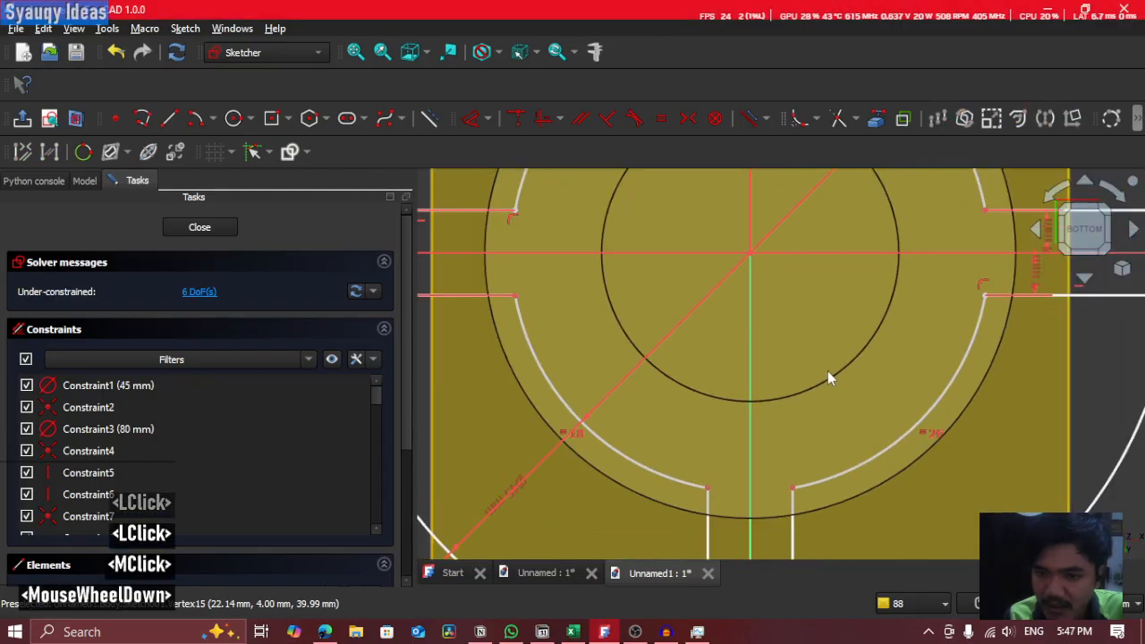
pyautogui.click(752, 255)
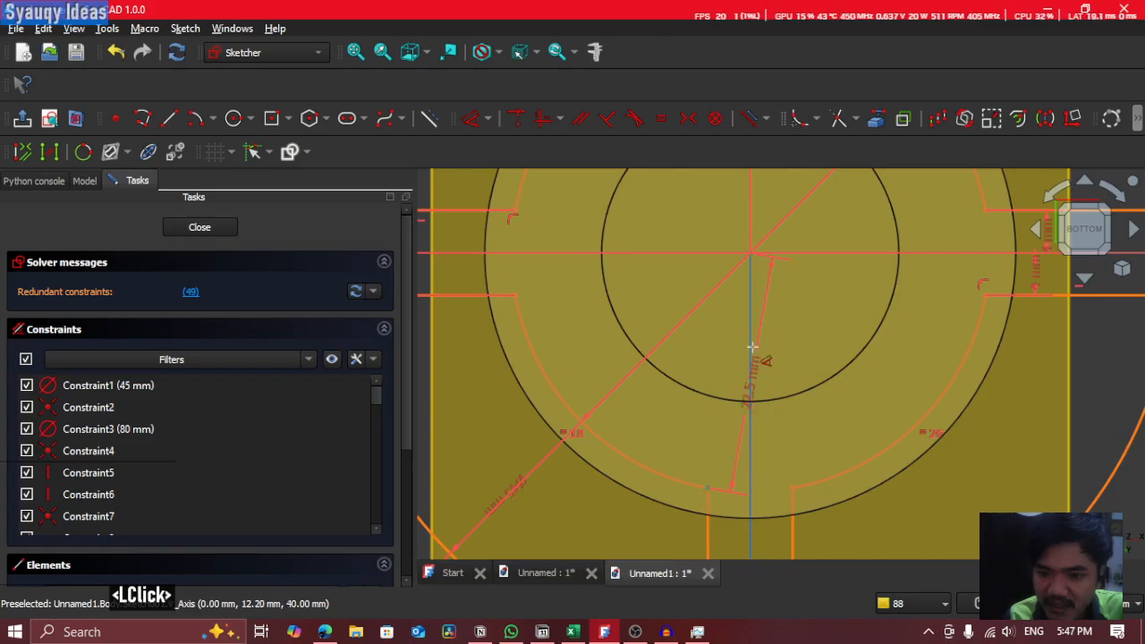
pyautogui.click(725, 522)
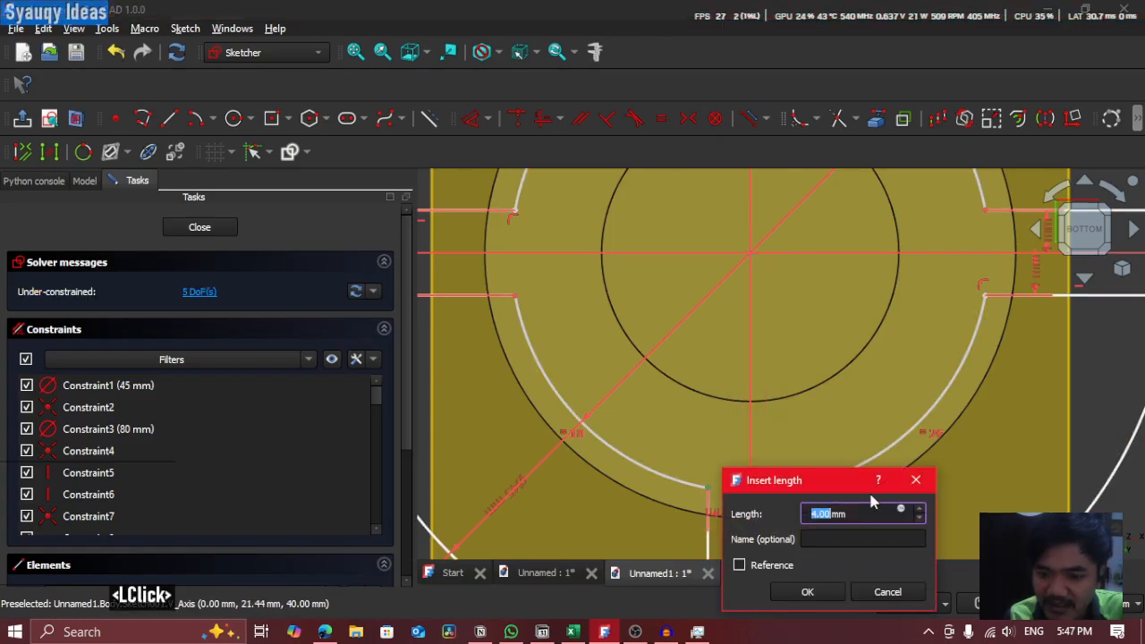
pyautogui.write('4')
pyautogui.click(808, 593)
pyautogui.click(752, 255)
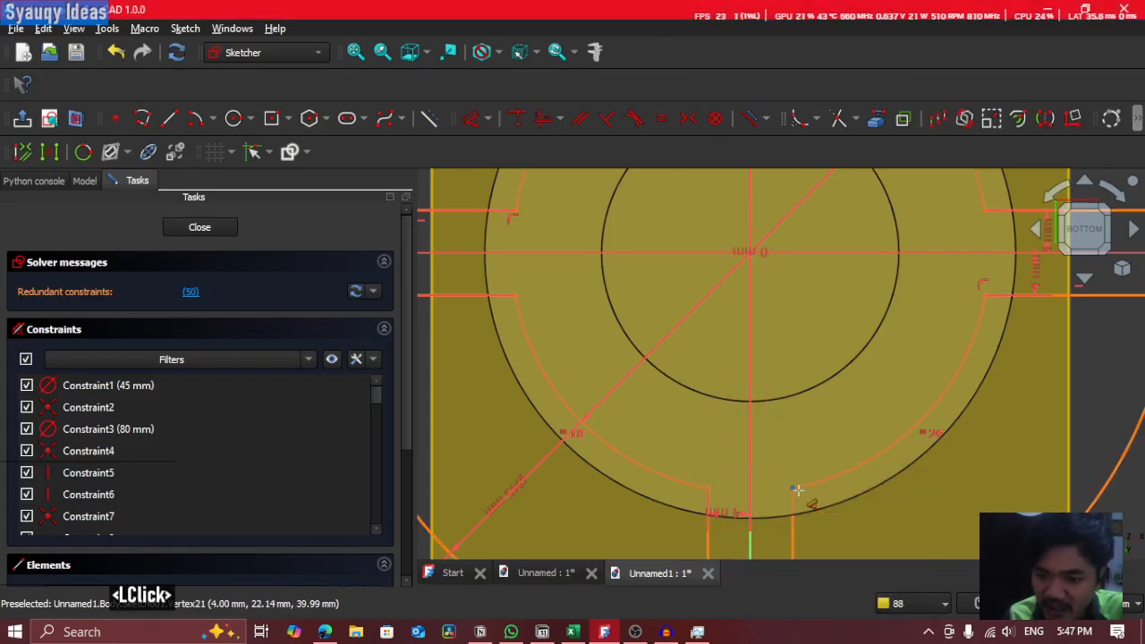
pyautogui.click(760, 513)
pyautogui.moveTo(772, 525); pyautogui.dragTo(821, 344, button='middle')
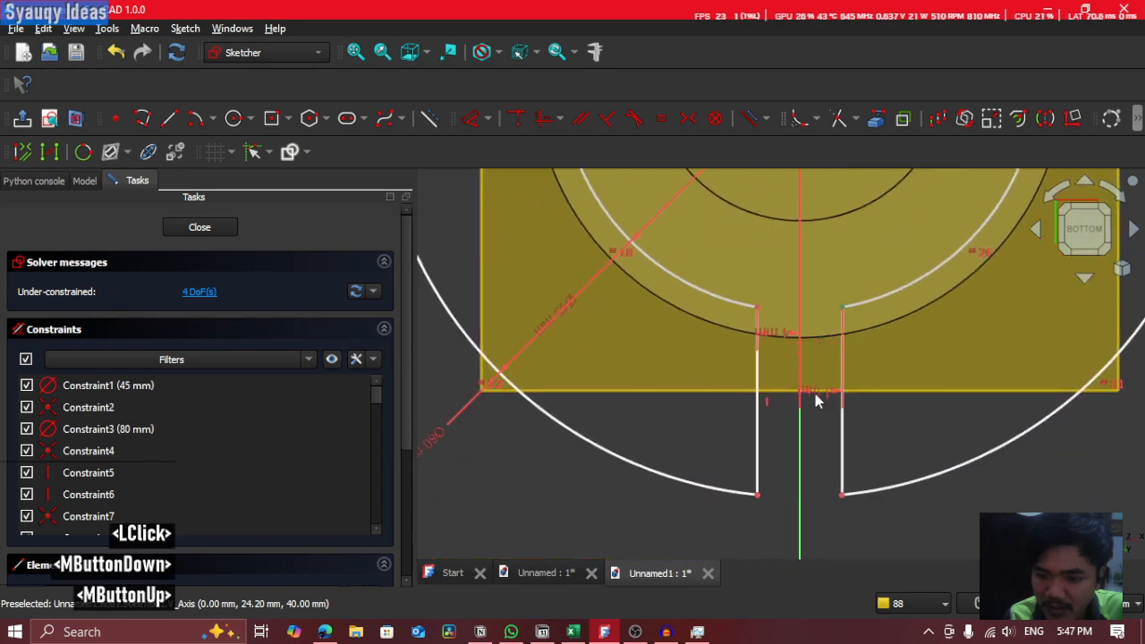
pyautogui.click(817, 397)
pyautogui.click(927, 491)
# Step: Examine the dimensioned gaps and the four profiles around the whole sketch
pyautogui.middleClick(838, 412)
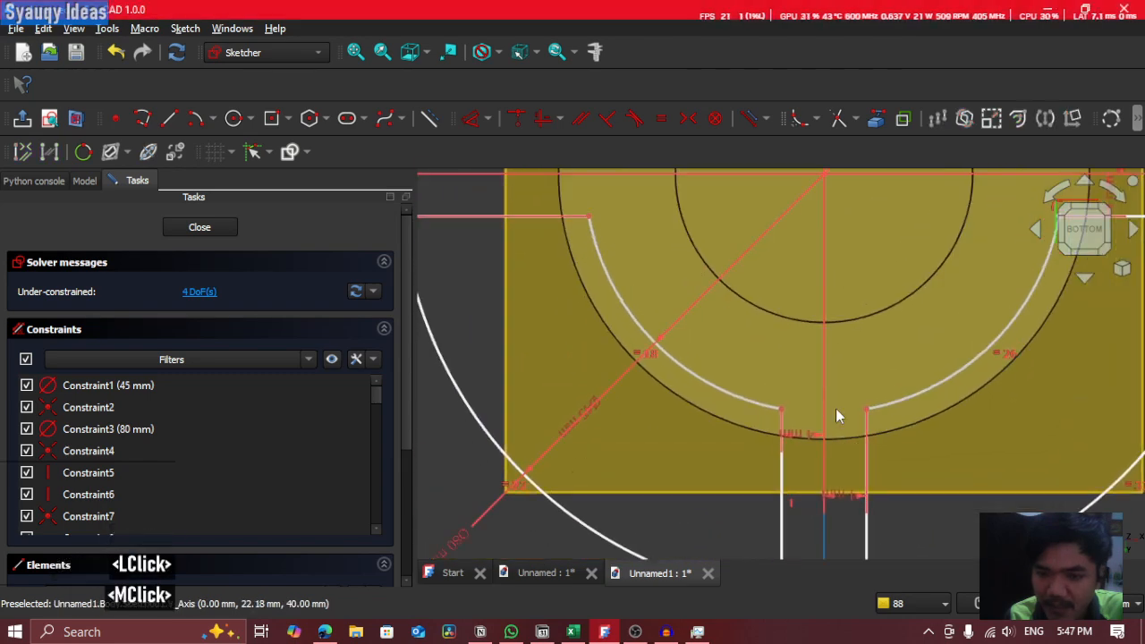
pyautogui.scroll(-2, 808, 350)
pyautogui.middleClick(807, 350)
pyautogui.moveTo(590, 295); pyautogui.dragTo(646, 366, button='middle')
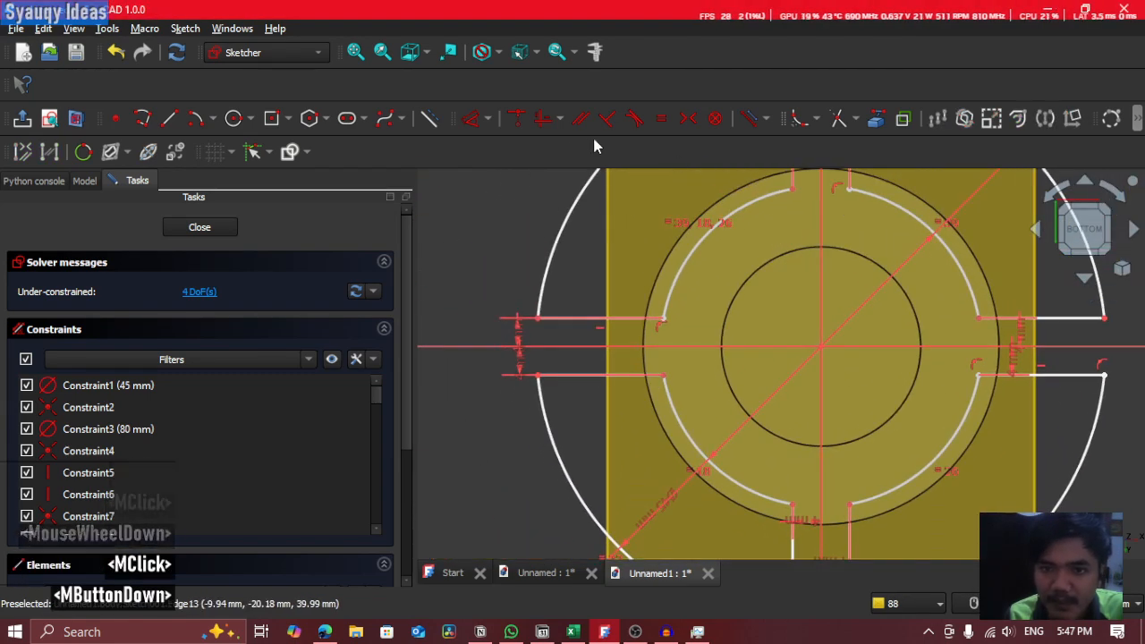
pyautogui.moveTo(683, 214); pyautogui.dragTo(588, 298, button='middle')
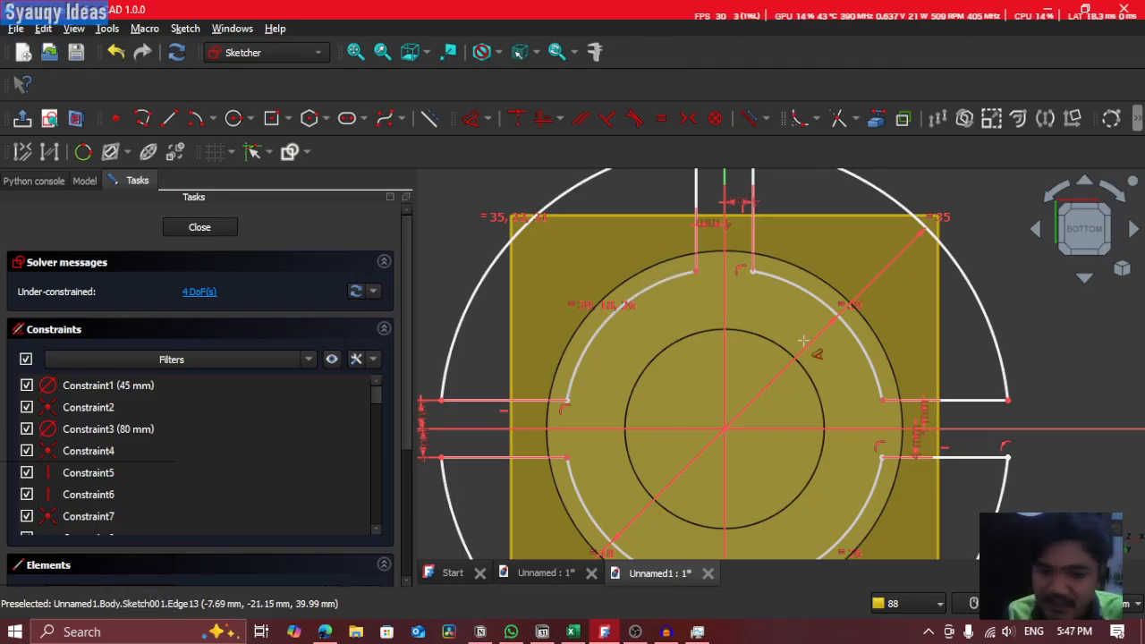
pyautogui.moveTo(804, 341); pyautogui.dragTo(750, 309, button='middle')
pyautogui.moveTo(670, 294); pyautogui.dragTo(768, 336, button='middle')
pyautogui.moveTo(790, 215); pyautogui.dragTo(739, 268, button='middle')
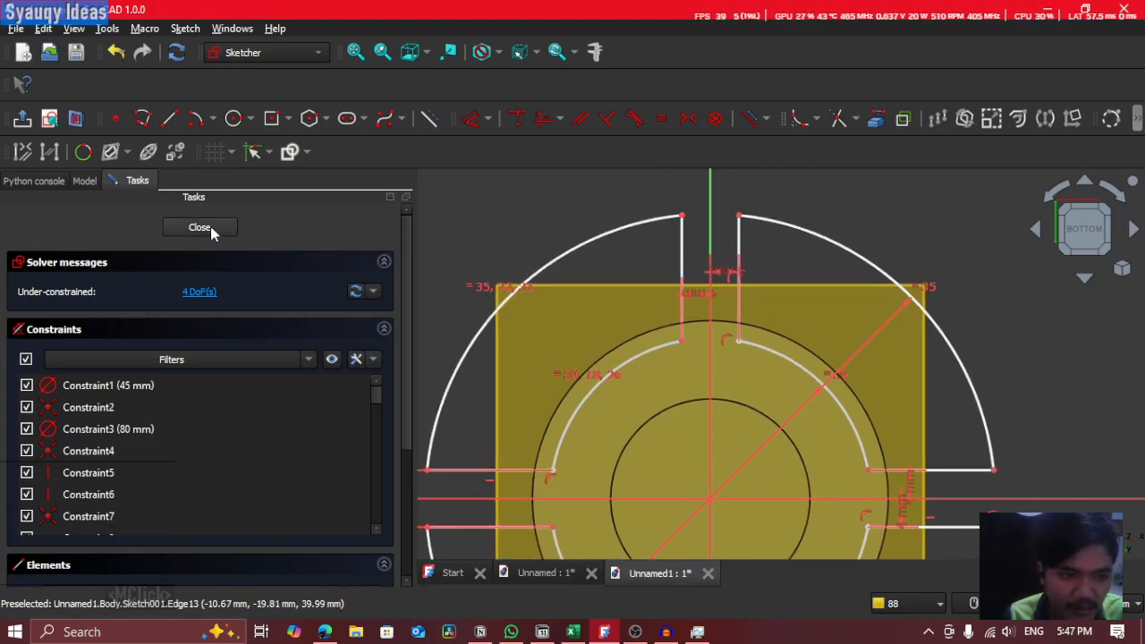
# Step: Close the slot sketch and start a Pocket cut from its four profiles
pyautogui.moveTo(755, 435); pyautogui.dragTo(801, 360, button='middle')
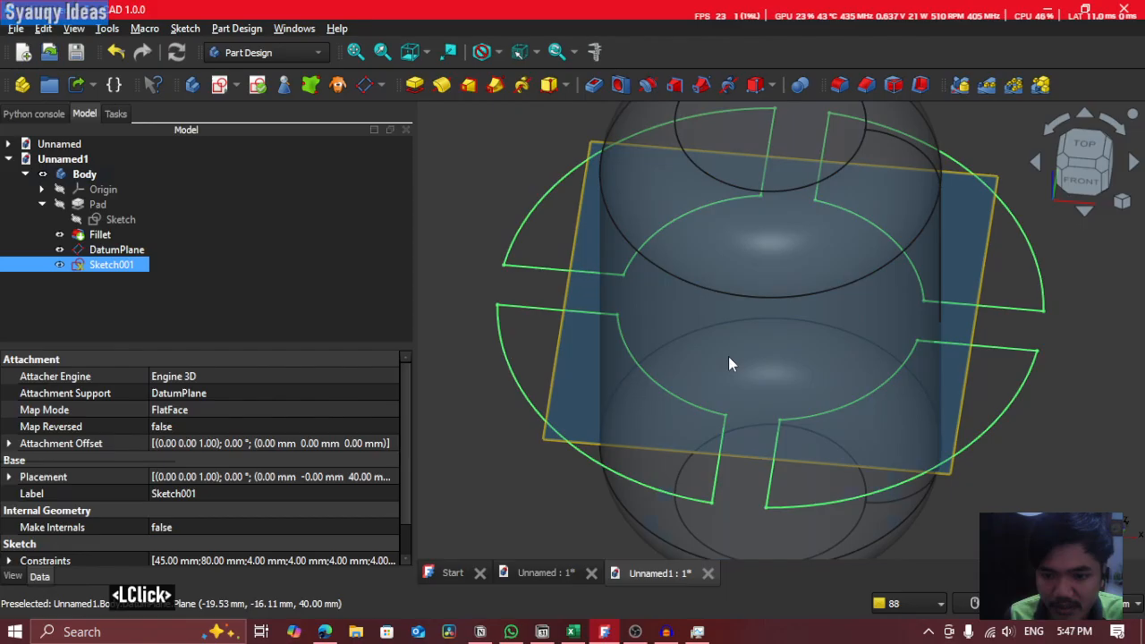
pyautogui.scroll(-1, 531, 310)
pyautogui.moveTo(531, 309); pyautogui.dragTo(467, 337, button='middle')
pyautogui.scroll(1, 467, 338)
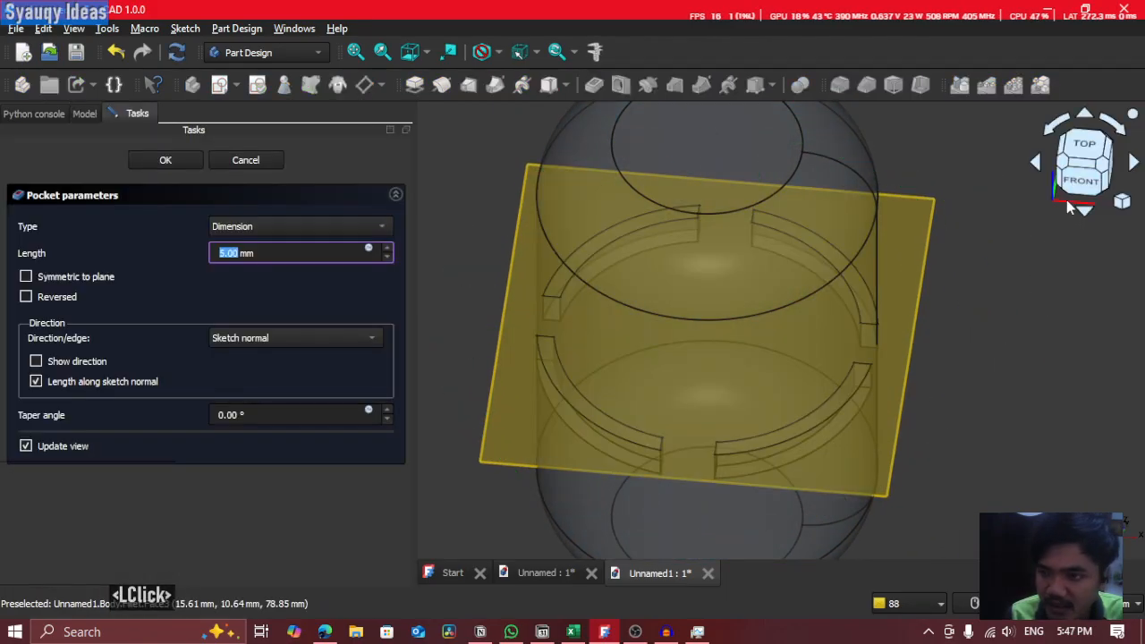
# Step: Make the pocket symmetric to the sketch plane with a length of 4 mm, checking the cut from the front
pyautogui.click(1082, 182)
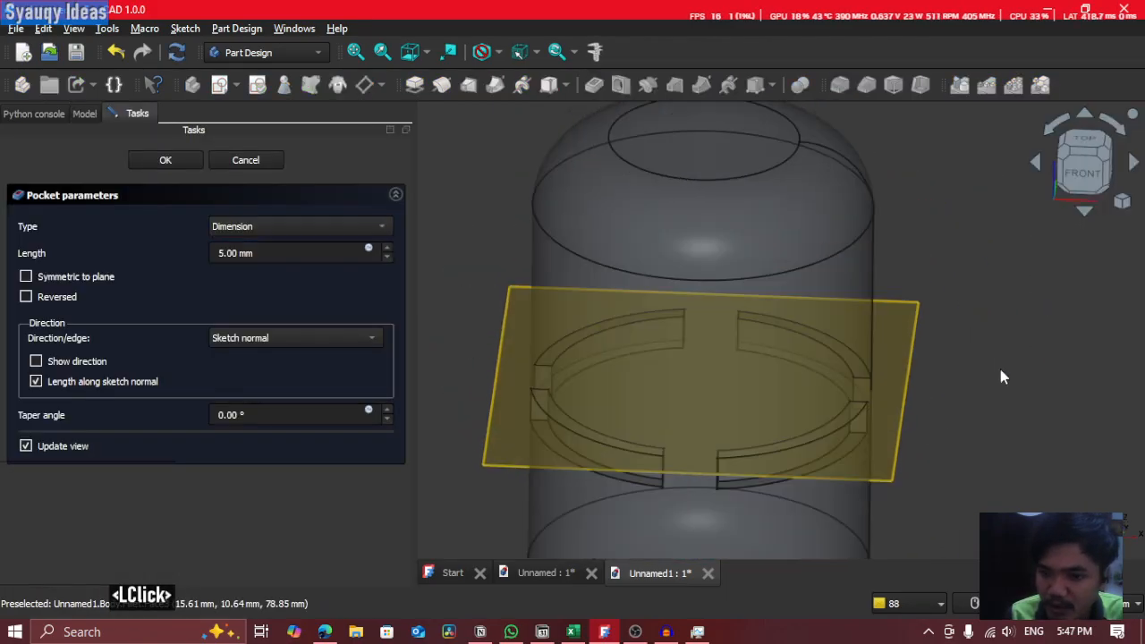
pyautogui.moveTo(933, 471); pyautogui.dragTo(967, 444, button='middle')
pyautogui.scroll(1, 784, 458)
pyautogui.moveTo(737, 460); pyautogui.dragTo(682, 372, button='middle')
pyautogui.moveTo(564, 391); pyautogui.dragTo(680, 317, button='middle')
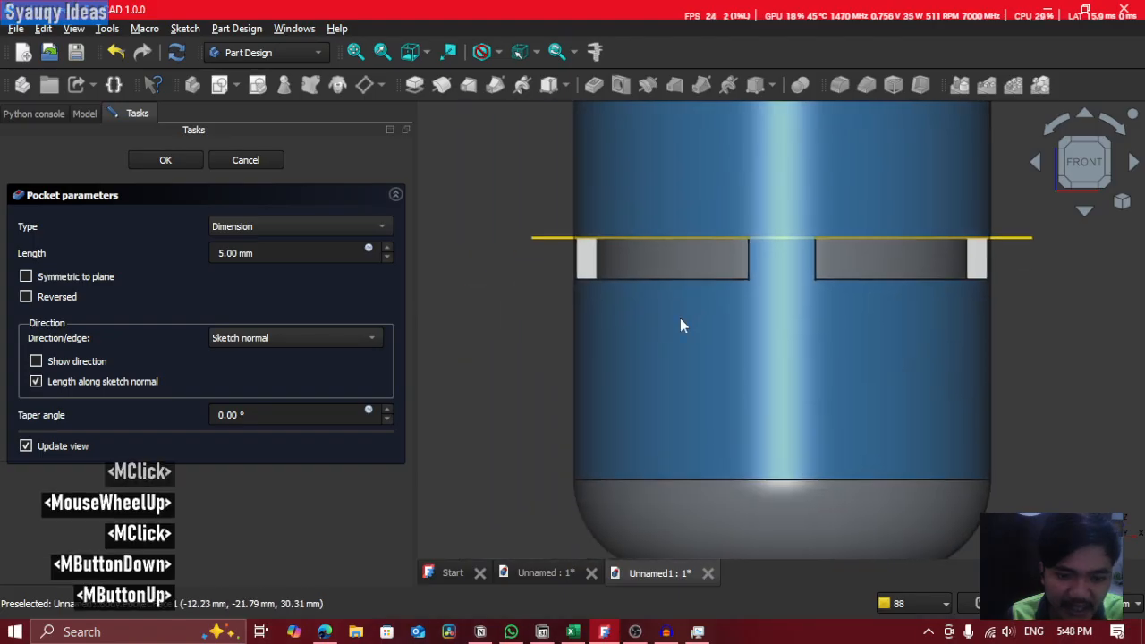
pyautogui.moveTo(763, 300); pyautogui.dragTo(663, 335, button='middle')
pyautogui.click(26, 276)
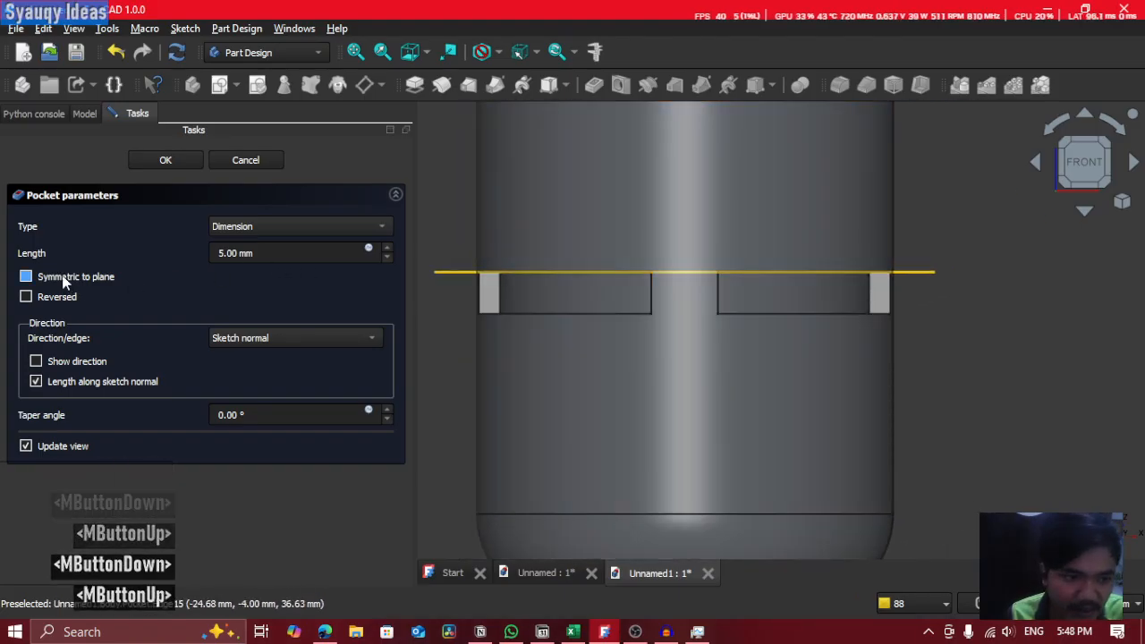
pyautogui.moveTo(225, 254); pyautogui.dragTo(203, 228)
pyautogui.write('4')
pyautogui.click(191, 223)
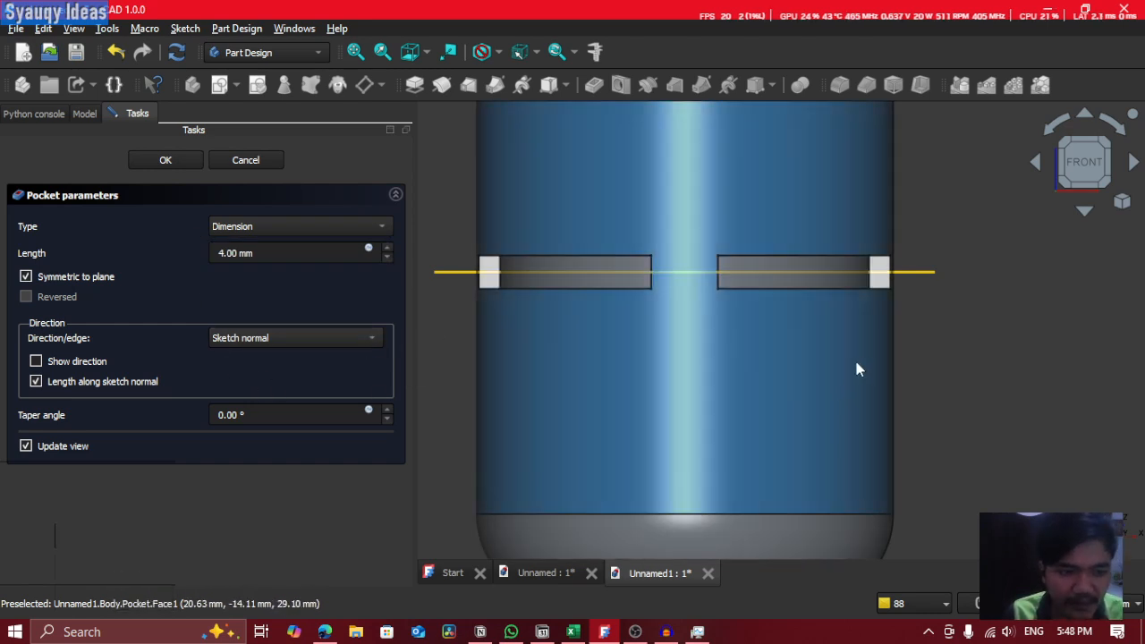
pyautogui.moveTo(850, 358)
pyautogui.keyDown('shift'); pyautogui.mouseDown(button='middle')
pyautogui.moveTo(787, 391)
pyautogui.moveTo(550, 299)
pyautogui.mouseUp(button='middle'); pyautogui.keyUp('shift')
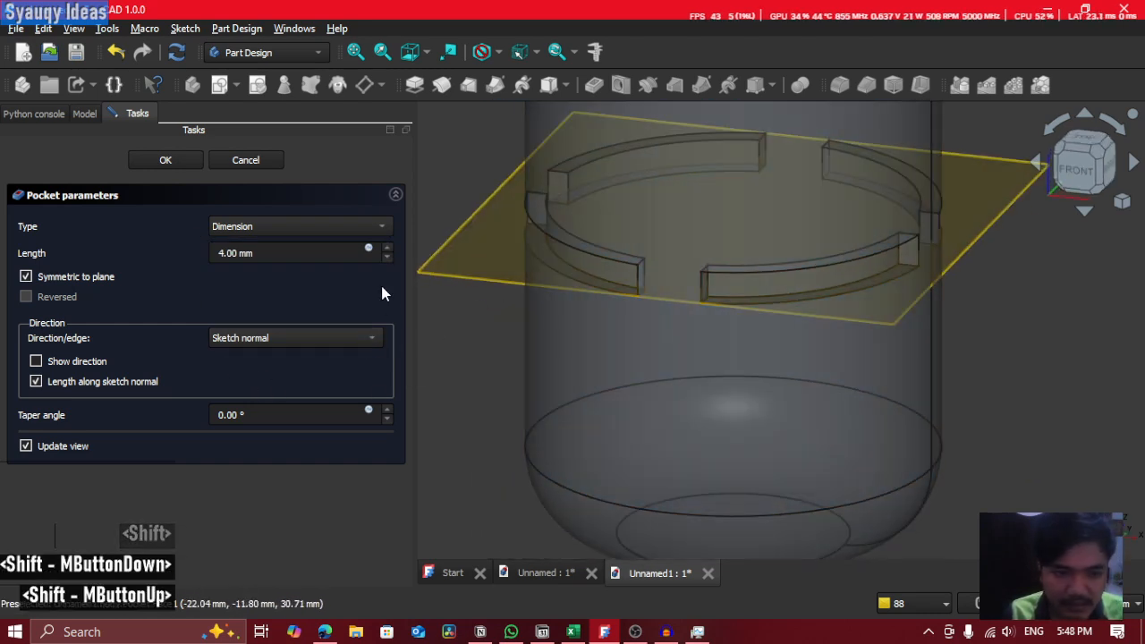
# Step: Accept the symmetric pocket and start a linear pattern set to transform tool shapes
pyautogui.click(166, 161)
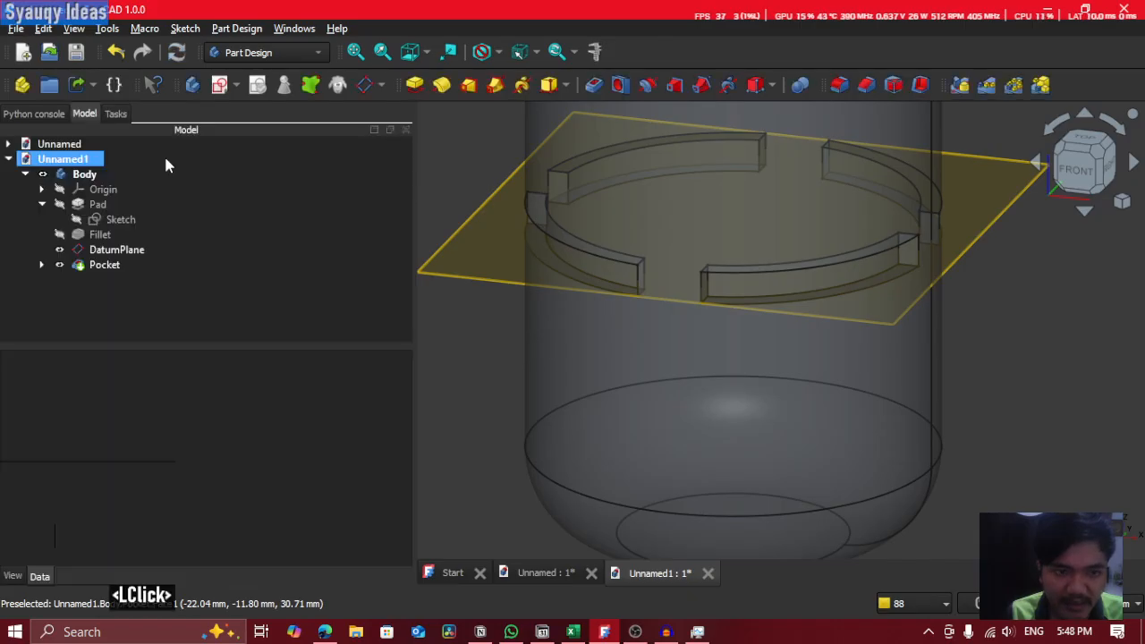
pyautogui.moveTo(1081, 250); pyautogui.dragTo(1063, 280, button='middle')
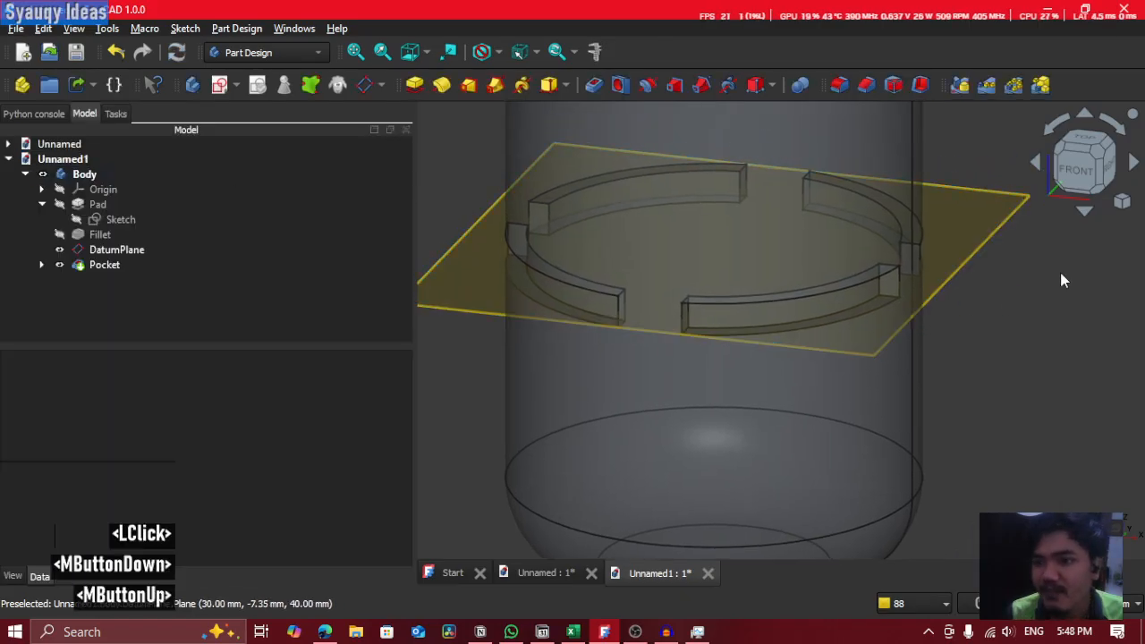
pyautogui.click(986, 85)
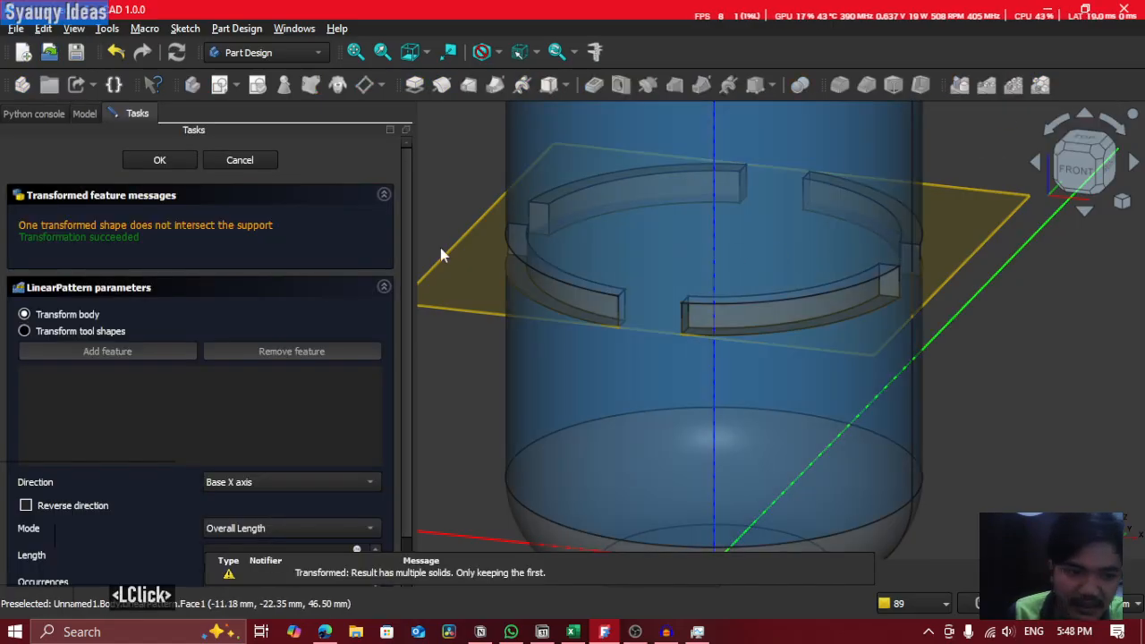
pyautogui.click(49, 335)
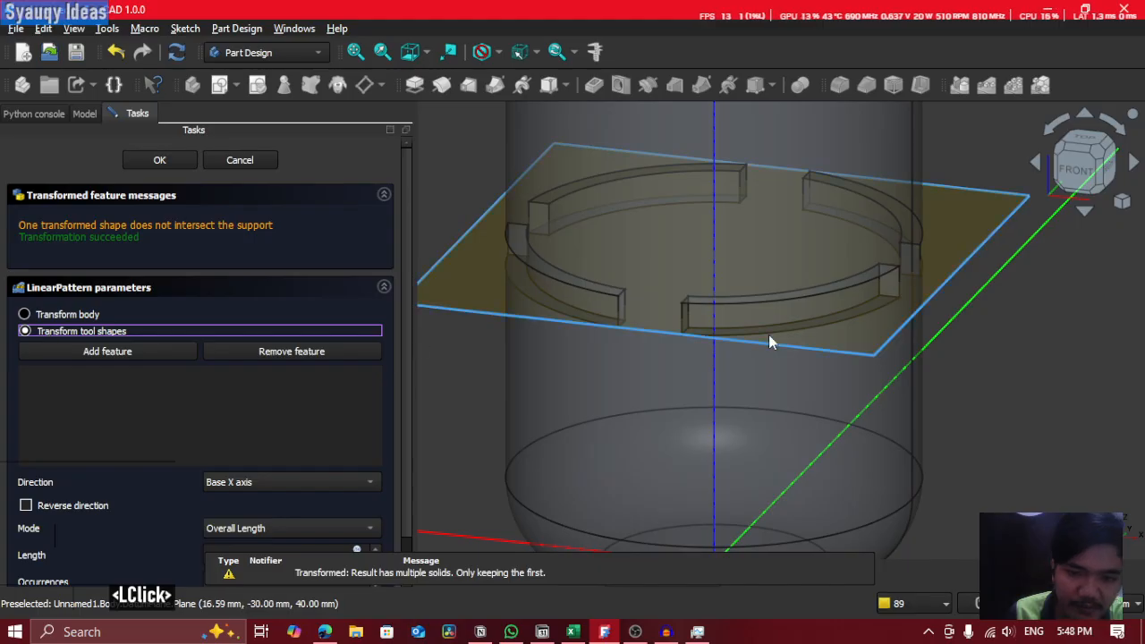
pyautogui.click(63, 317)
pyautogui.scroll(-1, 68, 332)
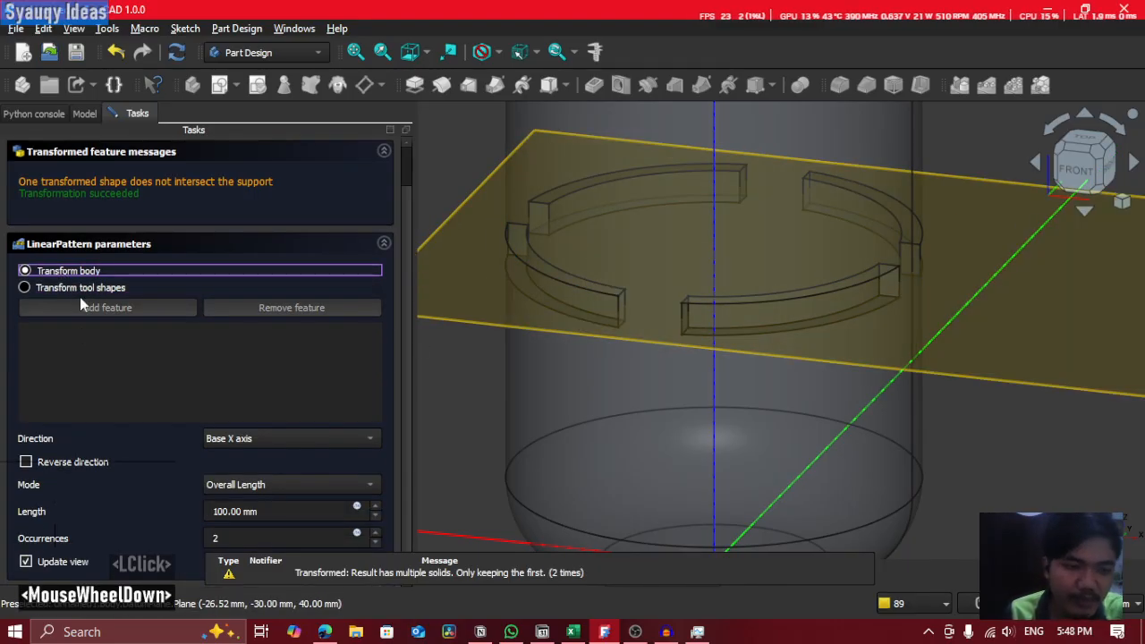
pyautogui.click(114, 289)
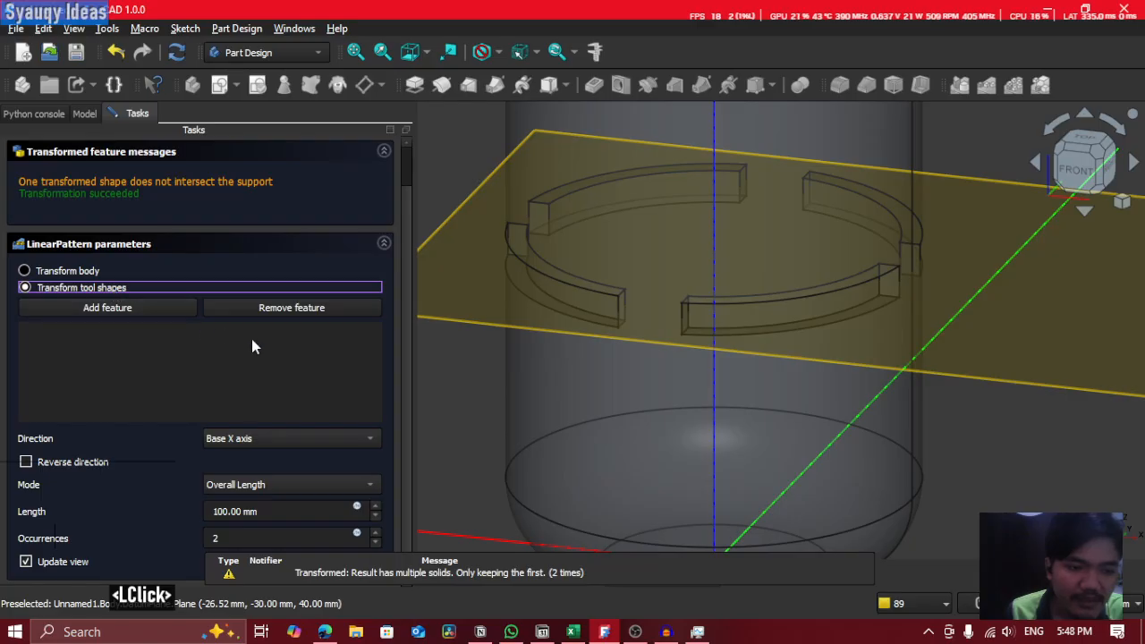
# Step: Add the arc-groove Pocket to the linear pattern as its feature by picking one of the groove's end faces
pyautogui.scroll(-3, 251, 340)
pyautogui.scroll(2, 559, 327)
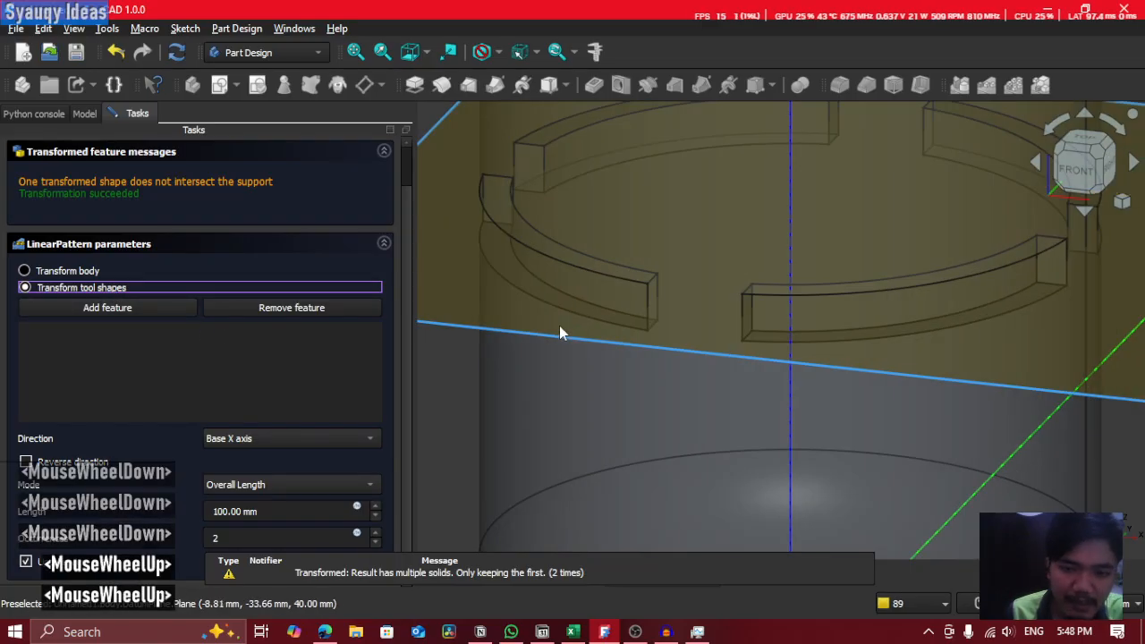
pyautogui.keyDown('shift'); pyautogui.moveTo(683, 326); pyautogui.dragTo(654, 340, button='middle'); pyautogui.keyUp('shift')
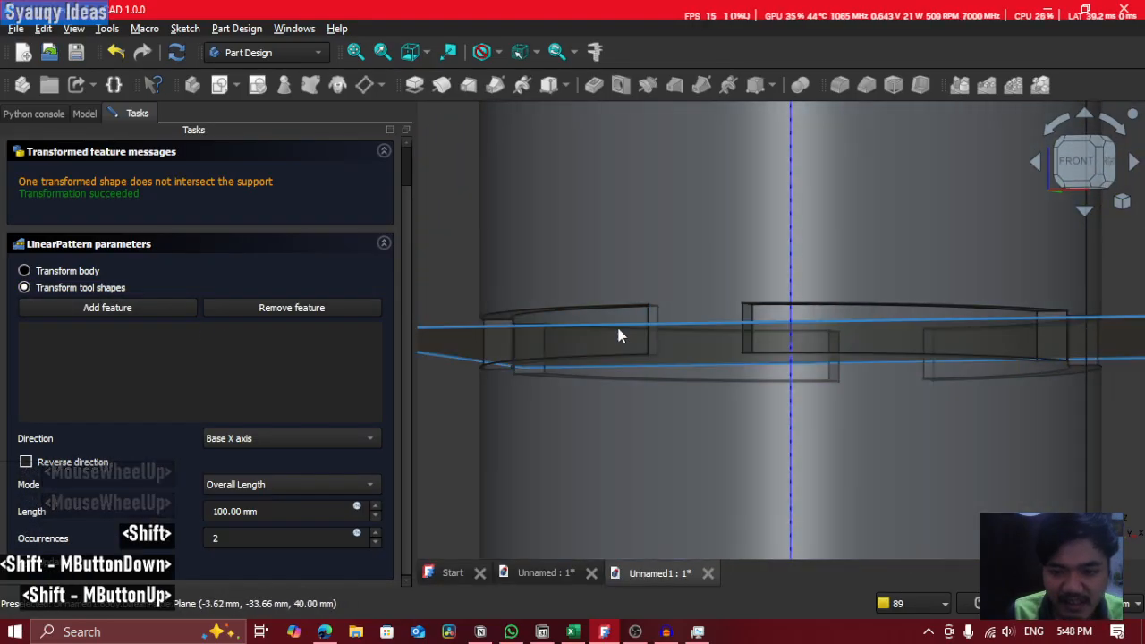
pyautogui.scroll(4, 223, 340)
pyautogui.scroll(-2, 560, 291)
pyautogui.keyDown('shift'); pyautogui.moveTo(560, 291); pyautogui.dragTo(481, 315, button='middle'); pyautogui.keyUp('shift')
pyautogui.scroll(1, 519, 305)
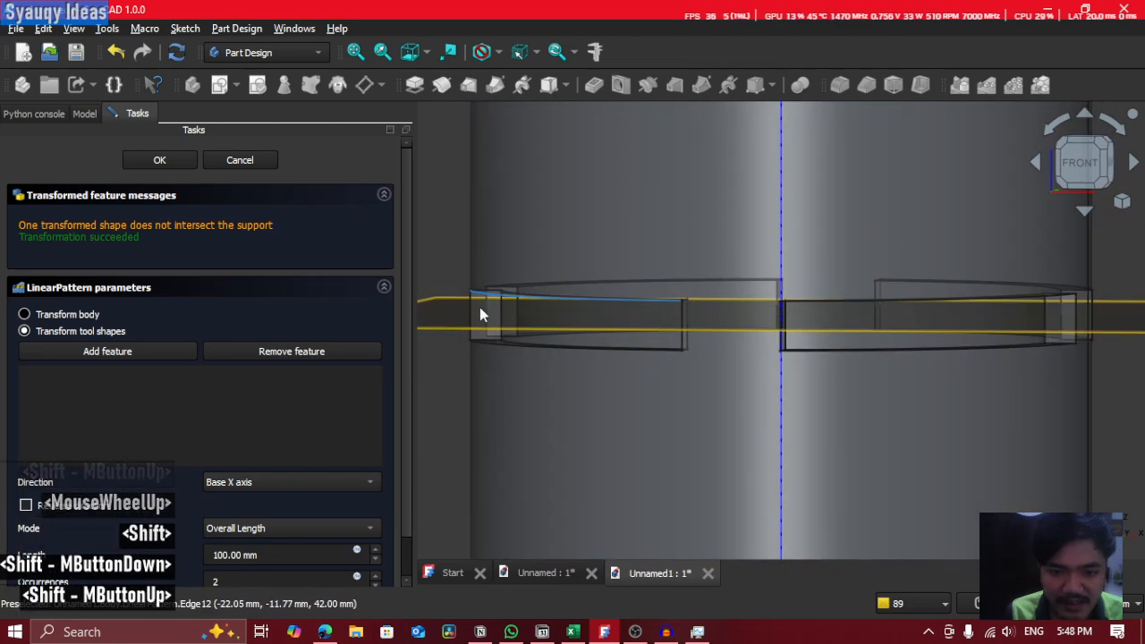
pyautogui.click(481, 313)
pyautogui.click(184, 355)
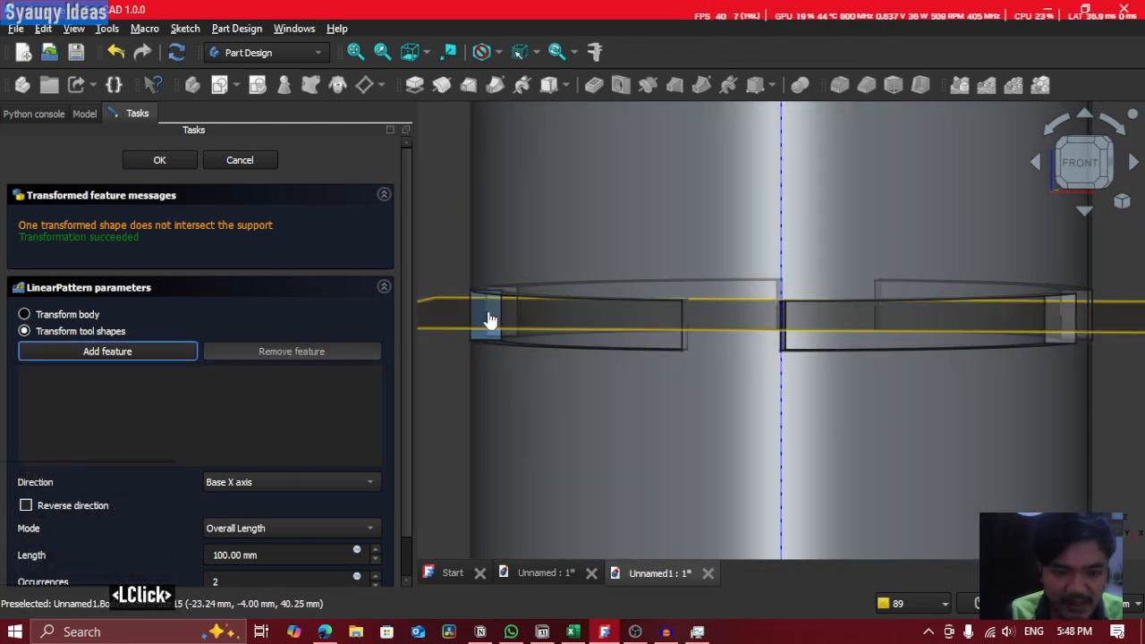
pyautogui.click(490, 320)
pyautogui.scroll(-1, 724, 392)
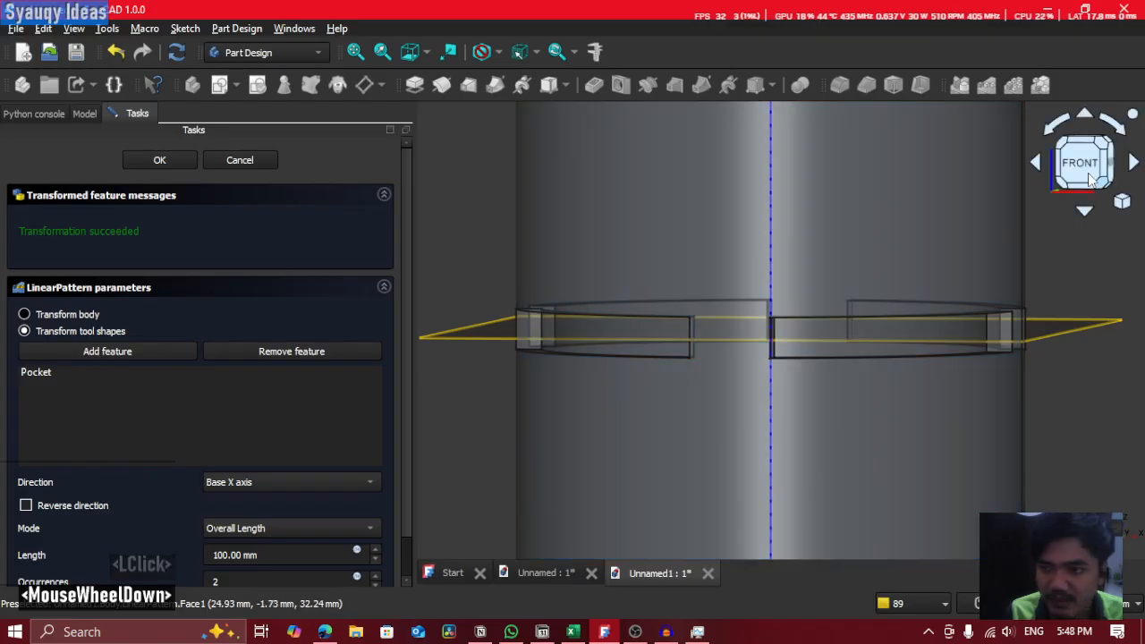
# Step: Set the pattern direction to the Base Z axis and view the whole part from the front
pyautogui.scroll(-5, 956, 320)
pyautogui.keyDown('shift'); pyautogui.moveTo(956, 320); pyautogui.dragTo(701, 474, button='middle'); pyautogui.keyUp('shift')
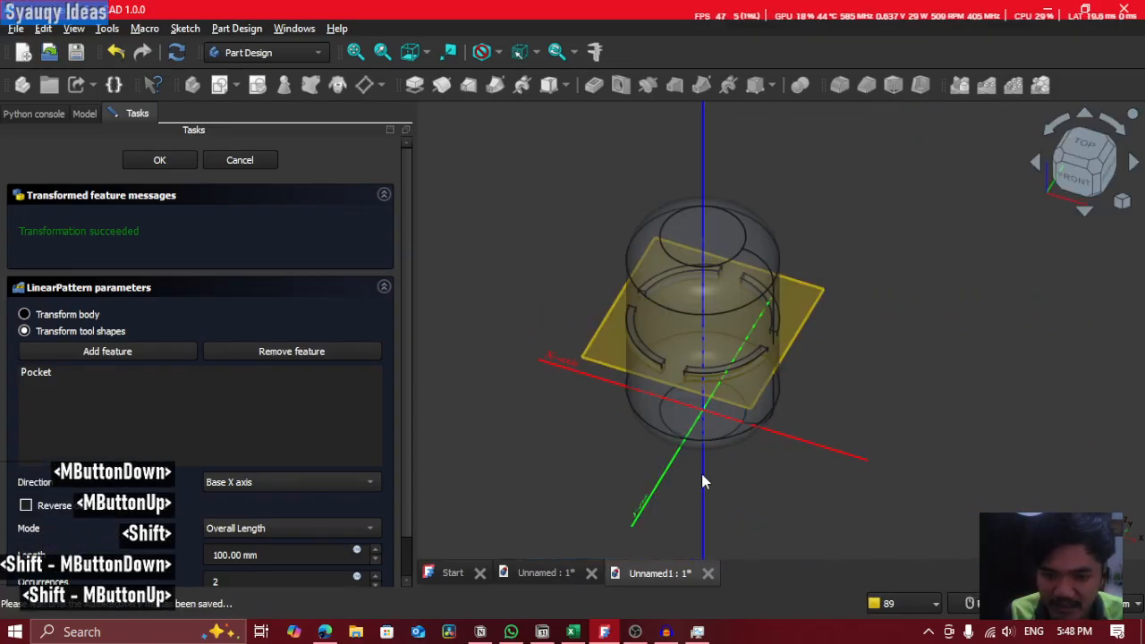
pyautogui.click(262, 490)
pyautogui.click(293, 516)
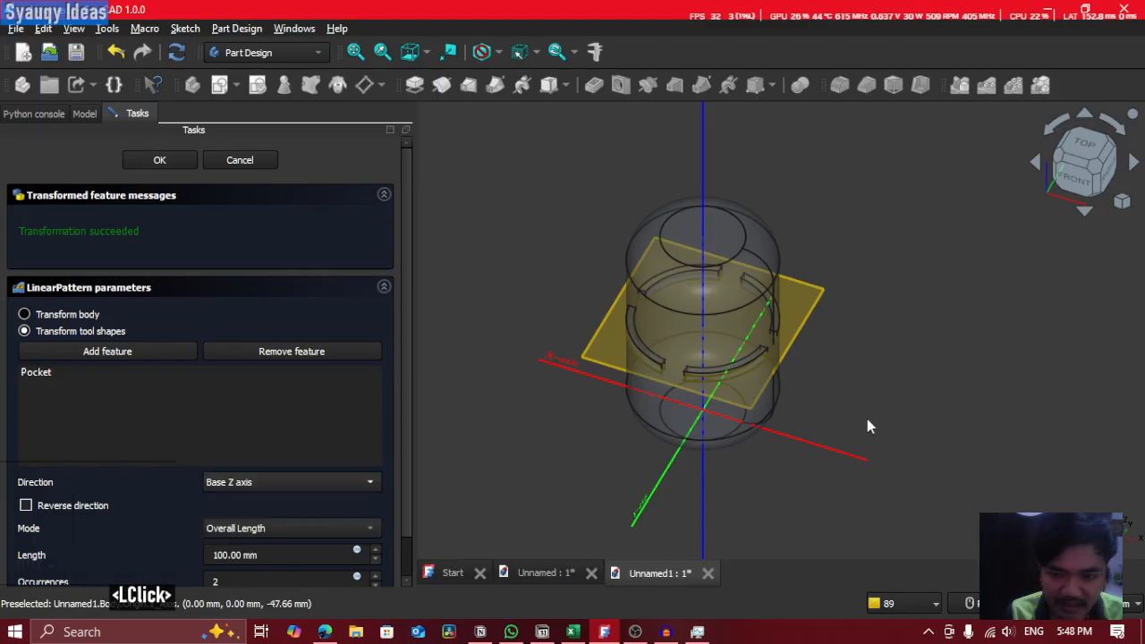
pyautogui.press('1')
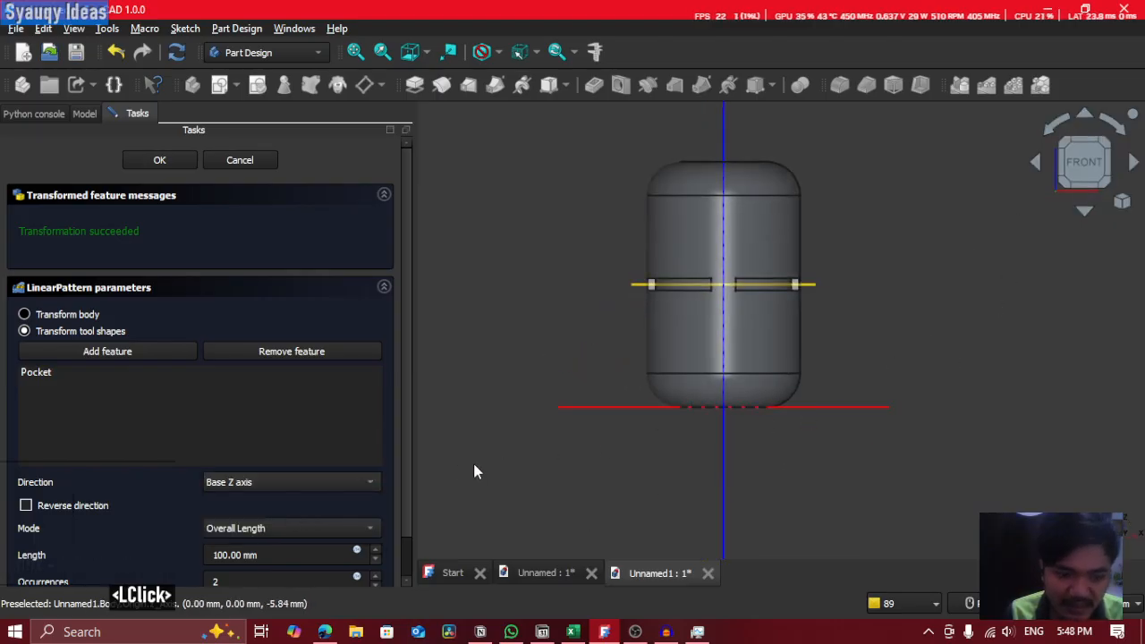
pyautogui.scroll(5, 702, 407)
pyautogui.moveTo(921, 269); pyautogui.dragTo(876, 331, button='middle')
pyautogui.scroll(-3, 400, 419)
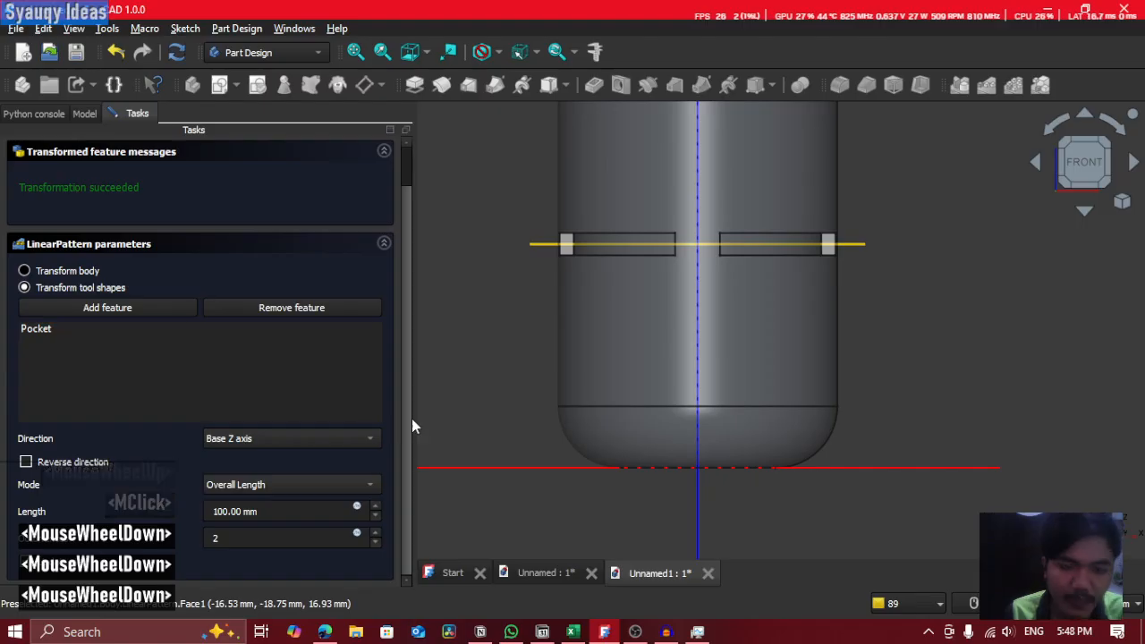
pyautogui.moveTo(788, 205); pyautogui.dragTo(756, 298, button='middle')
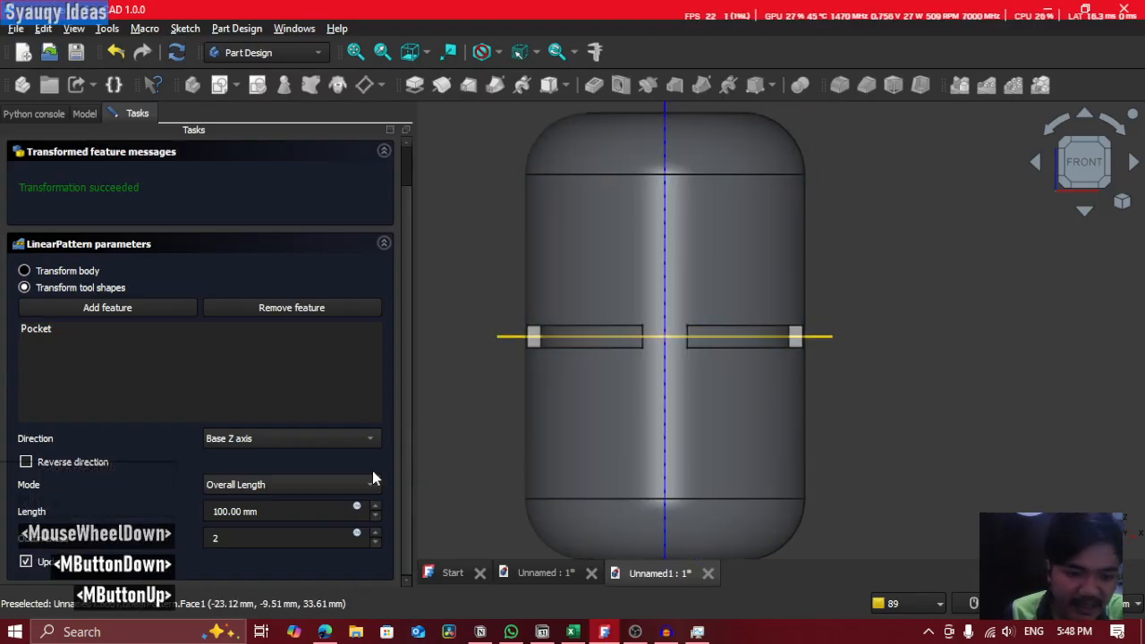
# Step: Set the linear pattern's overall length to 8 mm
pyautogui.click(205, 512)
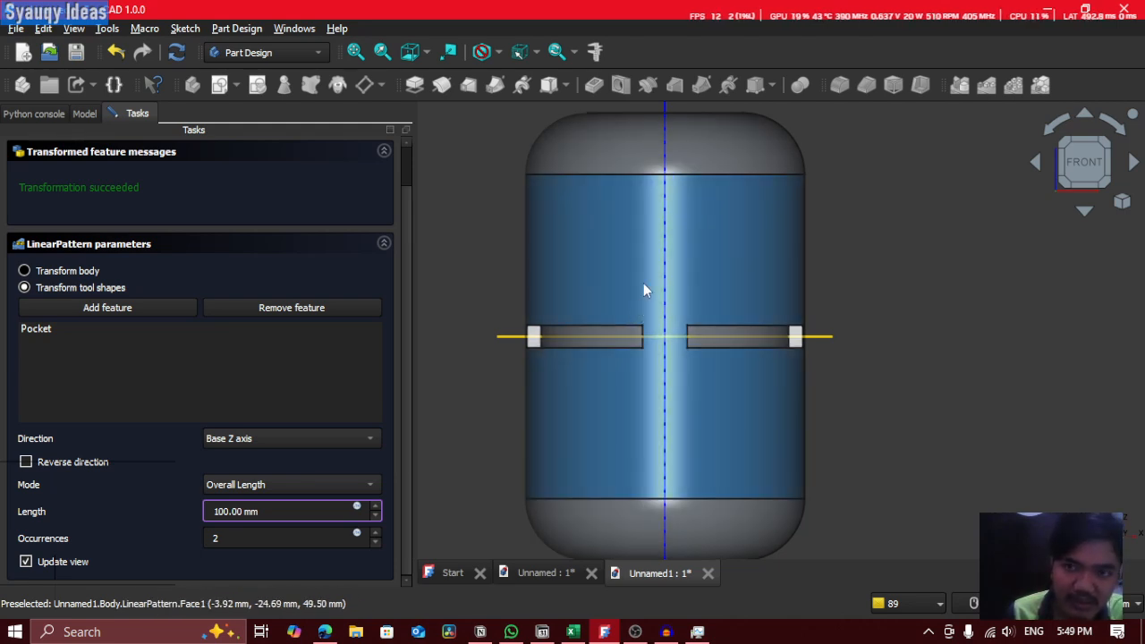
pyautogui.doubleClick(244, 511)
pyautogui.write('8')
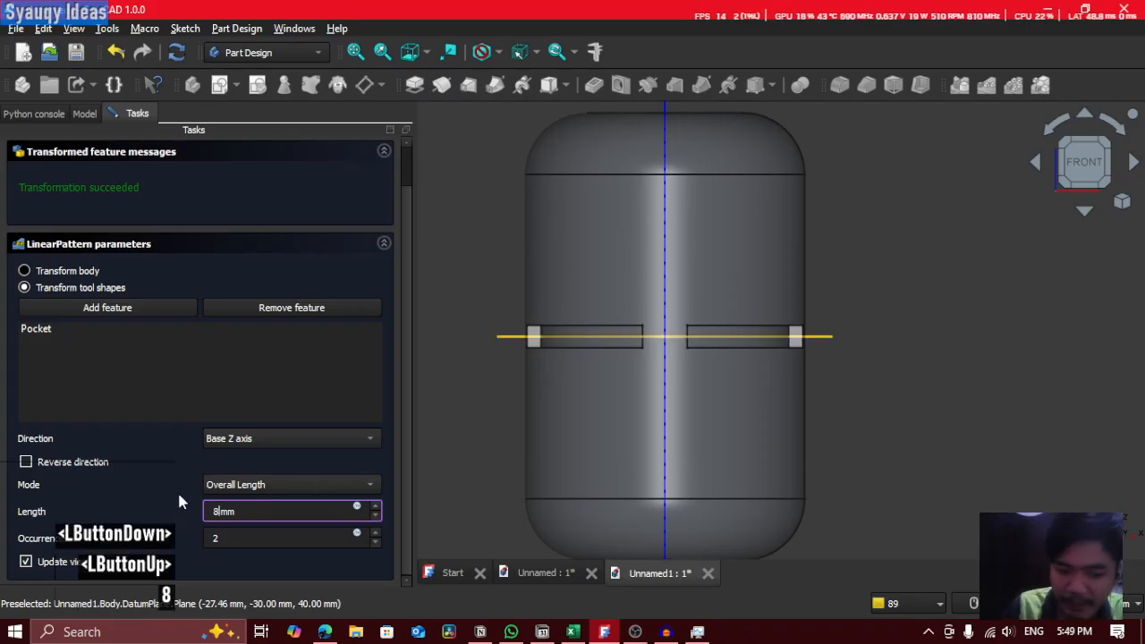
pyautogui.click(283, 542)
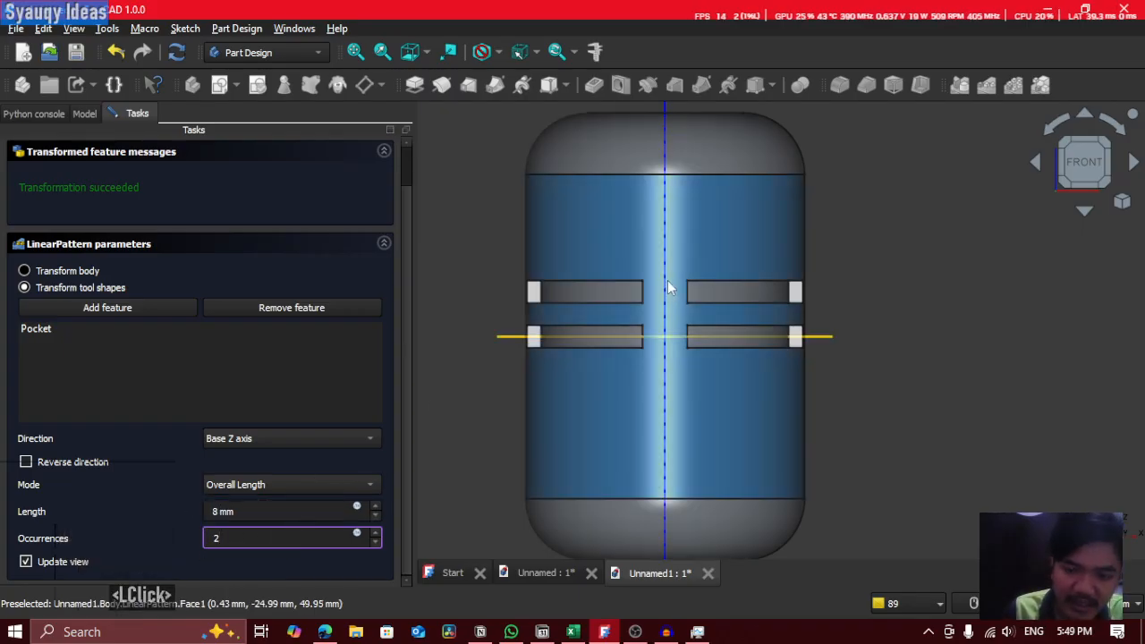
# Step: Change the linear pattern to 3 occurrences over an overall length of 16 mm
pyautogui.moveTo(237, 535); pyautogui.dragTo(184, 537)
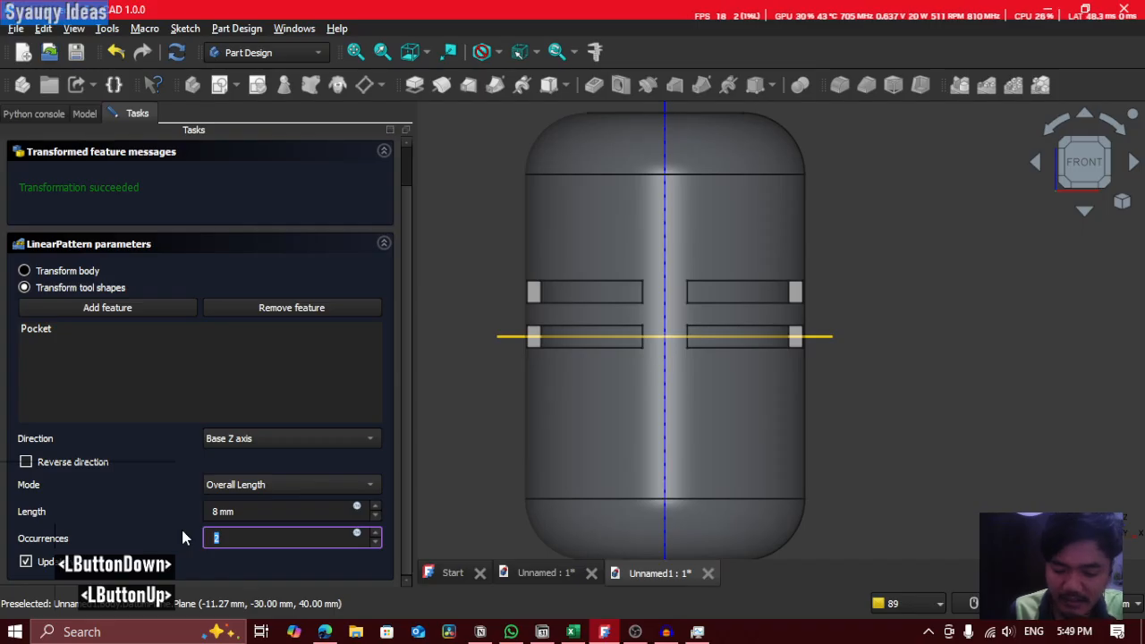
pyautogui.press('BackSpace')
pyautogui.write('3')
pyautogui.moveTo(238, 511); pyautogui.dragTo(201, 512)
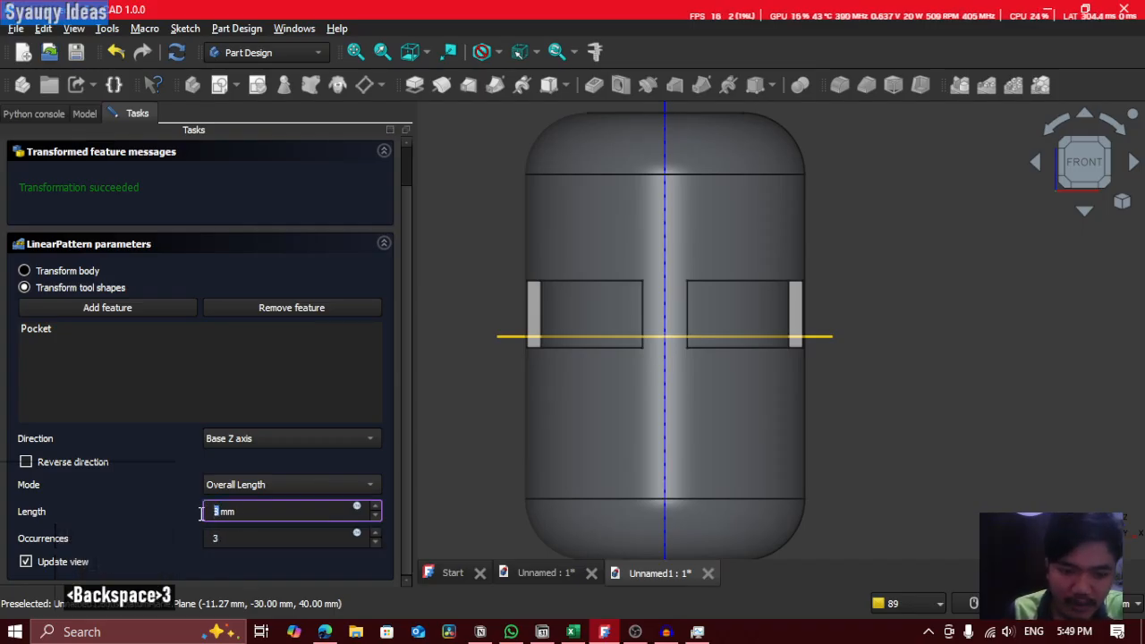
pyautogui.write('16')
# Step: Set the linear pattern to 4 occurrences and try an overall length of 20 mm
pyautogui.click(252, 534)
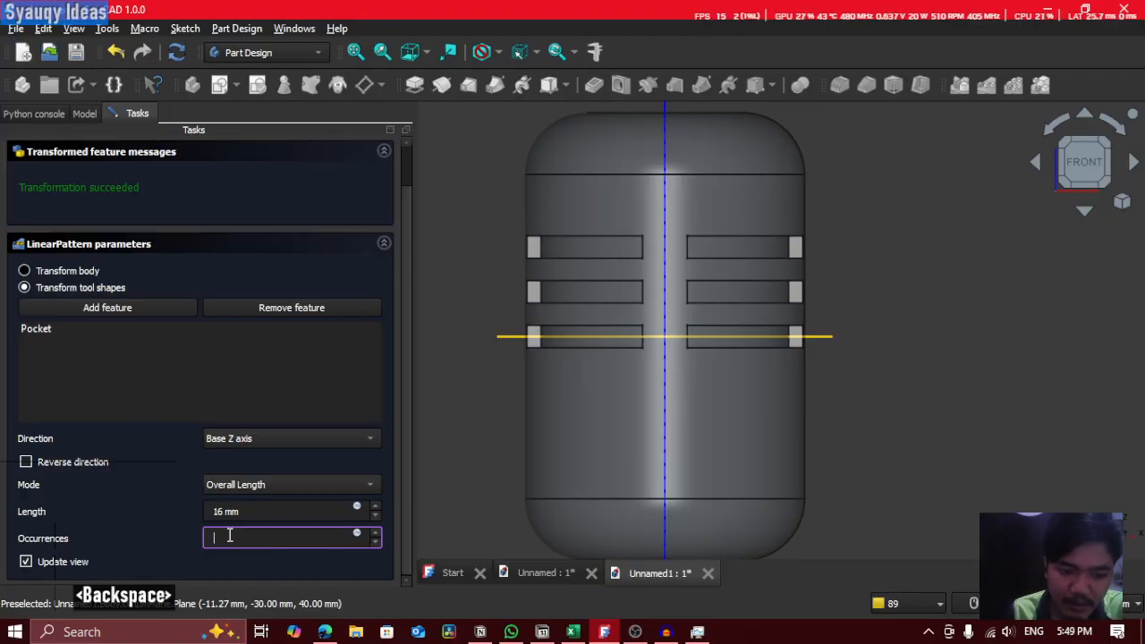
pyautogui.moveTo(225, 511); pyautogui.dragTo(201, 512)
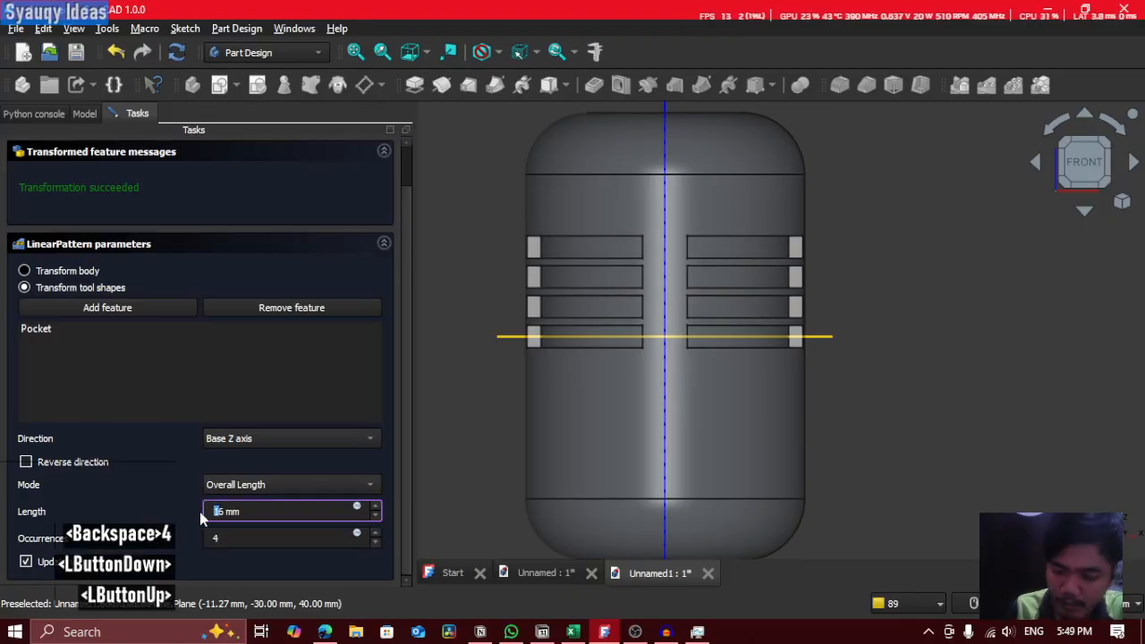
pyautogui.press('Right')
pyautogui.press('Right')
pyautogui.press('BackSpace')
pyautogui.press('BackSpace')
pyautogui.write('24')
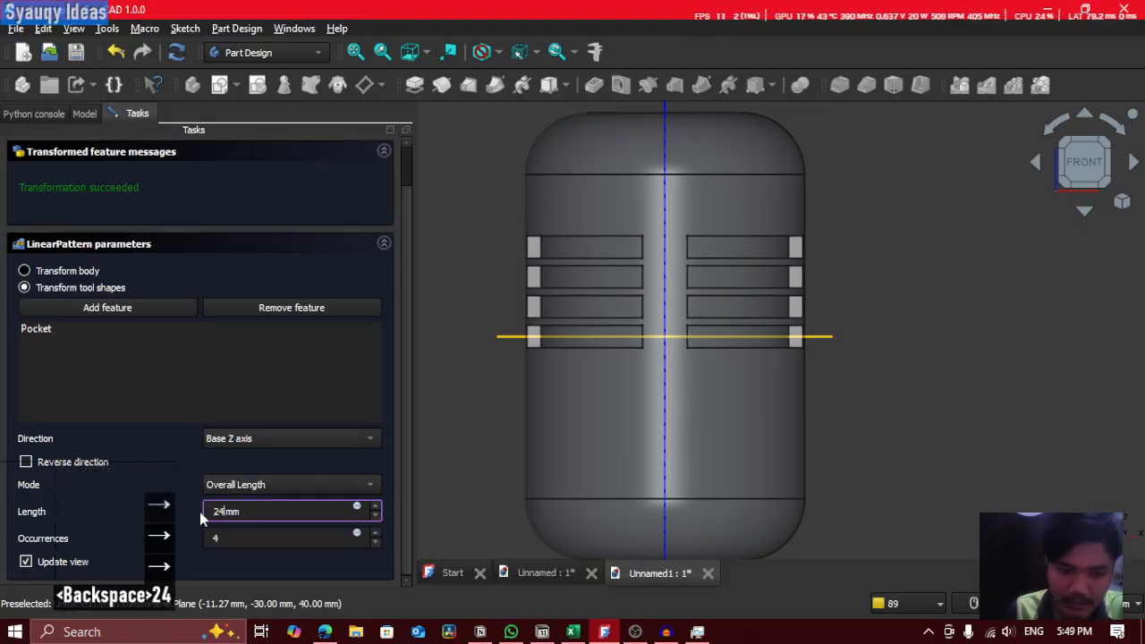
pyautogui.press('BackSpace')
pyautogui.write('0')
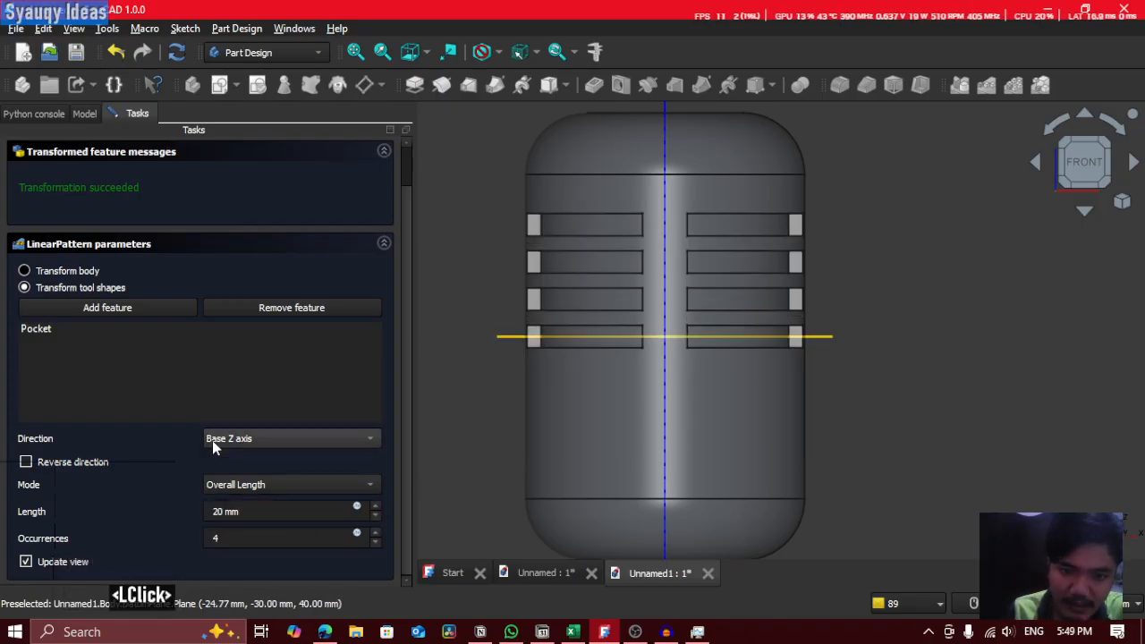
# Step: Set the pattern's overall length to 24 mm, check the spacing of the groove rows, and accept the linear pattern
pyautogui.scroll(3, 581, 206)
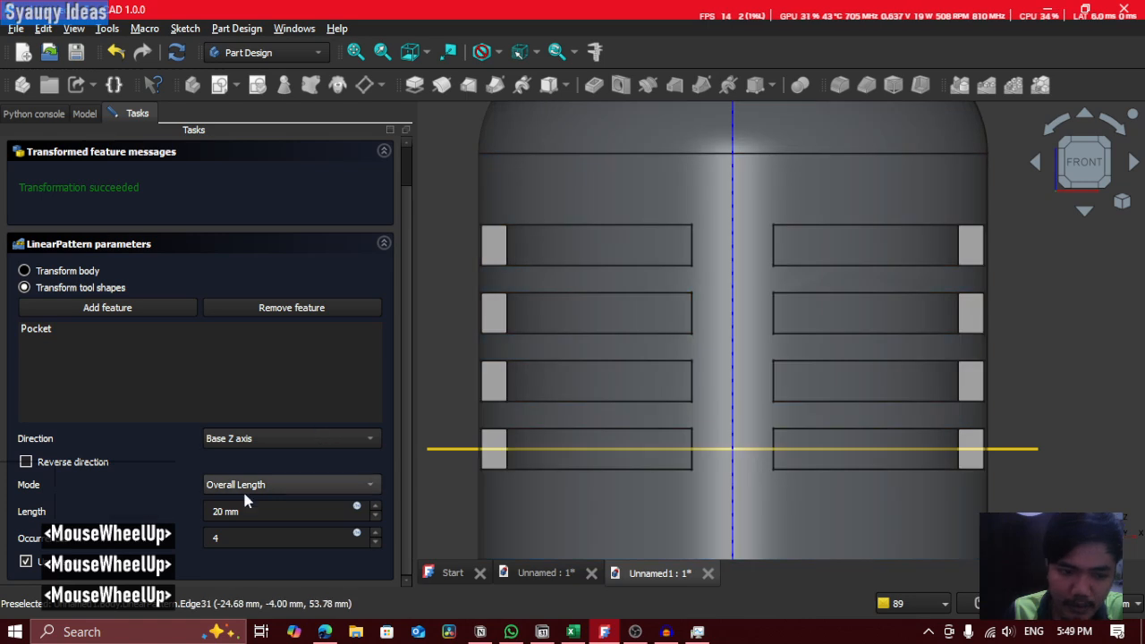
pyautogui.click(217, 511)
pyautogui.press('Right')
pyautogui.press('BackSpace')
pyautogui.write('4')
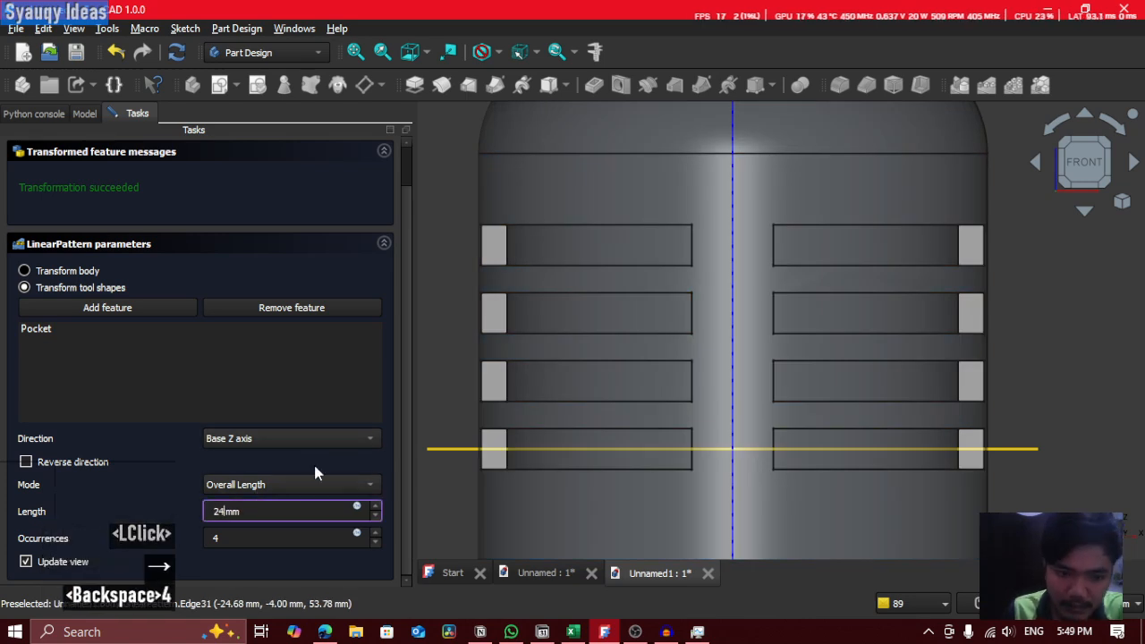
pyautogui.click(308, 537)
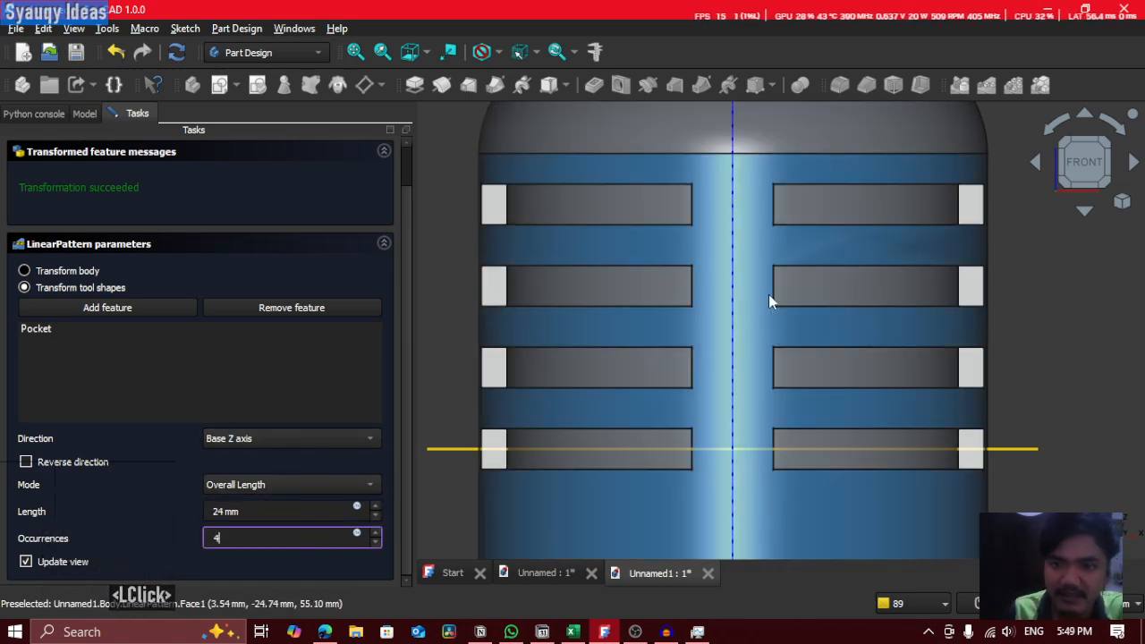
pyautogui.scroll(-2, 768, 294)
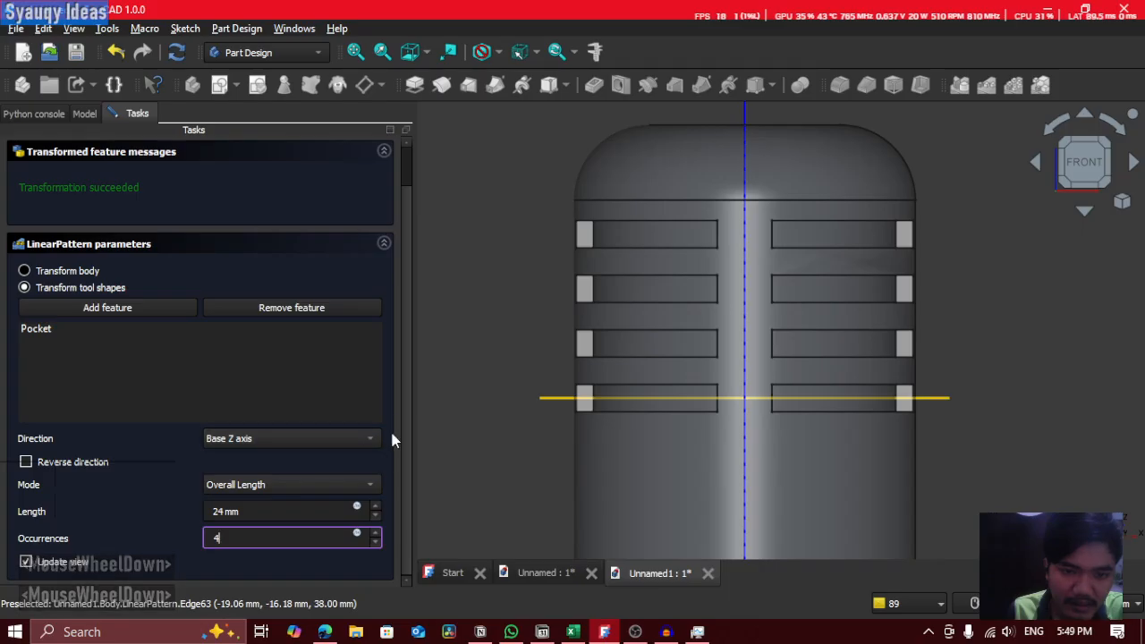
pyautogui.scroll(2, 399, 383)
pyautogui.scroll(-2, 399, 383)
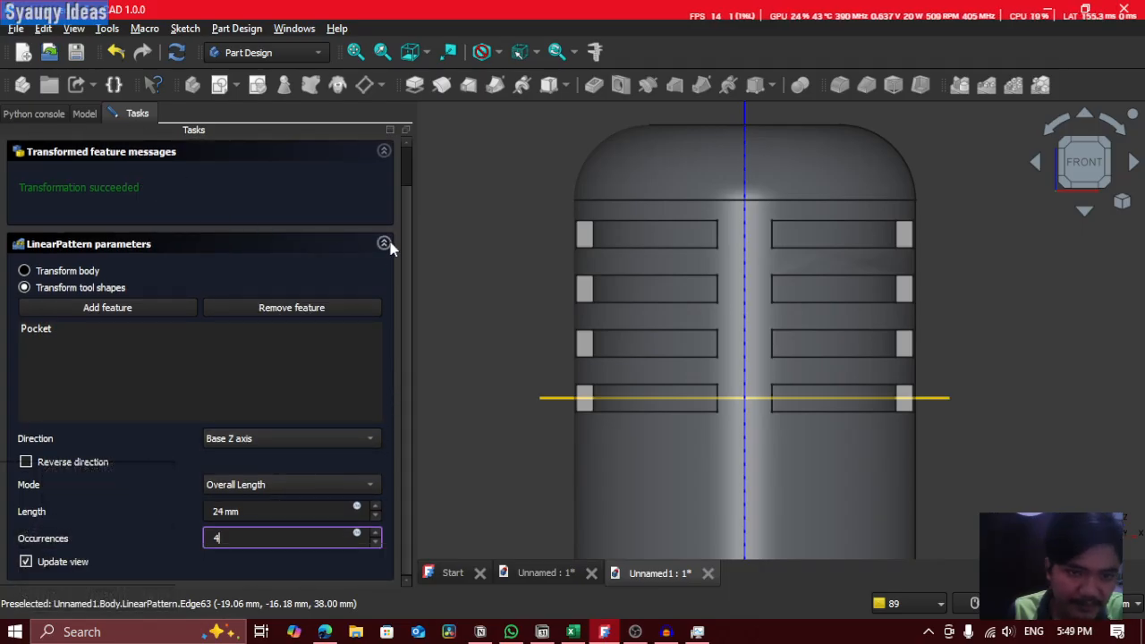
pyautogui.scroll(2, 398, 239)
pyautogui.click(171, 169)
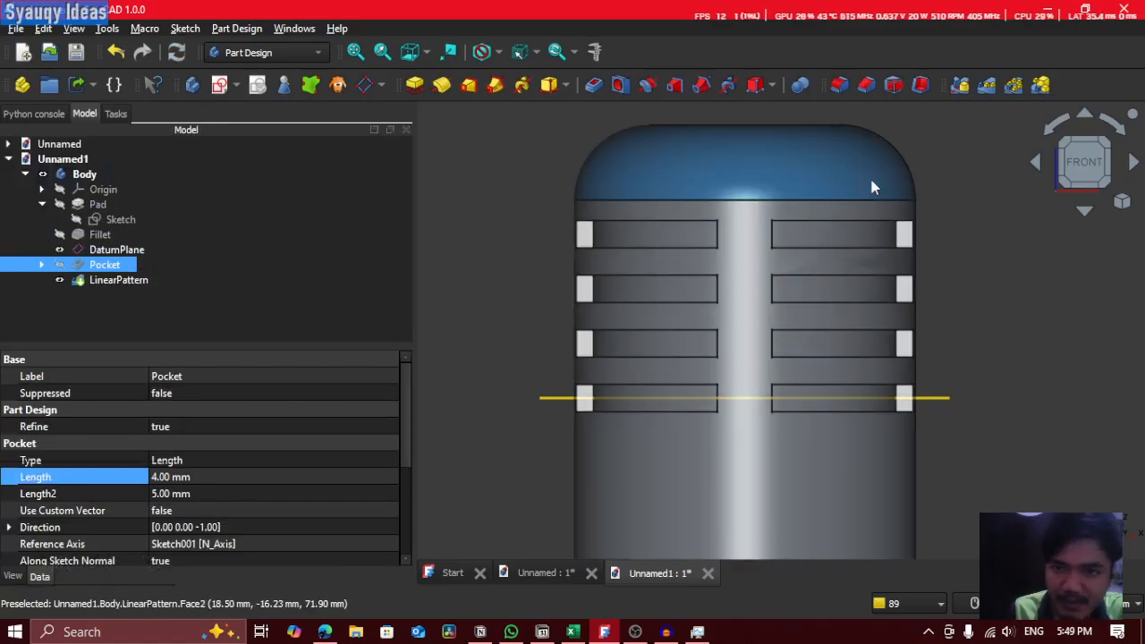
# Step: Start a second linear pattern of the Pocket with reversed direction and an overall length of 24 mm
pyautogui.moveTo(961, 206); pyautogui.dragTo(917, 182, button='middle')
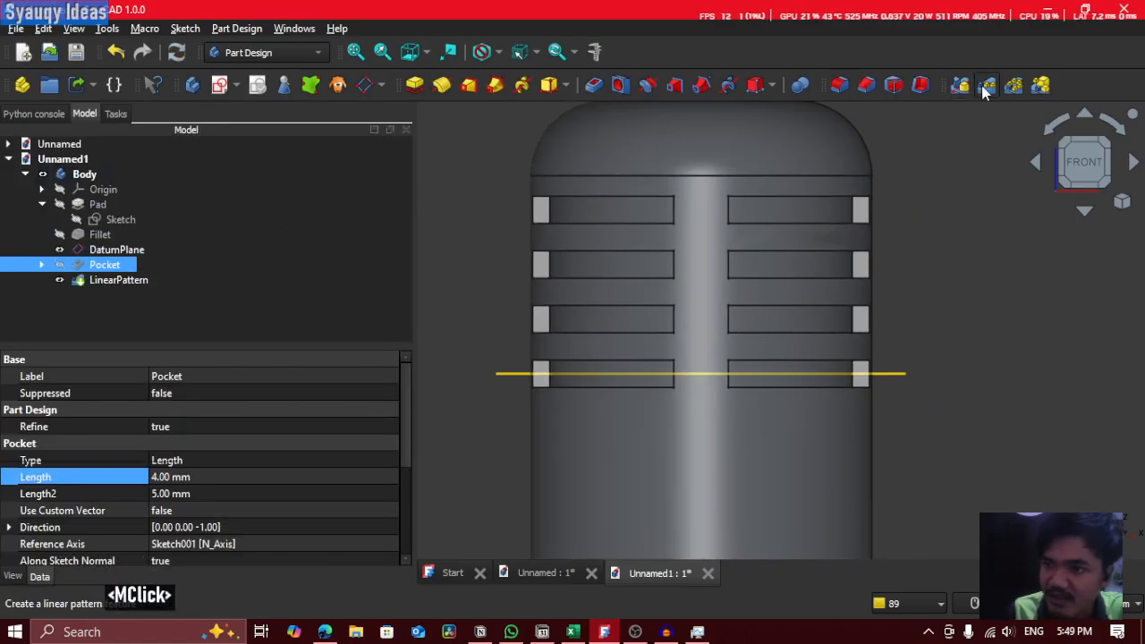
pyautogui.scroll(4, 532, 400)
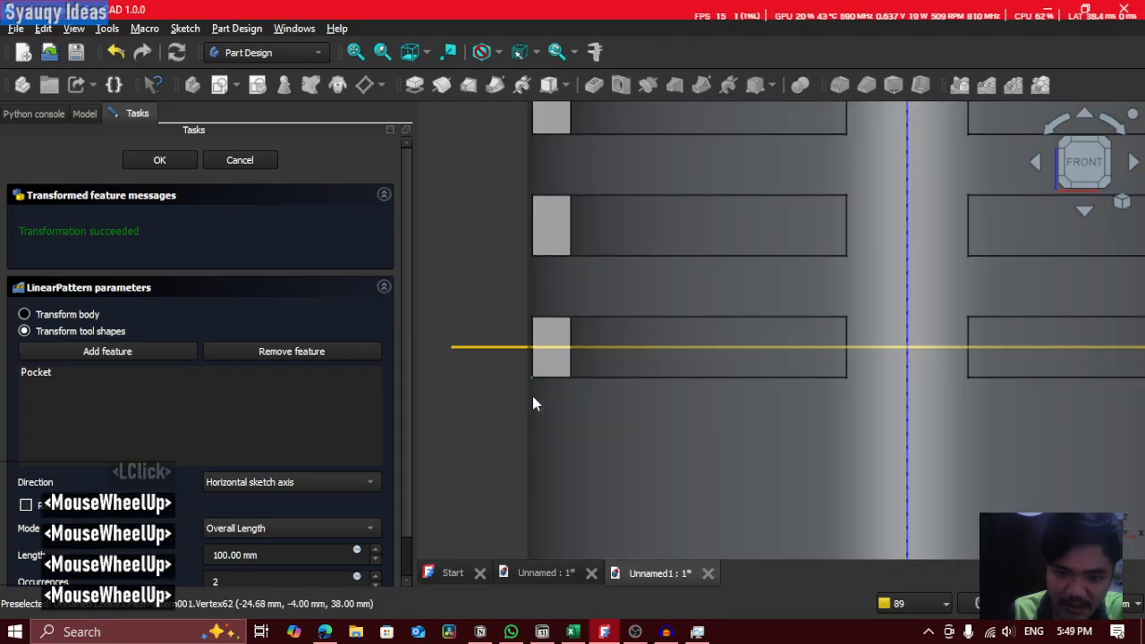
pyautogui.moveTo(502, 394); pyautogui.dragTo(539, 313, button='middle')
pyautogui.scroll(-4, 400, 377)
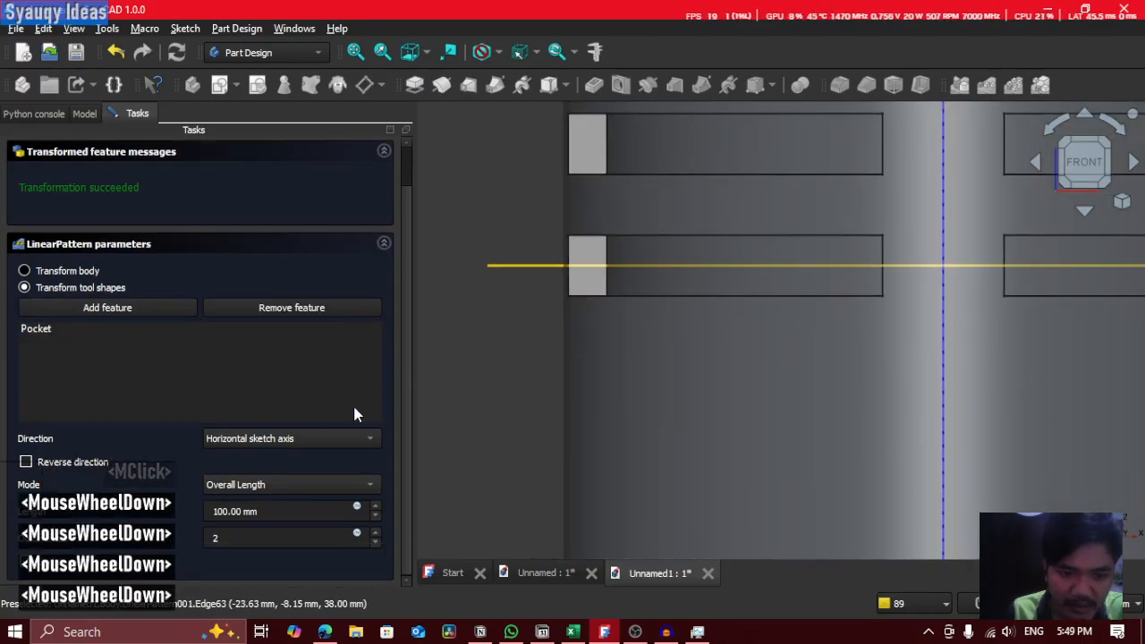
pyautogui.click(83, 466)
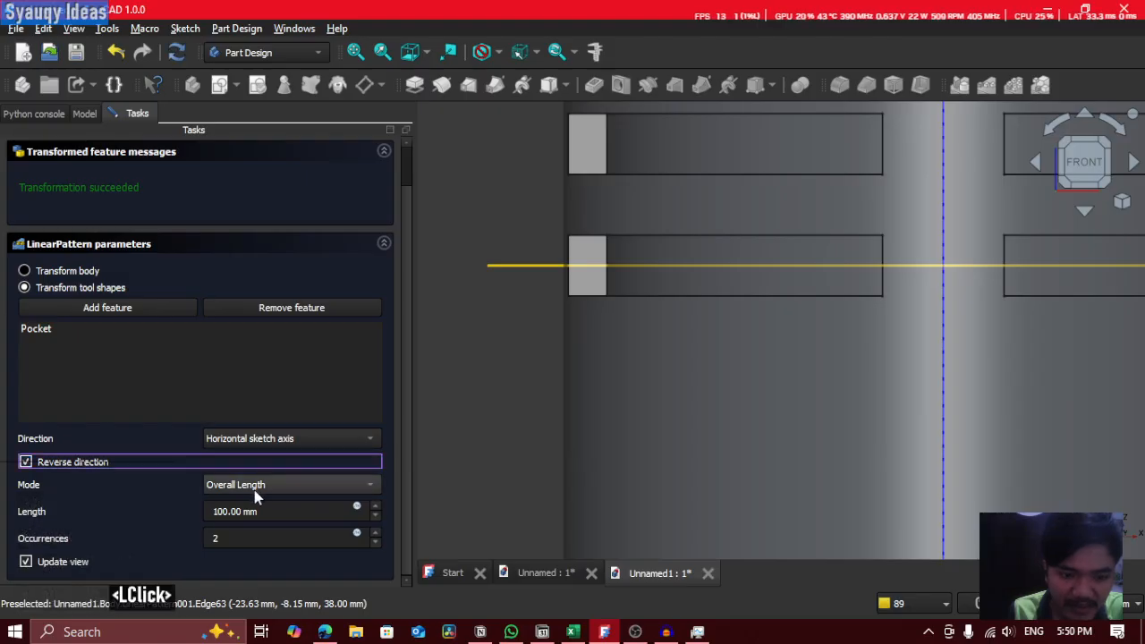
pyautogui.click(222, 537)
pyautogui.click(204, 539)
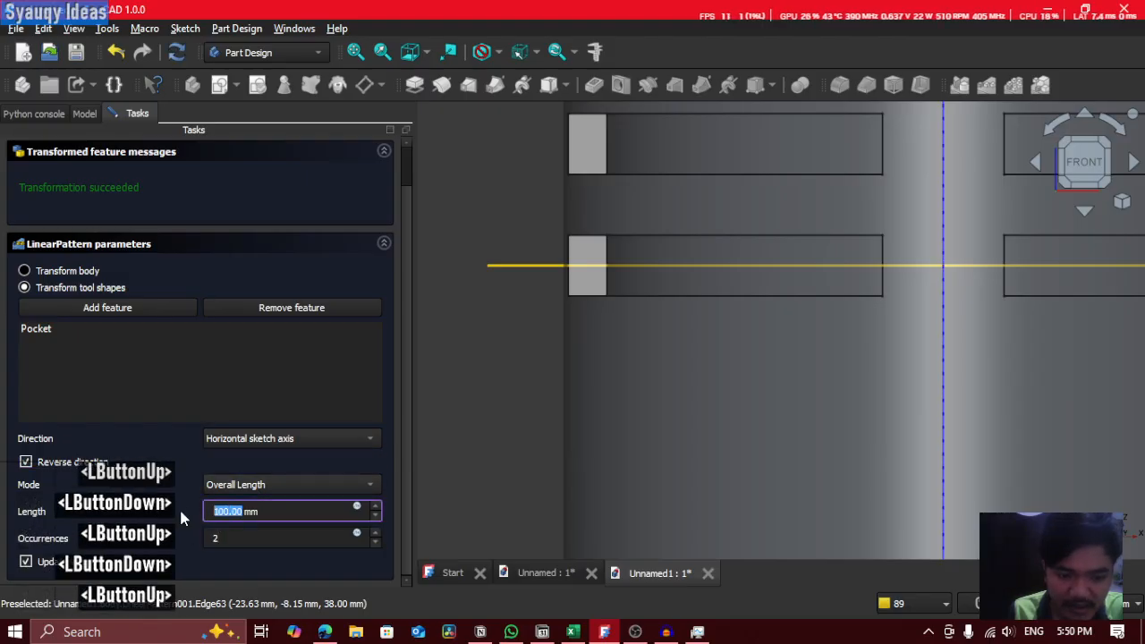
pyautogui.write('2')
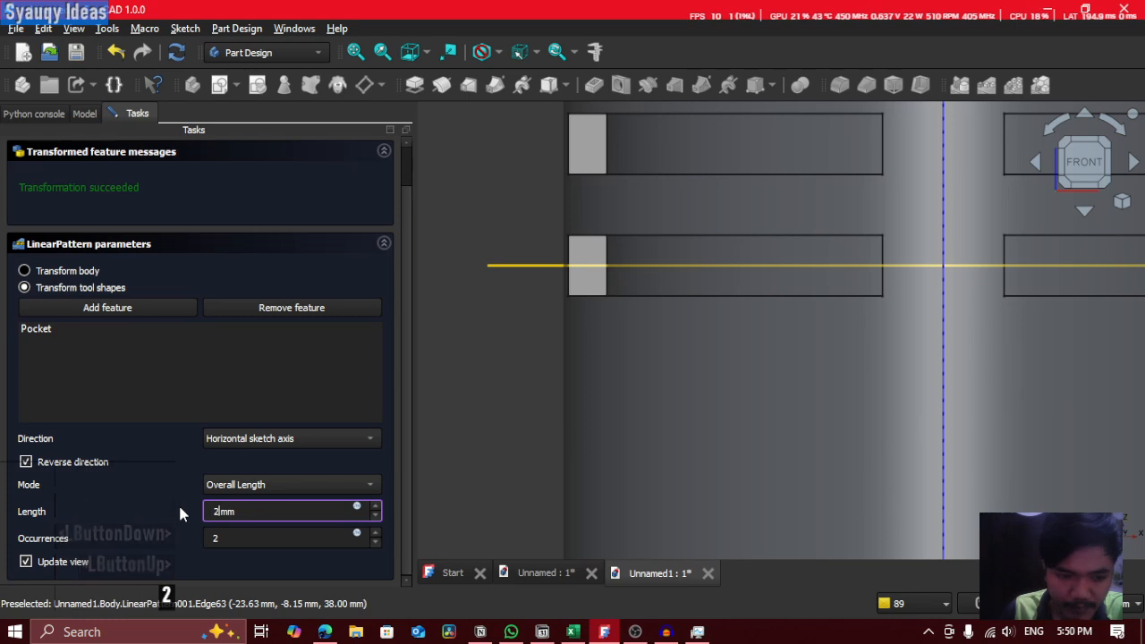
pyautogui.write('4')
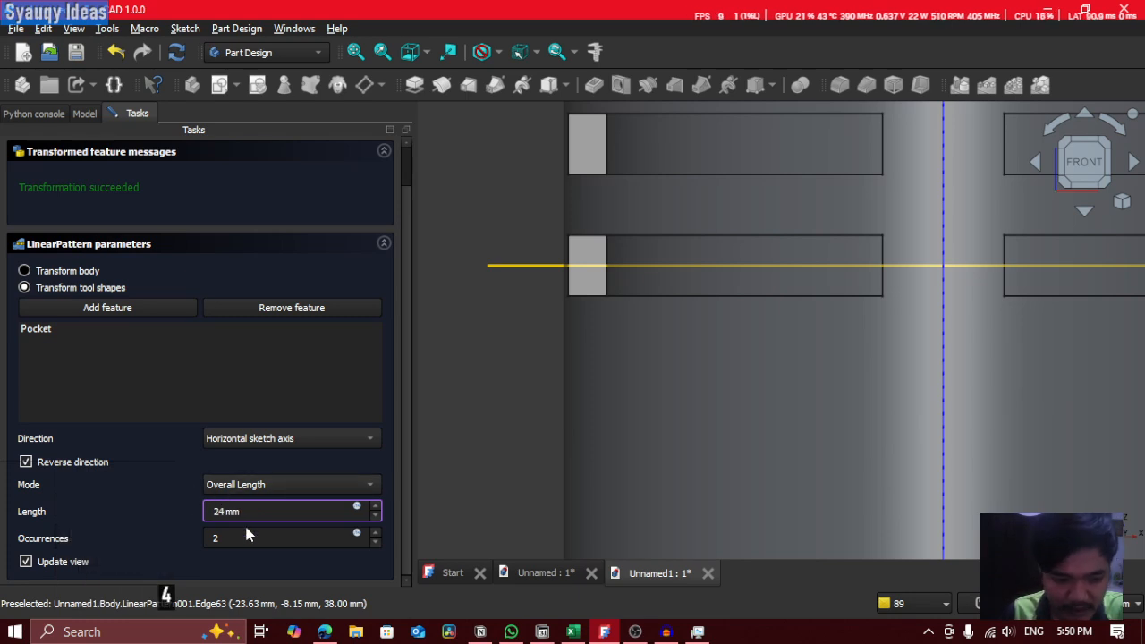
pyautogui.click(250, 537)
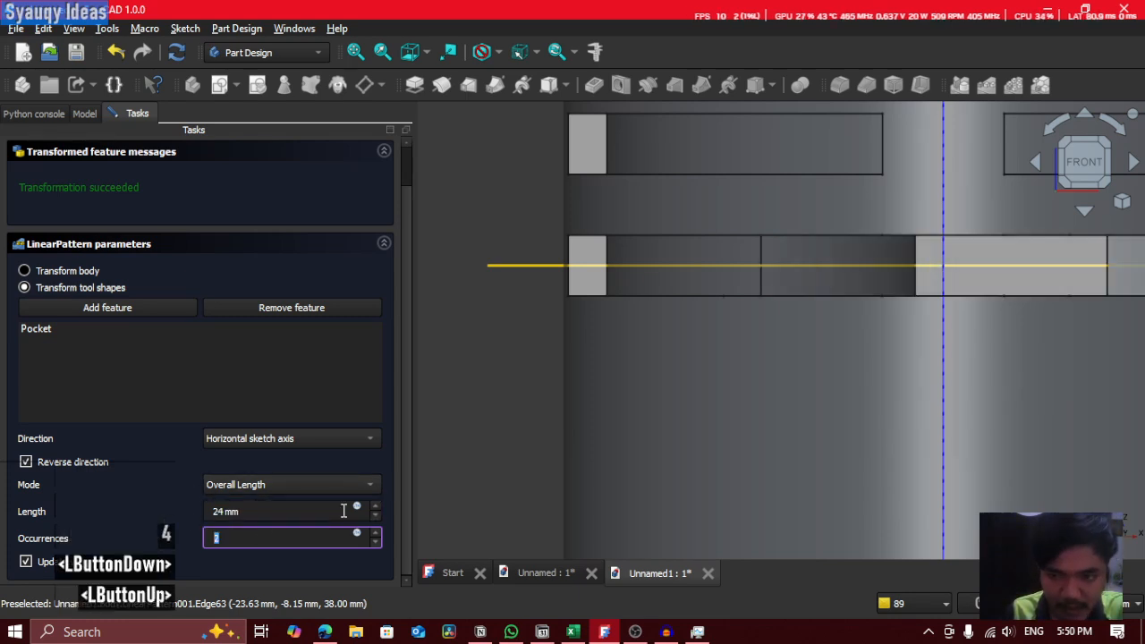
# Step: Set the second pattern's direction to the Base Z axis with 4 occurrences
pyautogui.scroll(-3, 602, 409)
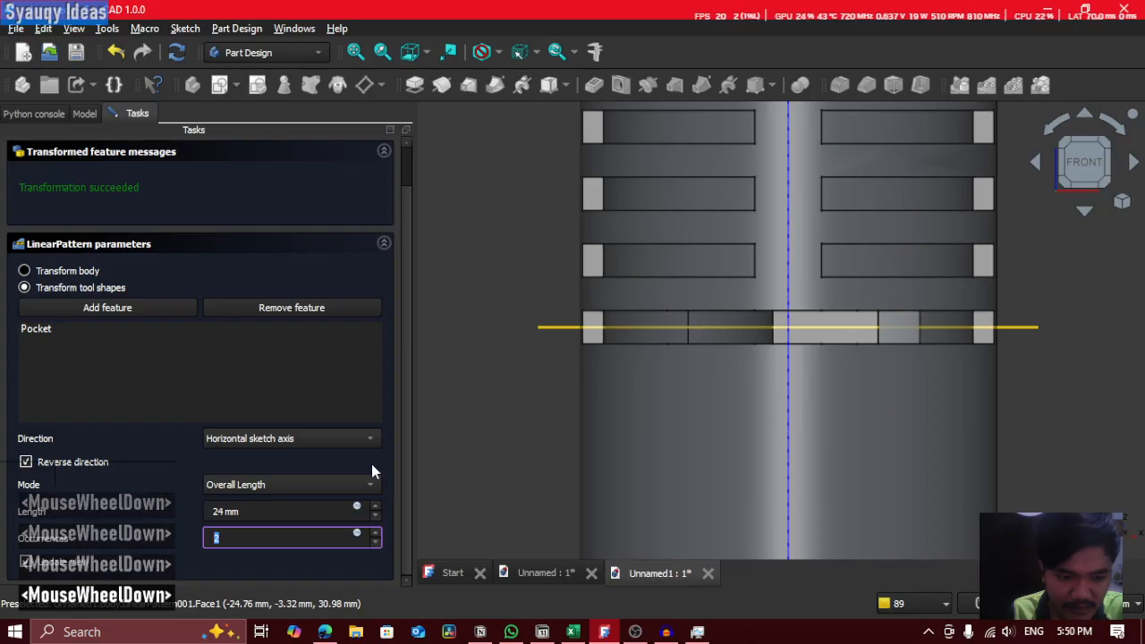
pyautogui.click(364, 438)
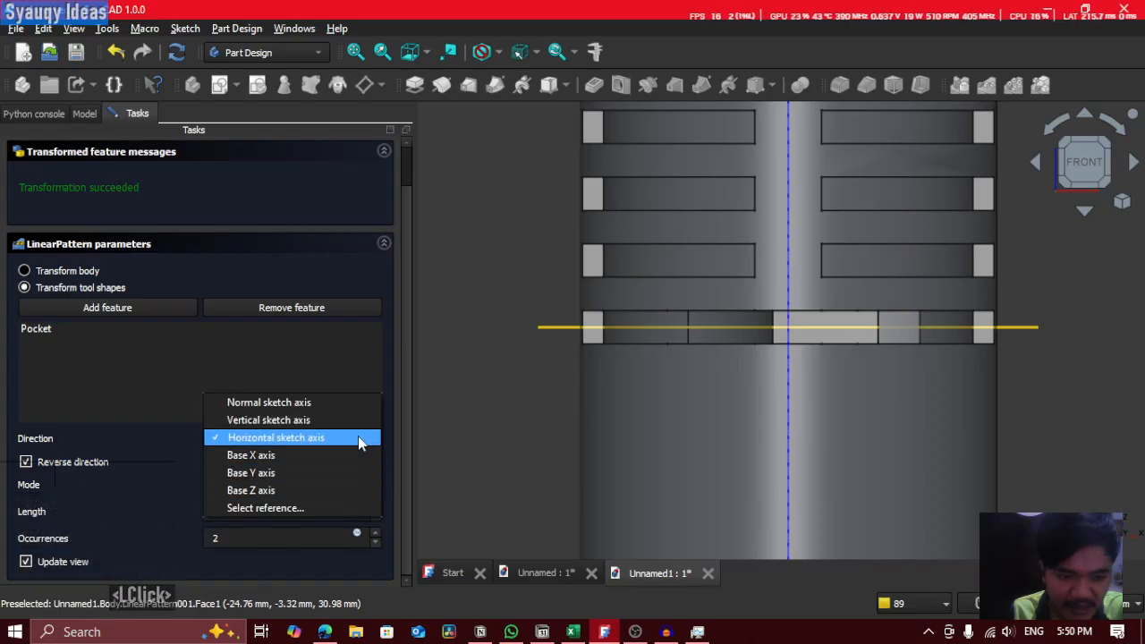
pyautogui.click(371, 488)
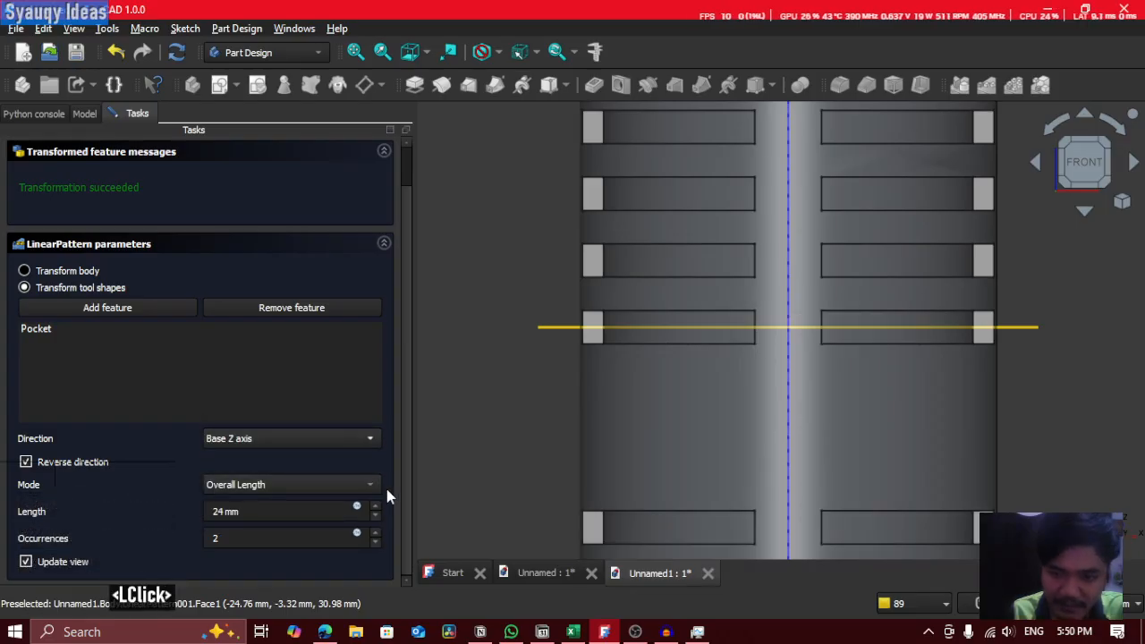
pyautogui.click(272, 539)
pyautogui.press('BackSpace')
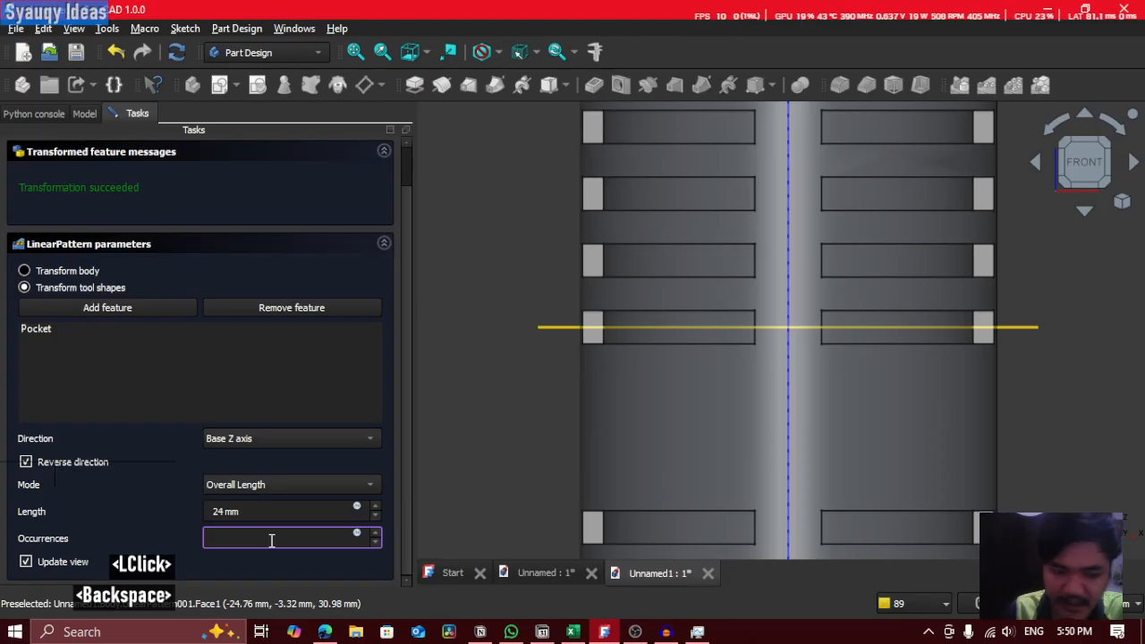
pyautogui.write('4')
pyautogui.click(597, 491)
pyautogui.scroll(-3, 841, 462)
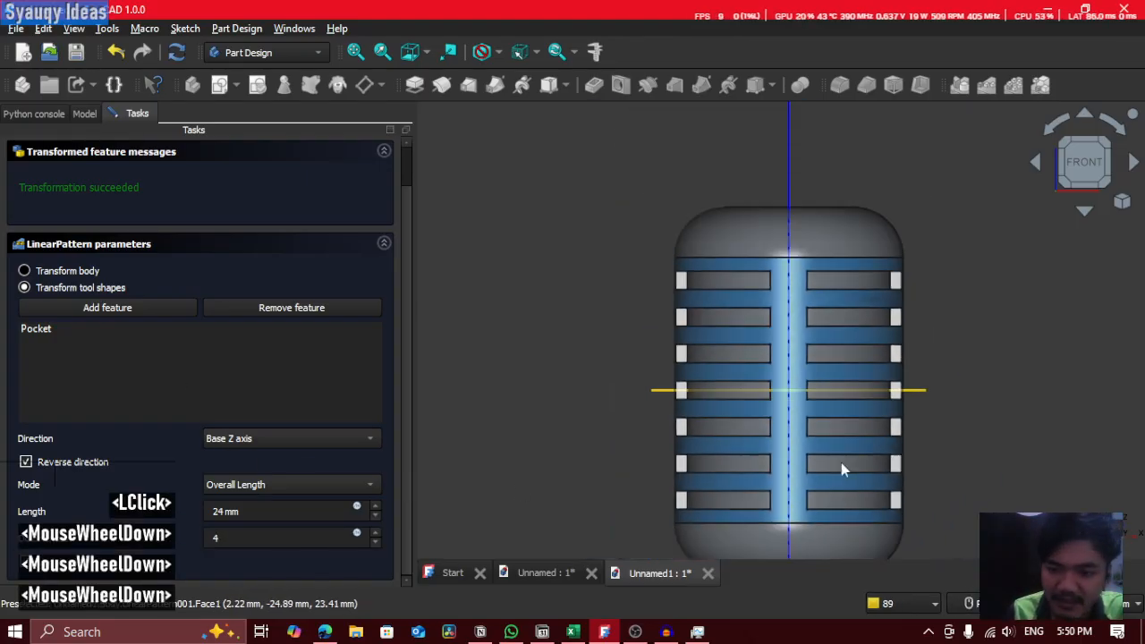
# Step: Check the groove rows along the whole cylinder and accept the second linear pattern
pyautogui.middleClick(481, 452)
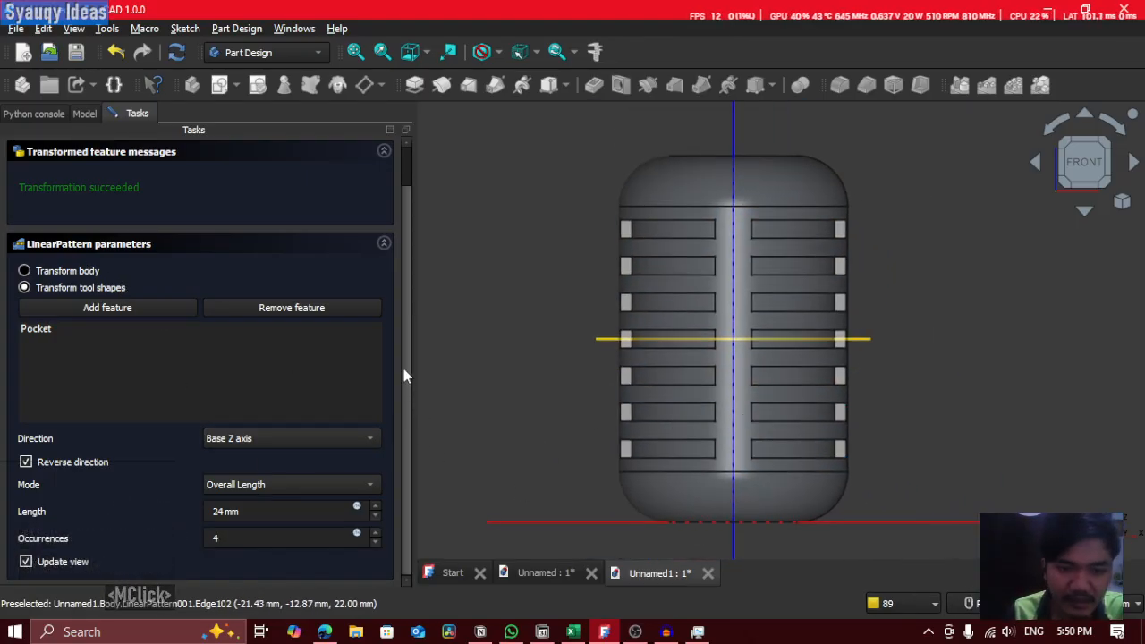
pyautogui.keyDown('shift'); pyautogui.moveTo(929, 327); pyautogui.dragTo(844, 351, button='middle'); pyautogui.keyUp('shift')
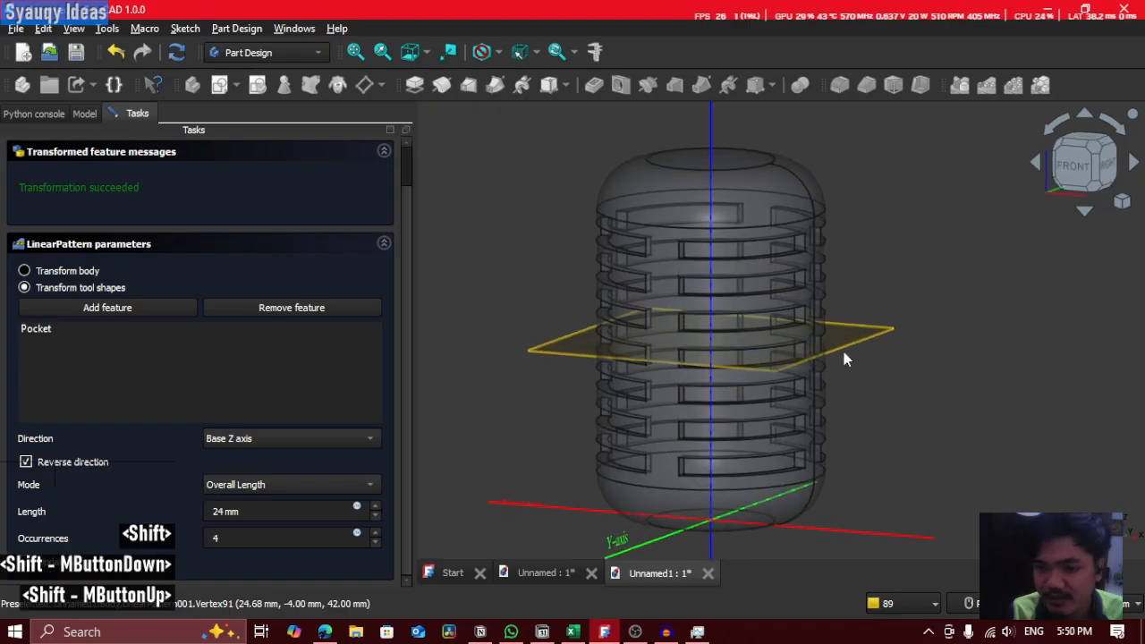
pyautogui.keyDown('shift'); pyautogui.middleClick(766, 374); pyautogui.keyUp('shift')
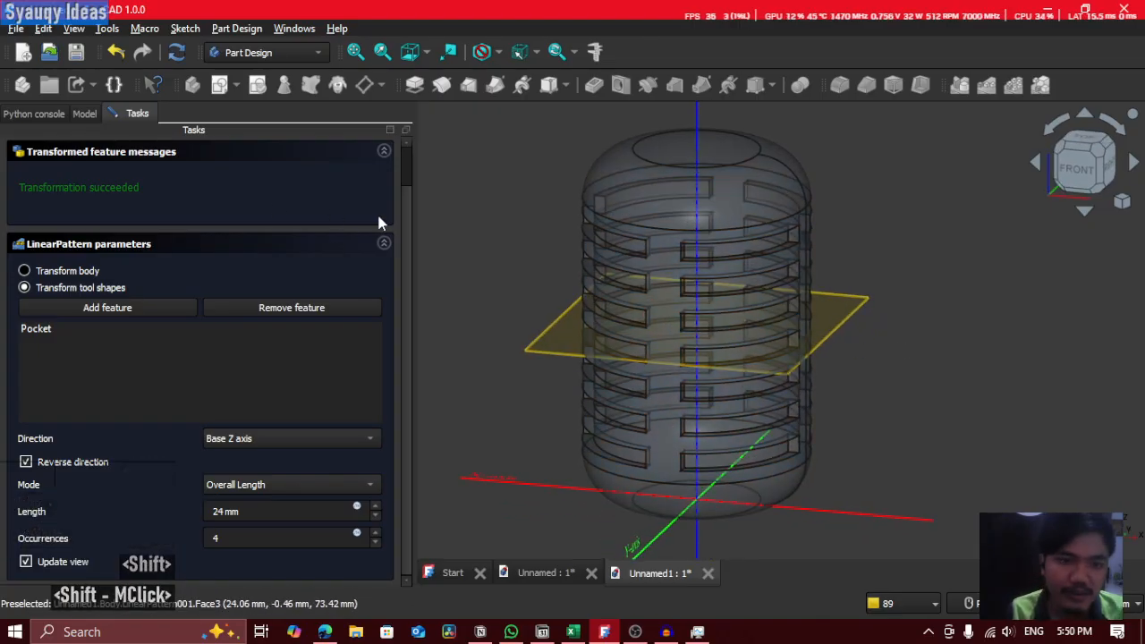
pyautogui.scroll(4, 393, 204)
pyautogui.click(159, 160)
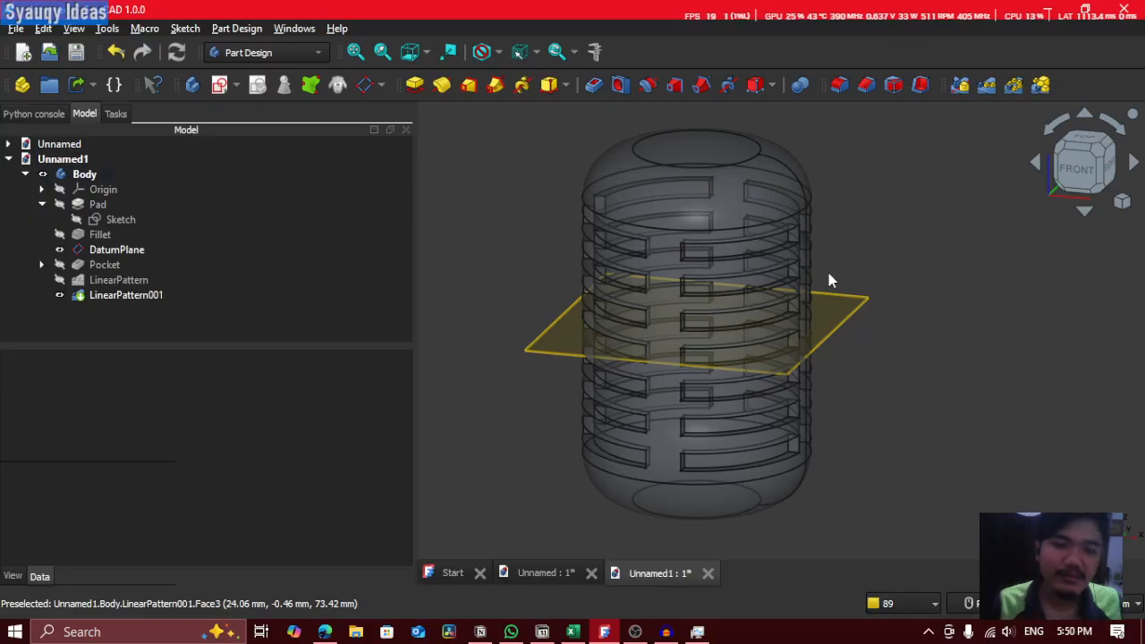
# Step: Toggle the transparency of the patterned body so it displays as an opaque solid
pyautogui.scroll(2, 828, 273)
pyautogui.scroll(-3, 829, 274)
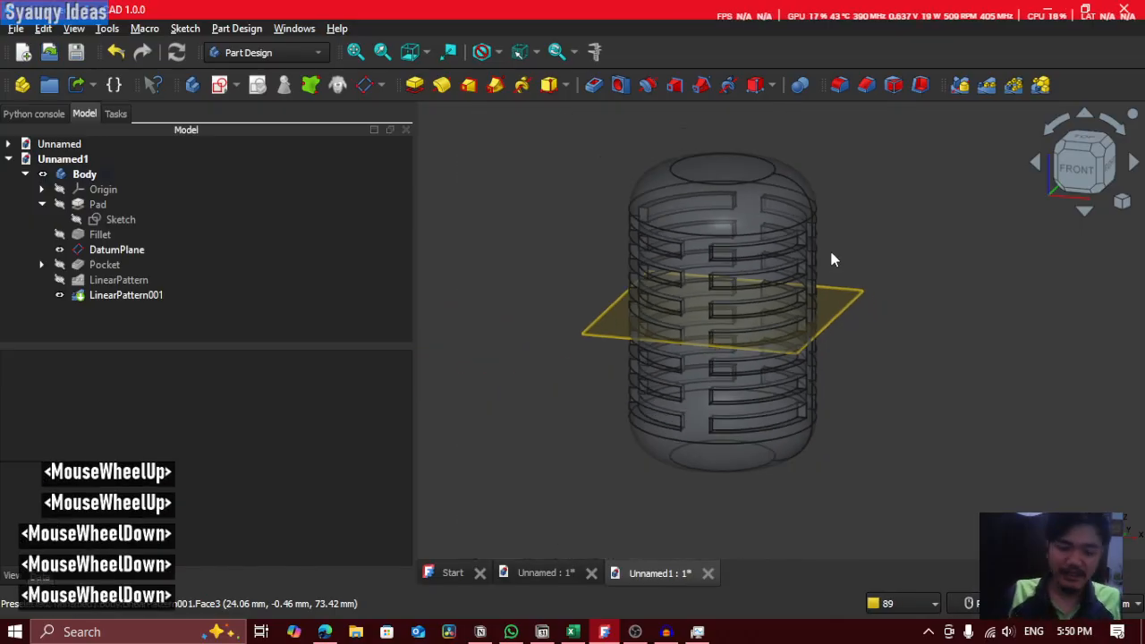
pyautogui.click(742, 163)
pyautogui.click(904, 324)
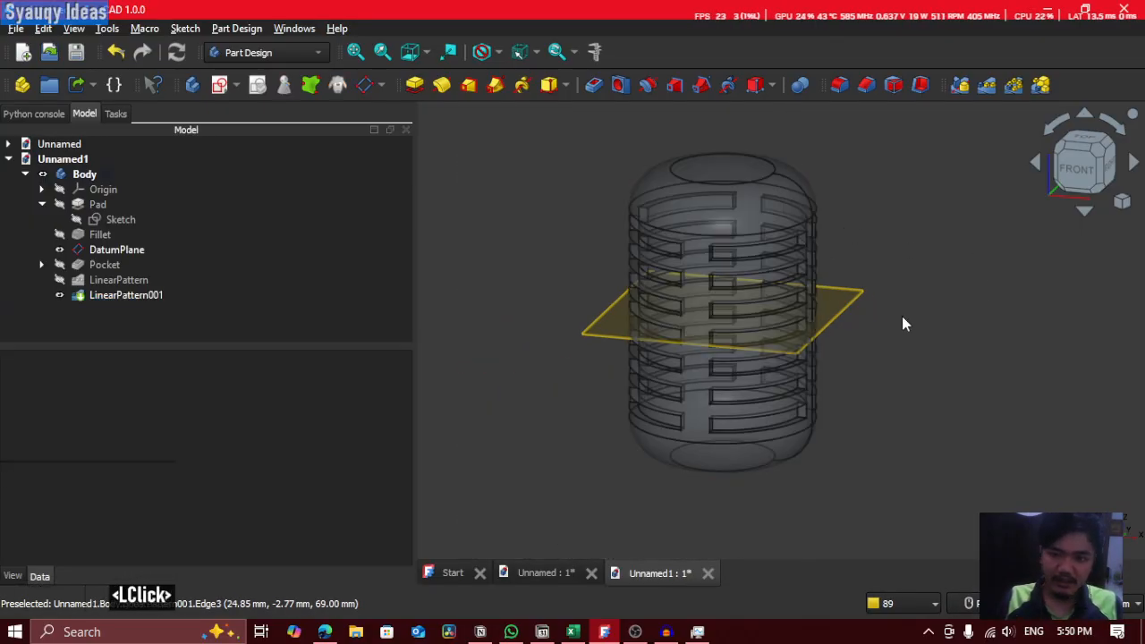
pyautogui.doubleClick(778, 249)
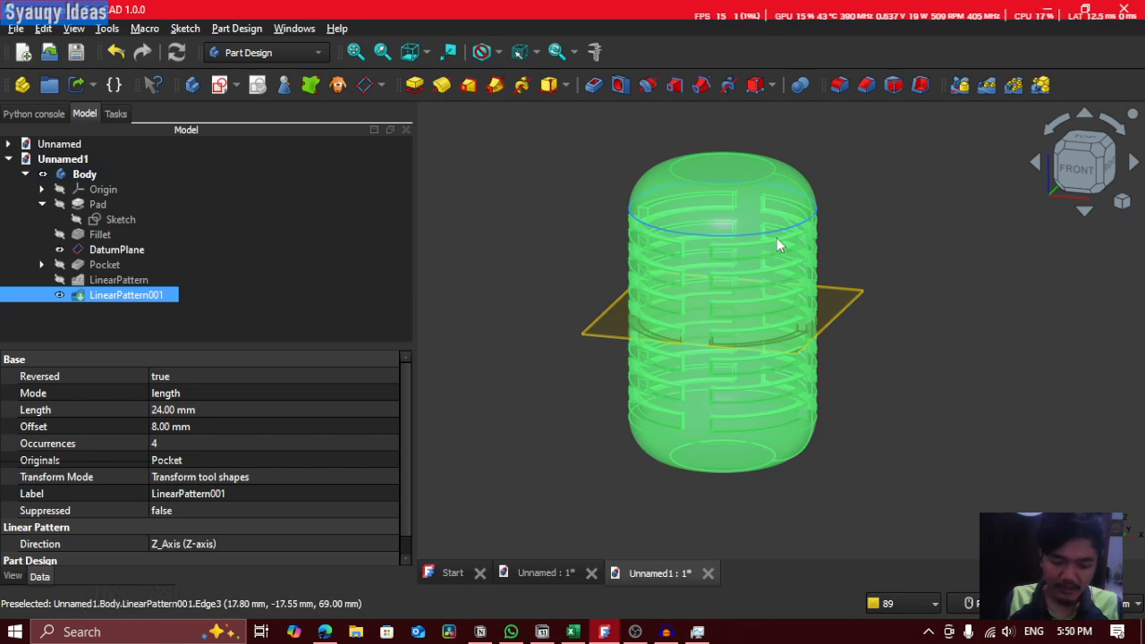
pyautogui.click(937, 275)
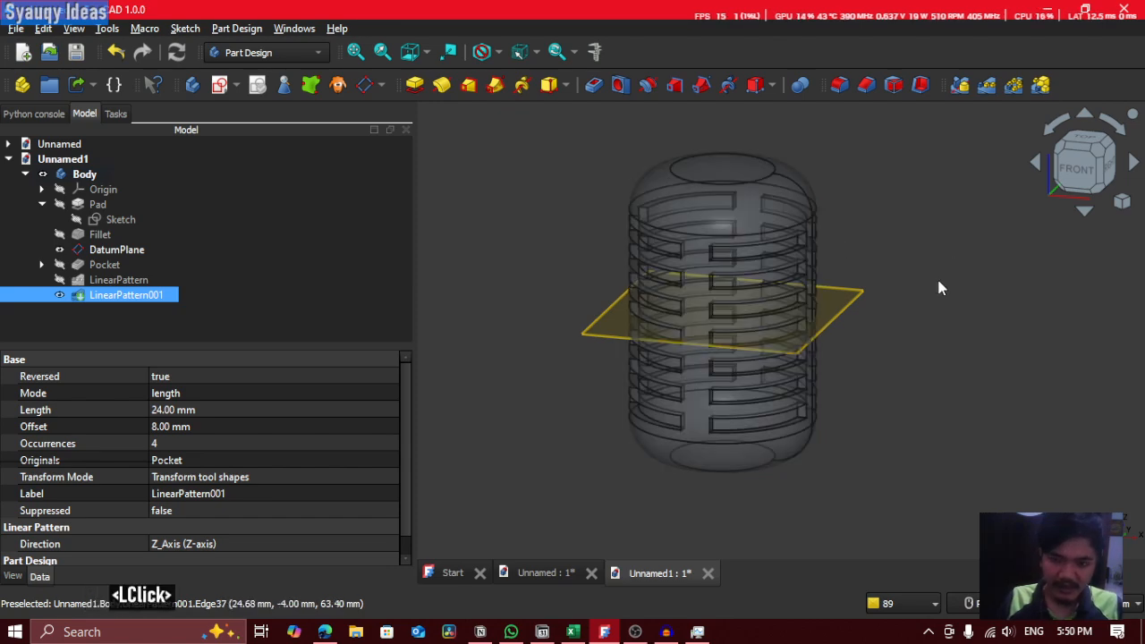
pyautogui.click(686, 259)
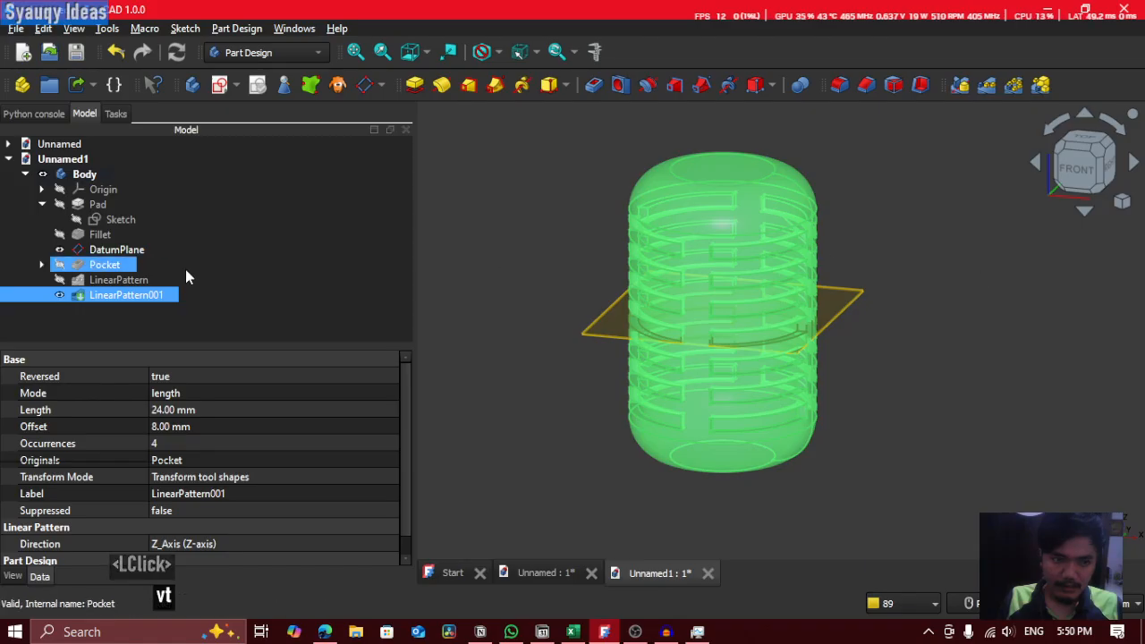
pyautogui.click(597, 245)
pyautogui.rightClick(690, 213)
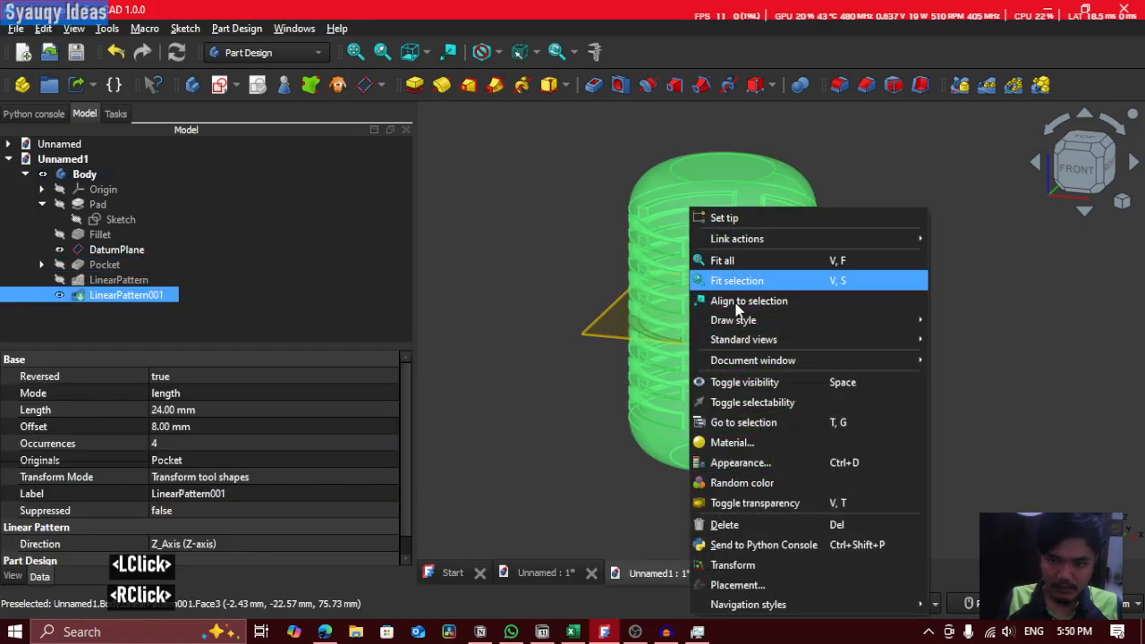
pyautogui.click(784, 501)
pyautogui.click(895, 347)
# Step: Examine the grooves across the rounded top of the finished reference part in the Unnamed document, including from above
pyautogui.keyDown('shift'); pyautogui.moveTo(753, 224); pyautogui.dragTo(744, 403, button='middle'); pyautogui.keyUp('shift')
pyautogui.scroll(2, 667, 367)
pyautogui.scroll(1, 744, 404)
pyautogui.click(547, 574)
pyautogui.moveTo(788, 263); pyautogui.dragTo(900, 486, button='middle')
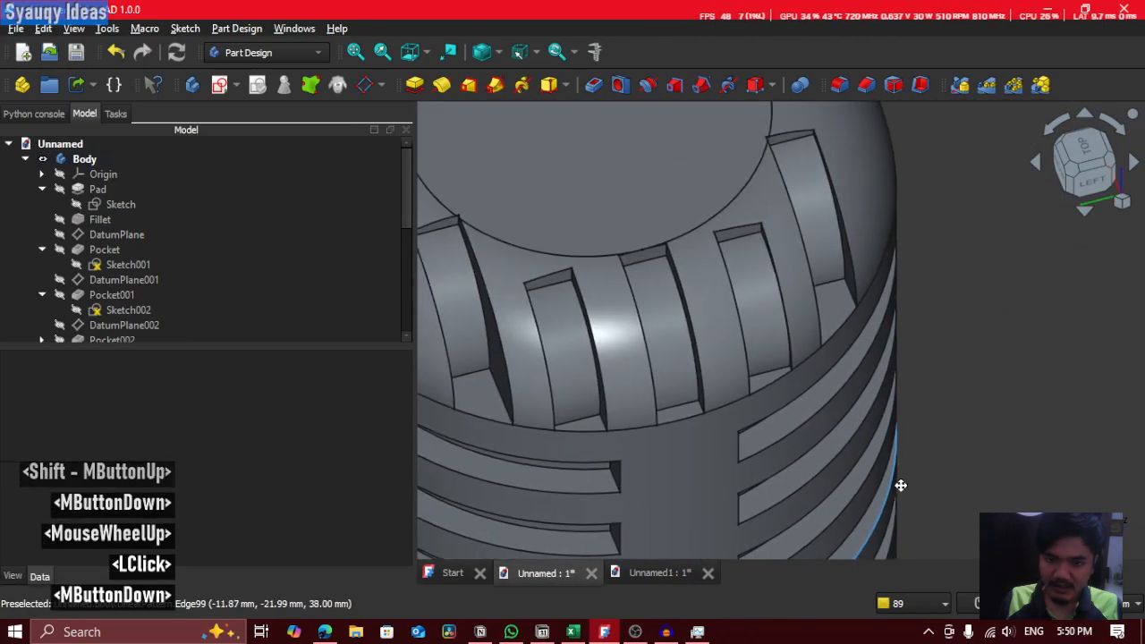
pyautogui.scroll(-1, 796, 340)
pyautogui.click(1084, 146)
pyautogui.scroll(-2, 708, 191)
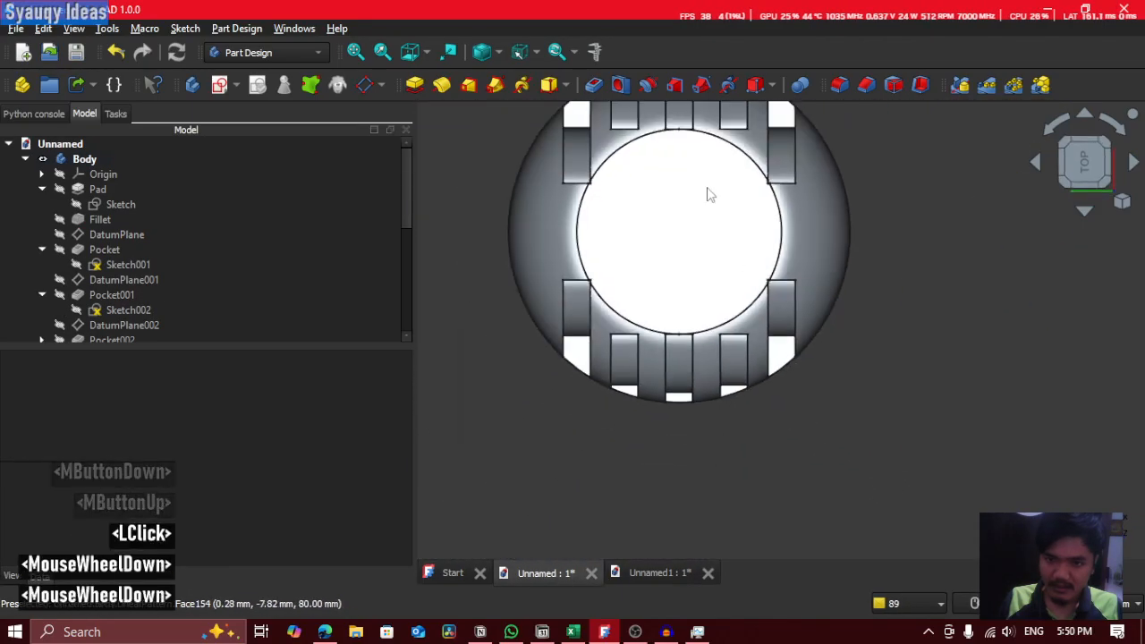
pyautogui.scroll(1, 621, 146)
pyautogui.middleClick(689, 206)
pyautogui.scroll(-1, 785, 289)
# Step: Return to the Unnamed1 document and hide the mid-height datum plane
pyautogui.click(627, 572)
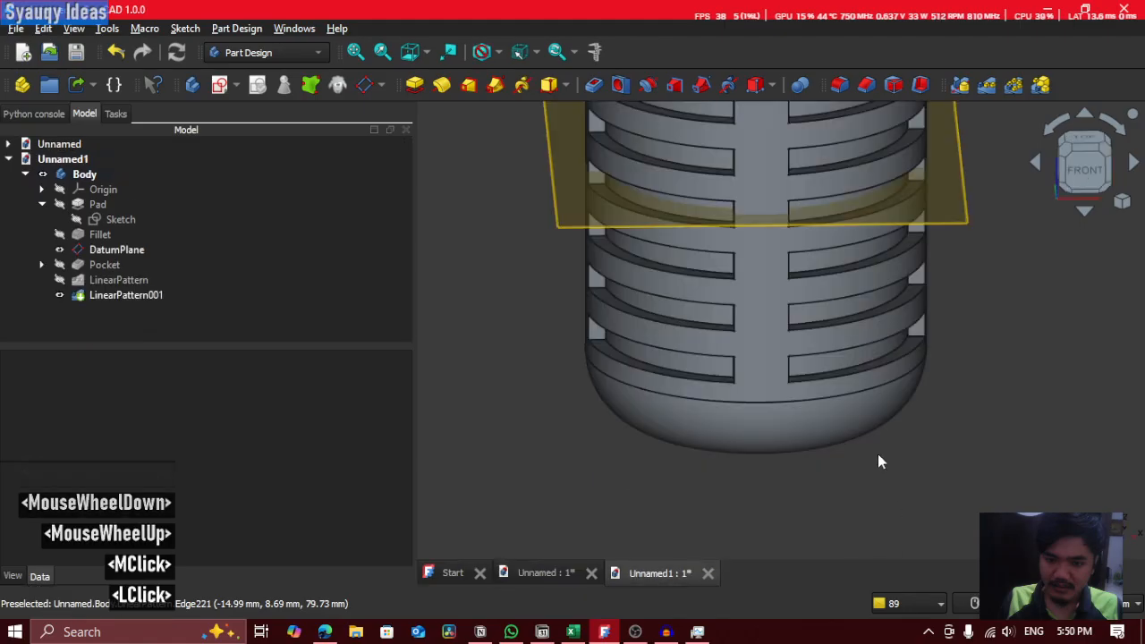
pyautogui.scroll(3, 764, 257)
pyautogui.scroll(-2, 729, 237)
pyautogui.scroll(-5, 727, 234)
pyautogui.moveTo(723, 235); pyautogui.dragTo(734, 337, button='middle')
pyautogui.keyDown('shift'); pyautogui.moveTo(639, 256); pyautogui.dragTo(704, 261, button='middle'); pyautogui.keyUp('shift')
pyautogui.scroll(3, 567, 388)
pyautogui.click(484, 293)
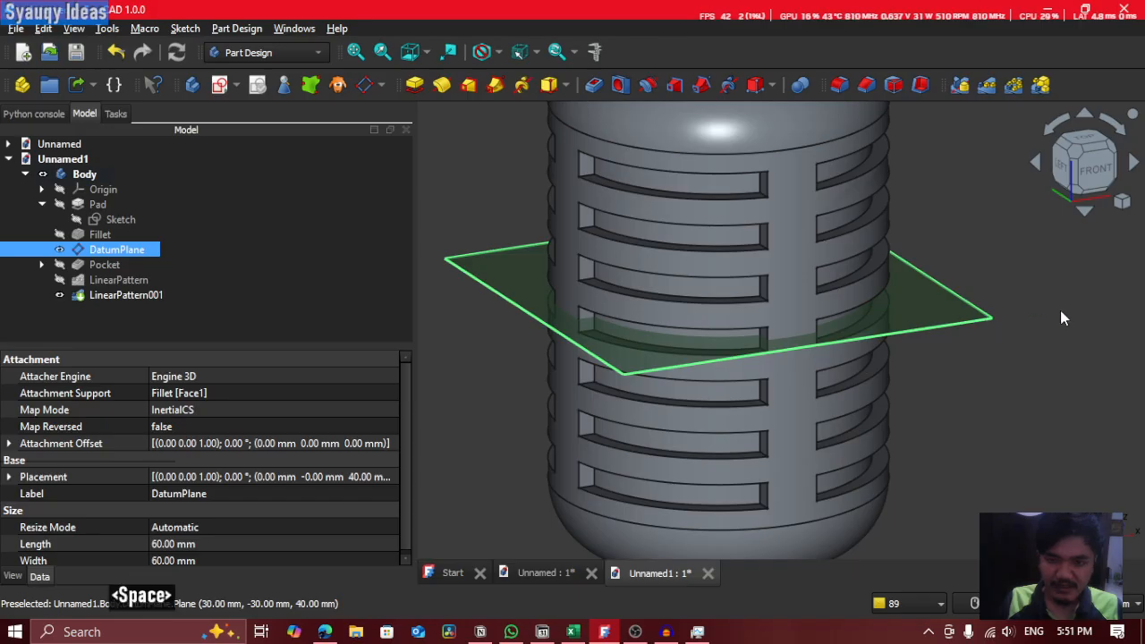
pyautogui.click(522, 321)
pyautogui.rightClick(156, 254)
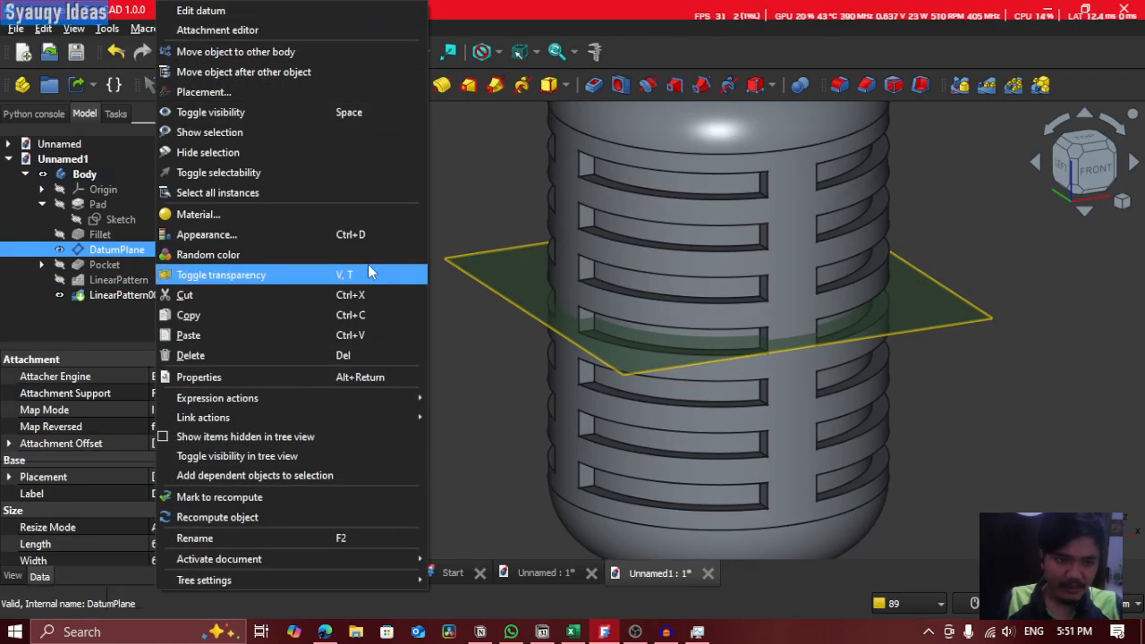
pyautogui.press('Escape')
pyautogui.doubleClick(488, 301)
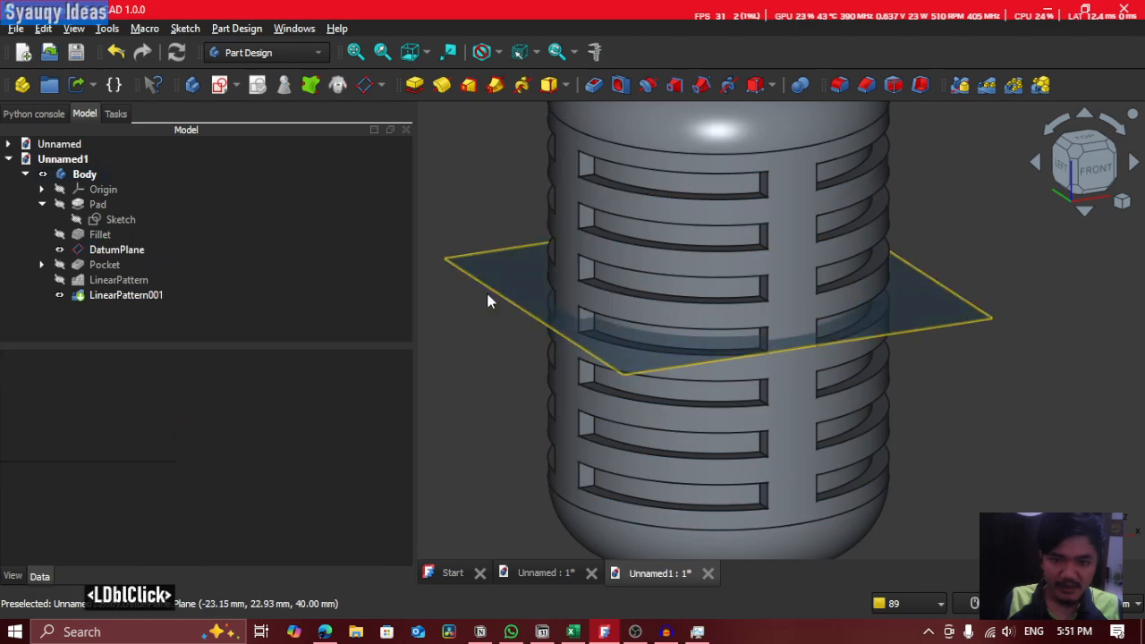
pyautogui.press('space')
pyautogui.click(625, 286)
# Step: Examine the part's rounded end and groove rows from the front, top and rear
pyautogui.middleClick(804, 170)
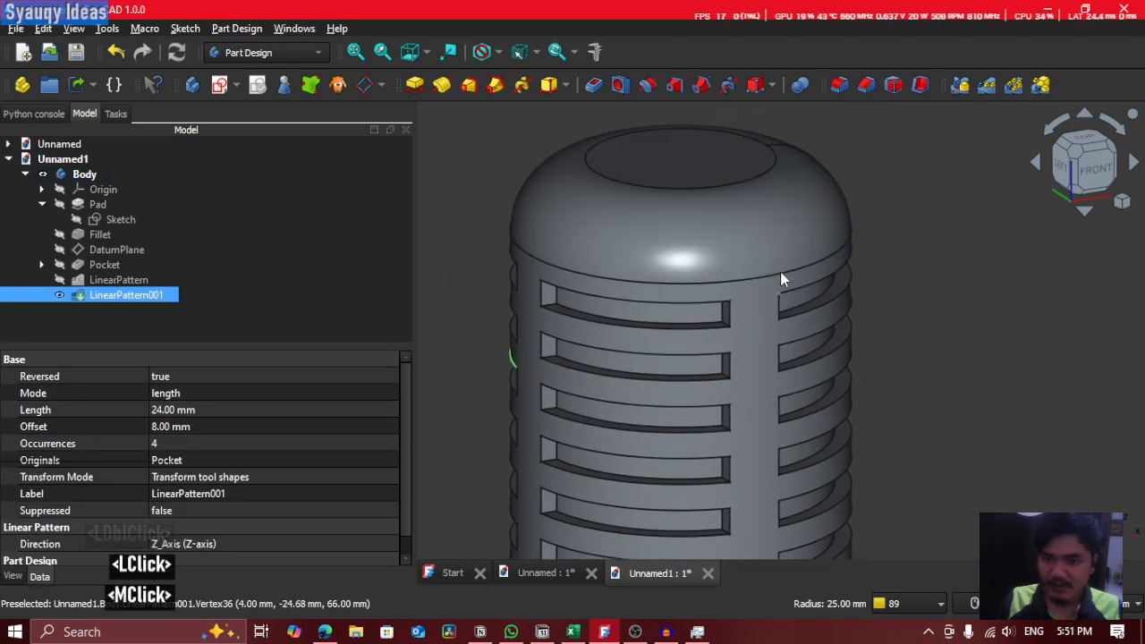
pyautogui.scroll(-2, 780, 272)
pyautogui.click(908, 244)
pyautogui.click(810, 234)
pyautogui.doubleClick(982, 302)
pyautogui.click(1095, 168)
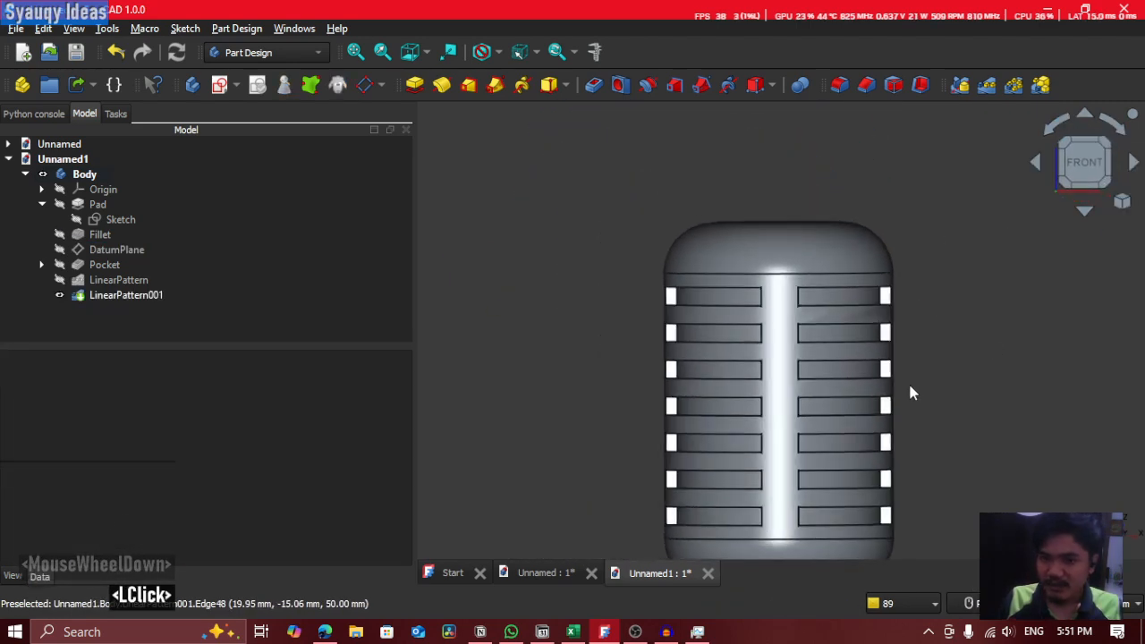
pyautogui.middleClick(741, 314)
pyautogui.keyDown('shift'); pyautogui.moveTo(741, 314); pyautogui.dragTo(660, 313, button='middle'); pyautogui.keyUp('shift')
pyautogui.moveTo(696, 148); pyautogui.dragTo(735, 532, button='middle')
pyautogui.click(1082, 159)
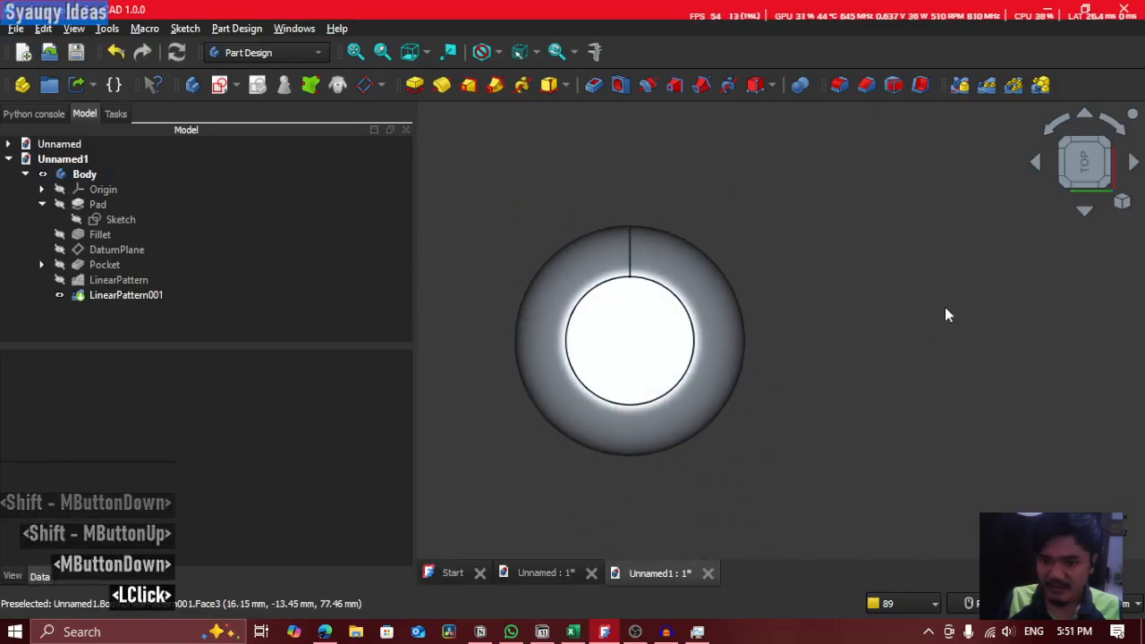
pyautogui.click(1109, 169)
pyautogui.middleClick(877, 294)
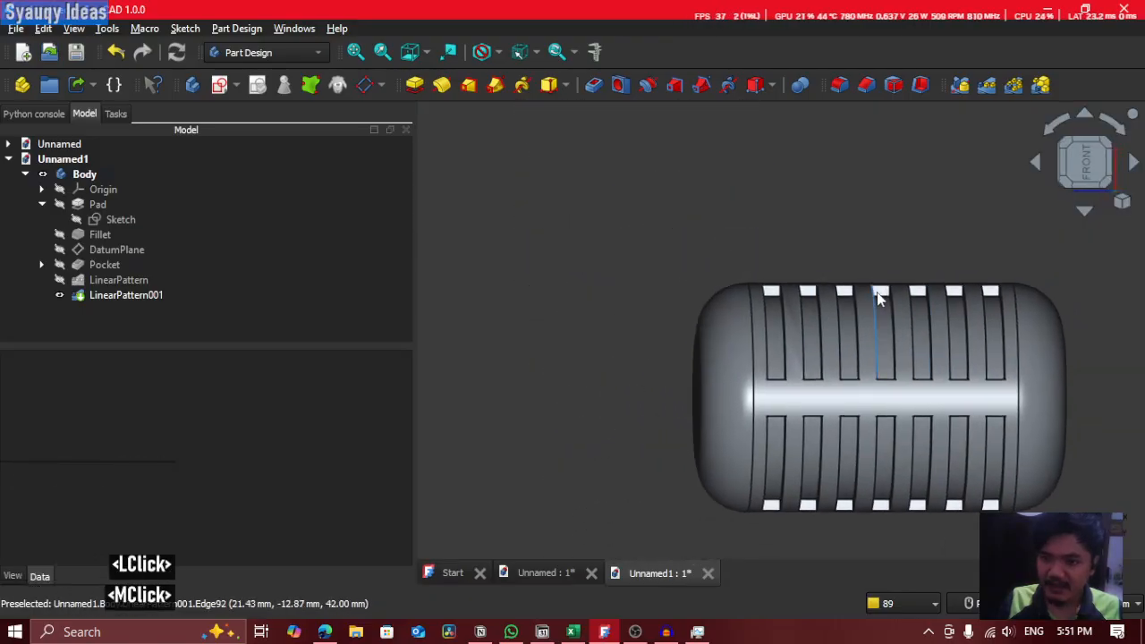
pyautogui.keyDown('shift'); pyautogui.middleClick(874, 299); pyautogui.keyUp('shift')
pyautogui.keyDown('shift'); pyautogui.moveTo(874, 299); pyautogui.dragTo(900, 263, button='middle'); pyautogui.keyUp('shift')
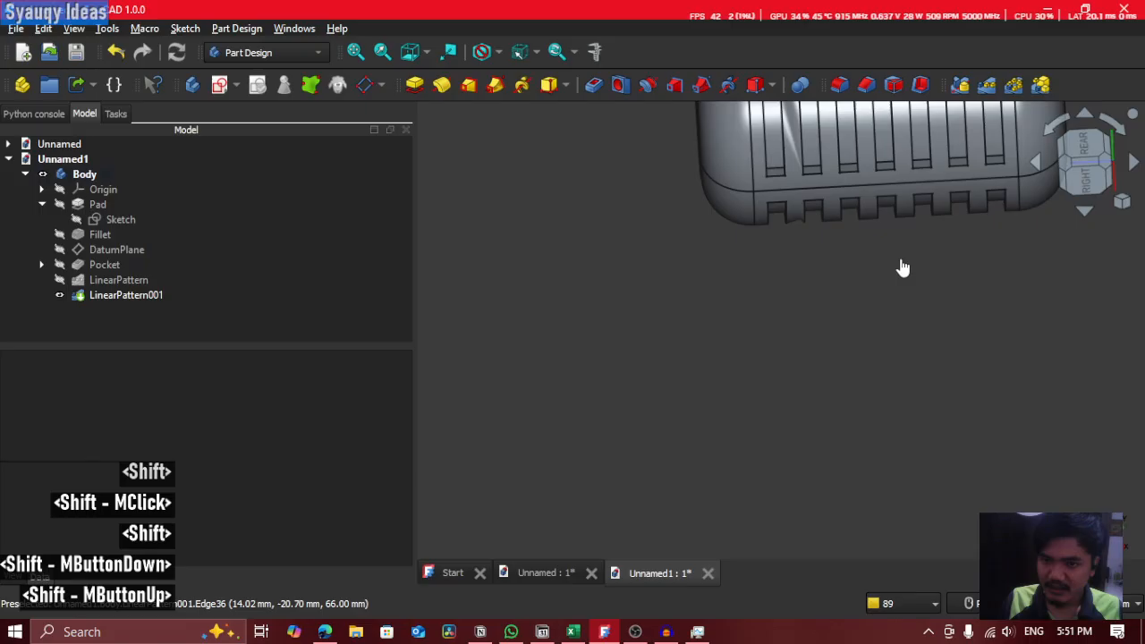
pyautogui.click(720, 184)
pyautogui.click(1084, 219)
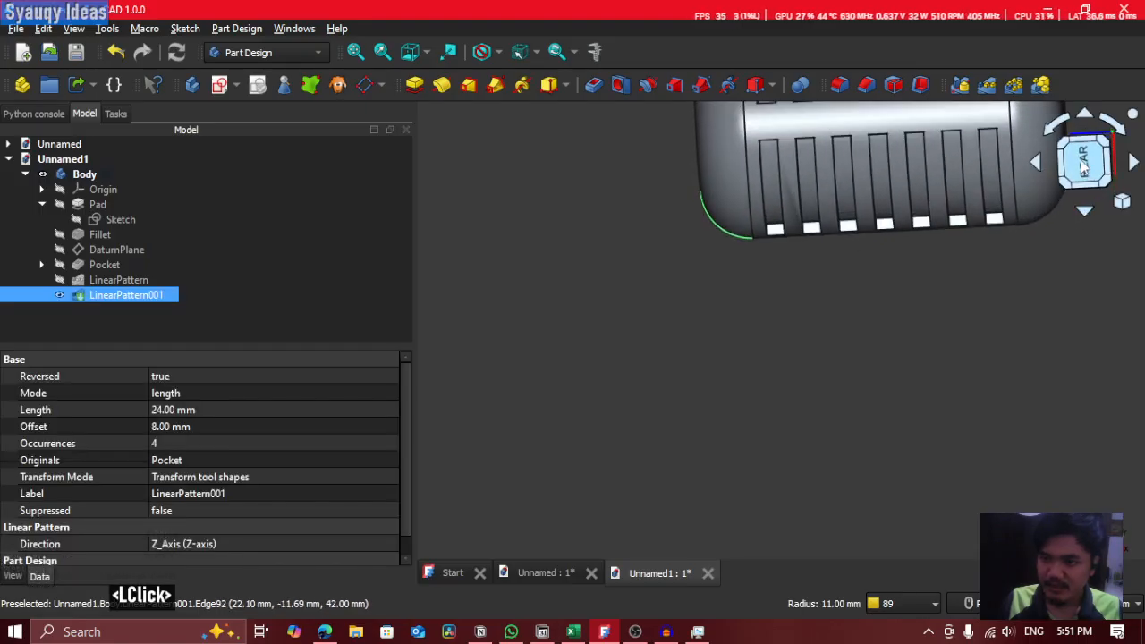
# Step: Examine the rounded end and its flat circular face with the part upright, from the rear, obliquely and from above
pyautogui.click(1126, 131)
pyautogui.middleClick(906, 217)
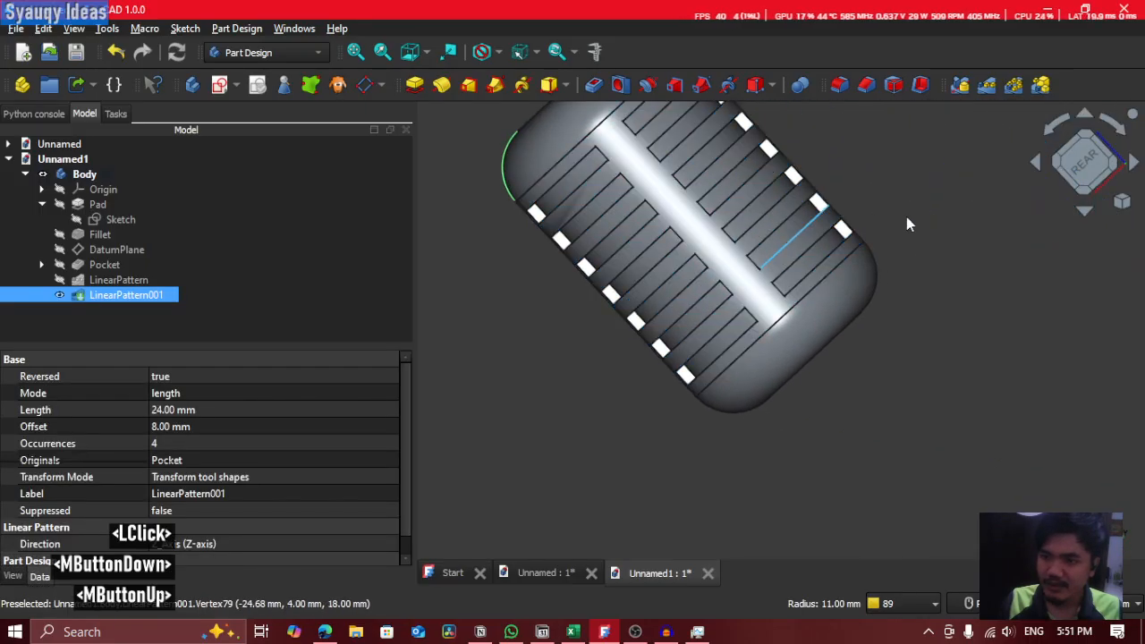
pyautogui.middleClick(795, 237)
pyautogui.click(1111, 123)
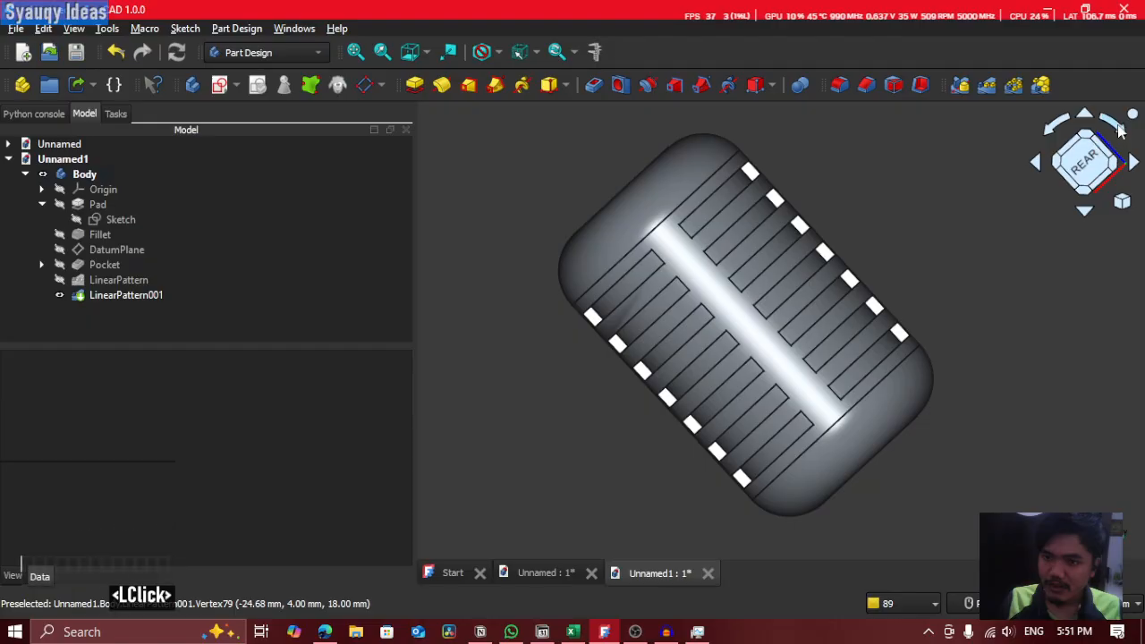
pyautogui.click(1121, 131)
pyautogui.middleClick(777, 234)
pyautogui.keyDown('shift'); pyautogui.moveTo(692, 179); pyautogui.dragTo(702, 262, button='middle'); pyautogui.keyUp('shift')
pyautogui.click(677, 253)
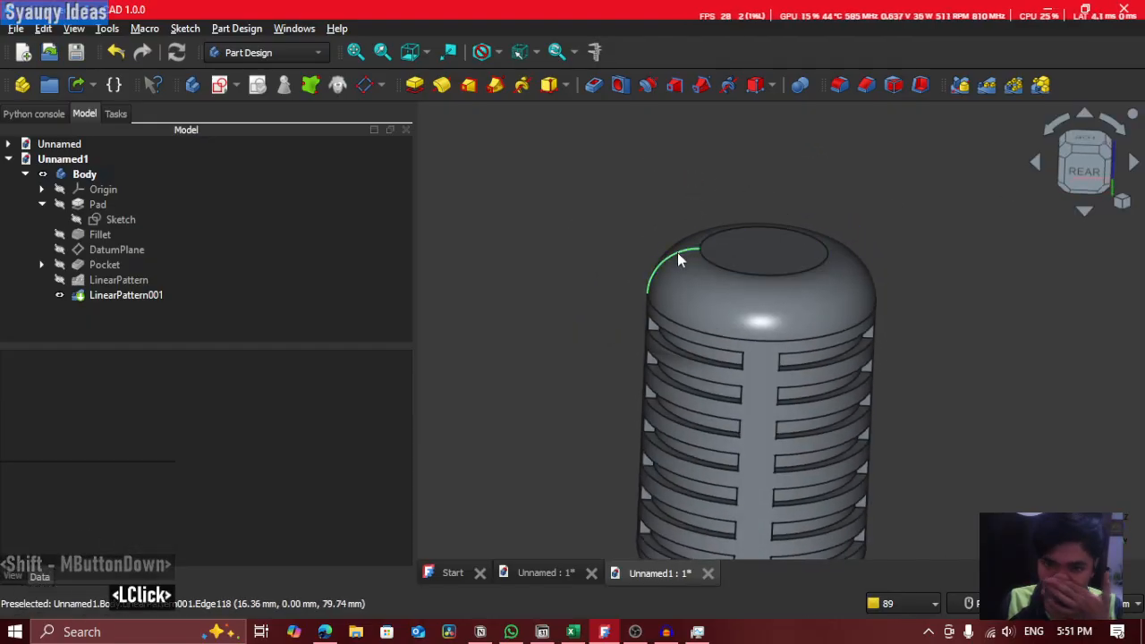
pyautogui.scroll(6, 666, 257)
pyautogui.click(879, 232)
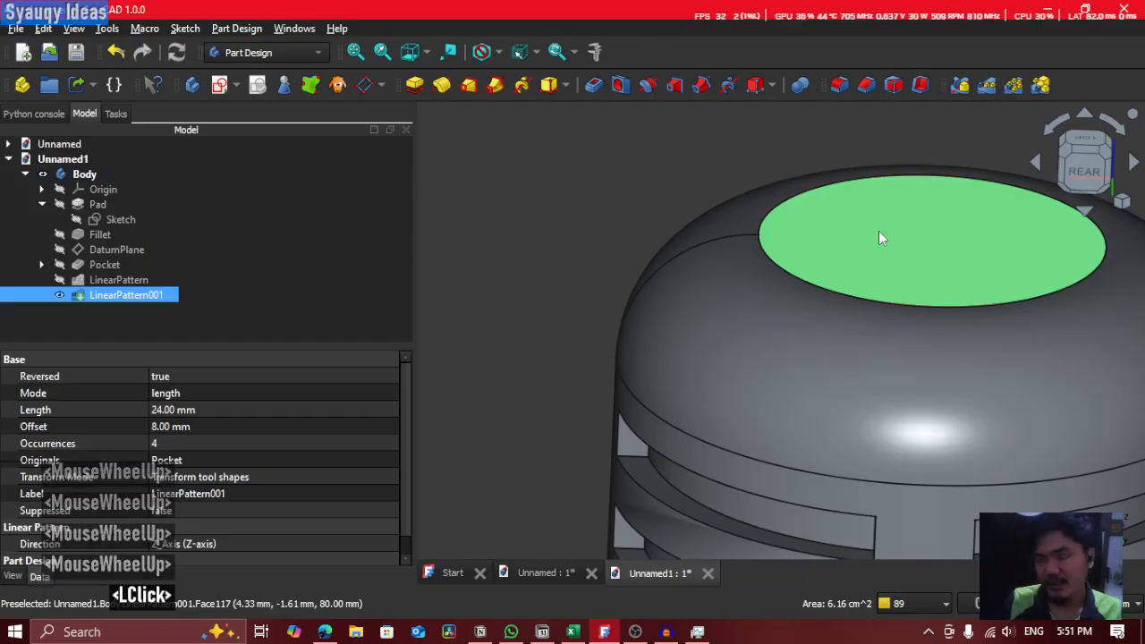
pyautogui.scroll(-3, 878, 237)
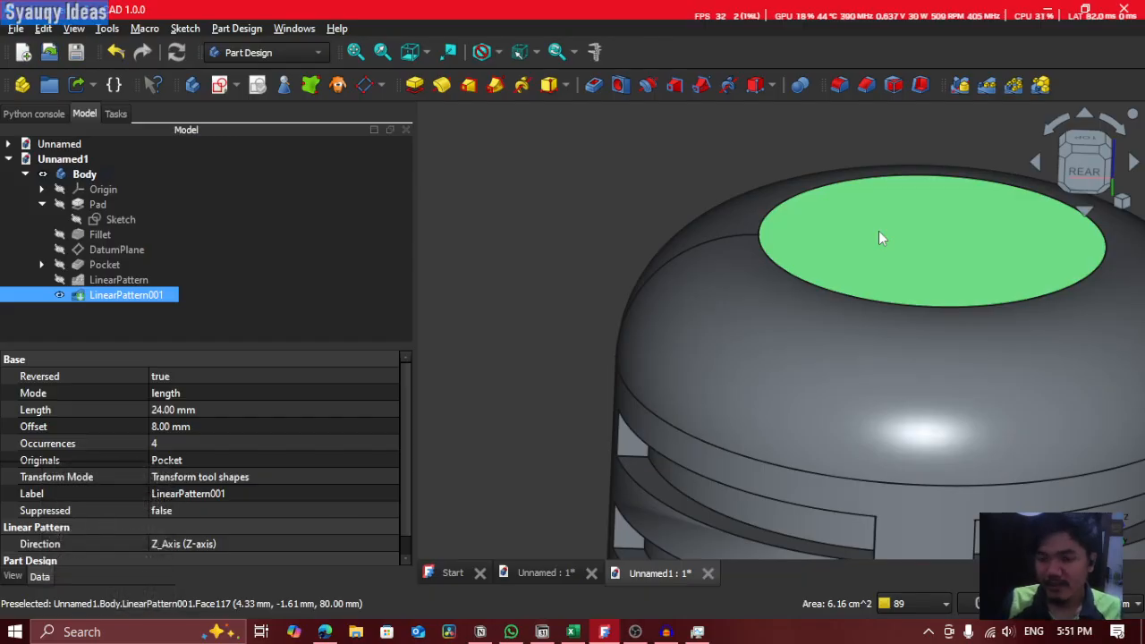
pyautogui.click(1064, 322)
pyautogui.moveTo(1064, 322); pyautogui.dragTo(948, 392, button='middle')
pyautogui.keyDown('shift'); pyautogui.moveTo(796, 219); pyautogui.dragTo(782, 392, button='middle'); pyautogui.keyUp('shift')
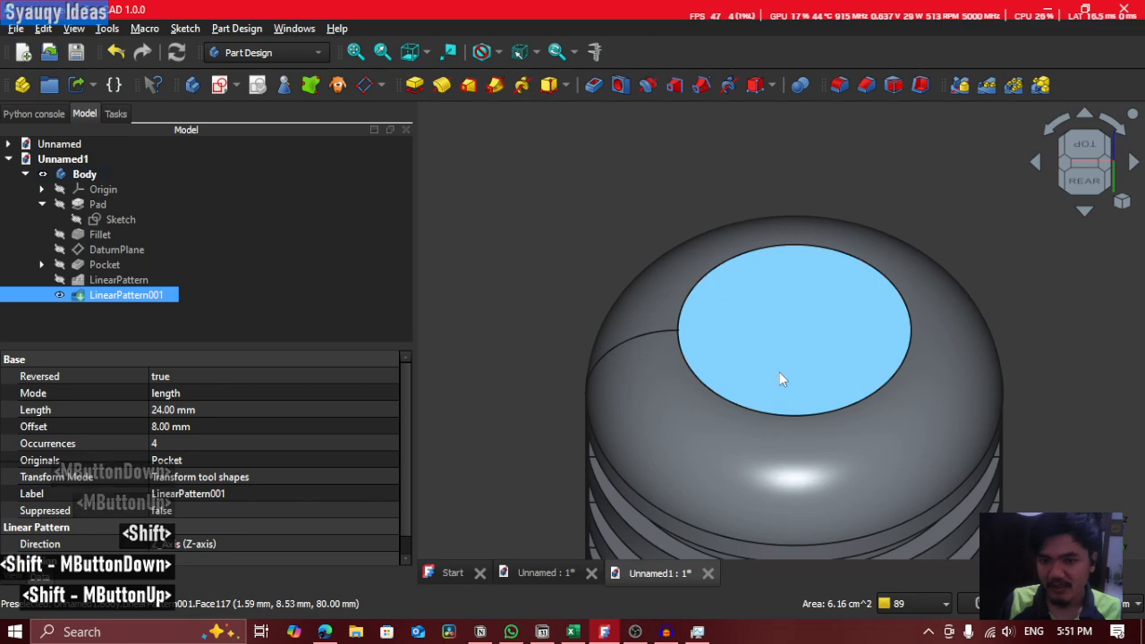
pyautogui.click(1087, 159)
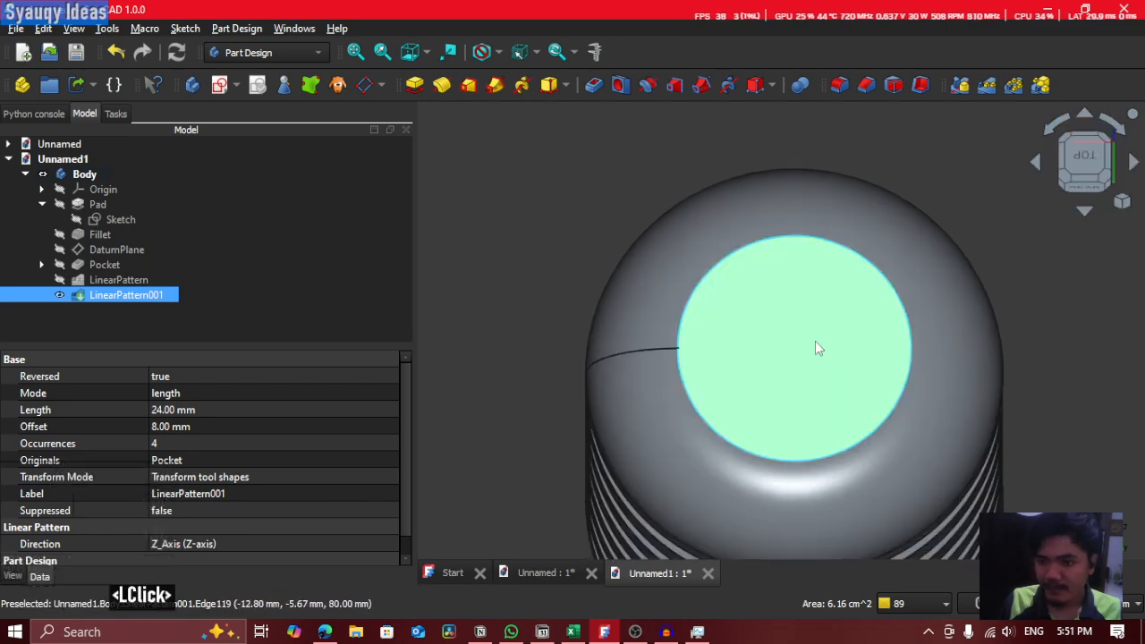
pyautogui.middleClick(649, 373)
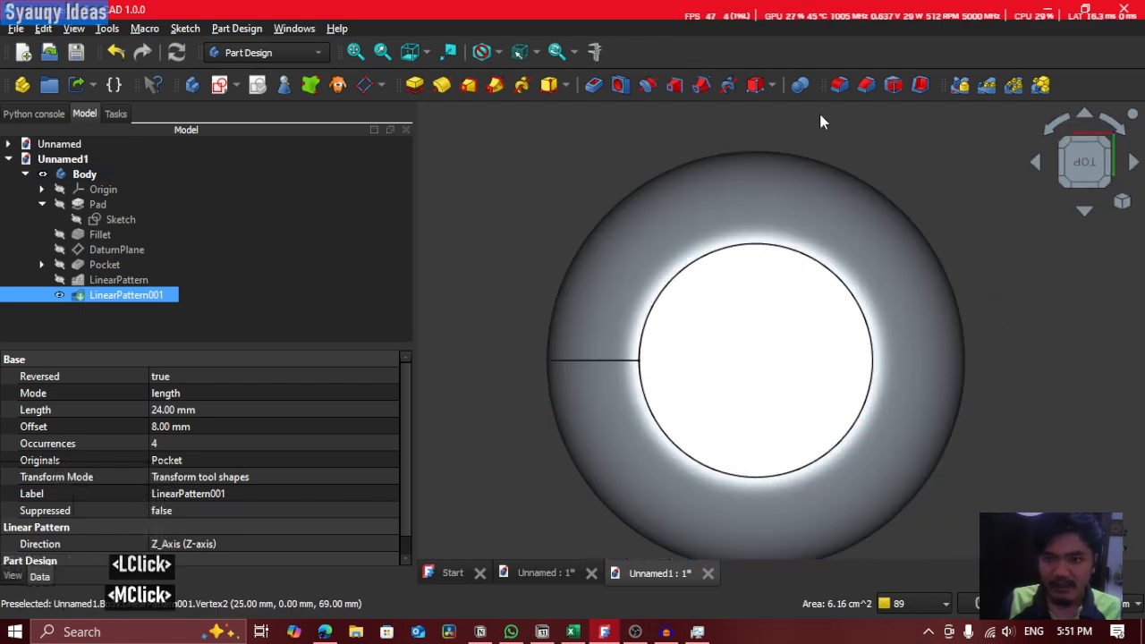
pyautogui.click(295, 52)
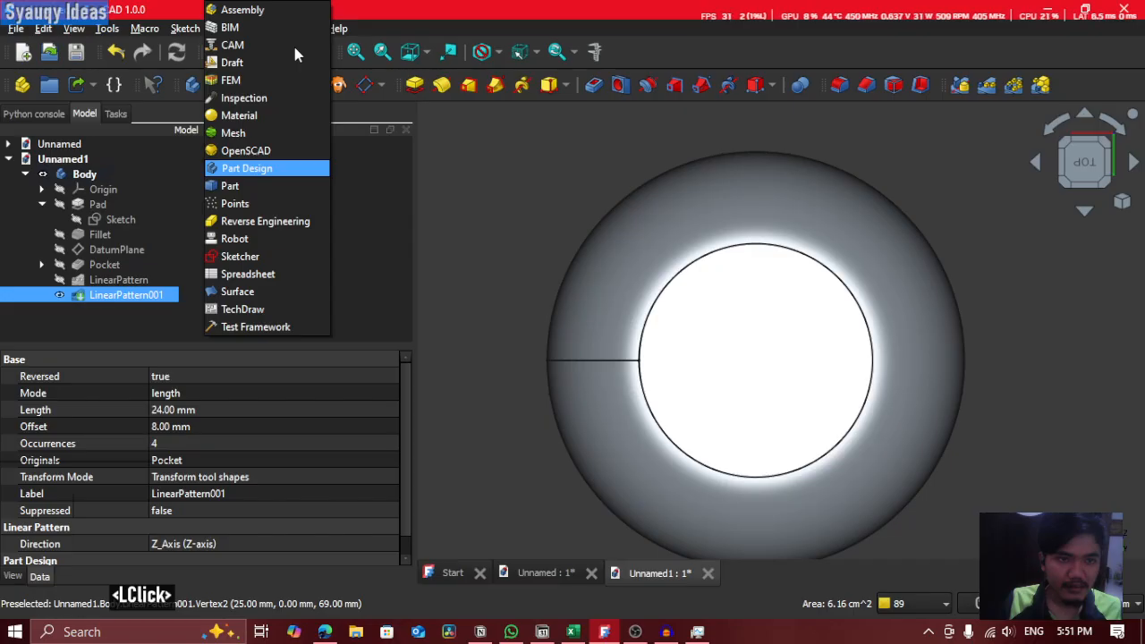
pyautogui.click(642, 166)
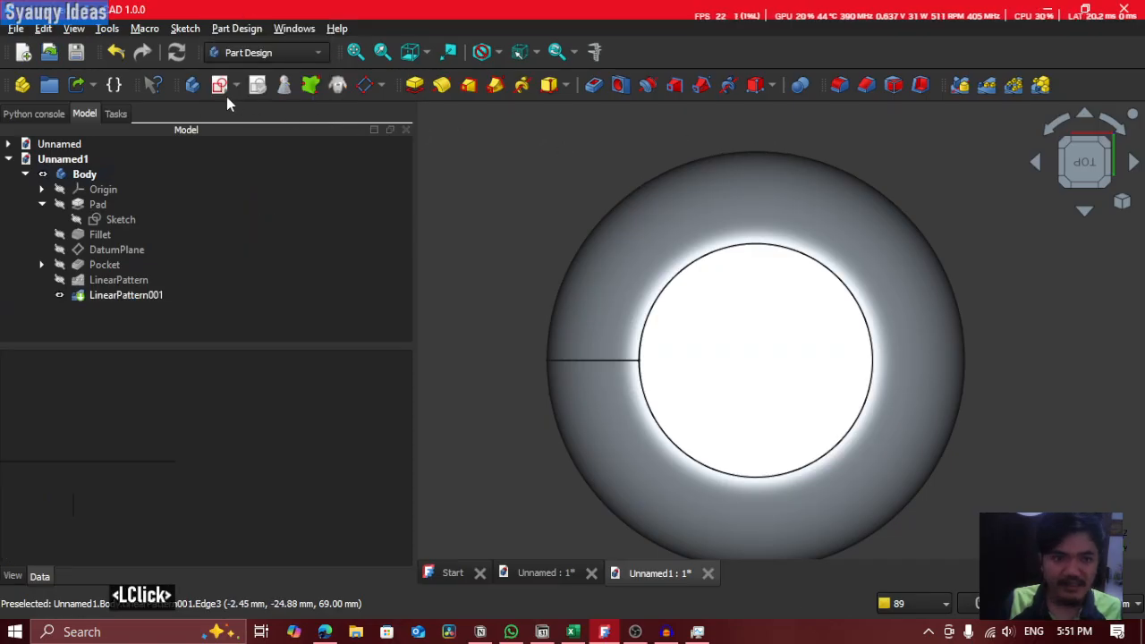
pyautogui.click(236, 30)
pyautogui.click(242, 31)
pyautogui.moveTo(104, 34)
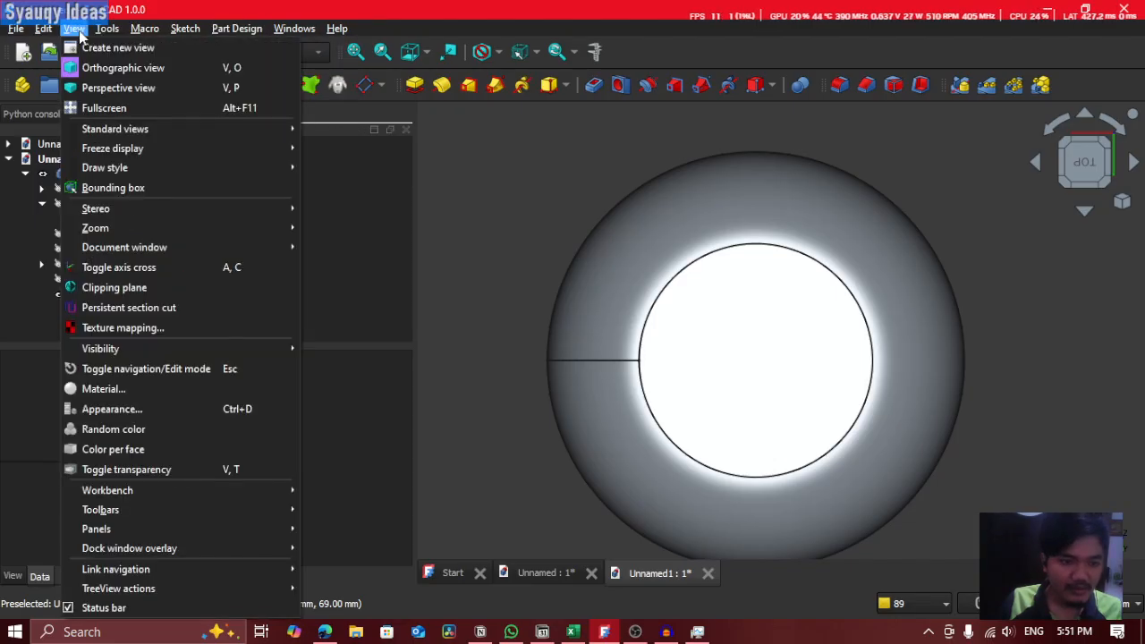
pyautogui.click(75, 30)
pyautogui.doubleClick(269, 51)
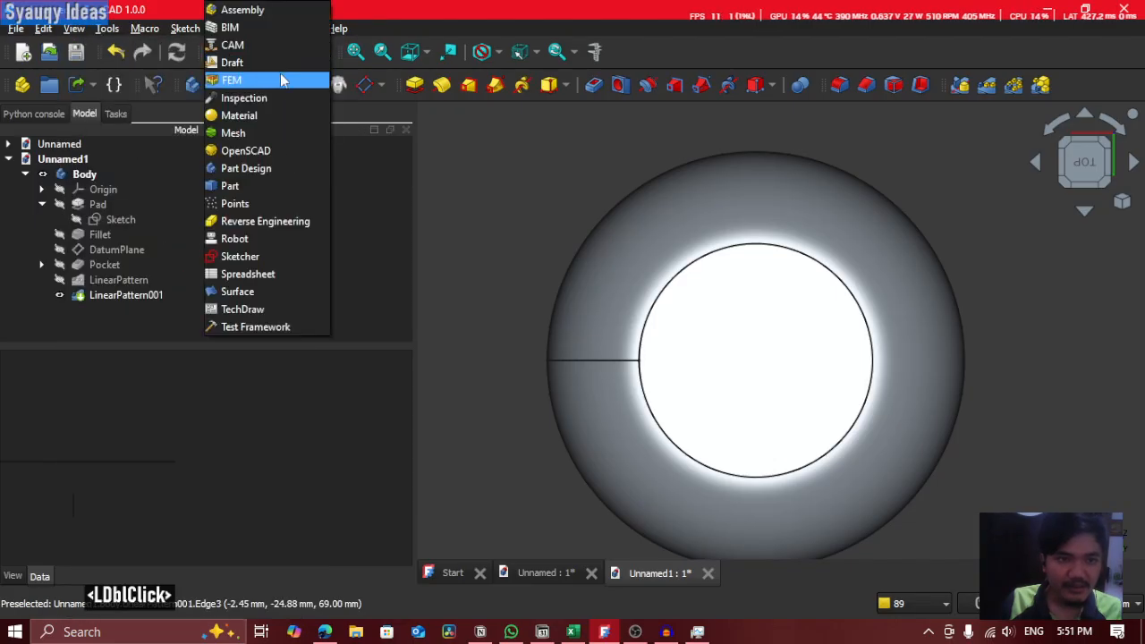
pyautogui.click(421, 262)
pyautogui.middleClick(634, 401)
pyautogui.scroll(-2, 670, 351)
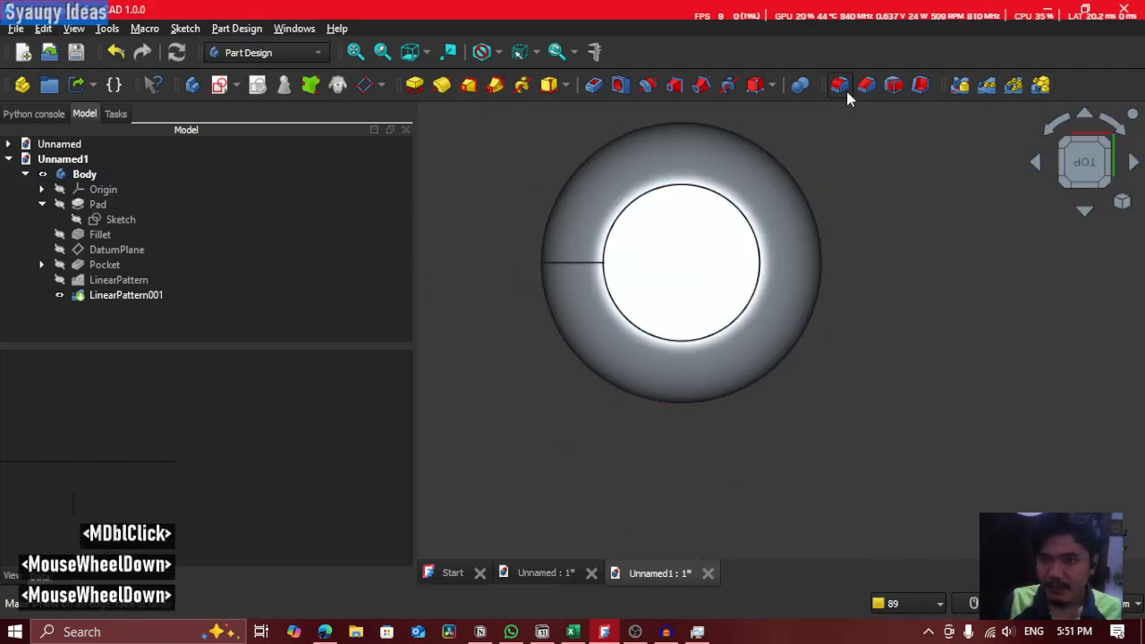
pyautogui.rightClick(1066, 84)
pyautogui.click(921, 194)
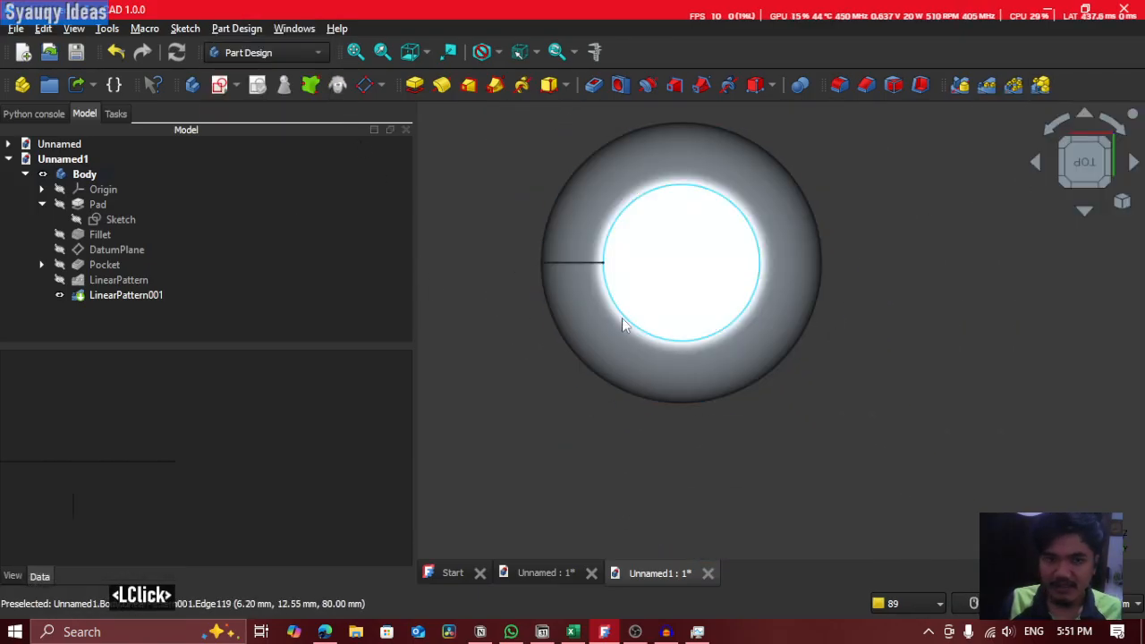
# Step: Examine the seam edge on the rounded top up close, and the whole part with its side groove rows from several angles
pyautogui.click(545, 261)
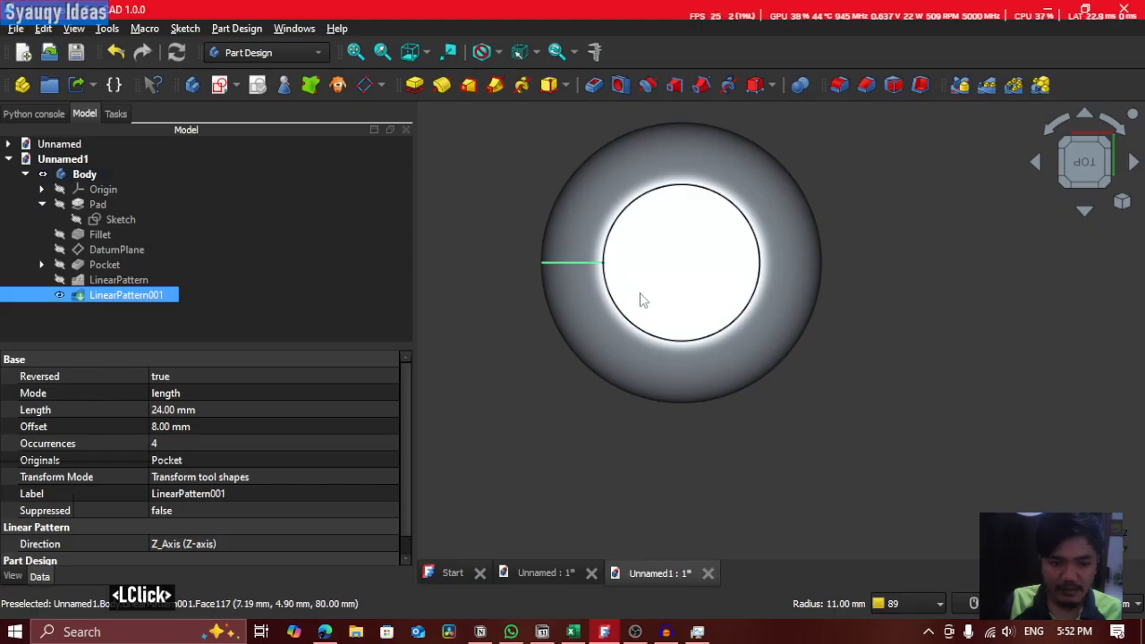
pyautogui.click(1092, 192)
pyautogui.click(1043, 297)
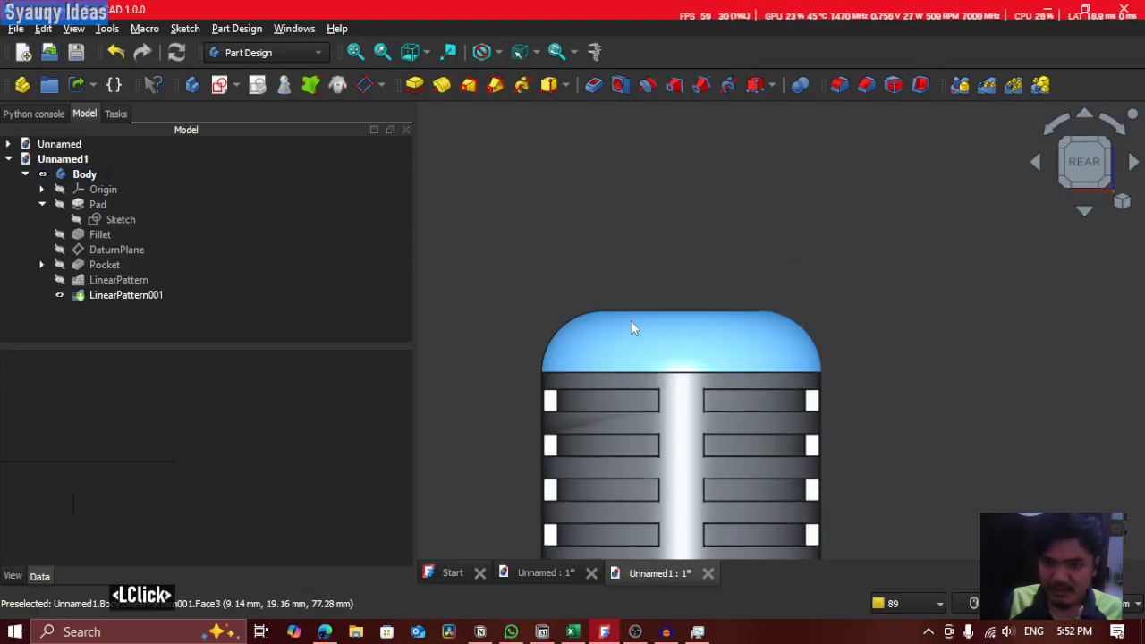
pyautogui.keyDown('shift'); pyautogui.moveTo(551, 337); pyautogui.dragTo(562, 321, button='middle'); pyautogui.keyUp('shift')
pyautogui.doubleClick(569, 319)
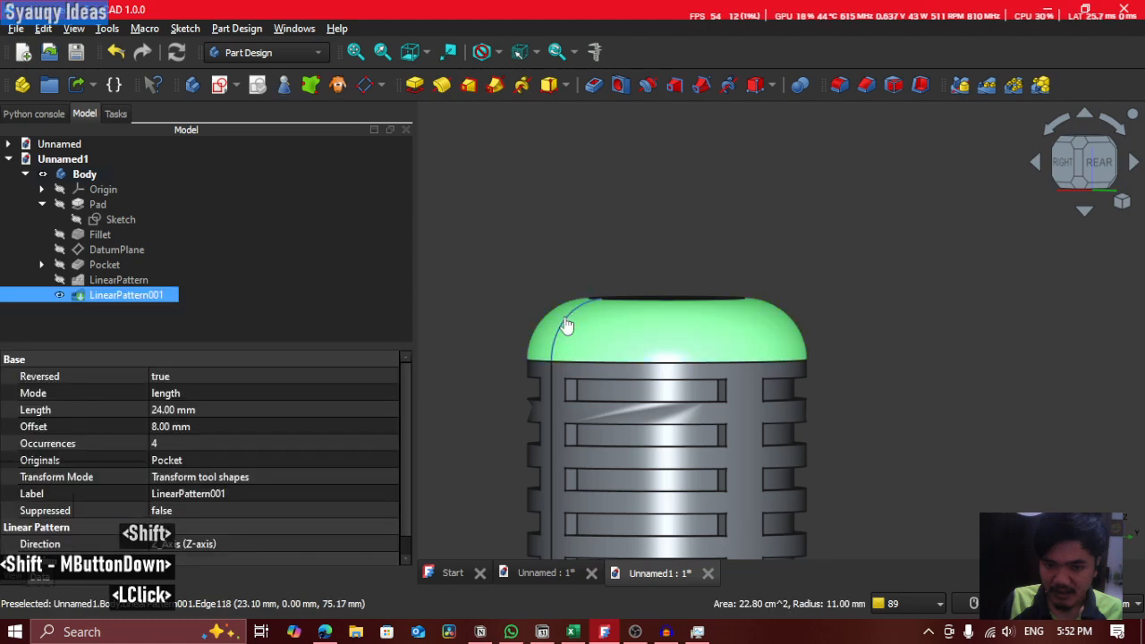
pyautogui.scroll(5, 510, 310)
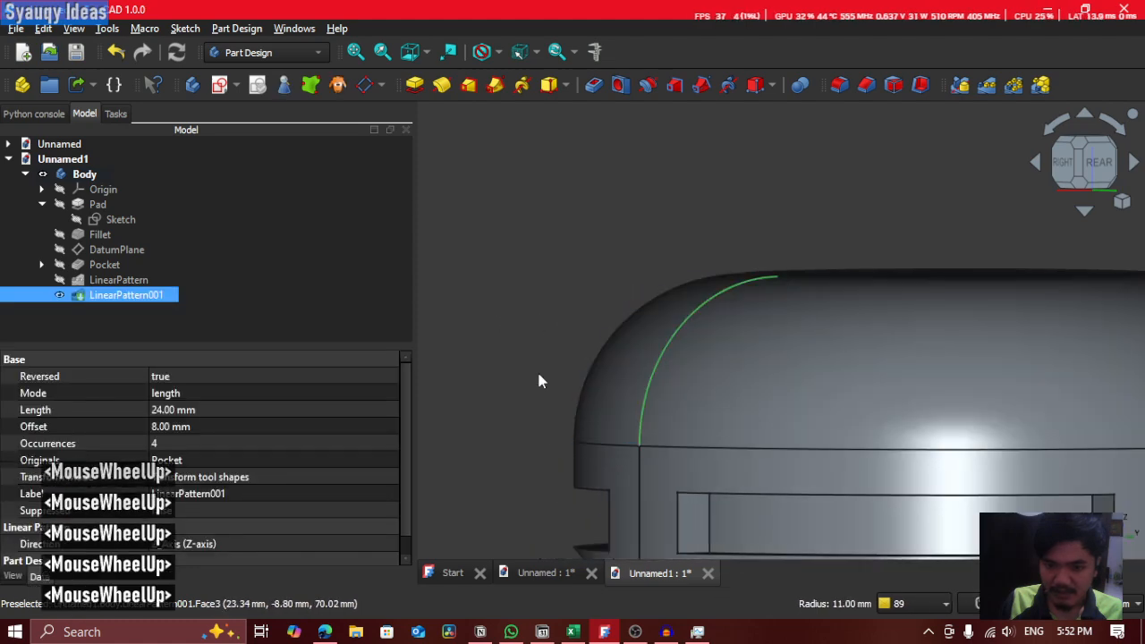
pyautogui.click(537, 291)
pyautogui.scroll(-3, 742, 295)
pyautogui.keyDown('shift'); pyautogui.moveTo(742, 295); pyautogui.dragTo(617, 309, button='middle'); pyautogui.keyUp('shift')
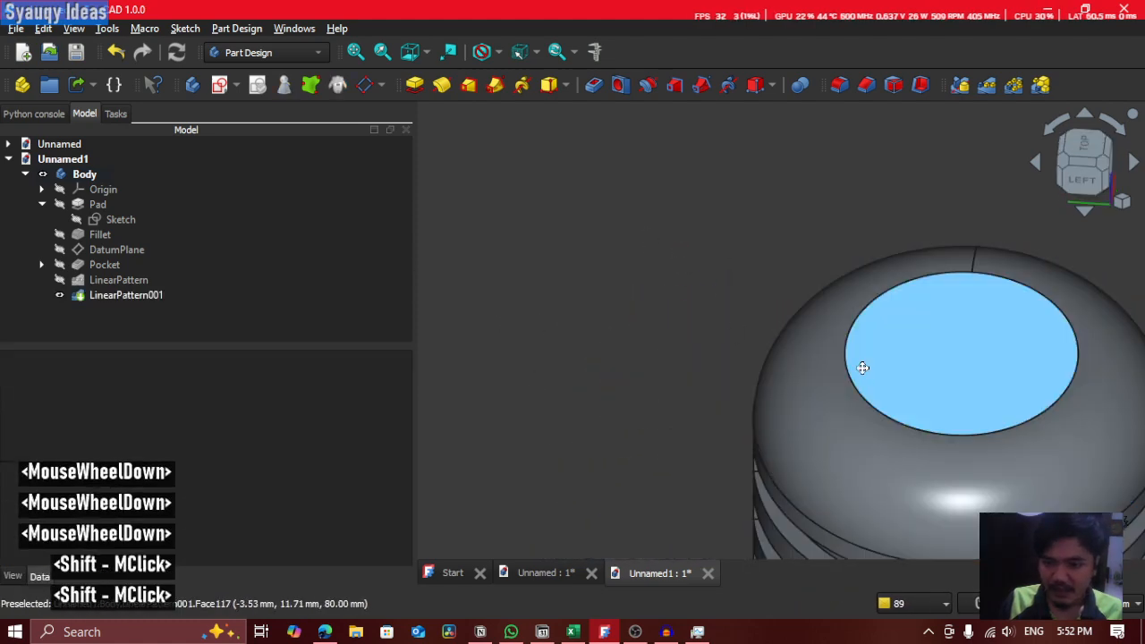
pyautogui.moveTo(861, 366); pyautogui.dragTo(683, 289, button='middle')
pyautogui.click(995, 300)
pyautogui.scroll(-3, 730, 326)
pyautogui.keyDown('shift'); pyautogui.moveTo(730, 325); pyautogui.dragTo(857, 301, button='middle'); pyautogui.keyUp('shift')
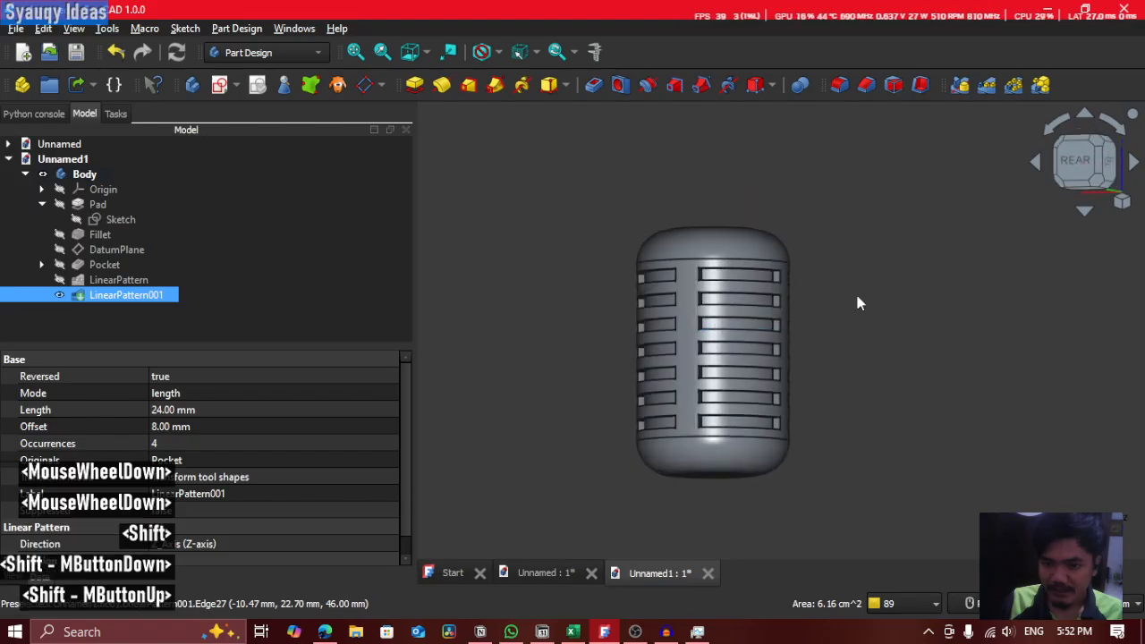
pyautogui.keyDown('shift'); pyautogui.moveTo(503, 240); pyautogui.dragTo(624, 285, button='middle'); pyautogui.keyUp('shift')
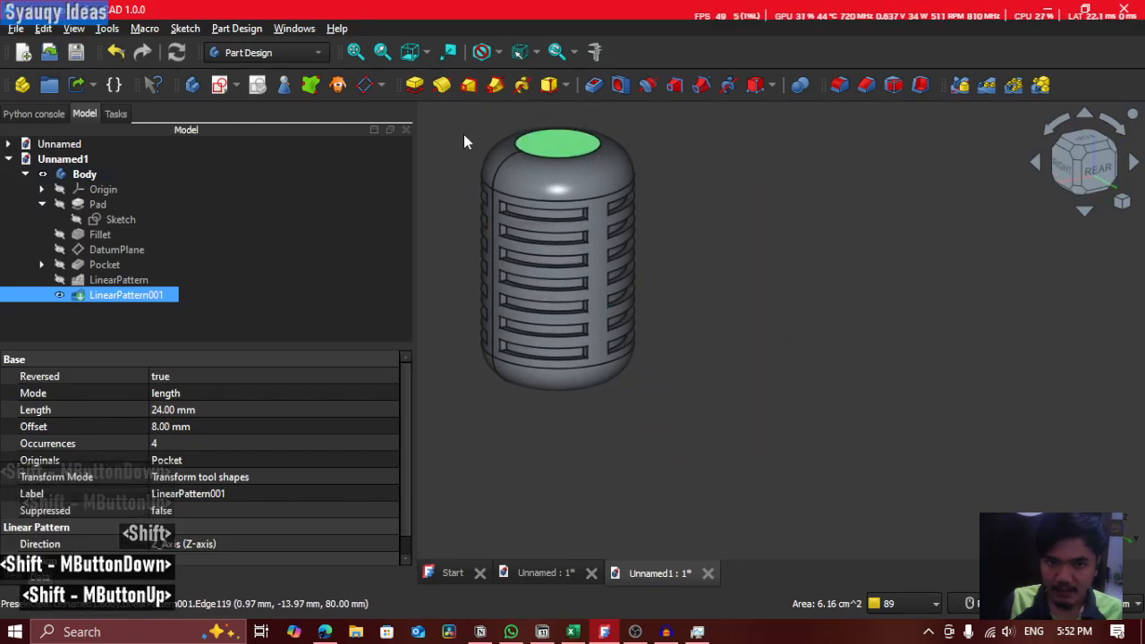
pyautogui.moveTo(464, 136); pyautogui.dragTo(574, 211, button='middle')
pyautogui.click(531, 248)
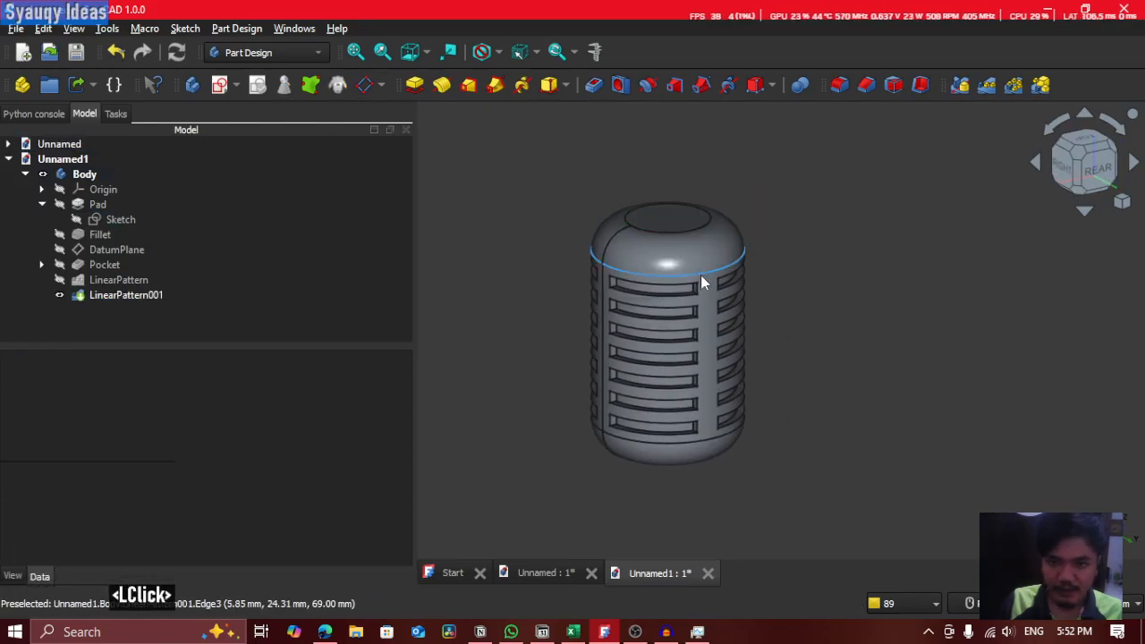
# Step: Set up a datum plane with Inertia 2-3 attachment from the circular edges bounding the upper and lower rounded ends
pyautogui.click(700, 273)
pyautogui.keyDown('ctrl'); pyautogui.click(709, 438); pyautogui.keyUp('ctrl')
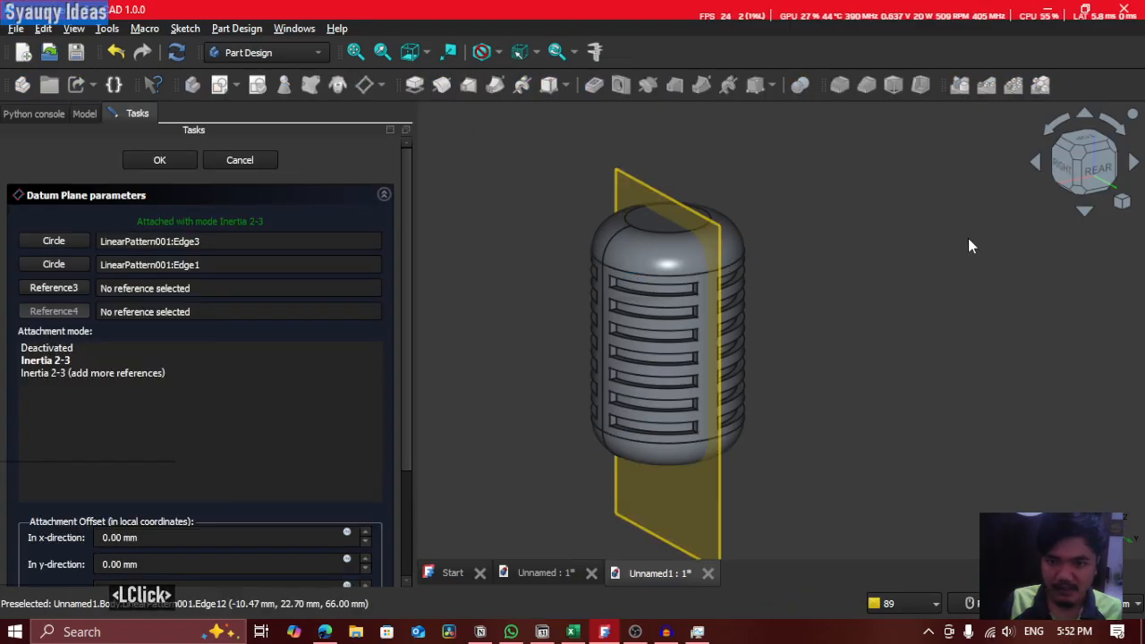
pyautogui.click(1090, 139)
pyautogui.middleClick(723, 238)
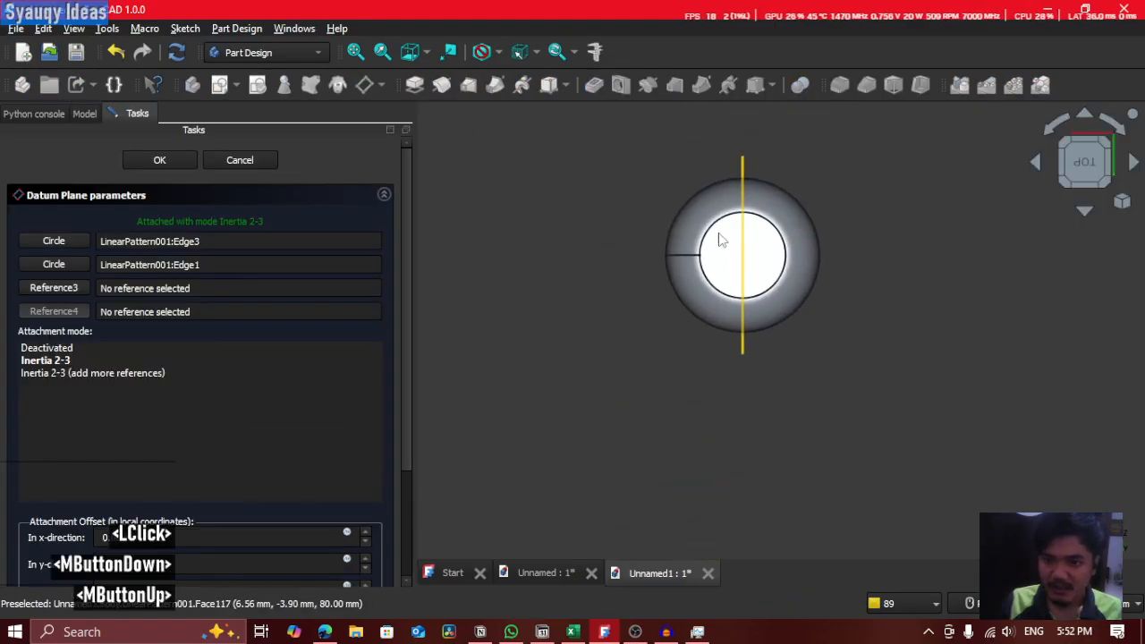
pyautogui.scroll(4, 582, 236)
pyautogui.scroll(-5, 396, 391)
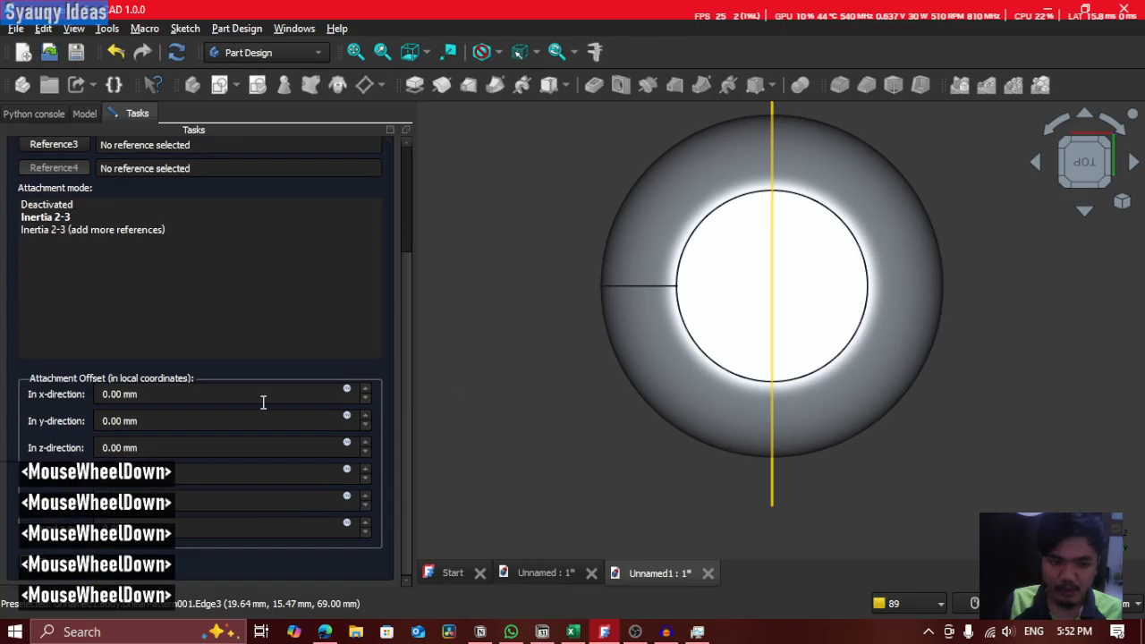
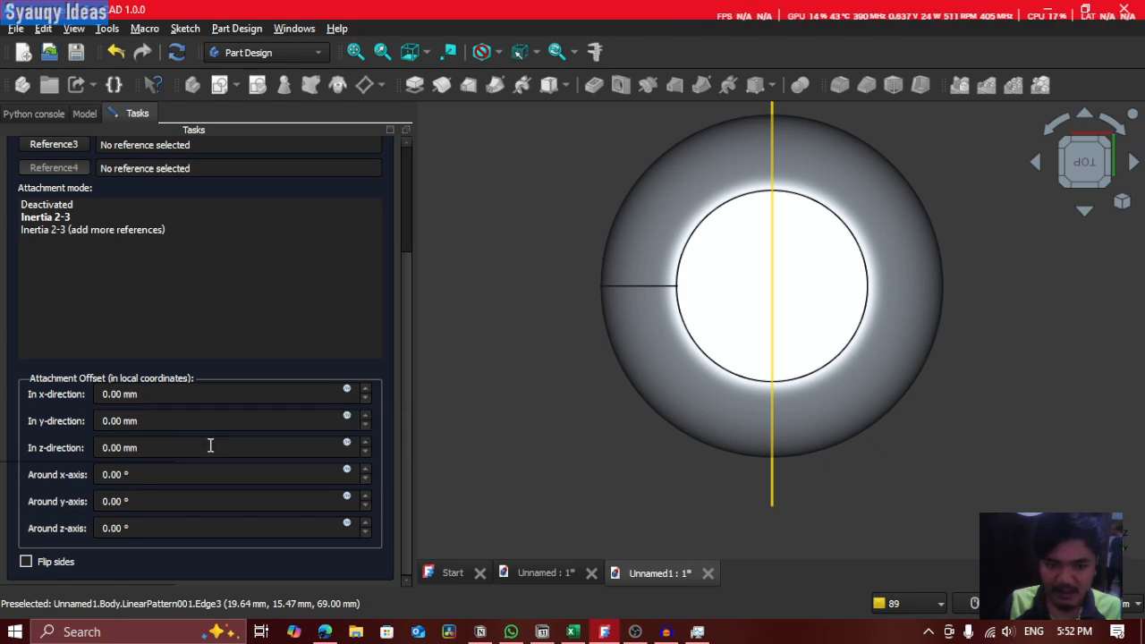
# Step: Try attachment offsets for the datum plane in its local x, y and z directions, up to 14 mm in z
pyautogui.scroll(1, 240, 396)
pyautogui.scroll(-1, 240, 396)
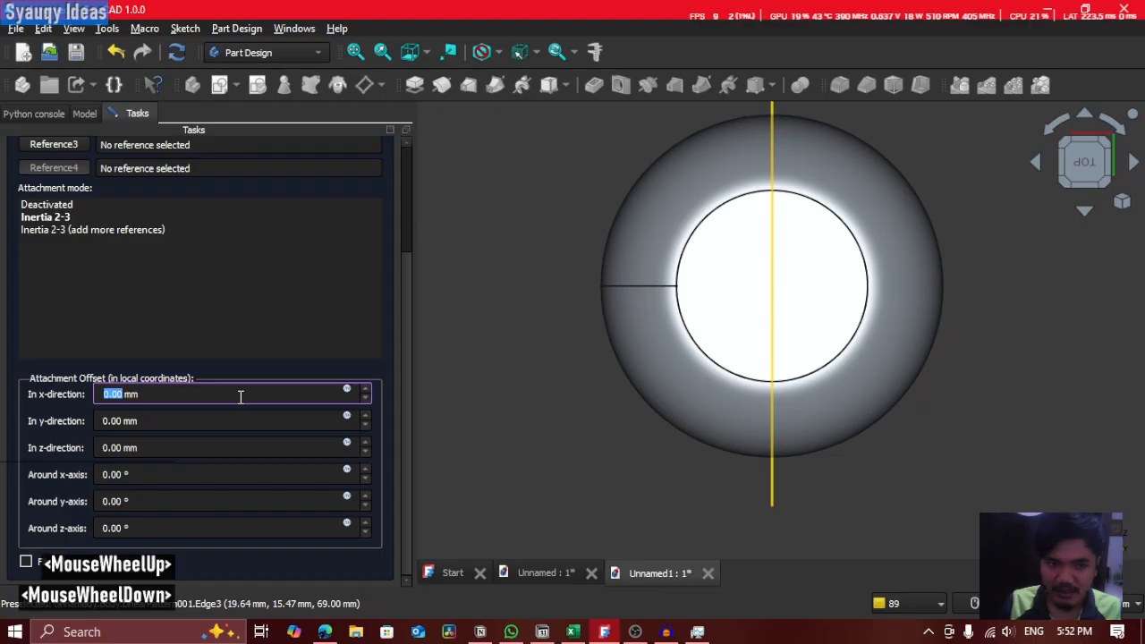
pyautogui.scroll(1, 233, 428)
pyautogui.scroll(-1, 232, 428)
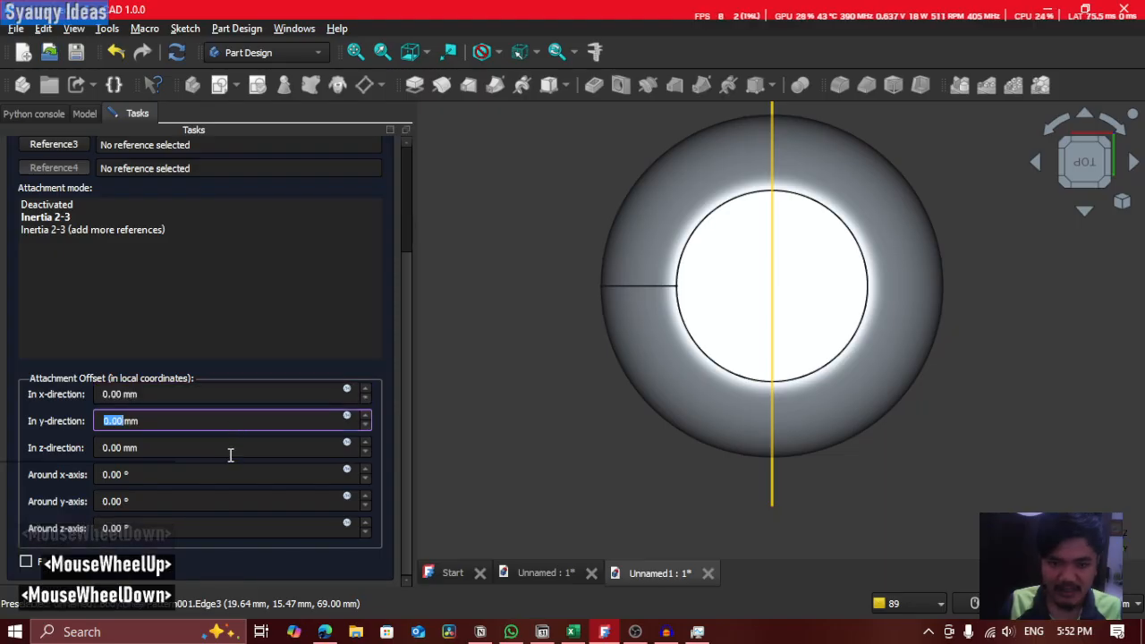
pyautogui.scroll(14, 229, 456)
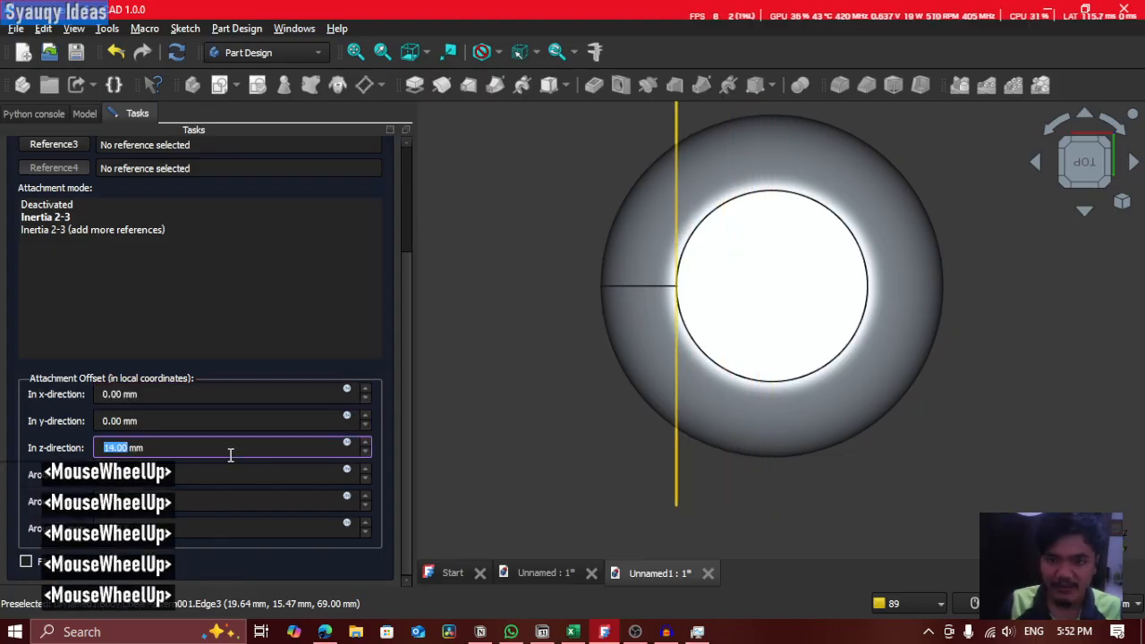
pyautogui.scroll(-7, 230, 455)
pyautogui.scroll(5, 230, 455)
pyautogui.scroll(-11, 230, 455)
pyautogui.scroll(11, 230, 456)
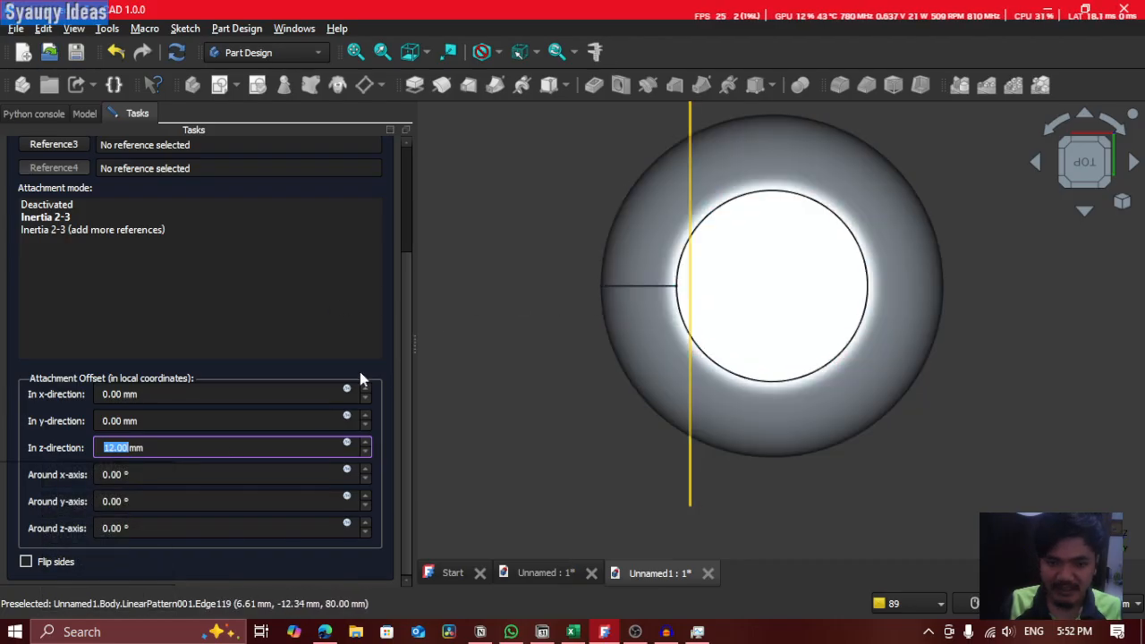
pyautogui.scroll(-14, 236, 440)
pyautogui.scroll(2, 236, 440)
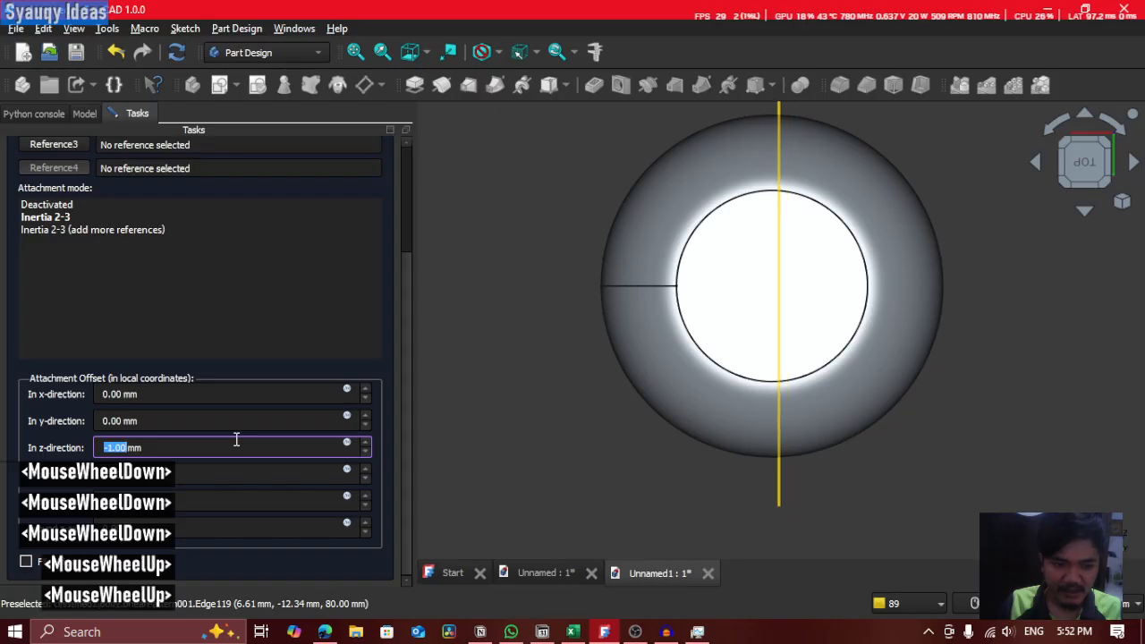
pyautogui.click(115, 474)
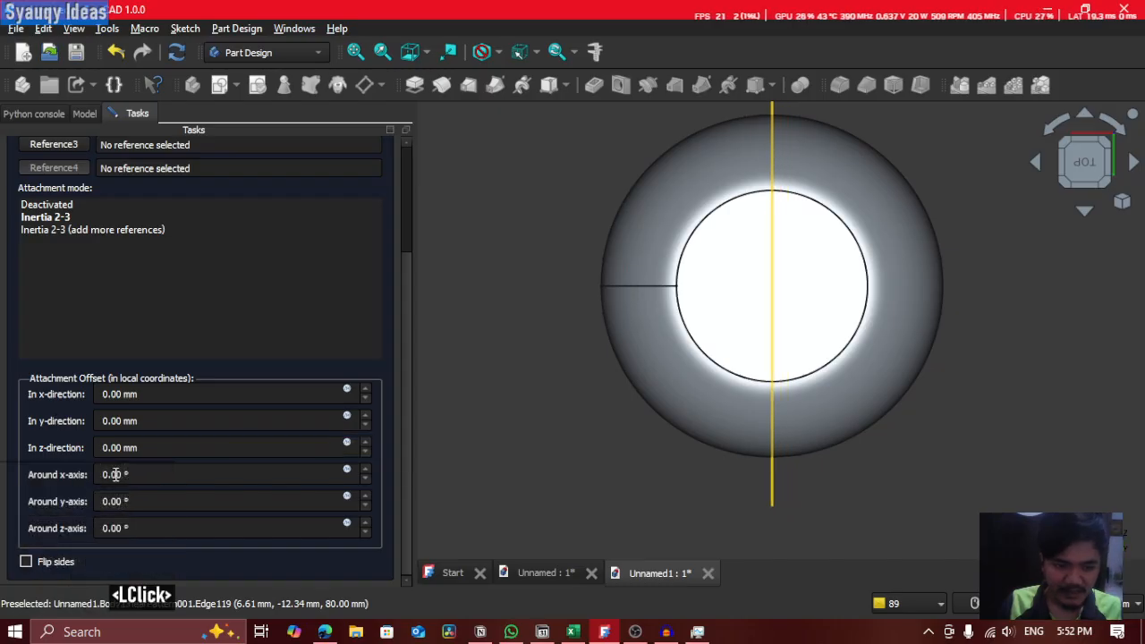
# Step: Try rotating the datum plane 1° around its local x-axis and up to 5° around its y-axis
pyautogui.scroll(1, 315, 483)
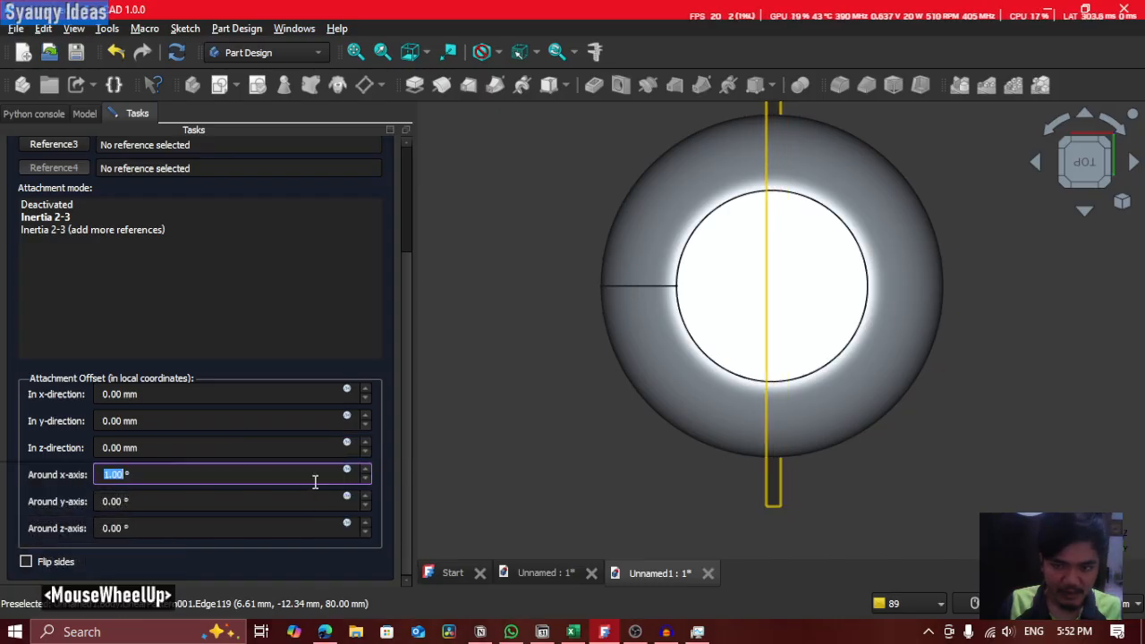
pyautogui.scroll(-1, 315, 484)
pyautogui.scroll(4, 288, 507)
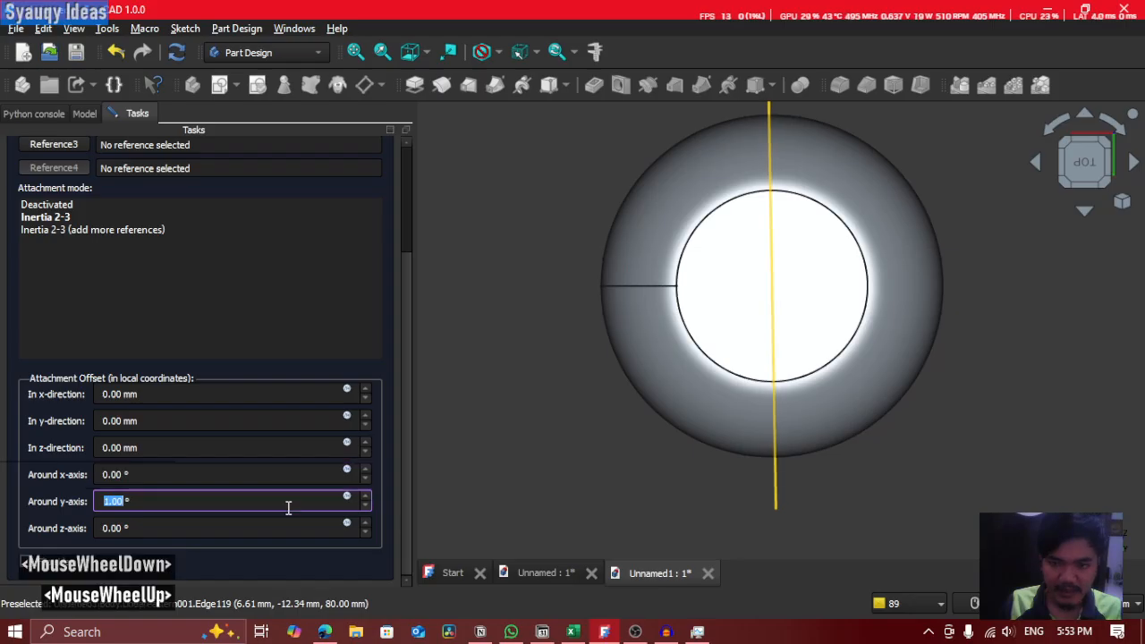
# Step: Set the datum plane's rotation around its local y-axis to 90° and accept the plane
pyautogui.click(288, 507)
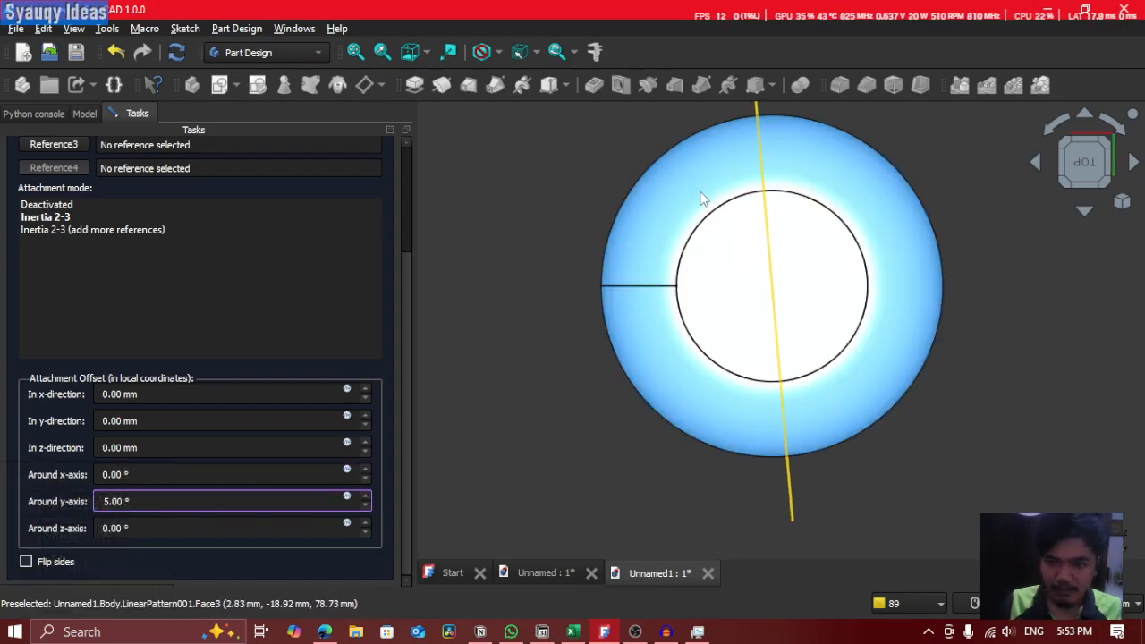
pyautogui.hotkey('ctrl', 'a')
pyautogui.write('9')
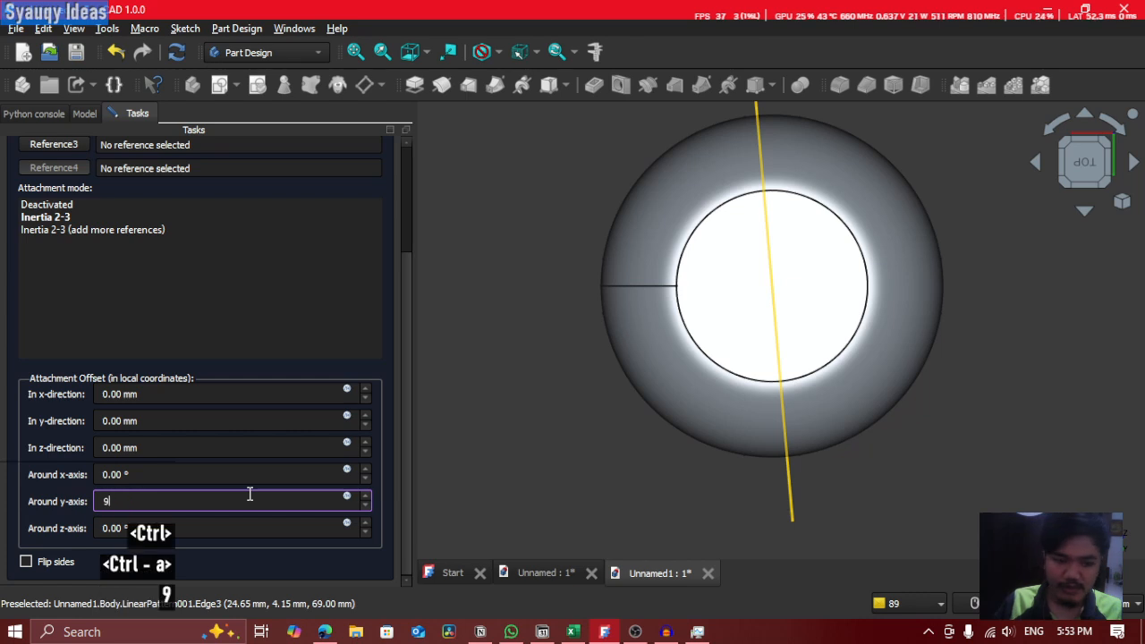
pyautogui.write('0')
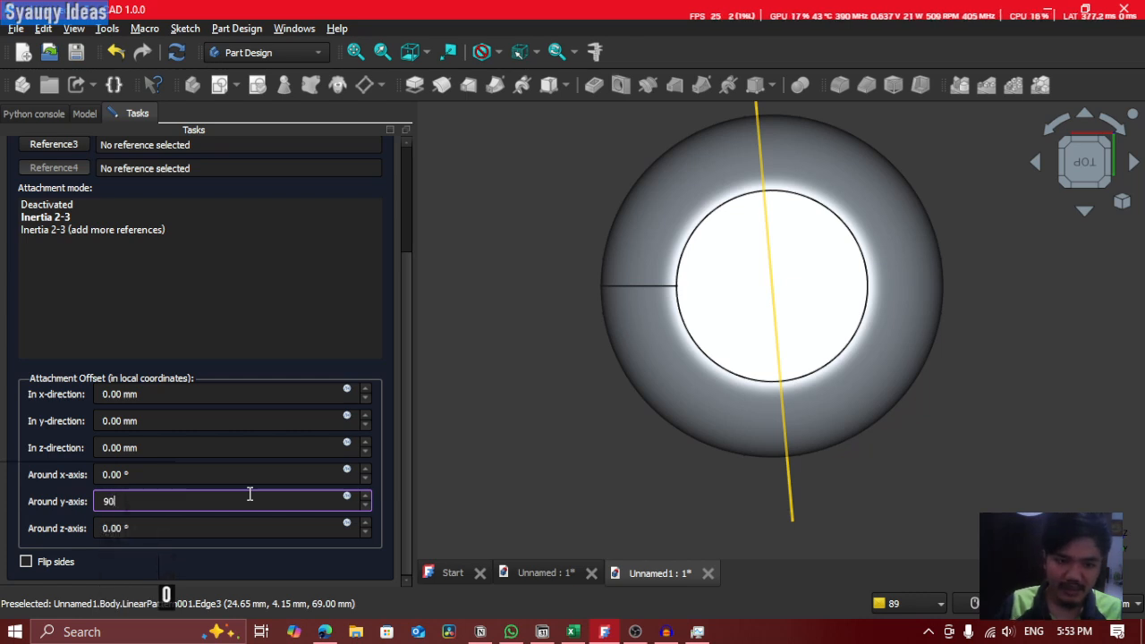
pyautogui.click(267, 476)
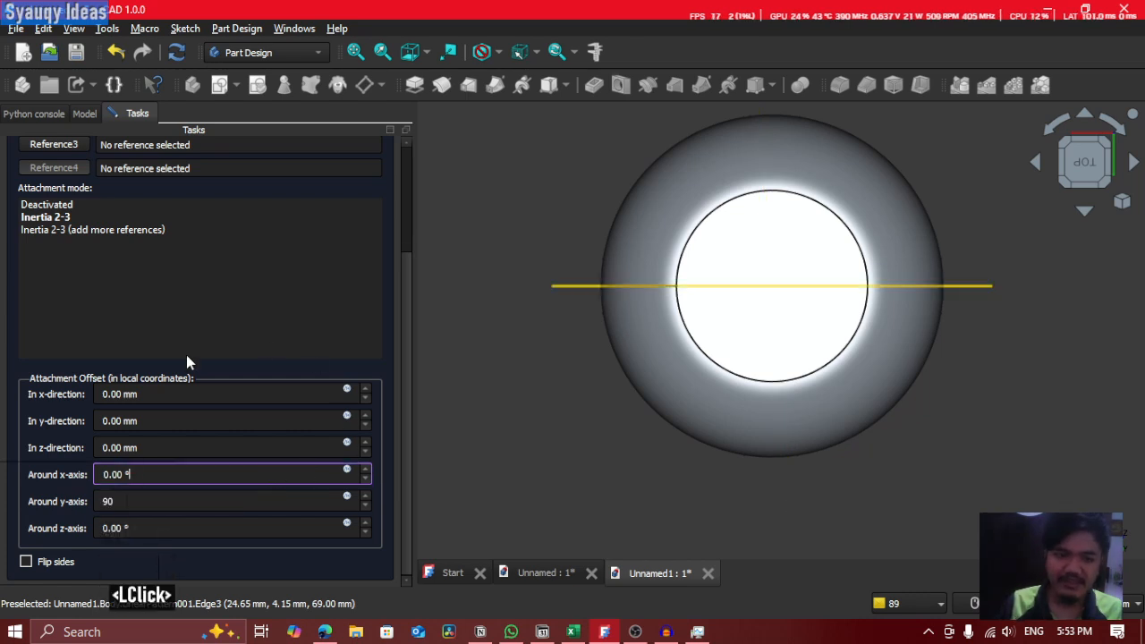
pyautogui.scroll(2, 399, 243)
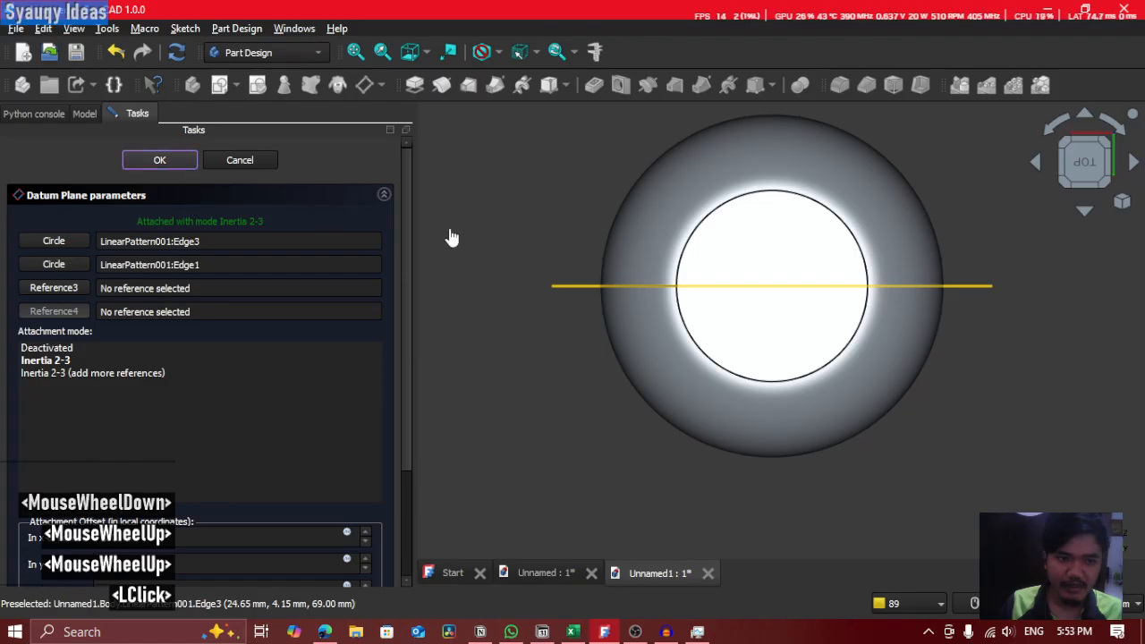
# Step: Start a new sketch on the rotated lengthwise datum plane, with the rounded upper end of the part in view
pyautogui.click(1084, 213)
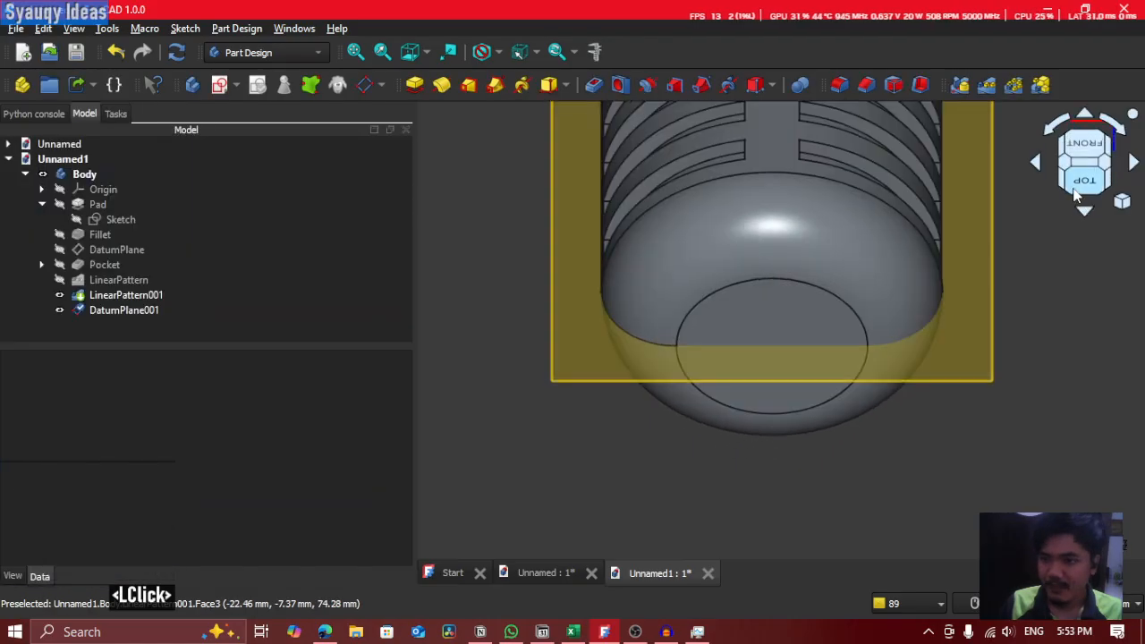
pyautogui.click(1085, 148)
pyautogui.moveTo(775, 147); pyautogui.dragTo(758, 294, button='middle')
pyautogui.keyDown('shift'); pyautogui.moveTo(729, 111); pyautogui.dragTo(797, 246, button='middle'); pyautogui.keyUp('shift')
pyautogui.moveTo(796, 246)
pyautogui.mouseDown(button='middle')
pyautogui.moveTo(873, 417)
pyautogui.moveTo(661, 223)
pyautogui.mouseUp(button='middle')
pyautogui.click(664, 194)
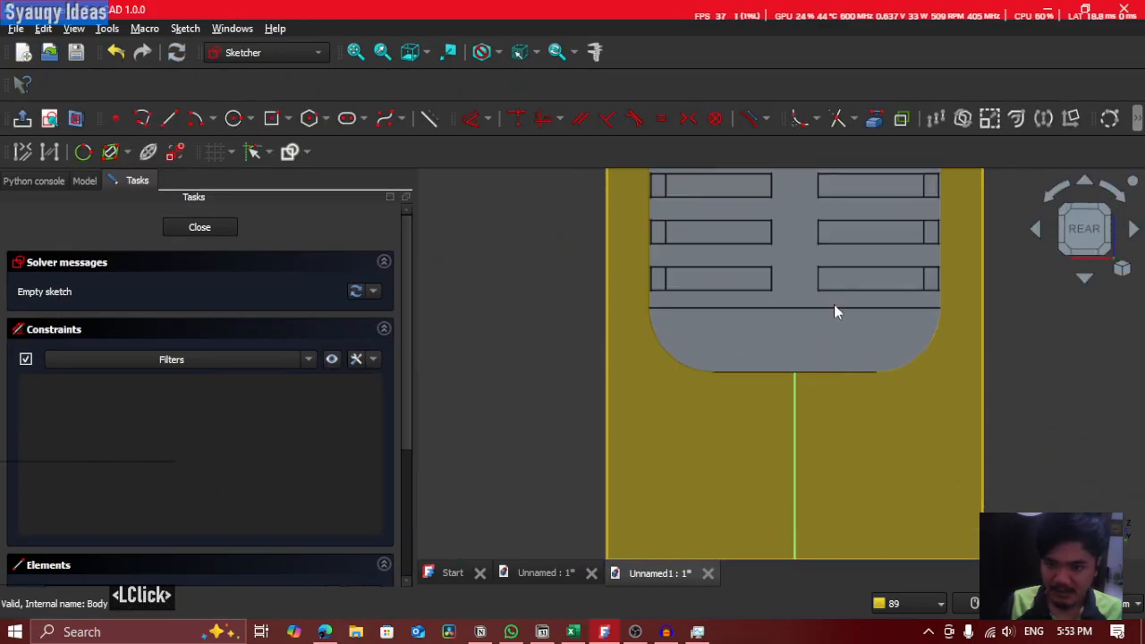
pyautogui.keyDown('shift'); pyautogui.moveTo(834, 304); pyautogui.dragTo(746, 368, button='middle'); pyautogui.keyUp('shift')
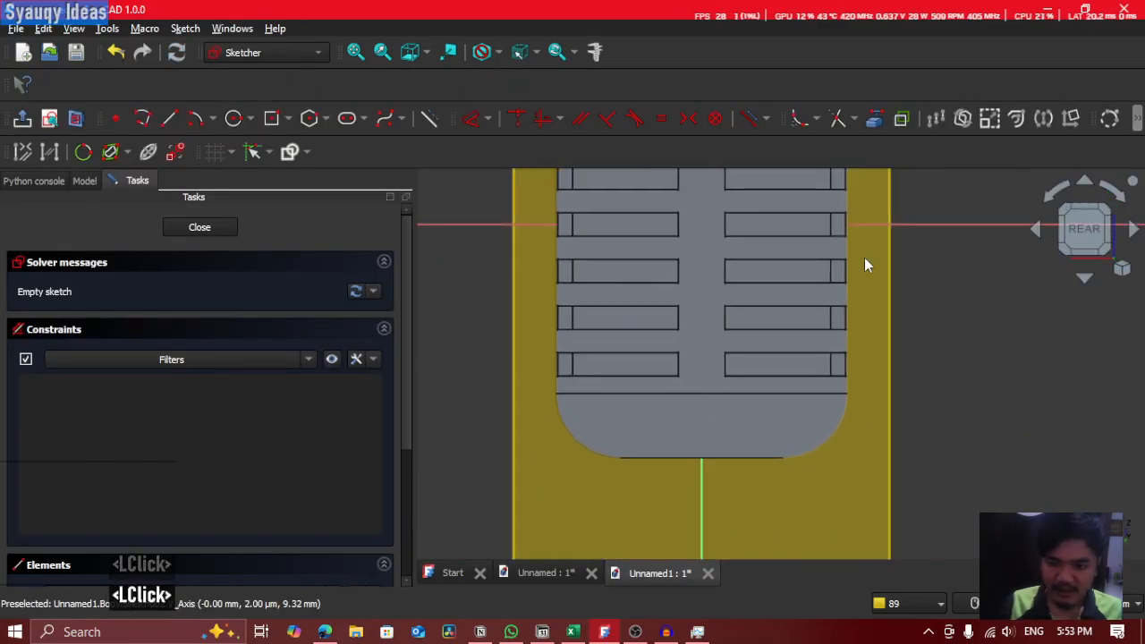
pyautogui.moveTo(865, 265); pyautogui.dragTo(737, 318, button='middle')
# Step: Show the body's feature tree while the new sketch is being edited
pyautogui.click(84, 180)
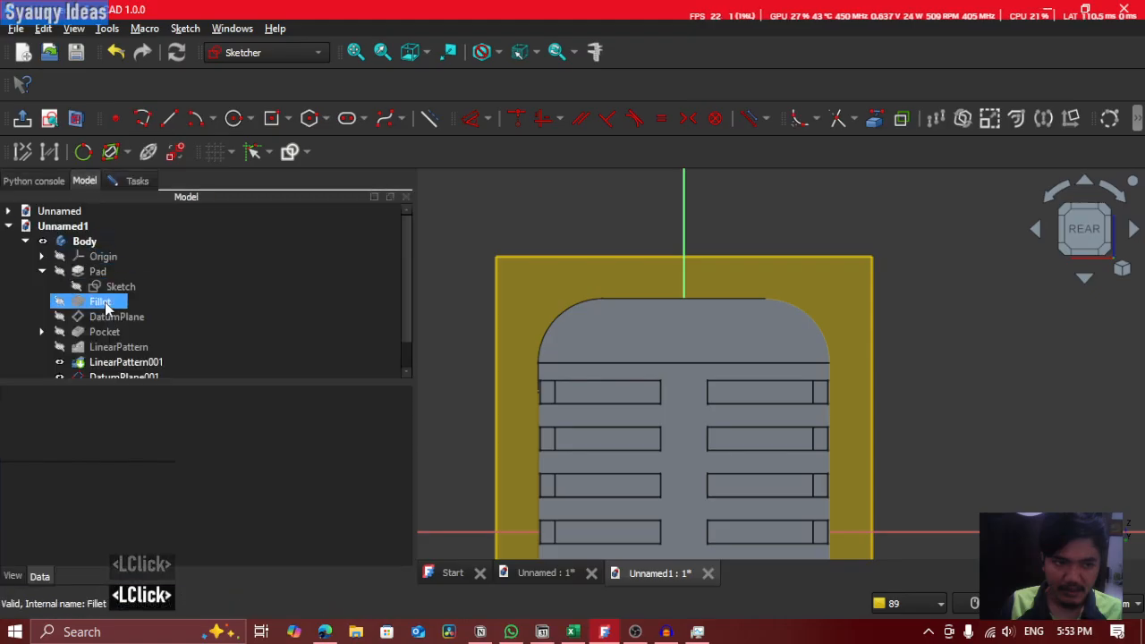
# Step: Examine the patterned body and its datum plane from an angle, and return to the rear view
pyautogui.scroll(-1, 120, 322)
pyautogui.click(122, 332)
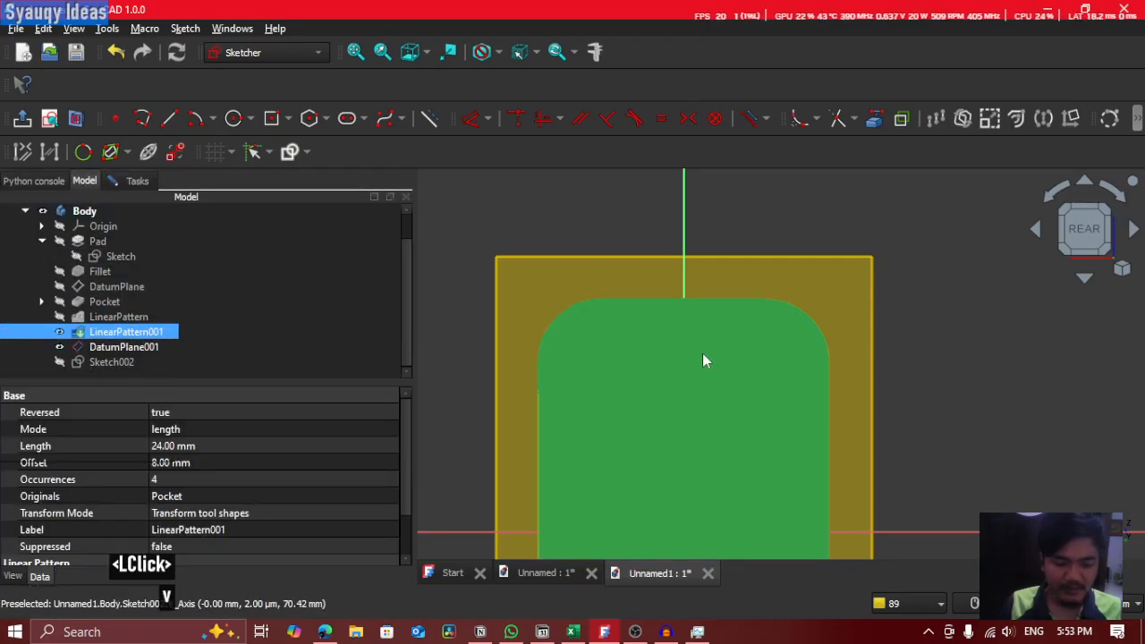
pyautogui.click(920, 340)
pyautogui.keyDown('shift'); pyautogui.moveTo(830, 230); pyautogui.dragTo(908, 360, button='middle'); pyautogui.keyUp('shift')
pyautogui.scroll(-2, 908, 353)
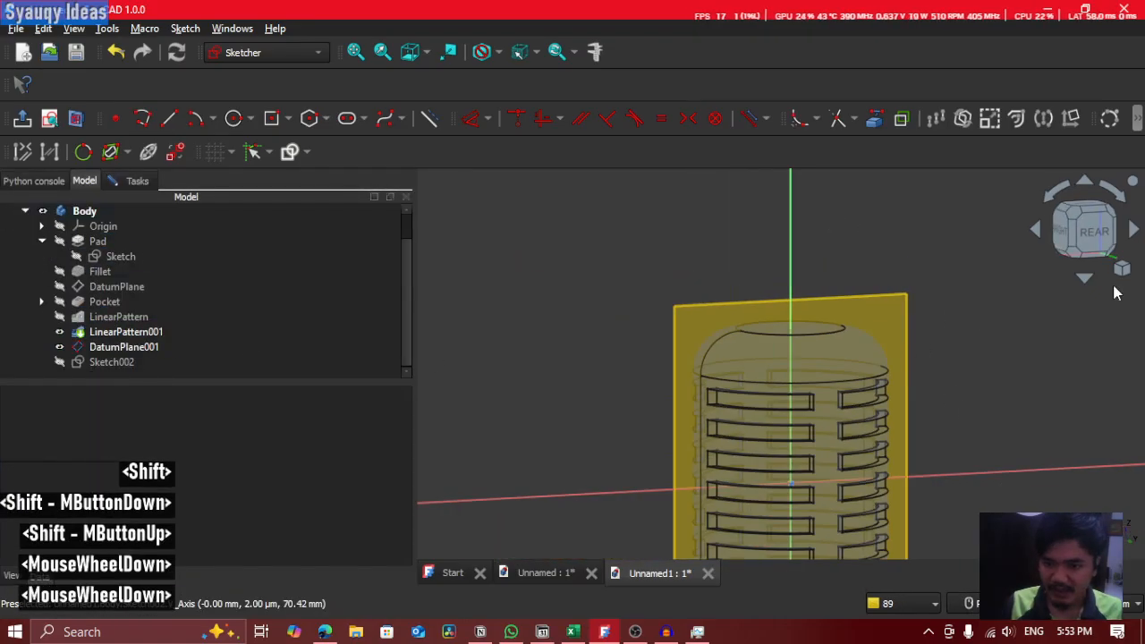
pyautogui.click(1094, 233)
pyautogui.moveTo(830, 493); pyautogui.dragTo(779, 380, button='middle')
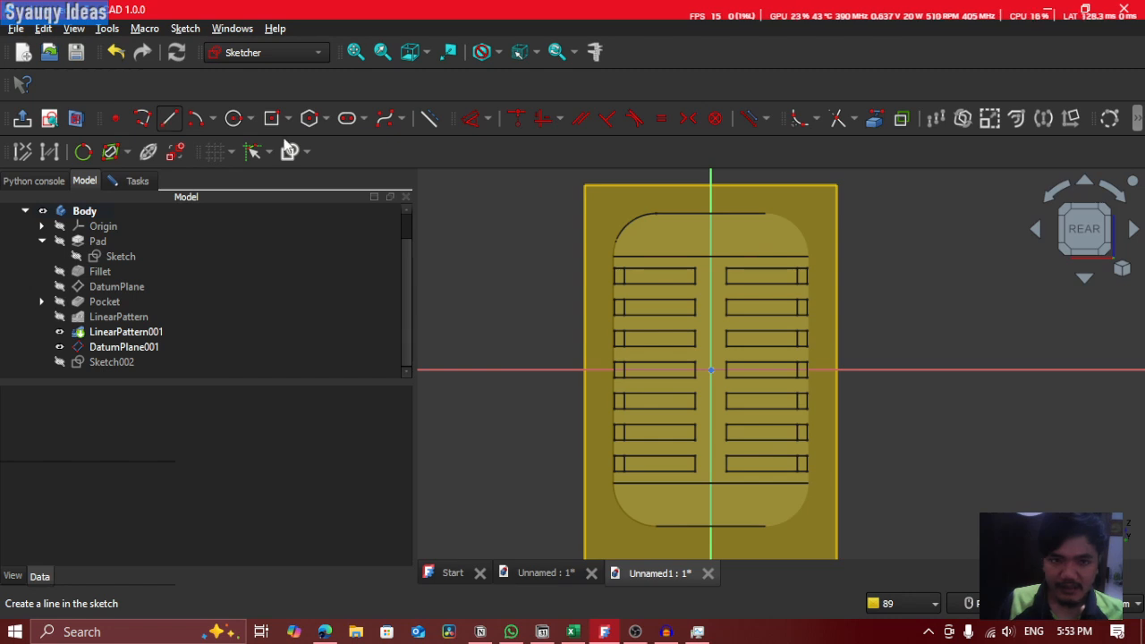
# Step: Switch the sketch drawing tools to construction geometry
pyautogui.click(427, 122)
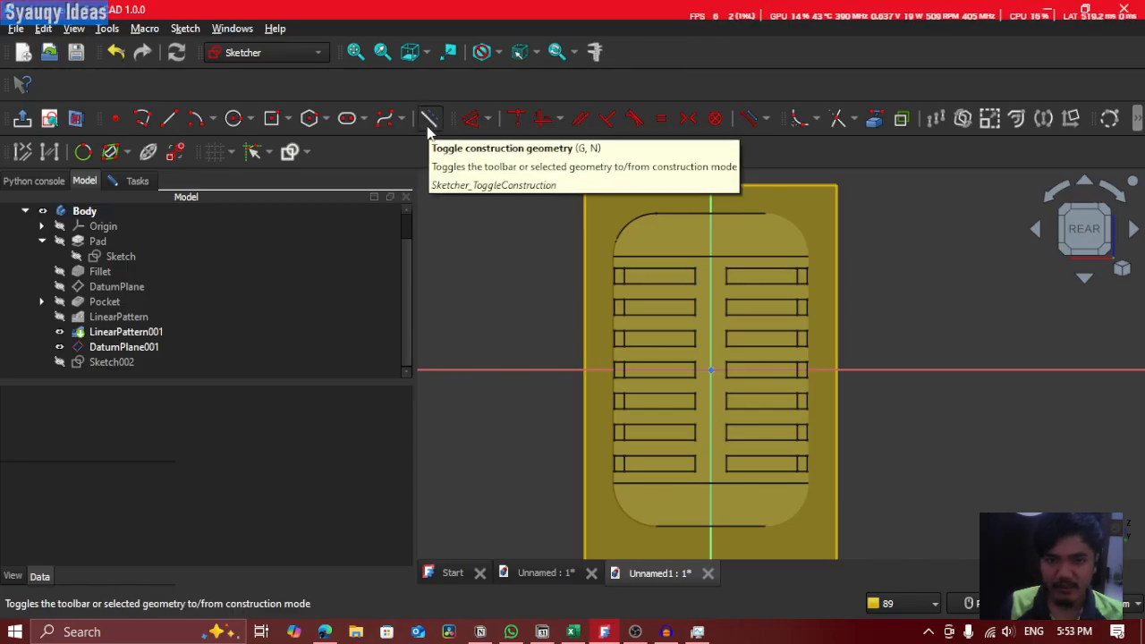
pyautogui.click(428, 129)
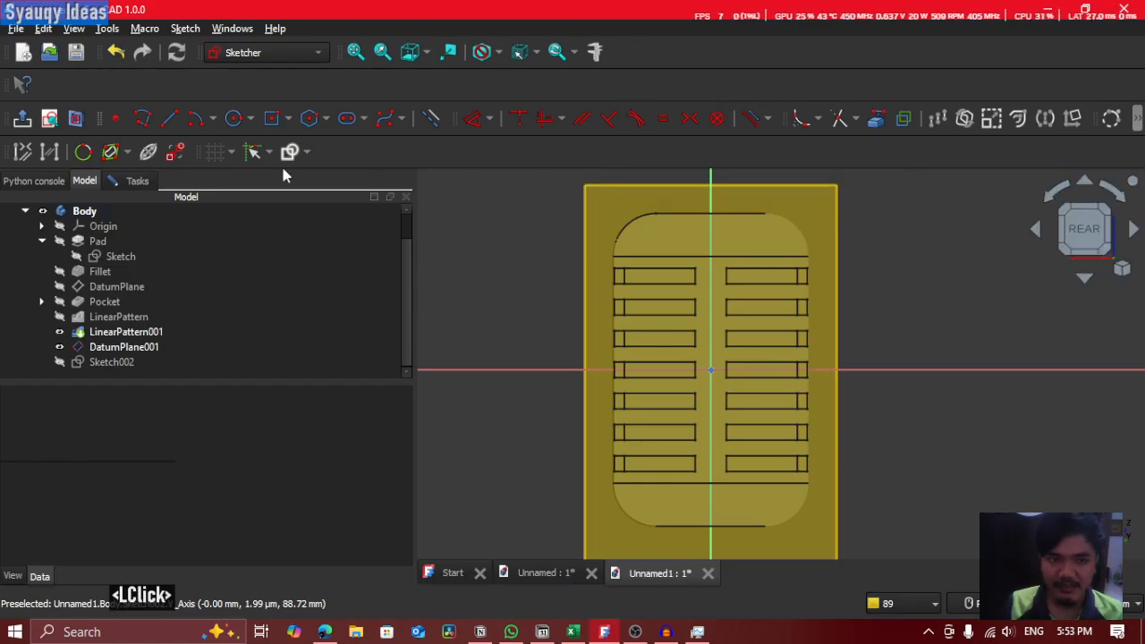
pyautogui.scroll(2, 666, 307)
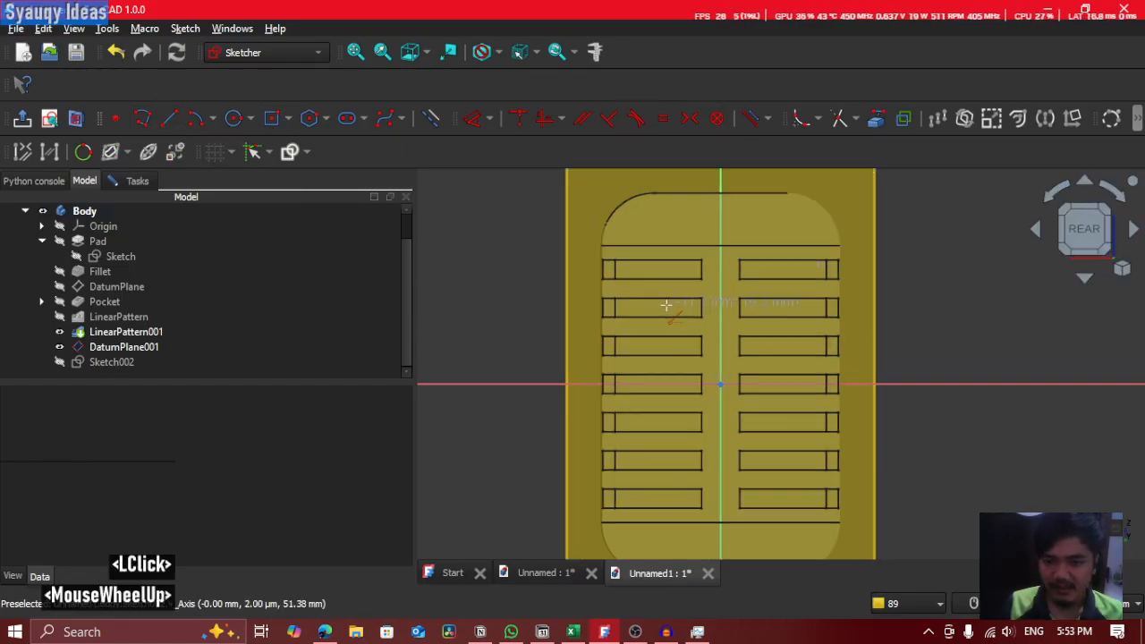
# Step: Try to draw a 30 mm construction line at 90° from the sketch origin, and undo it
pyautogui.click(732, 402)
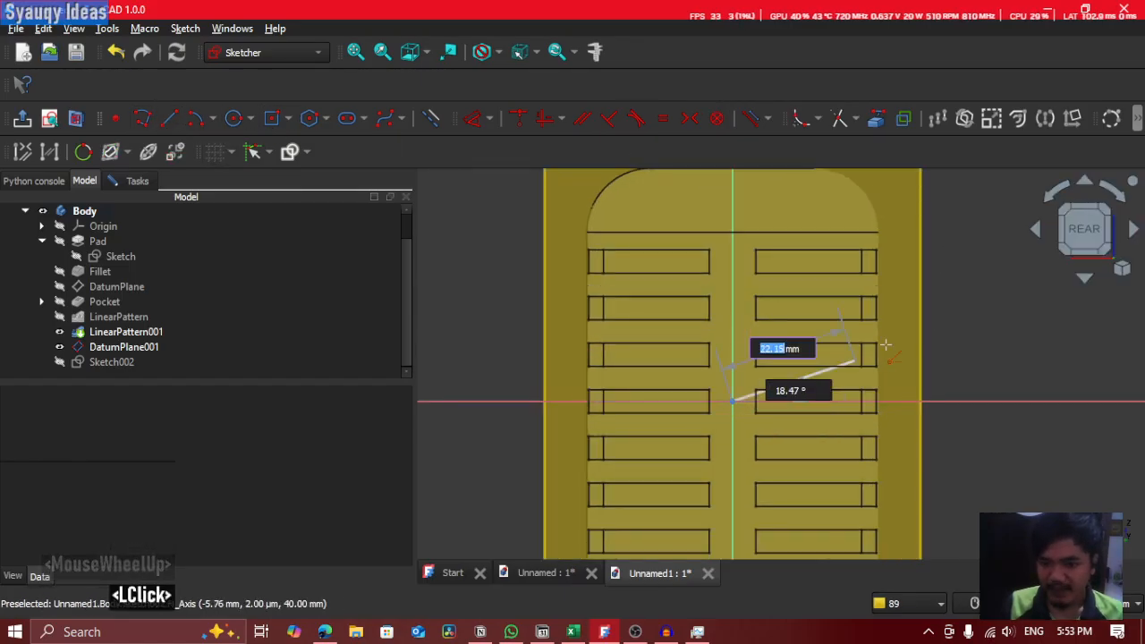
pyautogui.moveTo(882, 345); pyautogui.dragTo(857, 378, button='middle')
pyautogui.scroll(2, 726, 340)
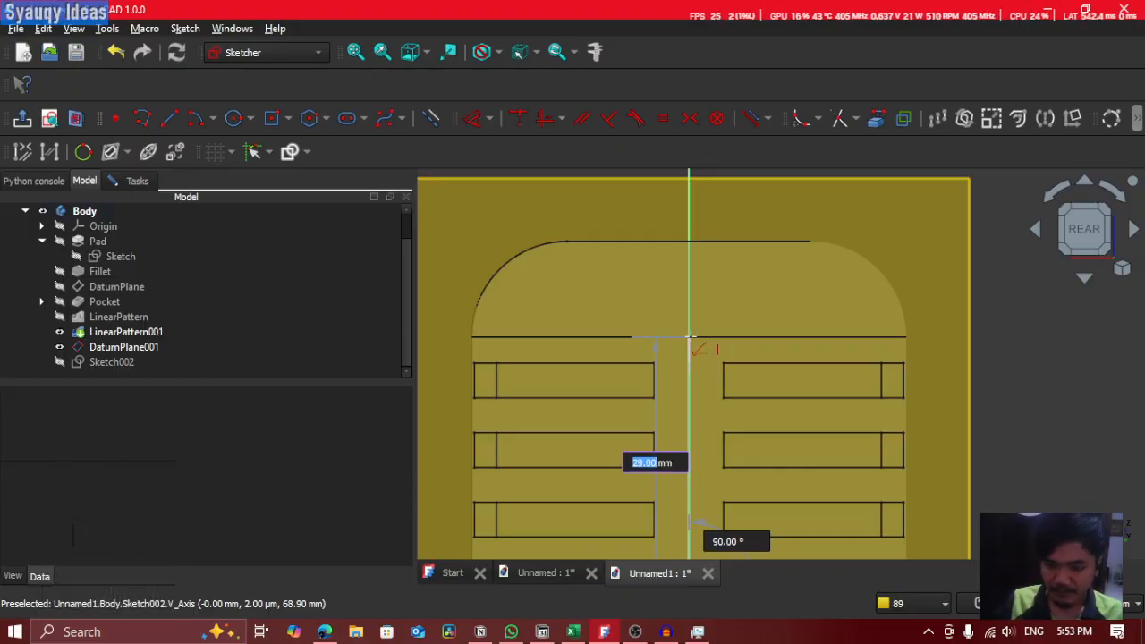
pyautogui.write('30')
pyautogui.press('Tab')
pyautogui.write('90')
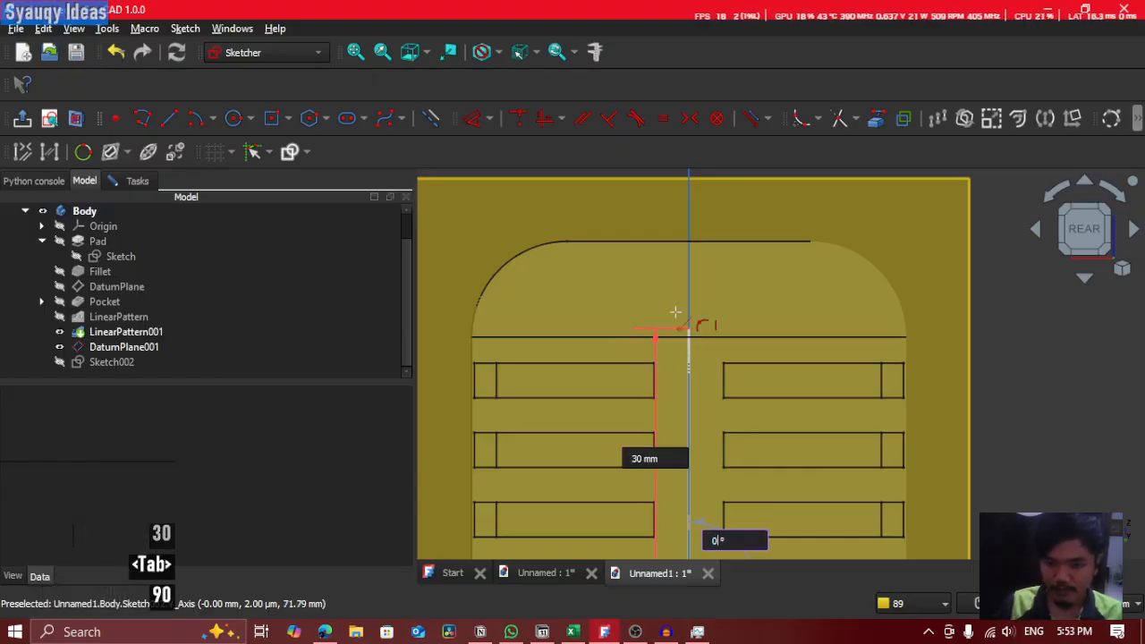
pyautogui.press('Tab')
pyautogui.press('Tab')
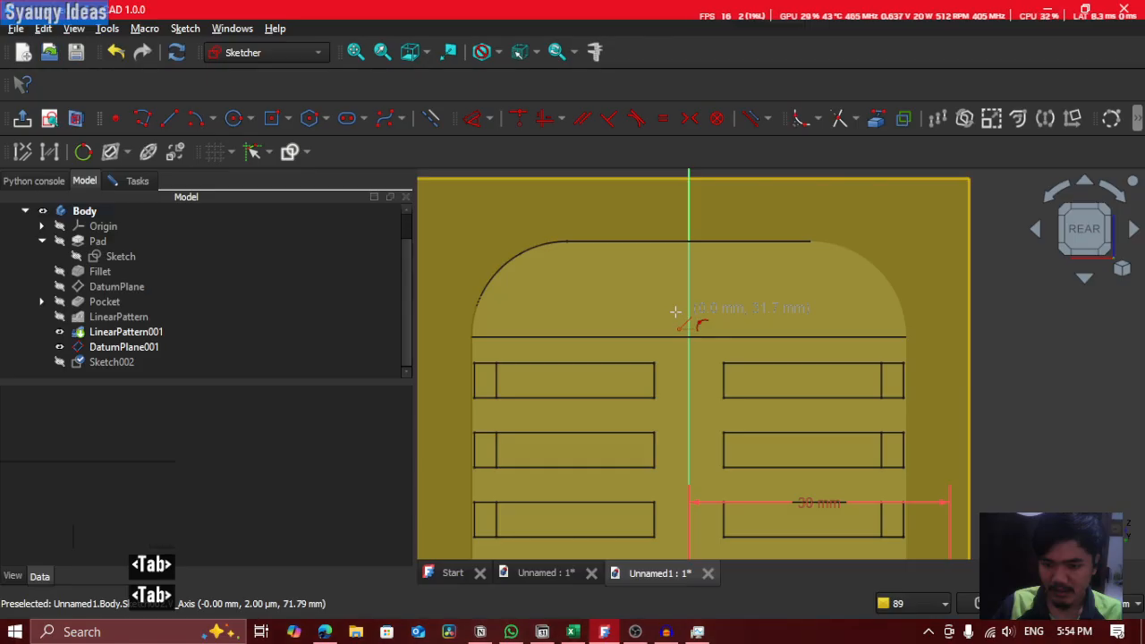
pyautogui.moveTo(795, 462); pyautogui.dragTo(739, 307, button='middle')
pyautogui.press('Escape')
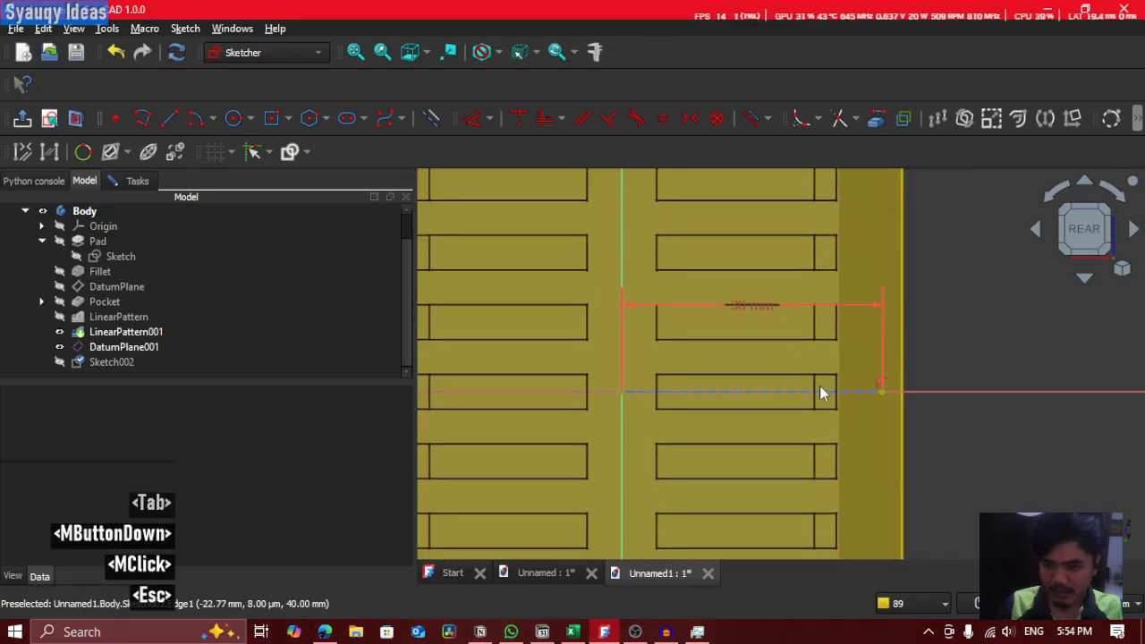
pyautogui.hotkey('ctrl', 'z')
# Step: Draw a vertical construction line from the sketch origin, 30 mm long at 90°
pyautogui.middleClick(706, 346)
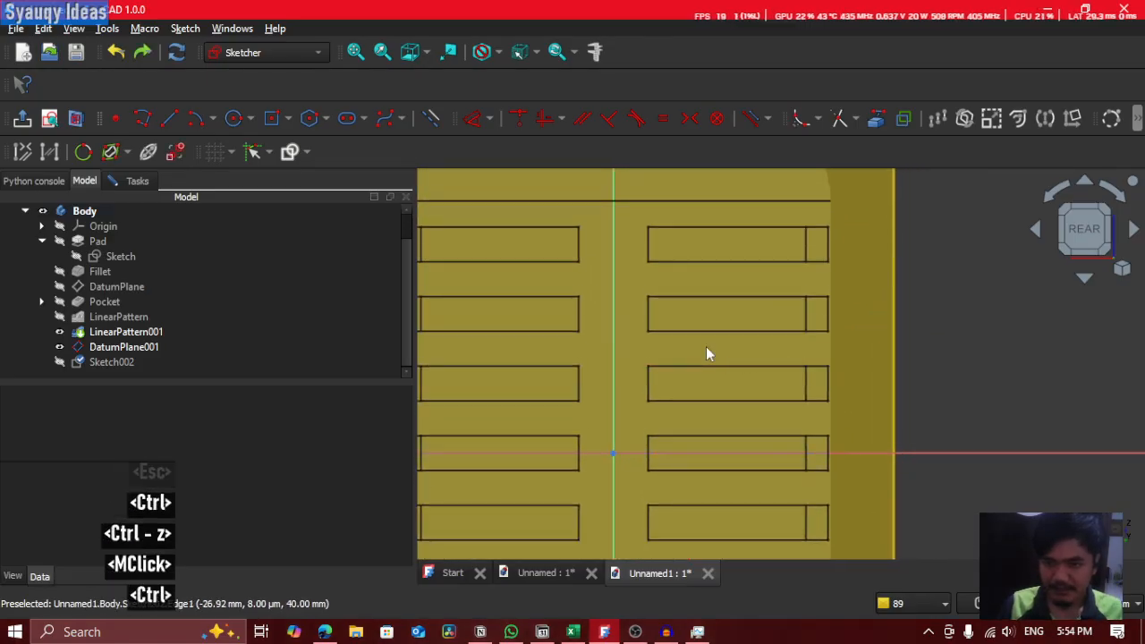
pyautogui.click(166, 122)
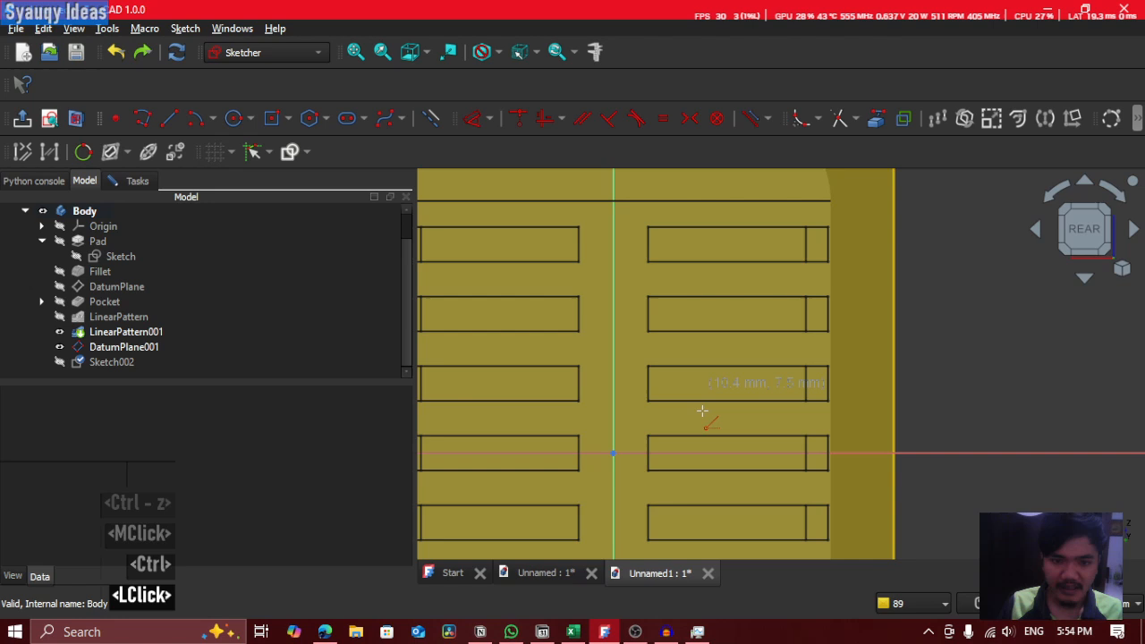
pyautogui.click(614, 454)
pyautogui.moveTo(748, 354); pyautogui.dragTo(881, 448, button='middle')
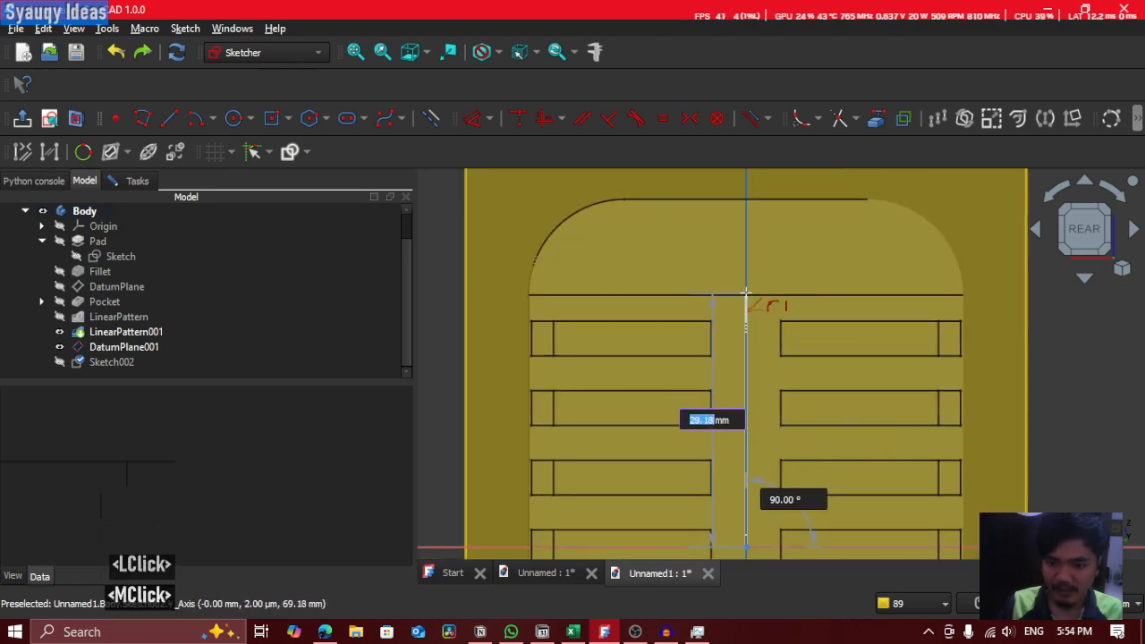
pyautogui.press('Tab')
pyautogui.press('Tab')
pyautogui.write('90')
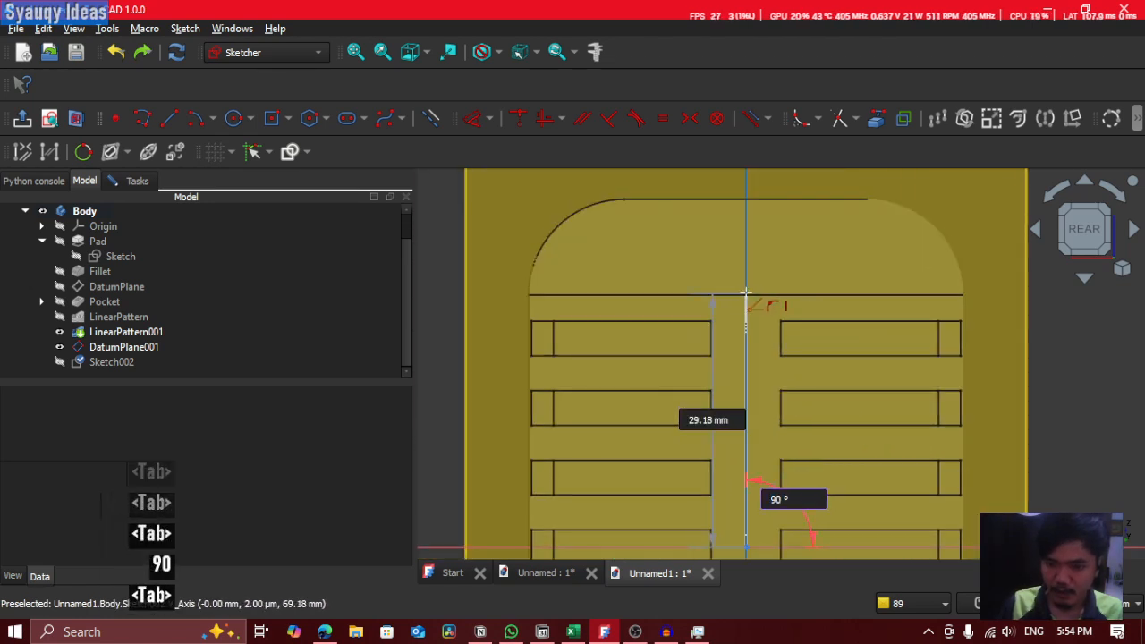
pyautogui.press('Tab')
pyautogui.write('3')
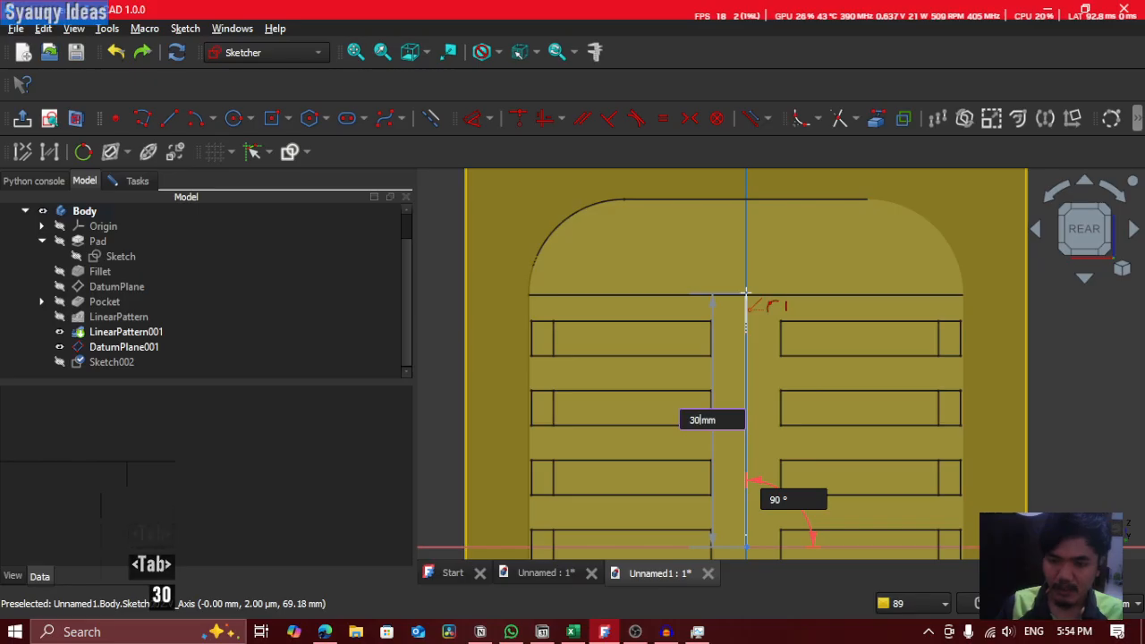
pyautogui.press('Return')
pyautogui.middleClick(711, 341)
pyautogui.scroll(3, 773, 294)
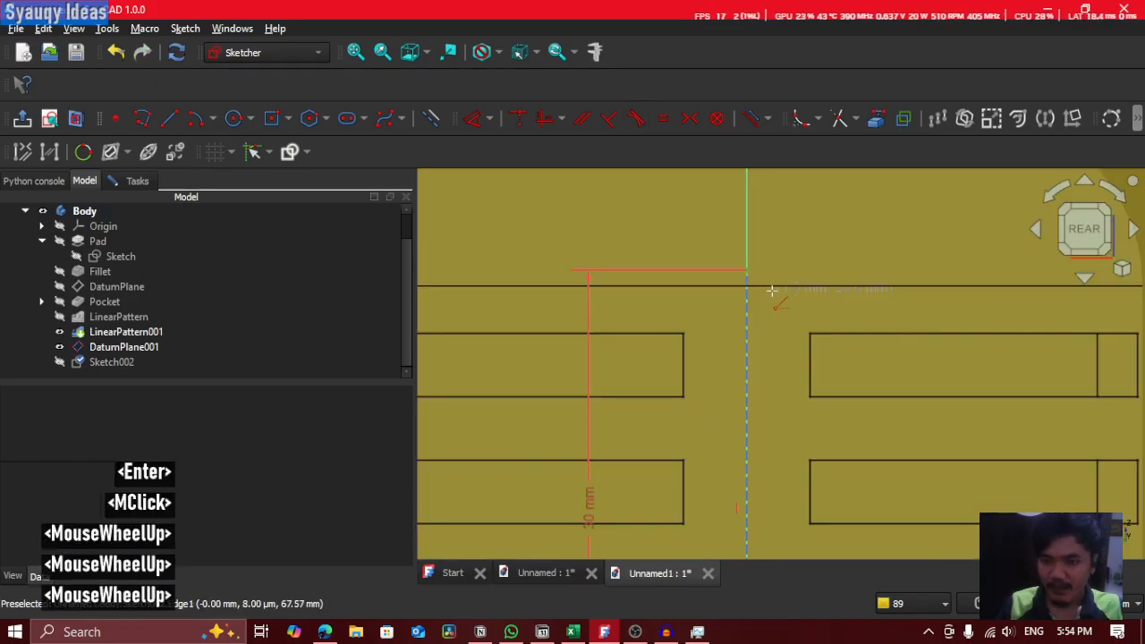
pyautogui.scroll(-2, 790, 314)
pyautogui.scroll(2, 769, 326)
pyautogui.scroll(-1, 761, 333)
pyautogui.middleClick(751, 338)
pyautogui.press('Escape')
# Step: Set the vertical construction line's length to 29 mm
pyautogui.click(707, 368)
pyautogui.doubleClick(701, 371)
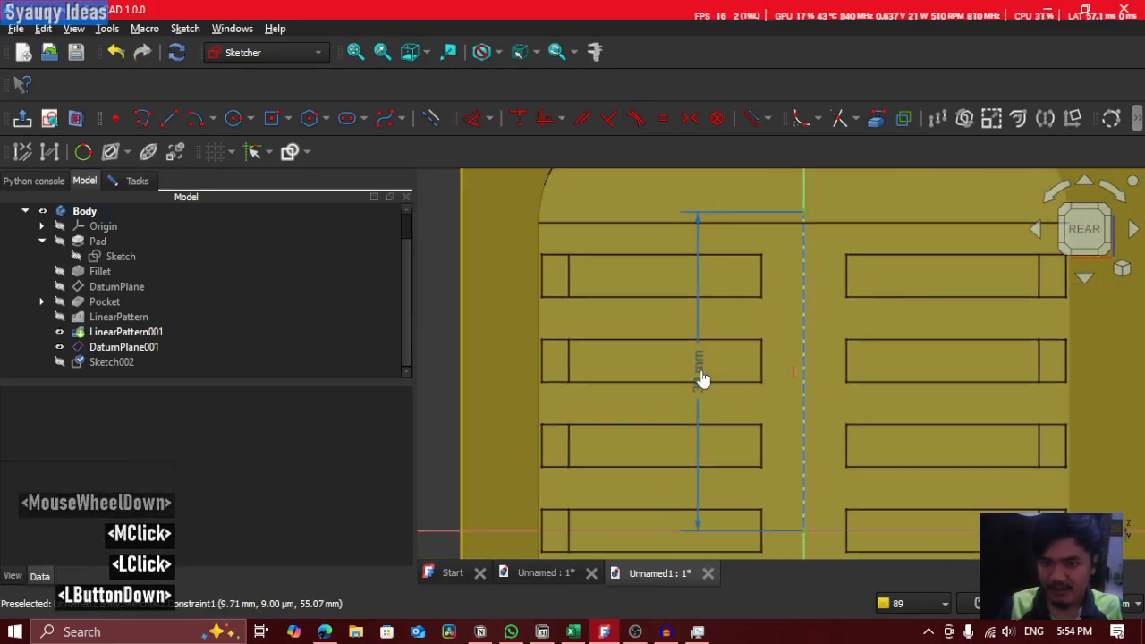
pyautogui.write('29')
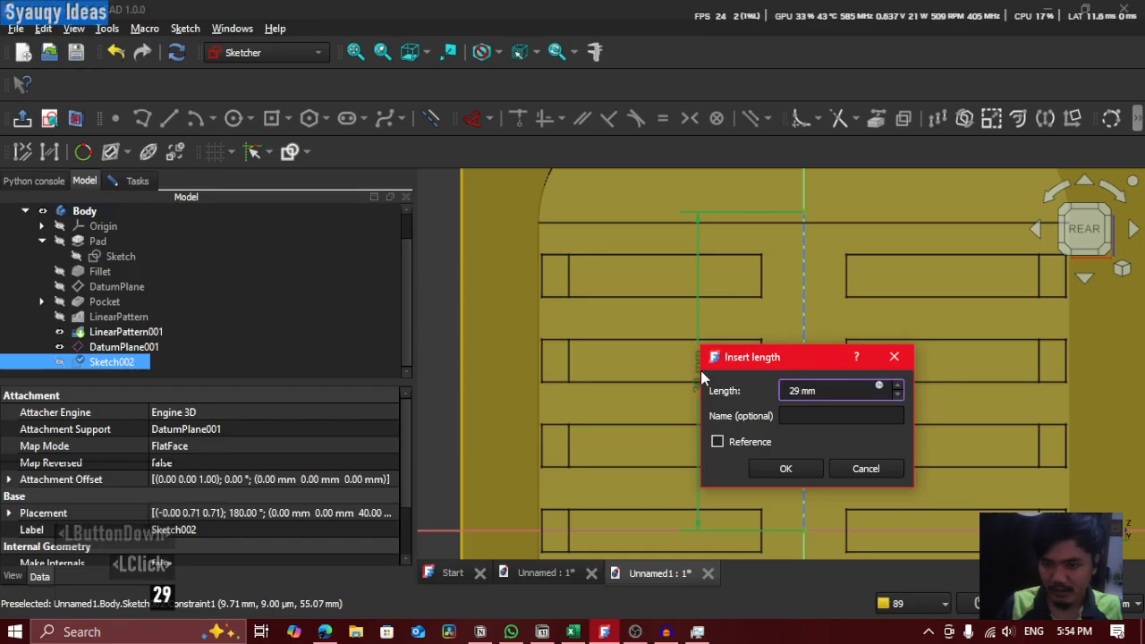
pyautogui.press('Return')
pyautogui.scroll(-1, 848, 172)
pyautogui.scroll(5, 846, 179)
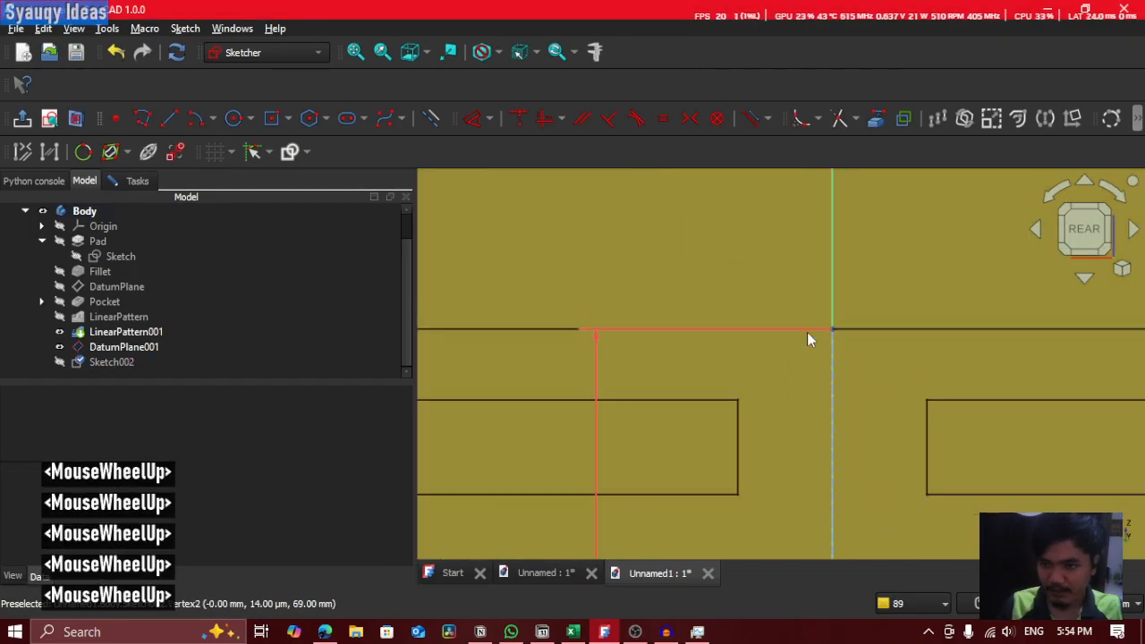
pyautogui.scroll(-1, 807, 332)
pyautogui.middleClick(859, 320)
pyautogui.click(170, 118)
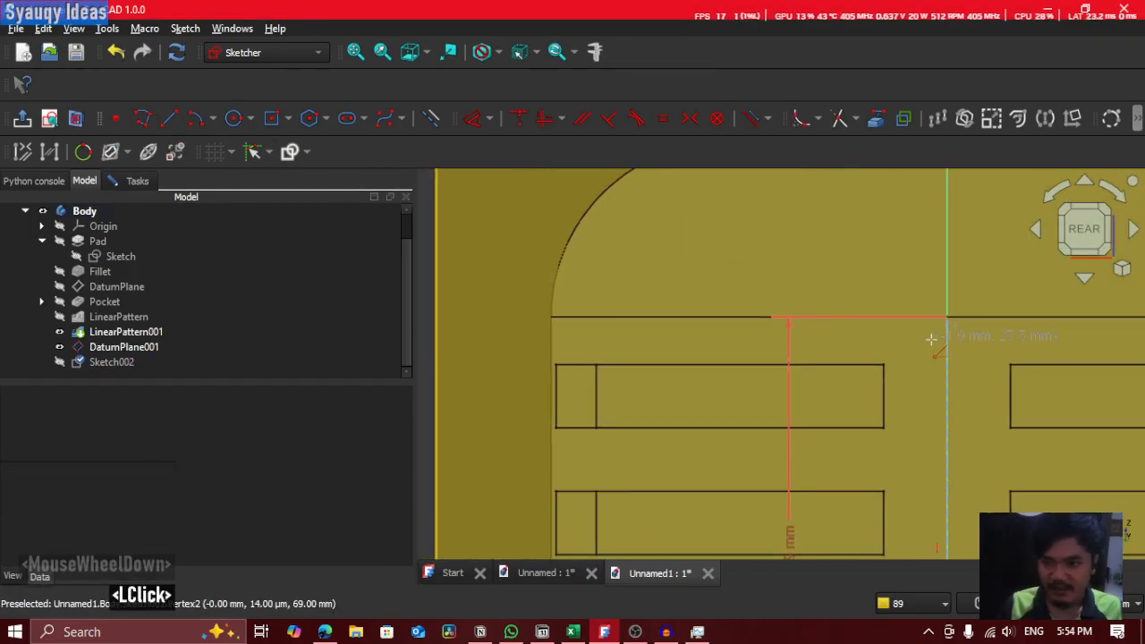
pyautogui.click(947, 317)
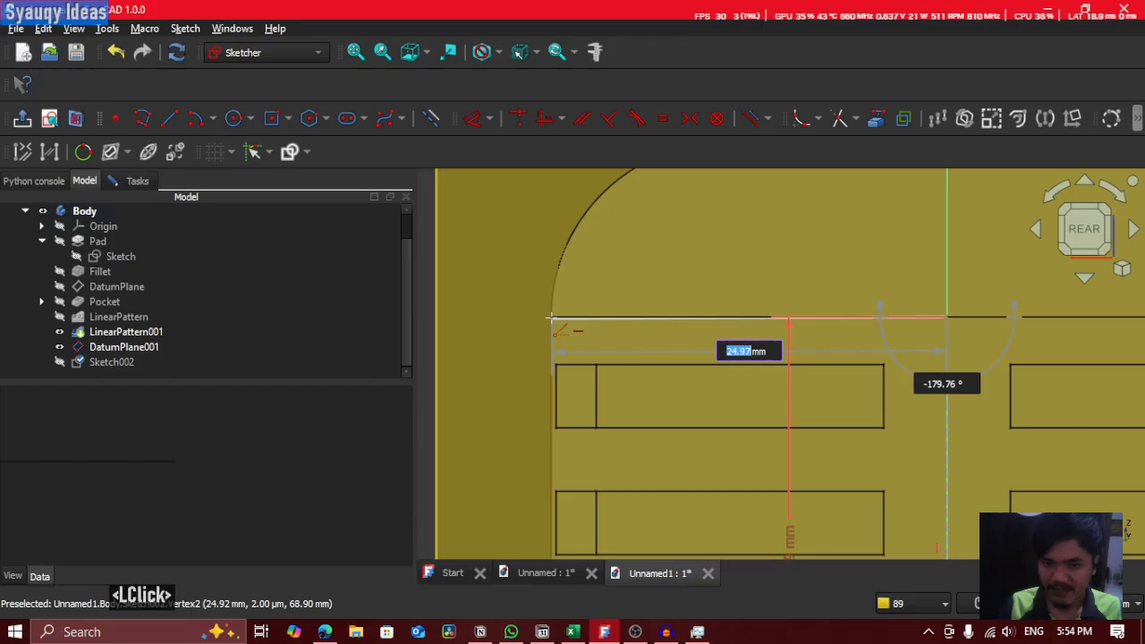
pyautogui.press('Escape')
pyautogui.middleClick(787, 331)
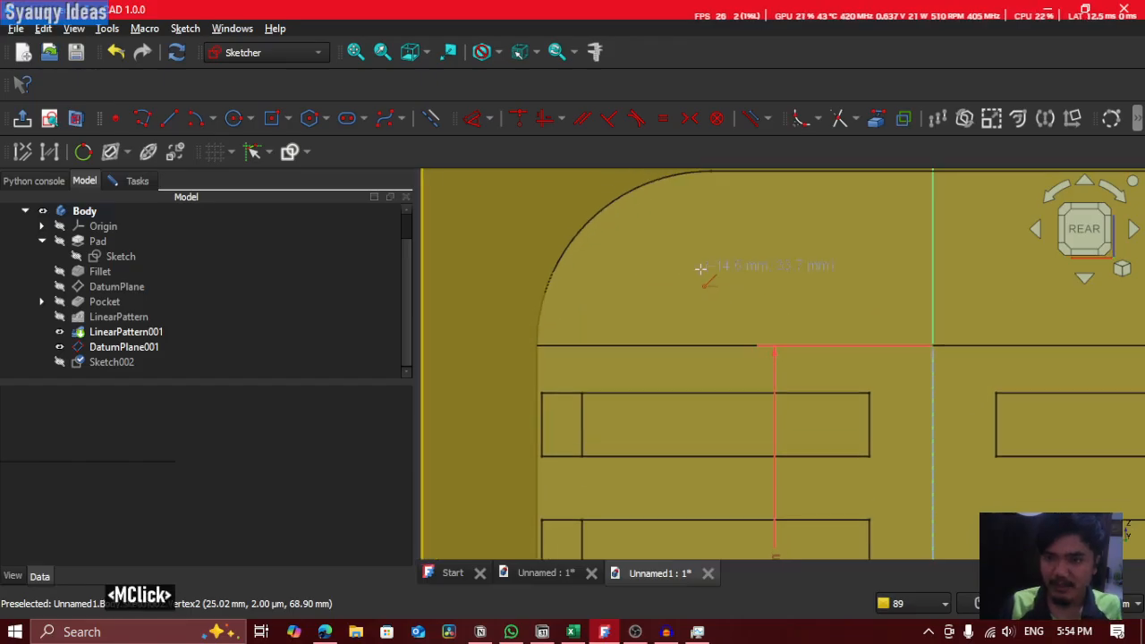
pyautogui.press('Escape')
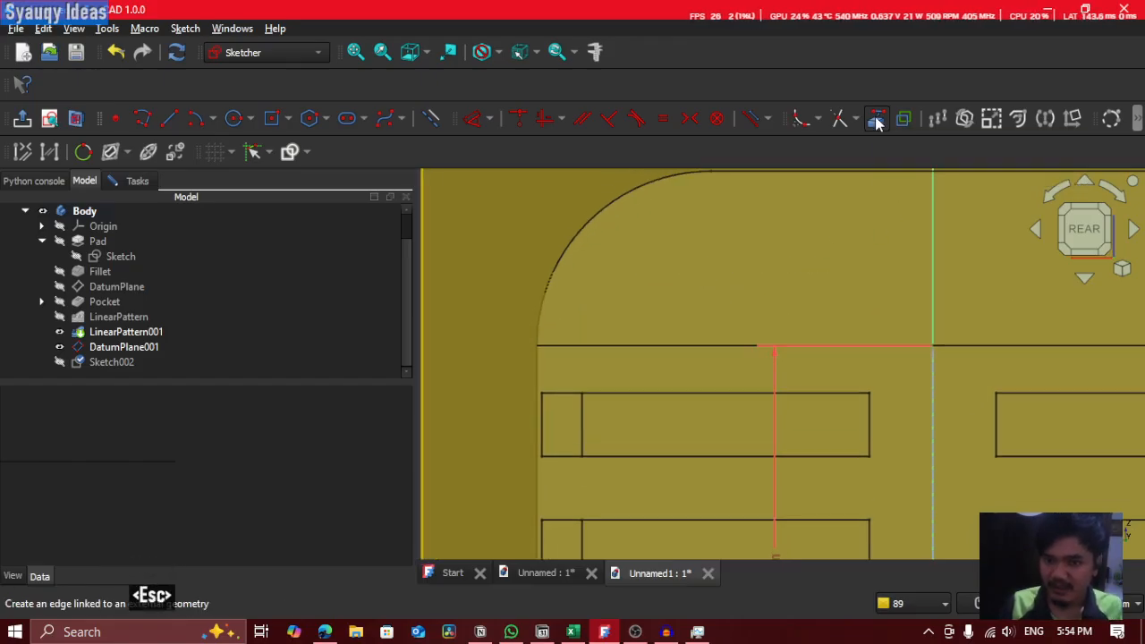
# Step: Link the body's upper-left rounded corner edge into the sketch as external geometry
pyautogui.click(877, 120)
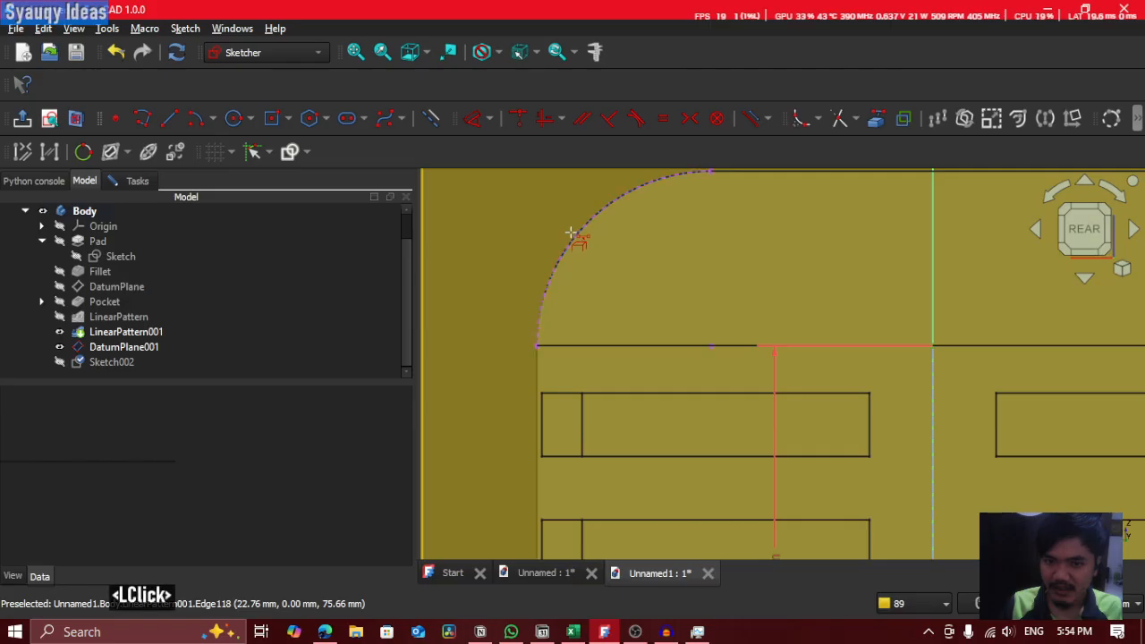
pyautogui.click(571, 233)
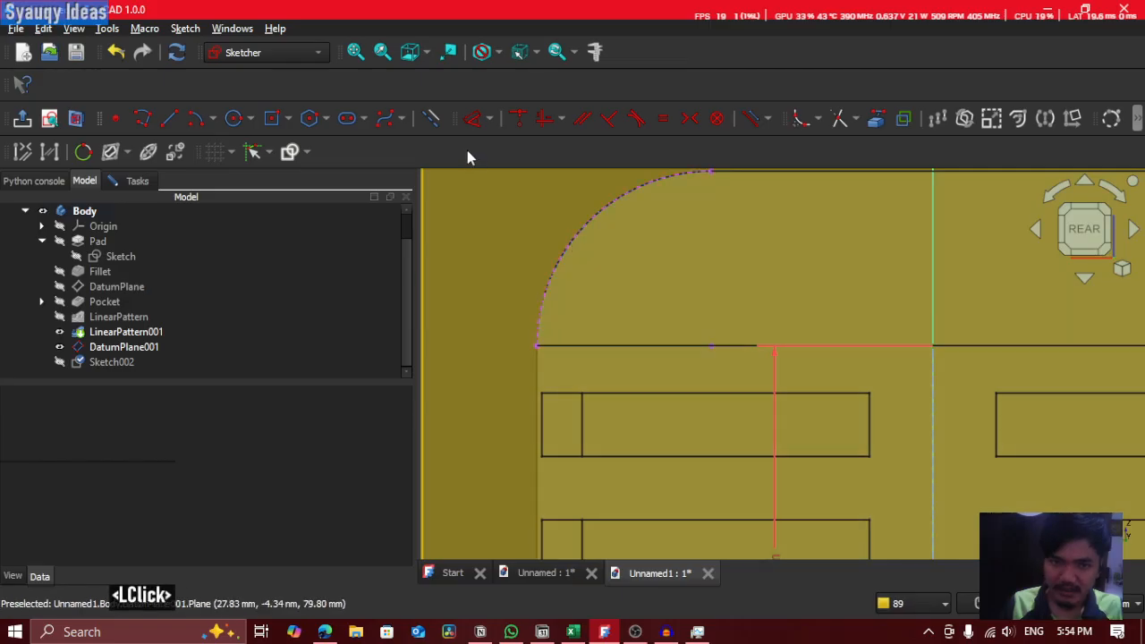
pyautogui.click(933, 345)
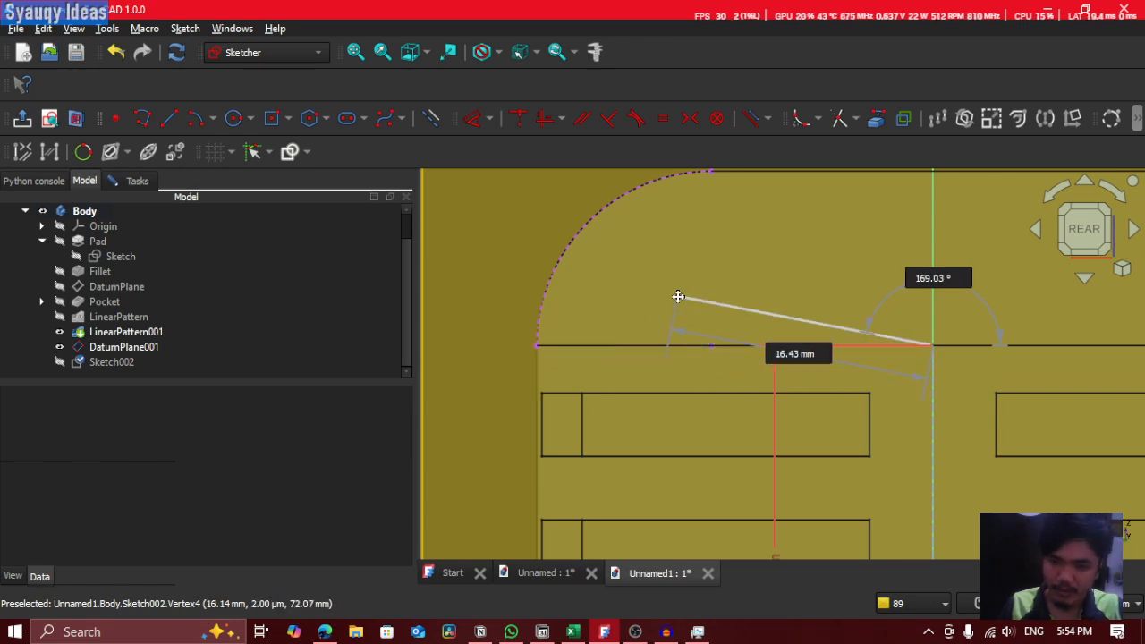
pyautogui.middleClick(769, 276)
pyautogui.press('Escape')
pyautogui.press('Escape')
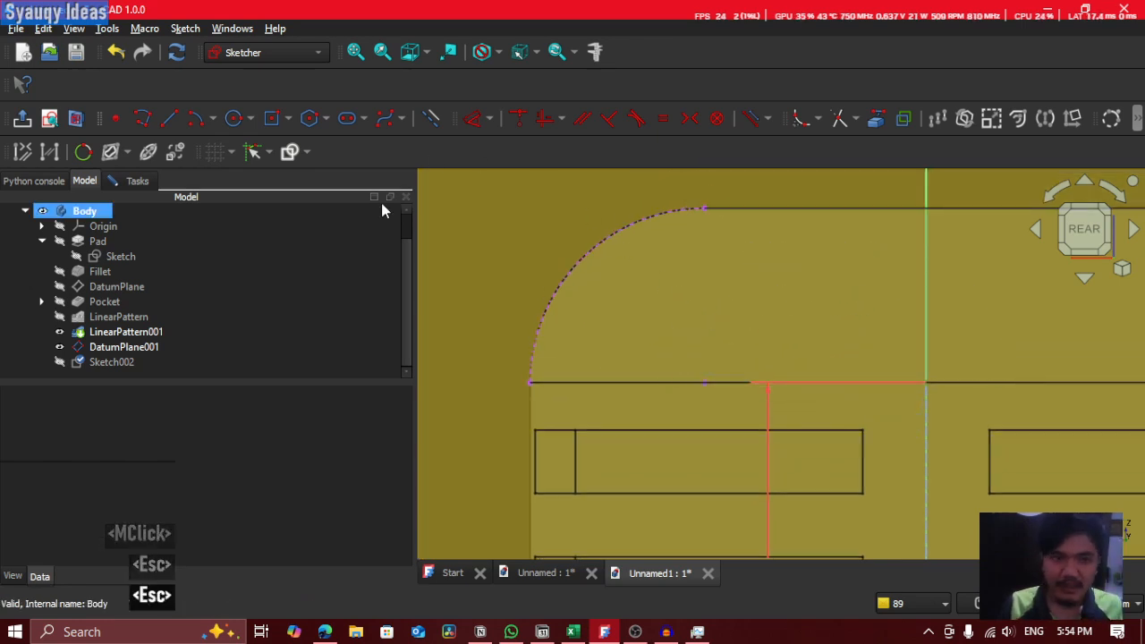
# Step: Switch back to normal geometry and draw a 40 mm diameter circle centred on the linked corner arc's centre
pyautogui.click(429, 119)
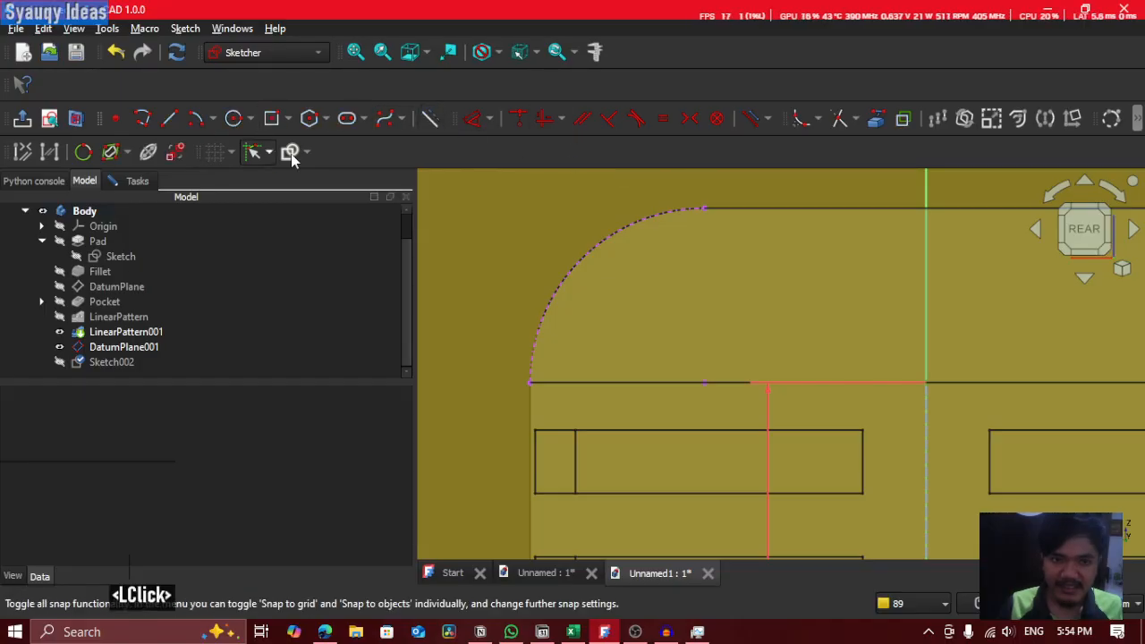
pyautogui.click(200, 123)
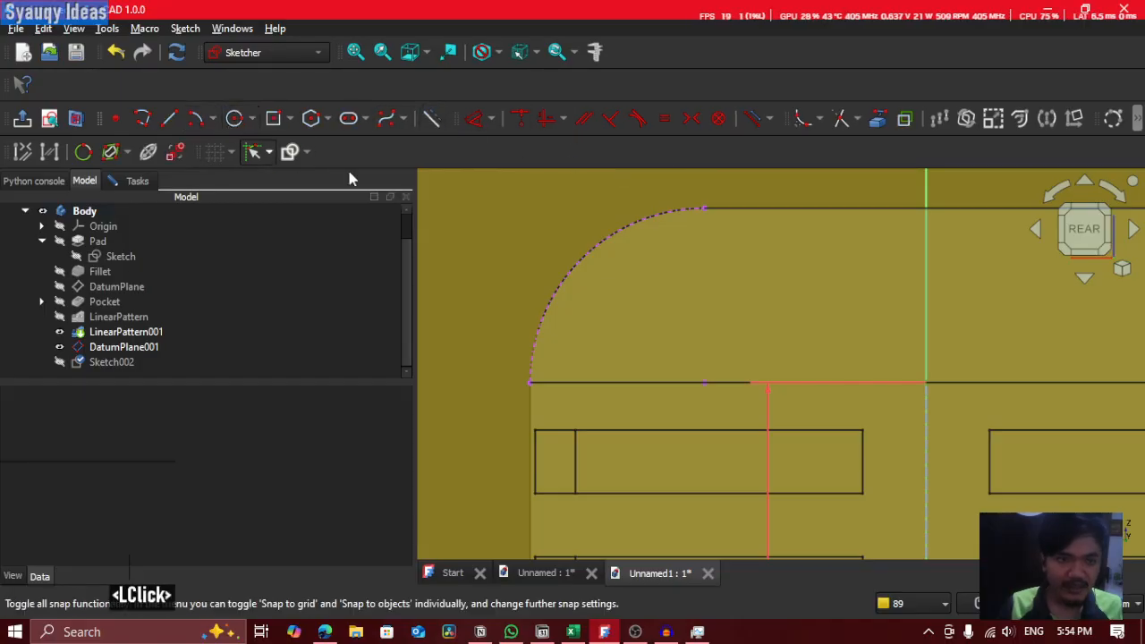
pyautogui.click(704, 382)
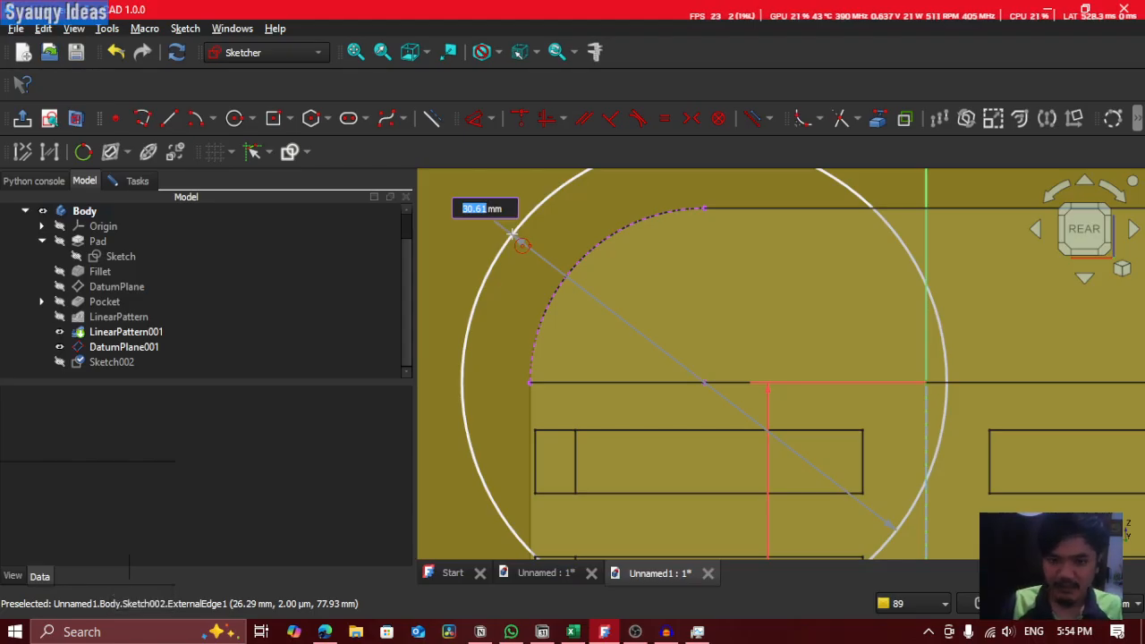
pyautogui.write('40')
pyautogui.press('Return')
pyautogui.scroll(-2, 512, 231)
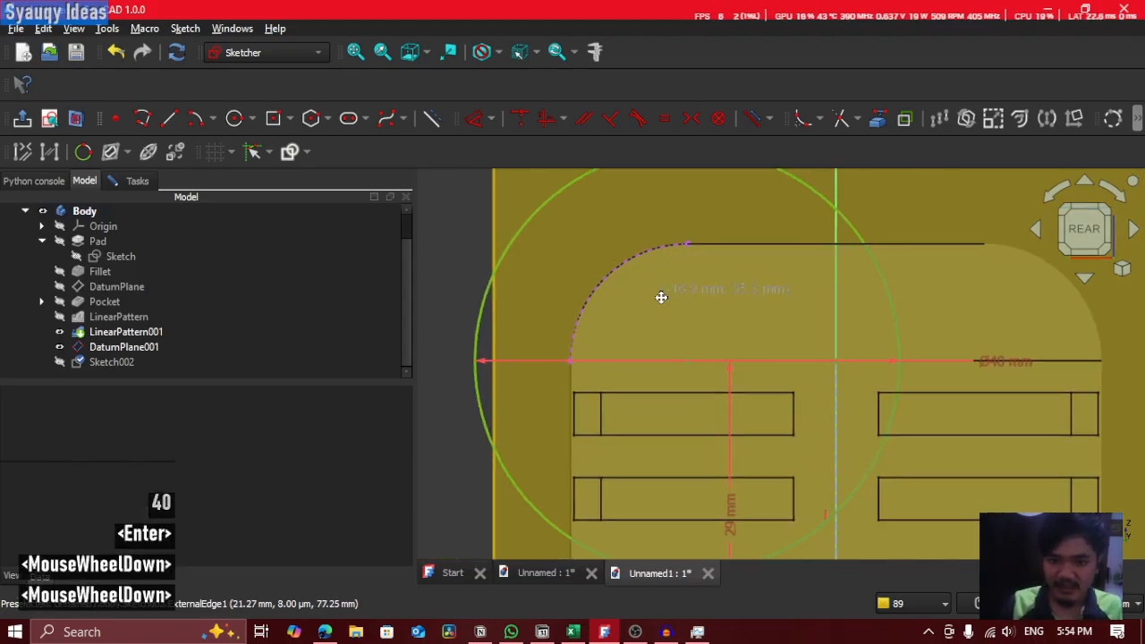
pyautogui.middleClick(769, 322)
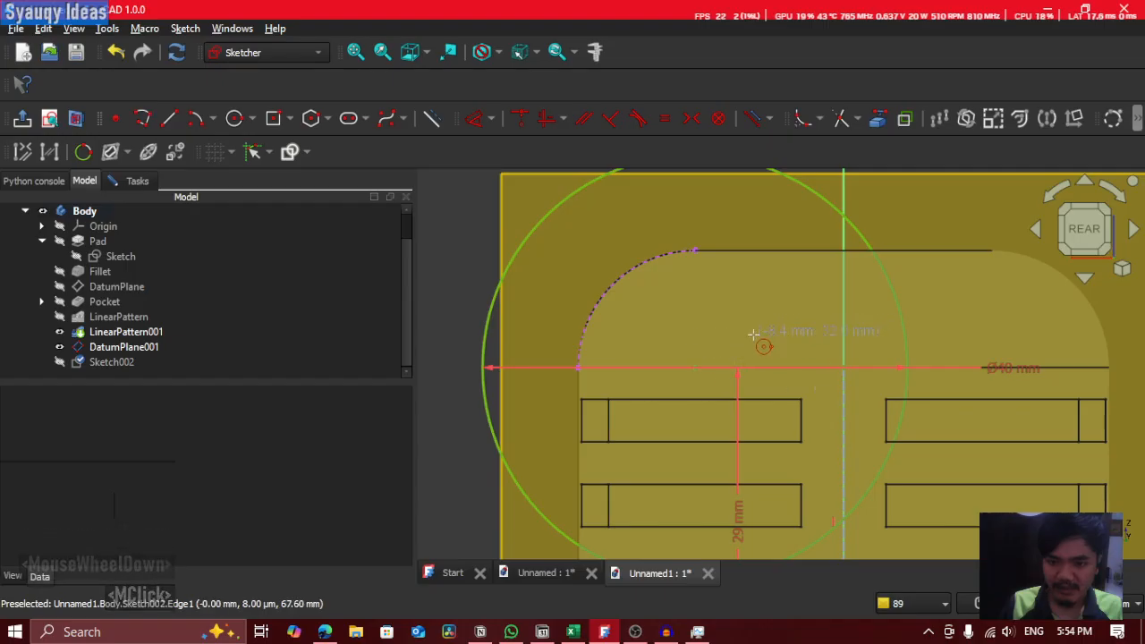
pyautogui.moveTo(708, 302); pyautogui.dragTo(752, 305, button='middle')
pyautogui.middleClick(706, 340)
pyautogui.press('Escape')
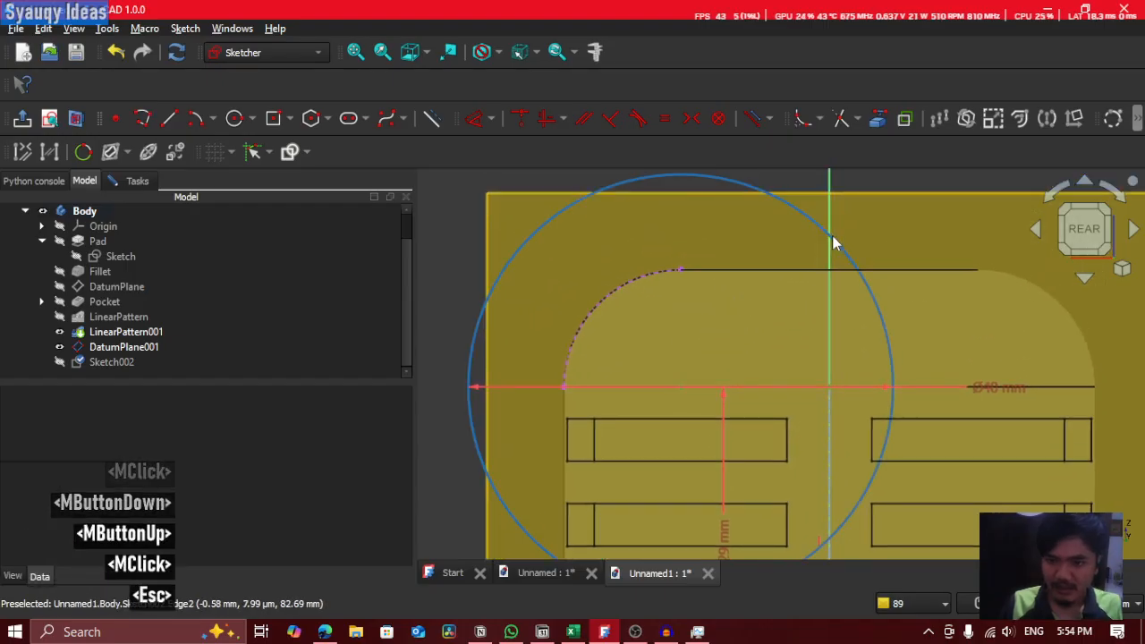
pyautogui.click(864, 273)
pyautogui.scroll(2, 522, 389)
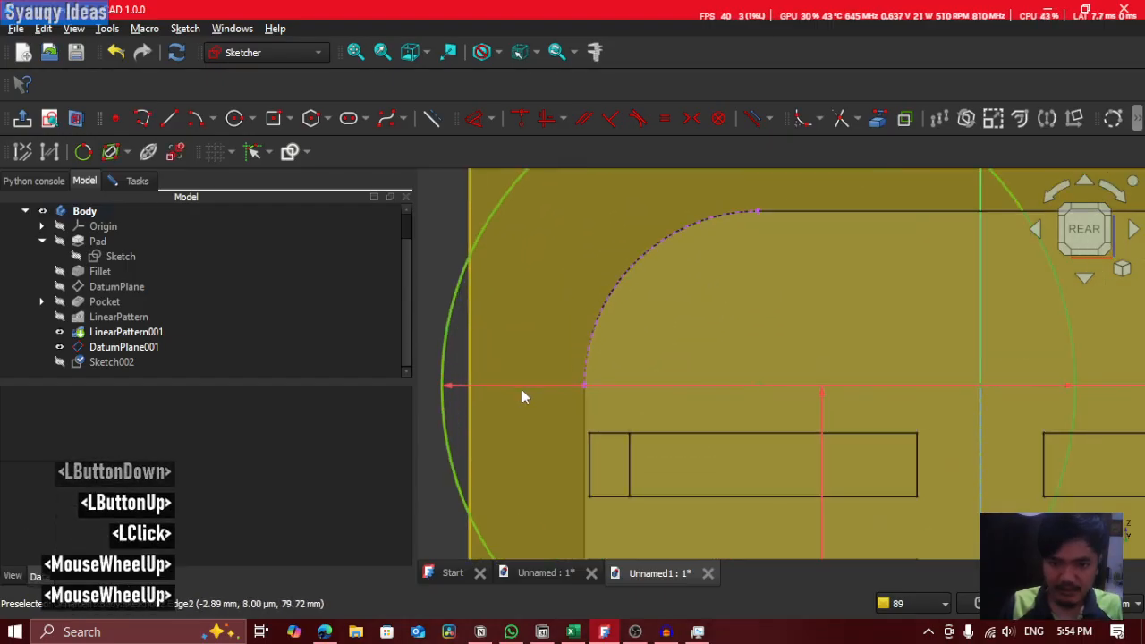
pyautogui.middleClick(589, 367)
pyautogui.scroll(-1, 591, 358)
pyautogui.click(677, 312)
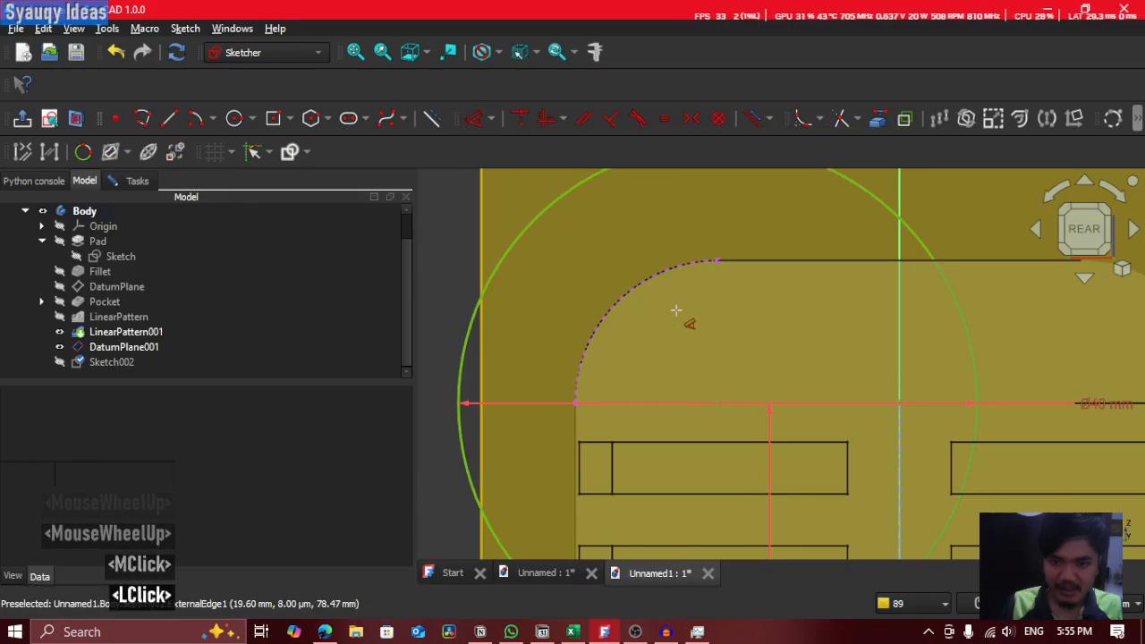
pyautogui.moveTo(725, 404); pyautogui.dragTo(750, 261, button='middle')
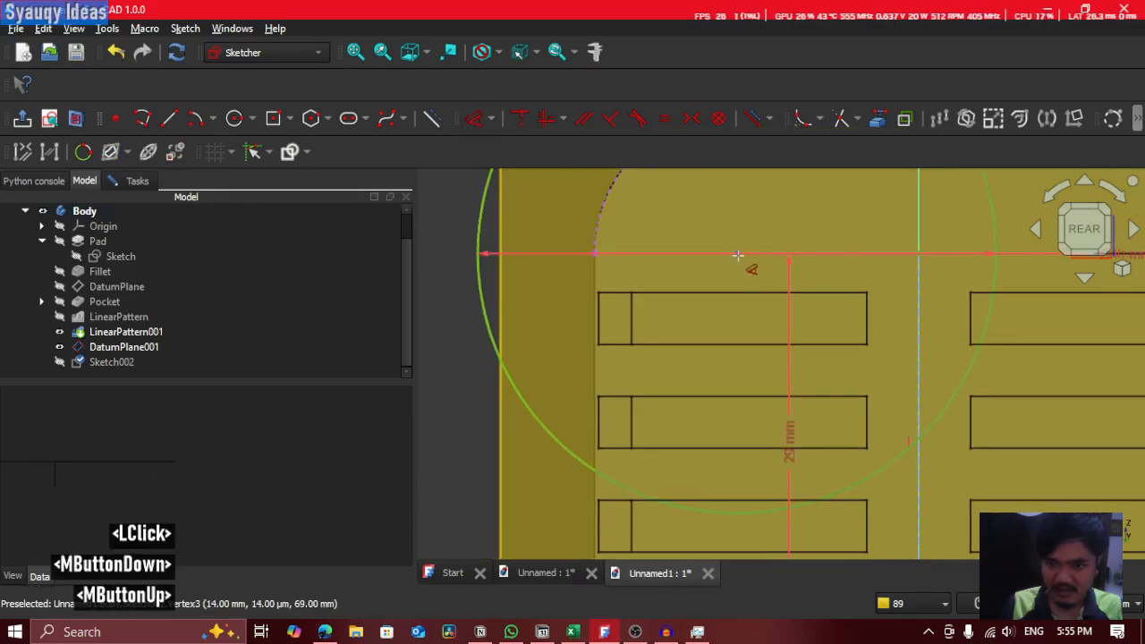
pyautogui.click(738, 256)
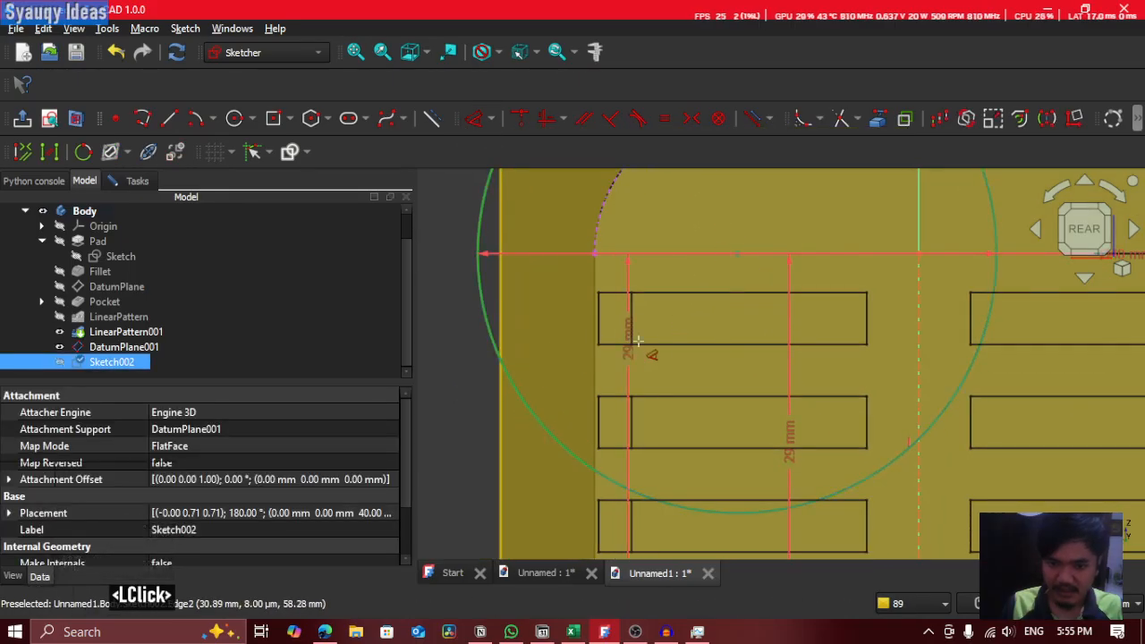
pyautogui.scroll(-2, 709, 376)
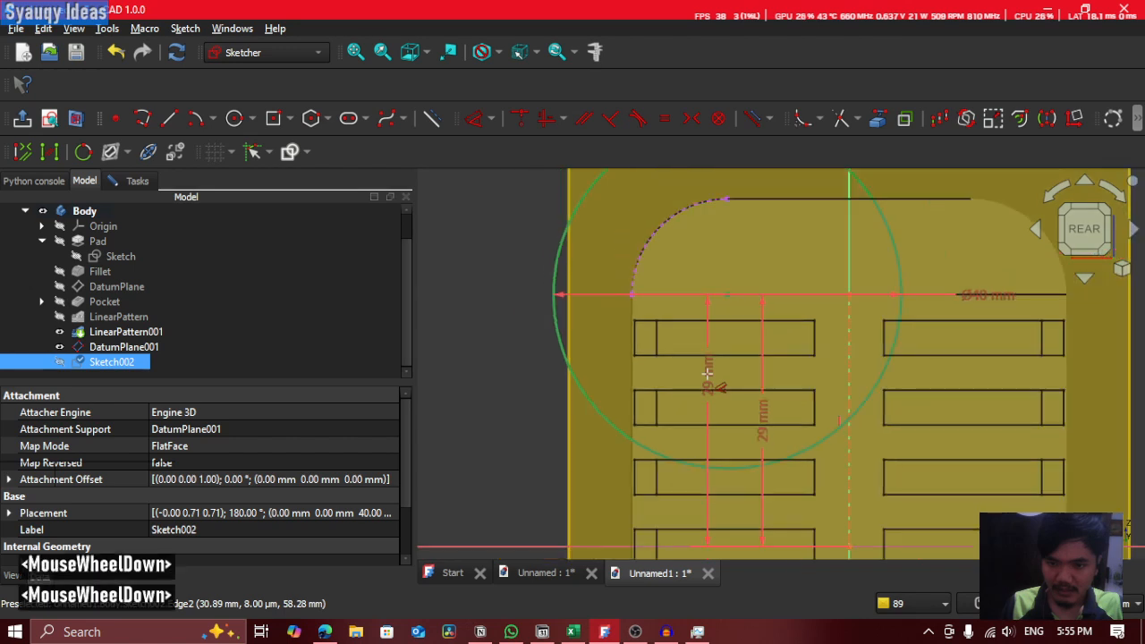
pyautogui.press('Escape')
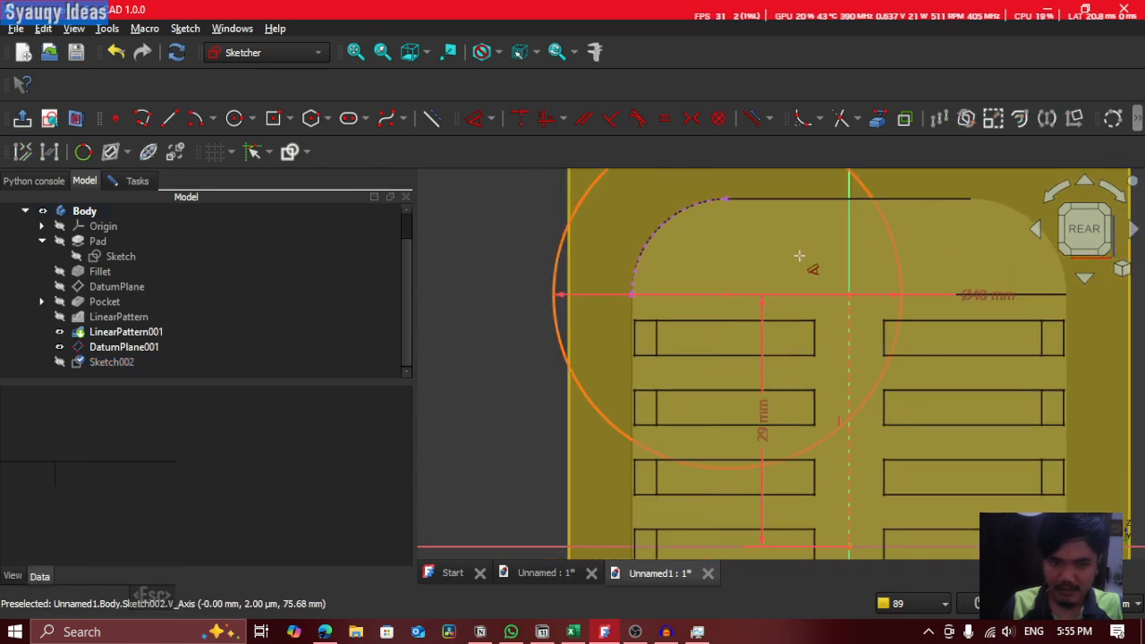
pyautogui.click(137, 180)
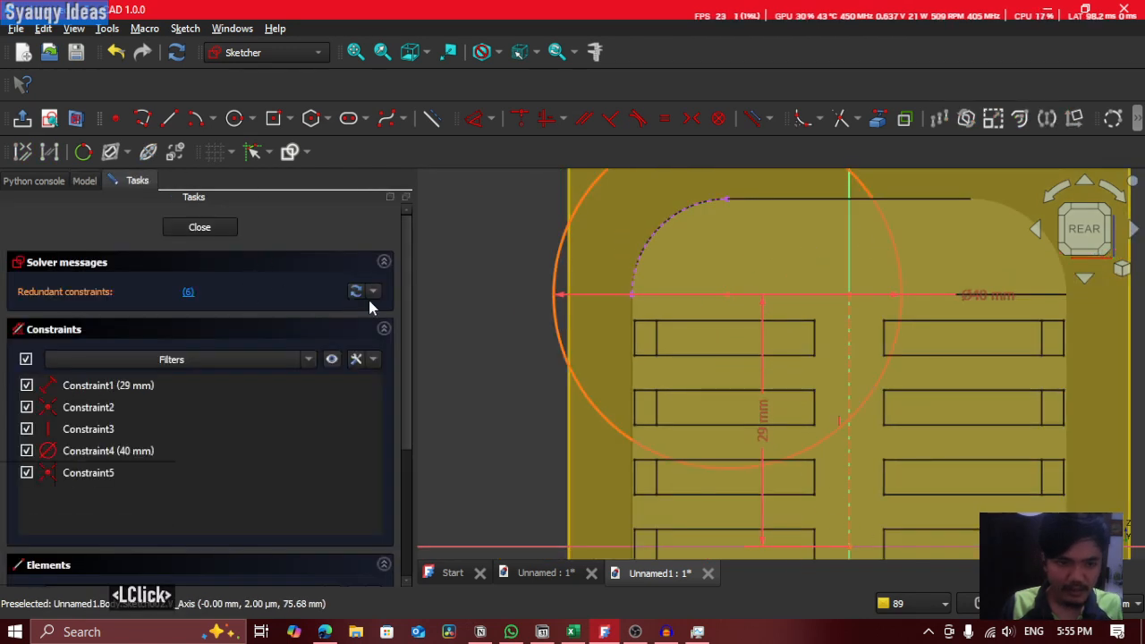
pyautogui.hotkey('ctrl', 'z')
# Step: Try to add a 40 mm diameter constraint to the large circle
pyautogui.keyDown('ctrl'); pyautogui.moveTo(721, 301); pyautogui.dragTo(714, 315, button='middle'); pyautogui.keyUp('ctrl')
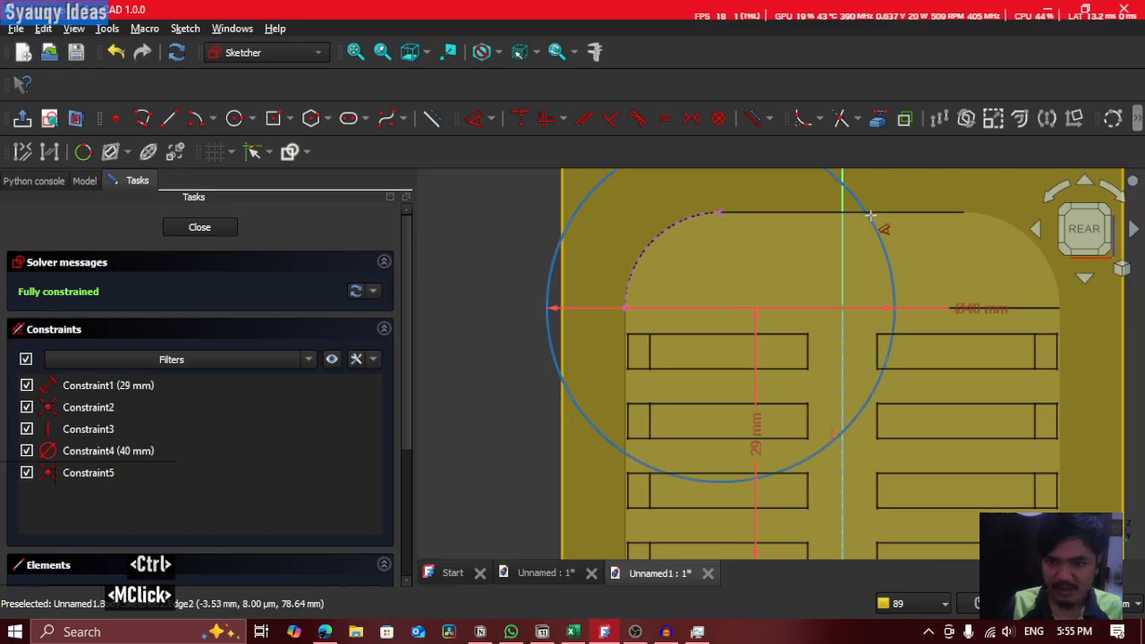
pyautogui.keyDown('ctrl'); pyautogui.click(723, 231); pyautogui.keyUp('ctrl')
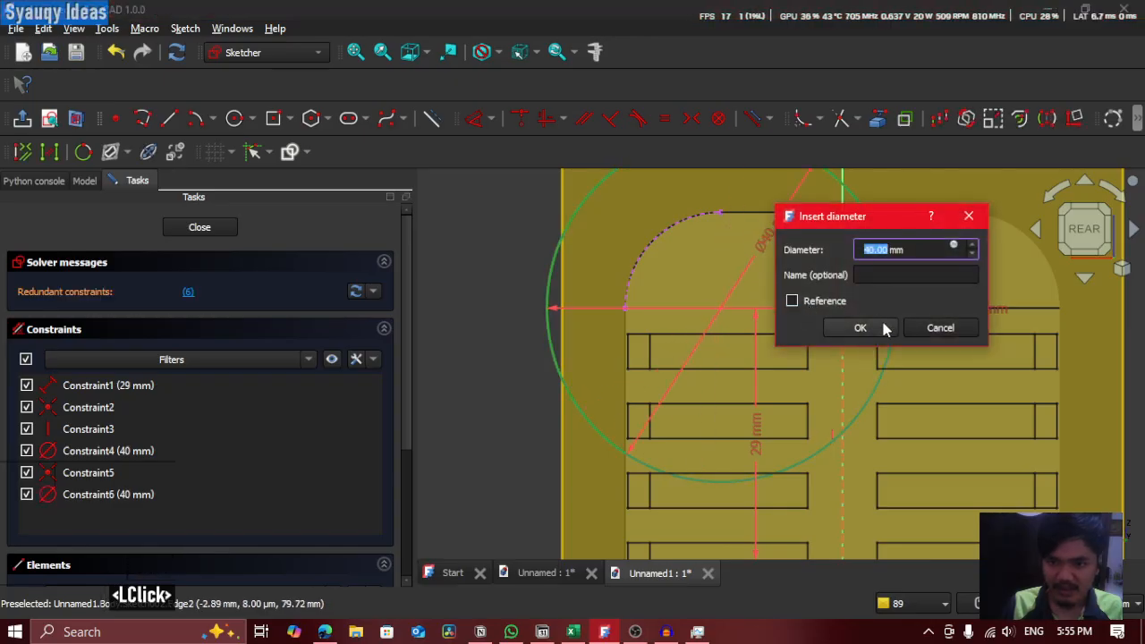
pyautogui.click(882, 327)
pyautogui.moveTo(598, 295)
pyautogui.mouseDown(button='middle')
pyautogui.moveTo(559, 308)
pyautogui.moveTo(519, 348)
pyautogui.mouseUp(button='middle')
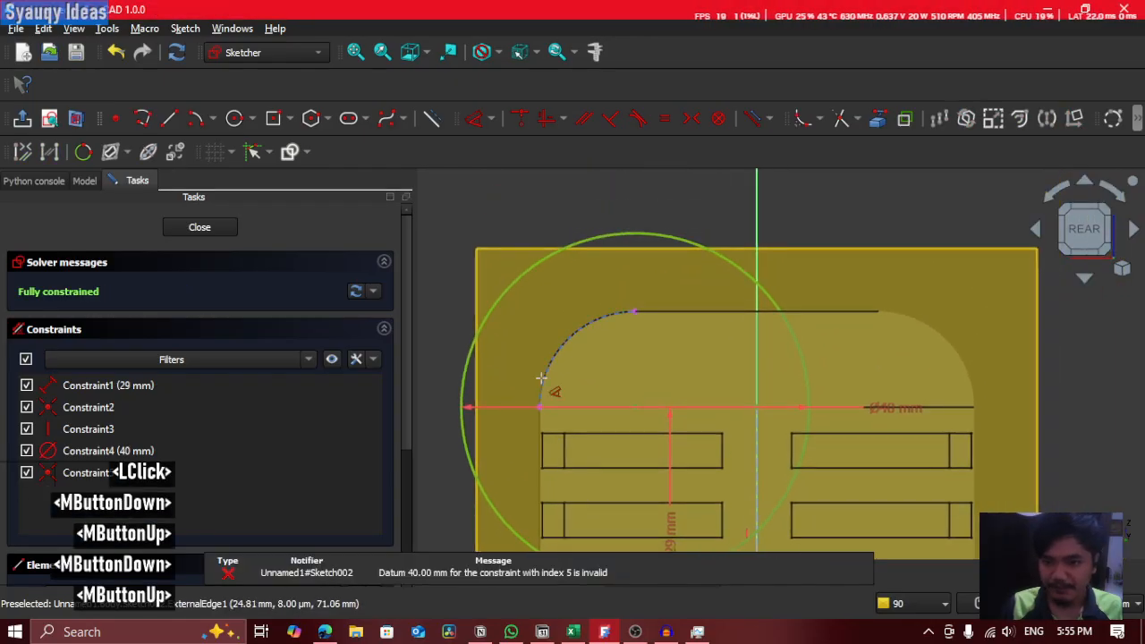
pyautogui.press('Escape')
# Step: Draw an 18 mm diameter circle concentric with the 40 mm circle
pyautogui.scroll(2, 554, 329)
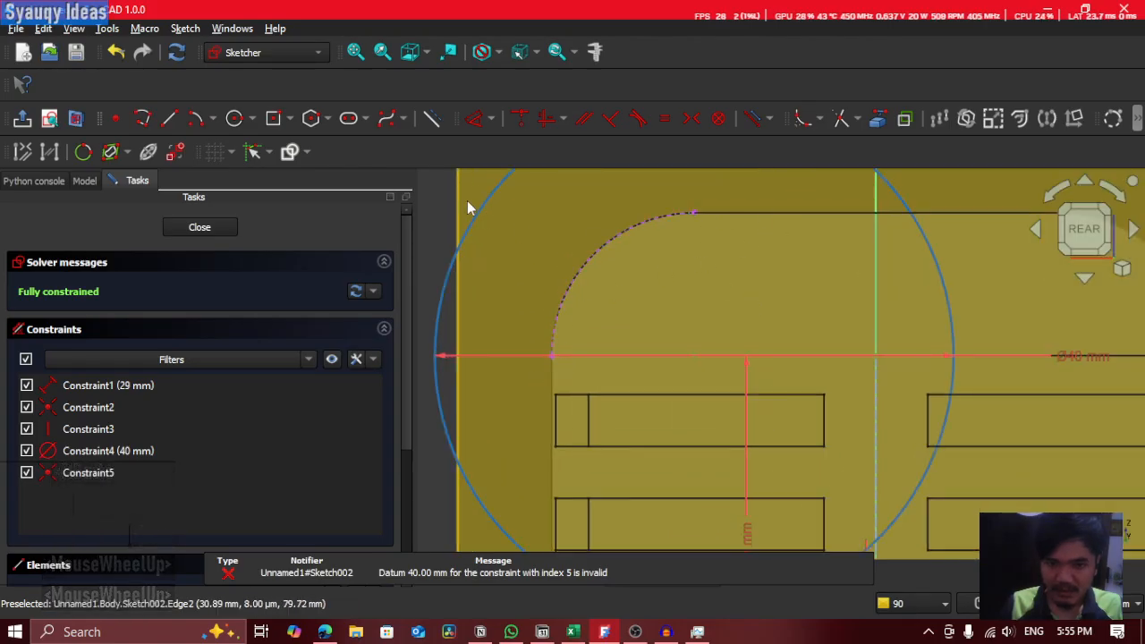
pyautogui.click(235, 118)
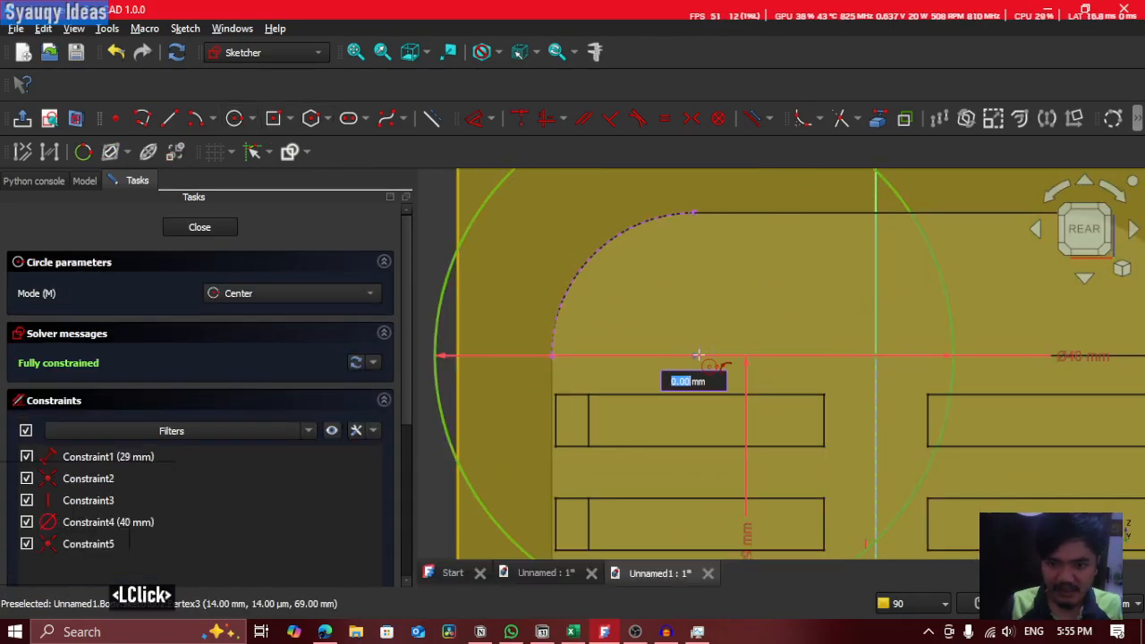
pyautogui.write('1mm')
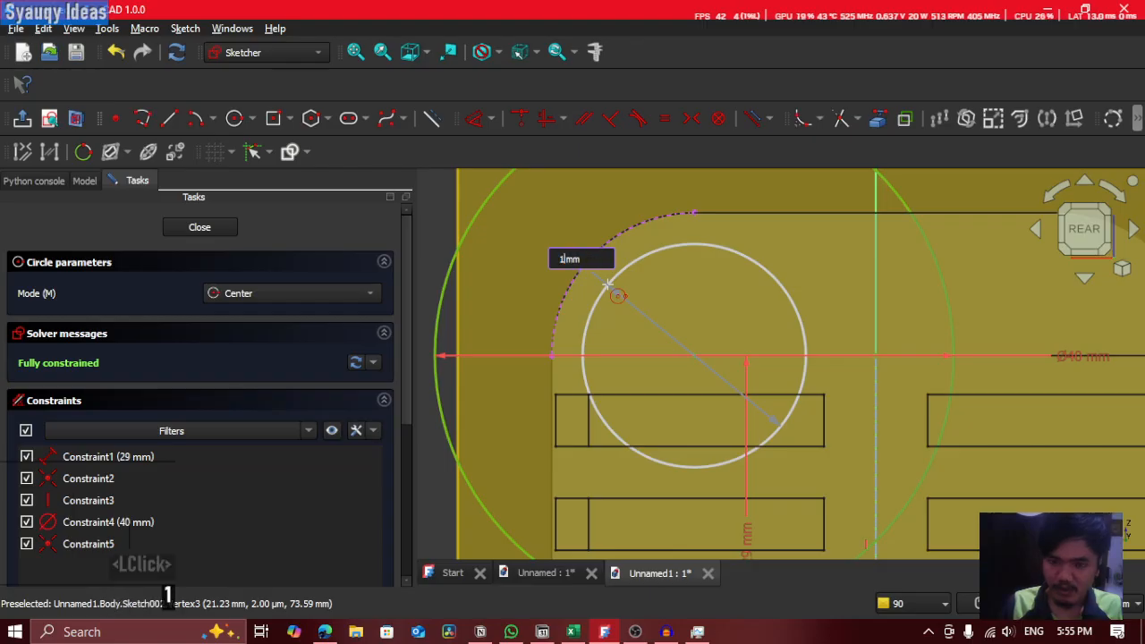
pyautogui.press('BackSpace')
pyautogui.press('BackSpace')
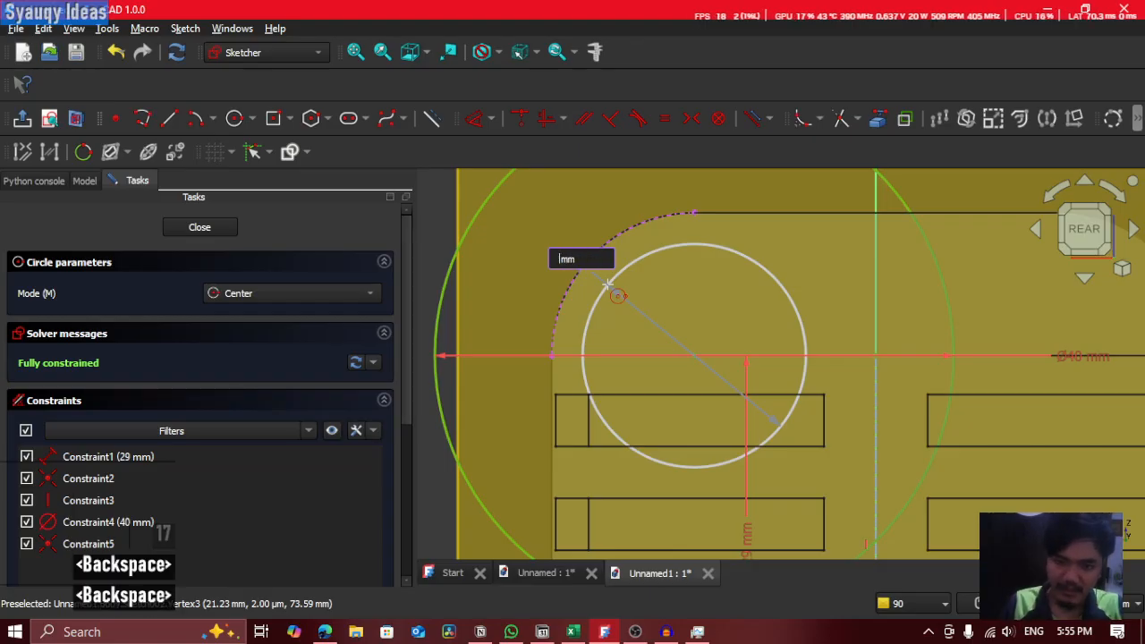
pyautogui.write('18')
pyautogui.press('Return')
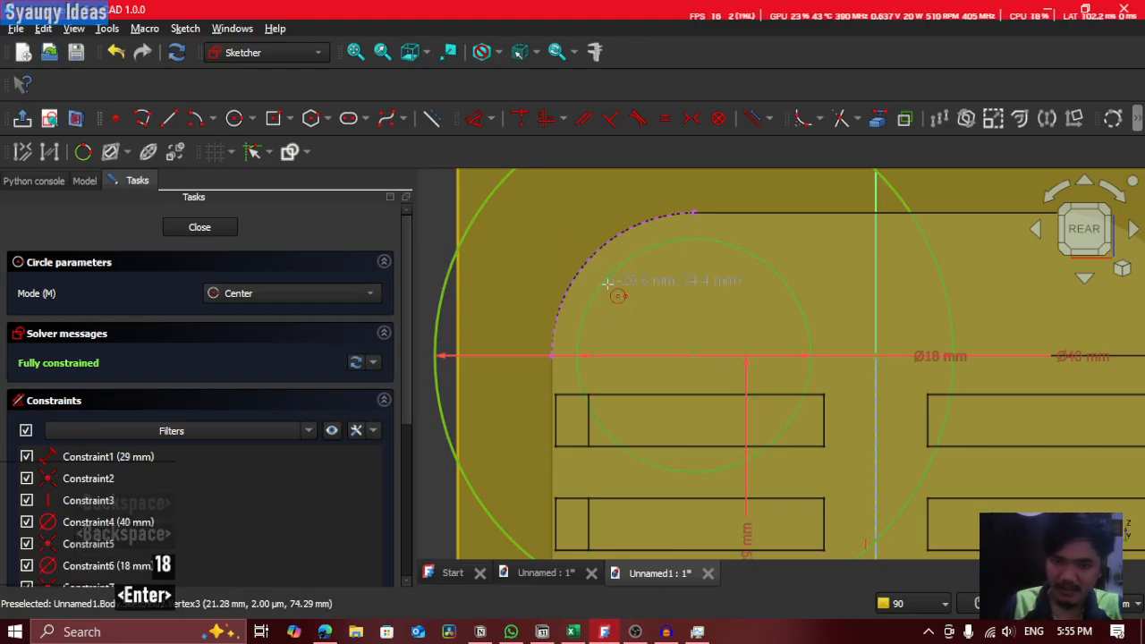
pyautogui.middleClick(739, 271)
pyautogui.middleClick(729, 277)
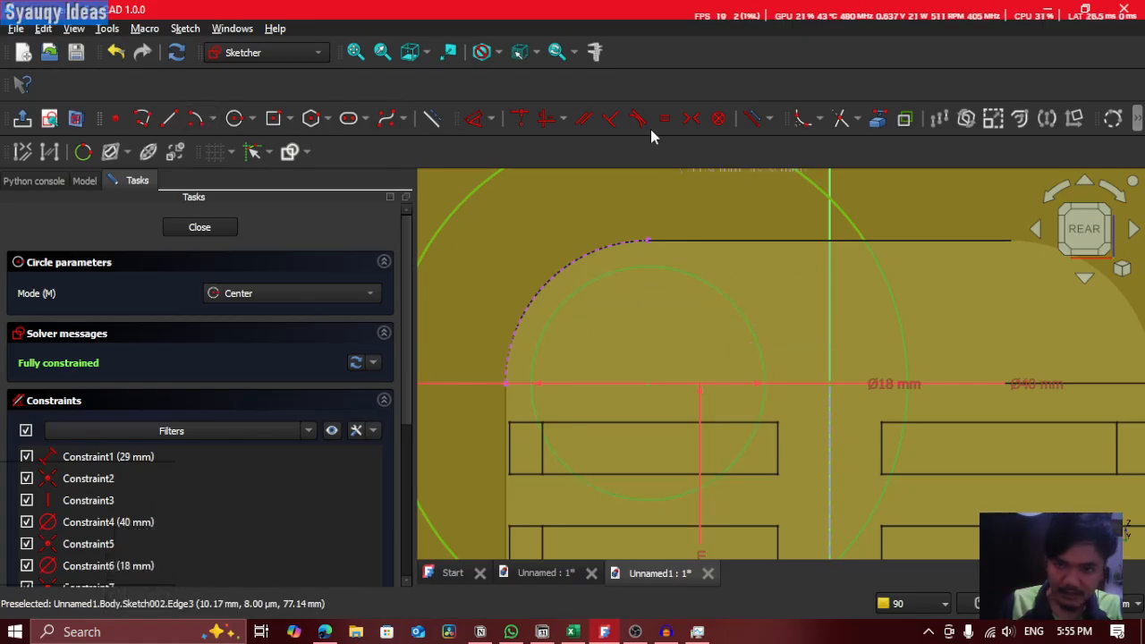
pyautogui.click(468, 121)
pyautogui.click(687, 270)
pyautogui.click(716, 235)
pyautogui.click(870, 330)
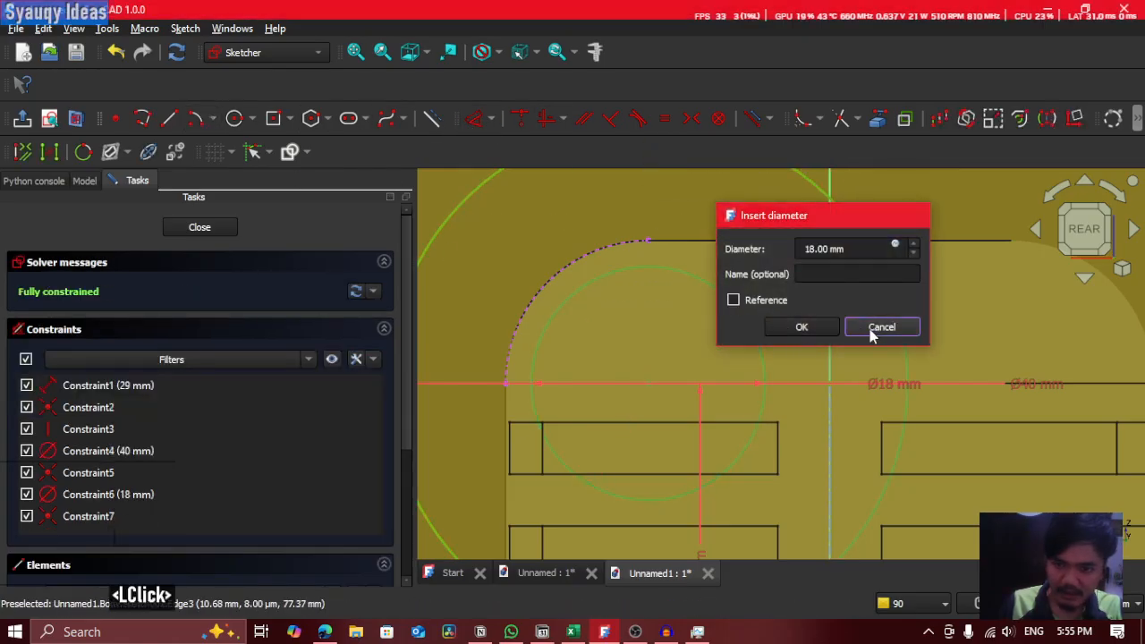
pyautogui.press('Escape')
# Step: Draw a vertical line at 90° from the circles' common centre up to the 40 mm circle
pyautogui.moveTo(686, 332); pyautogui.dragTo(746, 327, button='middle')
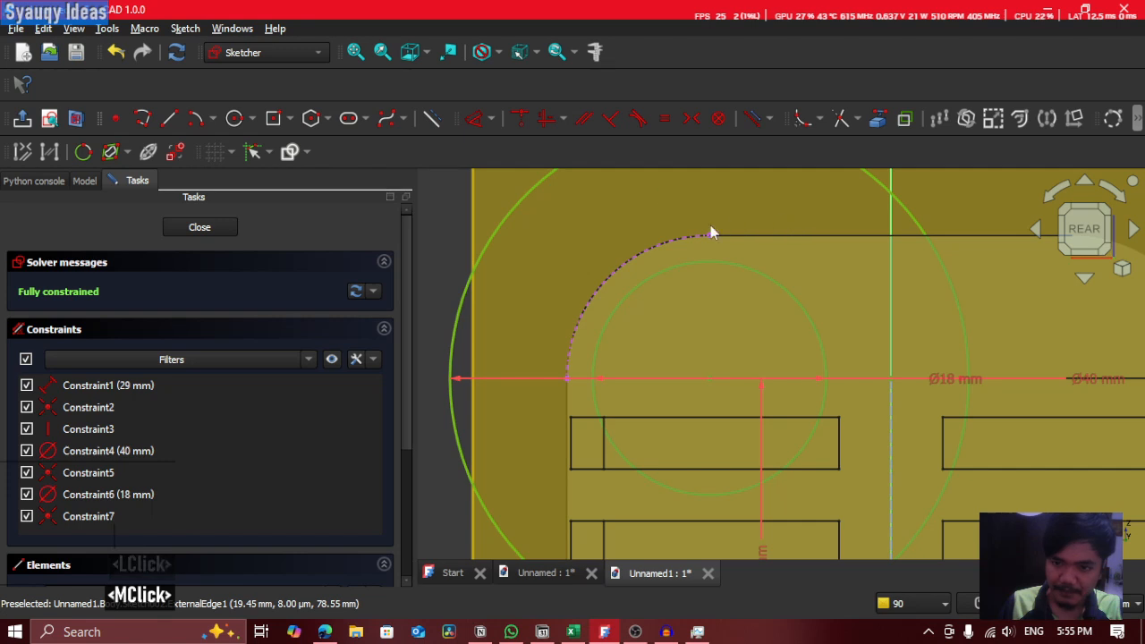
pyautogui.moveTo(710, 226); pyautogui.dragTo(654, 240, button='middle')
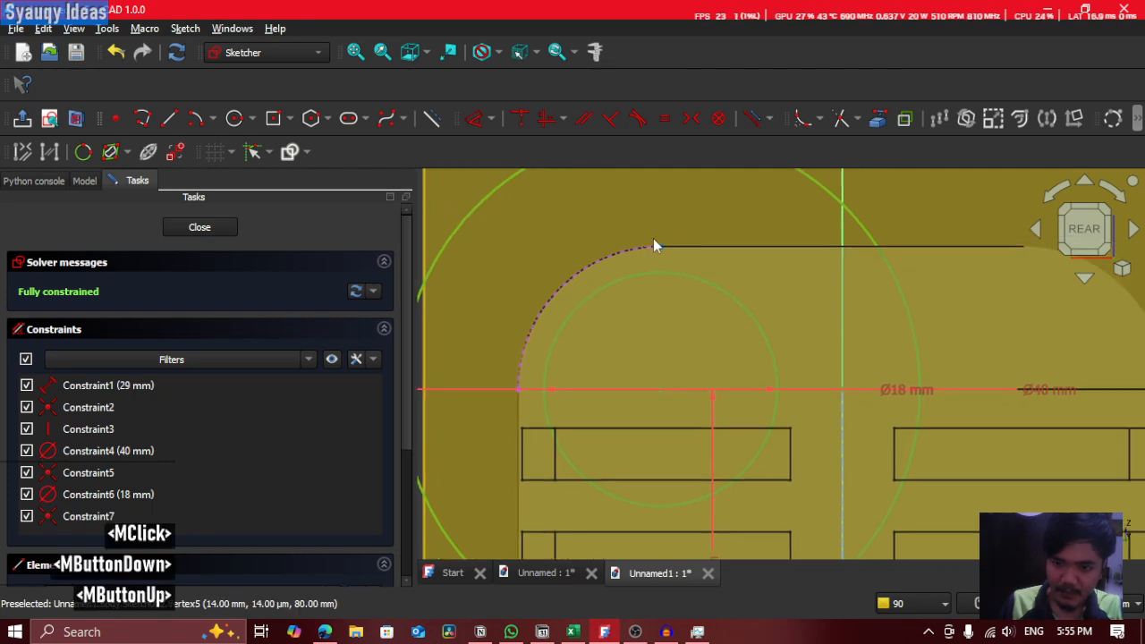
pyautogui.click(172, 122)
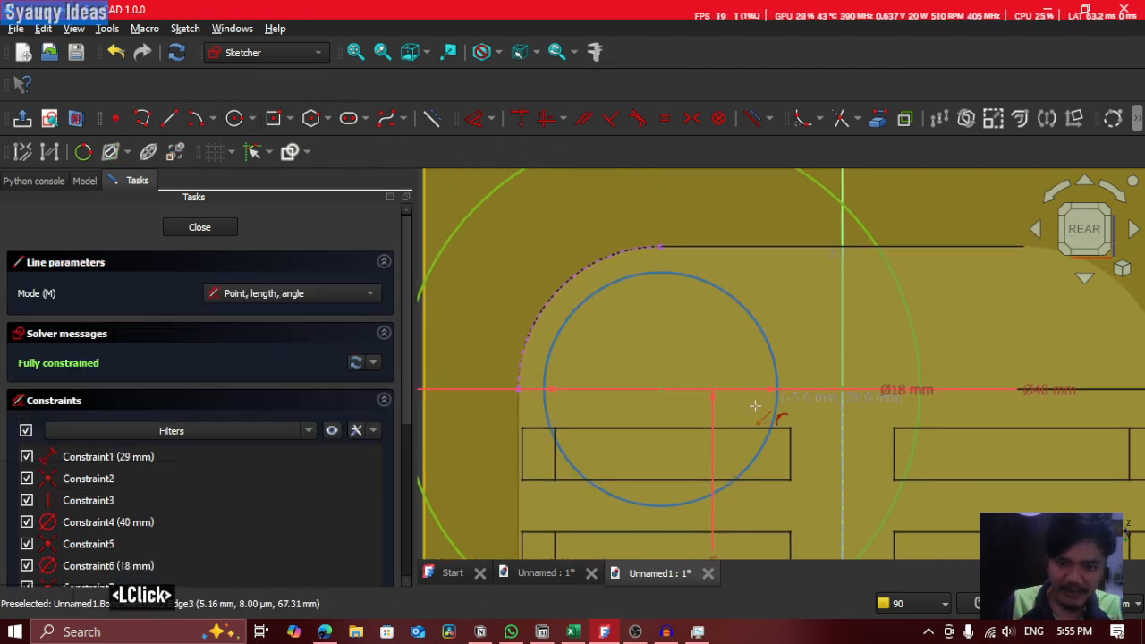
pyautogui.click(667, 390)
pyautogui.middleClick(755, 222)
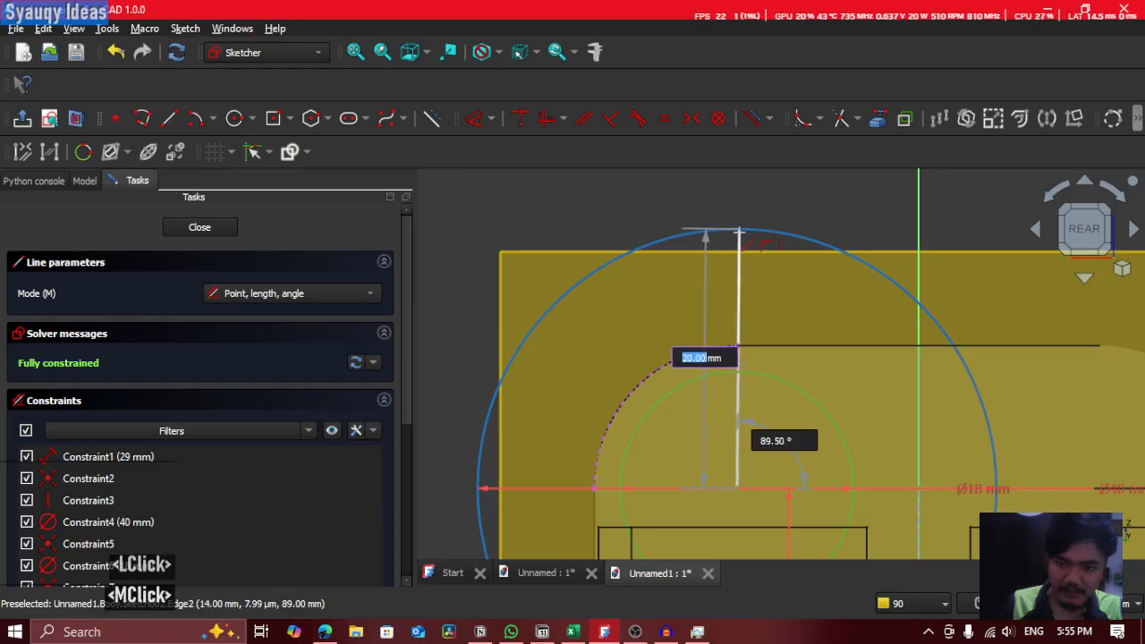
pyautogui.press('Tab')
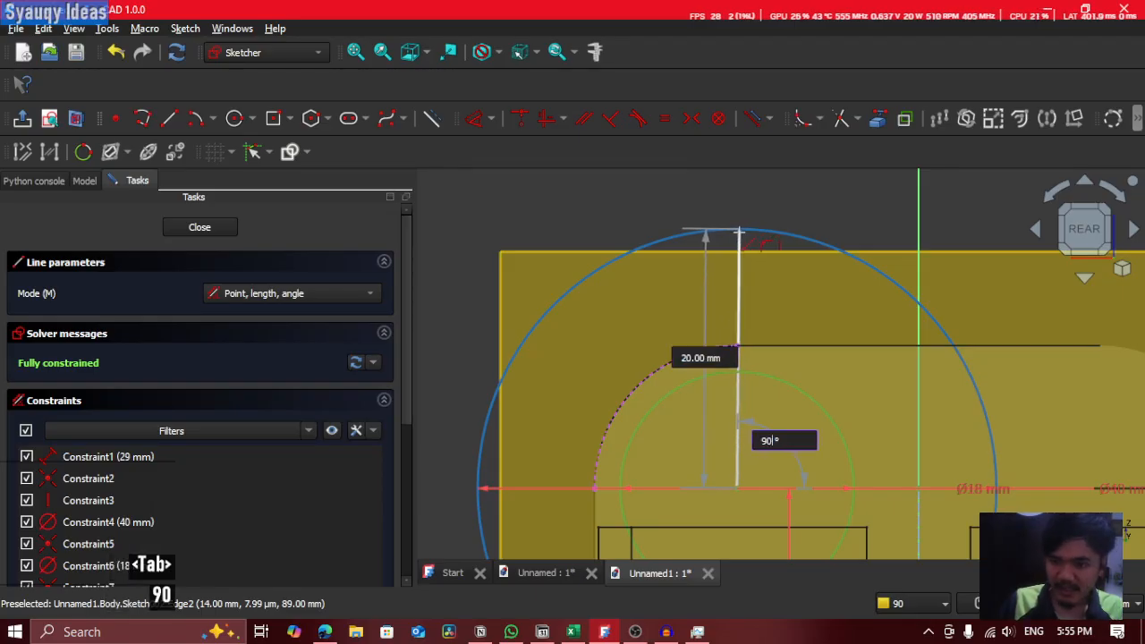
pyautogui.write('90')
pyautogui.press('Tab')
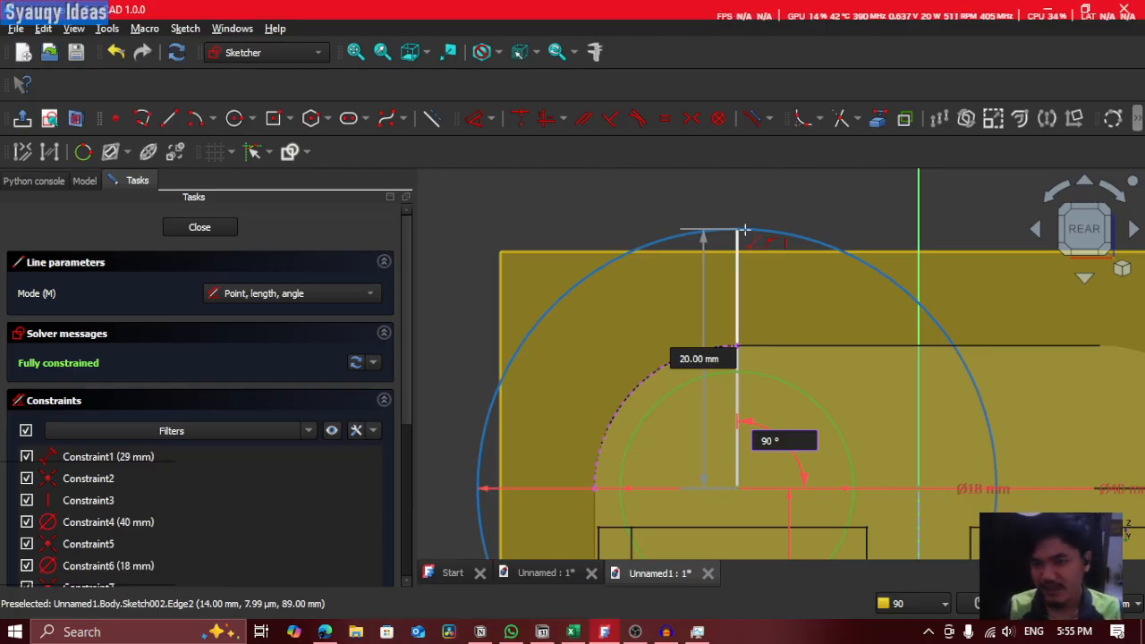
pyautogui.click(744, 230)
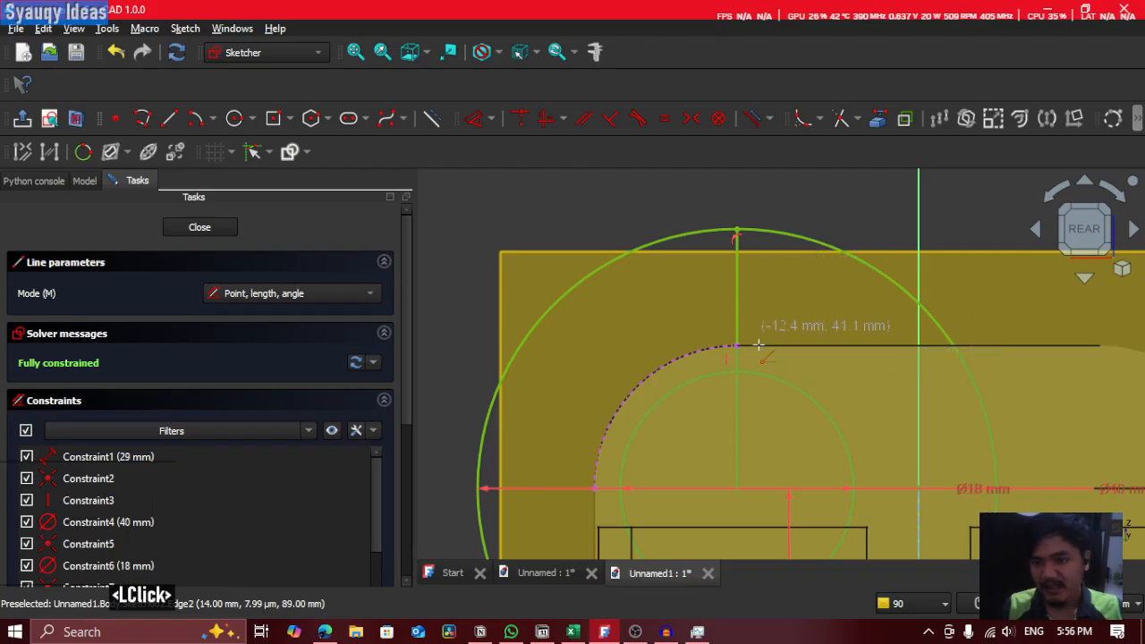
# Step: Draw a horizontal line at 180° from the circles' common centre to the leftmost point of the 40 mm circle
pyautogui.moveTo(757, 345); pyautogui.dragTo(745, 260, button='middle')
pyautogui.click(726, 405)
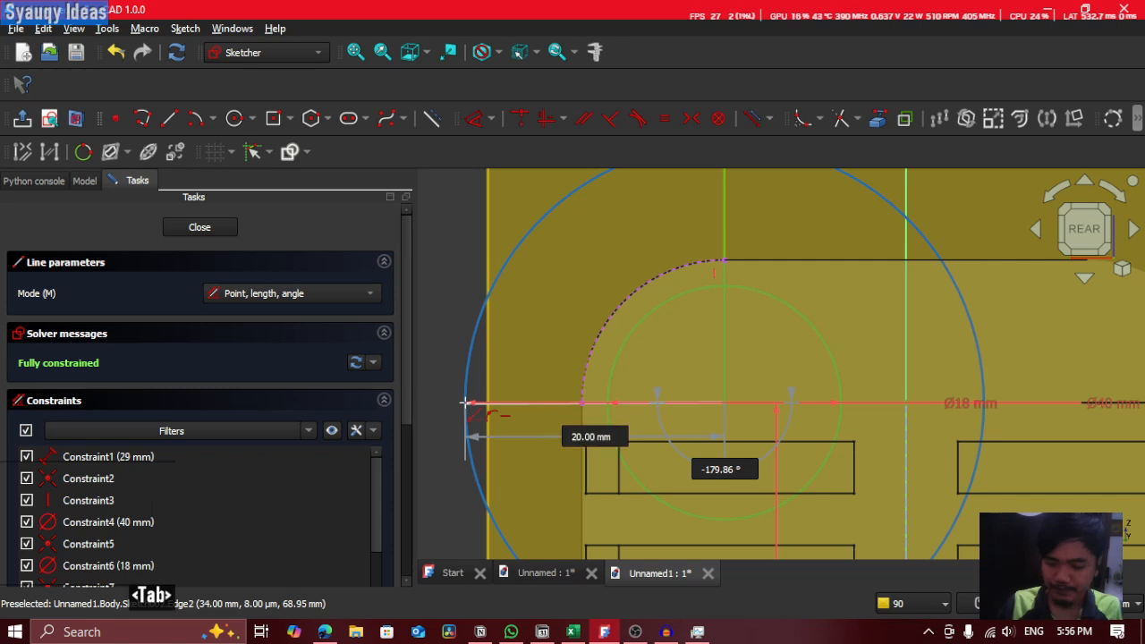
pyautogui.write('1850')
pyautogui.press('BackSpace')
pyautogui.press('BackSpace')
pyautogui.press('BackSpace')
pyautogui.press('BackSpace')
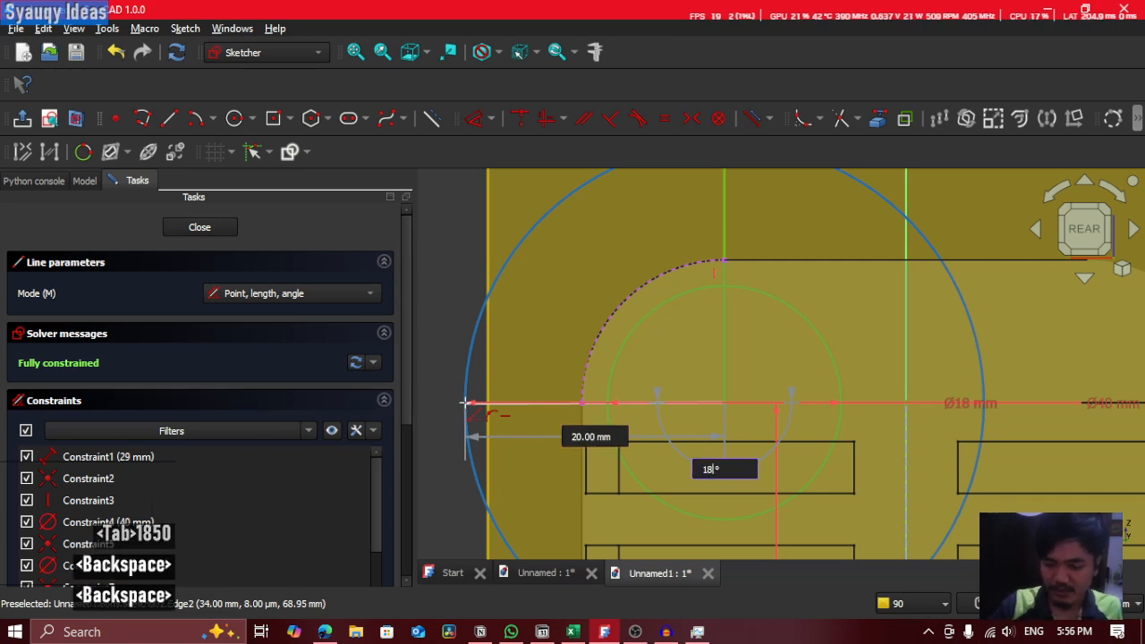
pyautogui.press('Tab')
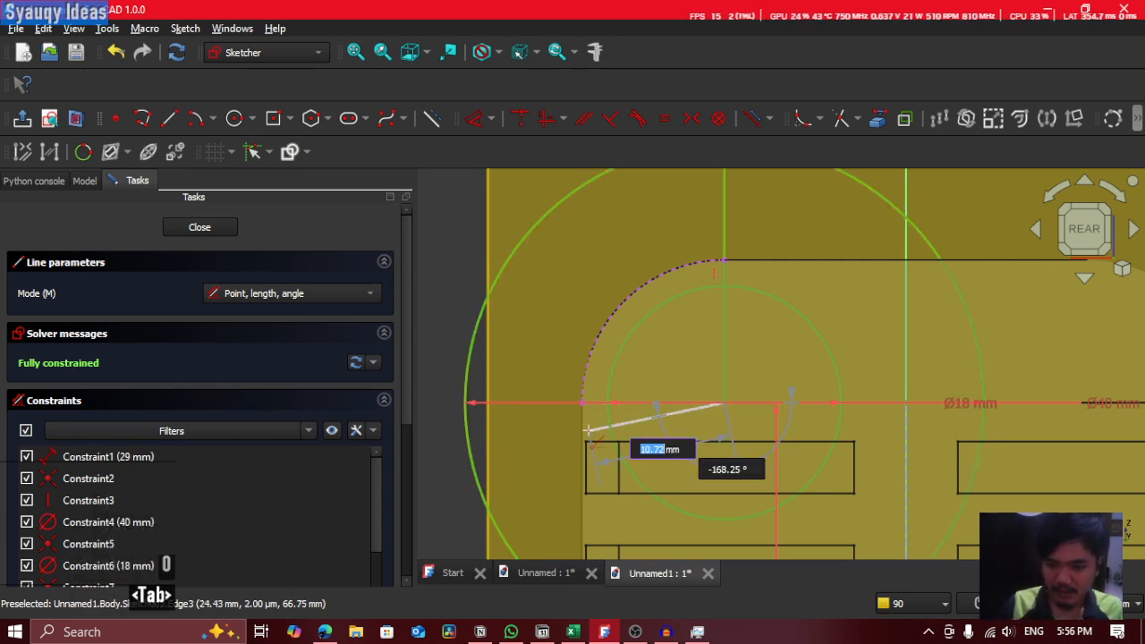
pyautogui.press('Tab')
pyautogui.write('180')
pyautogui.press('Tab')
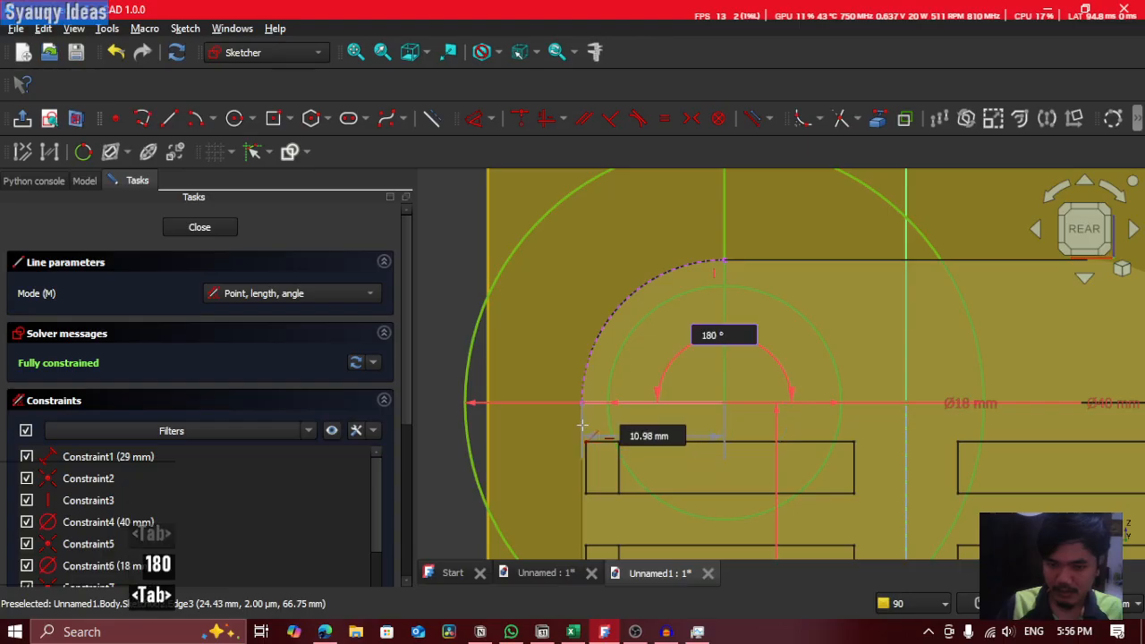
pyautogui.press('Tab')
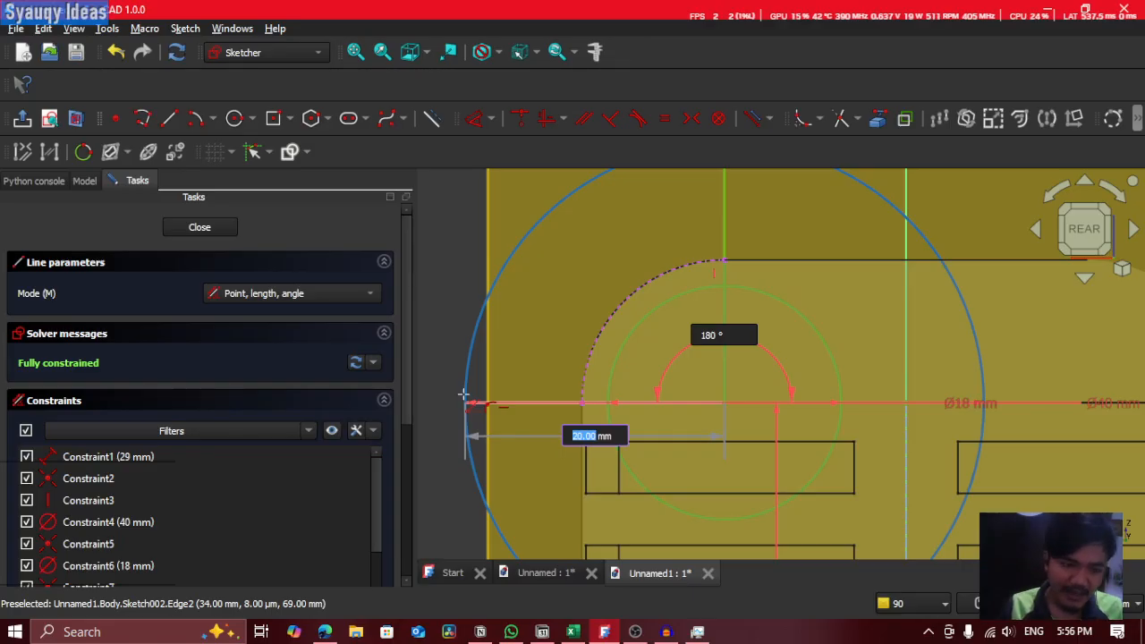
pyautogui.click(463, 395)
# Step: Trim both circles down to the upper-left quarter arcs between the vertical and horizontal lines
pyautogui.middleClick(729, 273)
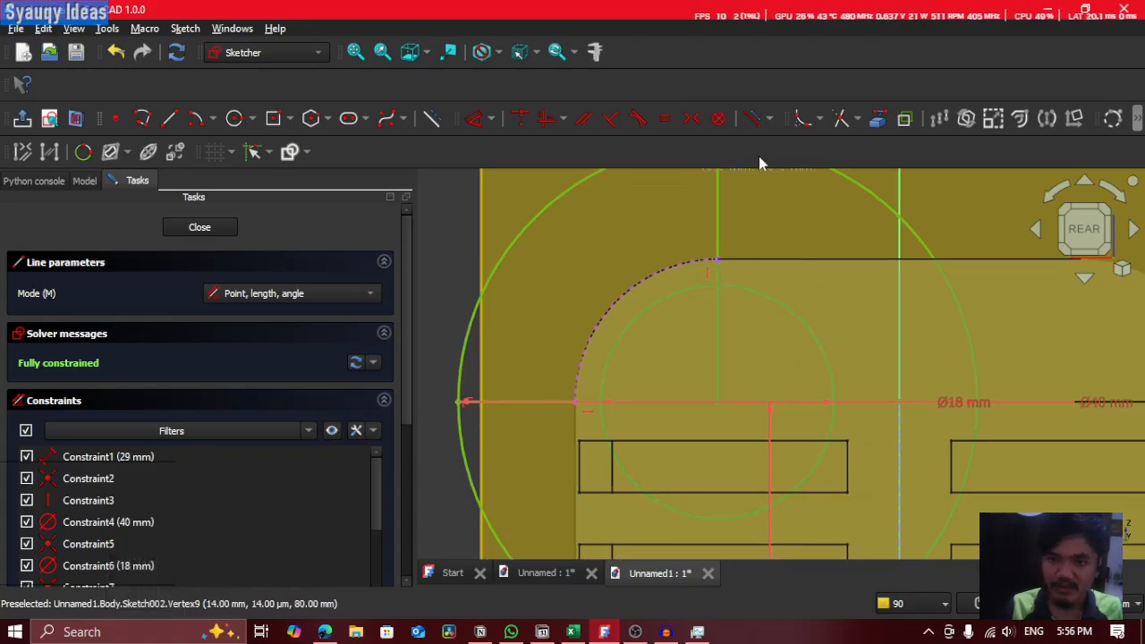
pyautogui.click(838, 118)
pyautogui.moveTo(855, 237); pyautogui.dragTo(840, 264, button='middle')
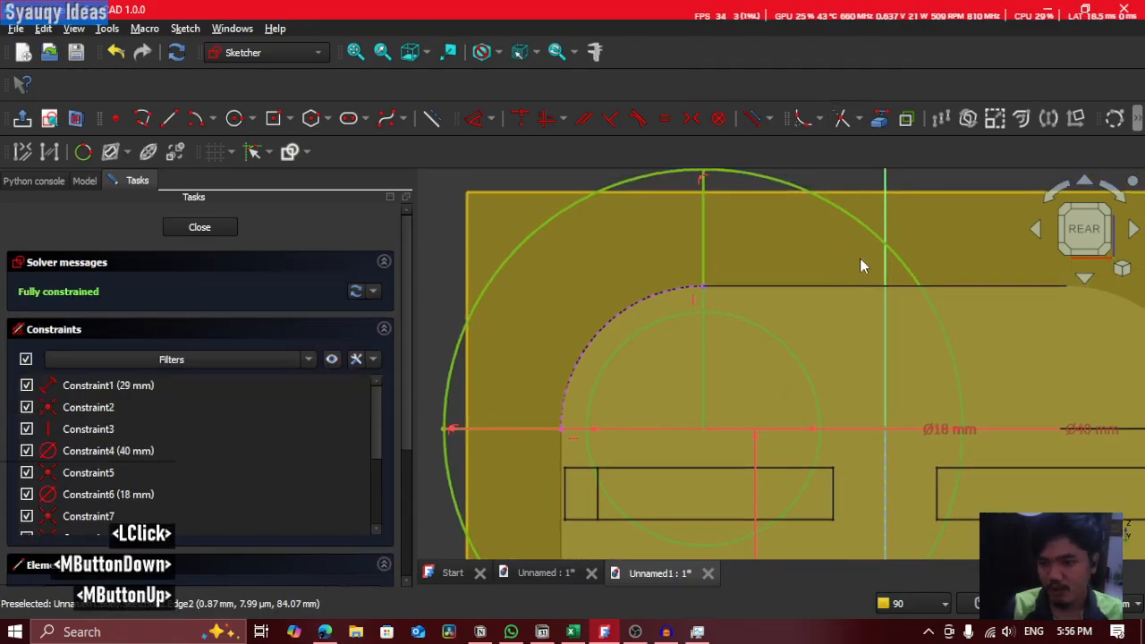
pyautogui.click(868, 225)
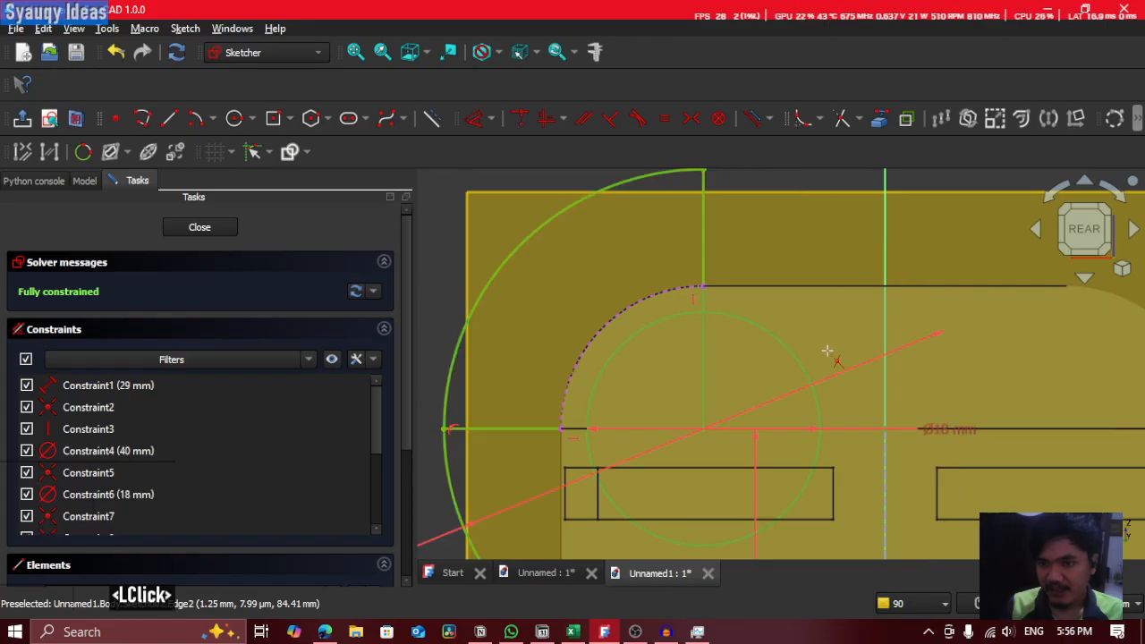
pyautogui.click(795, 361)
pyautogui.moveTo(733, 467); pyautogui.dragTo(817, 380, button='middle')
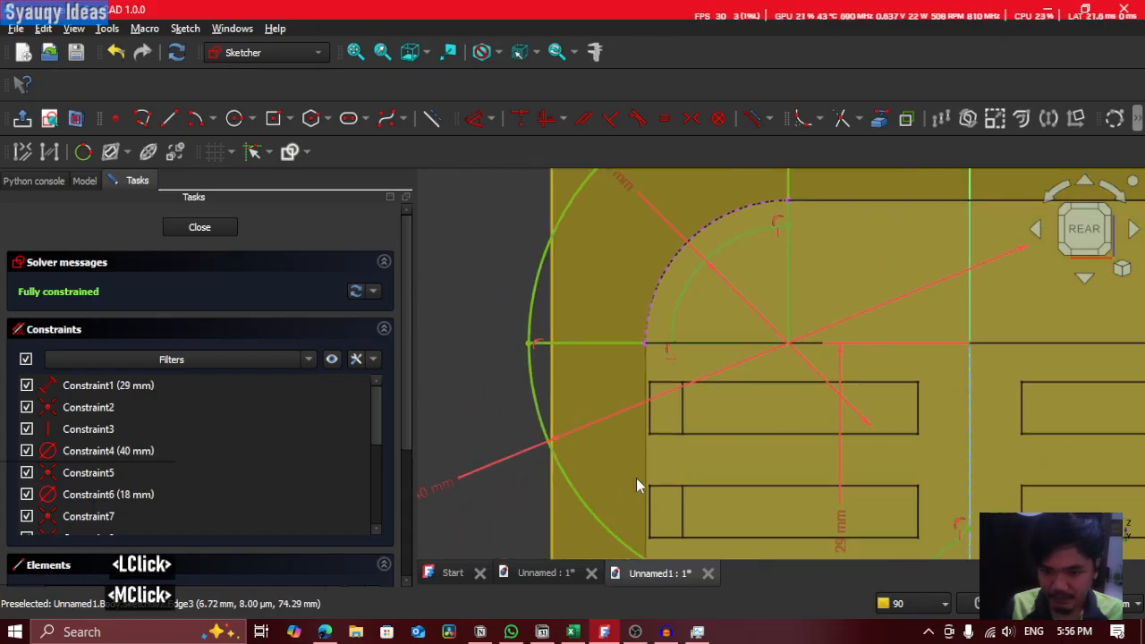
pyautogui.moveTo(663, 530); pyautogui.dragTo(707, 392, button='middle')
pyautogui.click(743, 450)
pyautogui.moveTo(750, 351); pyautogui.dragTo(711, 507, button='middle')
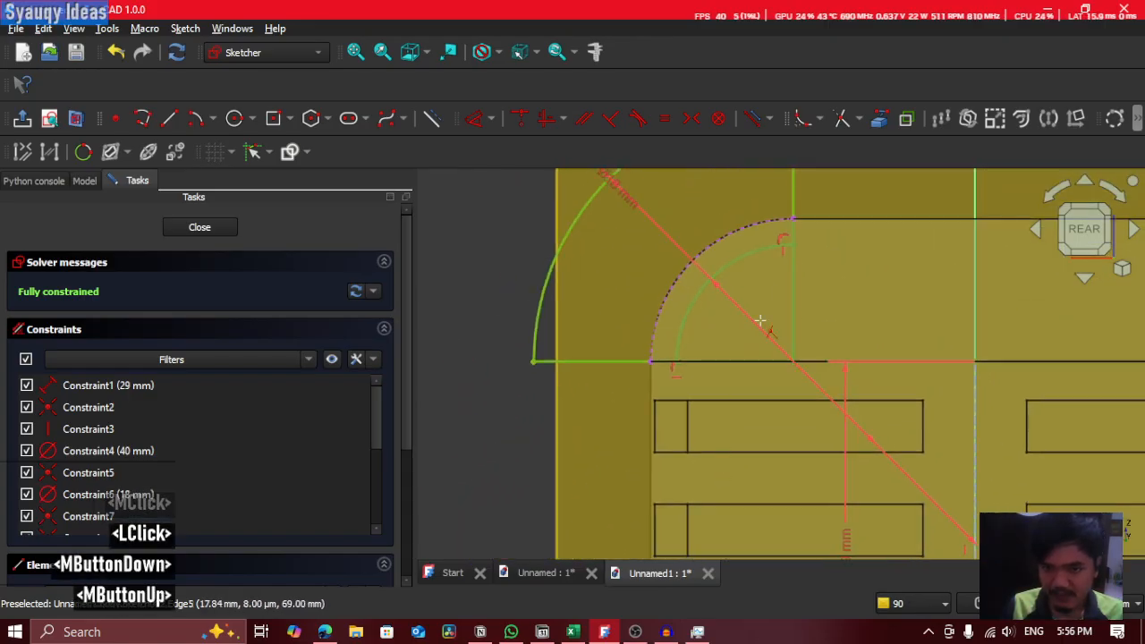
# Step: Trim away the parts of the vertical and horizontal lines that lie inside the inner quarter arc
pyautogui.click(792, 301)
pyautogui.moveTo(554, 352); pyautogui.dragTo(532, 383, button='middle')
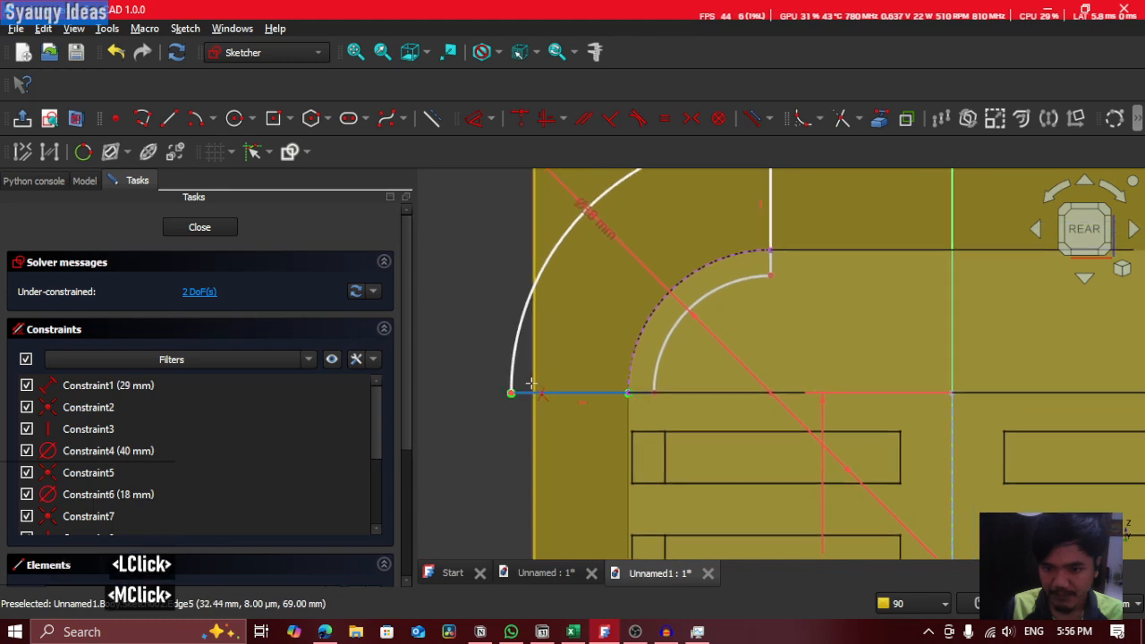
pyautogui.scroll(5, 537, 387)
pyautogui.scroll(-2, 617, 411)
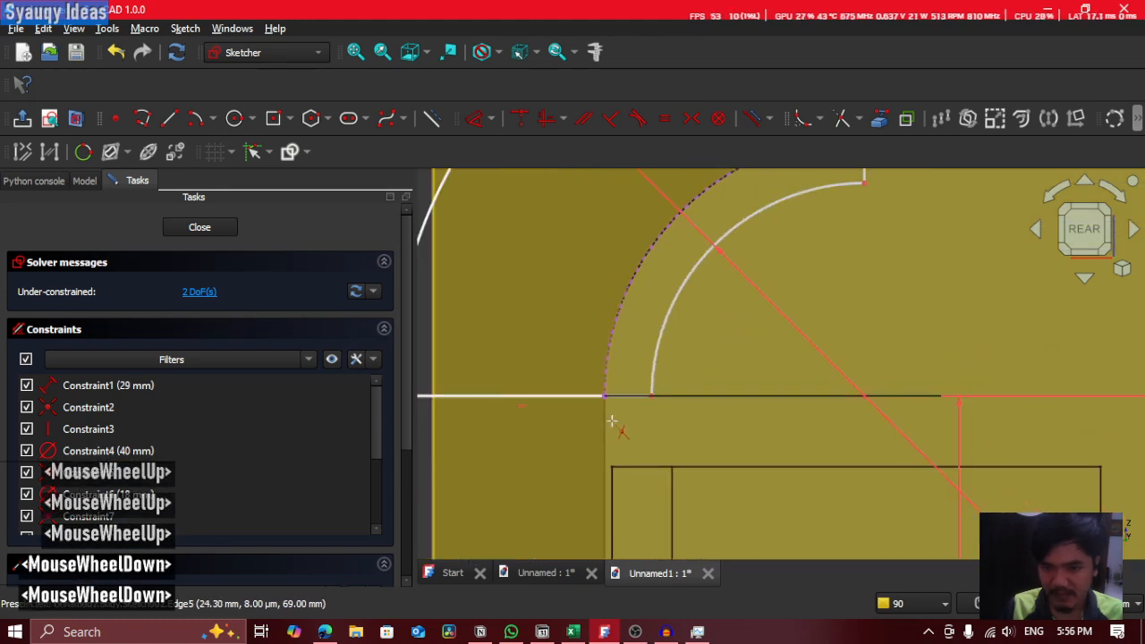
# Step: Try to add a 9 mm radius dimension to the inner quarter arc
pyautogui.moveTo(612, 420)
pyautogui.mouseDown(button='middle')
pyautogui.moveTo(590, 427)
pyautogui.moveTo(640, 363)
pyautogui.mouseUp(button='middle')
pyautogui.scroll(-3, 641, 362)
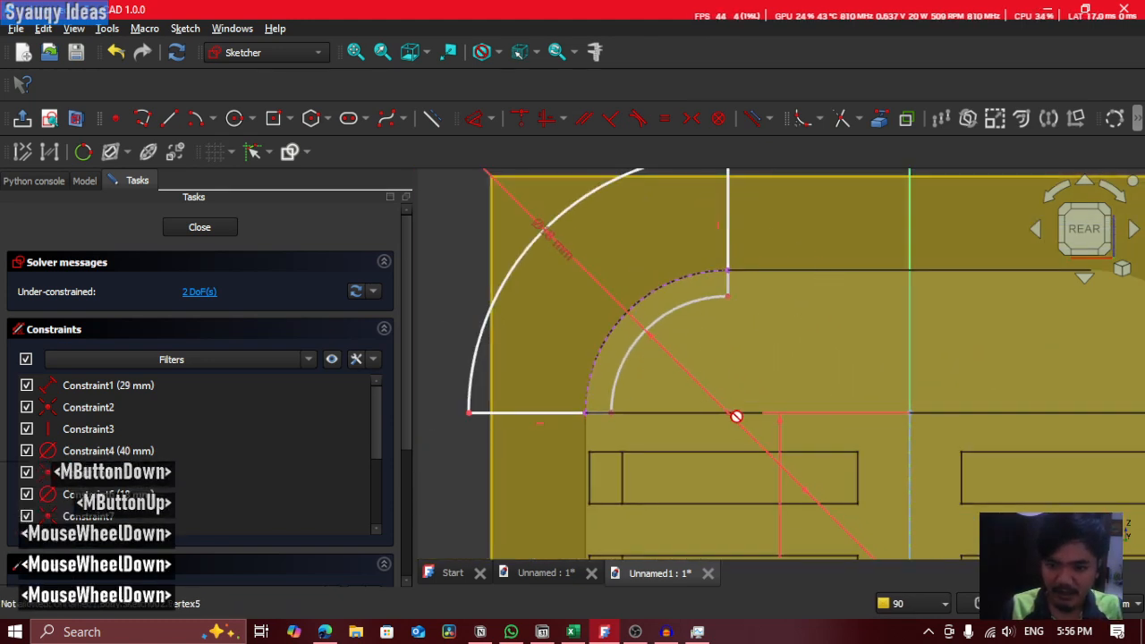
pyautogui.click(469, 412)
pyautogui.click(541, 125)
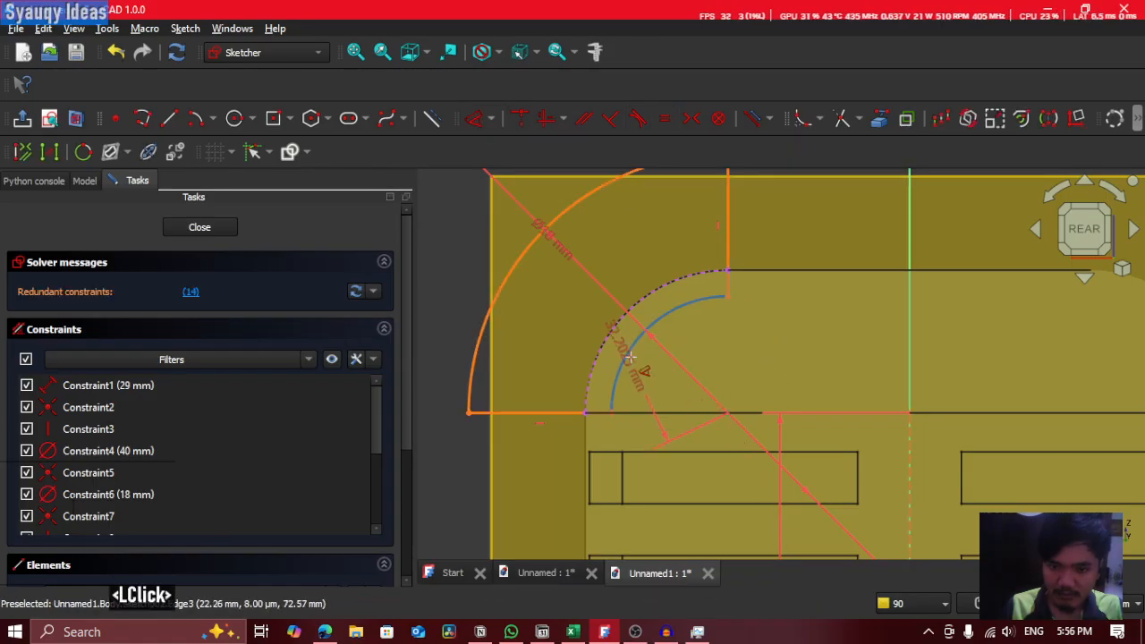
pyautogui.moveTo(670, 410); pyautogui.dragTo(705, 378)
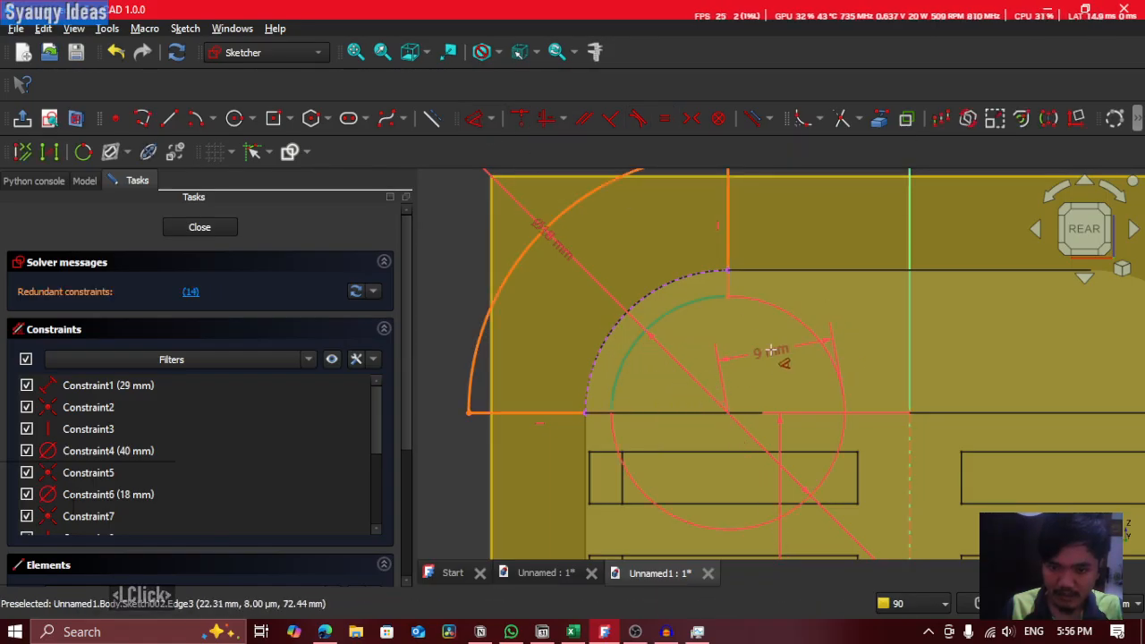
pyautogui.click(770, 351)
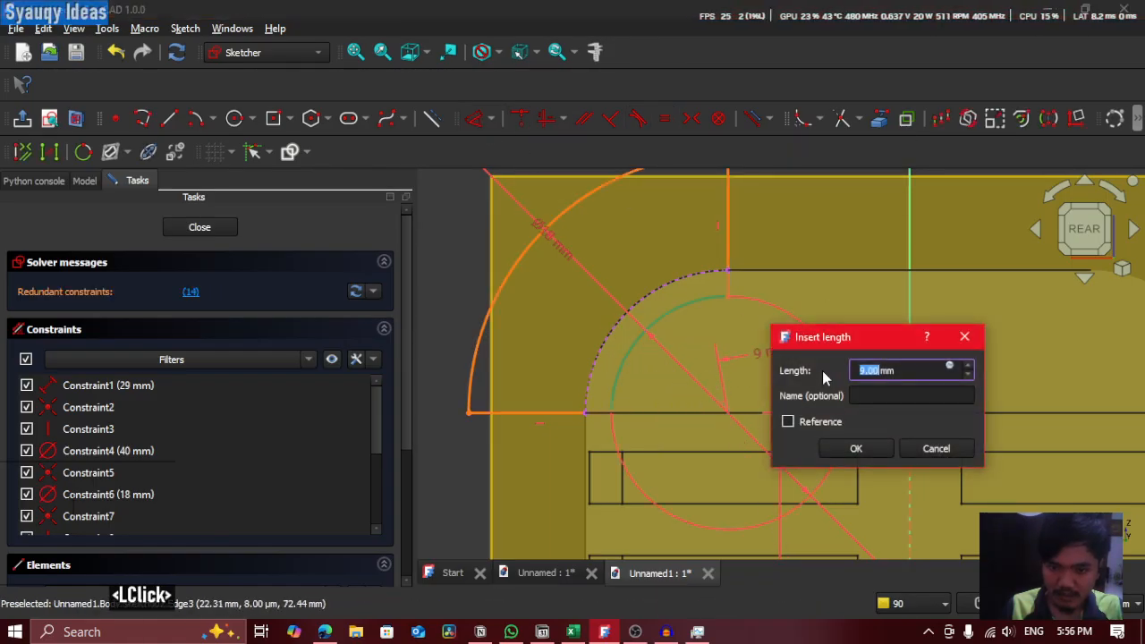
pyautogui.click(839, 442)
pyautogui.moveTo(690, 358)
pyautogui.mouseDown(button='middle')
pyautogui.moveTo(556, 409)
pyautogui.moveTo(629, 273)
pyautogui.mouseUp(button='middle')
pyautogui.click(642, 331)
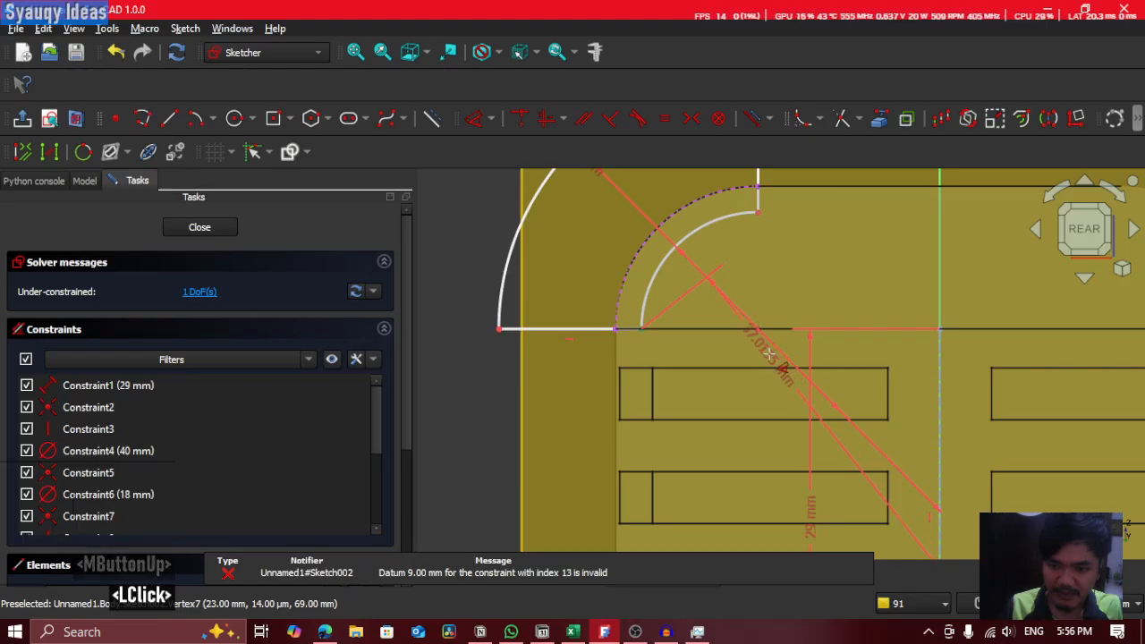
pyautogui.press('Escape')
pyautogui.click(759, 329)
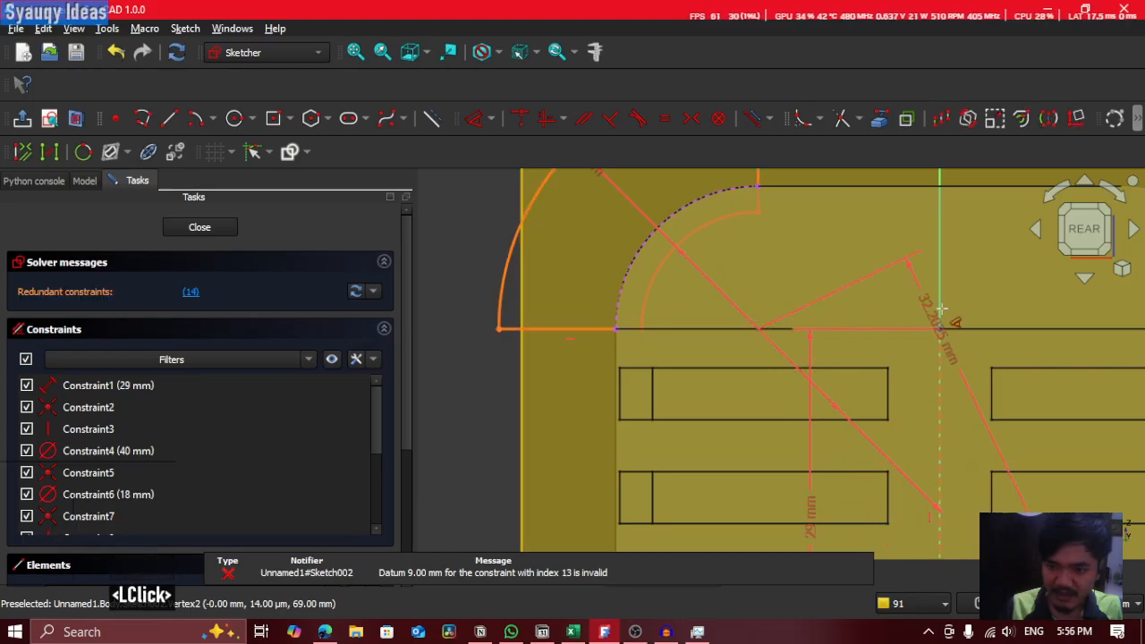
pyautogui.press('Escape')
pyautogui.click(950, 335)
pyautogui.press('Escape')
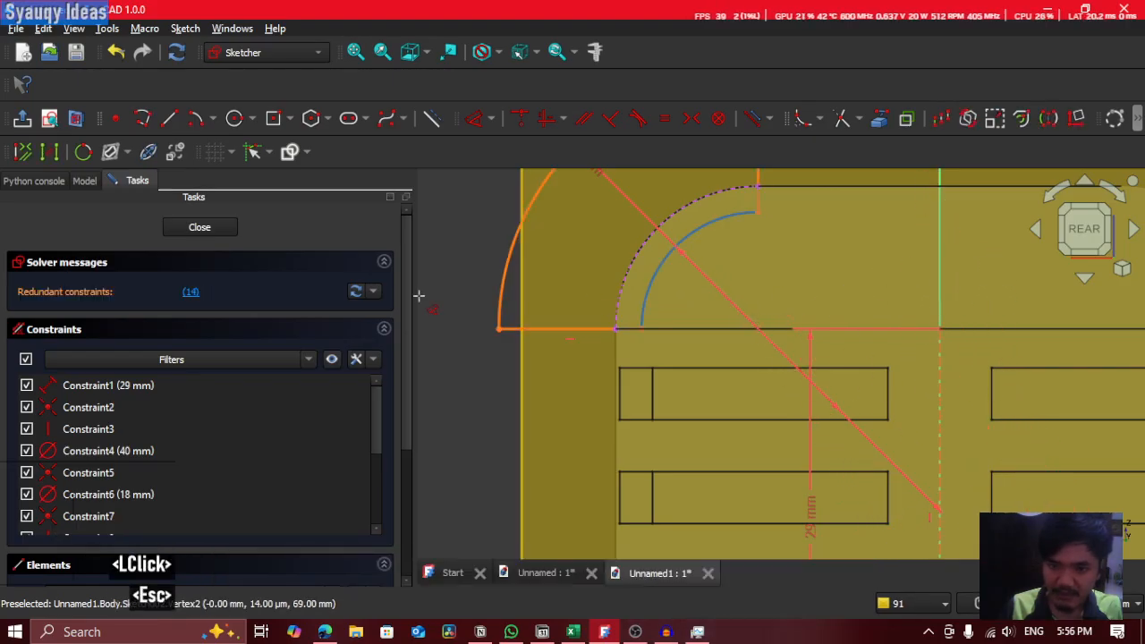
pyautogui.hotkey('ctrl', 'z')
# Step: Try to add a 14 mm dimension between the quarter arcs' centre and the vertical axis
pyautogui.moveTo(953, 329); pyautogui.dragTo(892, 384, button='middle')
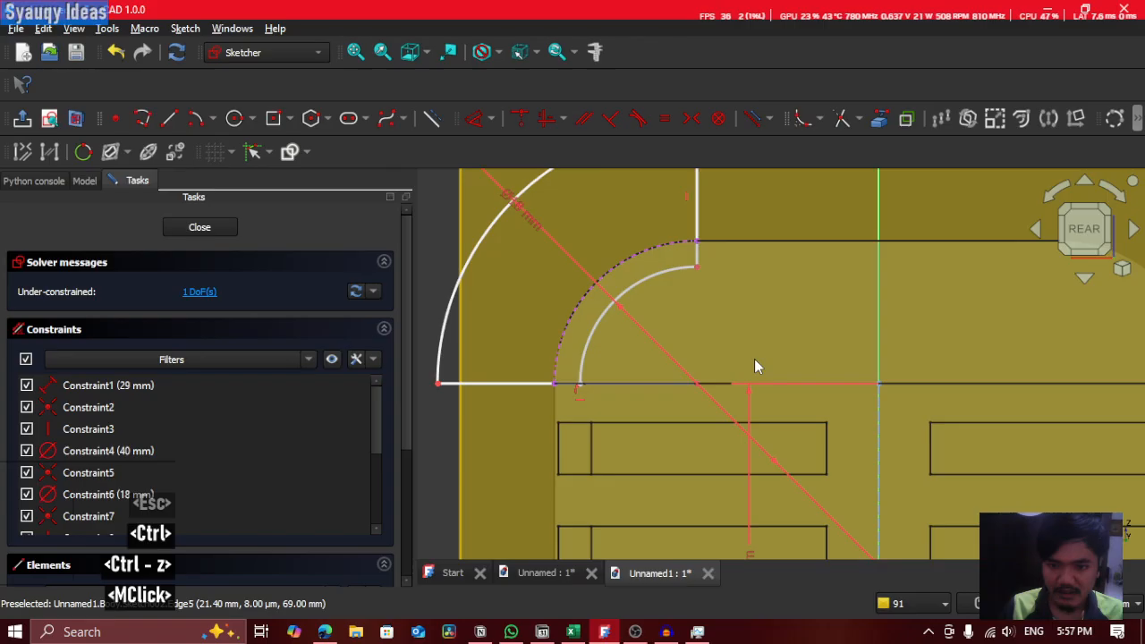
pyautogui.click(892, 384)
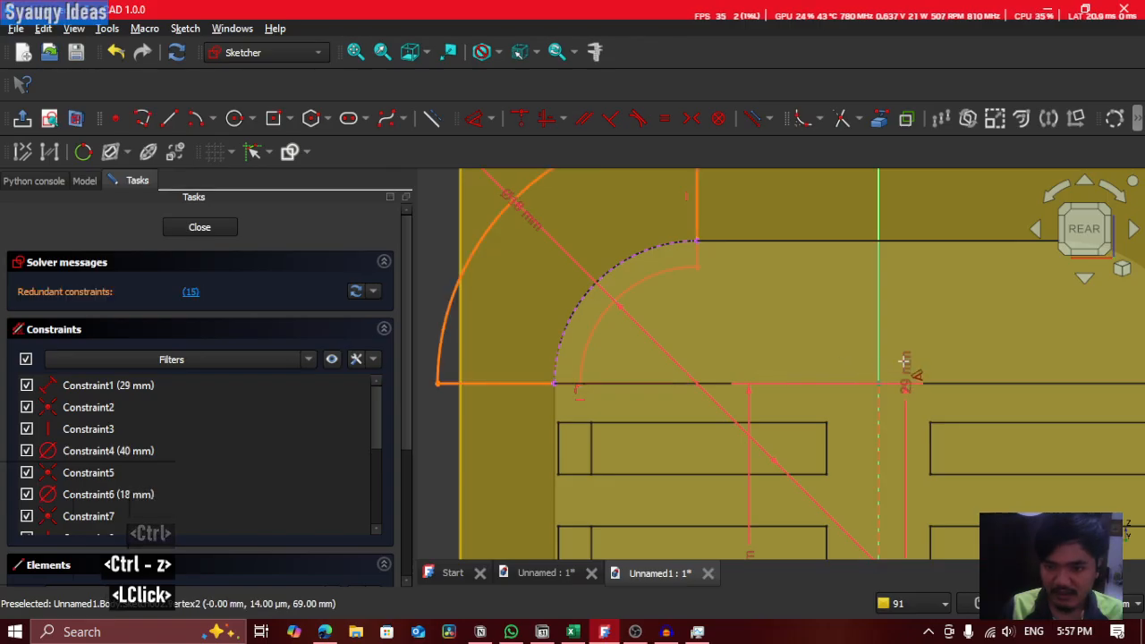
pyautogui.click(805, 249)
pyautogui.click(903, 340)
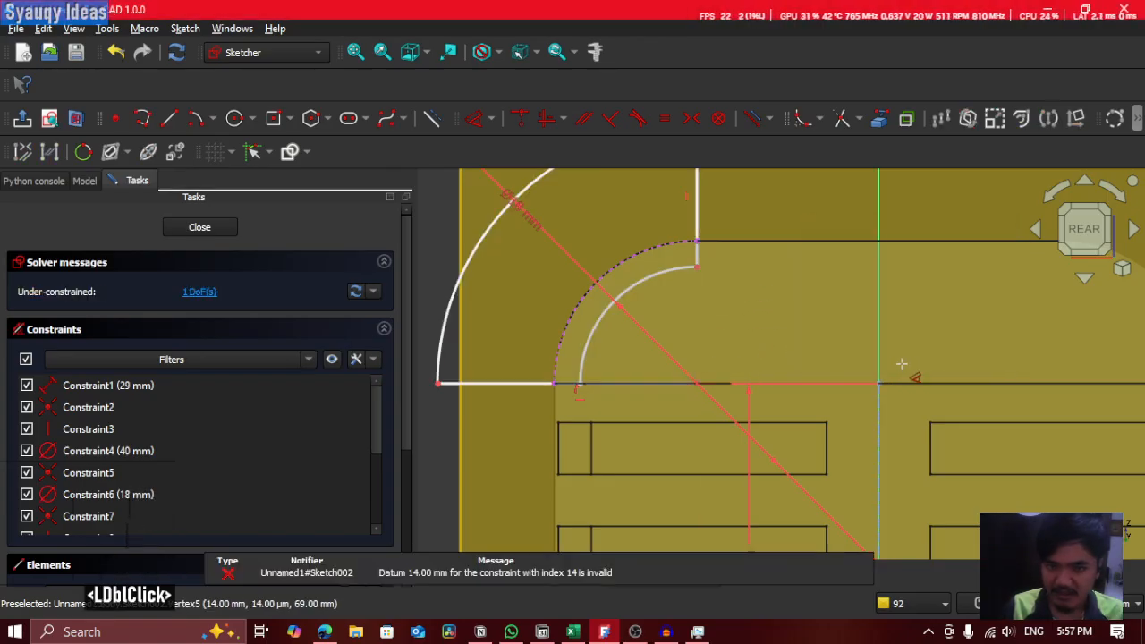
# Step: Dimension the horizontal distance from the inner arc's upper endpoint to the vertical axis at 14 mm
pyautogui.moveTo(614, 330)
pyautogui.mouseDown(button='middle')
pyautogui.moveTo(543, 340)
pyautogui.moveTo(603, 324)
pyautogui.moveTo(708, 440)
pyautogui.moveTo(765, 301)
pyautogui.mouseUp(button='middle')
pyautogui.moveTo(754, 341); pyautogui.dragTo(737, 426, button='middle')
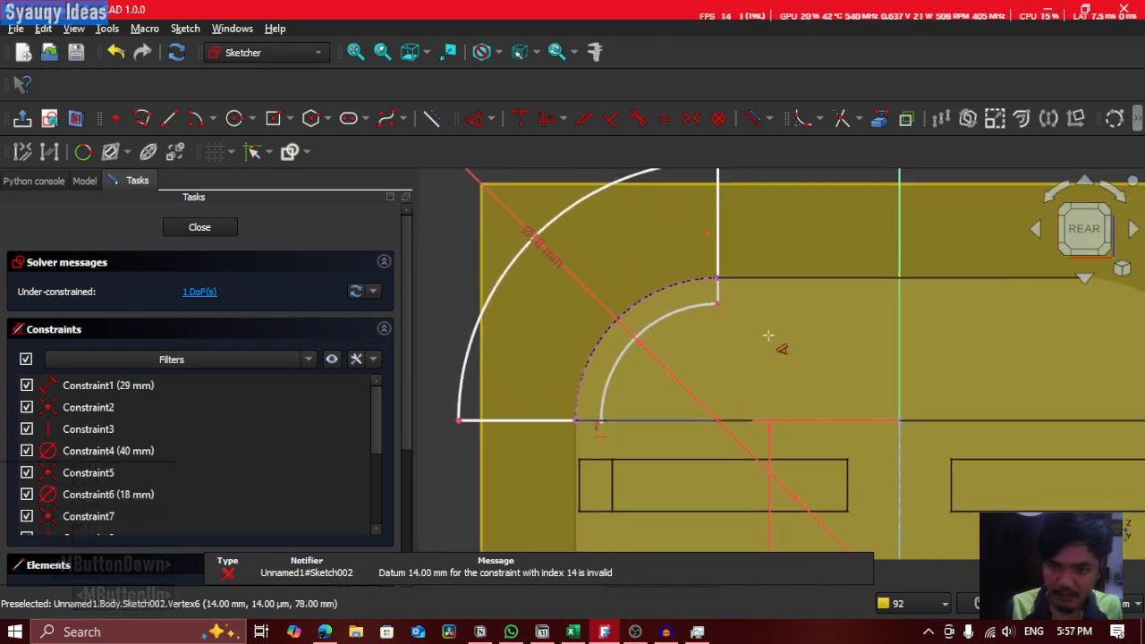
pyautogui.moveTo(719, 304); pyautogui.dragTo(708, 383, button='middle')
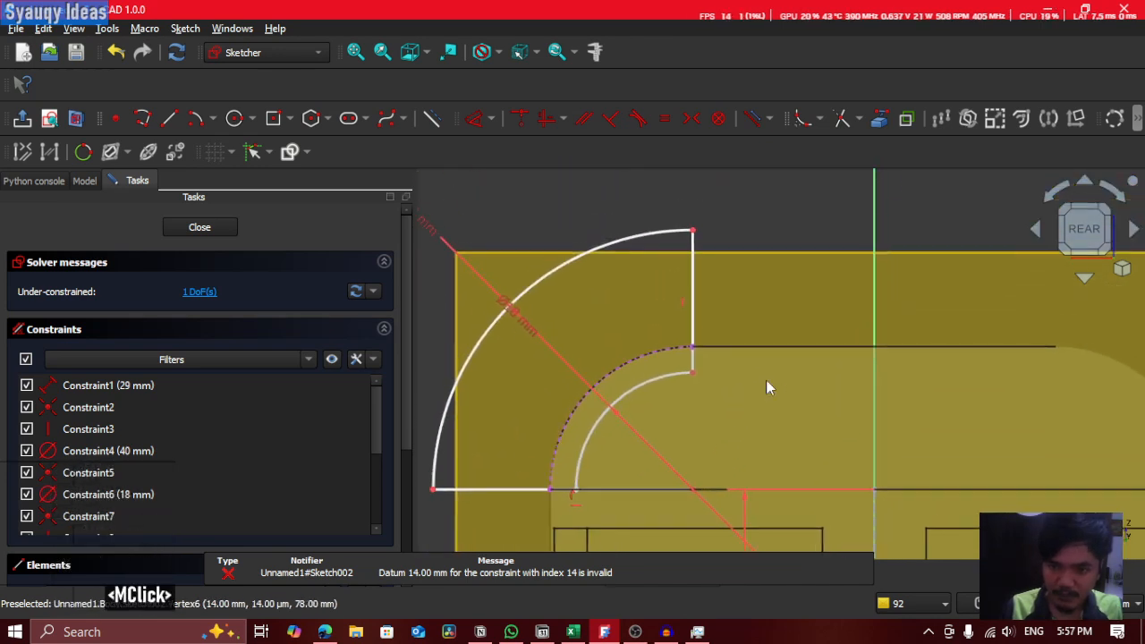
pyautogui.click(875, 488)
pyautogui.click(694, 372)
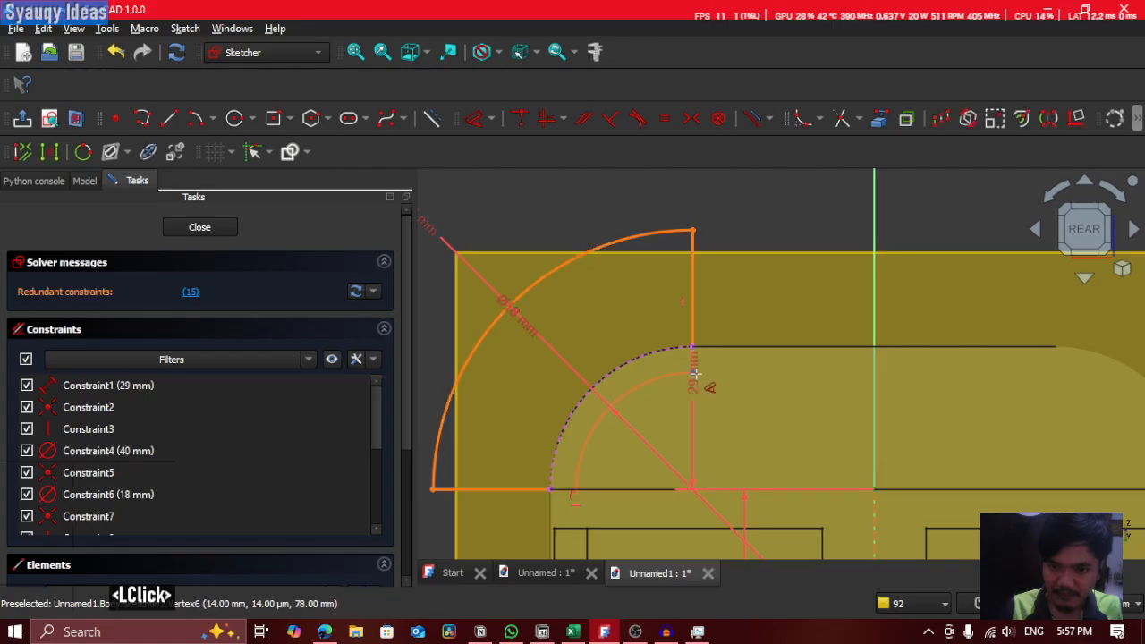
pyautogui.click(796, 283)
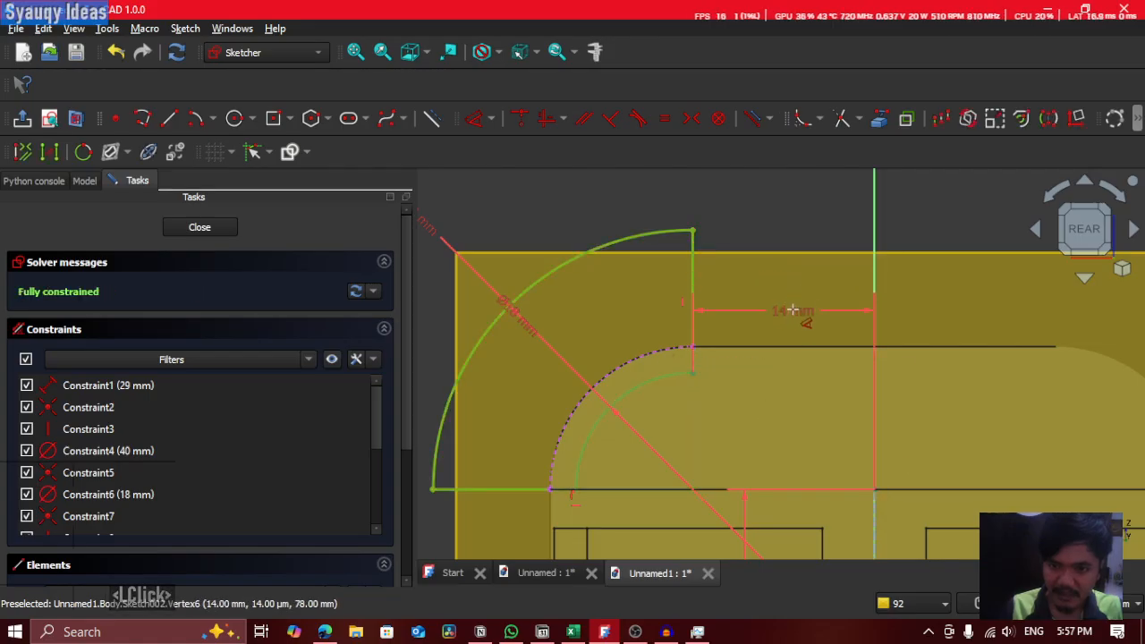
pyautogui.doubleClick(786, 300)
pyautogui.click(876, 405)
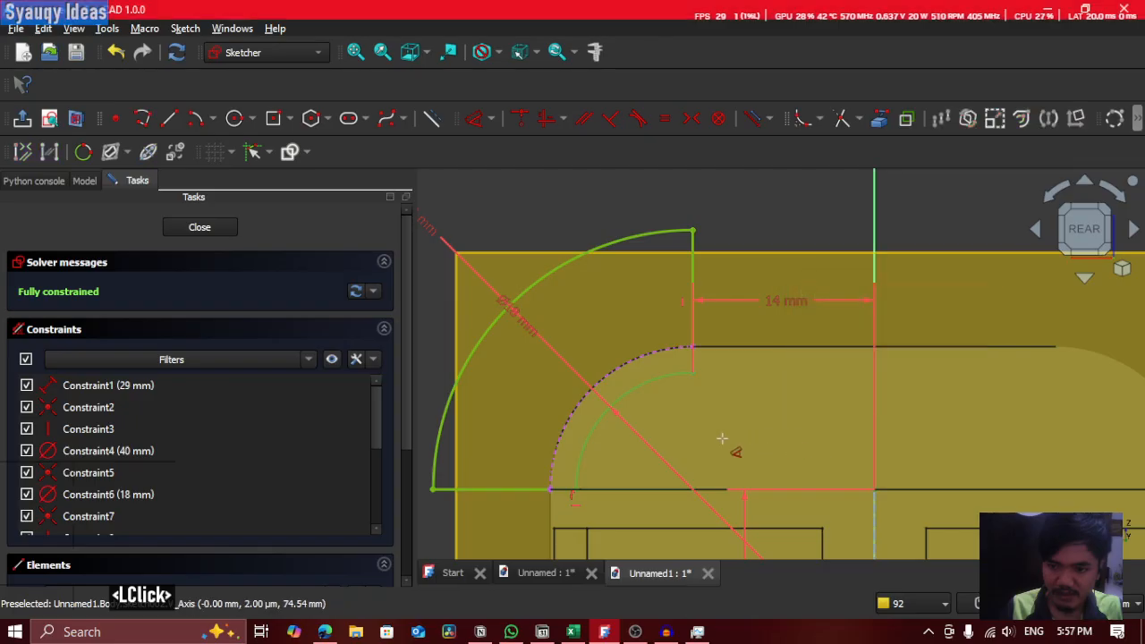
# Step: Close the quarter-ring sketch
pyautogui.moveTo(732, 449); pyautogui.dragTo(839, 391, button='middle')
pyautogui.moveTo(734, 444); pyautogui.dragTo(573, 439, button='middle')
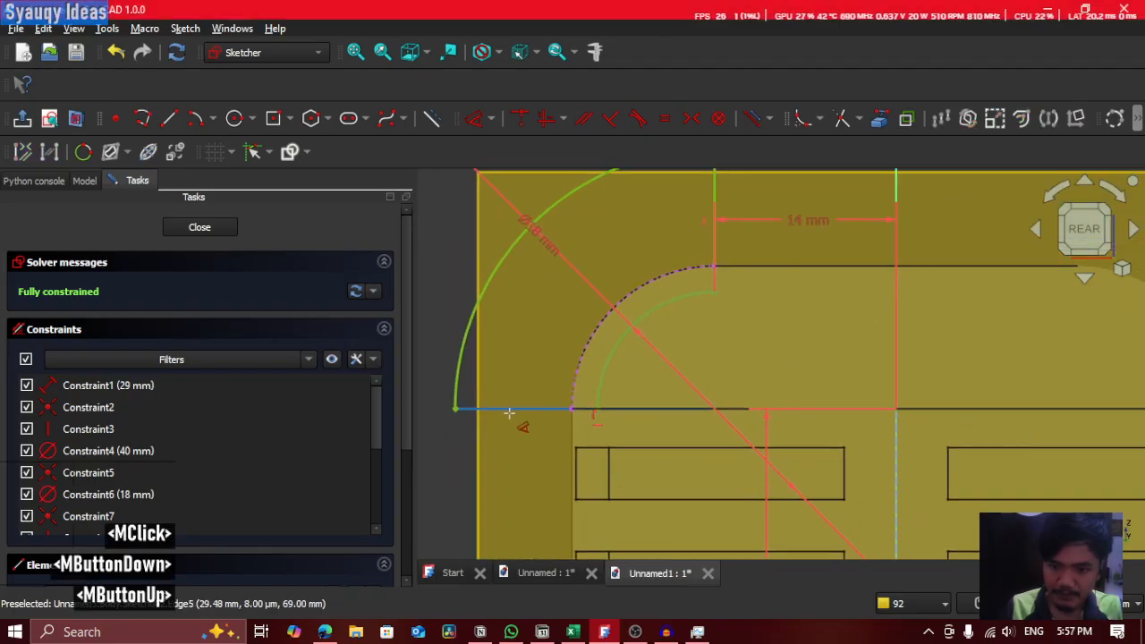
pyautogui.middleClick(507, 452)
pyautogui.scroll(-2, 506, 452)
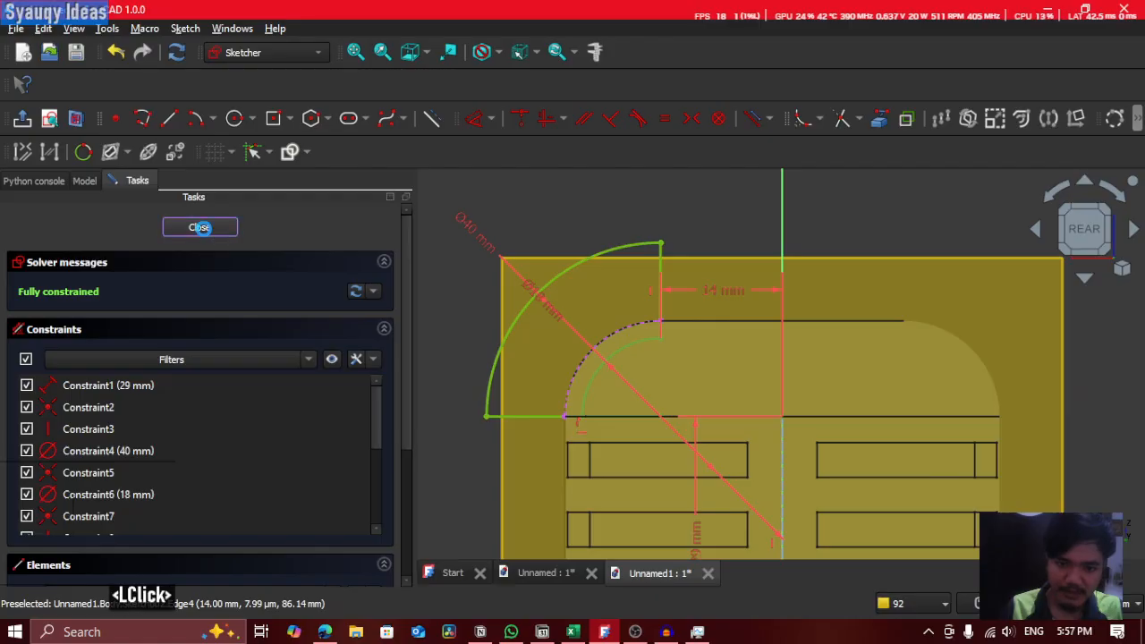
pyautogui.click(200, 227)
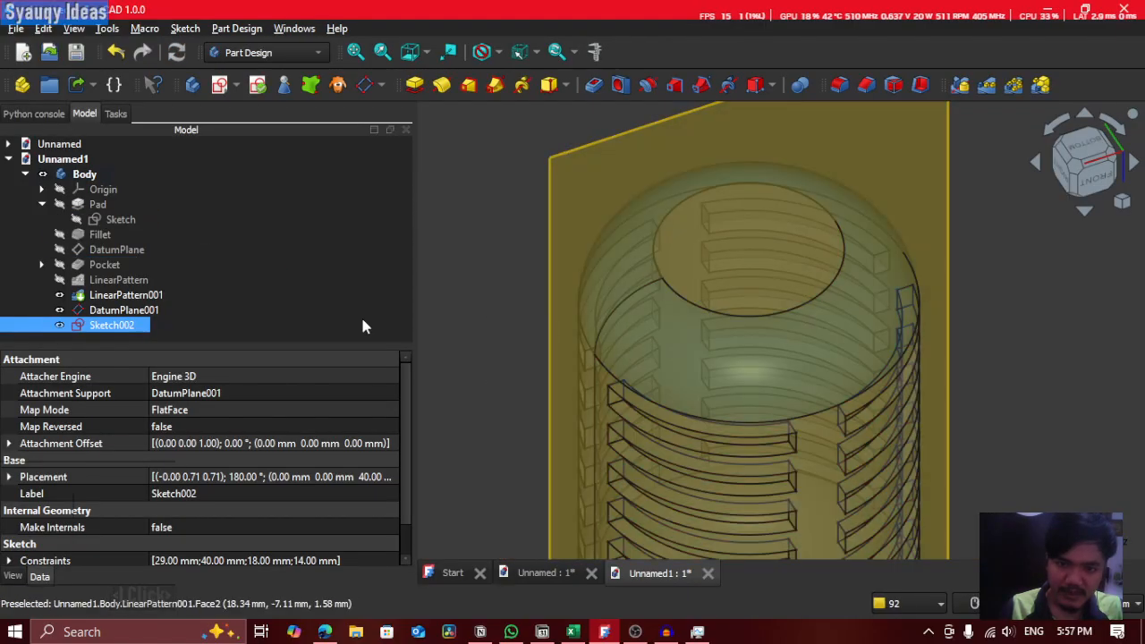
# Step: Reopen Sketch002 for editing around the quarter-ring profile
pyautogui.doubleClick(107, 324)
pyautogui.moveTo(794, 304); pyautogui.dragTo(758, 610, button='middle')
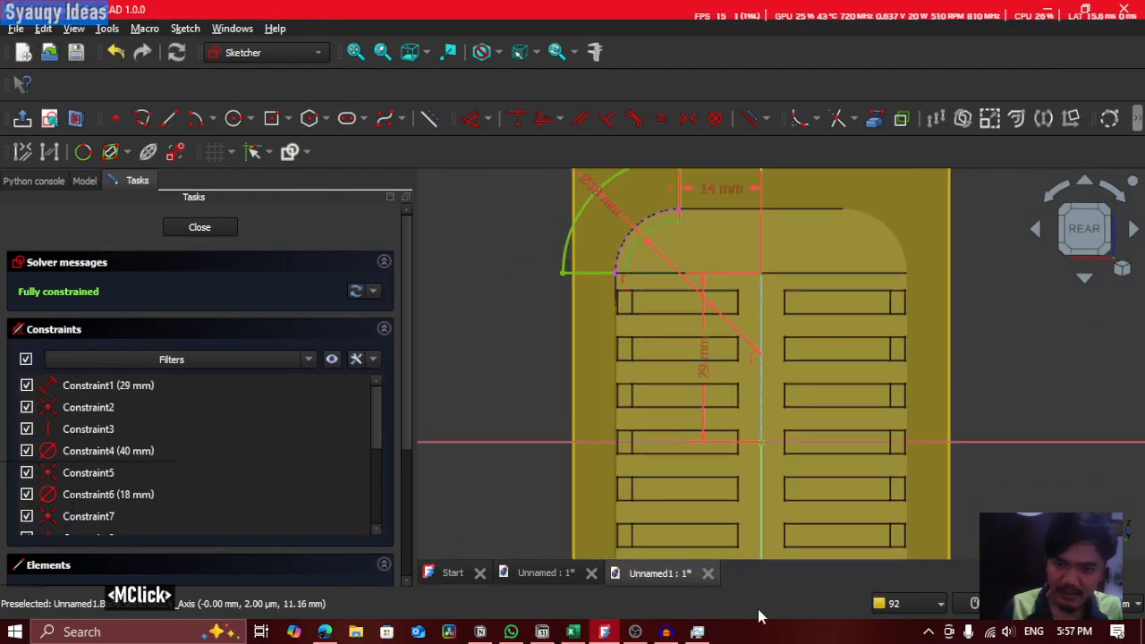
pyautogui.moveTo(759, 332); pyautogui.dragTo(745, 403, button='middle')
pyautogui.moveTo(479, 195); pyautogui.dragTo(869, 510)
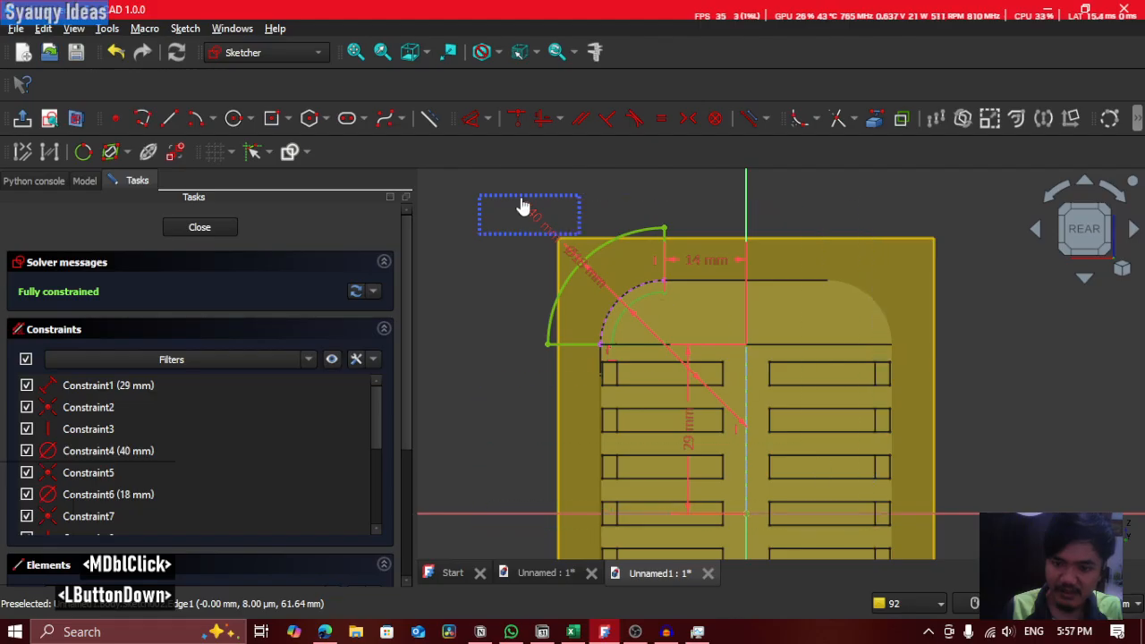
pyautogui.moveTo(524, 207); pyautogui.dragTo(862, 231)
pyautogui.moveTo(703, 189)
pyautogui.mouseDown()
pyautogui.moveTo(648, 295)
pyautogui.moveTo(476, 410)
pyautogui.moveTo(463, 184)
pyautogui.mouseUp()
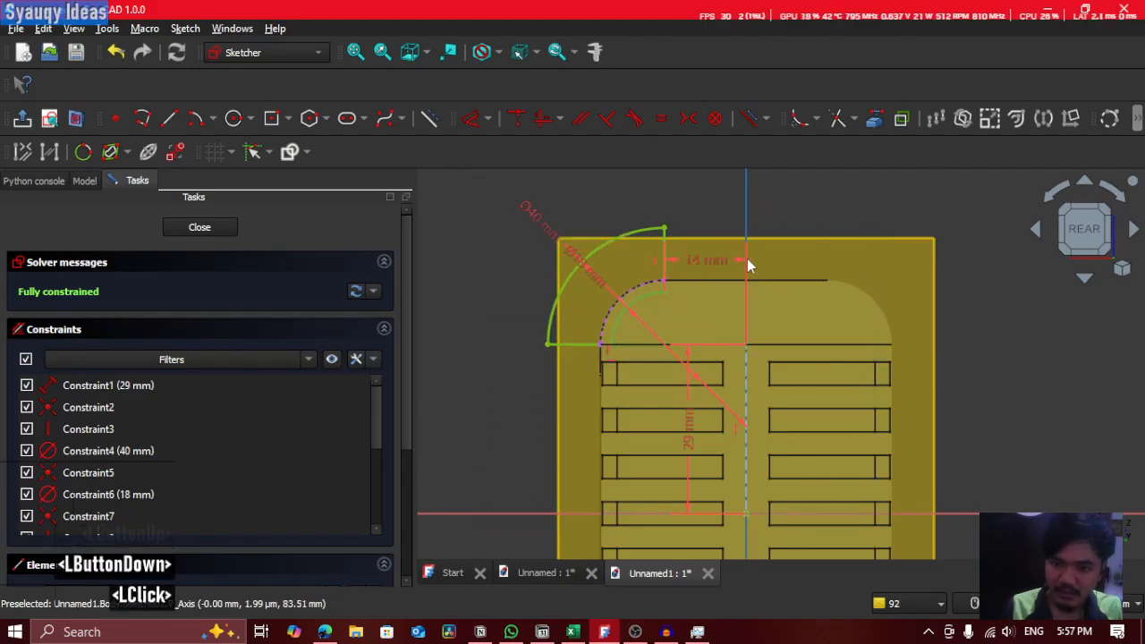
pyautogui.moveTo(767, 214)
pyautogui.mouseDown(button='middle')
pyautogui.moveTo(769, 266)
pyautogui.moveTo(884, 116)
pyautogui.mouseUp(button='middle')
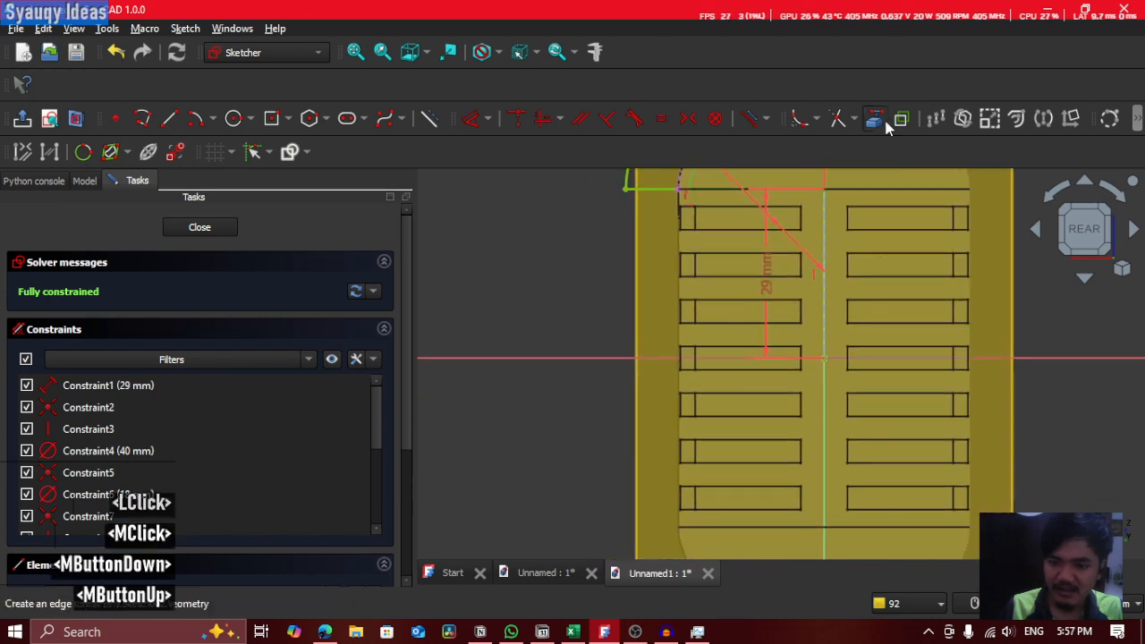
pyautogui.moveTo(875, 305); pyautogui.dragTo(841, 512, button='middle')
# Step: Mirror the whole quarter-ring profile about the vertical axis with the Symmetry tool, keeping the original geometry
pyautogui.moveTo(767, 200); pyautogui.dragTo(540, 502)
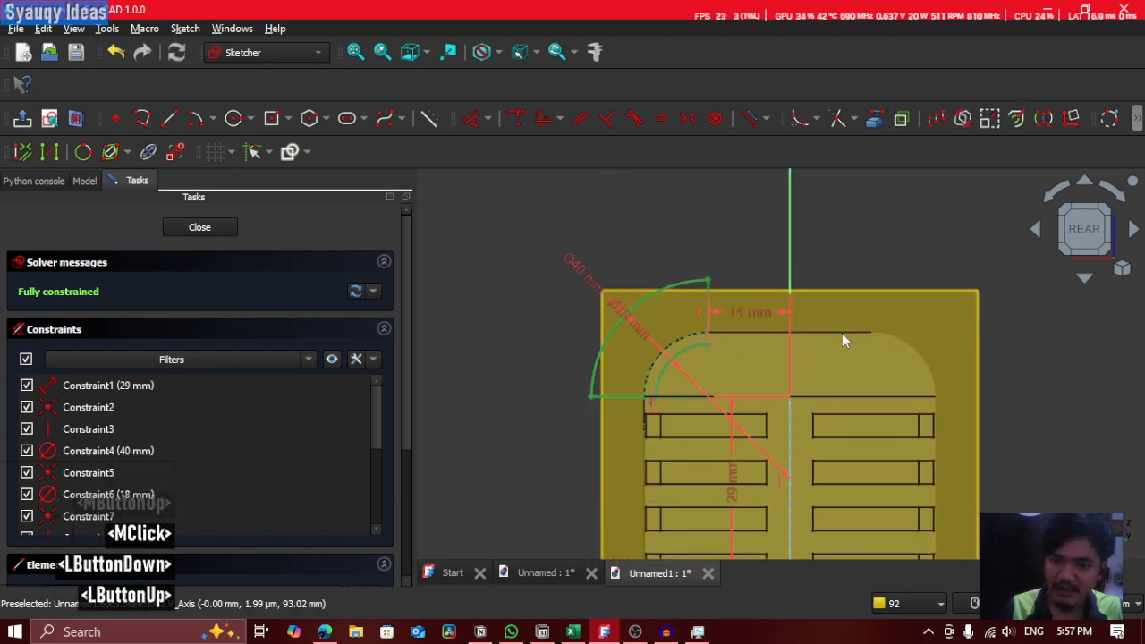
pyautogui.click(746, 240)
pyautogui.moveTo(655, 400); pyautogui.dragTo(528, 340)
pyautogui.moveTo(500, 193); pyautogui.dragTo(753, 451)
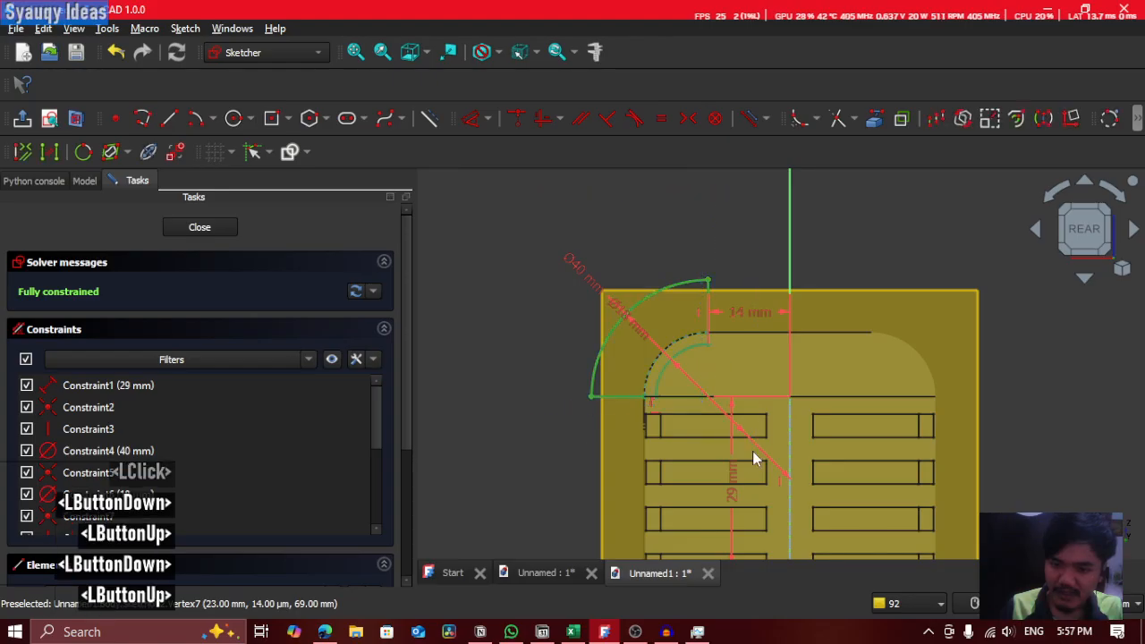
pyautogui.click(1045, 119)
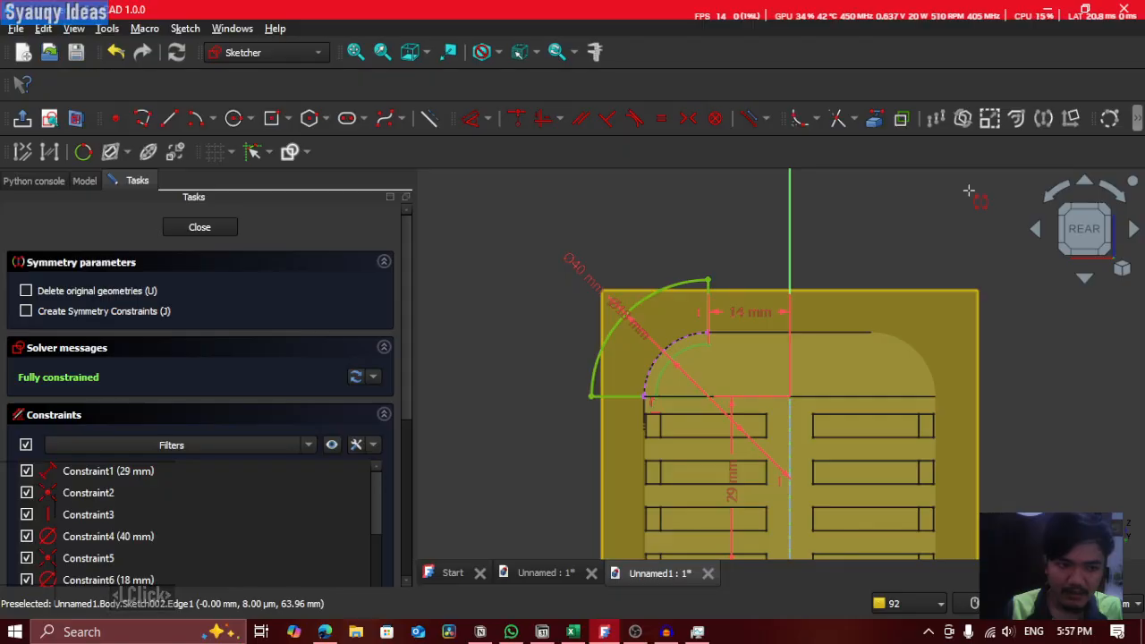
pyautogui.click(794, 249)
# Step: Mirror both upper quarter-ring profiles about the horizontal axis onto the body's lower corners, keeping the originals
pyautogui.moveTo(463, 204)
pyautogui.mouseDown()
pyautogui.moveTo(922, 432)
pyautogui.moveTo(1042, 463)
pyautogui.mouseUp()
pyautogui.moveTo(1042, 463); pyautogui.dragTo(970, 372, button='middle')
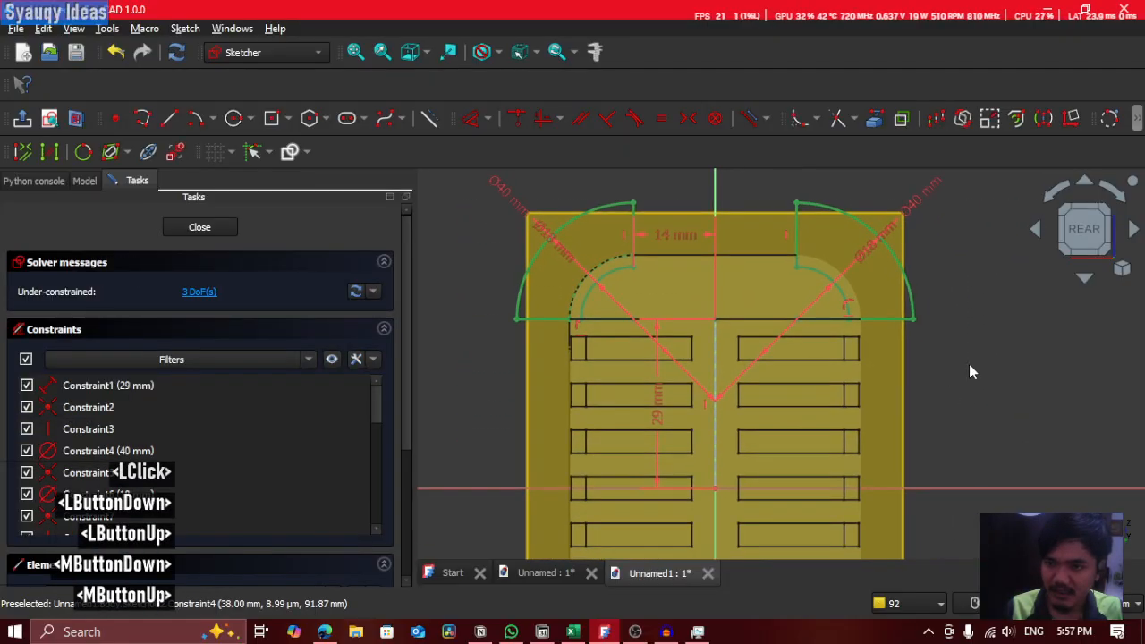
pyautogui.click(1045, 122)
pyautogui.moveTo(1002, 438); pyautogui.dragTo(1066, 341, button='middle')
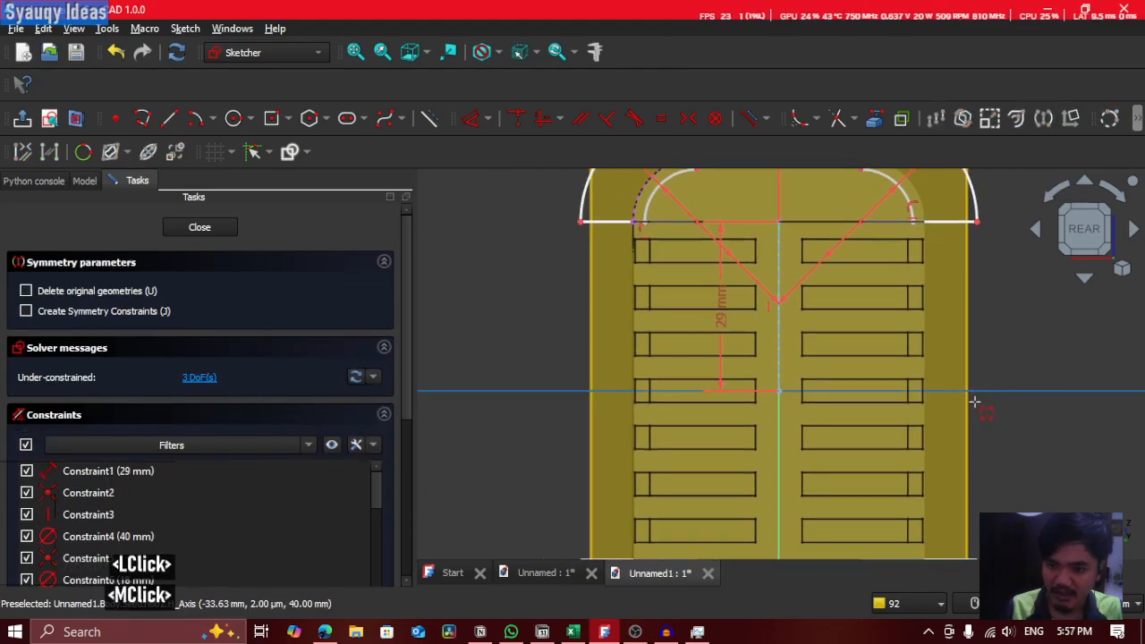
pyautogui.click(974, 397)
pyautogui.moveTo(1017, 473)
pyautogui.mouseDown(button='middle')
pyautogui.moveTo(1020, 251)
pyautogui.moveTo(1023, 288)
pyautogui.mouseUp(button='middle')
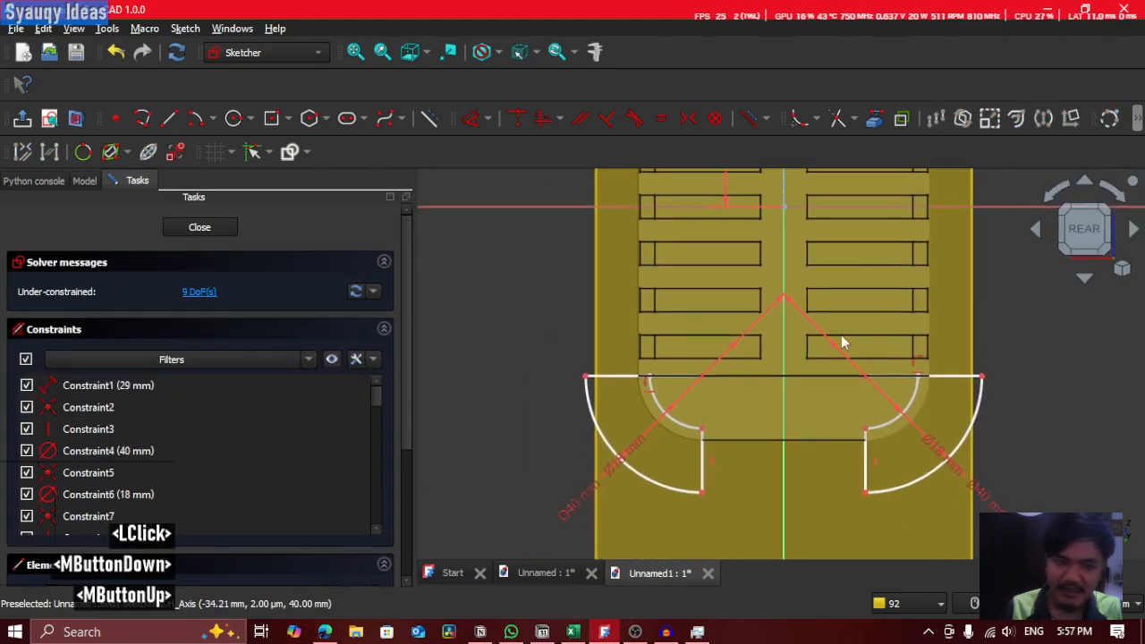
# Step: Close the sketch and try to create a pocket from the four quarter-ring profiles
pyautogui.click(200, 235)
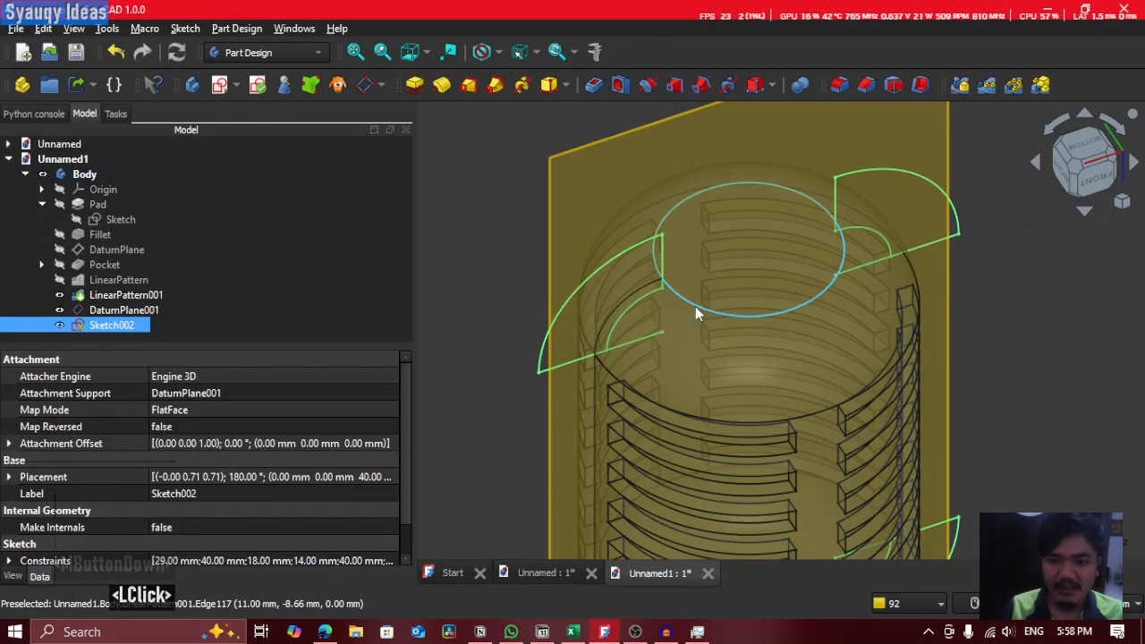
pyautogui.scroll(-4, 696, 306)
pyautogui.keyDown('shift'); pyautogui.moveTo(872, 391); pyautogui.dragTo(831, 397, button='middle'); pyautogui.keyUp('shift')
pyautogui.scroll(1, 831, 396)
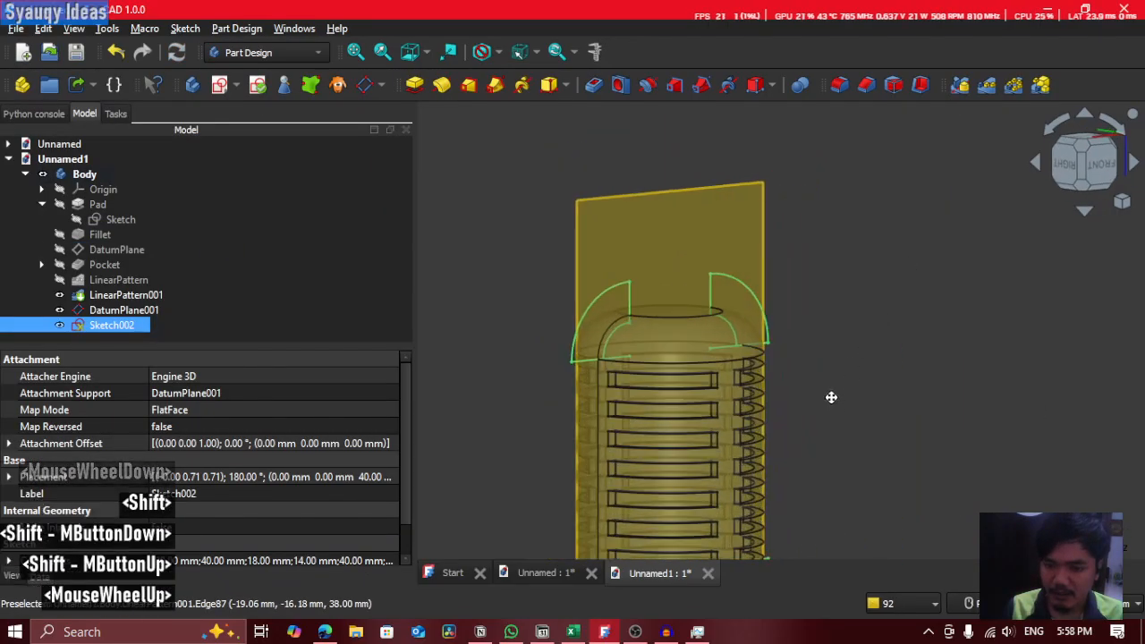
pyautogui.middleClick(888, 257)
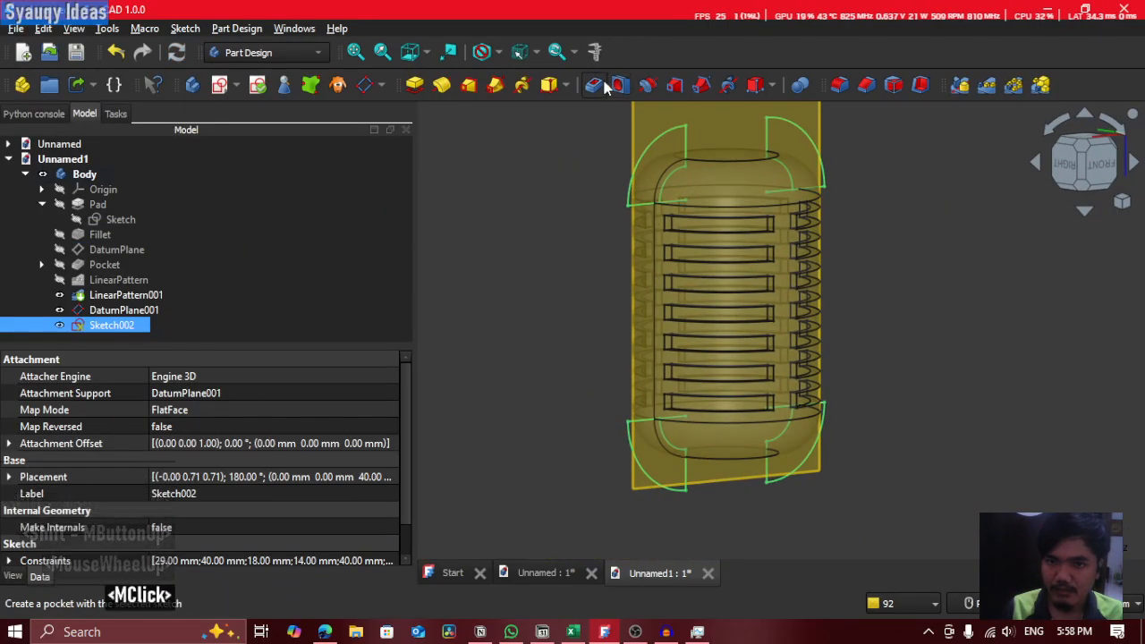
pyautogui.click(593, 85)
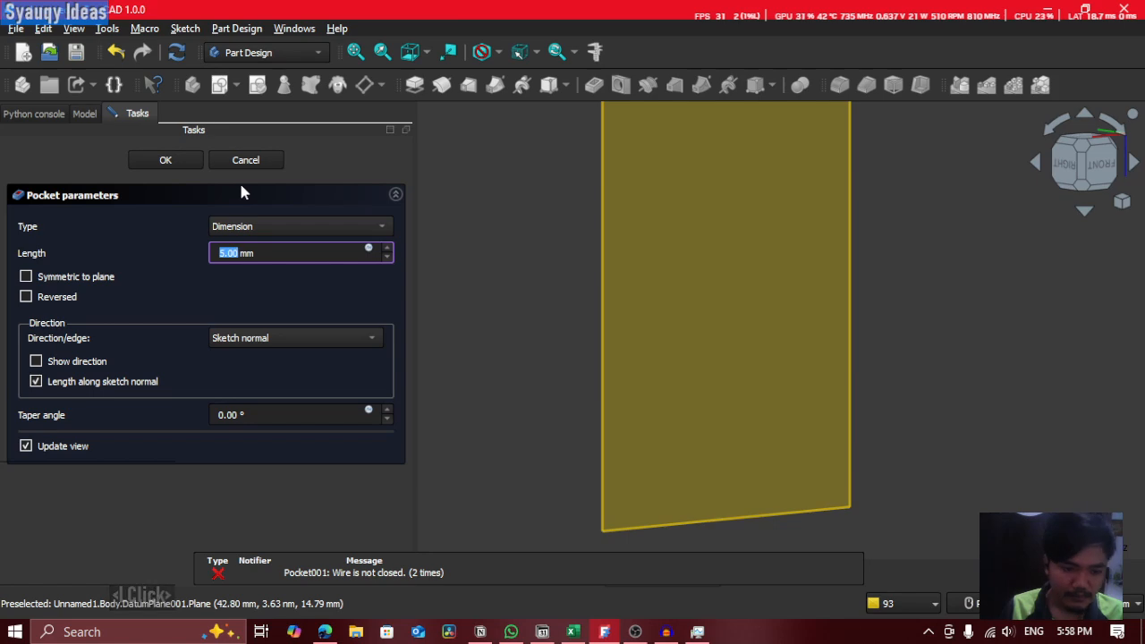
pyautogui.click(240, 159)
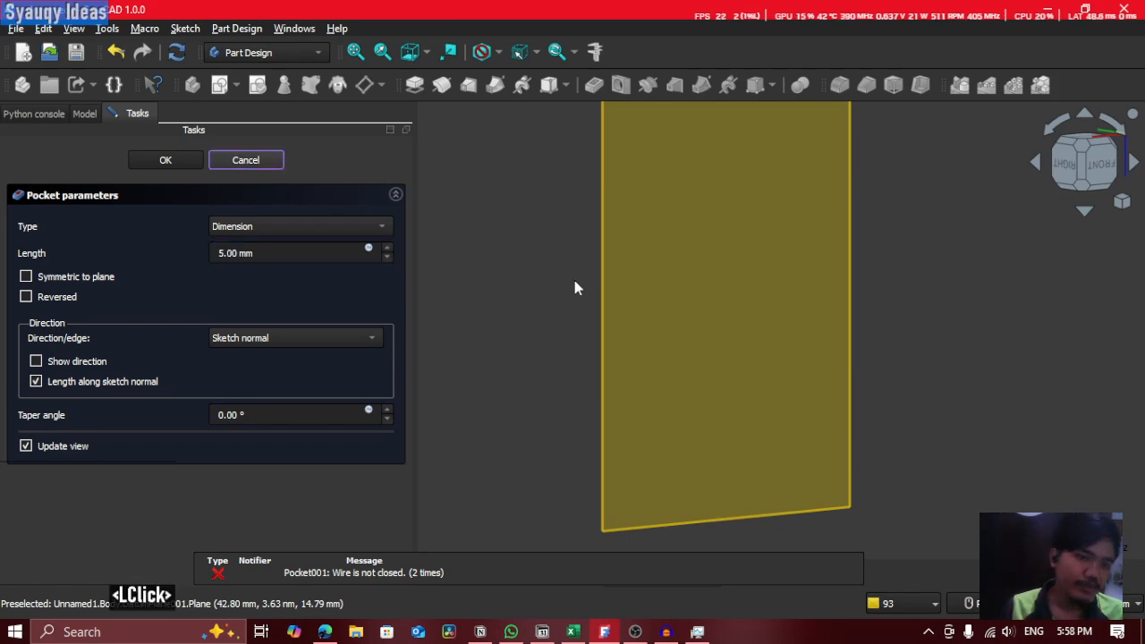
# Step: Reopen Sketch002 and delete the horizontal closing line of one upper quarter-ring profile
pyautogui.scroll(5, 703, 421)
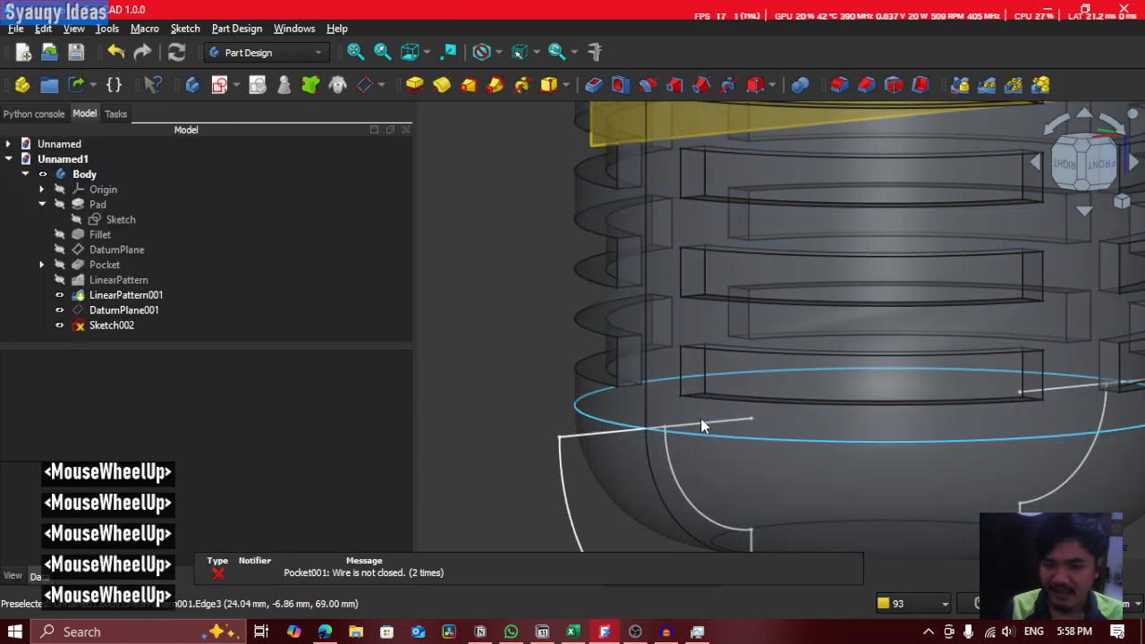
pyautogui.doubleClick(111, 325)
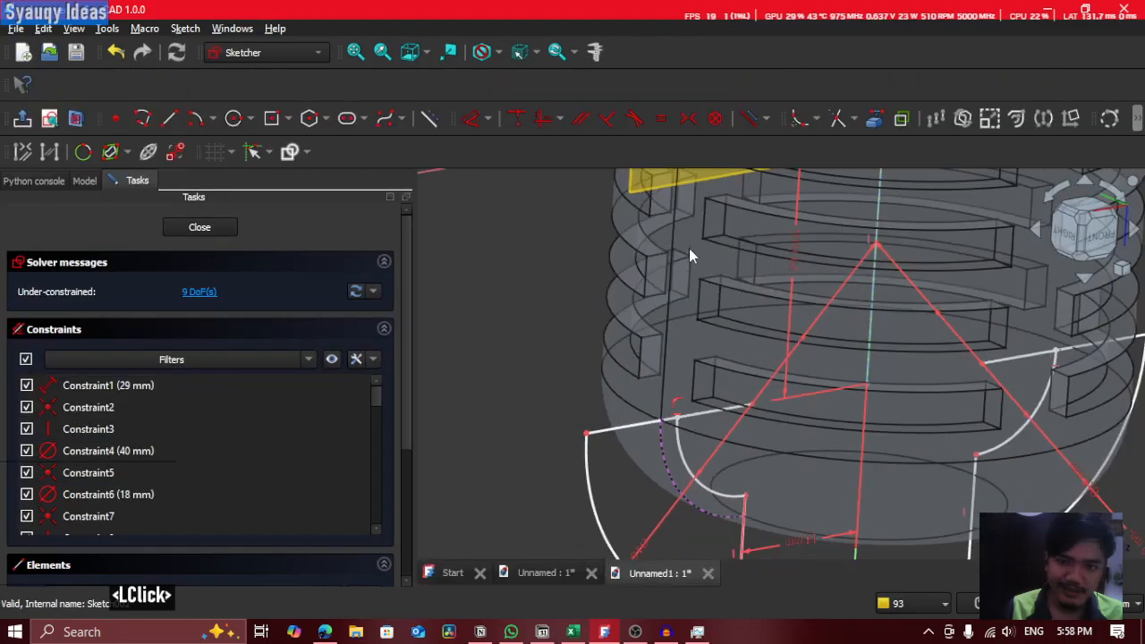
pyautogui.moveTo(690, 221); pyautogui.dragTo(621, 266, button='middle')
pyautogui.click(778, 310)
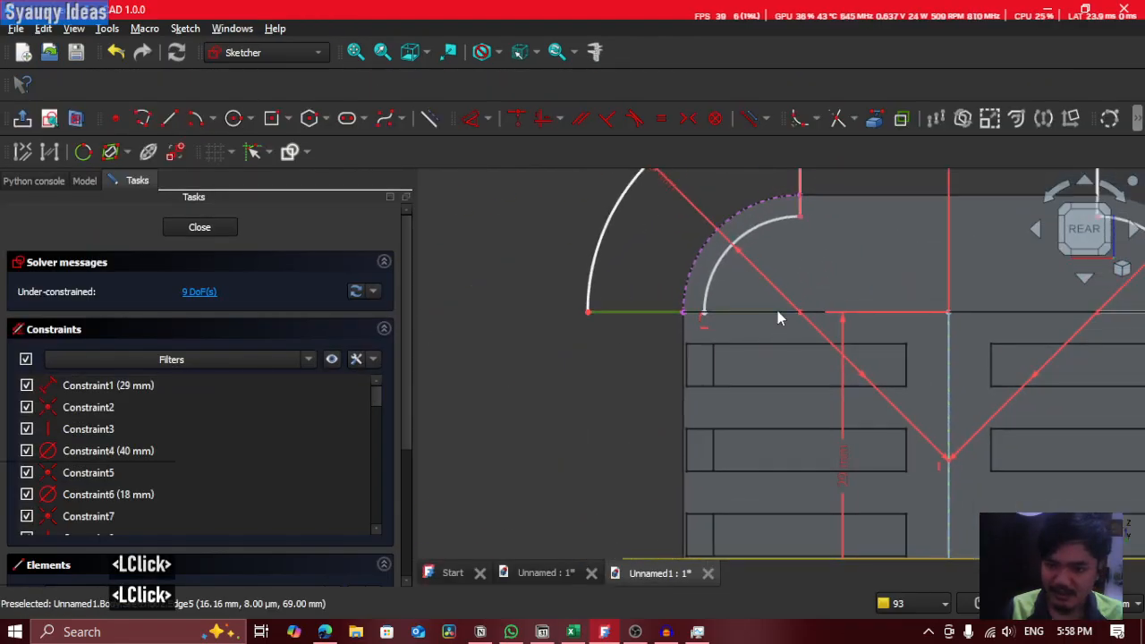
pyautogui.press('Delete')
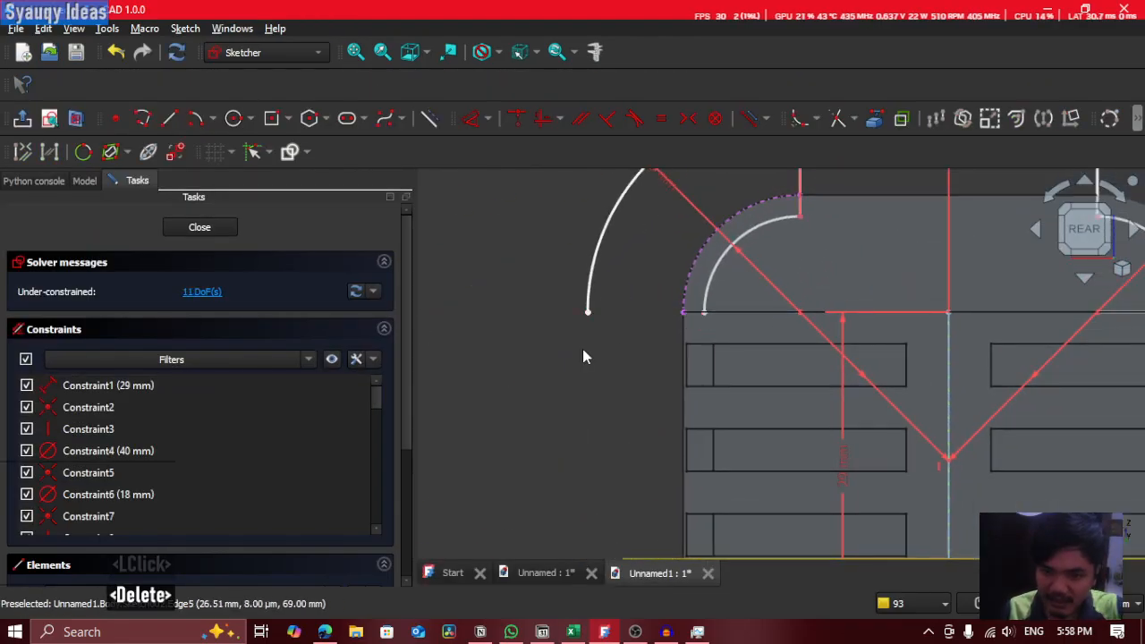
# Step: Delete the horizontal closing lines of the remaining three quarter-ring profiles
pyautogui.scroll(4, 713, 350)
pyautogui.click(737, 352)
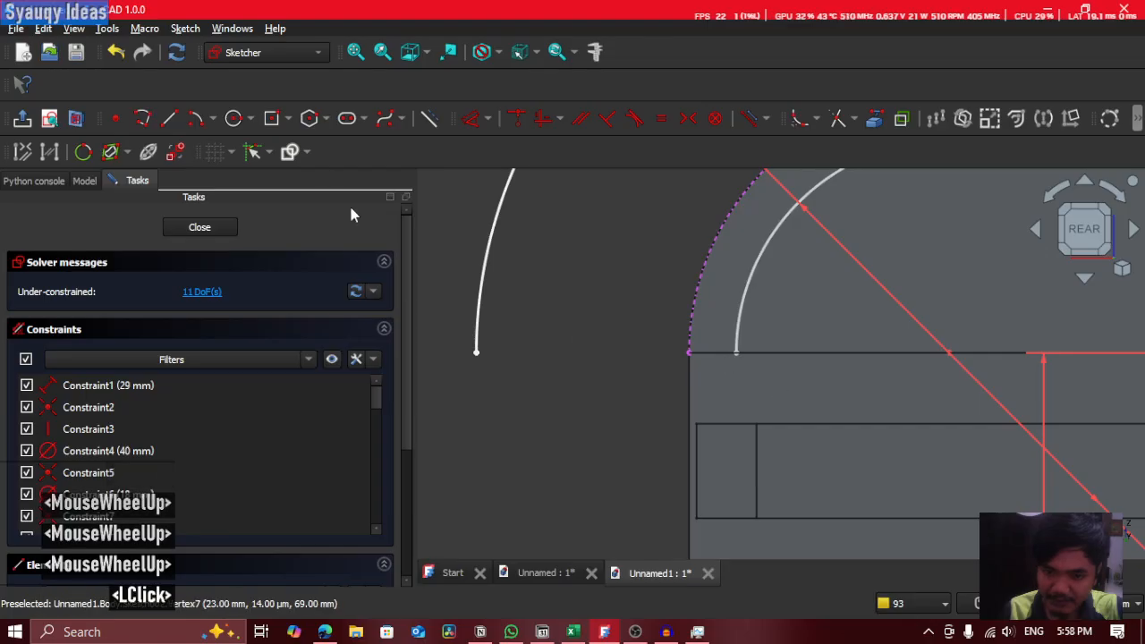
pyautogui.scroll(-6, 732, 328)
pyautogui.middleClick(895, 365)
pyautogui.middleClick(767, 380)
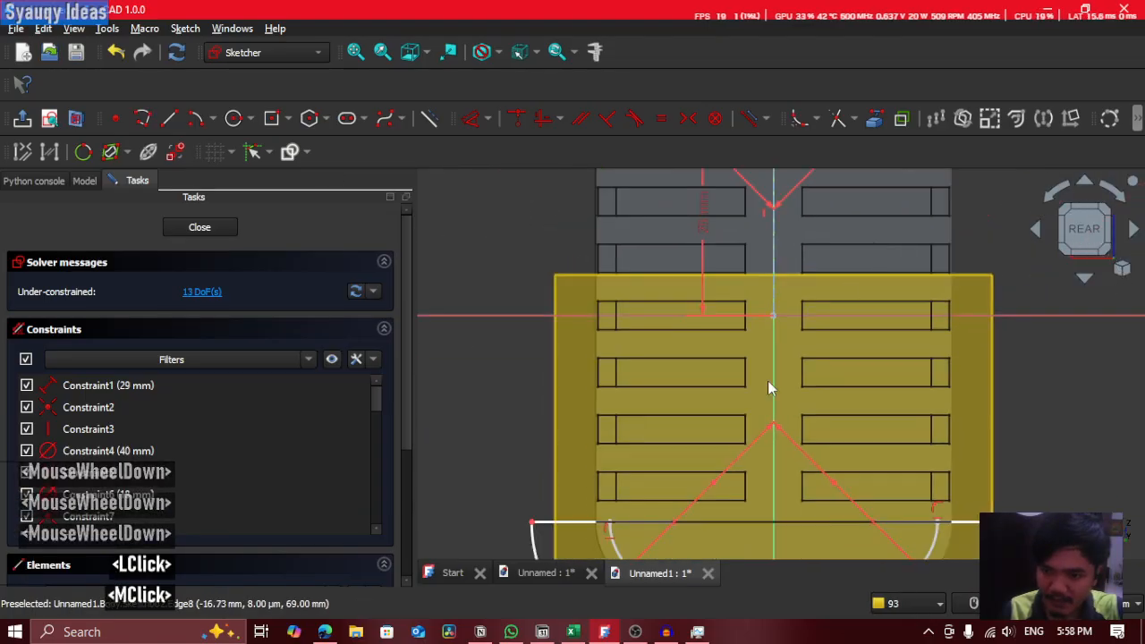
pyautogui.click(892, 520)
pyautogui.press('Delete')
pyautogui.moveTo(795, 320); pyautogui.dragTo(734, 520, button='middle')
pyautogui.scroll(2, 471, 300)
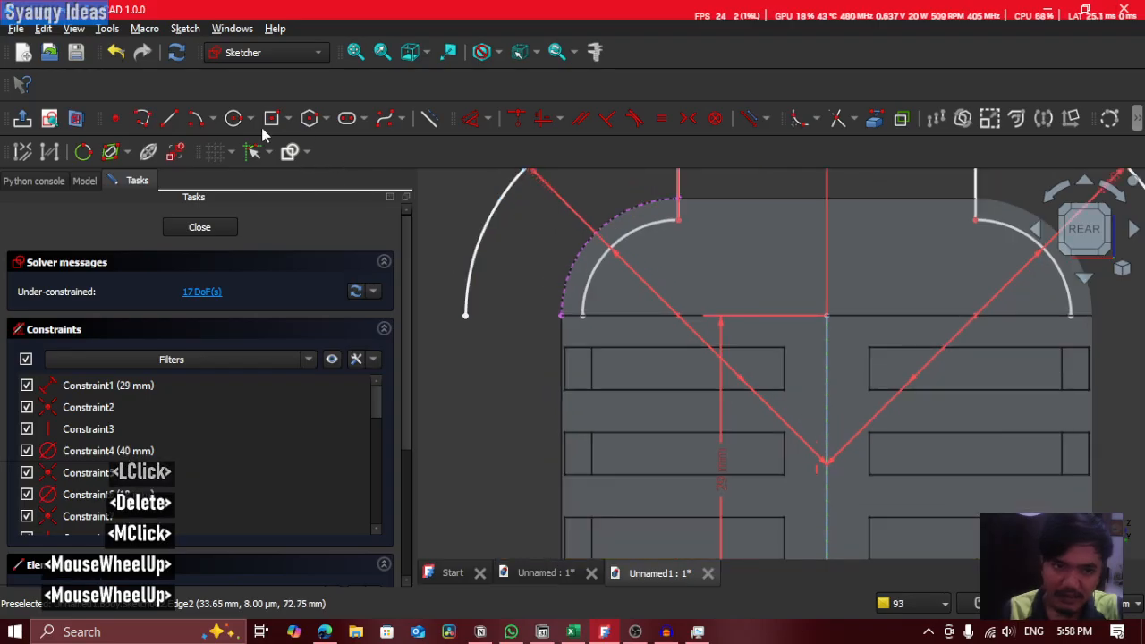
# Step: Close both upper quarter-ring profiles with horizontal lines joining the inner arc's endpoint to the outer arc's endpoint
pyautogui.click(169, 117)
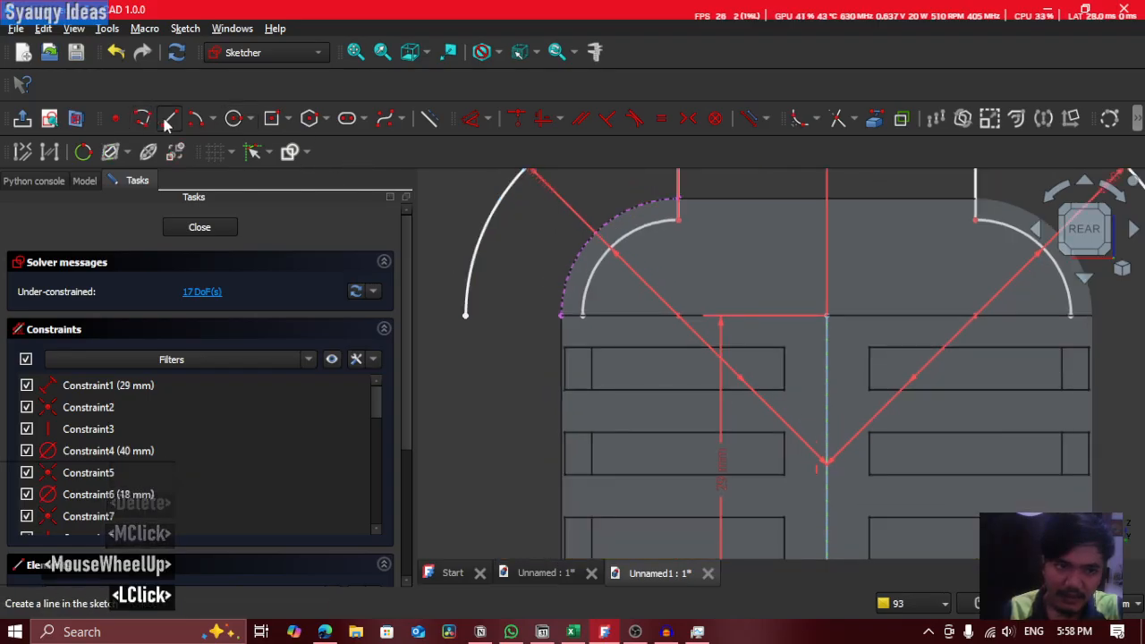
pyautogui.click(583, 322)
pyautogui.click(466, 316)
pyautogui.middleClick(828, 365)
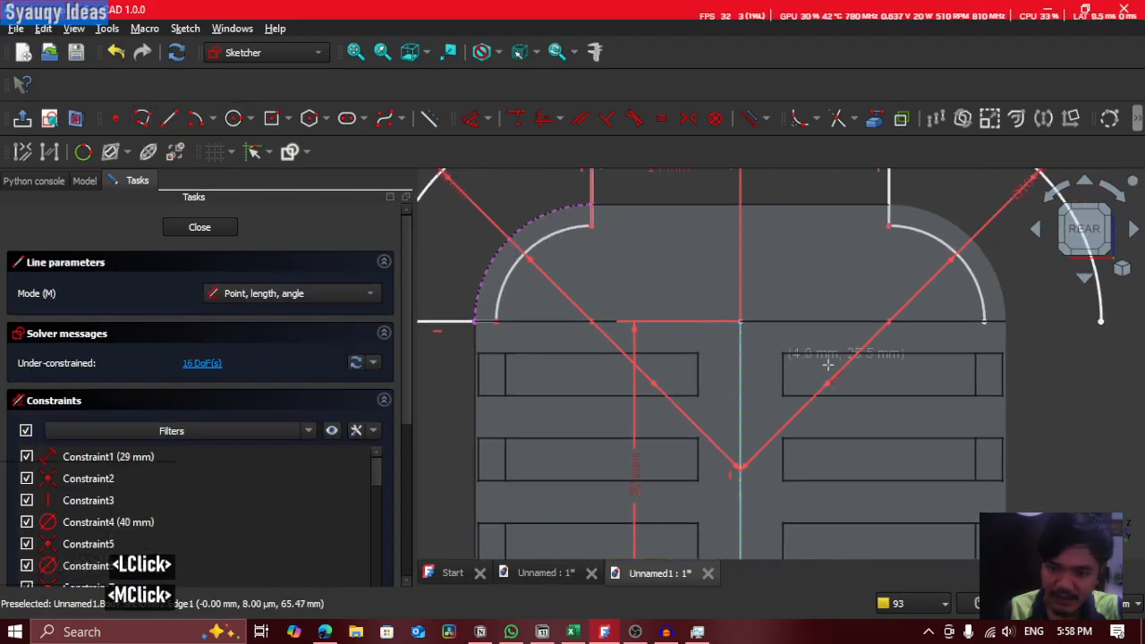
pyautogui.click(985, 322)
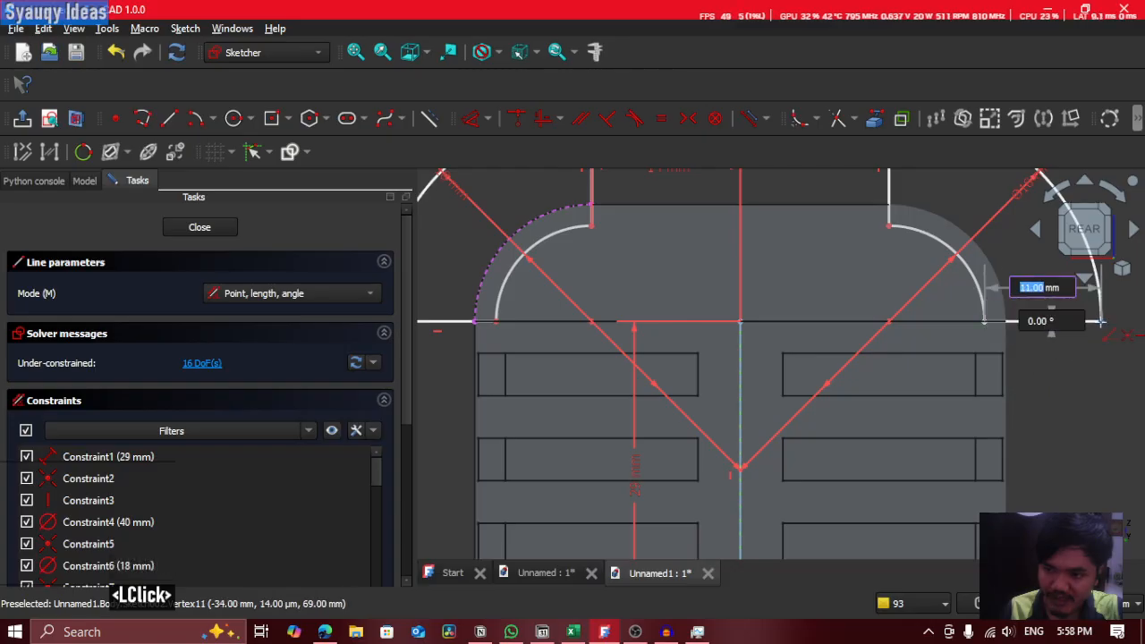
pyautogui.click(972, 486)
pyautogui.middleClick(709, 374)
pyautogui.middleClick(711, 375)
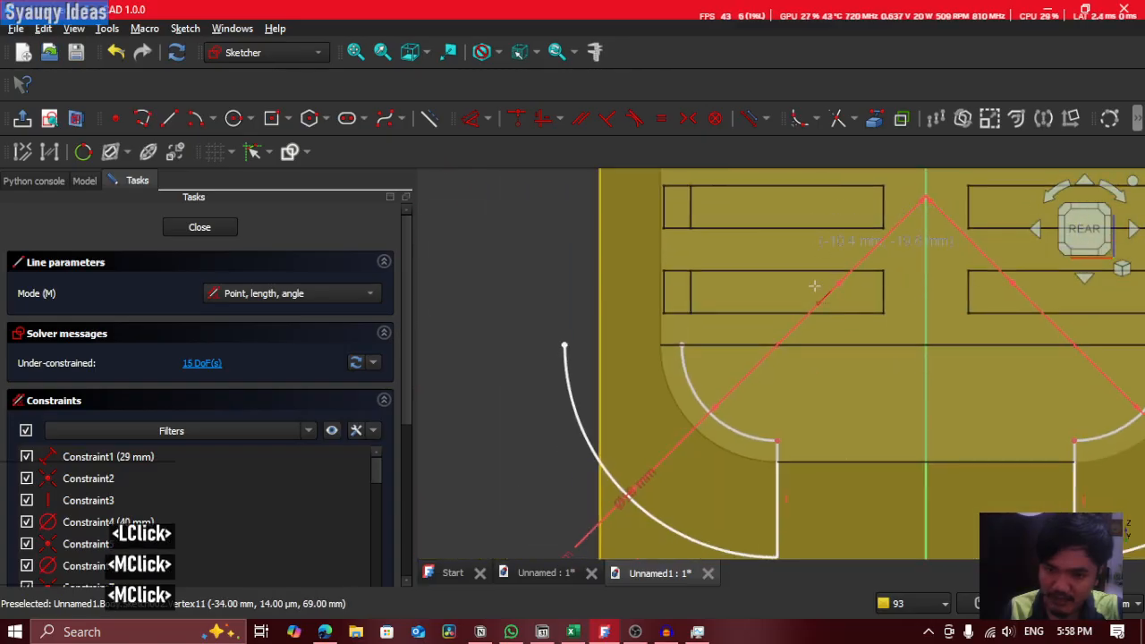
# Step: Draw horizontal lines joining the inner and outer arc endpoints of both lower quarter-ring profiles
pyautogui.click(683, 343)
pyautogui.click(566, 333)
pyautogui.middleClick(646, 391)
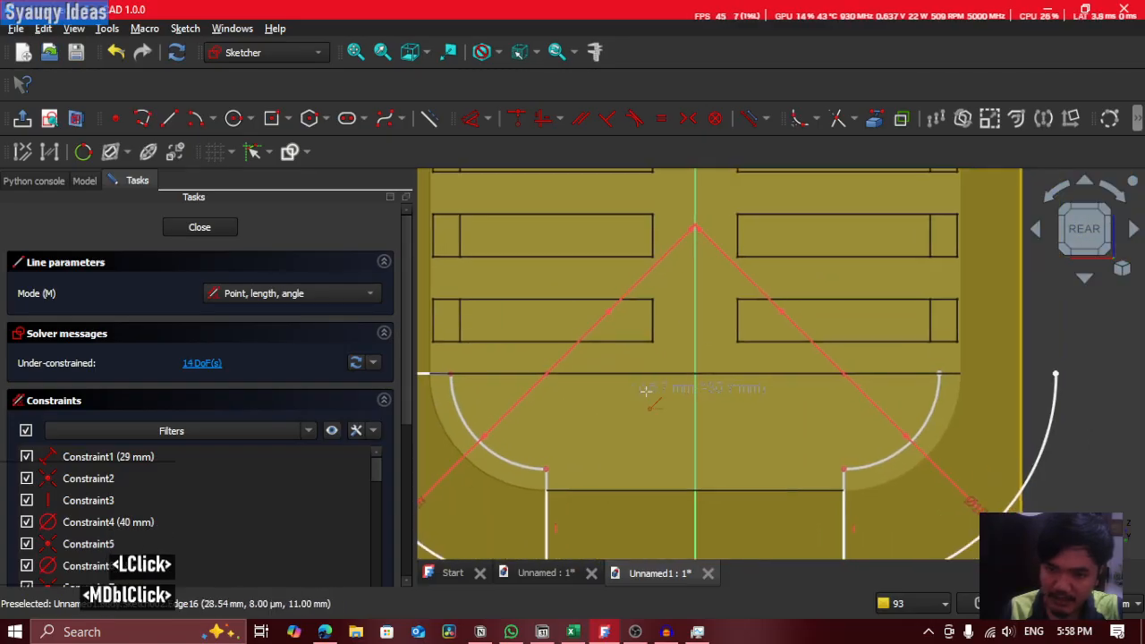
pyautogui.click(939, 372)
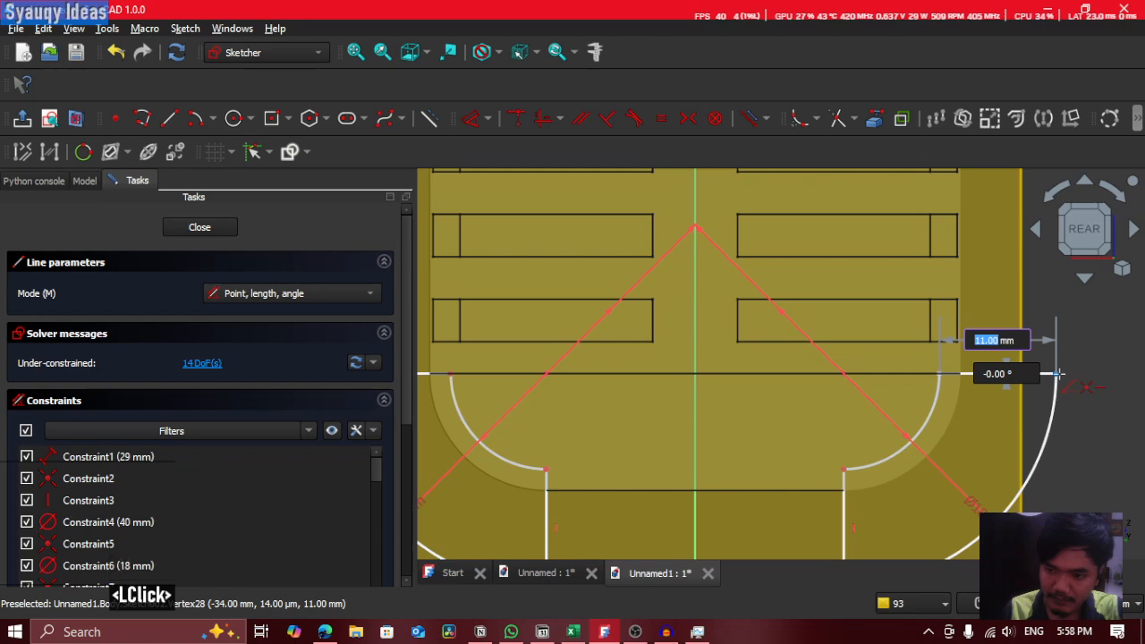
pyautogui.click(1058, 374)
# Step: Close the sketch and start a pocket from the four quarter-ring profiles
pyautogui.click(224, 230)
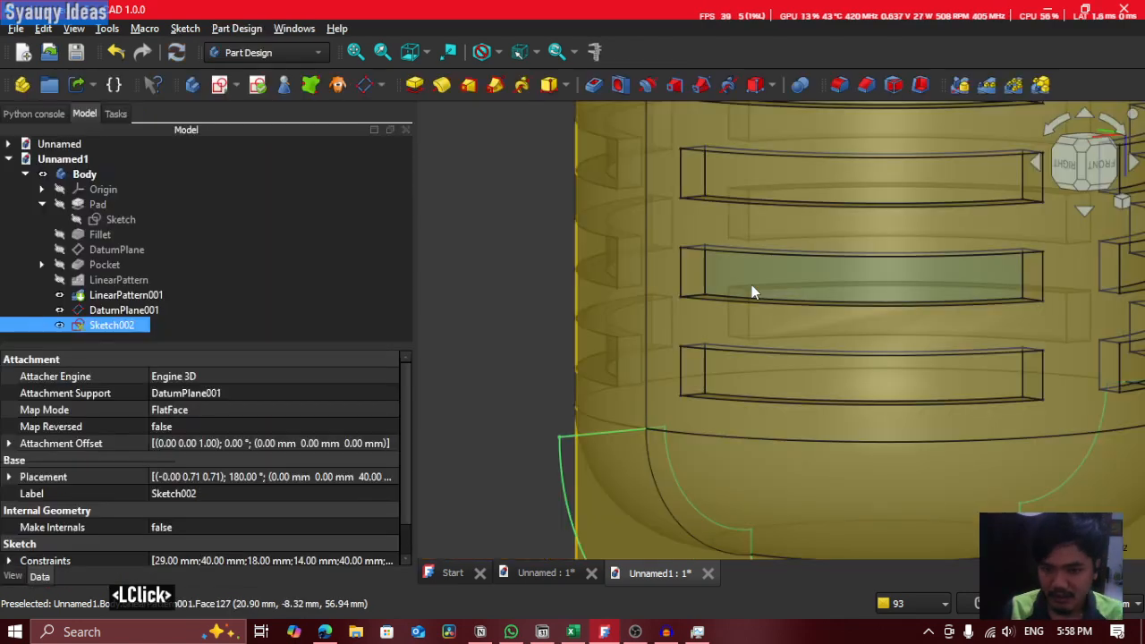
pyautogui.scroll(-5, 751, 285)
pyautogui.moveTo(743, 280); pyautogui.dragTo(574, 319, button='middle')
pyautogui.moveTo(571, 138); pyautogui.dragTo(667, 218, button='middle')
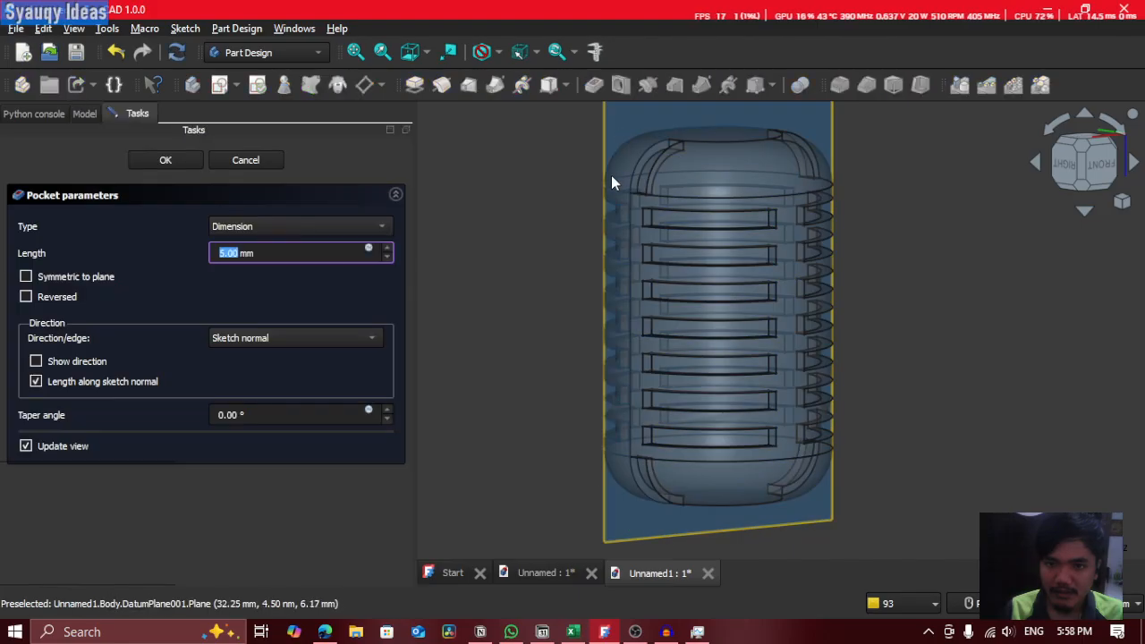
pyautogui.moveTo(611, 175); pyautogui.dragTo(685, 203, button='middle')
pyautogui.click(1063, 163)
pyautogui.middleClick(739, 242)
pyautogui.scroll(8, 739, 242)
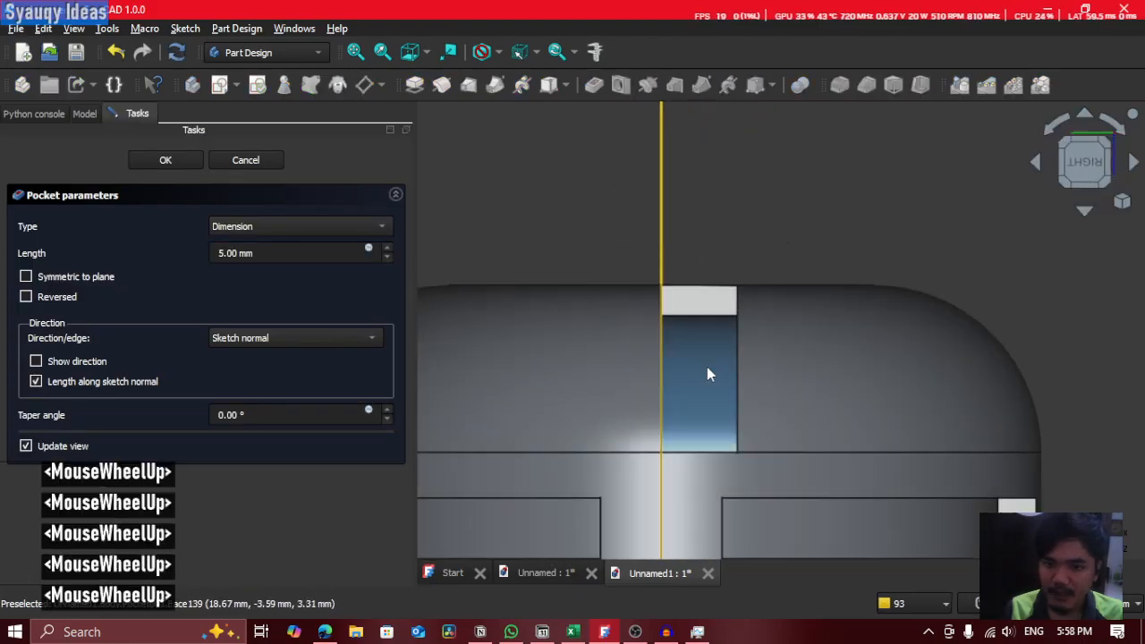
pyautogui.middleClick(476, 284)
# Step: Make the pocket symmetric to the sketch plane with a length of 4 mm and accept it
pyautogui.click(26, 276)
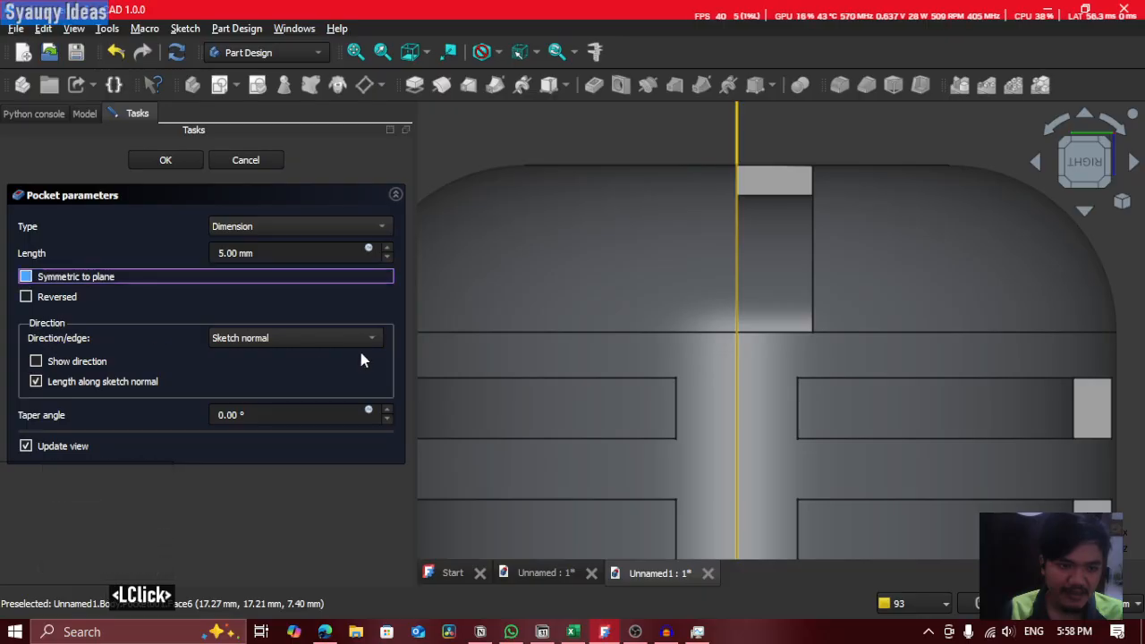
pyautogui.click(223, 253)
pyautogui.press('BackSpace')
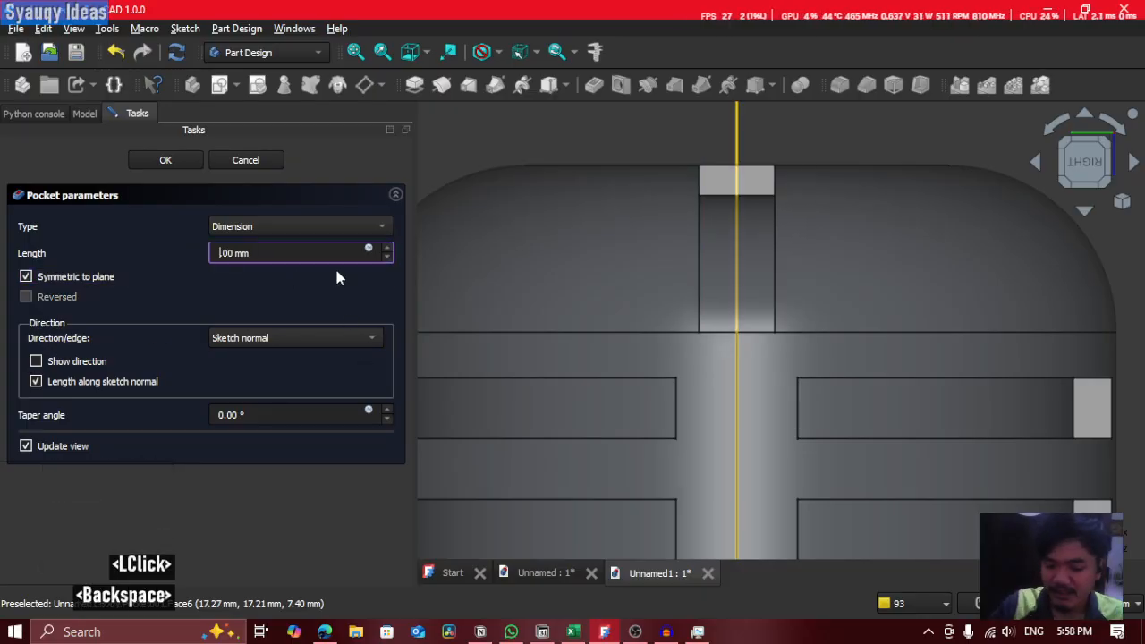
pyautogui.write('4')
pyautogui.click(178, 216)
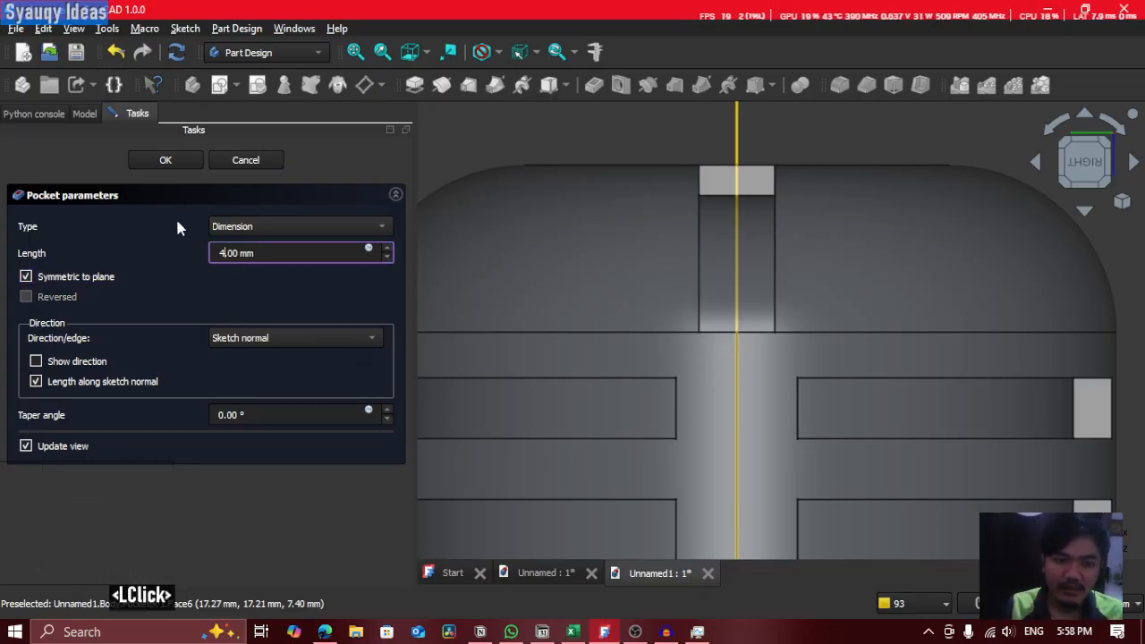
pyautogui.scroll(-1, 628, 261)
pyautogui.scroll(-6, 628, 255)
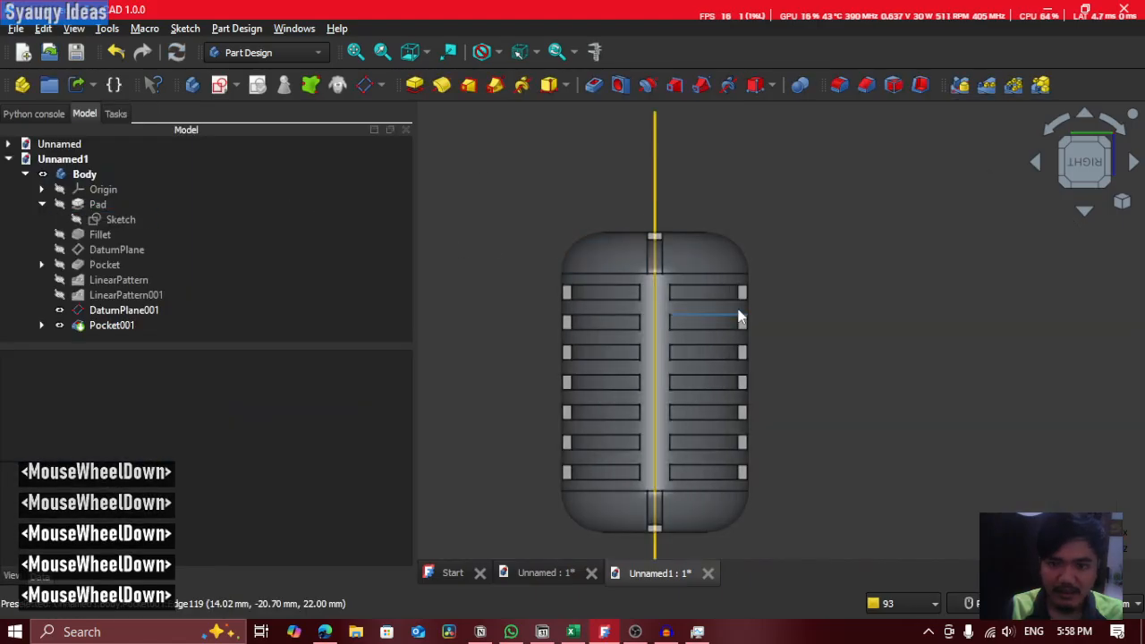
pyautogui.keyDown('shift'); pyautogui.moveTo(789, 296); pyautogui.dragTo(702, 332, button='middle'); pyautogui.keyUp('shift')
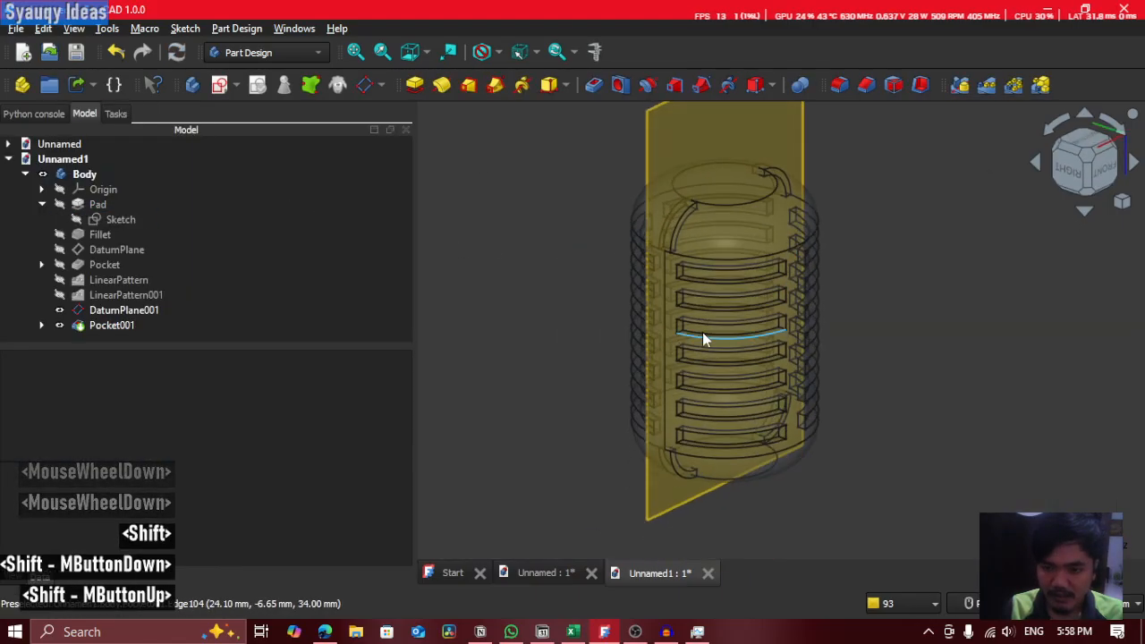
pyautogui.click(720, 214)
pyautogui.moveTo(761, 269); pyautogui.dragTo(694, 327, button='middle')
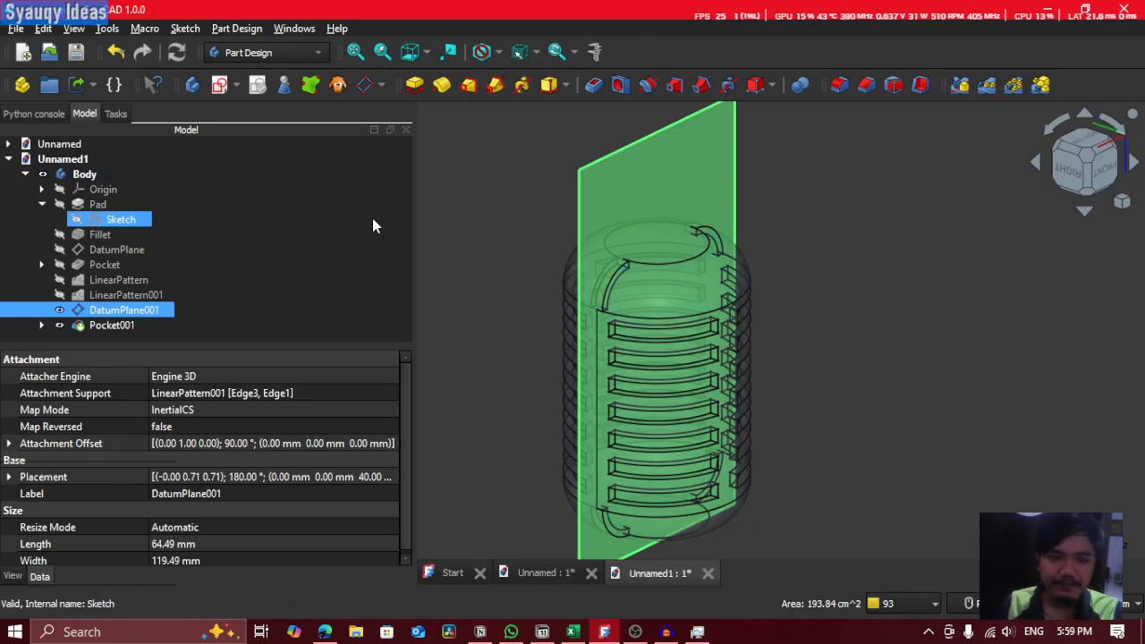
pyautogui.click(366, 85)
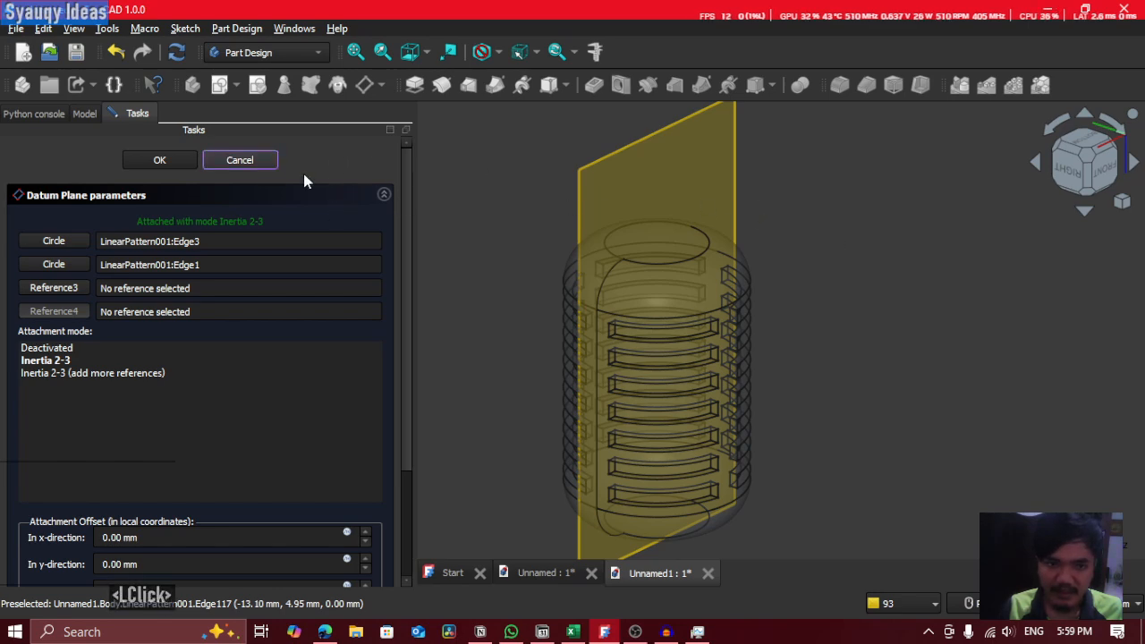
pyautogui.click(603, 197)
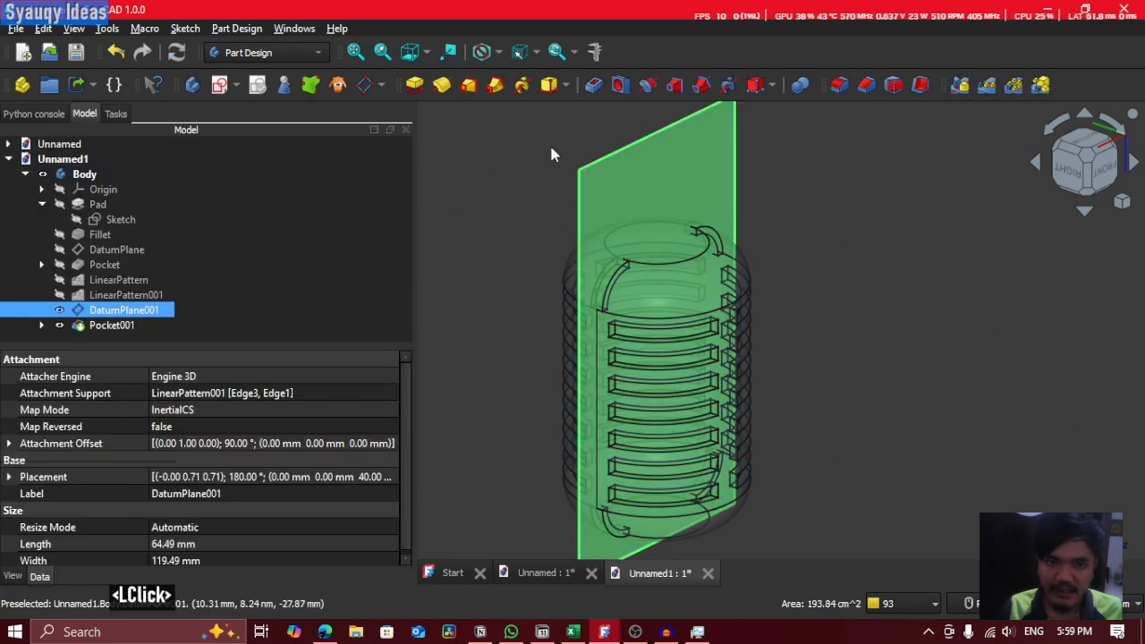
pyautogui.click(364, 87)
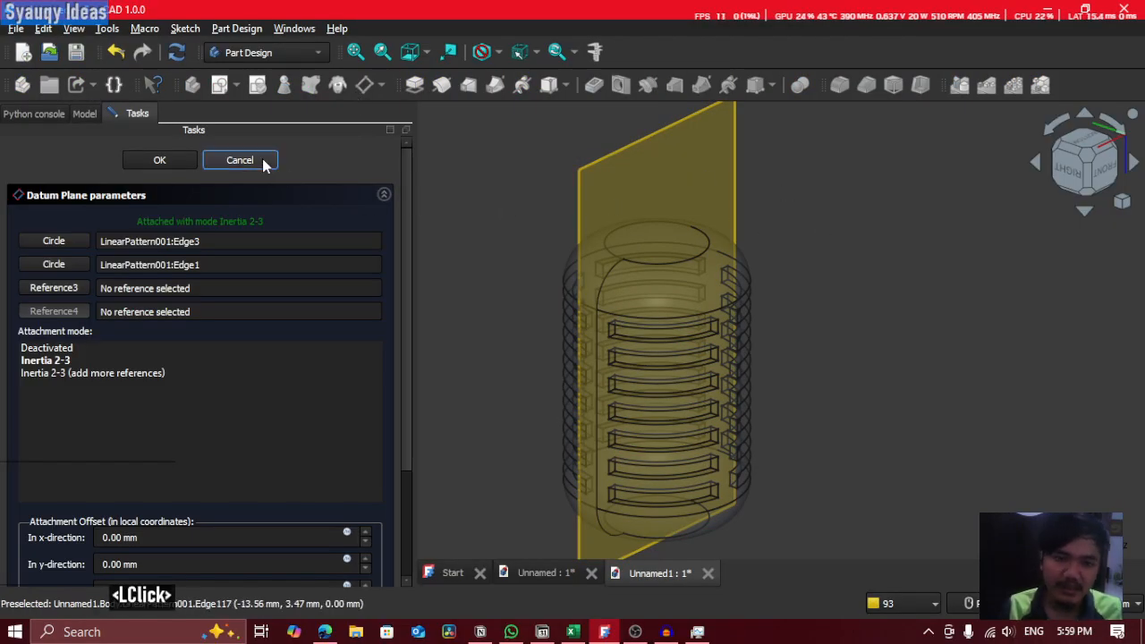
pyautogui.click(159, 159)
# Step: Hide DatumPlane001 so the grooved body shows without the plane
pyautogui.click(123, 310)
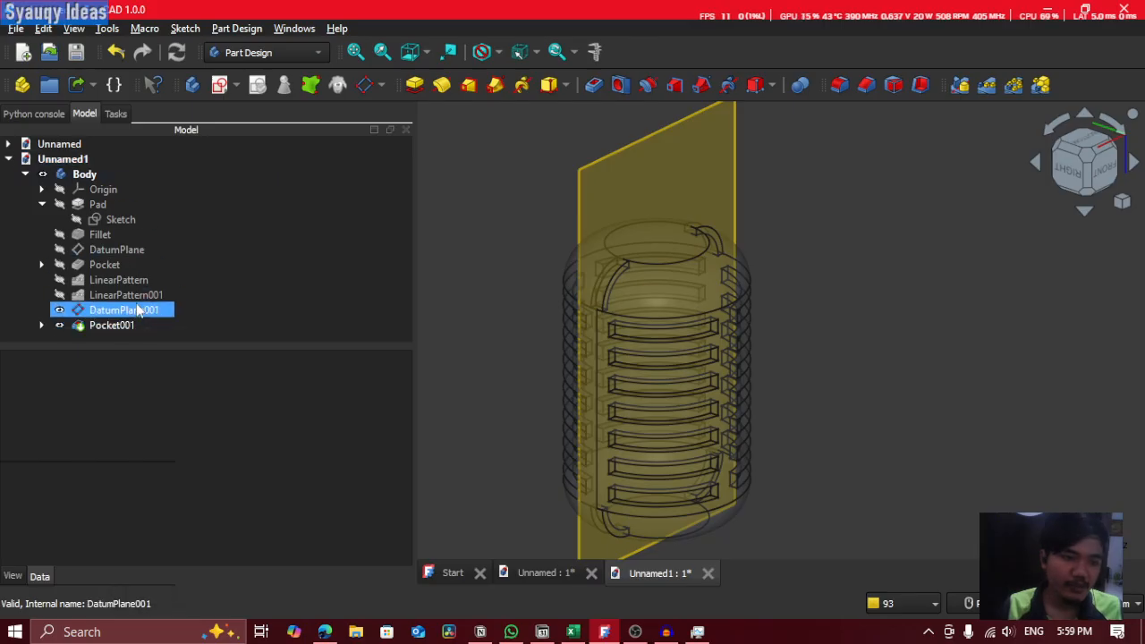
pyautogui.press('space')
pyautogui.moveTo(565, 327); pyautogui.dragTo(904, 268, button='middle')
pyautogui.doubleClick(199, 178)
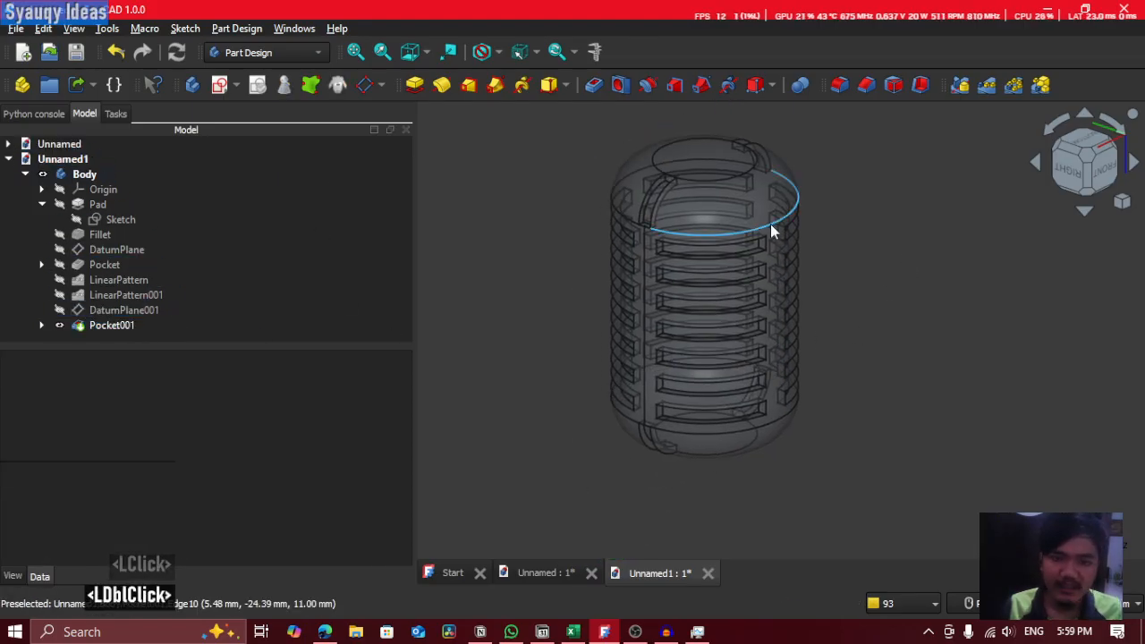
pyautogui.scroll(2, 623, 232)
pyautogui.keyDown('shift'); pyautogui.moveTo(623, 232); pyautogui.dragTo(772, 253, button='middle'); pyautogui.keyUp('shift')
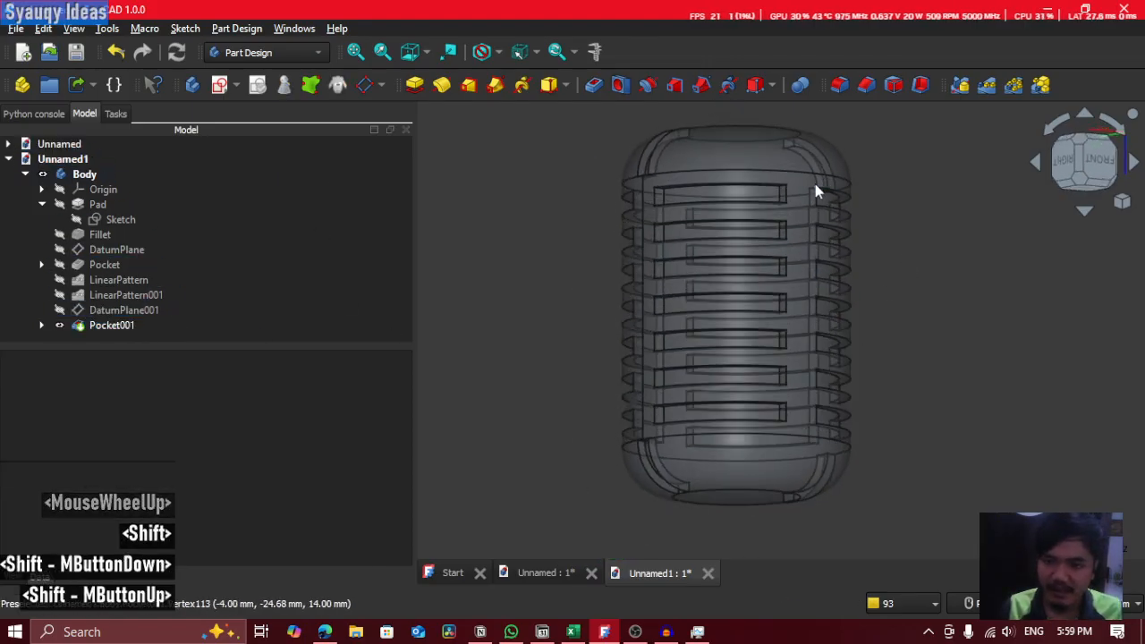
# Step: Start a new datum plane referenced to the body's outer cylindrical face
pyautogui.doubleClick(800, 218)
pyautogui.click(952, 288)
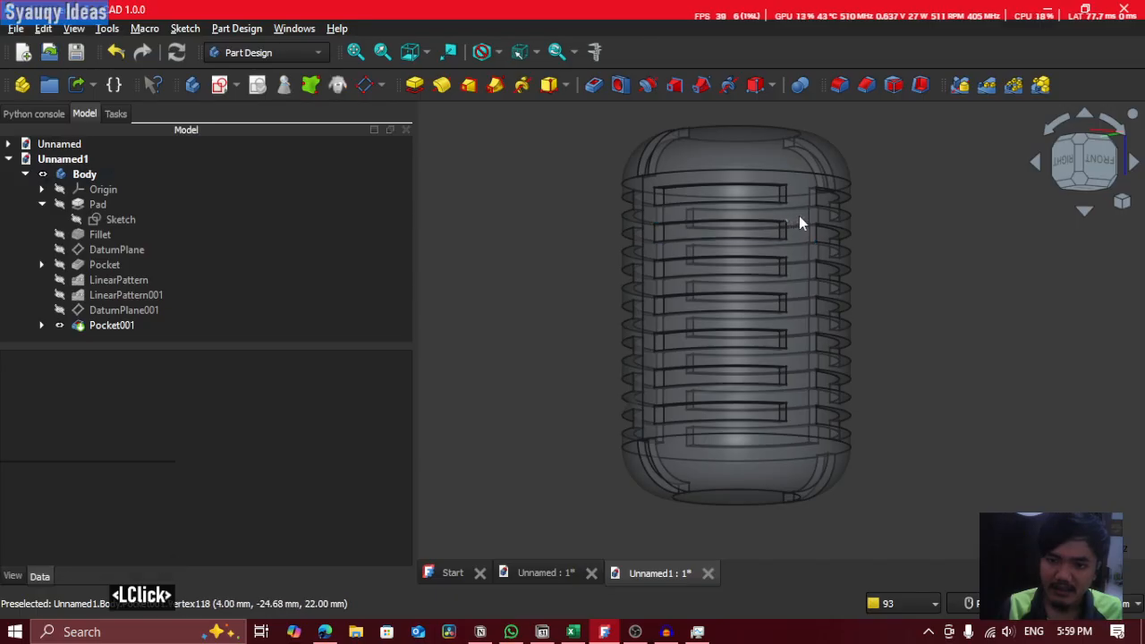
pyautogui.click(801, 217)
pyautogui.middleClick(870, 255)
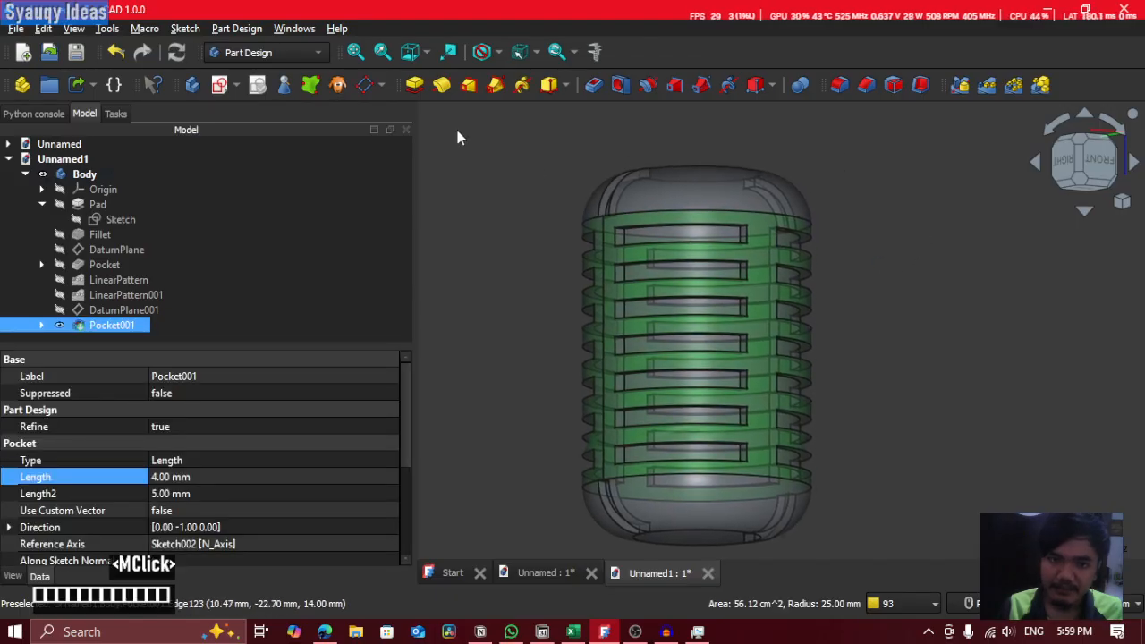
pyautogui.click(360, 85)
pyautogui.keyDown('shift'); pyautogui.moveTo(808, 277); pyautogui.dragTo(805, 295, button='middle'); pyautogui.keyUp('shift')
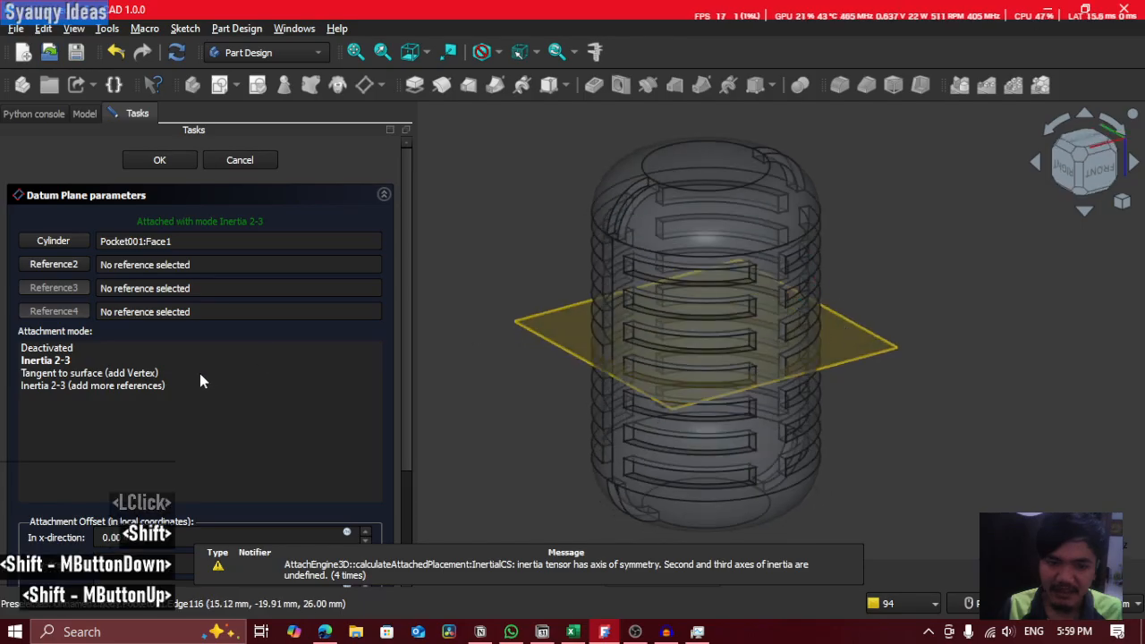
# Step: Set the datum plane's attachment offset rotation around the x-axis to 90°
pyautogui.scroll(-5, 391, 370)
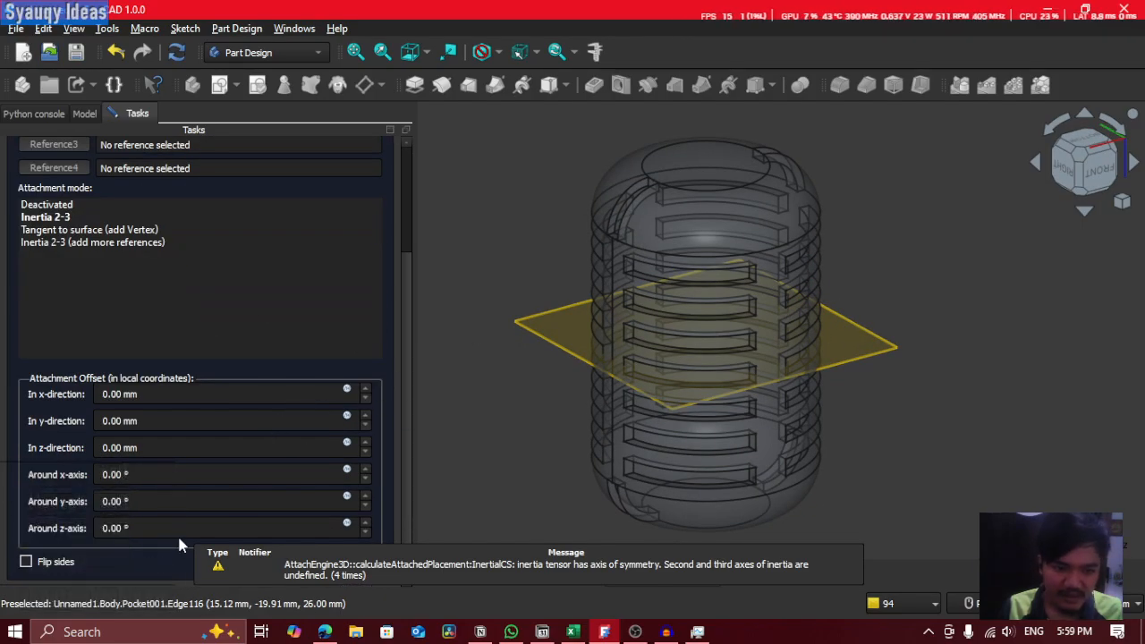
pyautogui.scroll(1, 163, 475)
pyautogui.scroll(-1, 163, 475)
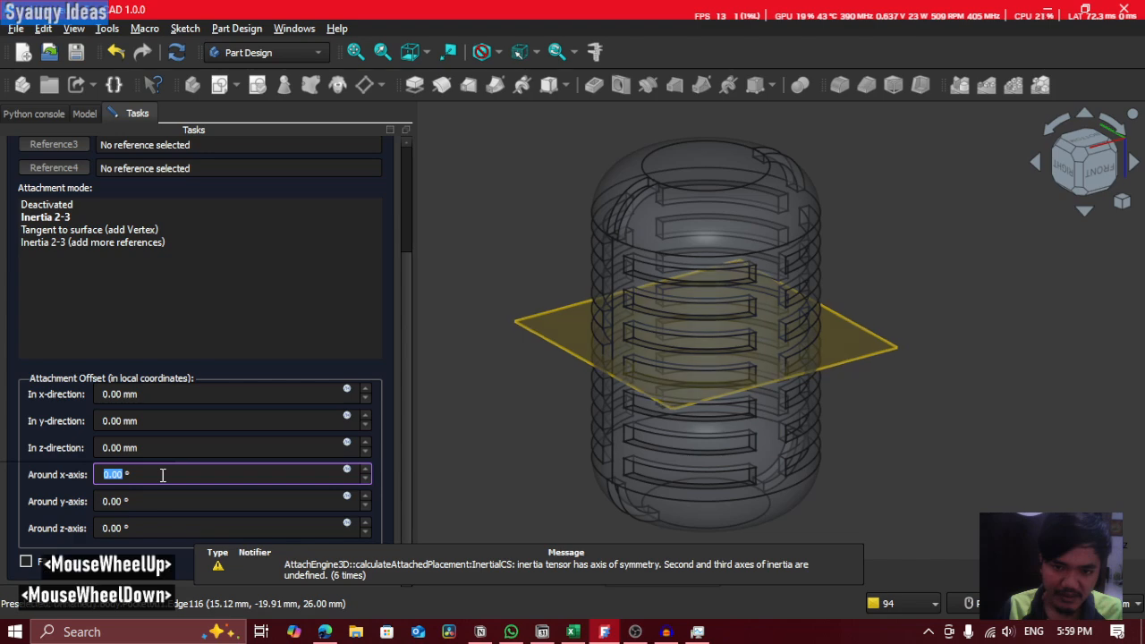
pyautogui.click(1068, 166)
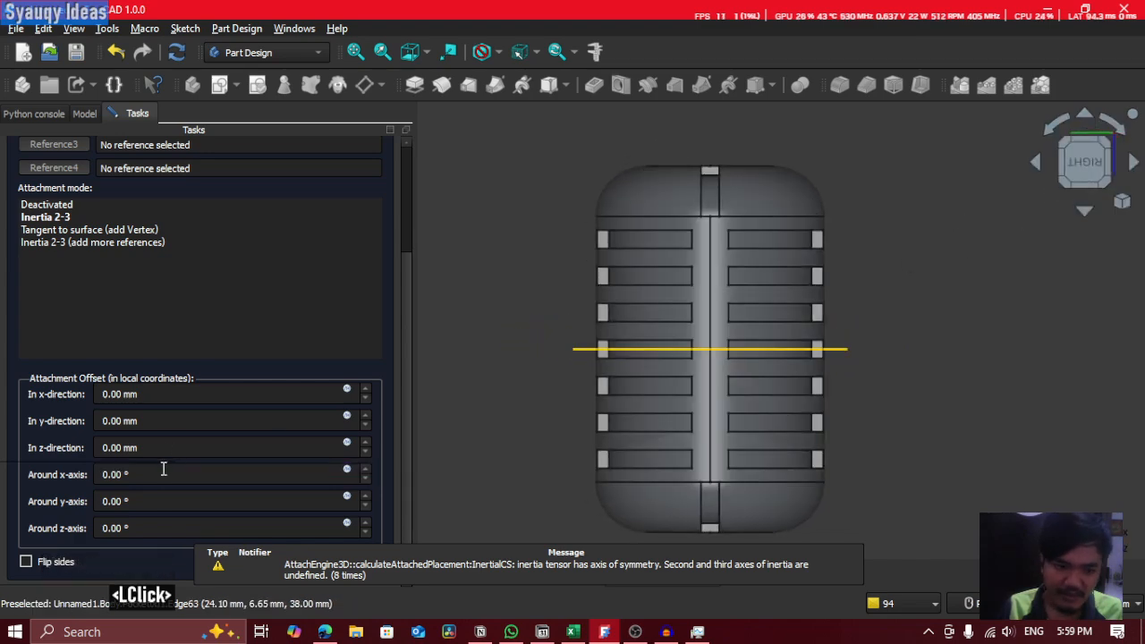
pyautogui.scroll(1, 164, 469)
pyautogui.scroll(-1, 164, 468)
pyautogui.scroll(1, 164, 469)
pyautogui.write('90')
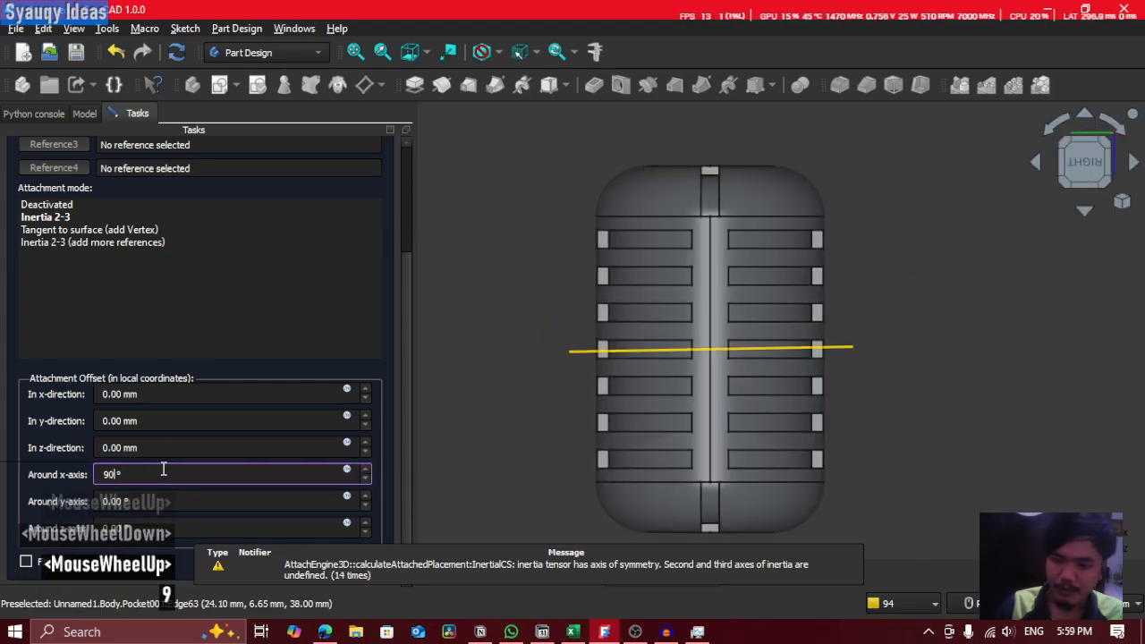
# Step: Accept the datum plane with its 90° rotation around the x-axis
pyautogui.press('Return')
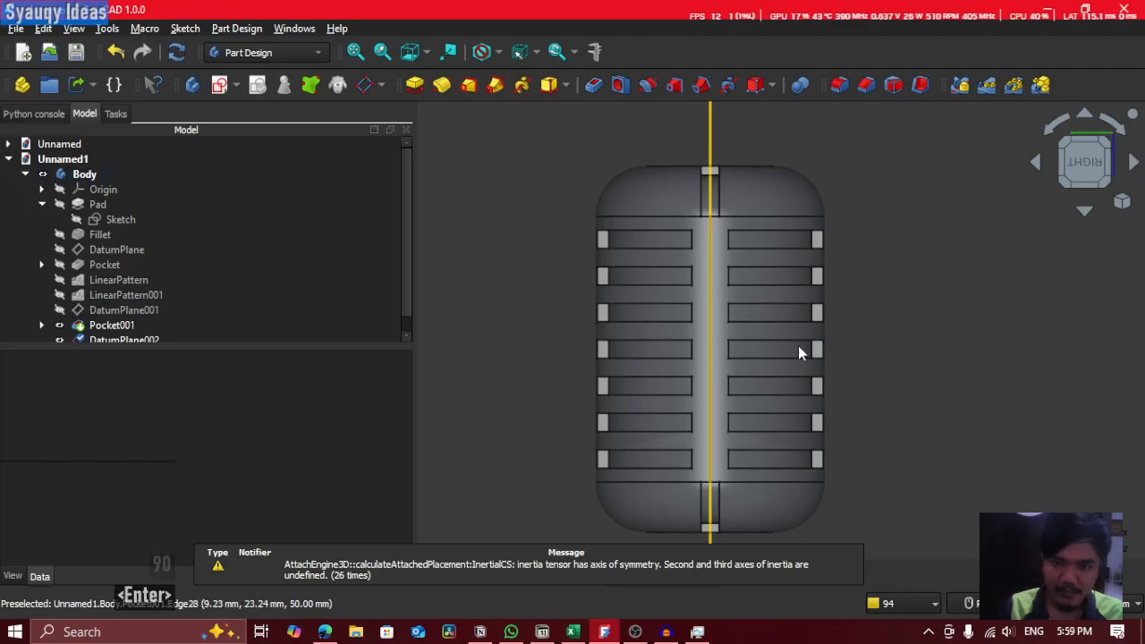
pyautogui.keyDown('shift'); pyautogui.moveTo(801, 351); pyautogui.dragTo(657, 261, button='middle'); pyautogui.keyUp('shift')
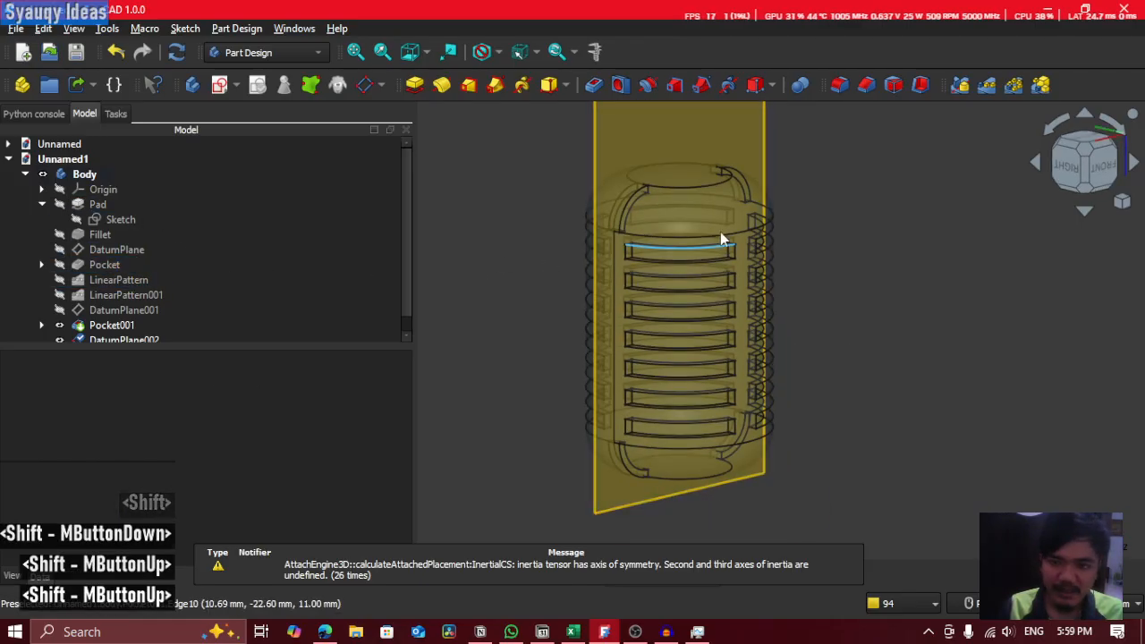
pyautogui.click(1066, 166)
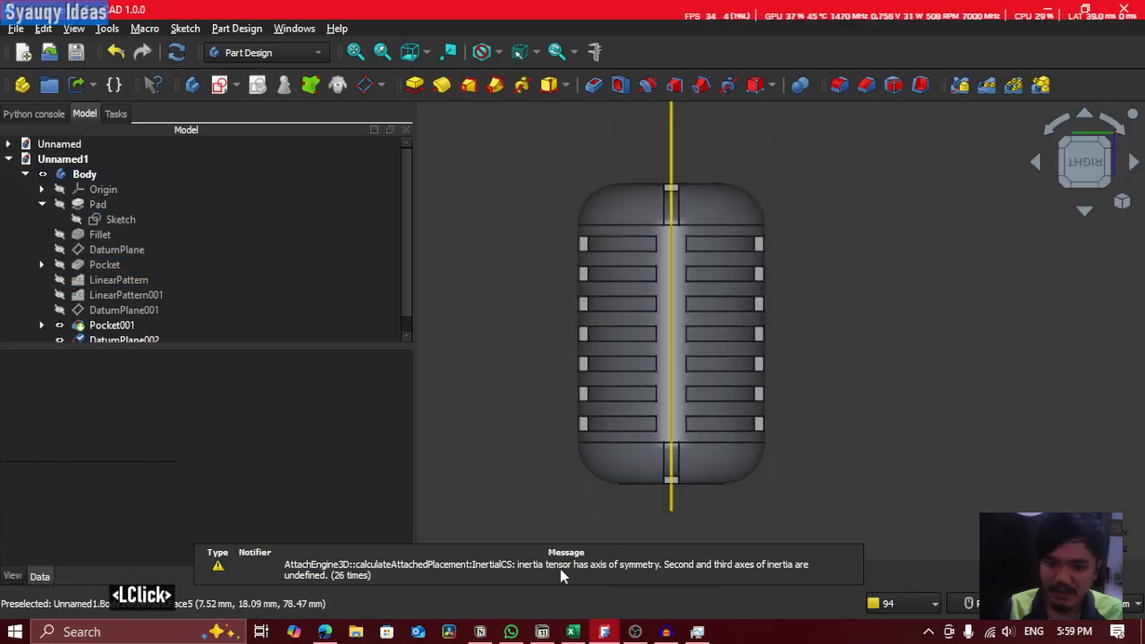
# Step: Look at the finished reference model in the Unnamed document and return to Unnamed1
pyautogui.doubleClick(555, 578)
pyautogui.click(519, 567)
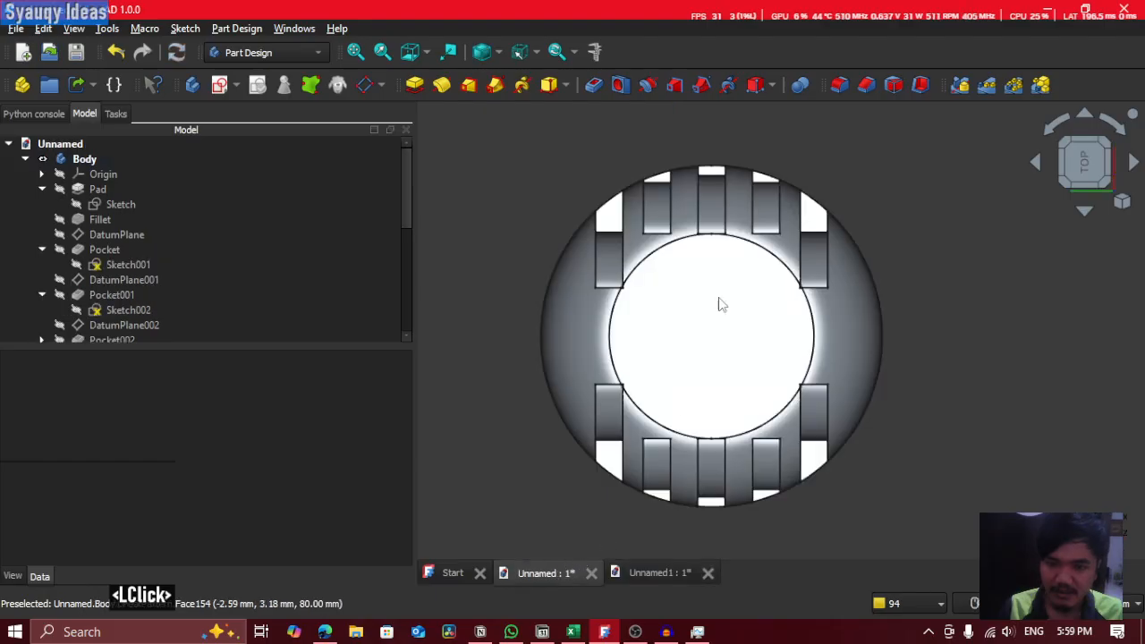
pyautogui.click(628, 577)
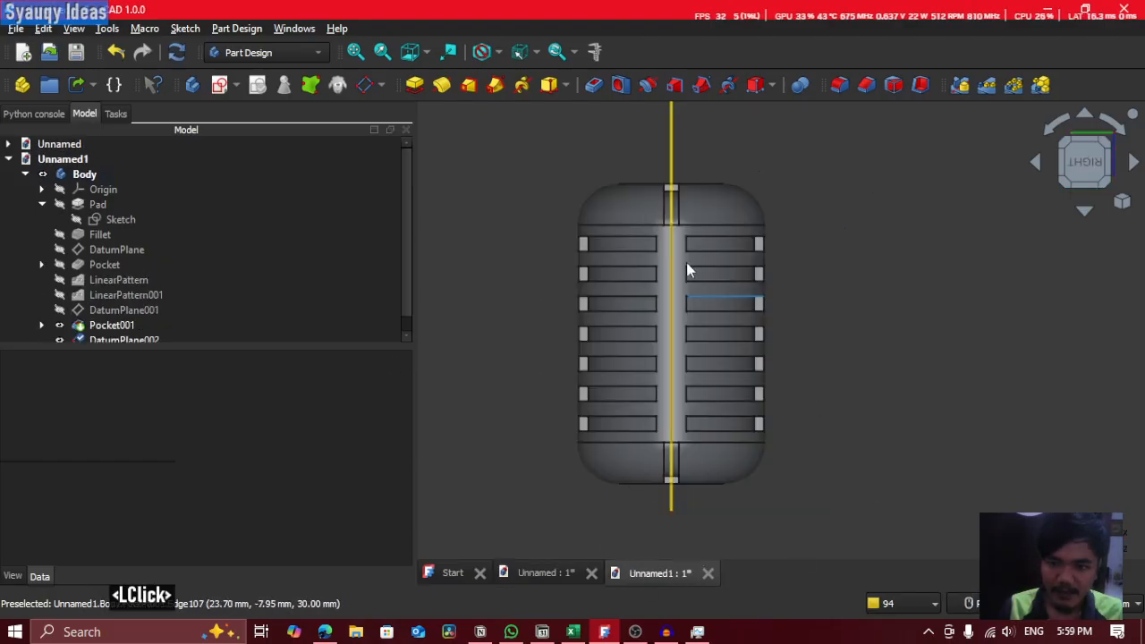
pyautogui.moveTo(686, 264); pyautogui.dragTo(664, 333, button='middle')
pyautogui.scroll(-1, 215, 290)
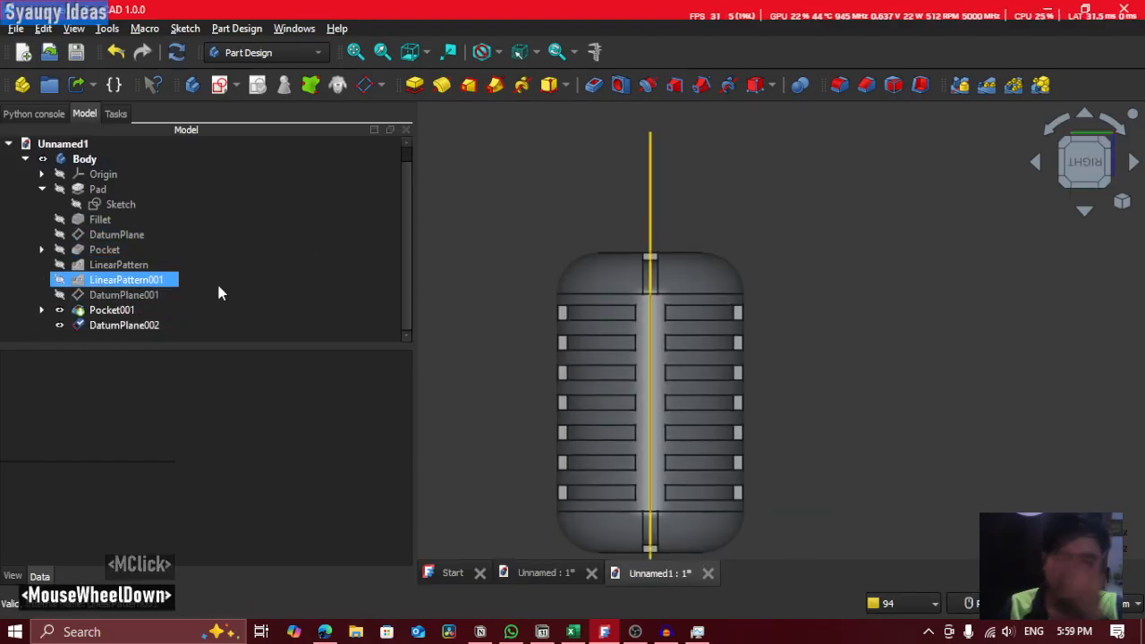
# Step: Edit DatumPlane002 to an attachment offset of 6 mm in the y-direction and accept it
pyautogui.click(36, 326)
pyautogui.doubleClick(122, 327)
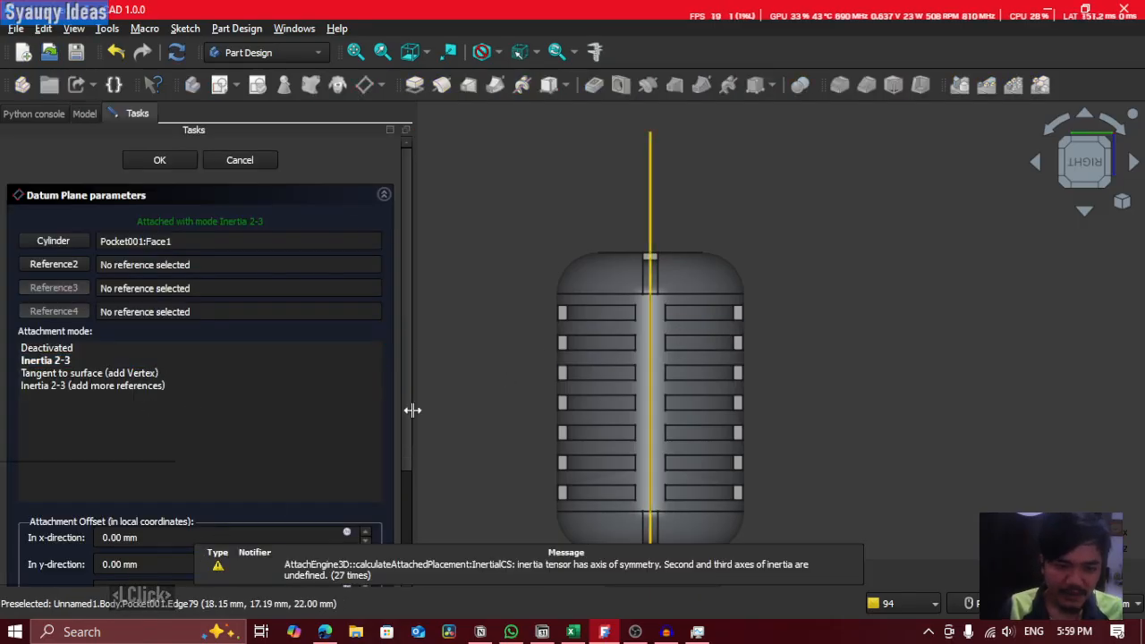
pyautogui.scroll(-4, 402, 417)
pyautogui.scroll(1, 196, 396)
pyautogui.scroll(-1, 196, 396)
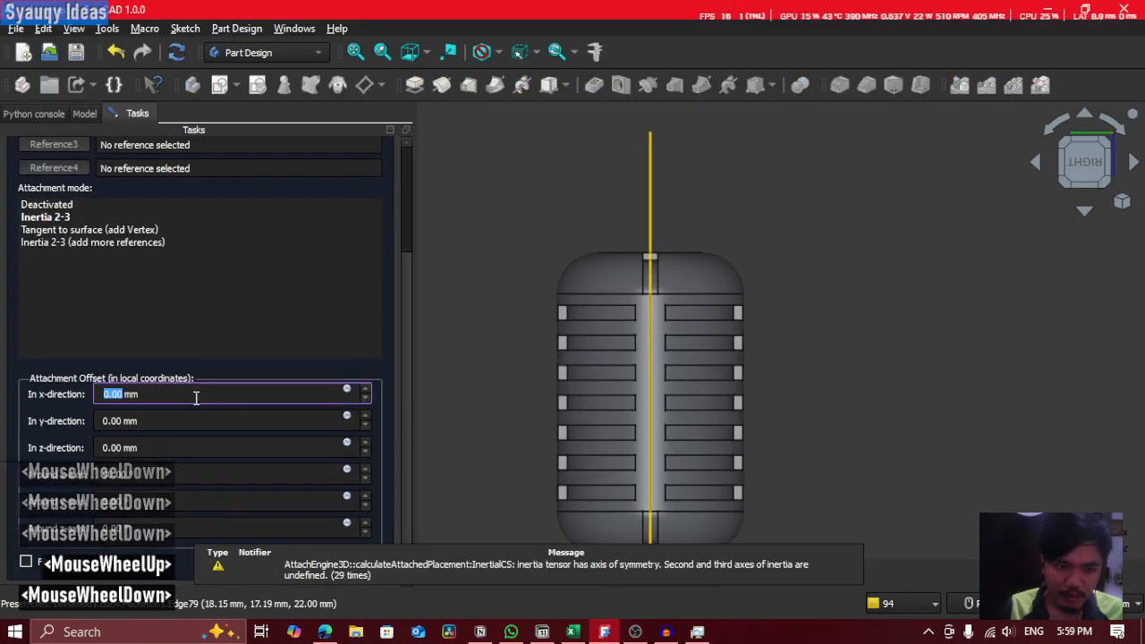
pyautogui.scroll(1, 198, 418)
pyautogui.scroll(-1, 198, 418)
pyautogui.scroll(2, 197, 418)
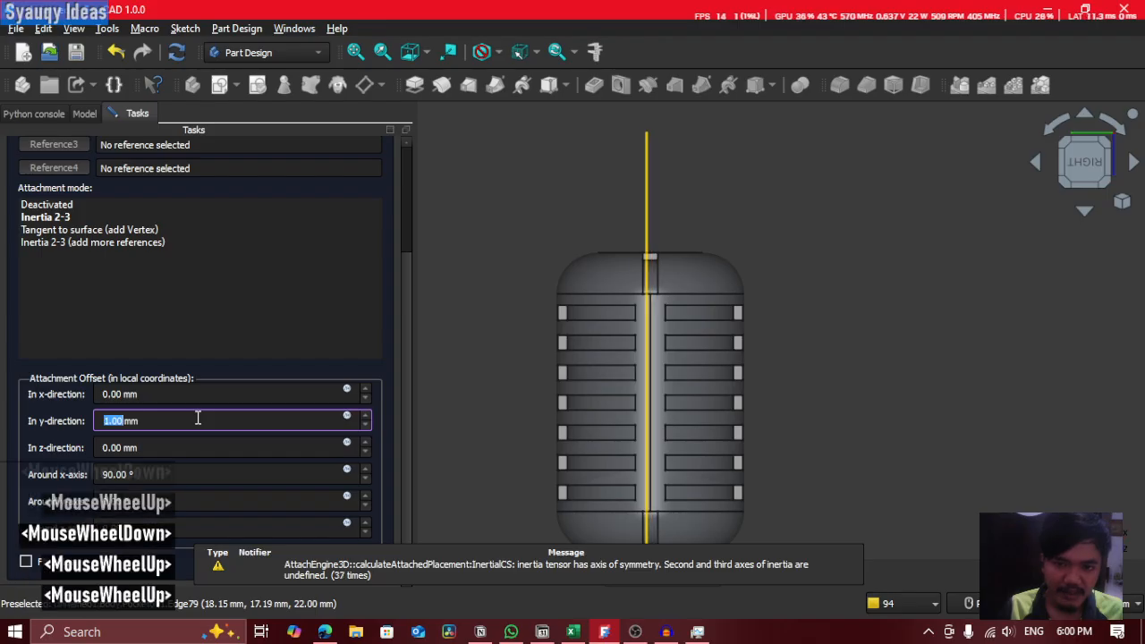
pyautogui.scroll(4, 198, 418)
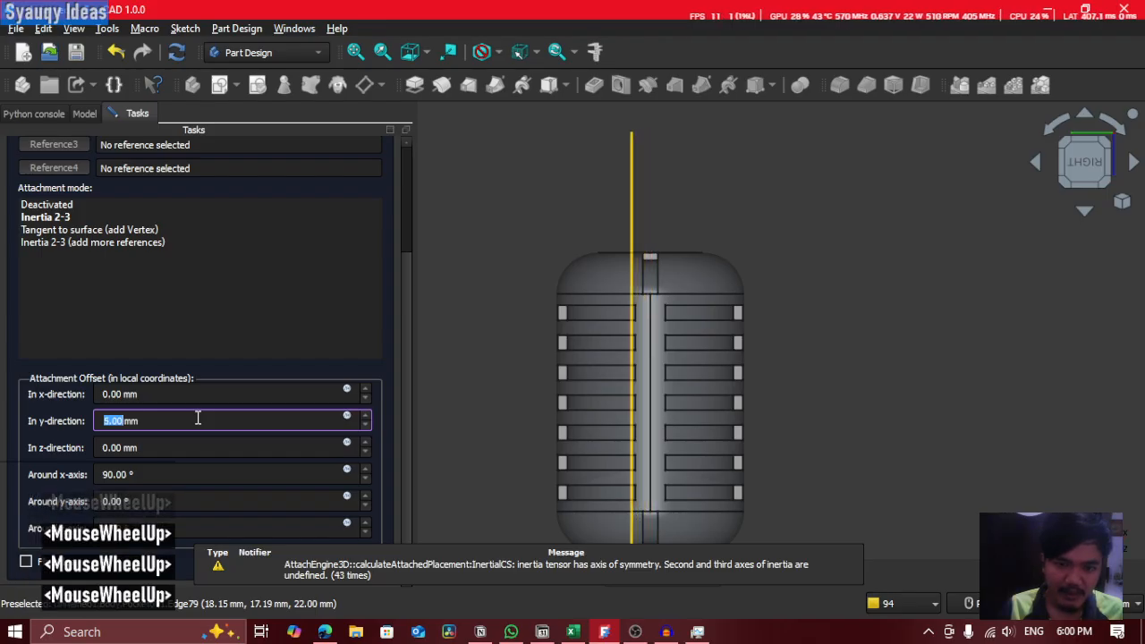
pyautogui.click(298, 414)
pyautogui.scroll(4, 227, 217)
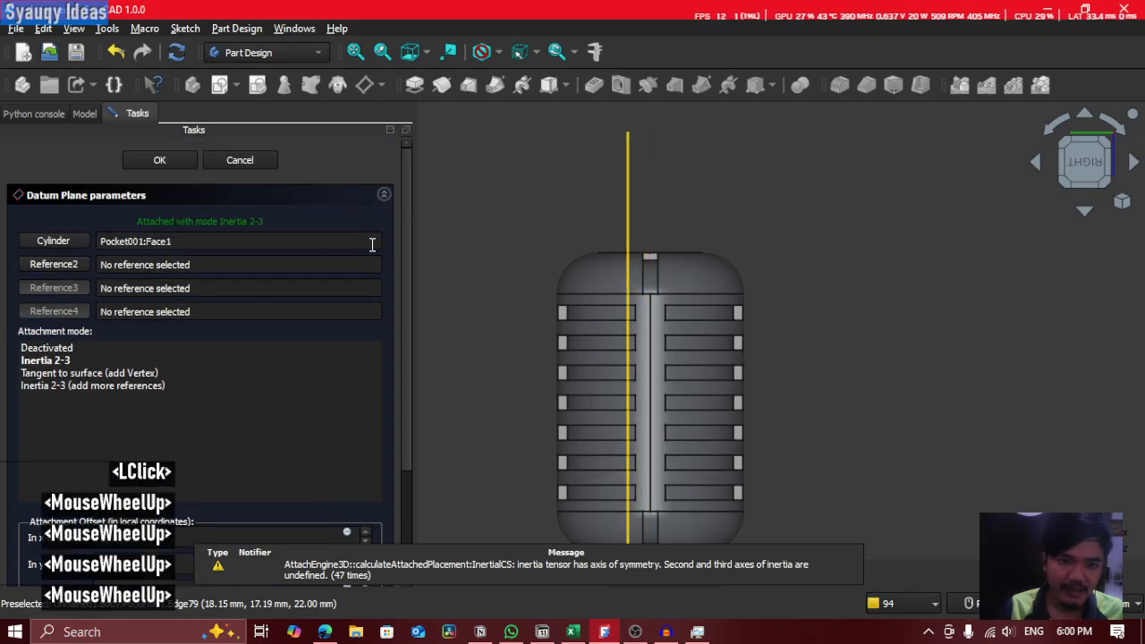
pyautogui.click(159, 160)
pyautogui.keyDown('shift'); pyautogui.moveTo(586, 220); pyautogui.dragTo(679, 211, button='middle'); pyautogui.keyUp('shift')
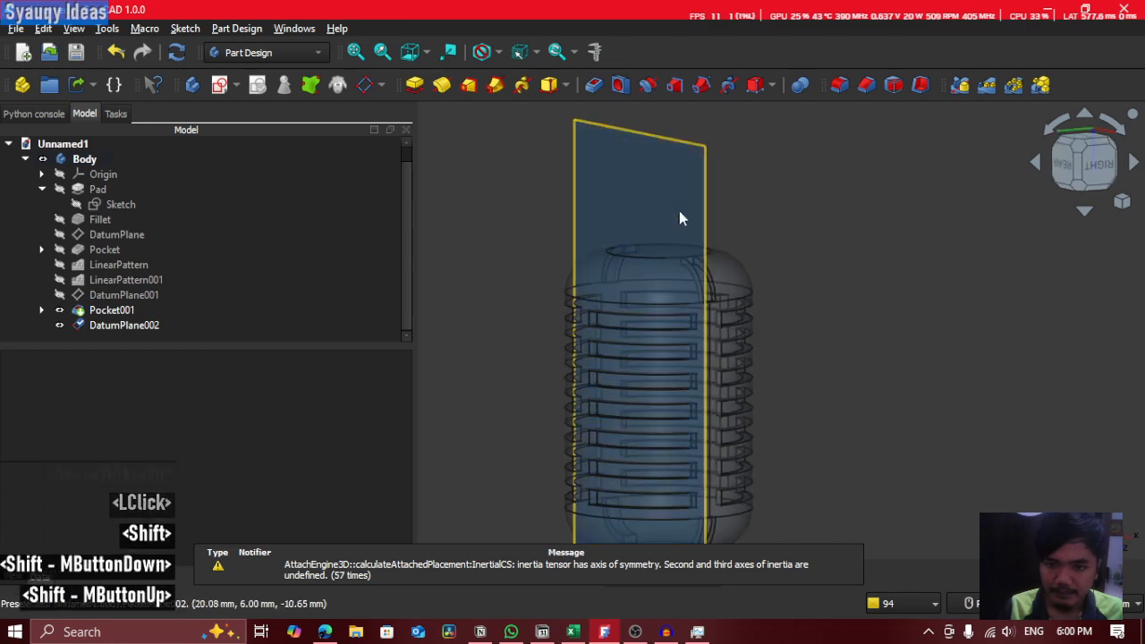
pyautogui.click(684, 212)
pyautogui.scroll(2, 648, 204)
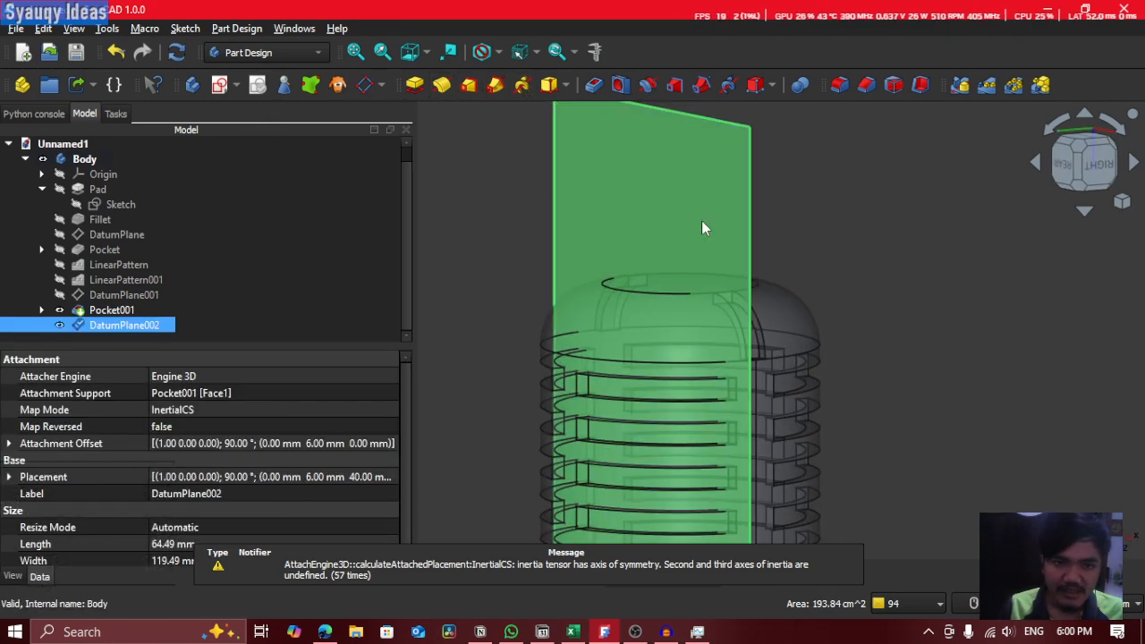
pyautogui.keyDown('shift'); pyautogui.moveTo(701, 228); pyautogui.dragTo(850, 261, button='middle'); pyautogui.keyUp('shift')
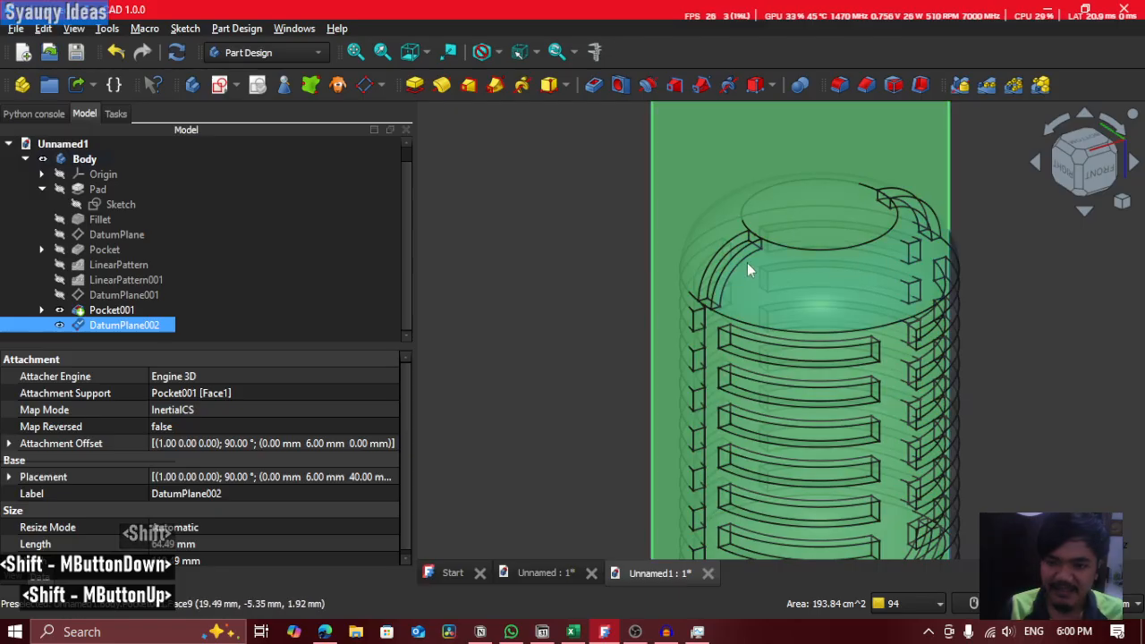
pyautogui.click(439, 247)
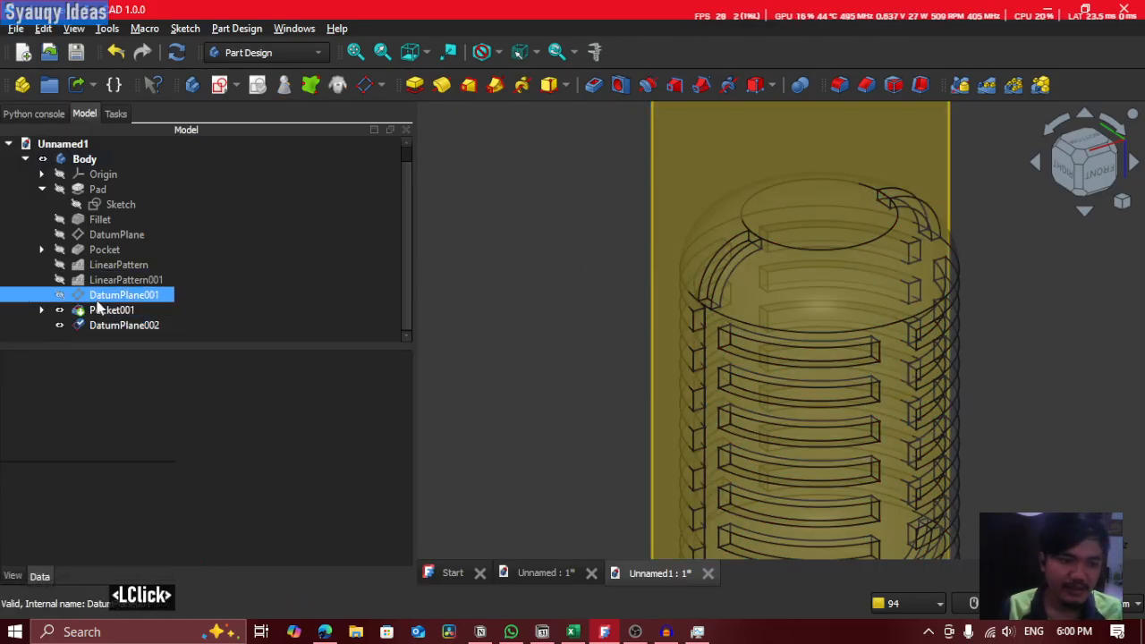
# Step: Open Sketch002 under Pocket001, copy all of its quarter-ring geometry and close the sketch
pyautogui.click(41, 309)
pyautogui.scroll(-1, 242, 306)
pyautogui.click(135, 310)
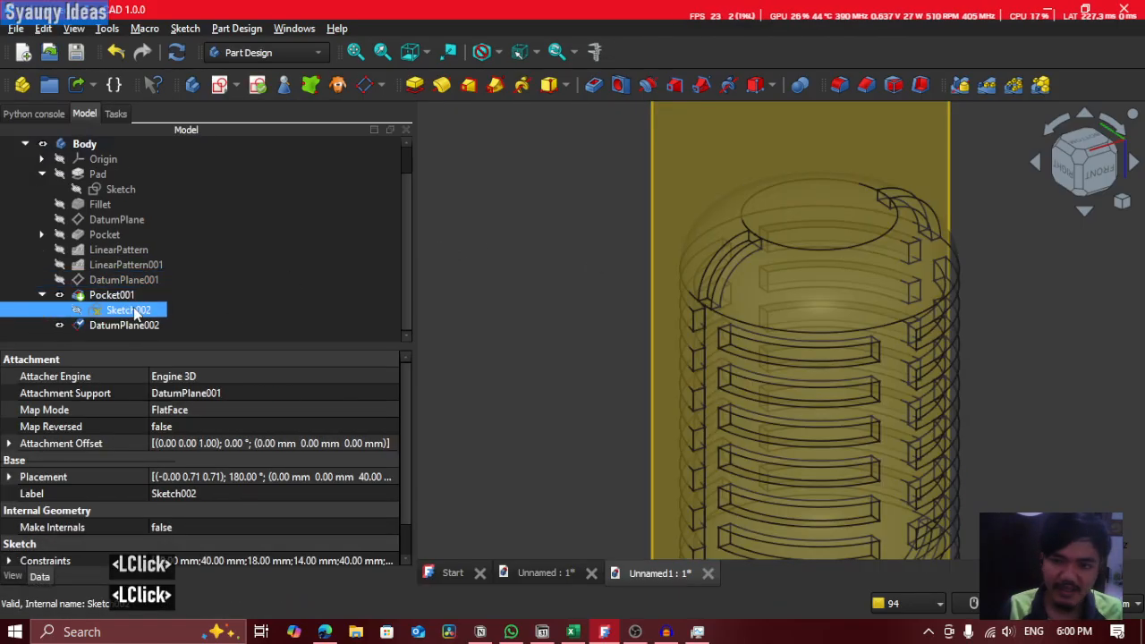
pyautogui.doubleClick(134, 310)
pyautogui.scroll(-6, 639, 327)
pyautogui.middleClick(680, 297)
pyautogui.moveTo(553, 196)
pyautogui.mouseDown()
pyautogui.moveTo(825, 475)
pyautogui.moveTo(855, 470)
pyautogui.mouseUp()
pyautogui.hotkey('ctrl', 'c')
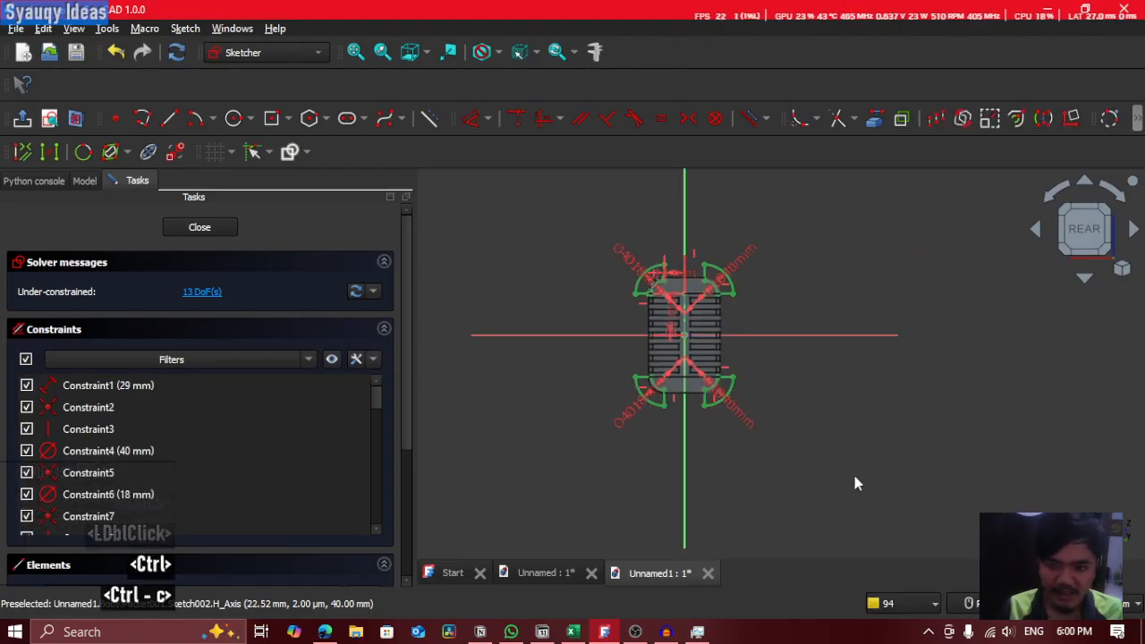
pyautogui.click(856, 483)
pyautogui.click(200, 227)
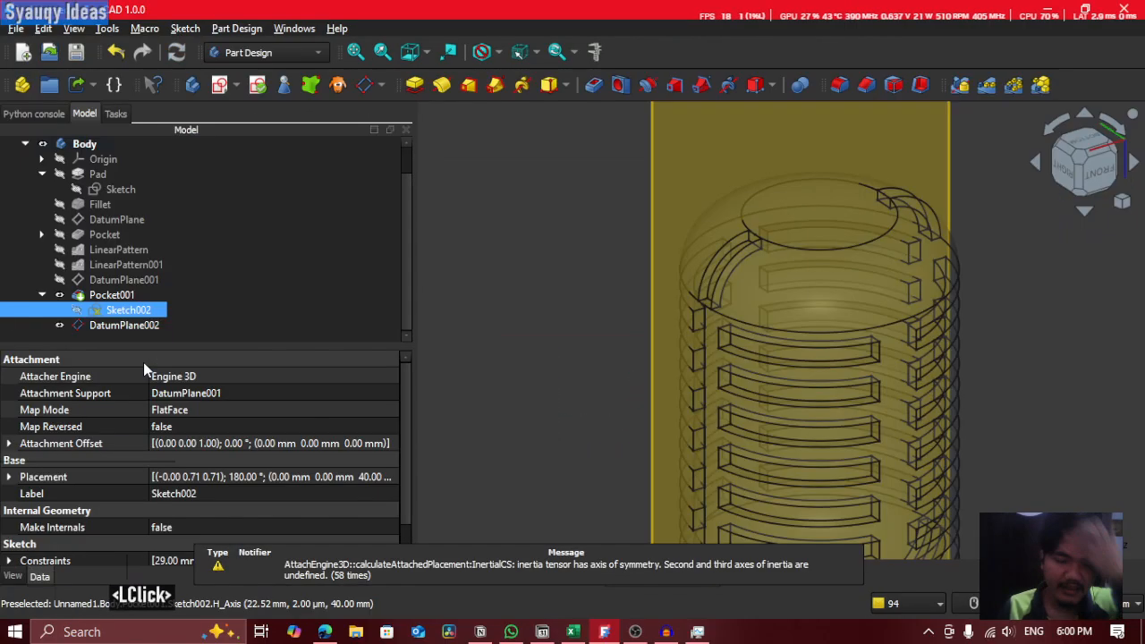
pyautogui.doubleClick(141, 326)
pyautogui.scroll(-2, 729, 290)
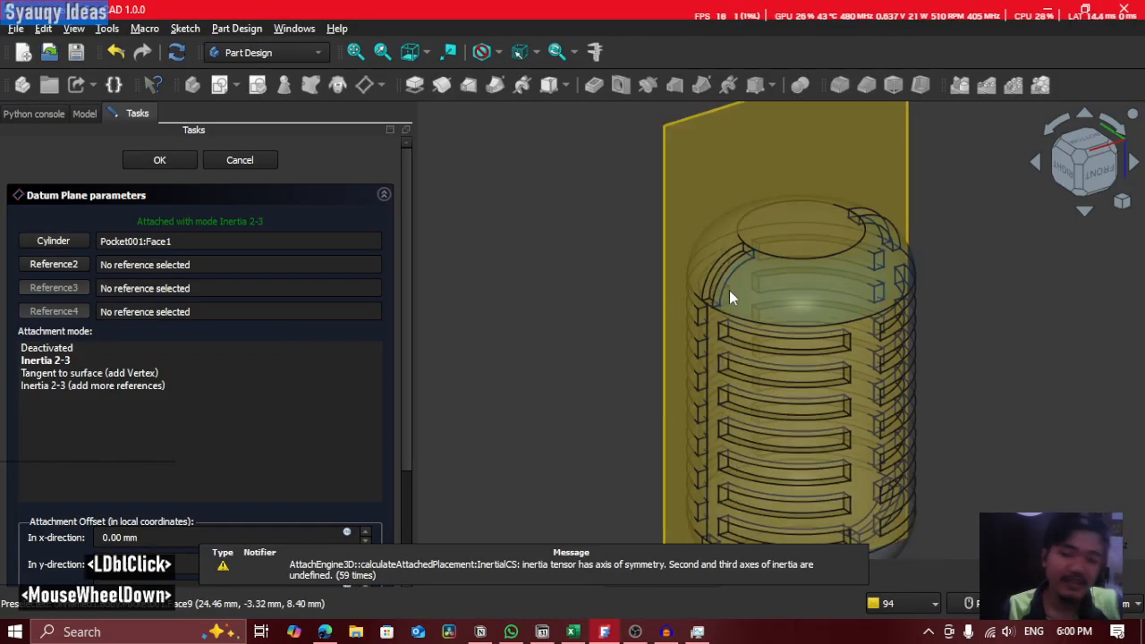
pyautogui.click(159, 159)
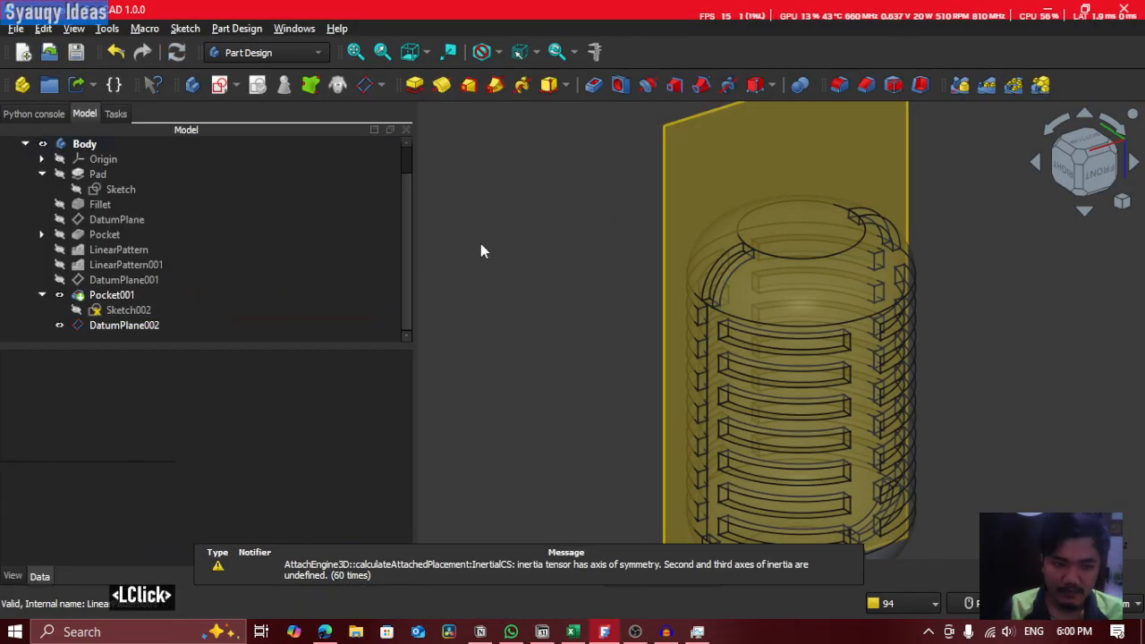
# Step: Create a new sketch on DatumPlane002 and paste the copied quarter-ring profiles into it
pyautogui.click(702, 204)
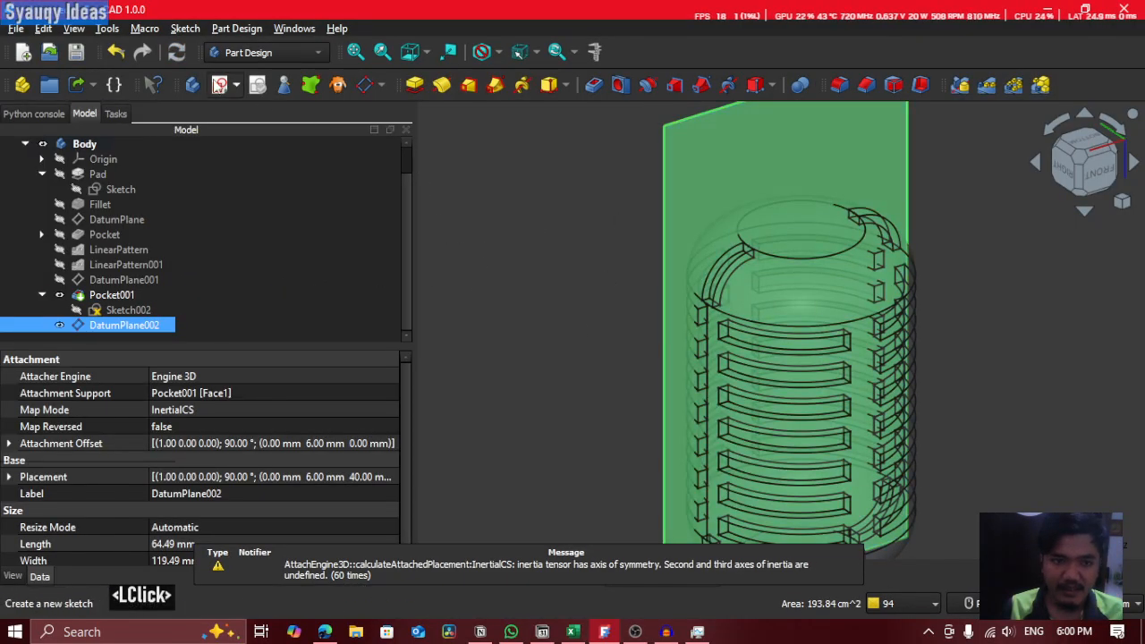
pyautogui.click(218, 85)
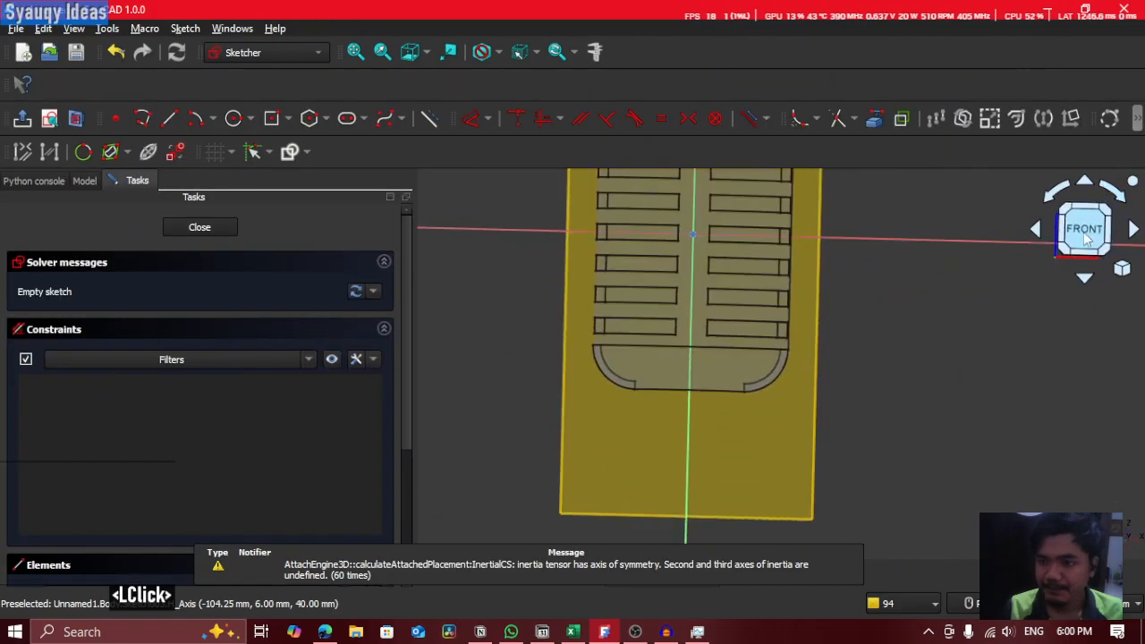
pyautogui.middleClick(833, 314)
pyautogui.scroll(-2, 810, 349)
pyautogui.hotkey('ctrl', 'v')
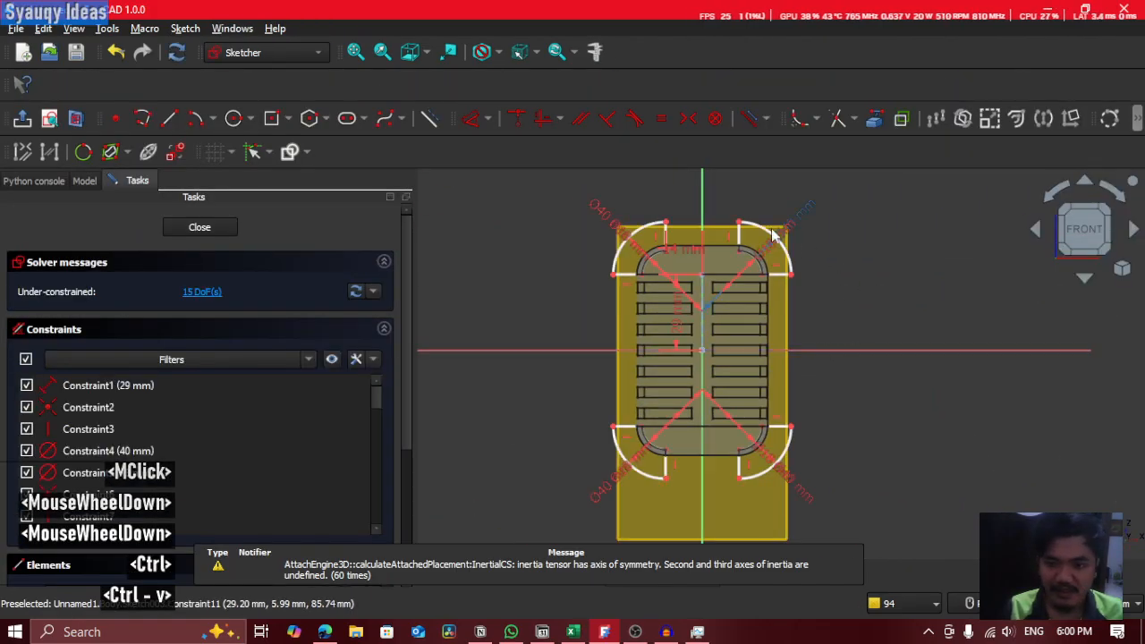
# Step: Examine how the pasted quarter-ring profiles line up with the existing grooves at the body's upper corners
pyautogui.scroll(3, 654, 224)
pyautogui.moveTo(654, 224)
pyautogui.keyDown('shift'); pyautogui.mouseDown(button='middle')
pyautogui.moveTo(578, 189)
pyautogui.moveTo(736, 238)
pyautogui.moveTo(930, 340)
pyautogui.moveTo(831, 358)
pyautogui.moveTo(846, 355)
pyautogui.mouseUp(button='middle'); pyautogui.keyUp('shift')
pyautogui.middleClick(948, 341)
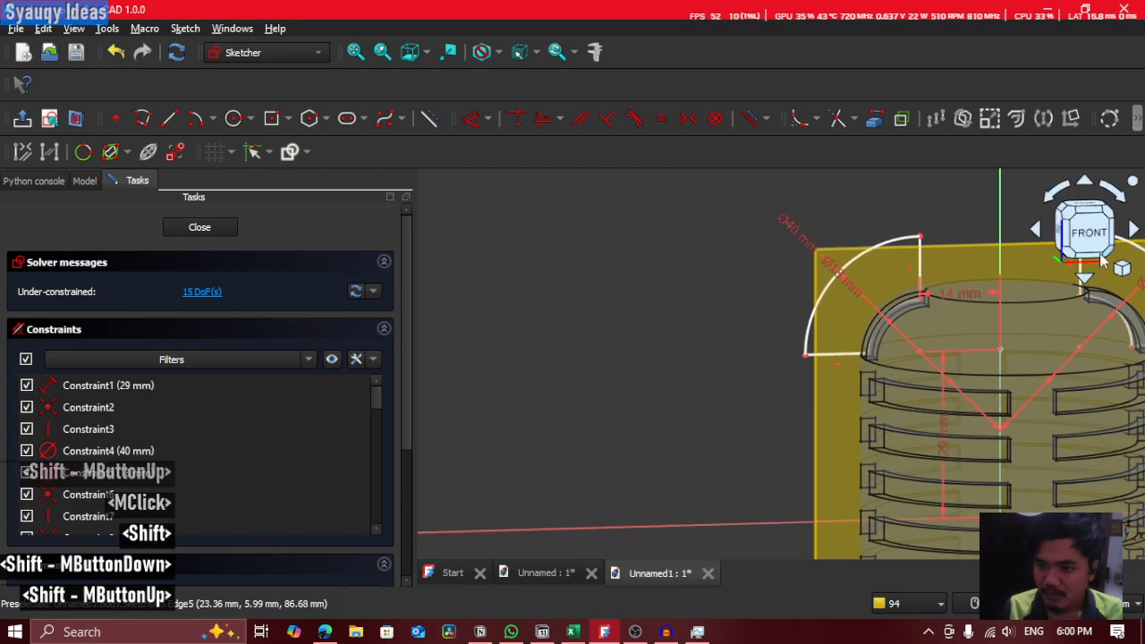
pyautogui.click(1088, 233)
pyautogui.moveTo(897, 389); pyautogui.dragTo(830, 367, button='middle')
pyautogui.scroll(2, 766, 271)
pyautogui.scroll(1, 874, 330)
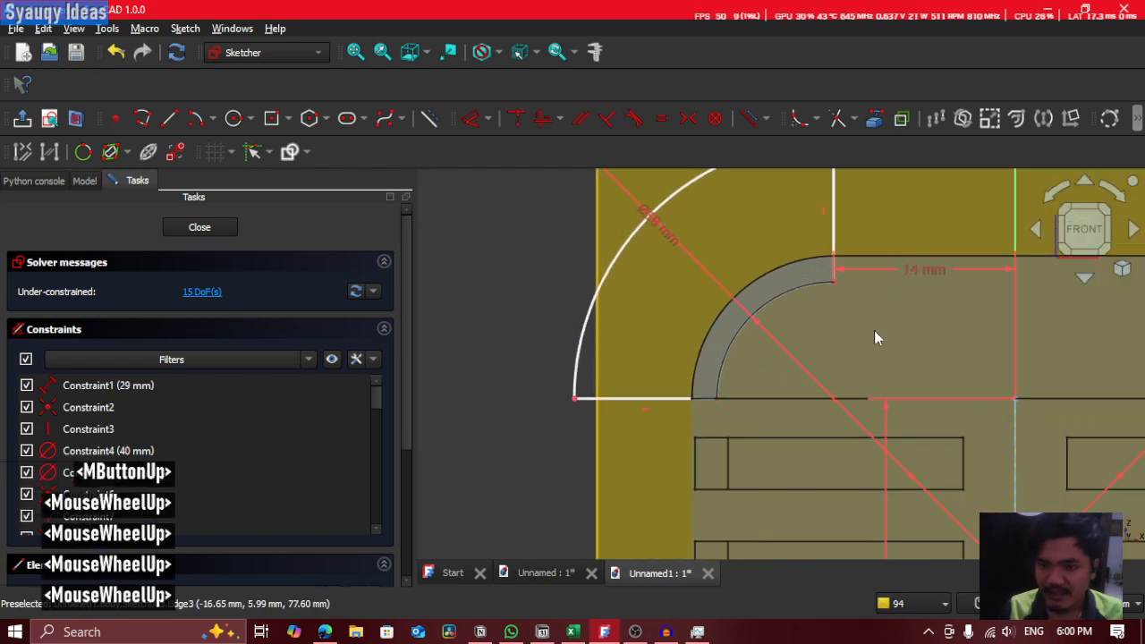
pyautogui.scroll(1, 876, 331)
pyautogui.moveTo(876, 331)
pyautogui.mouseDown(button='middle')
pyautogui.moveTo(767, 332)
pyautogui.moveTo(736, 271)
pyautogui.mouseUp(button='middle')
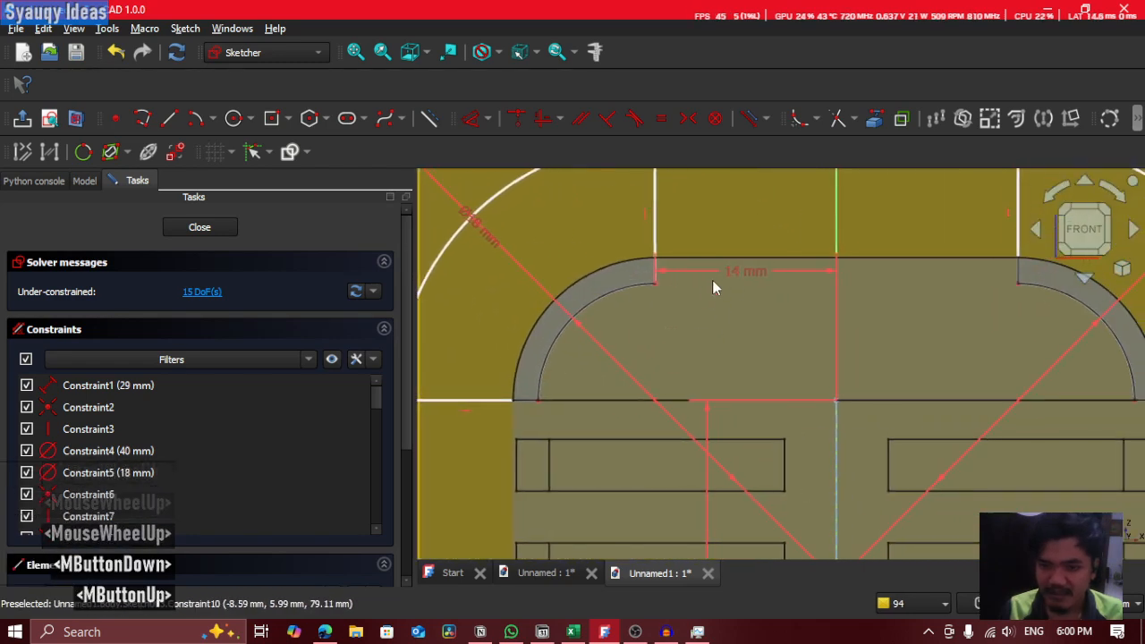
pyautogui.scroll(-1, 592, 376)
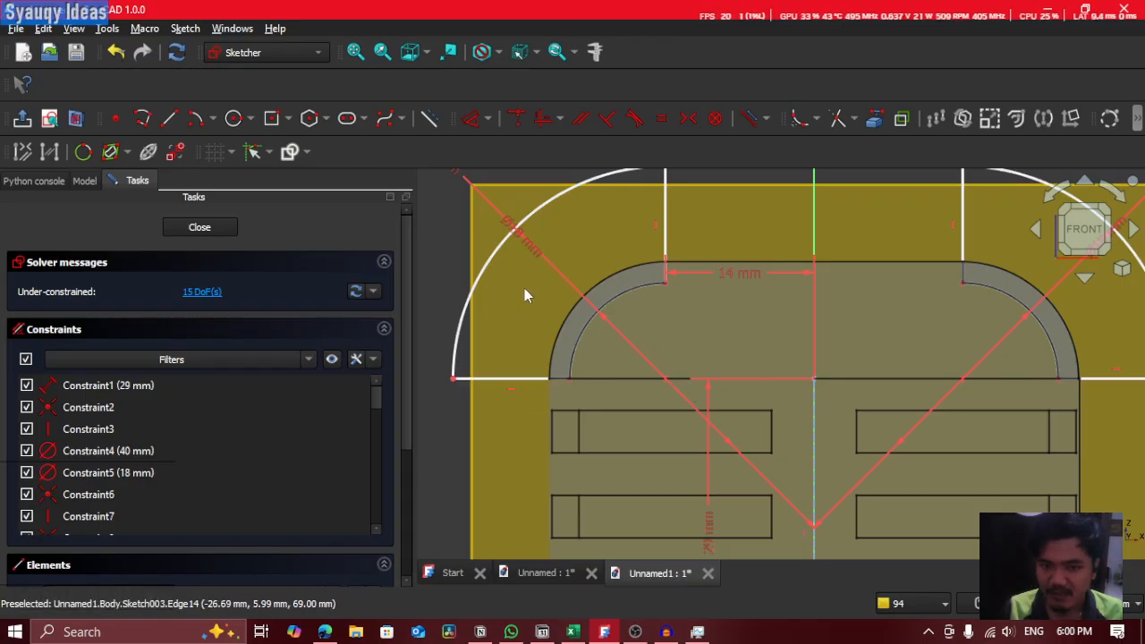
# Step: Set the inner arc diameter of the upper-left quarter ring to 15 mm
pyautogui.moveTo(529, 253); pyautogui.dragTo(556, 283, button='middle')
pyautogui.doubleClick(565, 287)
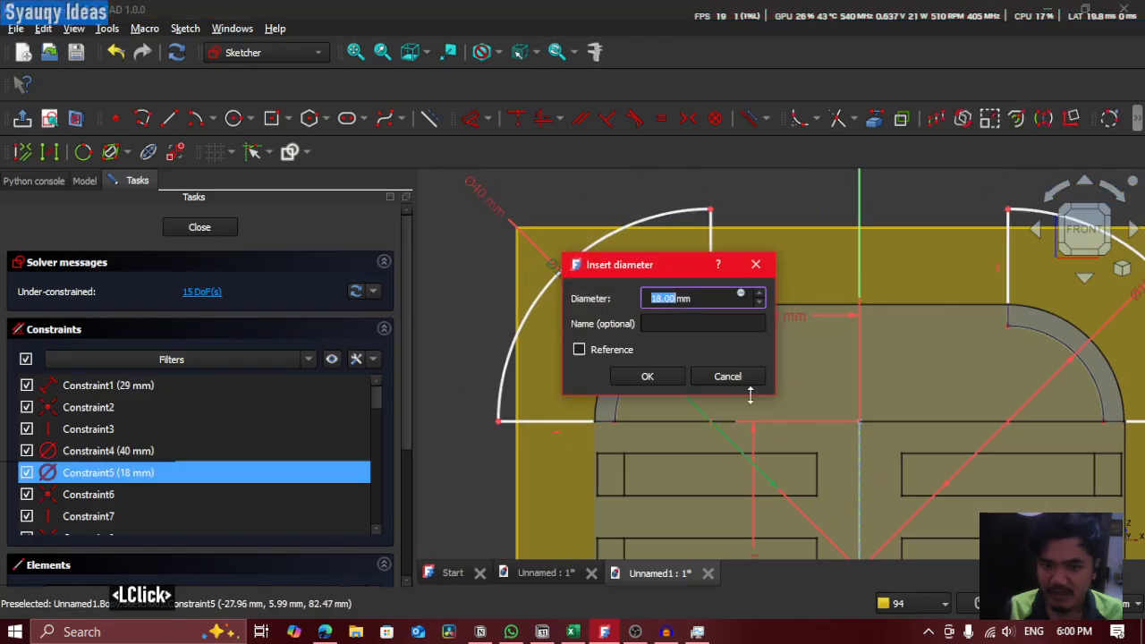
pyautogui.write('15')
pyautogui.press('Return')
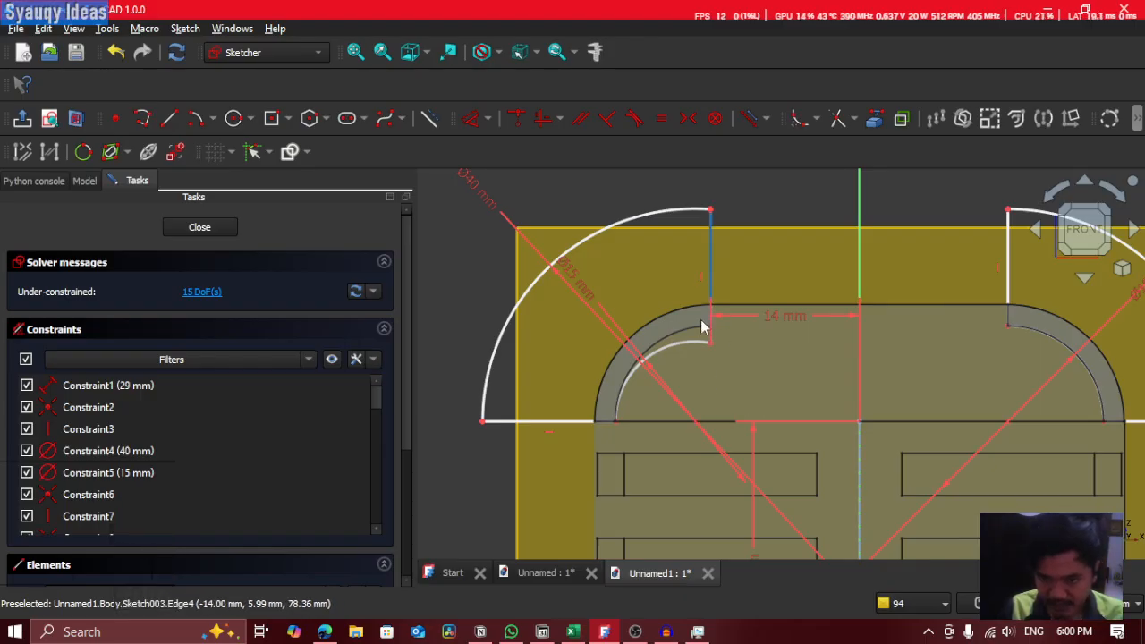
pyautogui.scroll(4, 666, 419)
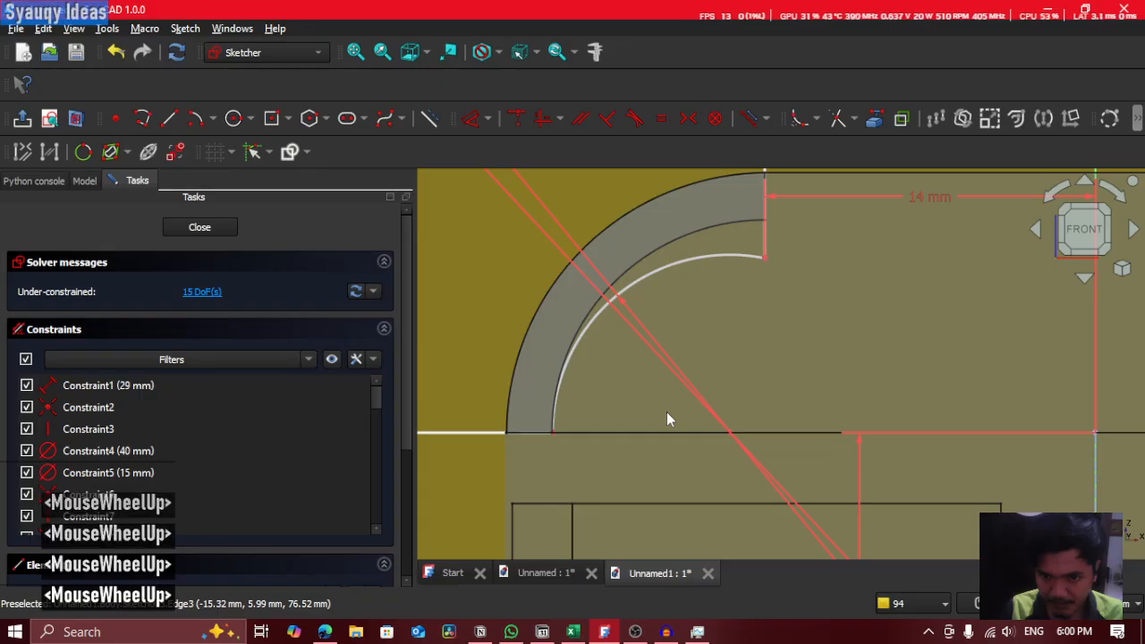
pyautogui.scroll(-2, 666, 418)
pyautogui.moveTo(666, 412)
pyautogui.keyDown('shift'); pyautogui.mouseDown(button='middle')
pyautogui.moveTo(652, 328)
pyautogui.moveTo(629, 343)
pyautogui.moveTo(868, 384)
pyautogui.moveTo(825, 370)
pyautogui.moveTo(972, 384)
pyautogui.moveTo(1125, 349)
pyautogui.moveTo(727, 400)
pyautogui.moveTo(718, 367)
pyautogui.mouseUp(button='middle'); pyautogui.keyUp('shift')
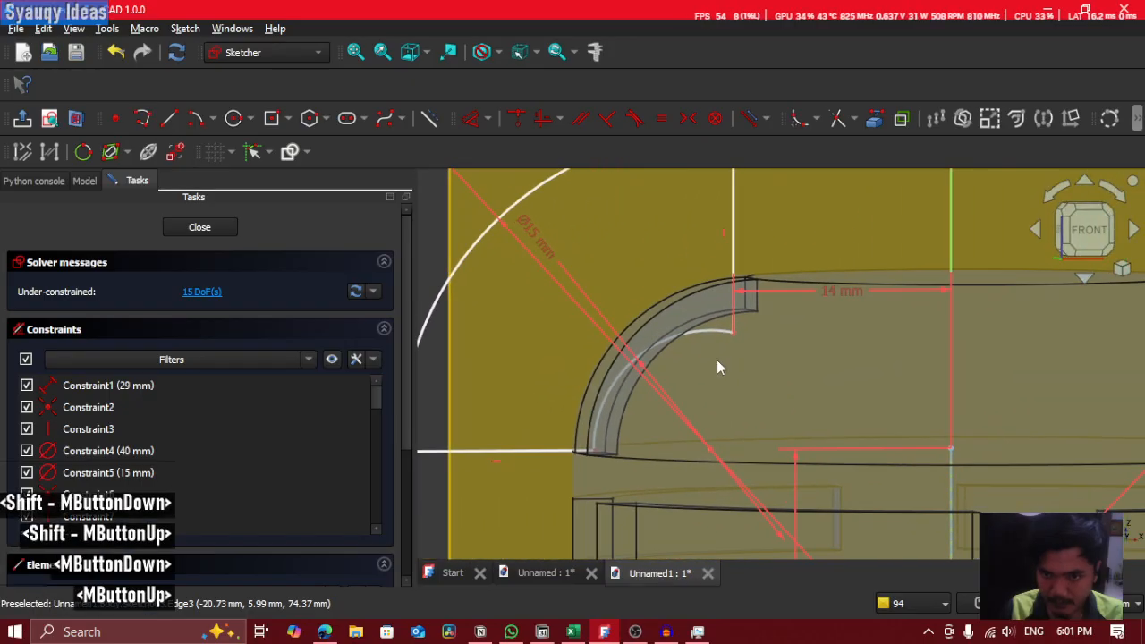
# Step: Try an 11 mm horizontal distance between the upper-left quarter ring and the vertical axis, and undo it
pyautogui.doubleClick(863, 306)
pyautogui.write('3')
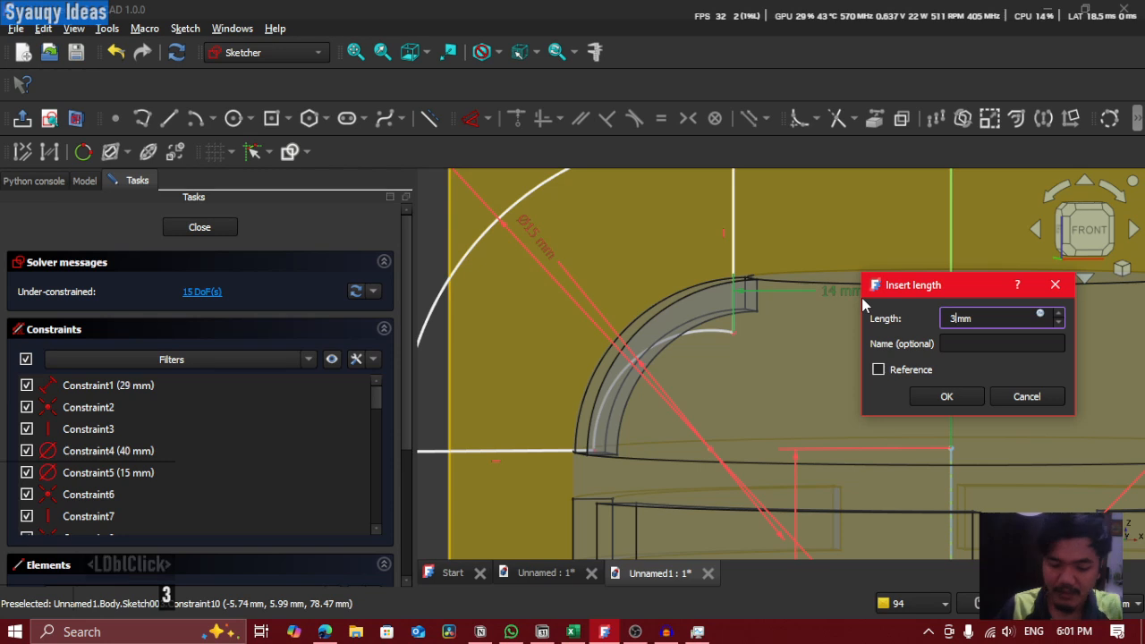
pyautogui.press('BackSpace')
pyautogui.write('11')
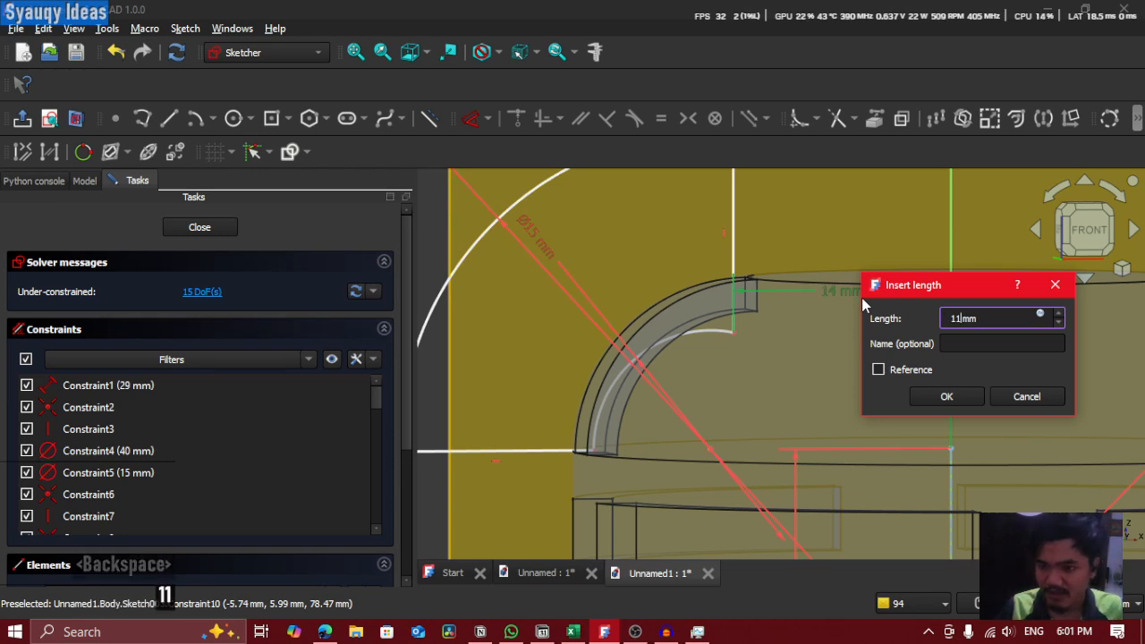
pyautogui.press('Return')
pyautogui.scroll(-1, 894, 339)
pyautogui.middleClick(819, 339)
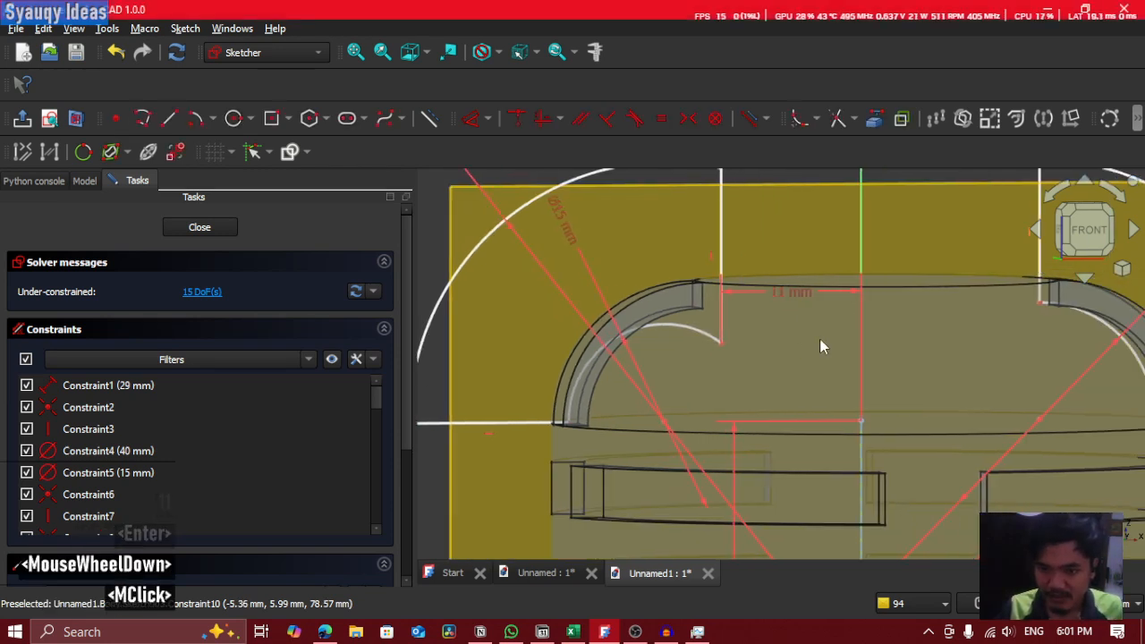
pyautogui.scroll(-1, 818, 340)
pyautogui.hotkey('ctrl', 'z')
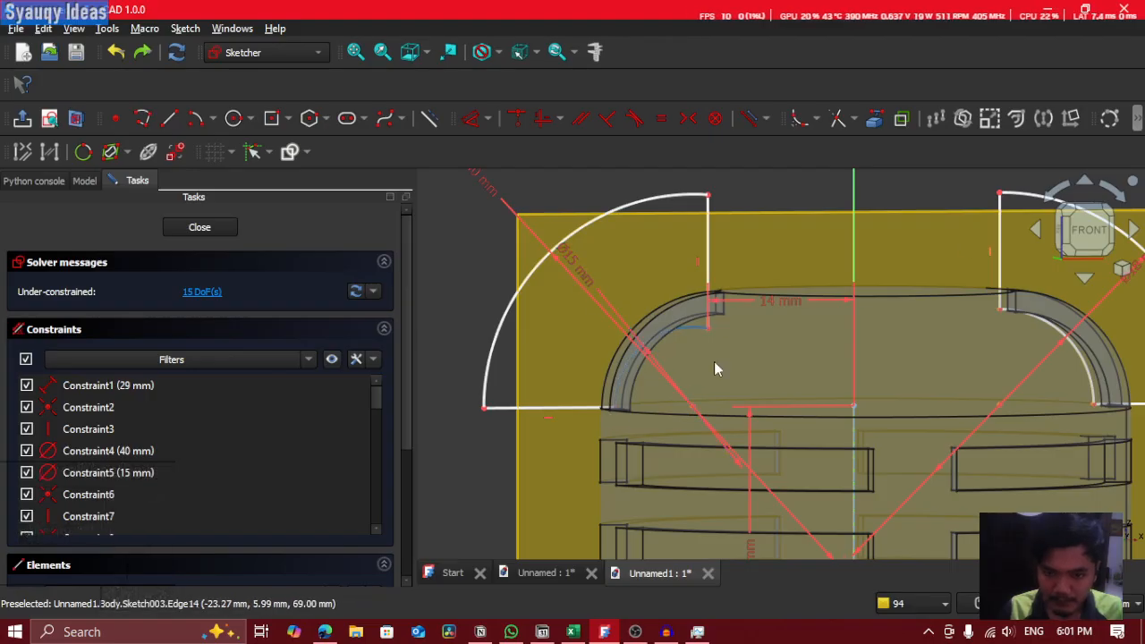
# Step: Compare the upper-left quarter ring with the existing groove in front view, and undo its last inner arc diameter change
pyautogui.click(1087, 241)
pyautogui.moveTo(866, 379); pyautogui.dragTo(786, 267, button='middle')
pyautogui.scroll(-4, 651, 362)
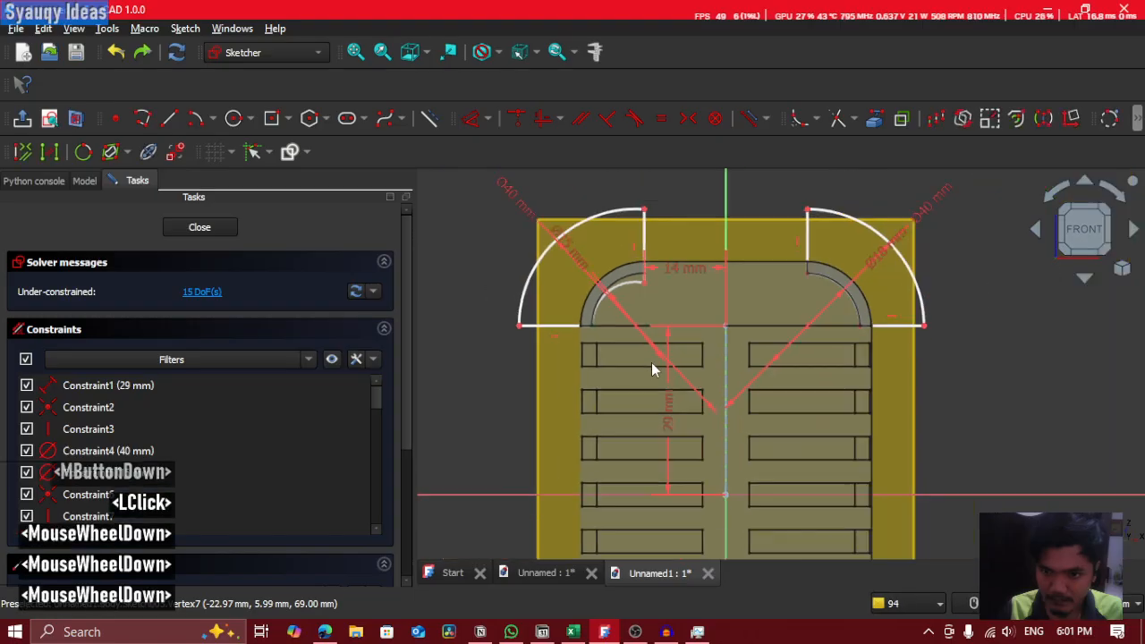
pyautogui.scroll(3, 612, 366)
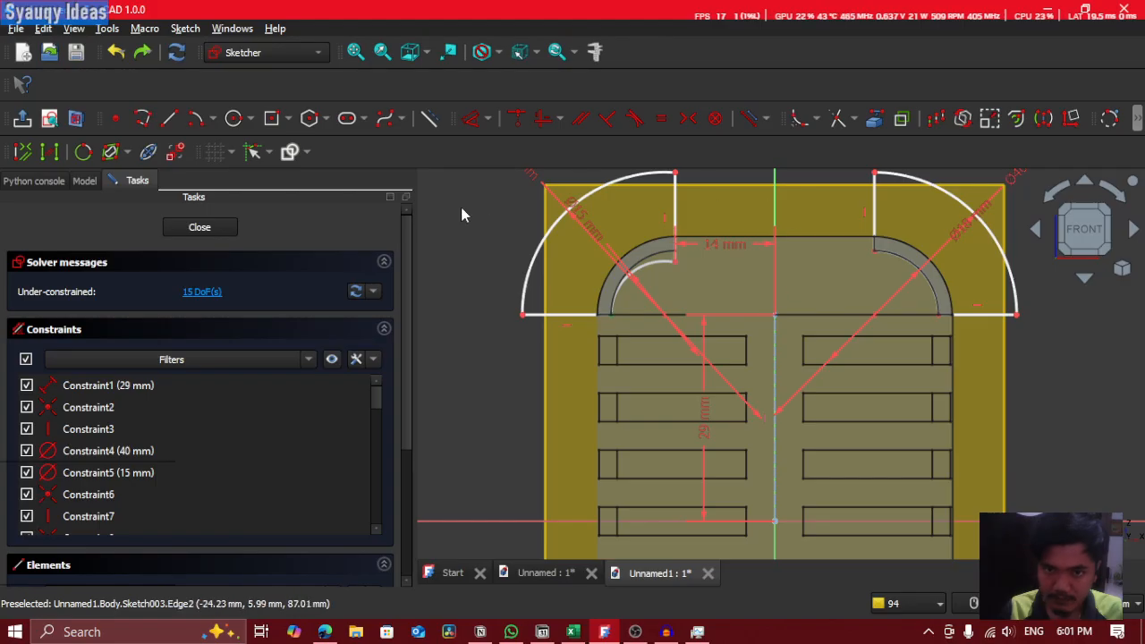
pyautogui.hotkey('ctrl', 'z')
pyautogui.moveTo(516, 294); pyautogui.dragTo(501, 314, button='middle')
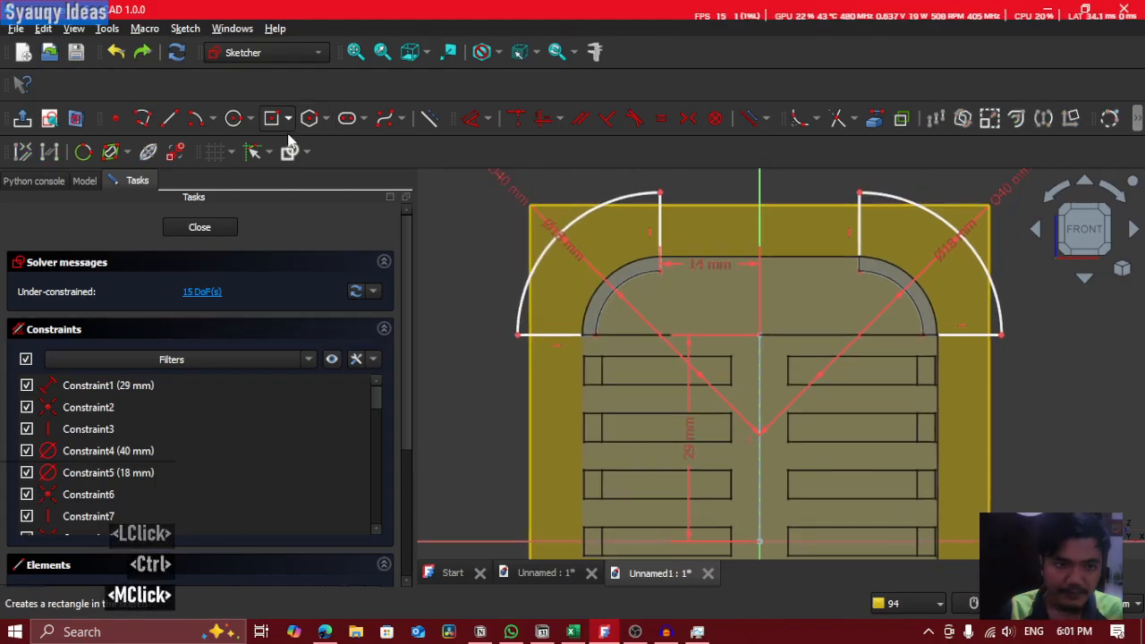
# Step: Constrain the horizontal distance between the upper-left inner arc's lower endpoint and the vertical axis to 21 mm
pyautogui.click(474, 118)
pyautogui.click(760, 362)
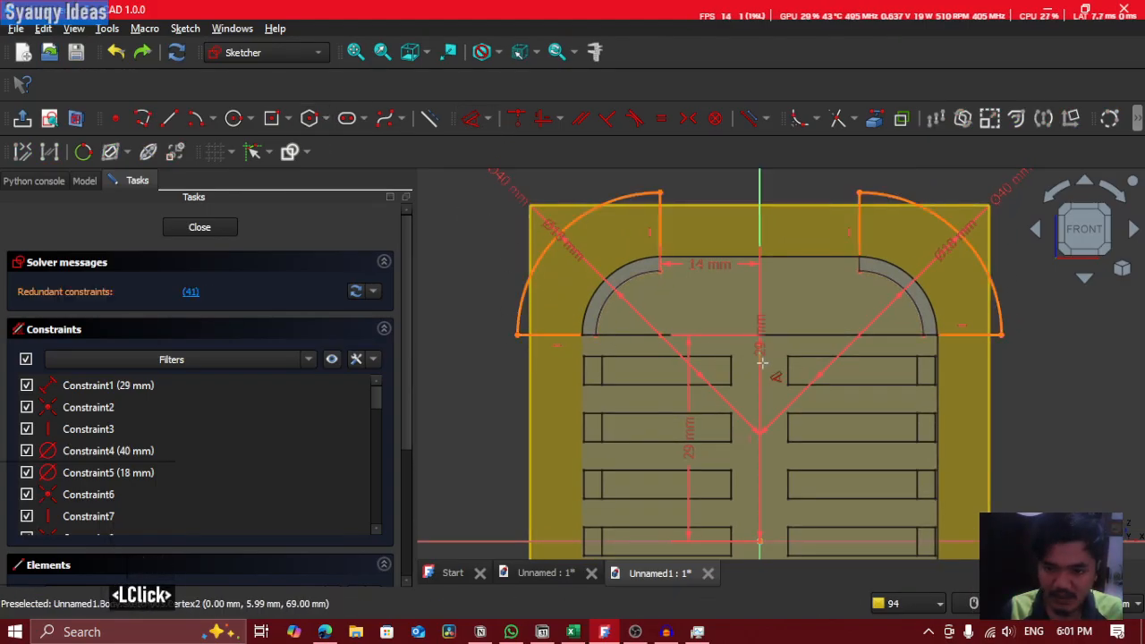
pyautogui.click(596, 336)
pyautogui.click(632, 414)
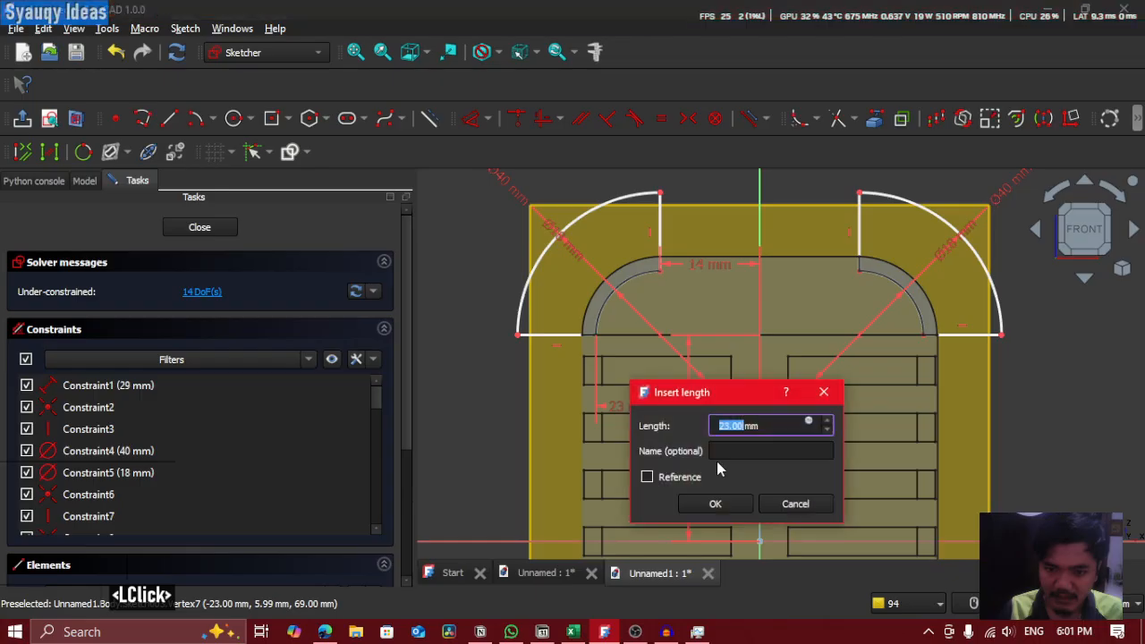
pyautogui.click(742, 506)
pyautogui.press('Escape')
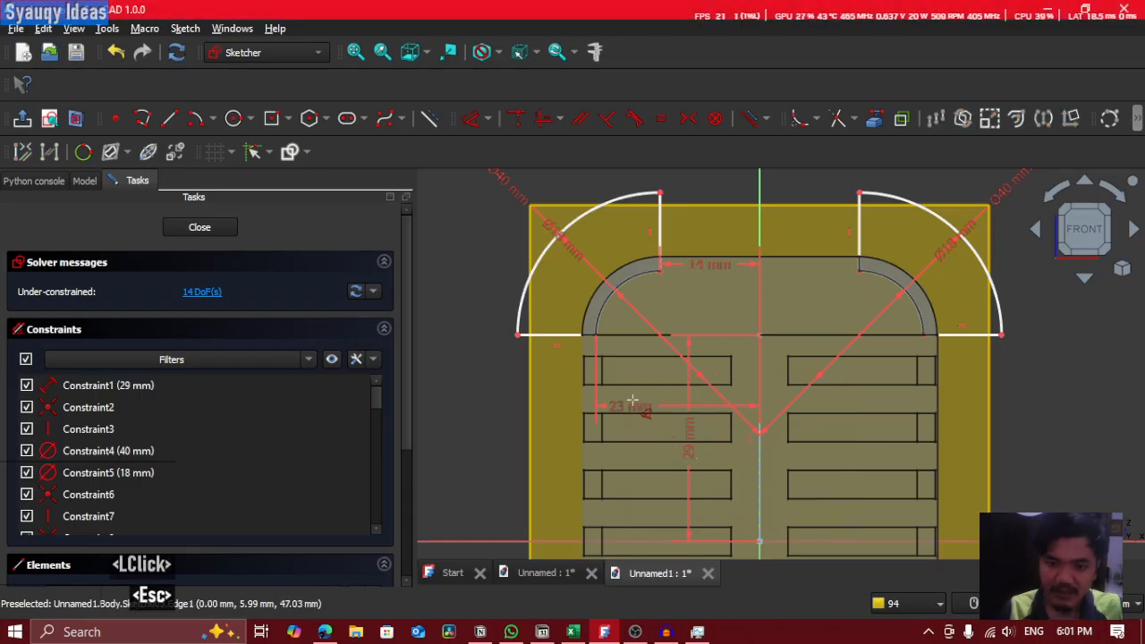
pyautogui.doubleClick(631, 410)
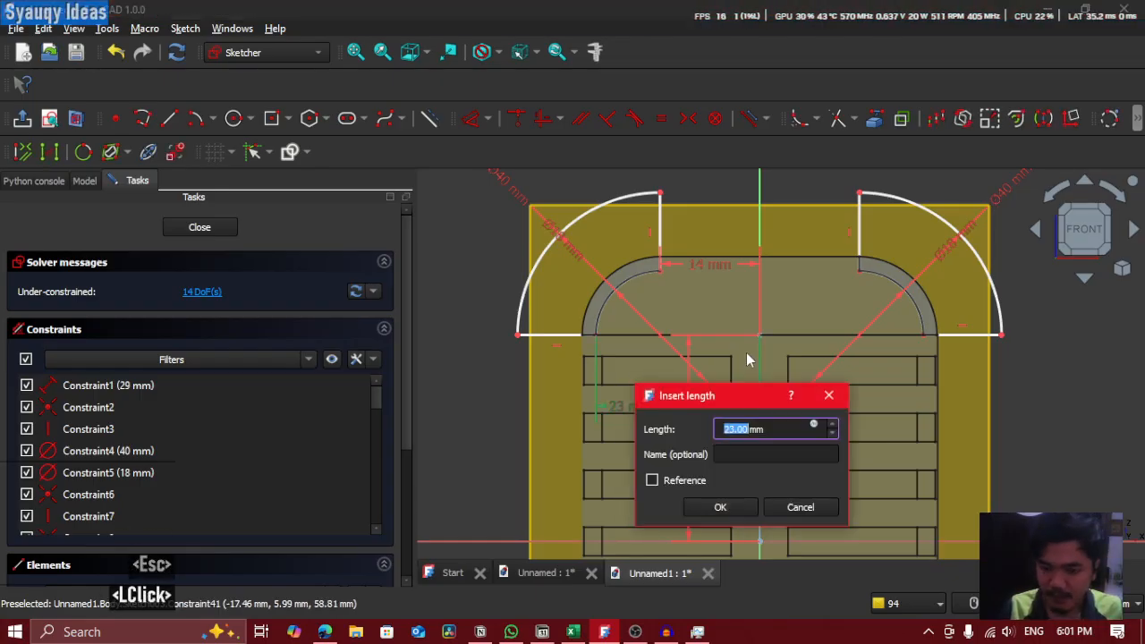
pyautogui.write('21')
pyautogui.press('Return')
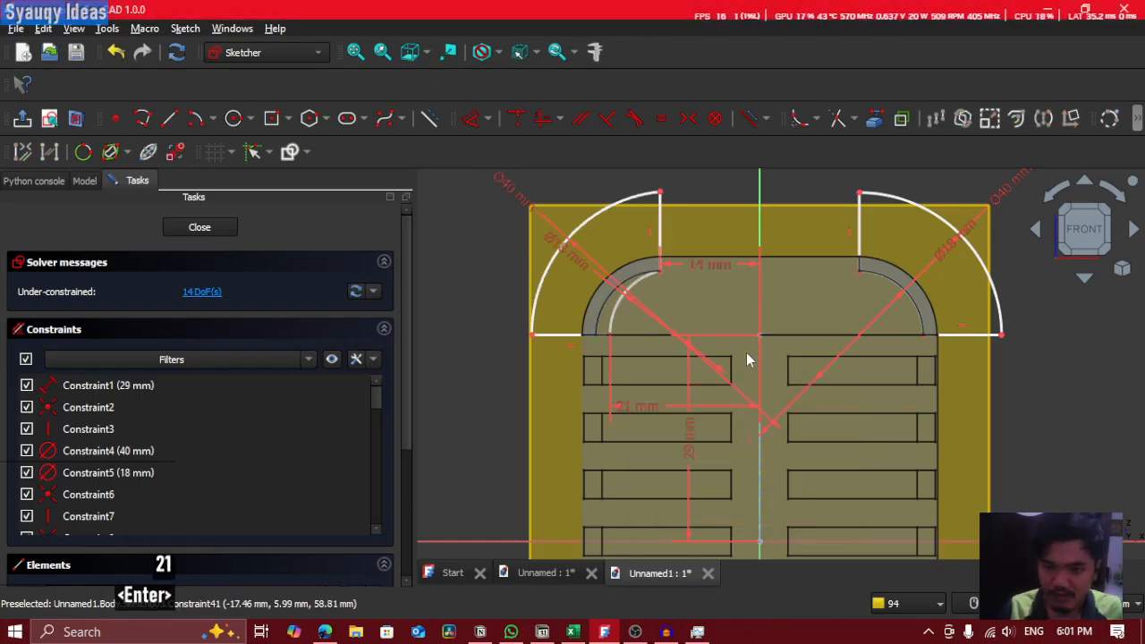
# Step: Set the horizontal distance from the upper-left quarter ring's vertical edge to the vertical axis to 12 mm, and check the fit
pyautogui.doubleClick(697, 270)
pyautogui.write('1')
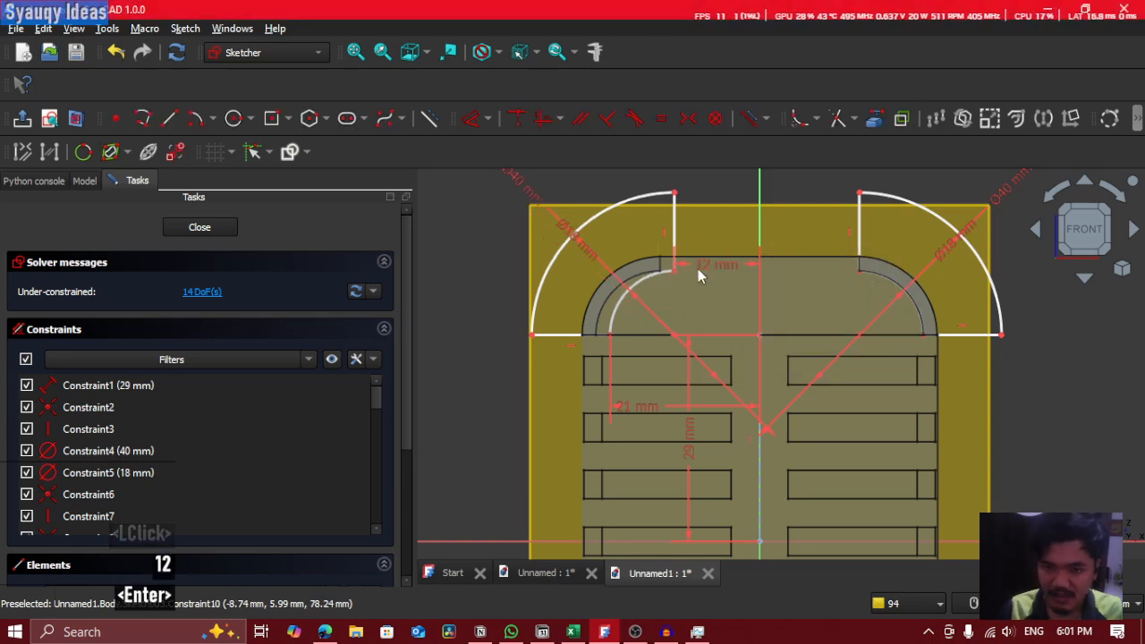
pyautogui.moveTo(721, 297)
pyautogui.keyDown('shift'); pyautogui.mouseDown(button='middle')
pyautogui.moveTo(701, 291)
pyautogui.moveTo(966, 316)
pyautogui.moveTo(948, 315)
pyautogui.mouseUp(button='middle'); pyautogui.keyUp('shift')
pyautogui.moveTo(644, 296)
pyautogui.keyDown('shift'); pyautogui.mouseDown(button='middle')
pyautogui.moveTo(693, 286)
pyautogui.moveTo(795, 324)
pyautogui.moveTo(594, 310)
pyautogui.mouseUp(button='middle'); pyautogui.keyUp('shift')
pyautogui.middleClick(672, 359)
pyautogui.scroll(-2, 673, 359)
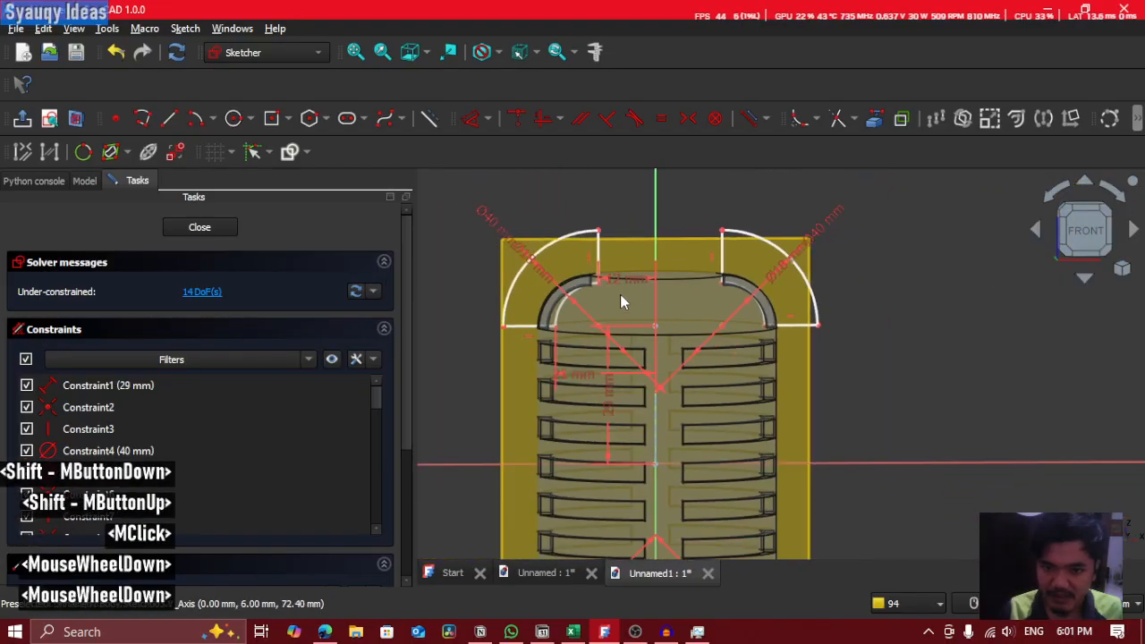
pyautogui.click(550, 308)
pyautogui.scroll(4, 550, 305)
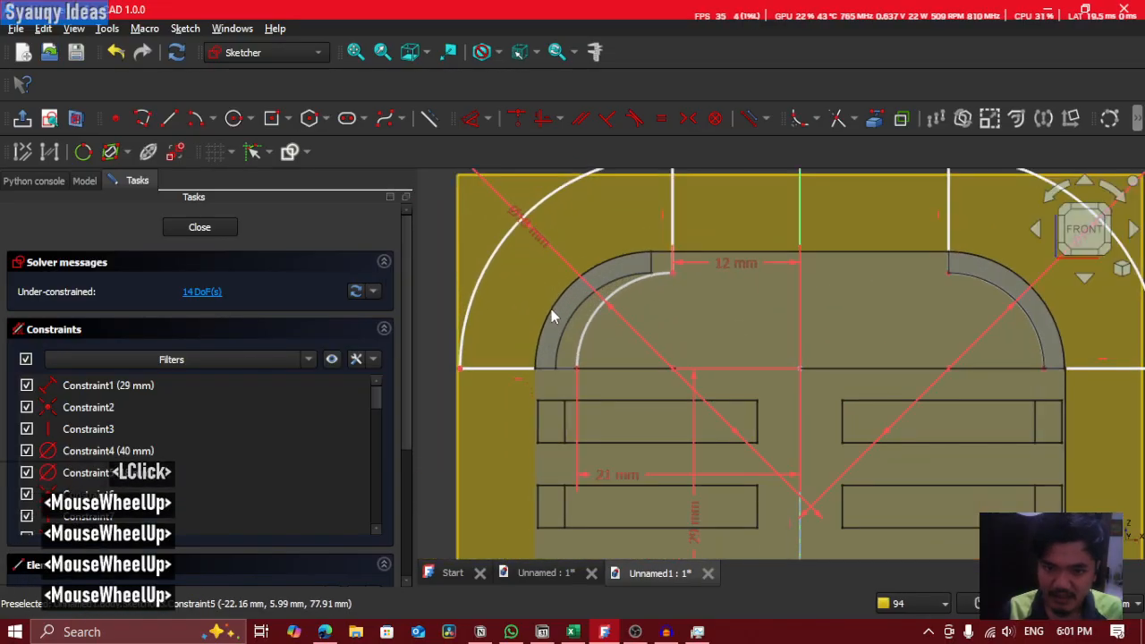
pyautogui.moveTo(551, 306)
pyautogui.keyDown('shift'); pyautogui.mouseDown(button='middle')
pyautogui.moveTo(770, 325)
pyautogui.moveTo(1005, 322)
pyautogui.moveTo(618, 319)
pyautogui.moveTo(749, 349)
pyautogui.mouseUp(button='middle'); pyautogui.keyUp('shift')
# Step: Delete the upper-right and both lower quarter rings, keeping only the adjusted upper-left one
pyautogui.scroll(-5, 749, 349)
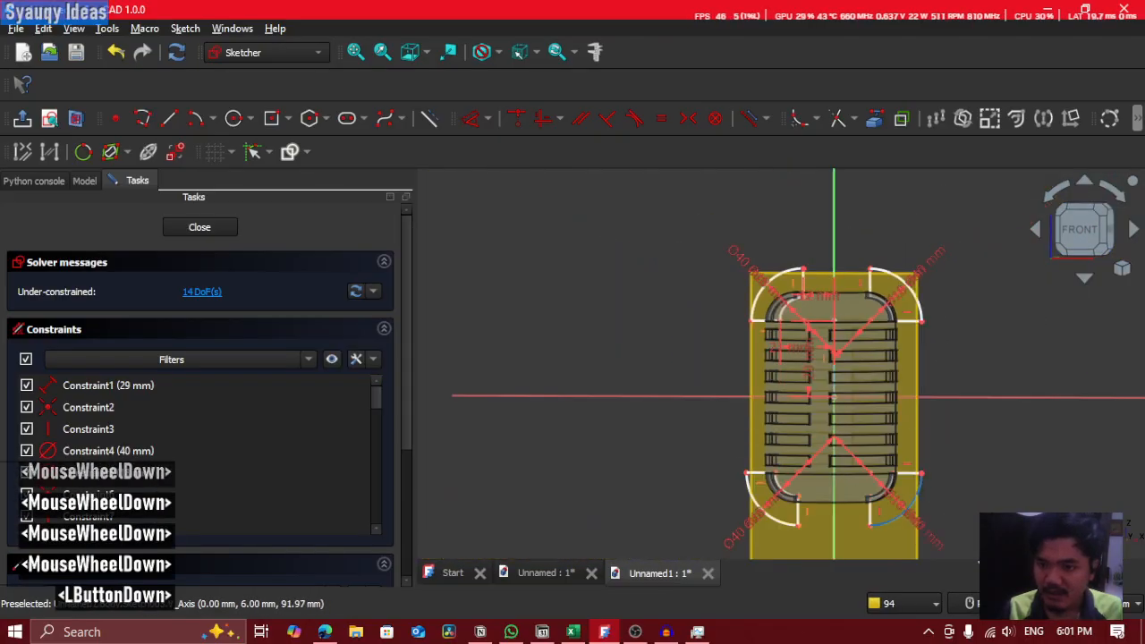
pyautogui.middleClick(850, 415)
pyautogui.moveTo(977, 170)
pyautogui.mouseDown()
pyautogui.moveTo(774, 518)
pyautogui.moveTo(600, 366)
pyautogui.mouseUp()
pyautogui.press('Delete')
pyautogui.press('Delete')
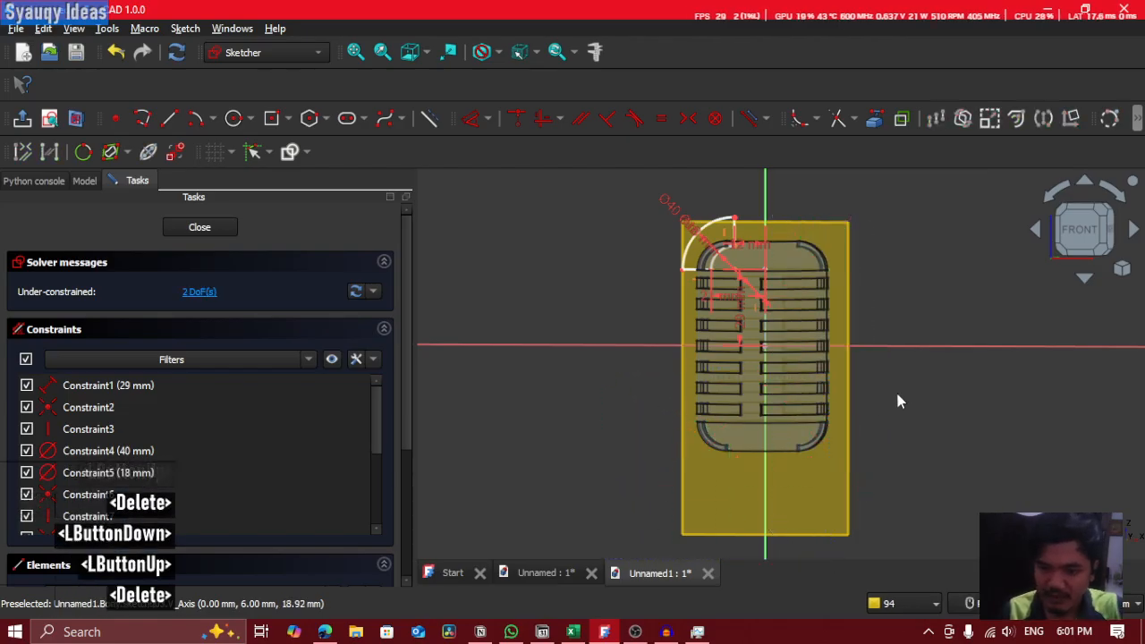
# Step: Mirror the upper-left quarter ring about the sketch's vertical axis with the Symmetry tool
pyautogui.middleClick(898, 389)
pyautogui.scroll(2, 636, 288)
pyautogui.middleClick(662, 299)
pyautogui.moveTo(519, 209); pyautogui.dragTo(829, 449)
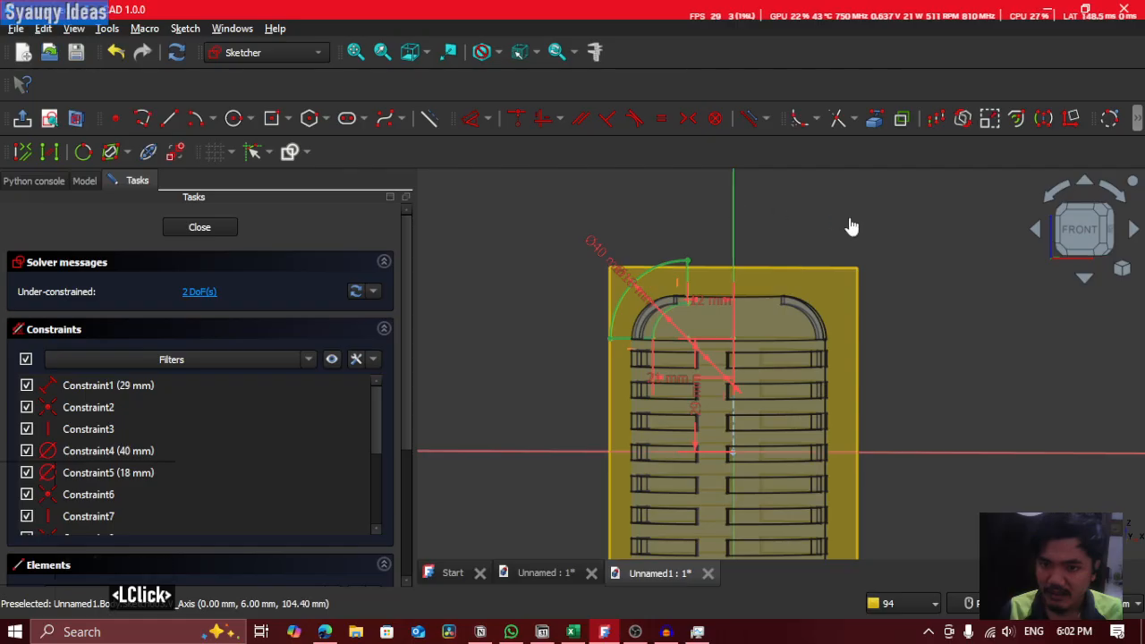
pyautogui.click(707, 452)
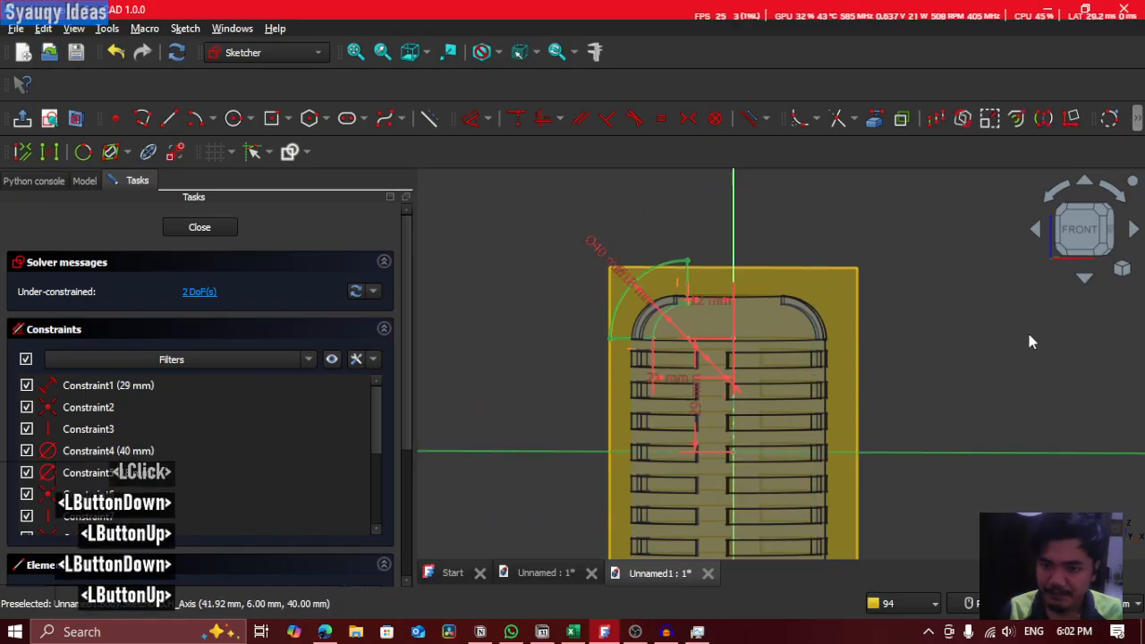
pyautogui.click(1045, 120)
pyautogui.click(735, 205)
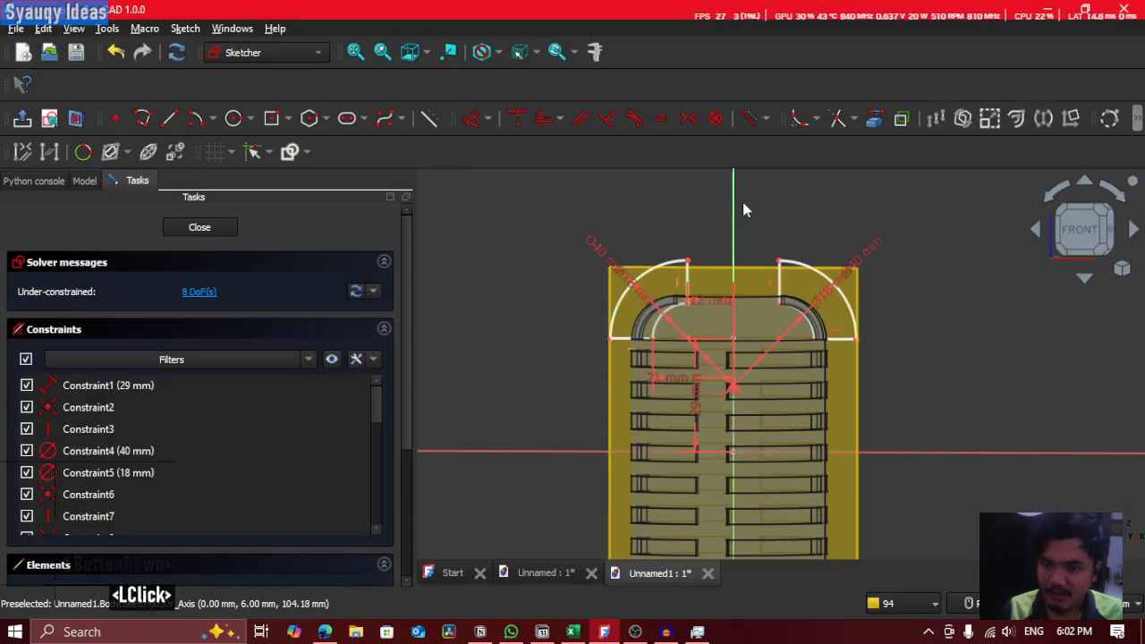
# Step: Mirror both upper quarter rings about the sketch's horizontal axis to add the lower pair
pyautogui.moveTo(962, 233)
pyautogui.mouseDown()
pyautogui.moveTo(524, 455)
pyautogui.moveTo(493, 511)
pyautogui.mouseUp()
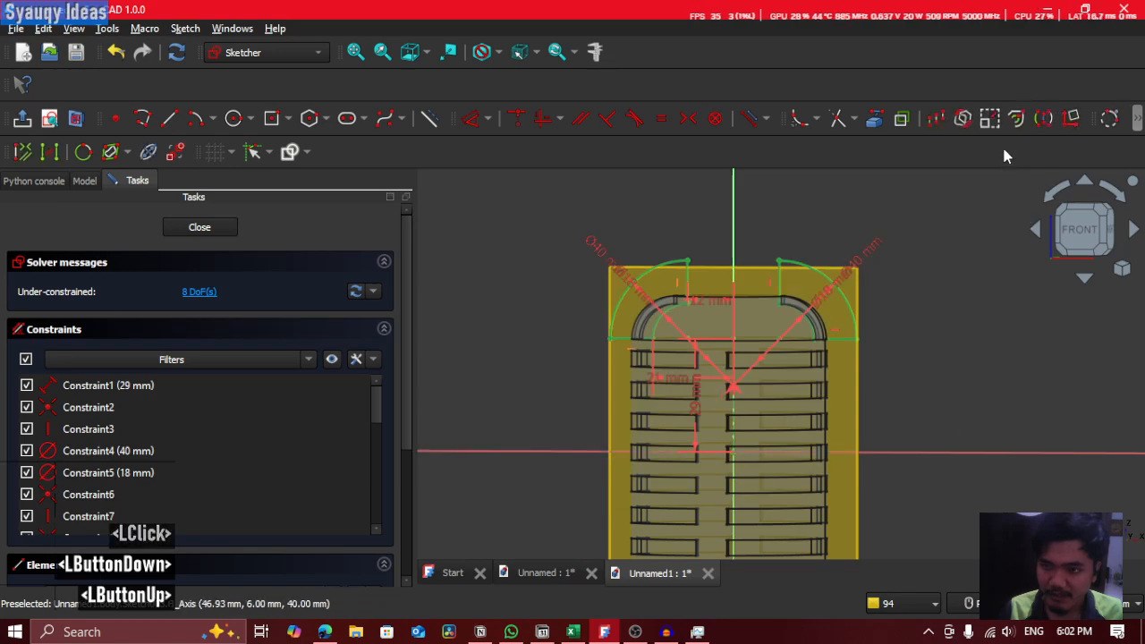
pyautogui.click(1047, 119)
pyautogui.click(942, 457)
pyautogui.moveTo(923, 452); pyautogui.dragTo(928, 240, button='middle')
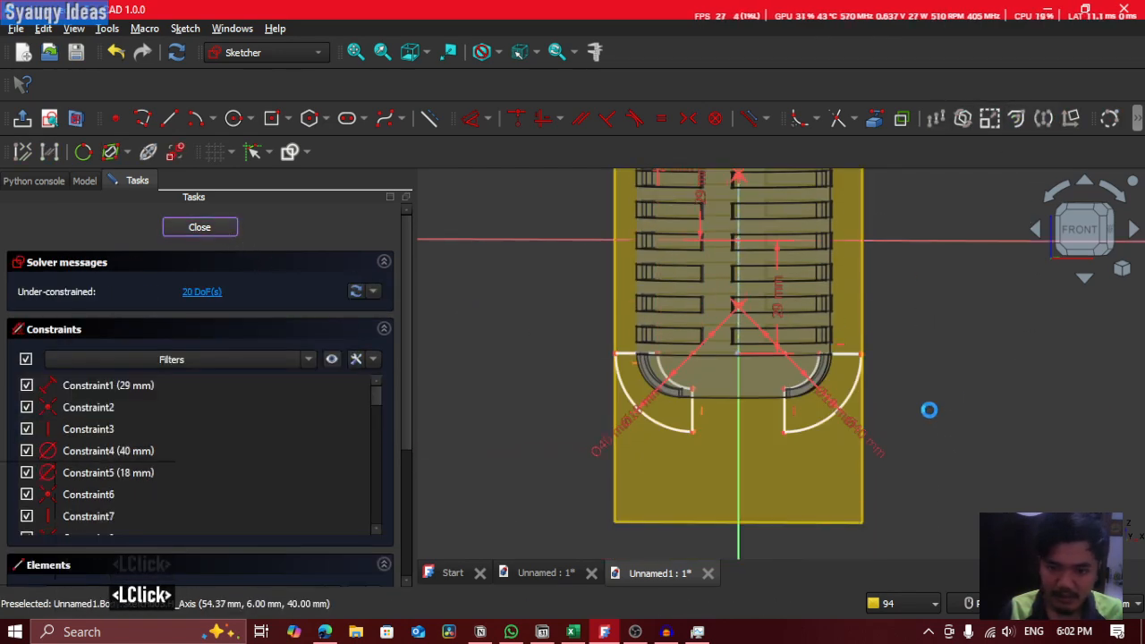
# Step: Close the sketch and cut its quarter-ring profiles into the body as a 4 mm deep pocket
pyautogui.press('Escape')
pyautogui.moveTo(585, 307)
pyautogui.keyDown('shift'); pyautogui.mouseDown(button='middle')
pyautogui.moveTo(690, 299)
pyautogui.moveTo(660, 299)
pyautogui.moveTo(751, 313)
pyautogui.mouseUp(button='middle'); pyautogui.keyUp('shift')
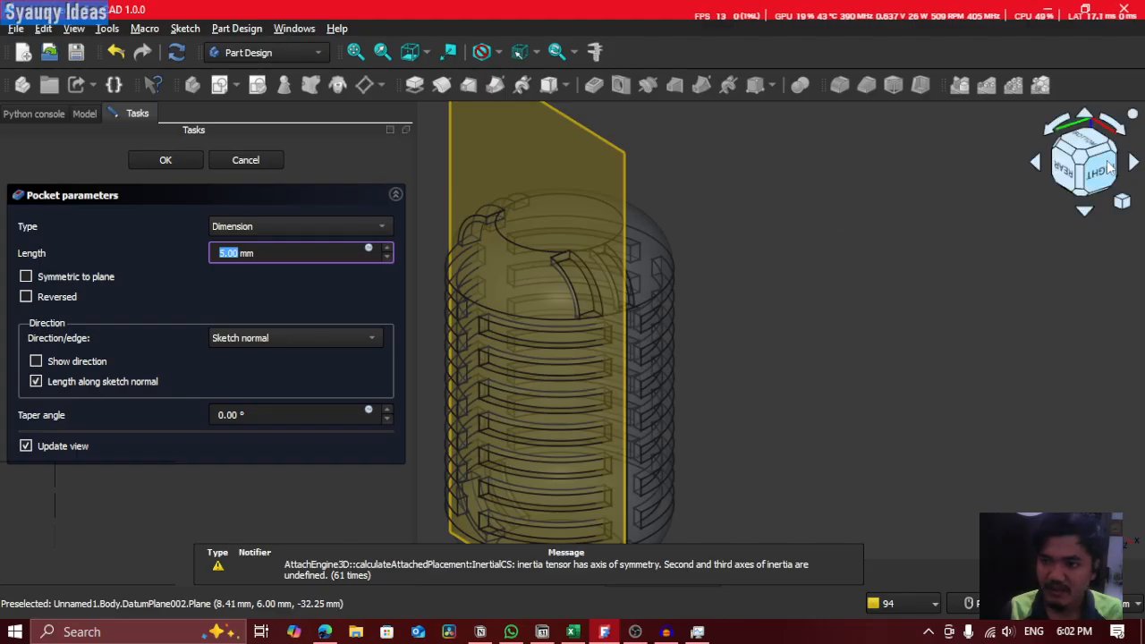
pyautogui.click(1109, 167)
pyautogui.scroll(4, 788, 501)
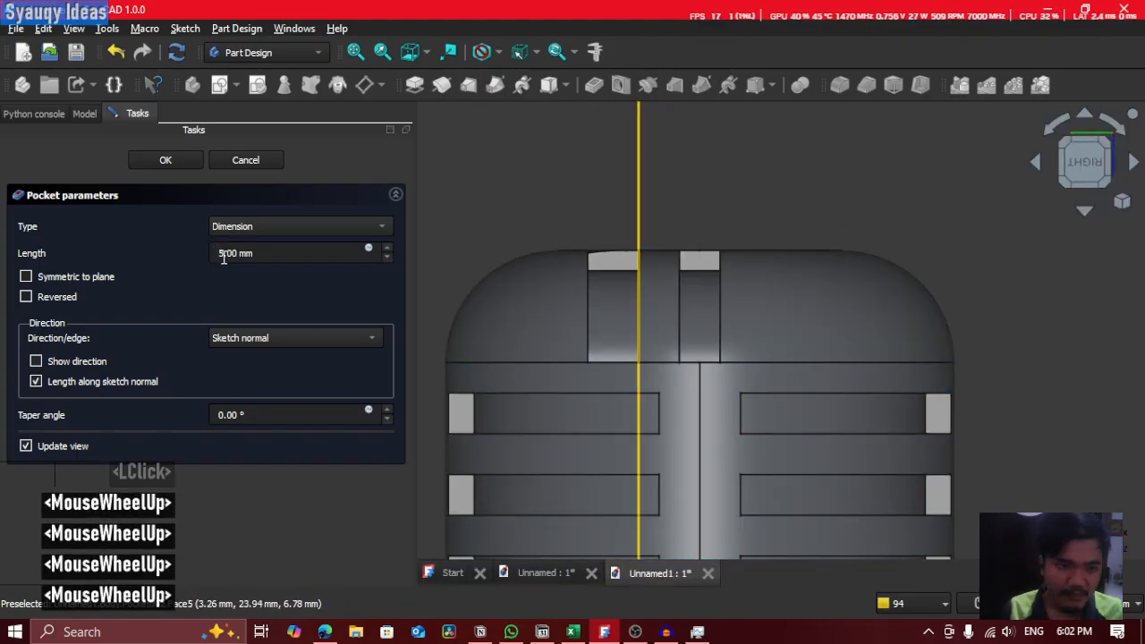
pyautogui.scroll(-1, 250, 260)
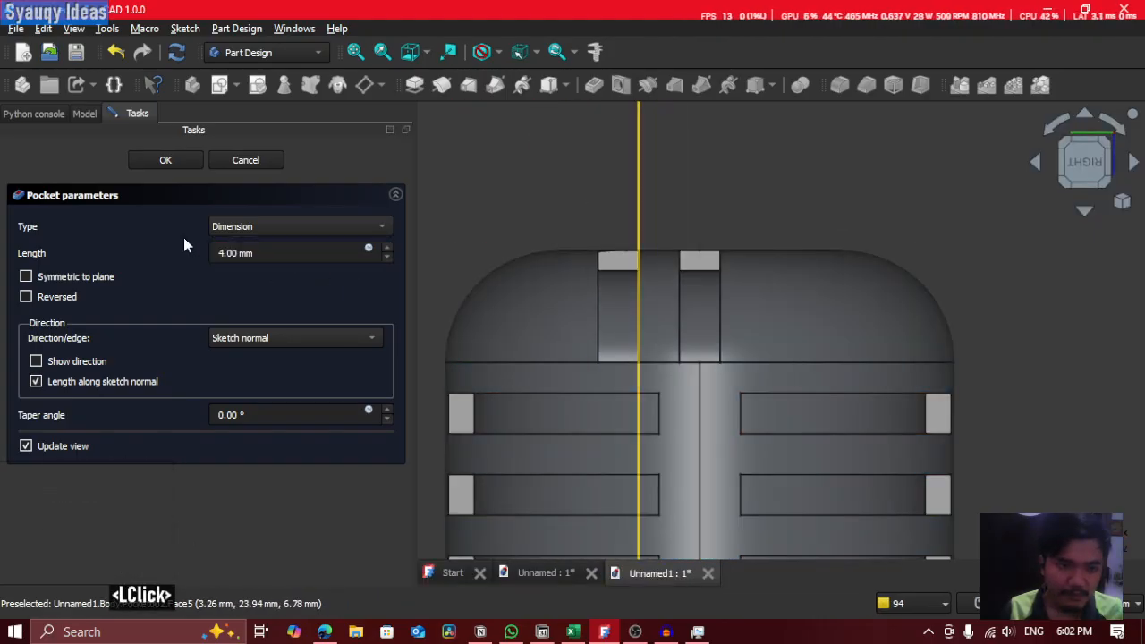
pyautogui.keyDown('shift'); pyautogui.moveTo(651, 351); pyautogui.dragTo(702, 257, button='middle'); pyautogui.keyUp('shift')
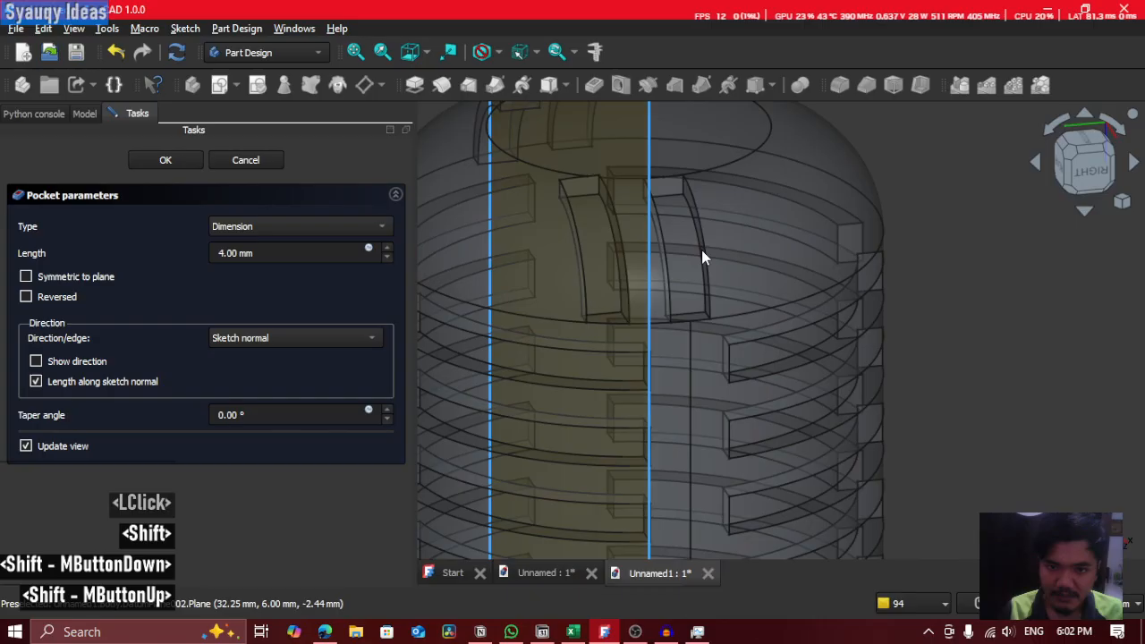
pyautogui.click(199, 161)
# Step: Examine the new grooves beside the earlier ones on the body's rounded upper end from several angles
pyautogui.middleClick(730, 309)
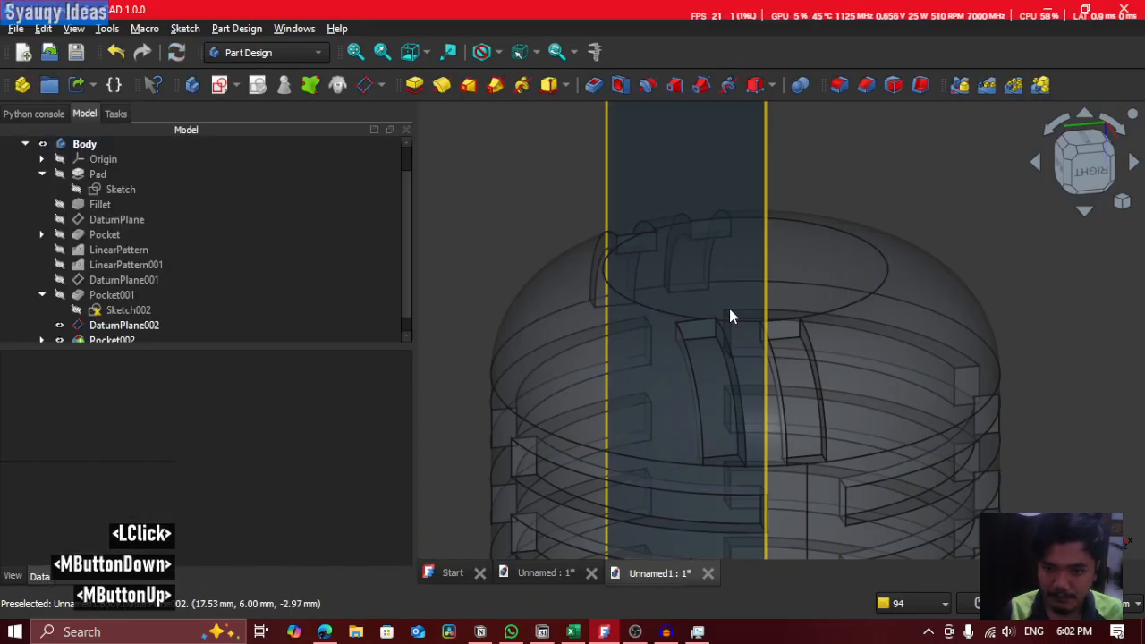
pyautogui.scroll(-5, 817, 418)
pyautogui.moveTo(817, 418); pyautogui.dragTo(700, 189, button='middle')
pyautogui.scroll(3, 700, 190)
pyautogui.scroll(1, 700, 189)
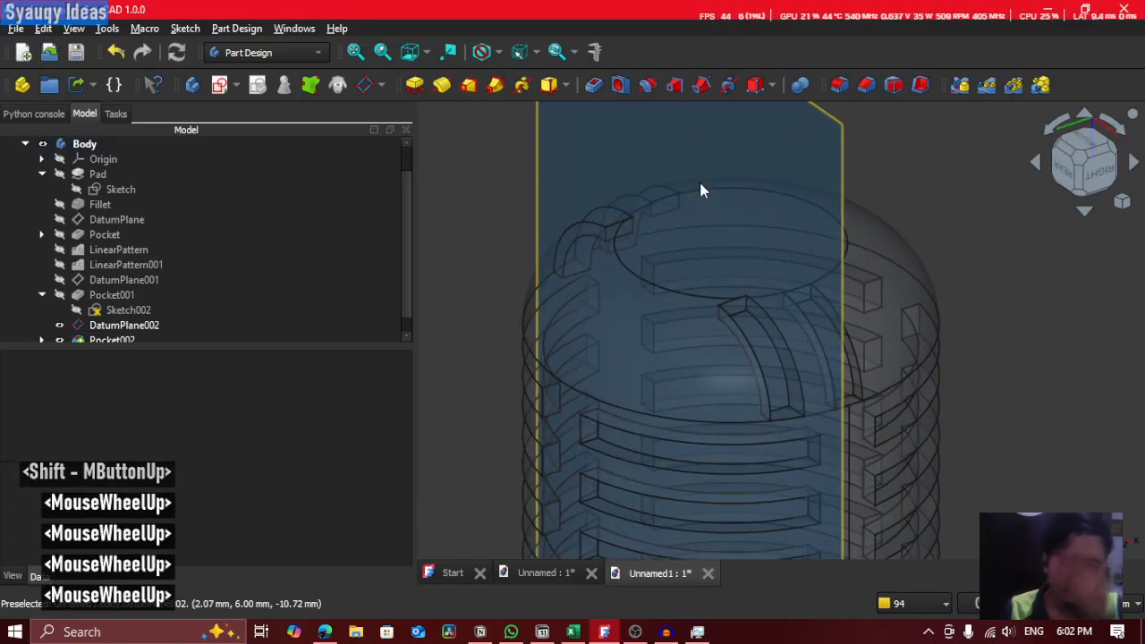
pyautogui.doubleClick(938, 307)
pyautogui.click(938, 307)
pyautogui.middleClick(933, 277)
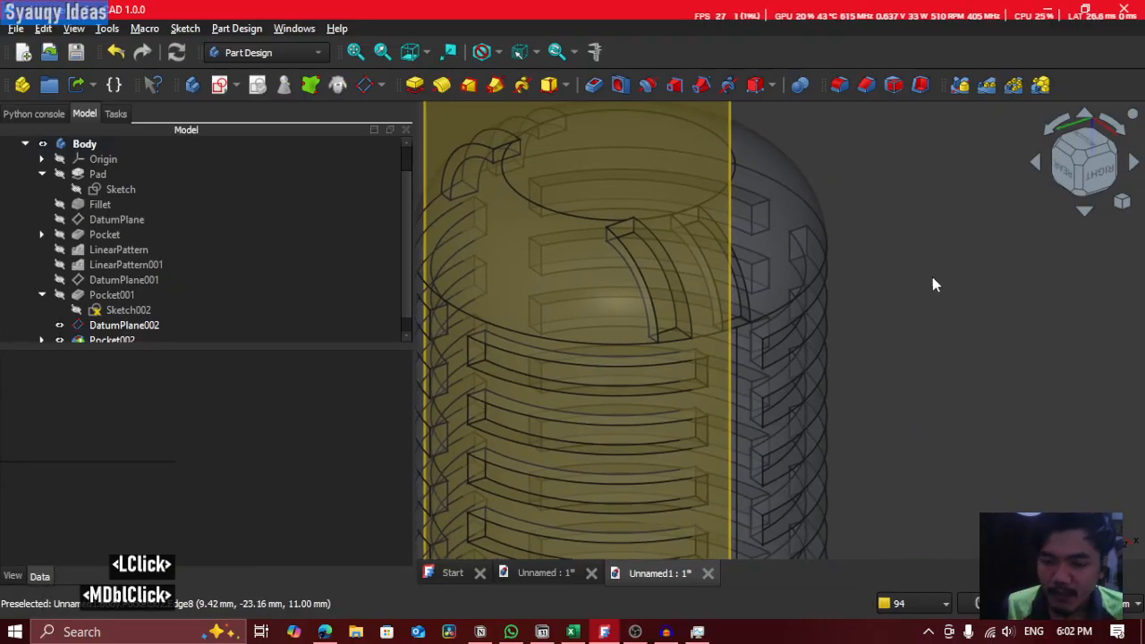
pyautogui.scroll(-1, 785, 257)
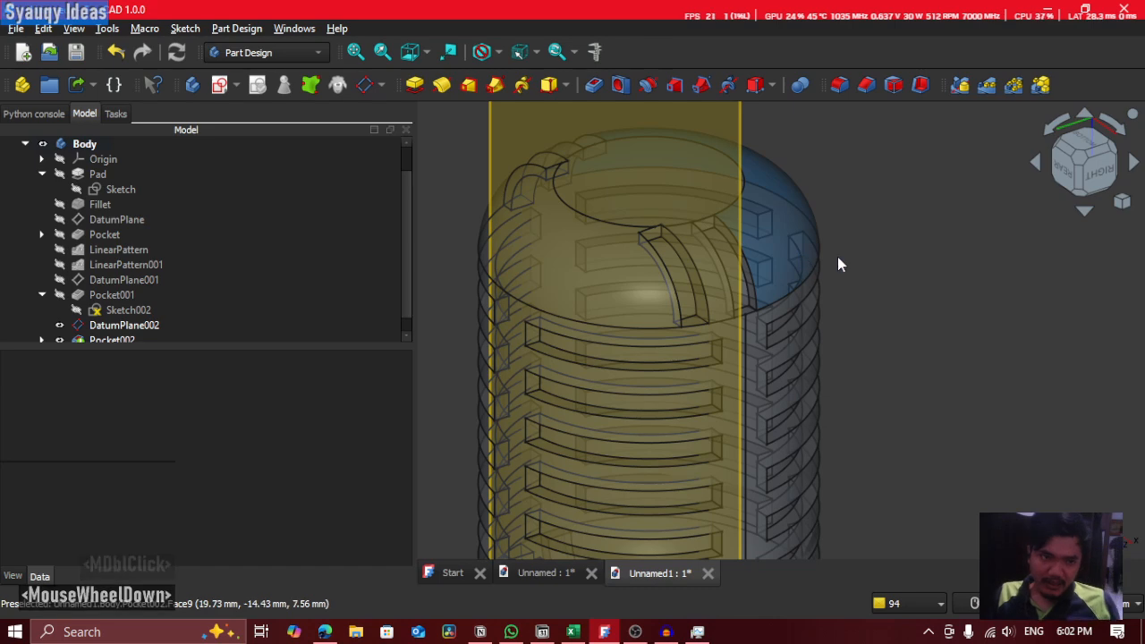
pyautogui.keyDown('shift'); pyautogui.moveTo(813, 209); pyautogui.dragTo(782, 274, button='middle'); pyautogui.keyUp('shift')
# Step: Select DatumPlane002 and hide it
pyautogui.click(740, 161)
pyautogui.moveTo(875, 200); pyautogui.dragTo(851, 219, button='middle')
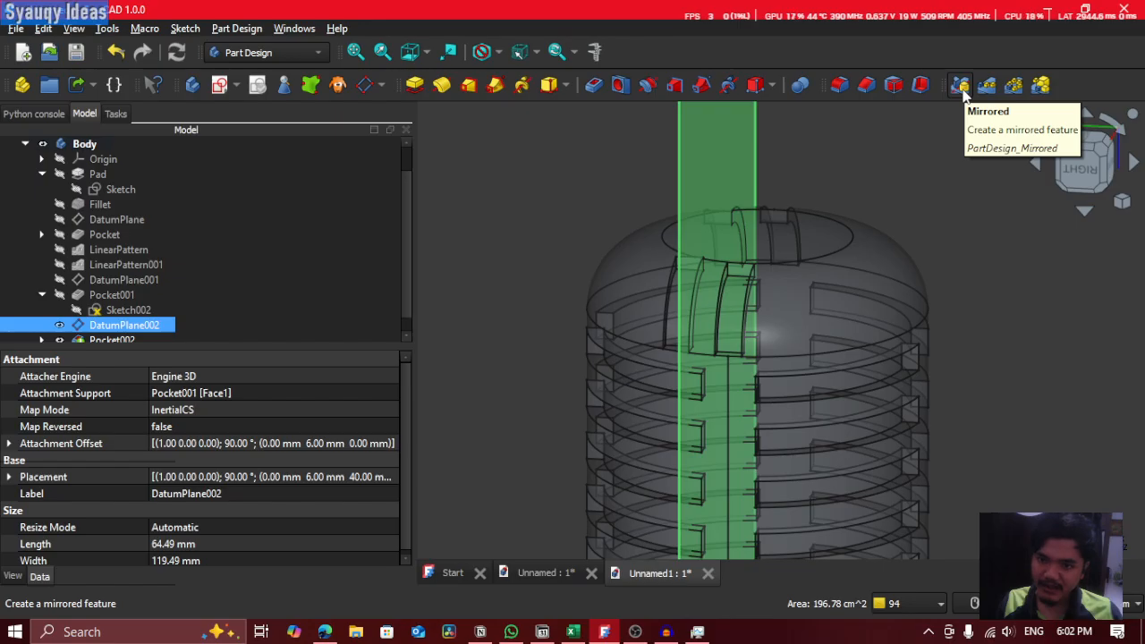
pyautogui.keyDown('shift'); pyautogui.moveTo(930, 144); pyautogui.dragTo(611, 255, button='middle'); pyautogui.keyUp('shift')
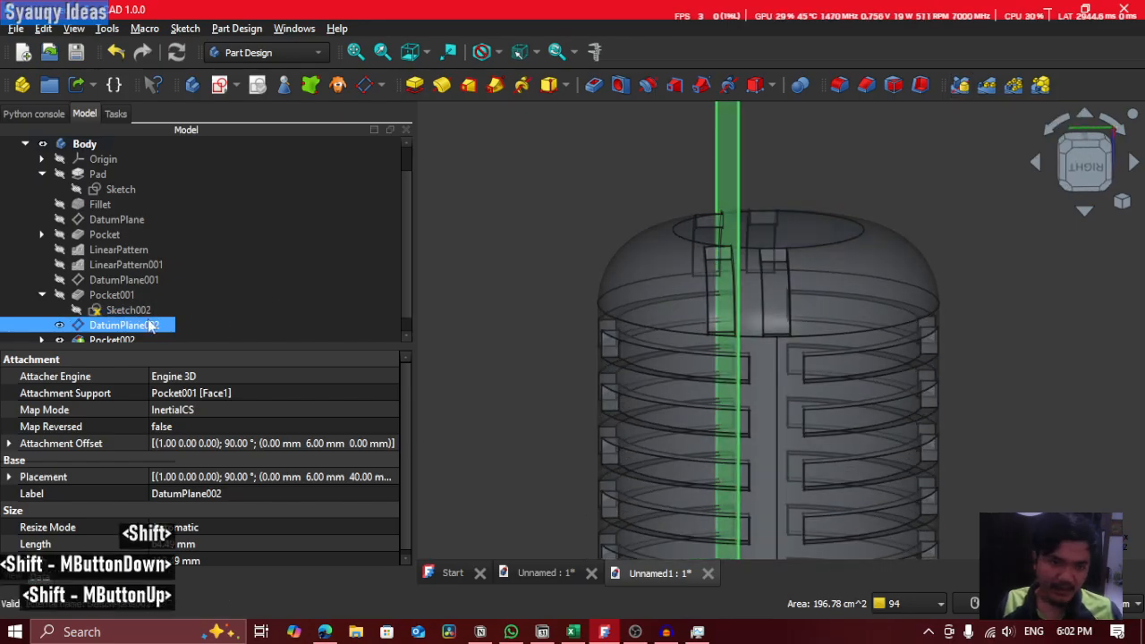
pyautogui.click(238, 302)
pyautogui.scroll(-1, 185, 320)
pyautogui.click(256, 313)
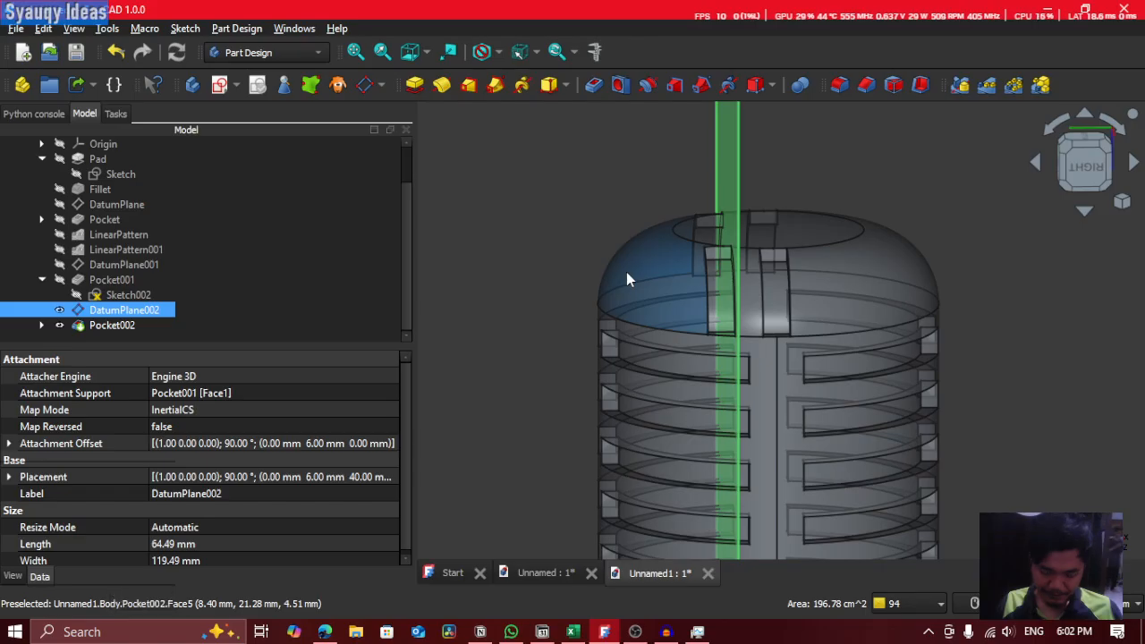
pyautogui.press('space')
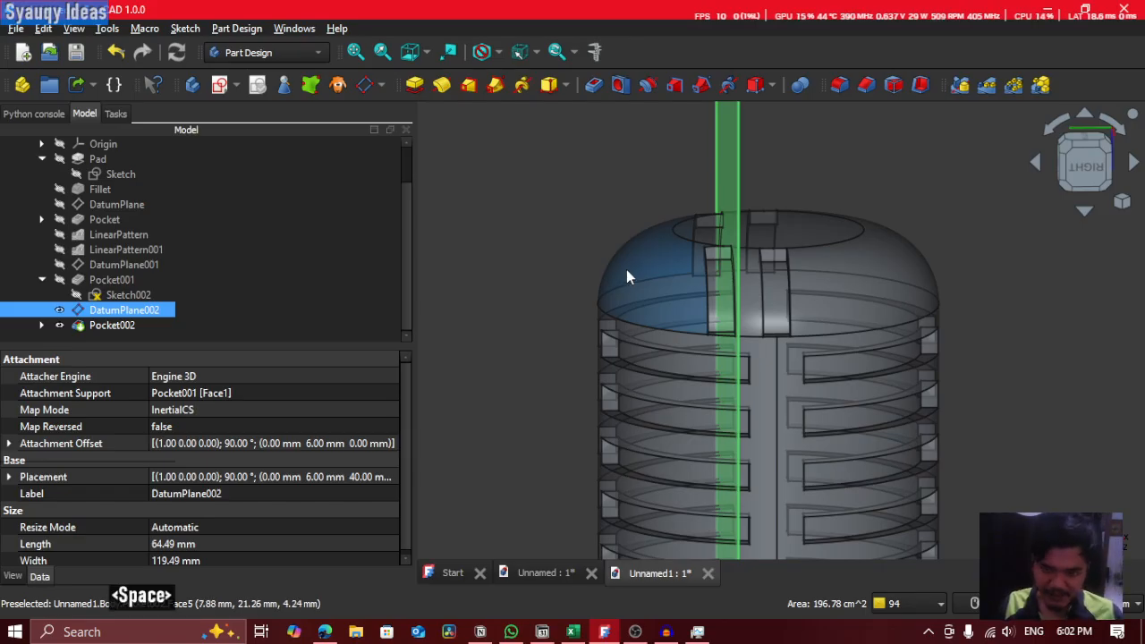
# Step: Show Sketch002 briefly and hide it again, and make DatumPlane001 visible
pyautogui.click(164, 295)
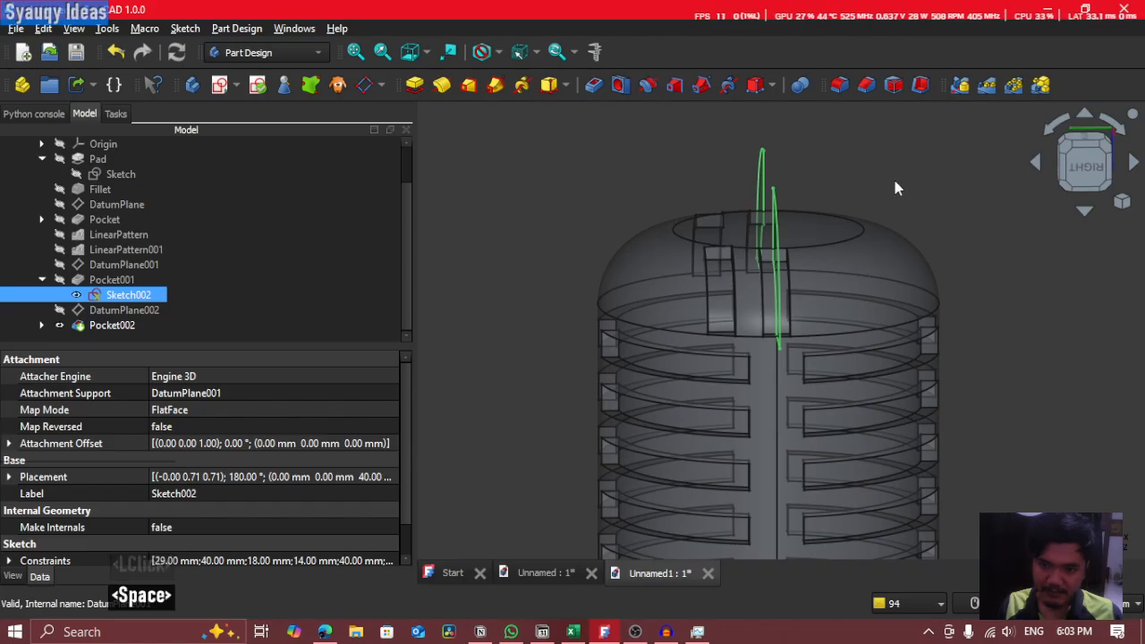
pyautogui.press('space')
pyautogui.click(134, 265)
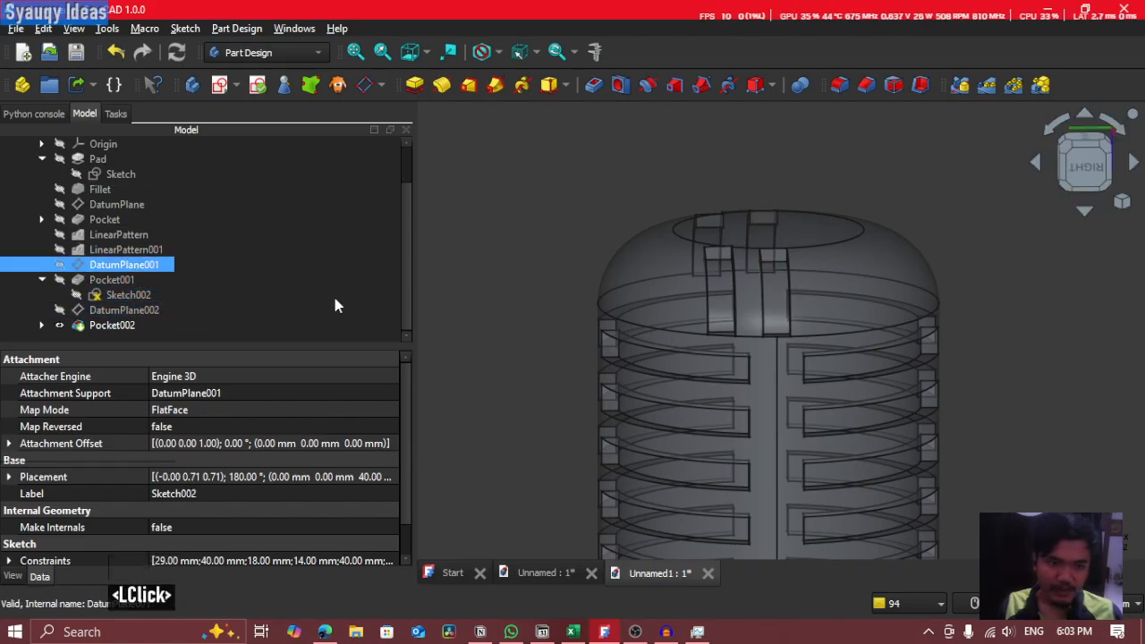
pyautogui.press('space')
# Step: Start a mirror of Pocket002 that transforms its tool shapes instead of the whole body
pyautogui.keyDown('shift'); pyautogui.moveTo(1001, 284); pyautogui.dragTo(715, 259, button='middle'); pyautogui.keyUp('shift')
pyautogui.scroll(2, 912, 280)
pyautogui.click(98, 325)
pyautogui.click(575, 205)
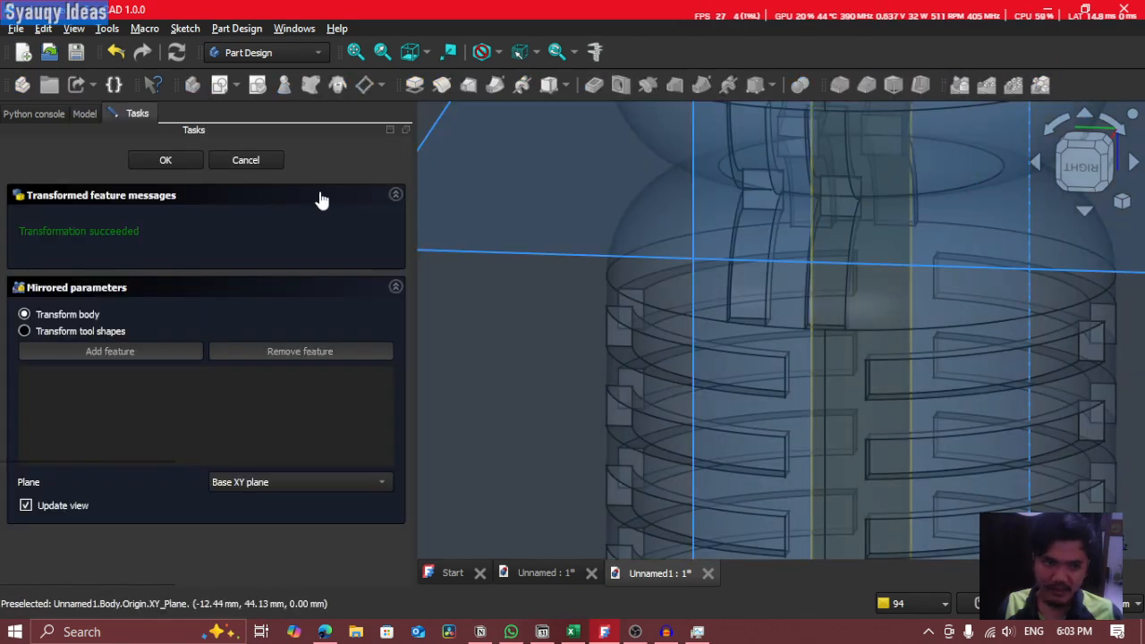
pyautogui.keyDown('shift'); pyautogui.moveTo(596, 199); pyautogui.dragTo(711, 195, button='middle'); pyautogui.keyUp('shift')
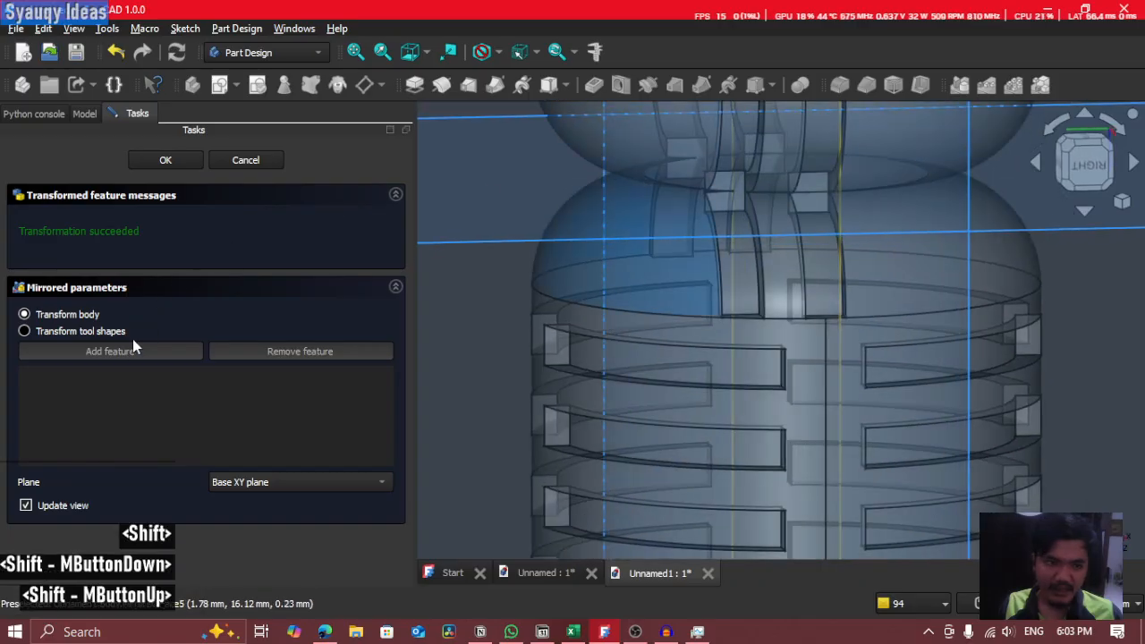
pyautogui.click(82, 333)
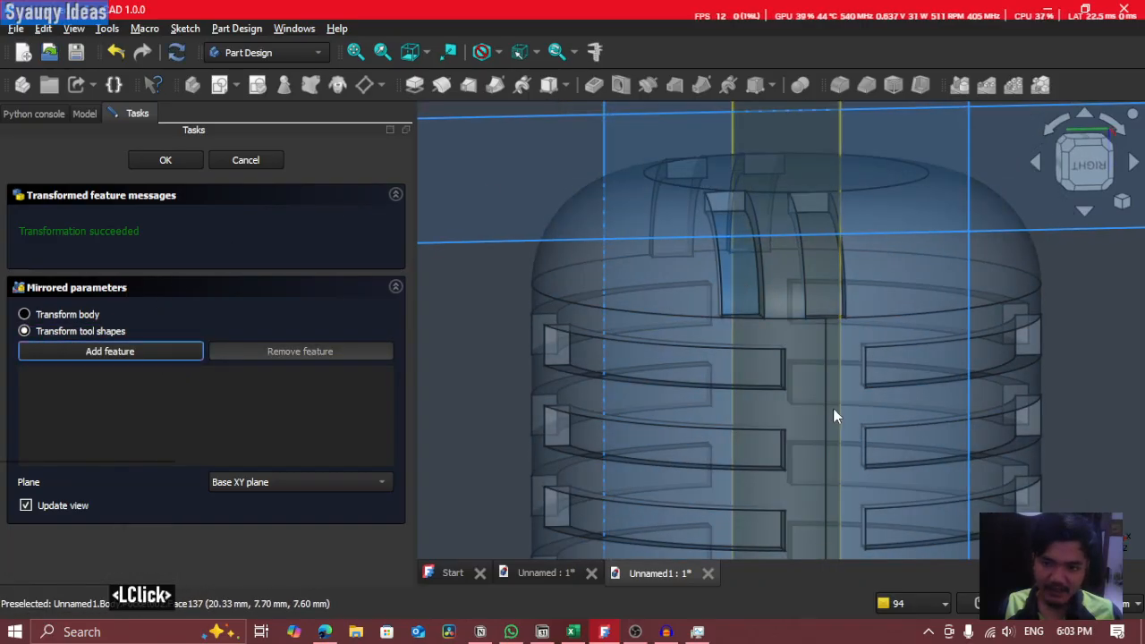
pyautogui.click(831, 411)
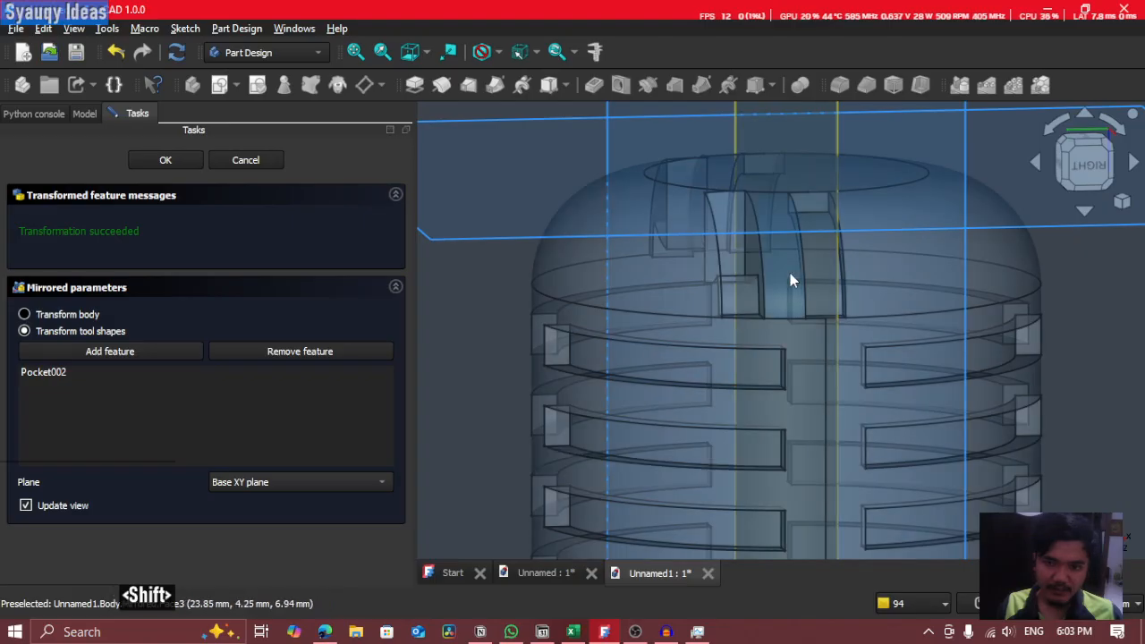
pyautogui.keyDown('shift'); pyautogui.moveTo(790, 273); pyautogui.dragTo(293, 355, button='middle'); pyautogui.keyUp('shift')
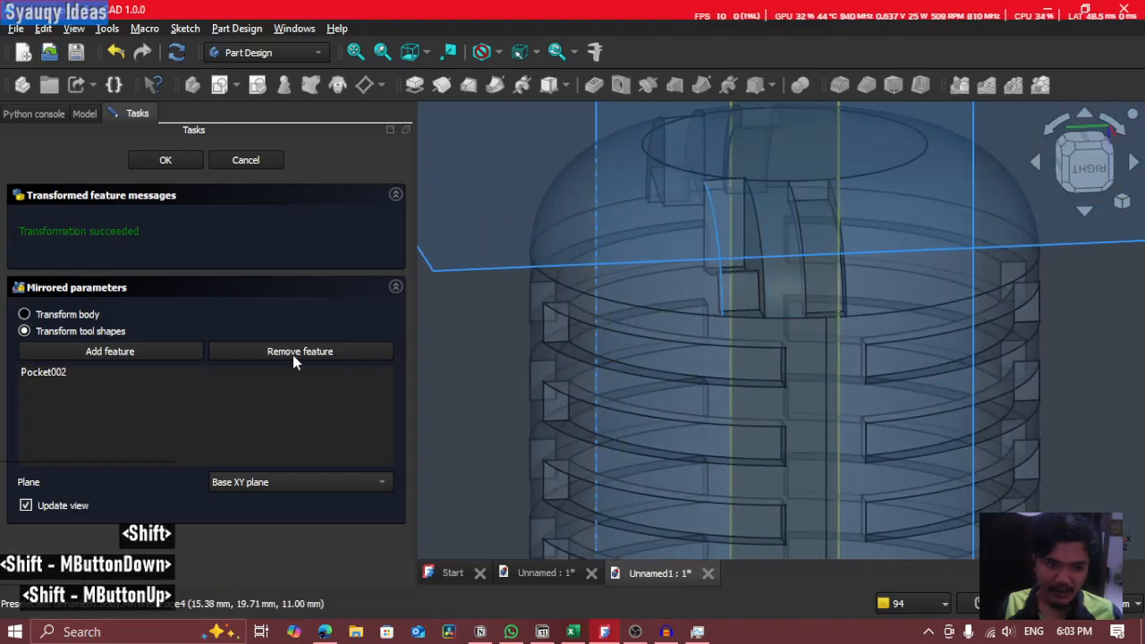
# Step: Set the mirror plane to the base XZ plane and finish the mirrored pocket
pyautogui.click(226, 483)
pyautogui.click(264, 482)
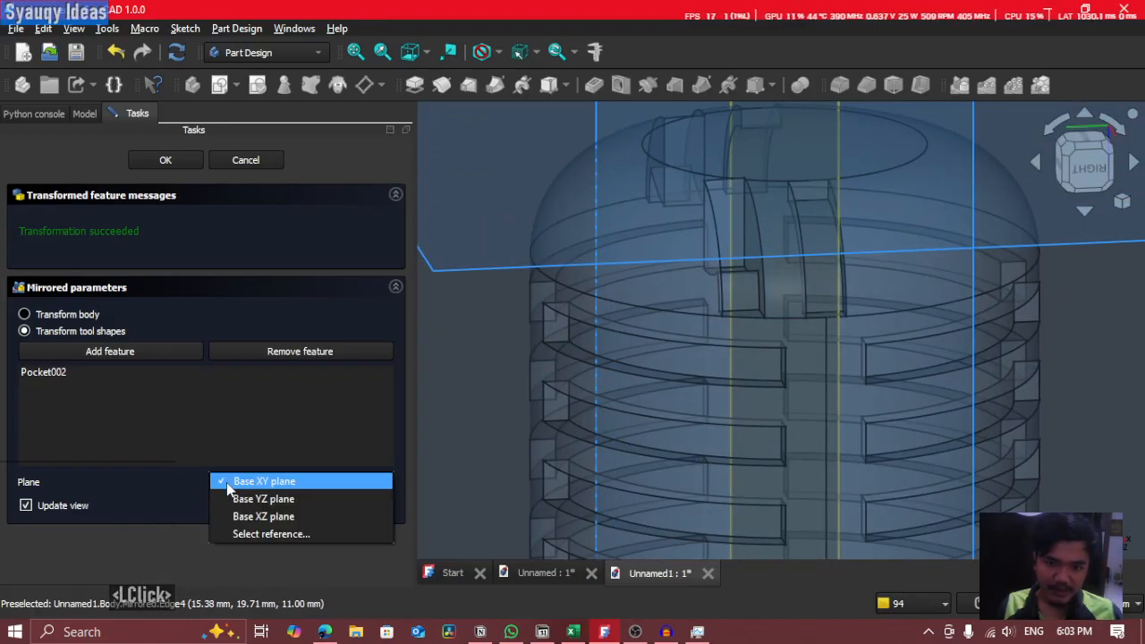
pyautogui.scroll(-5, 863, 292)
pyautogui.moveTo(939, 185); pyautogui.dragTo(901, 223, button='middle')
pyautogui.scroll(1, 745, 235)
pyautogui.scroll(4, 735, 261)
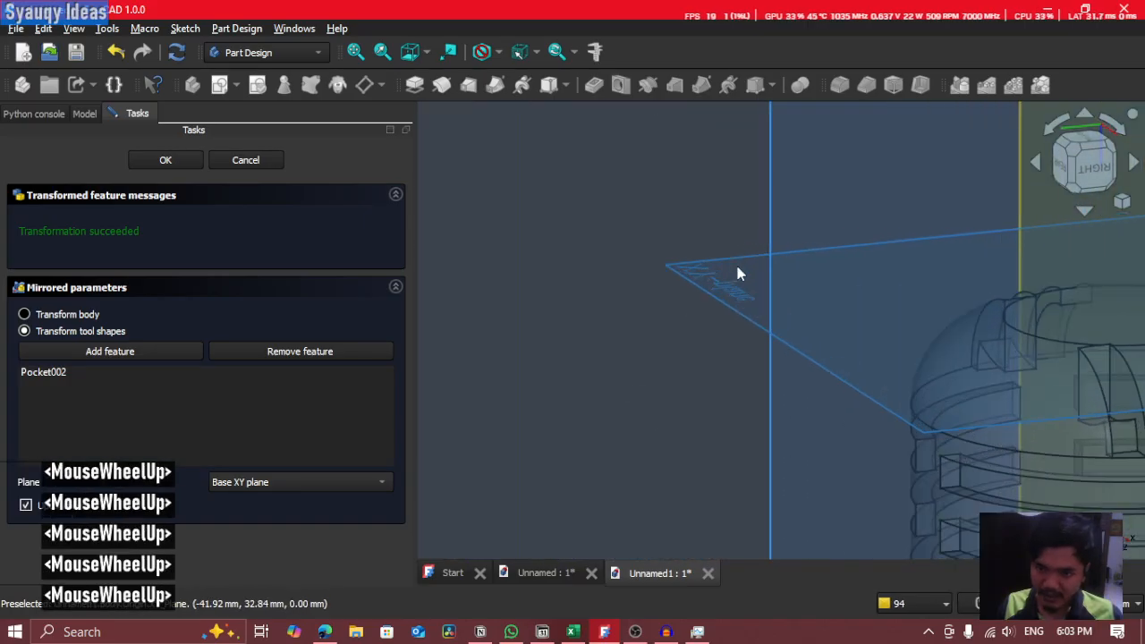
pyautogui.scroll(-5, 736, 262)
pyautogui.moveTo(781, 375); pyautogui.dragTo(772, 241, button='middle')
pyautogui.click(297, 487)
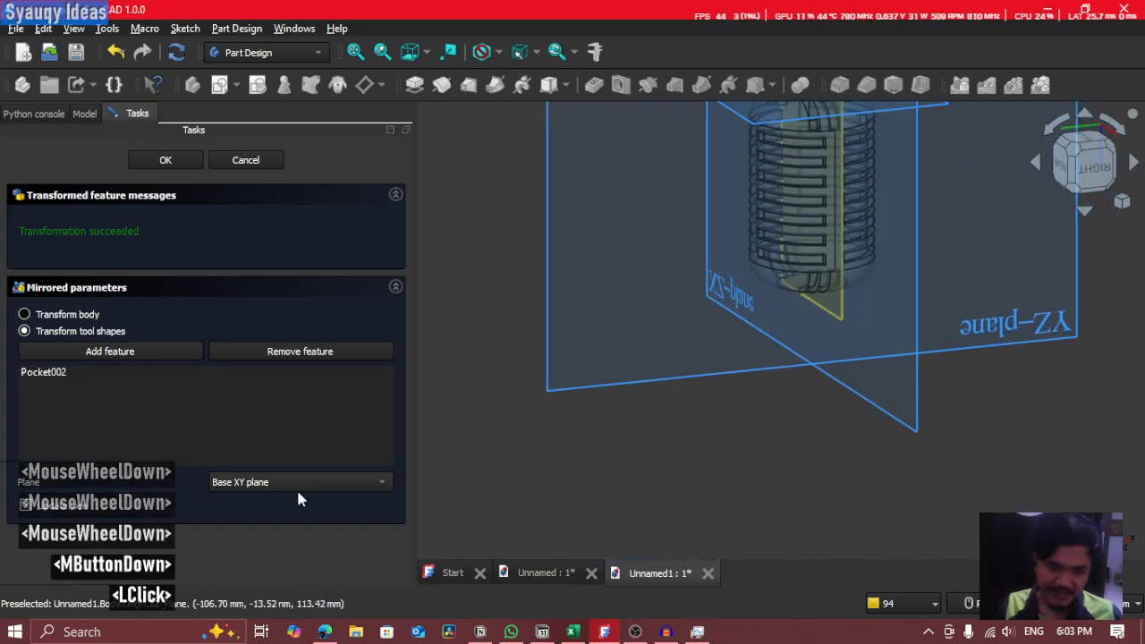
pyautogui.click(701, 512)
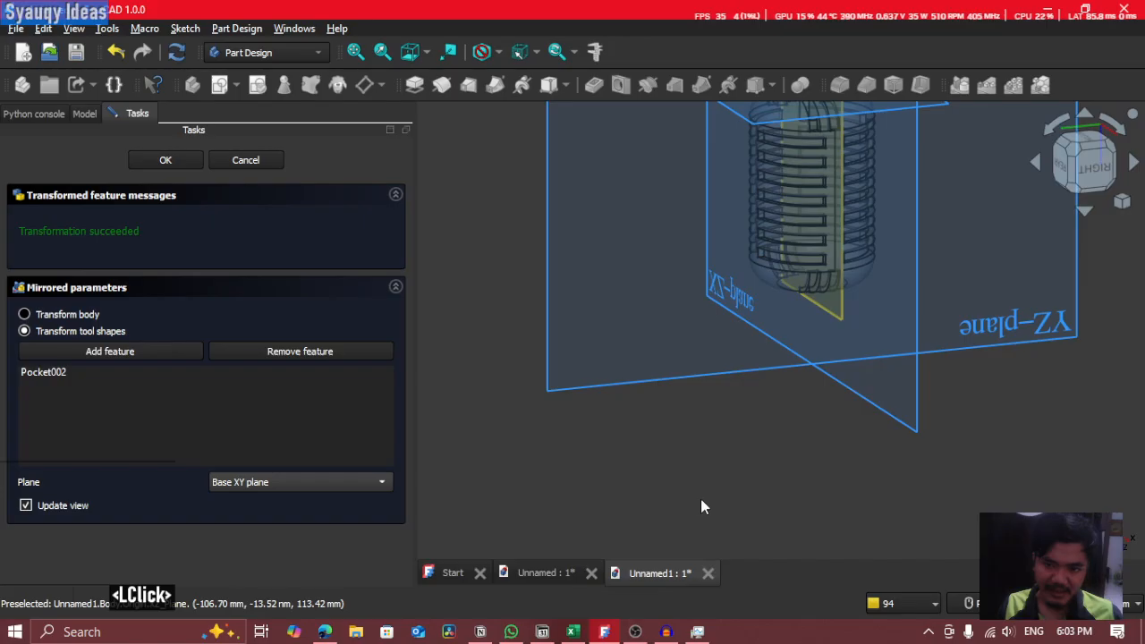
pyautogui.scroll(-2, 742, 409)
pyautogui.keyDown('shift'); pyautogui.moveTo(848, 199); pyautogui.dragTo(827, 243, button='middle'); pyautogui.keyUp('shift')
pyautogui.moveTo(828, 243); pyautogui.dragTo(860, 212, button='middle')
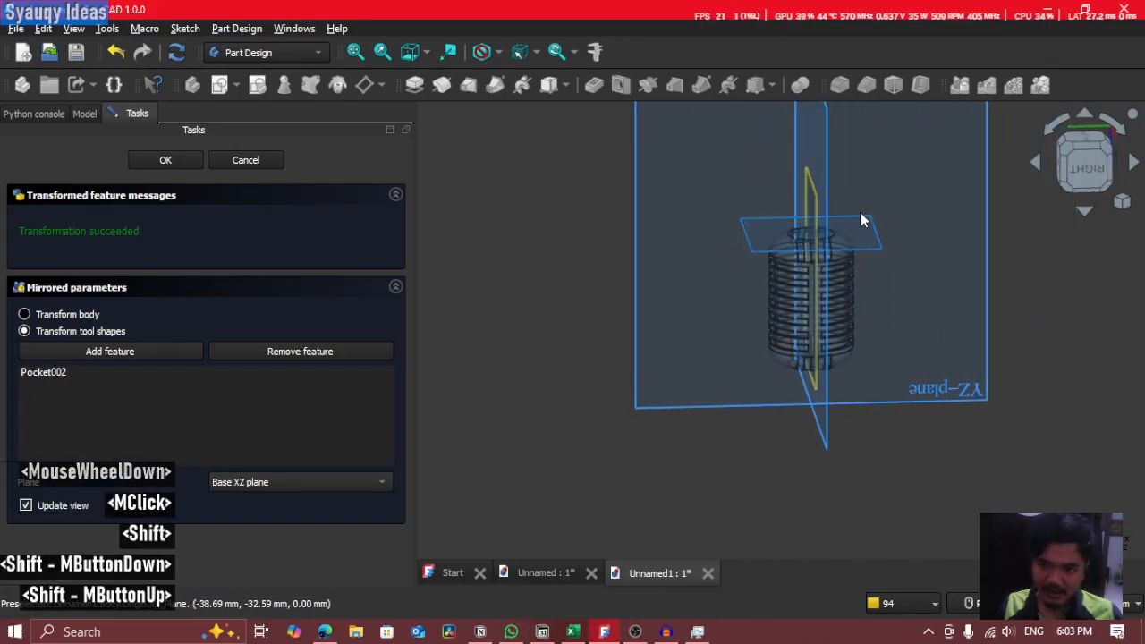
pyautogui.scroll(3, 859, 208)
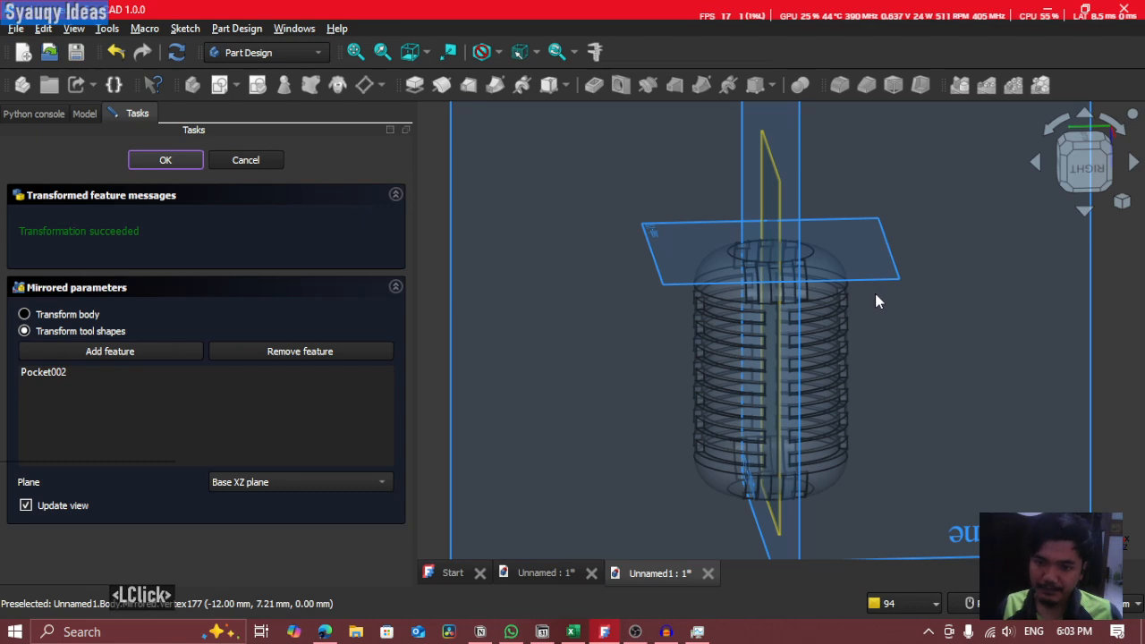
pyautogui.click(671, 273)
pyautogui.keyDown('shift'); pyautogui.moveTo(671, 273); pyautogui.dragTo(692, 286, button='middle'); pyautogui.keyUp('shift')
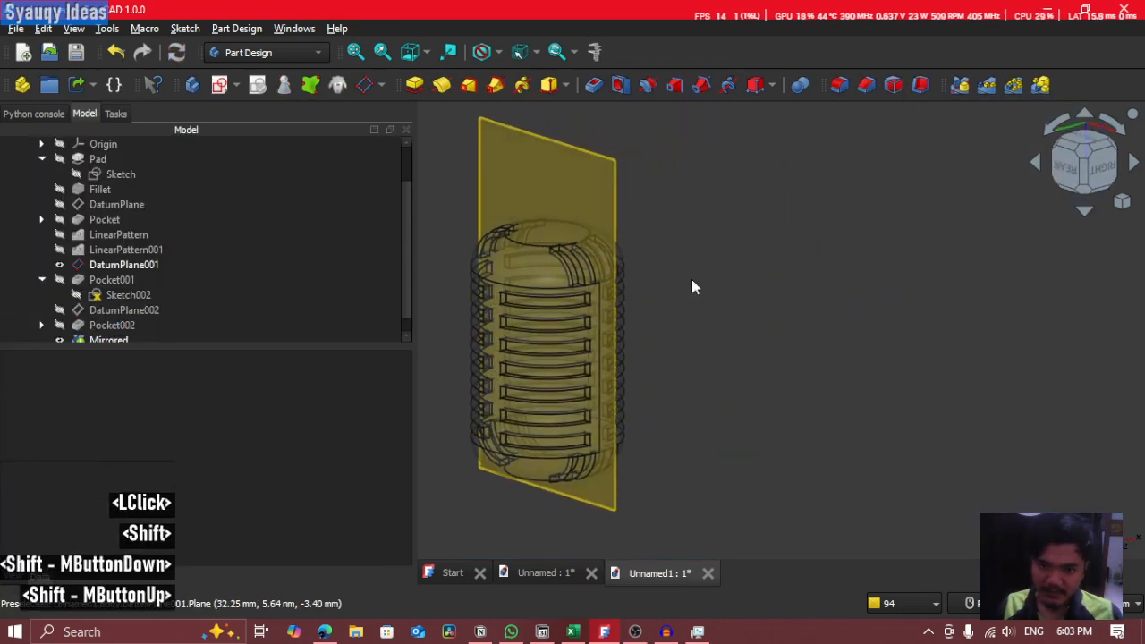
# Step: Examine the corner grooves on the reference model in the Unnamed document, and return to the Unnamed1 document
pyautogui.click(537, 572)
pyautogui.keyDown('shift'); pyautogui.middleClick(639, 301); pyautogui.keyUp('shift')
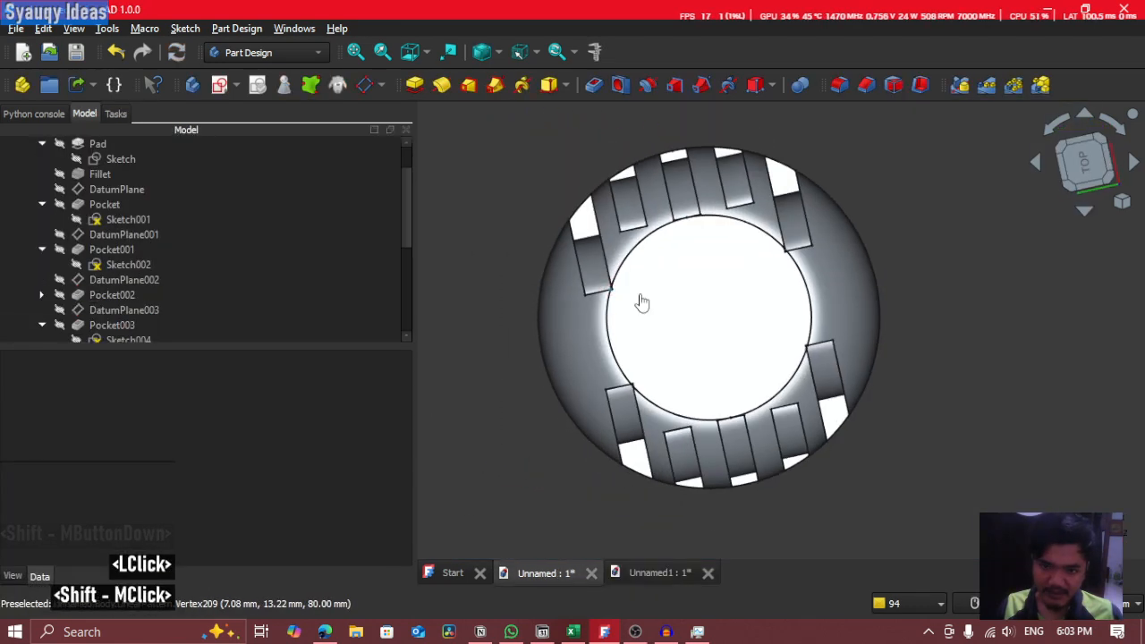
pyautogui.keyDown('shift'); pyautogui.moveTo(596, 409); pyautogui.dragTo(817, 288, button='middle'); pyautogui.keyUp('shift')
pyautogui.scroll(-2, 817, 288)
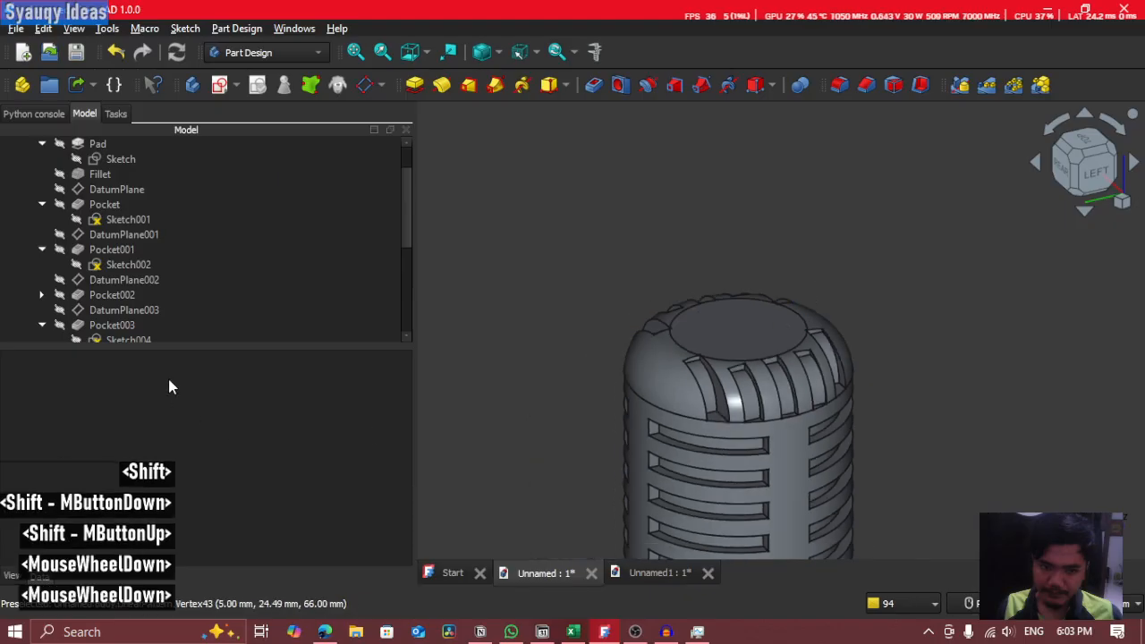
pyautogui.click(659, 573)
pyautogui.scroll(5, 442, 281)
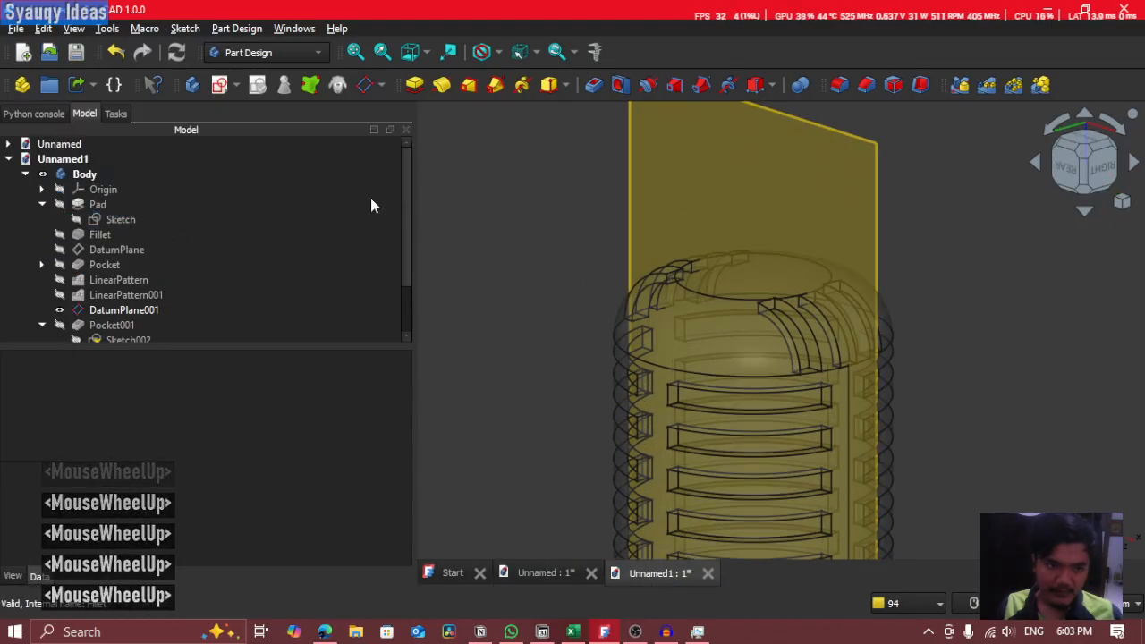
pyautogui.click(183, 189)
pyautogui.click(145, 236)
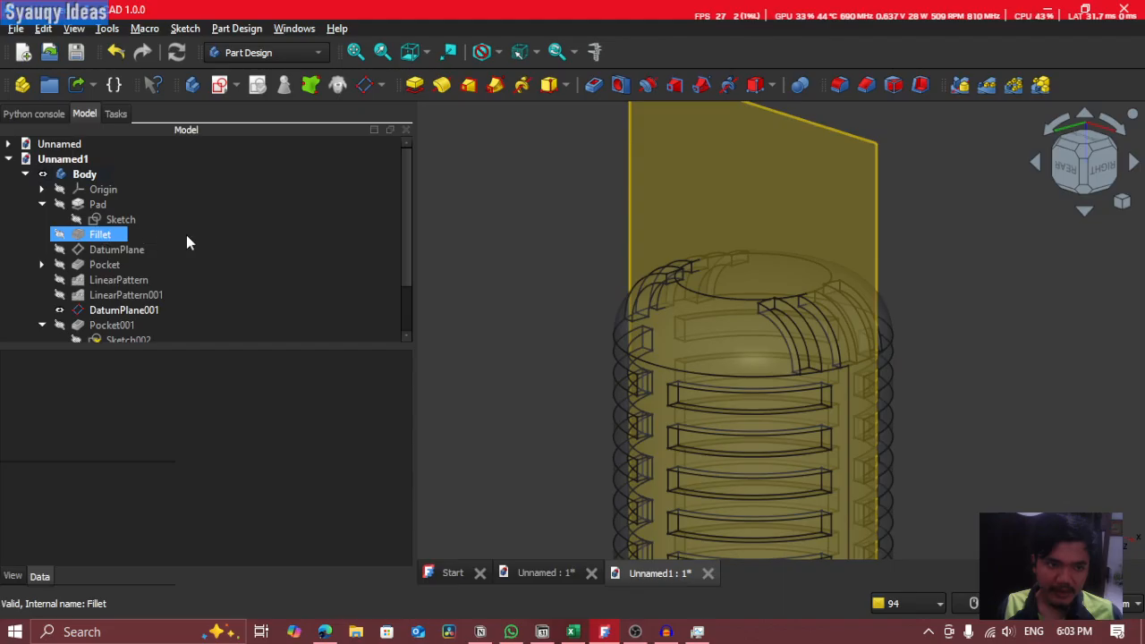
pyautogui.scroll(-2, 813, 333)
pyautogui.middleClick(790, 307)
pyautogui.click(102, 236)
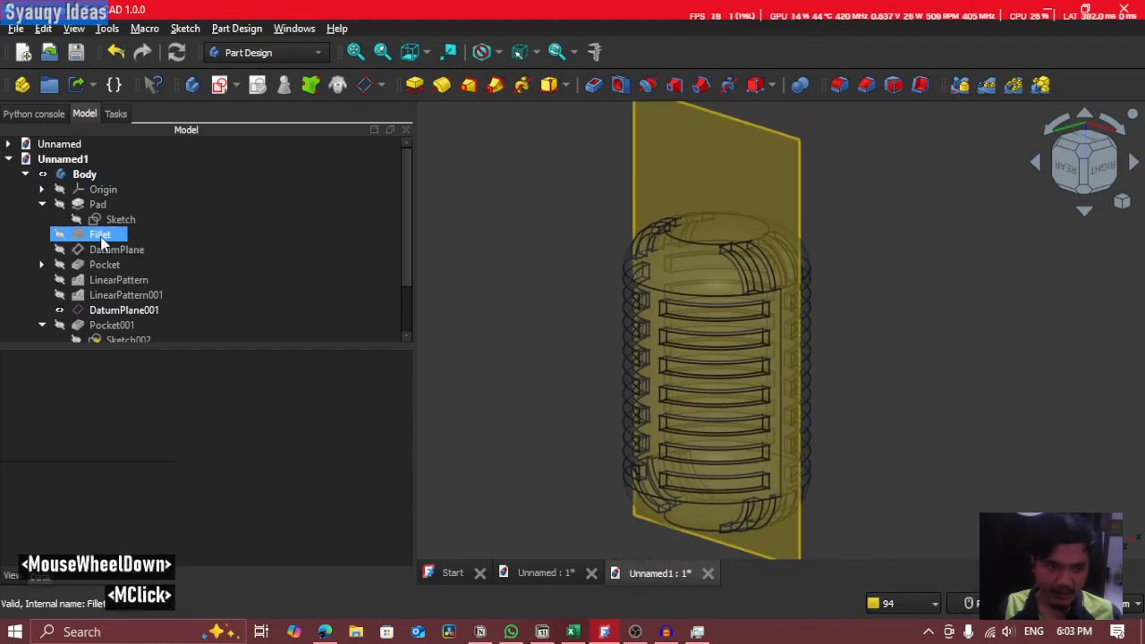
pyautogui.click(117, 267)
pyautogui.scroll(-4, 212, 316)
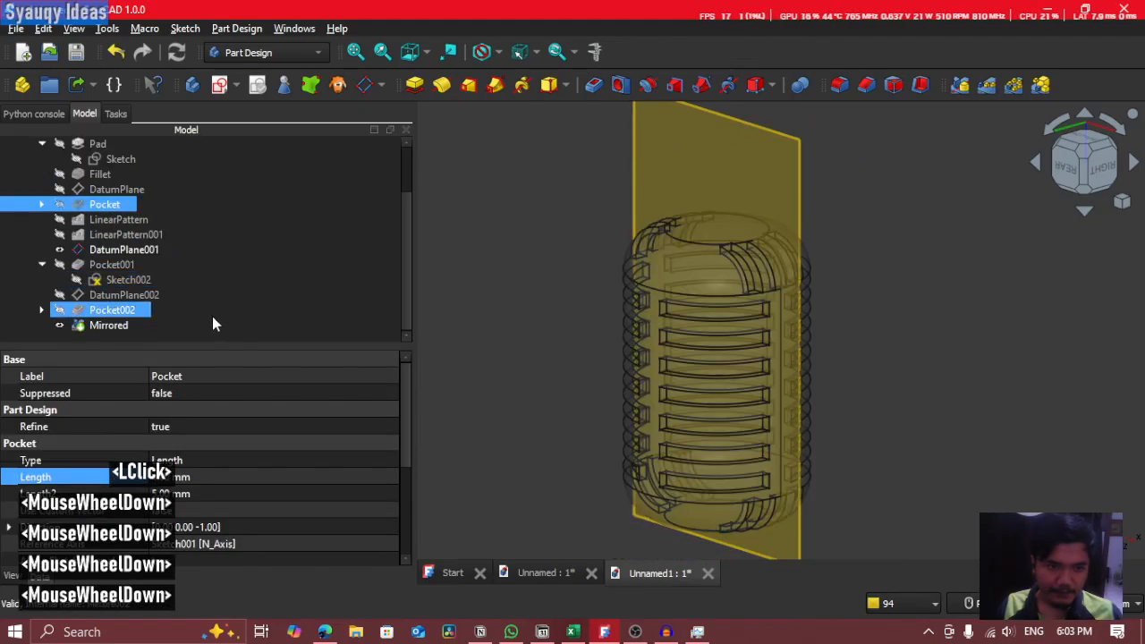
pyautogui.click(186, 325)
pyautogui.scroll(1, 734, 356)
pyautogui.click(852, 204)
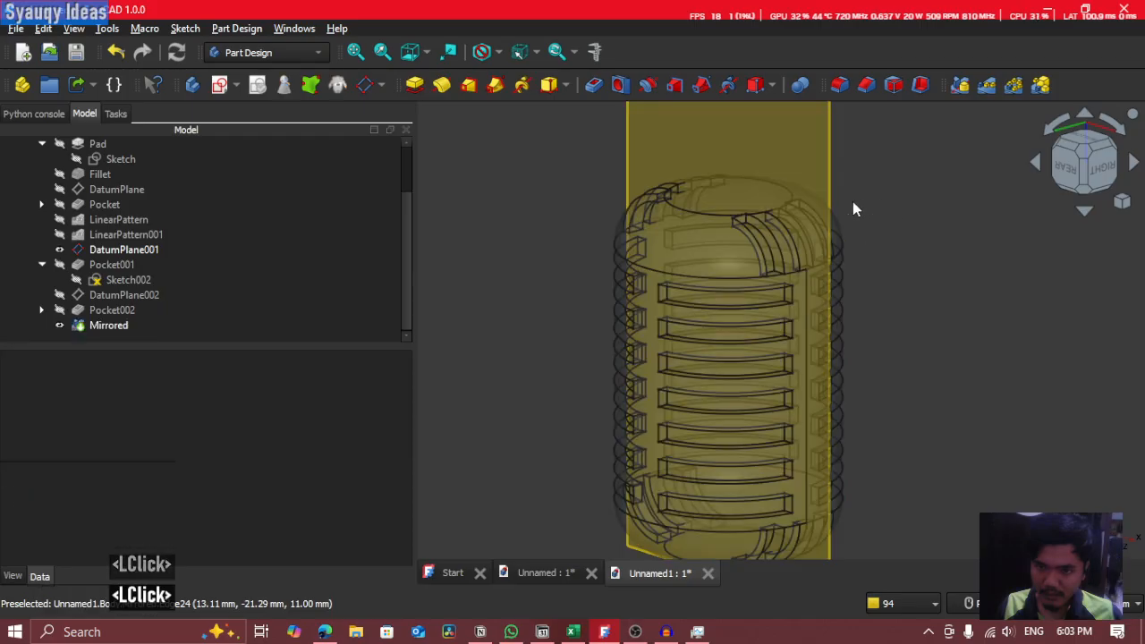
pyautogui.scroll(3, 850, 202)
pyautogui.click(639, 232)
pyautogui.scroll(-1, 882, 286)
pyautogui.click(882, 286)
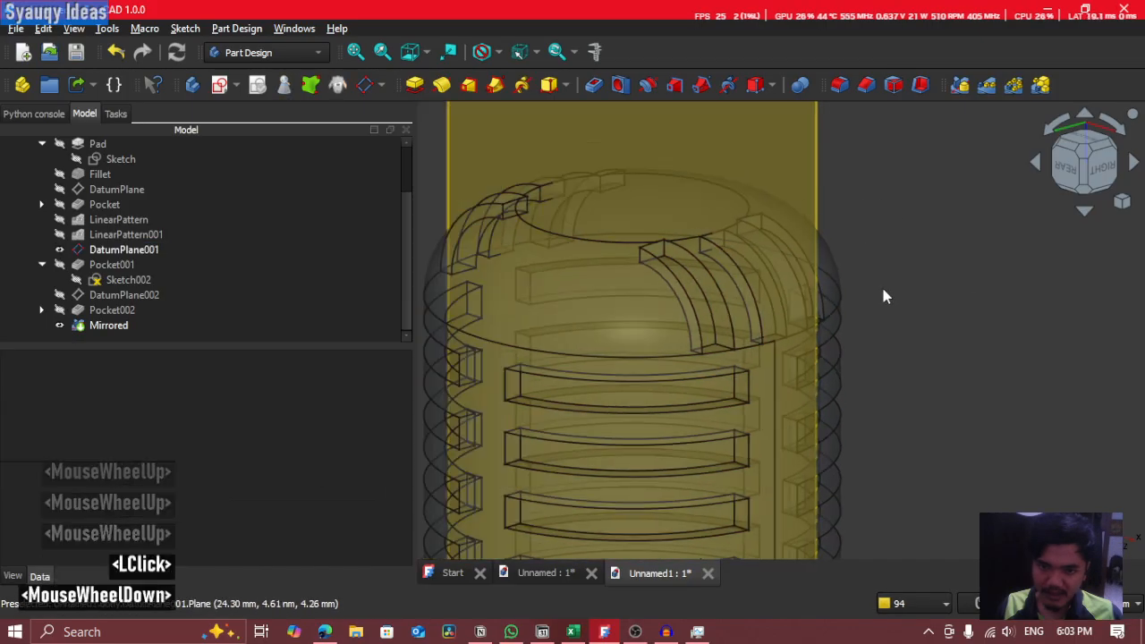
# Step: Select DatumPlane001 and hide it
pyautogui.click(816, 167)
pyautogui.click(719, 146)
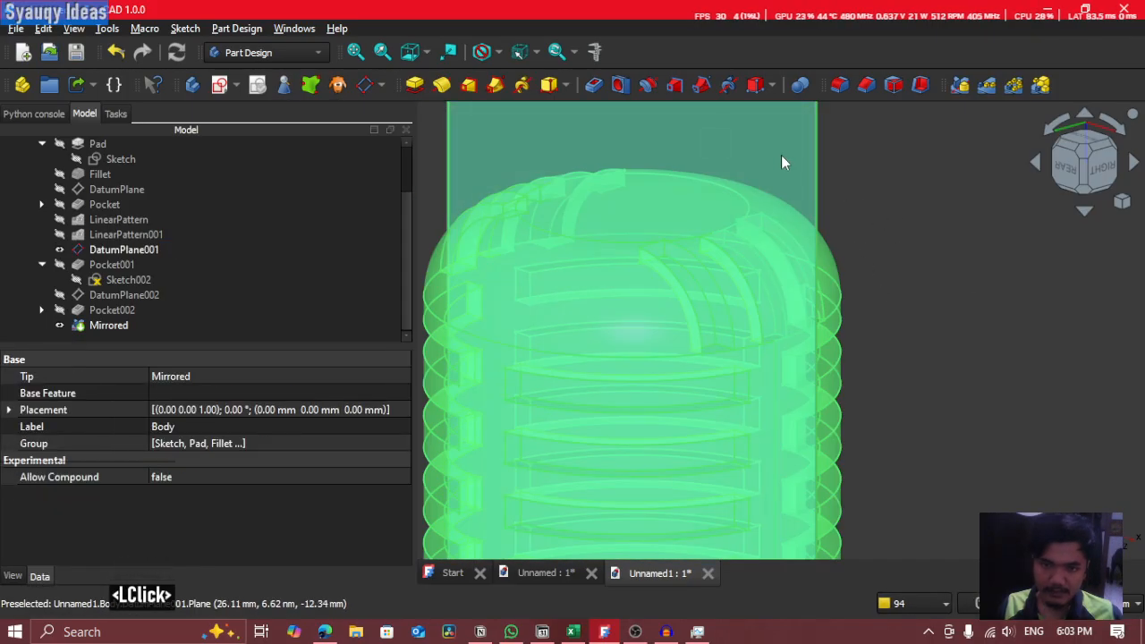
pyautogui.click(786, 158)
pyautogui.click(812, 163)
pyautogui.click(815, 165)
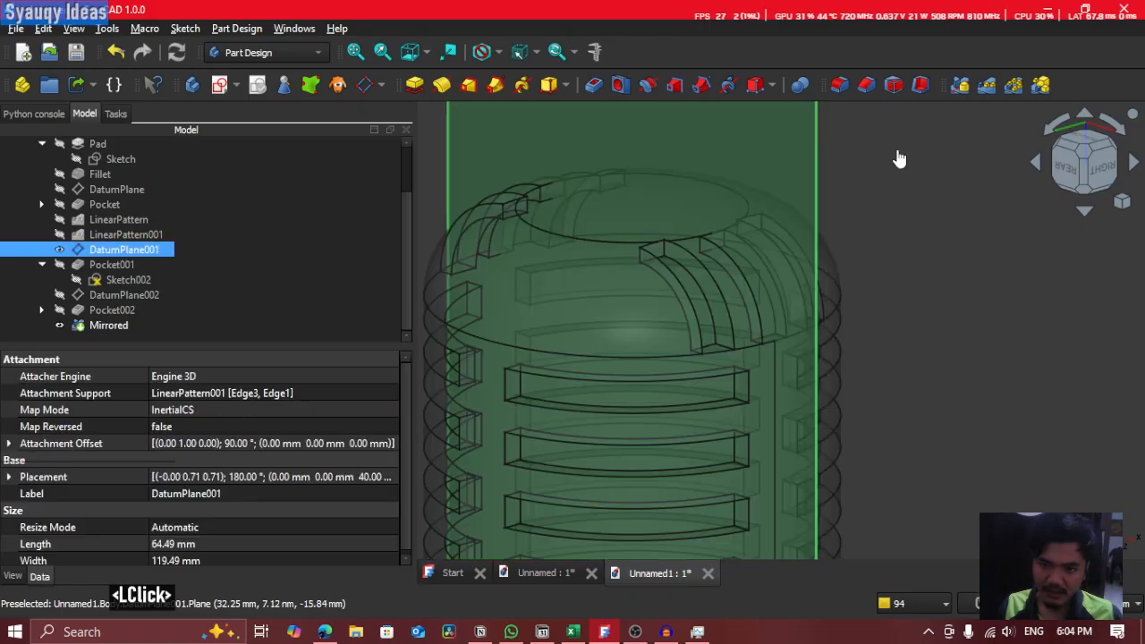
pyautogui.doubleClick(787, 124)
pyautogui.press('space')
# Step: Create a datum plane attached to the body's cylindrical side face and rotate it 90° around its x-axis
pyautogui.scroll(-2, 933, 268)
pyautogui.keyDown('shift'); pyautogui.moveTo(933, 268); pyautogui.dragTo(678, 291, button='middle'); pyautogui.keyUp('shift')
pyautogui.scroll(2, 703, 260)
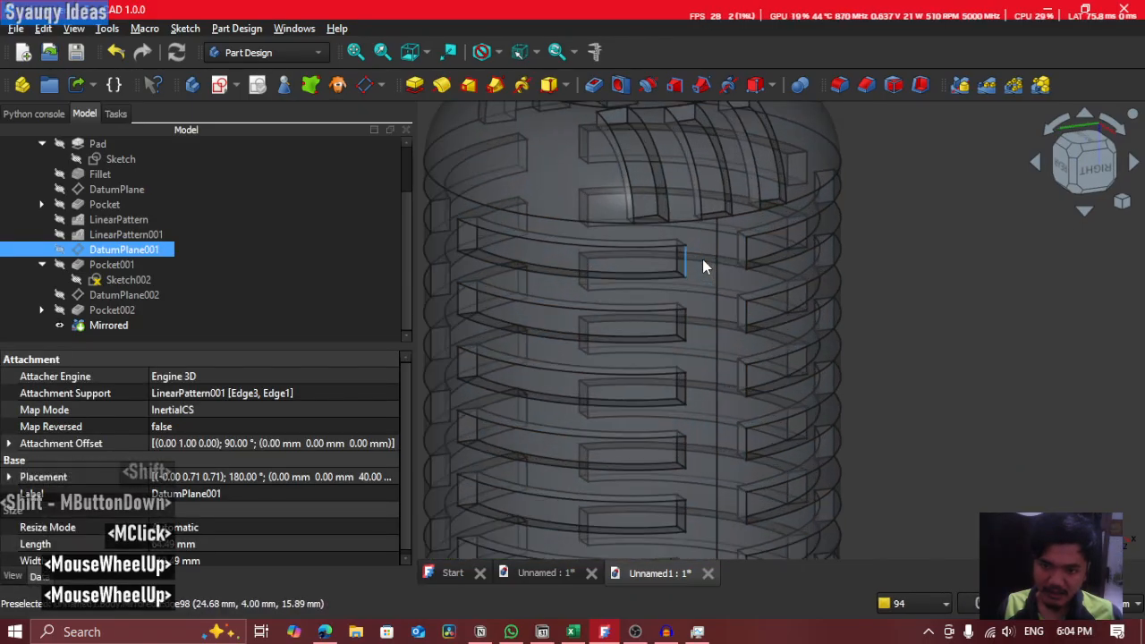
pyautogui.moveTo(554, 273)
pyautogui.keyDown('shift'); pyautogui.mouseDown(button='middle')
pyautogui.moveTo(555, 285)
pyautogui.moveTo(559, 275)
pyautogui.mouseUp(button='middle'); pyautogui.keyUp('shift')
pyautogui.click(543, 272)
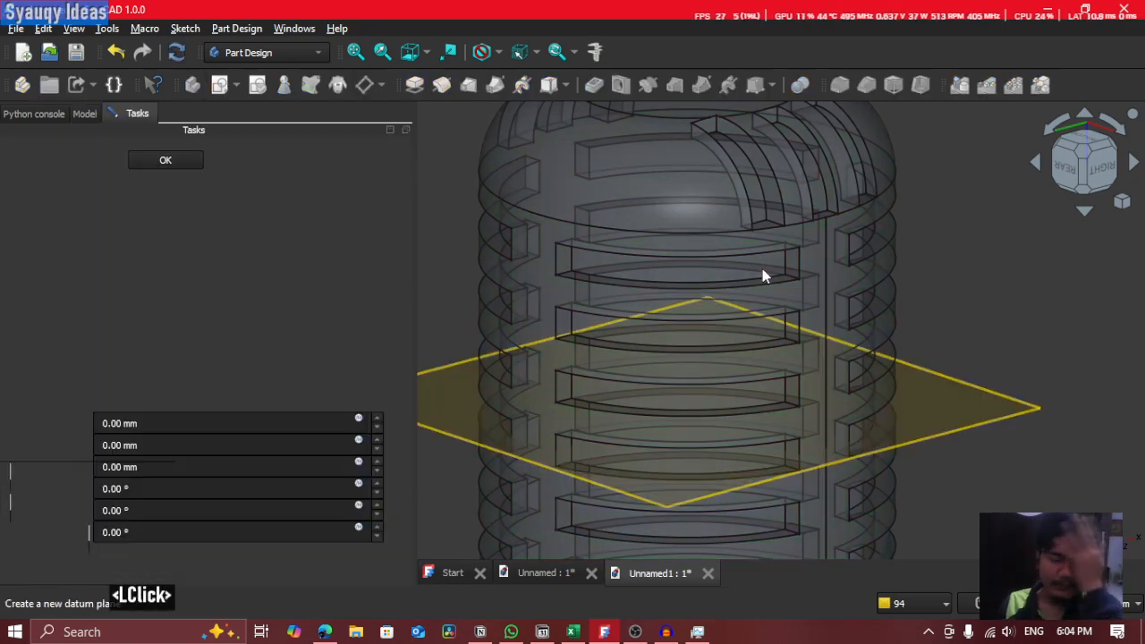
pyautogui.scroll(-5, 403, 392)
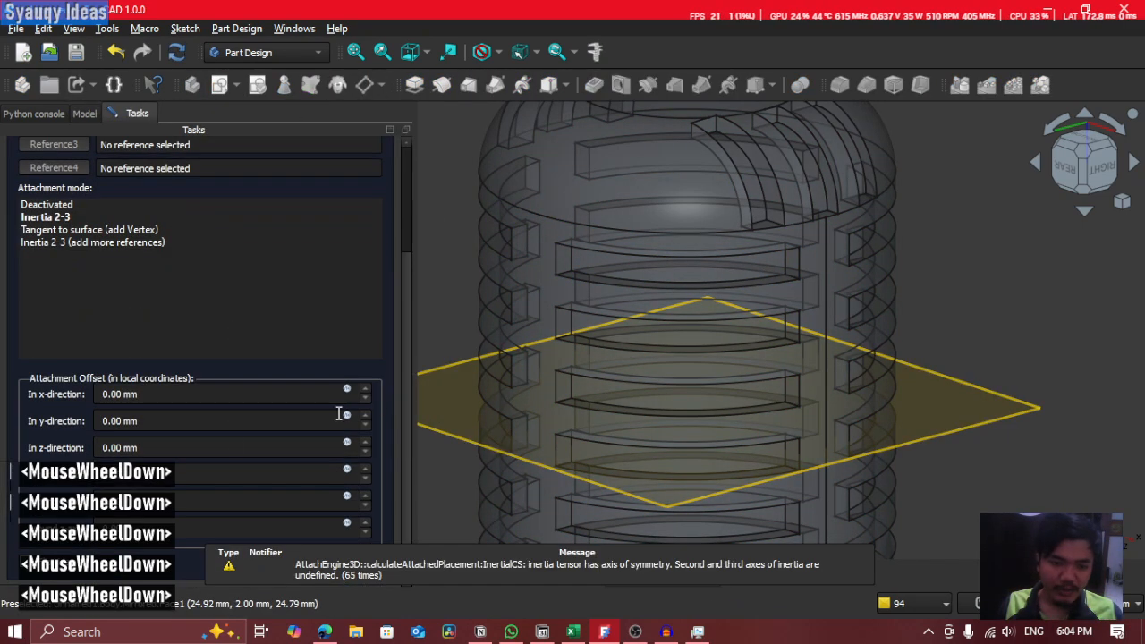
pyautogui.click(259, 478)
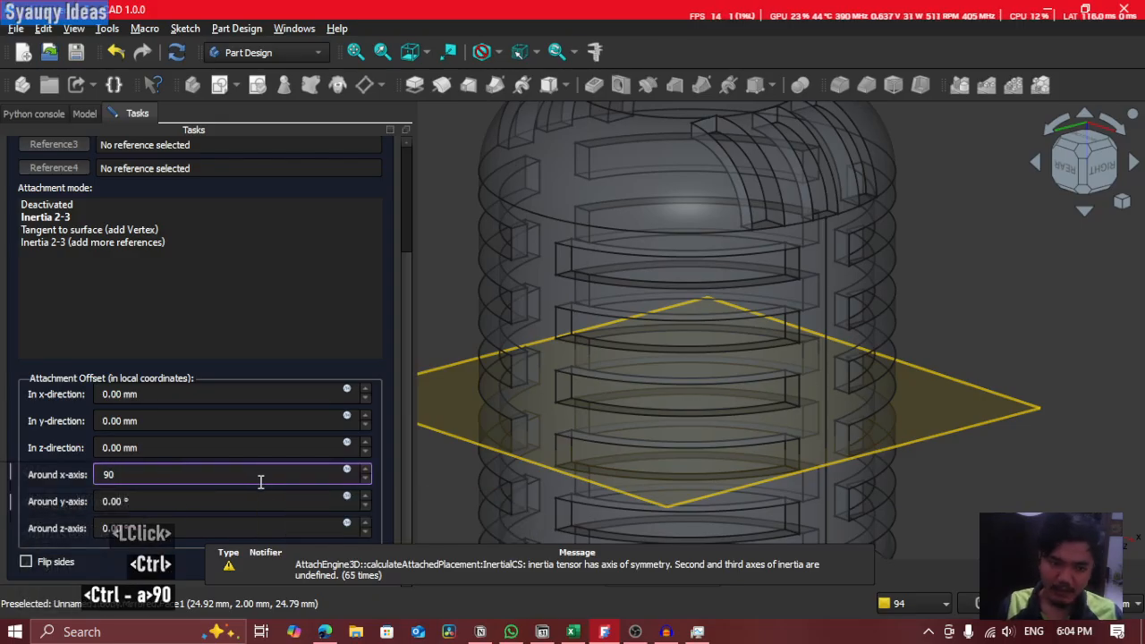
pyautogui.write('90')
pyautogui.click(266, 498)
pyautogui.scroll(-3, 740, 376)
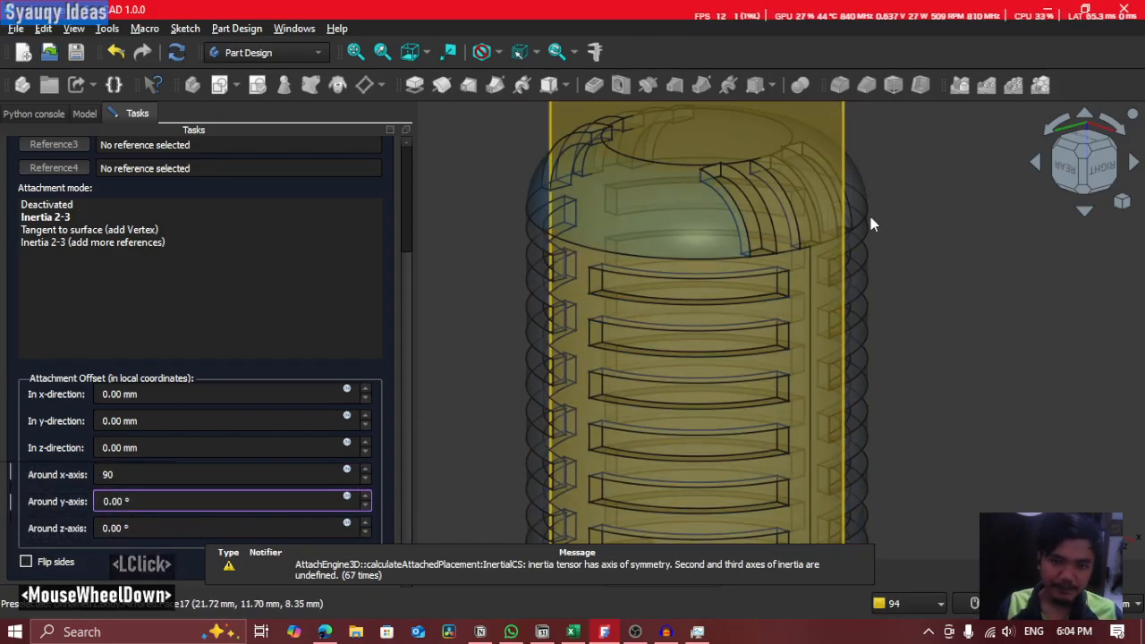
# Step: Offset the new datum plane 14 mm in its y-direction, beside the existing grooves, and accept it
pyautogui.click(1086, 136)
pyautogui.moveTo(949, 241); pyautogui.dragTo(870, 333, button='middle')
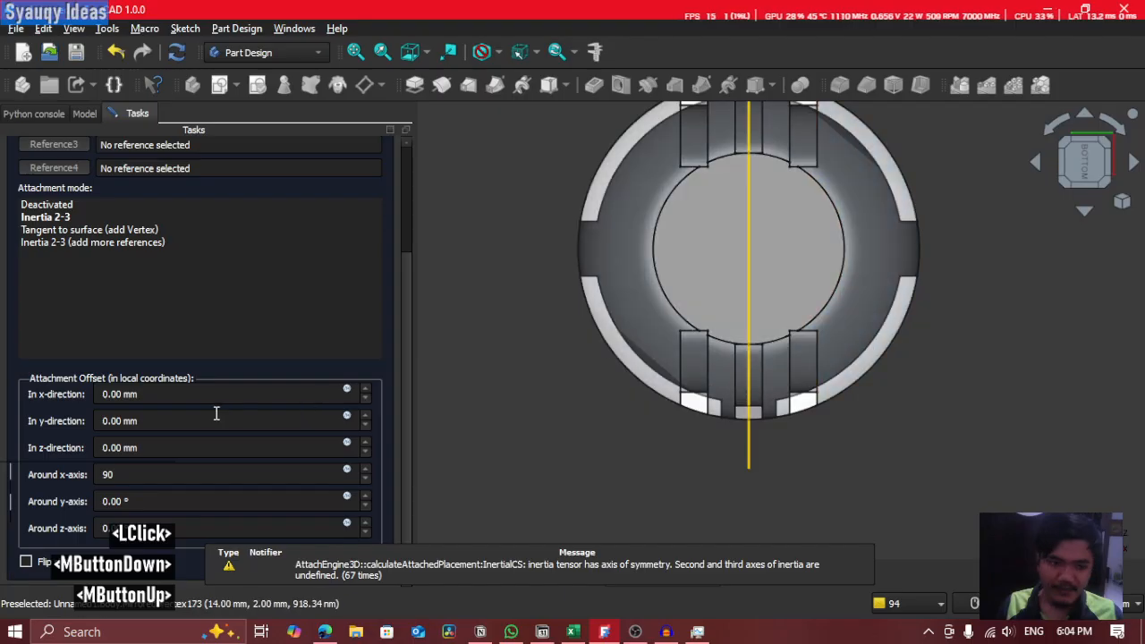
pyautogui.scroll(1, 216, 427)
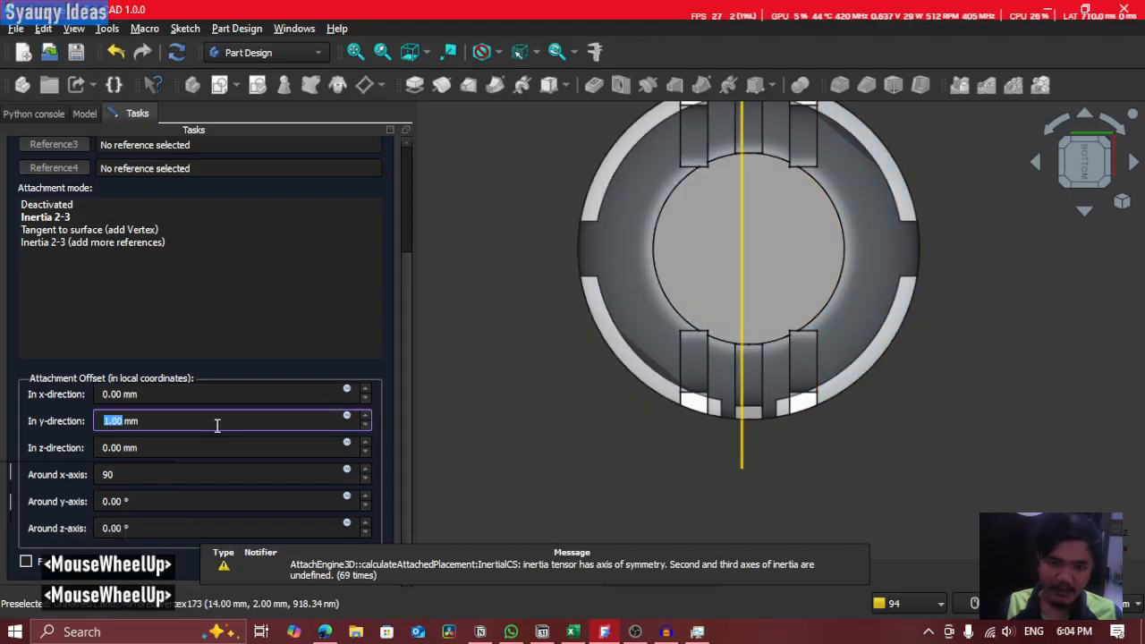
pyautogui.scroll(4, 217, 426)
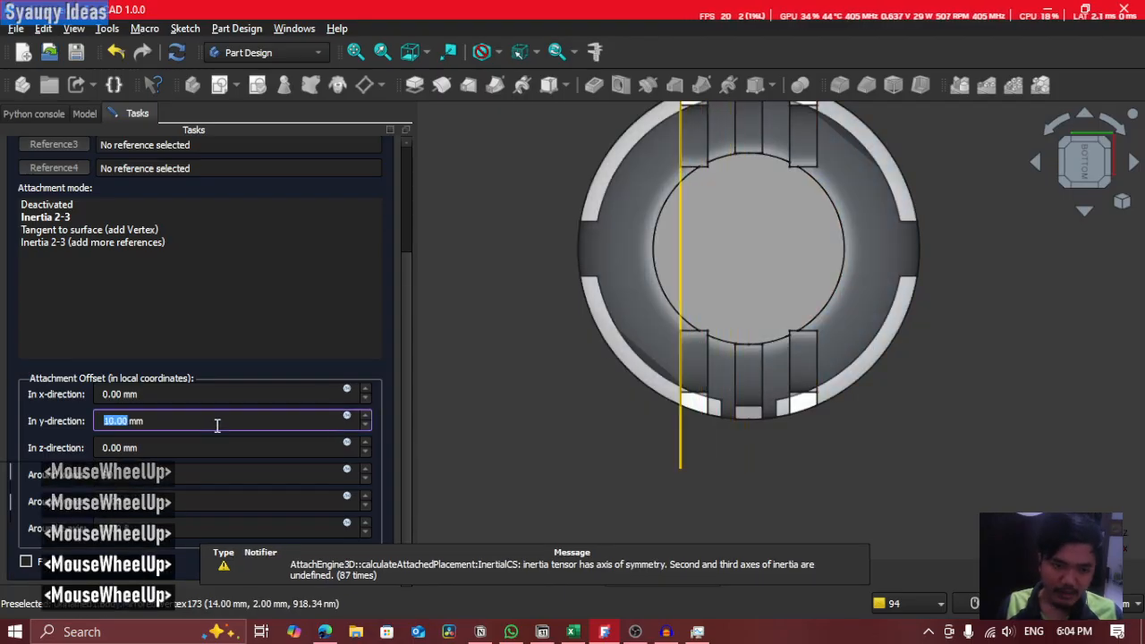
pyautogui.scroll(-4, 217, 426)
pyautogui.scroll(4, 217, 427)
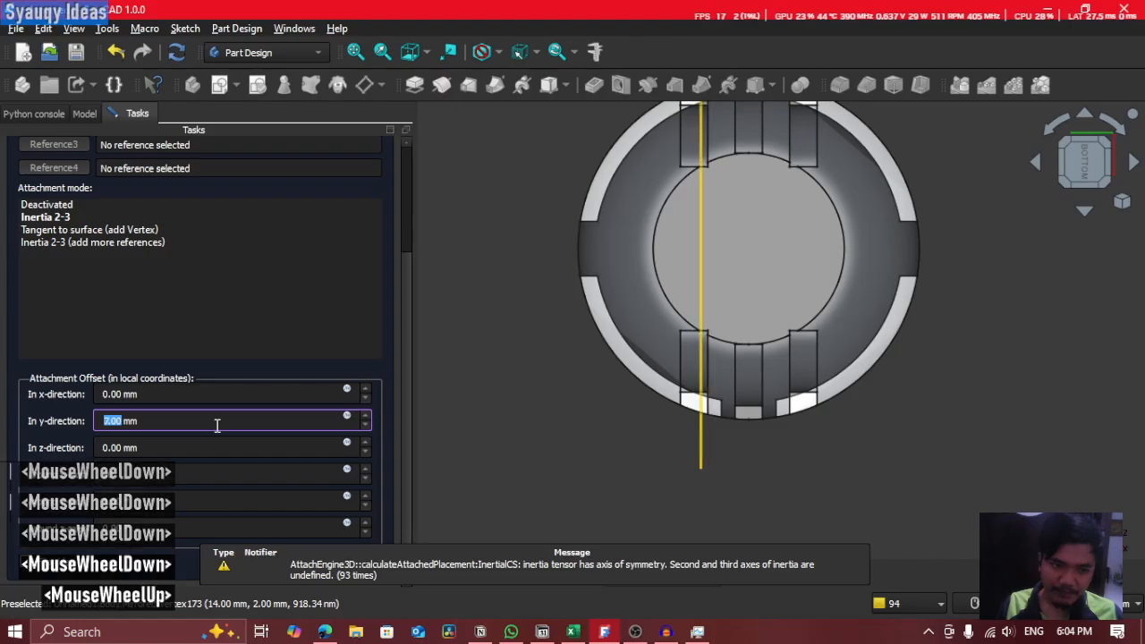
pyautogui.scroll(4, 217, 427)
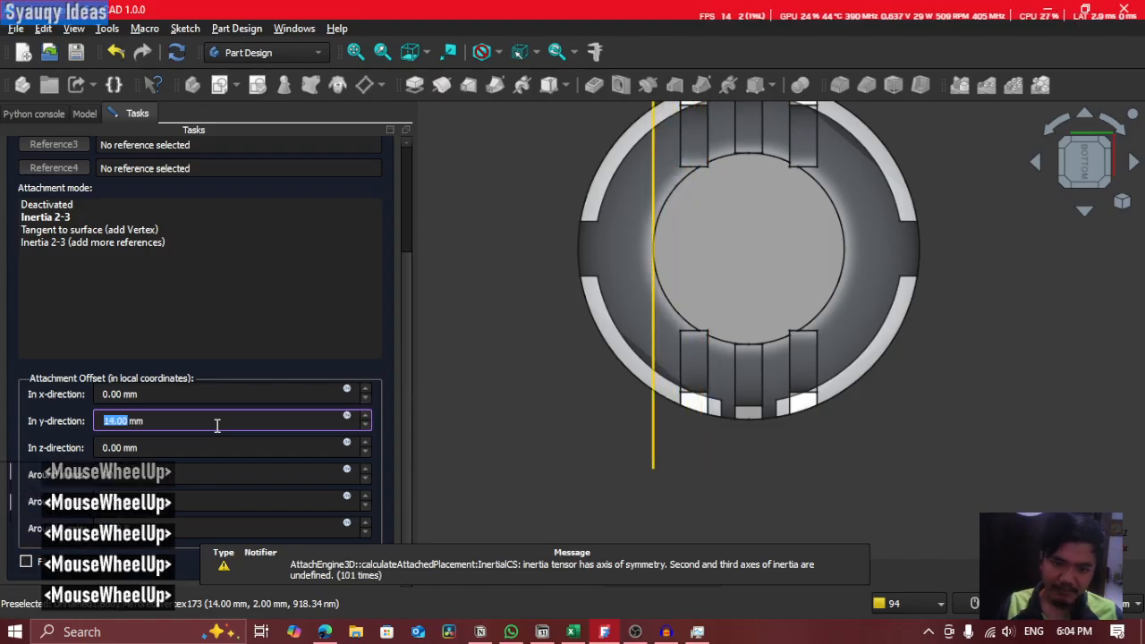
pyautogui.scroll(-1, 217, 426)
pyautogui.click(370, 313)
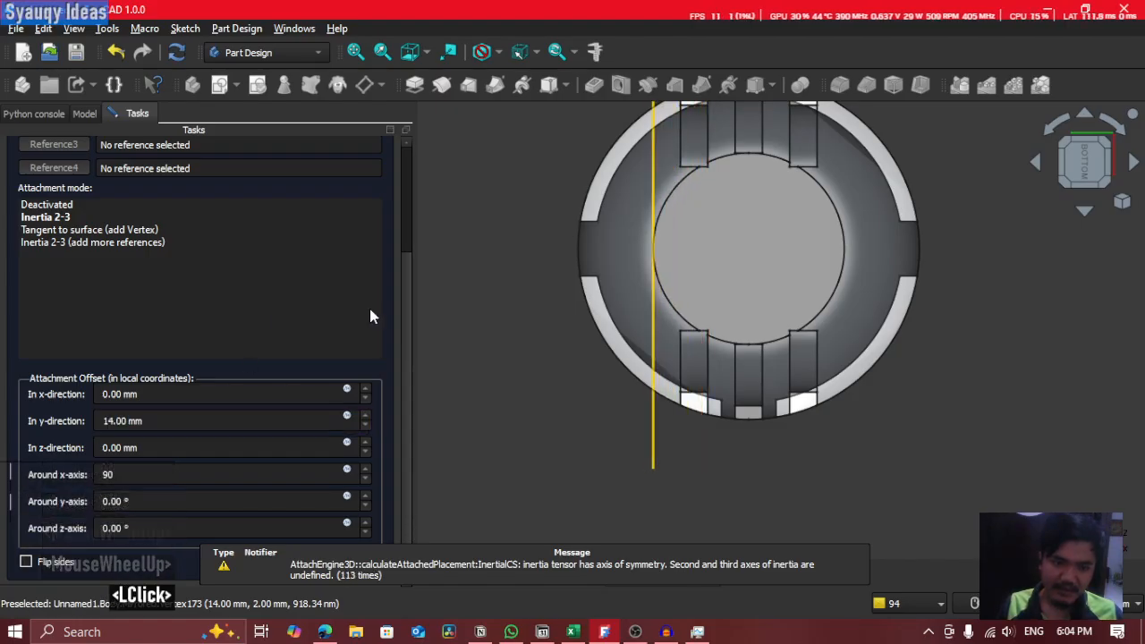
pyautogui.scroll(4, 399, 292)
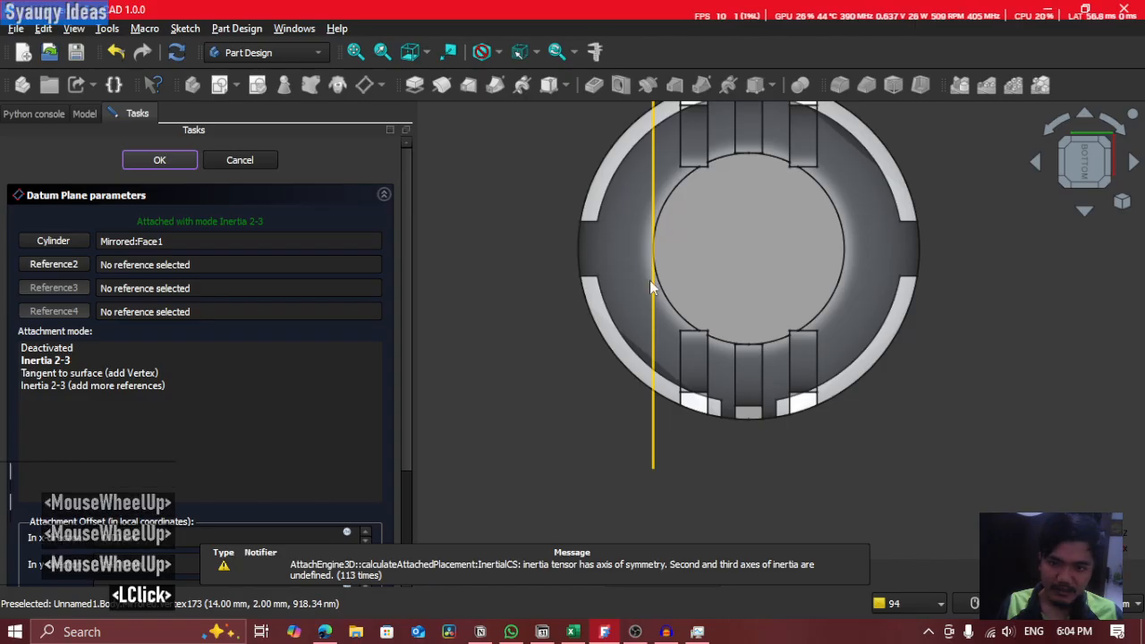
pyautogui.keyDown('shift'); pyautogui.moveTo(767, 385); pyautogui.dragTo(1032, 267, button='middle'); pyautogui.keyUp('shift')
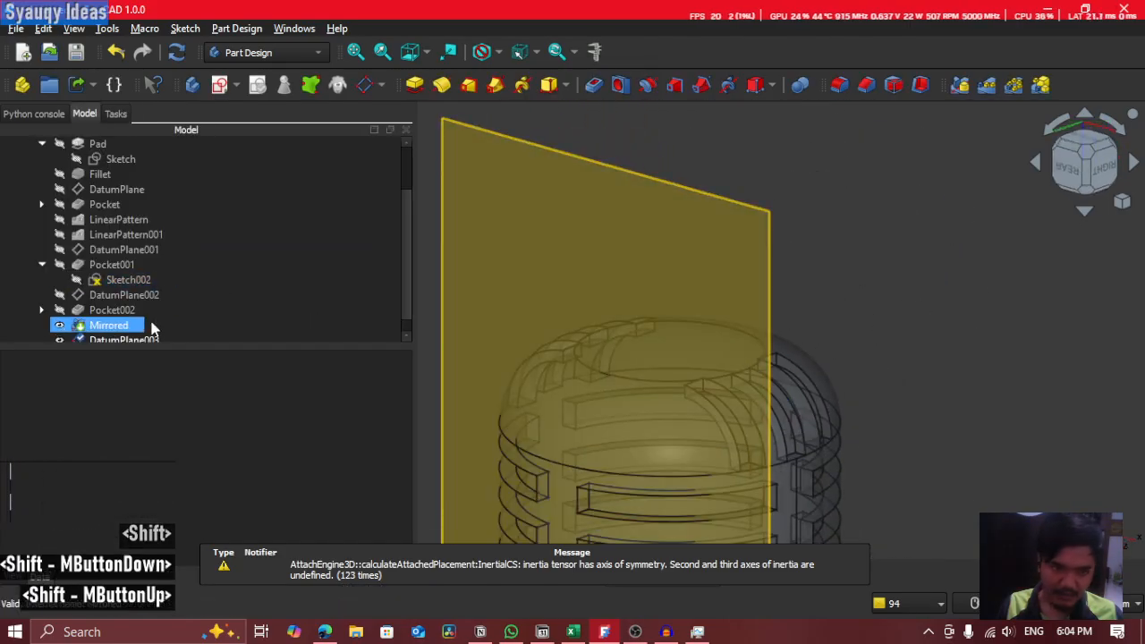
# Step: Open Sketch003 under Pocket002, copy all of its quarter-ring geometry, and close the sketch
pyautogui.scroll(-2, 153, 324)
pyautogui.click(42, 295)
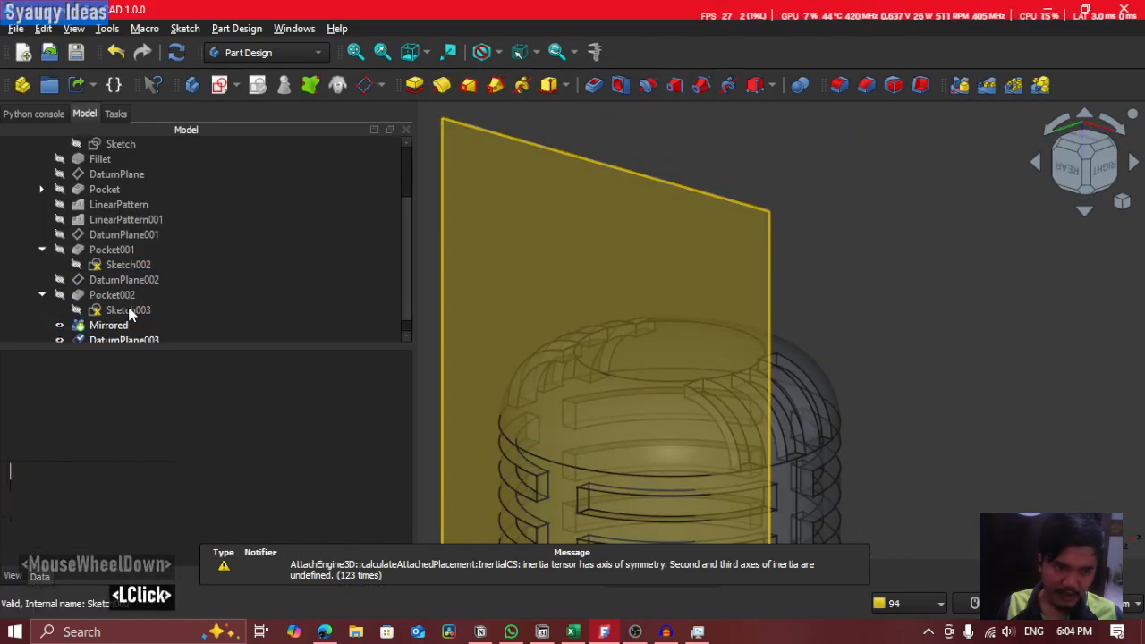
pyautogui.doubleClick(131, 310)
pyautogui.scroll(-8, 721, 350)
pyautogui.moveTo(657, 223); pyautogui.dragTo(618, 301, button='middle')
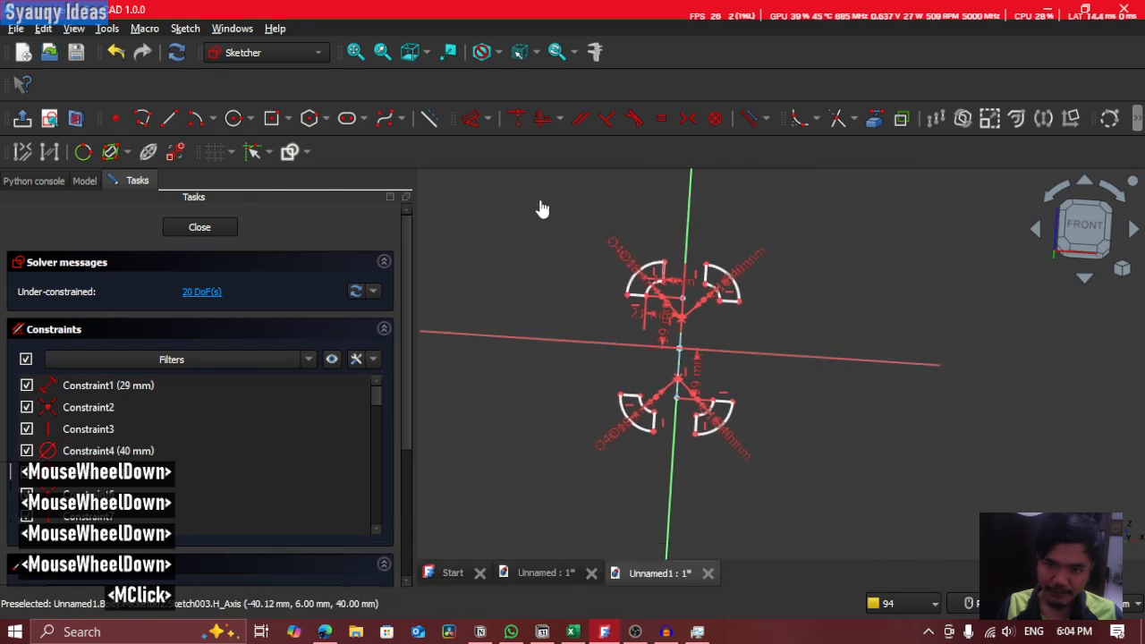
pyautogui.moveTo(539, 204); pyautogui.dragTo(858, 516)
pyautogui.hotkey('ctrl', 'c')
pyautogui.click(855, 503)
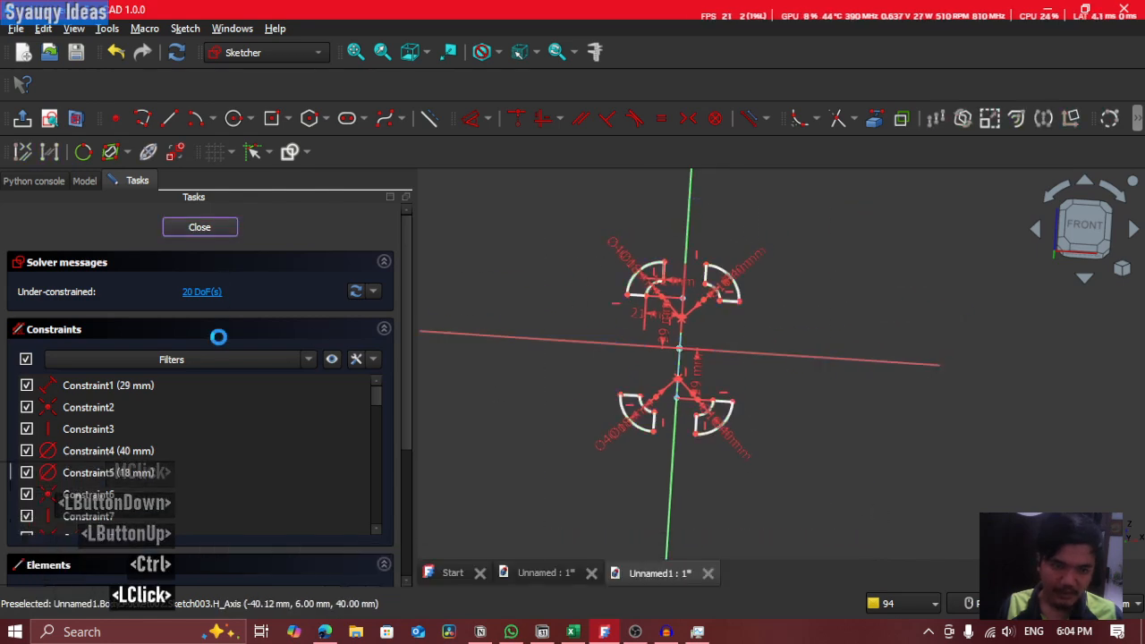
pyautogui.click(200, 226)
# Step: Create a sketch on DatumPlane003 and paste the copied quarter-ring profiles into it
pyautogui.scroll(-2, 191, 301)
pyautogui.click(121, 324)
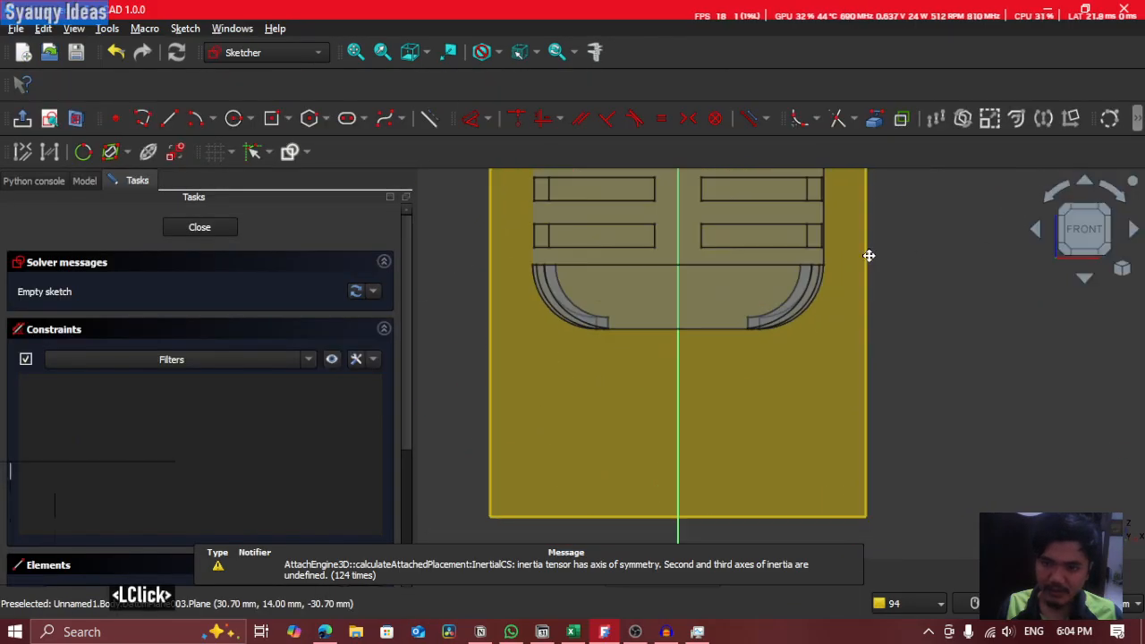
pyautogui.middleClick(785, 371)
pyautogui.scroll(-2, 785, 371)
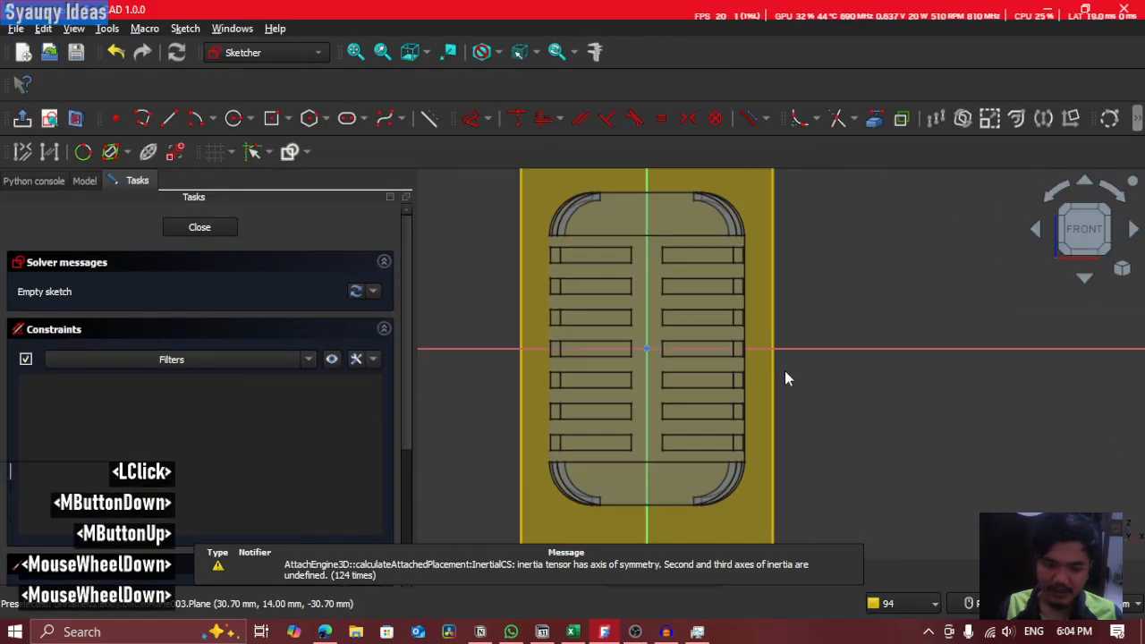
pyautogui.hotkey('ctrl', 'v')
# Step: Set the upper quarter-ring's inner-arc end distances from the vertical axis to 19 mm for the lower end and 9 mm for the upper end
pyautogui.moveTo(856, 333)
pyautogui.keyDown('shift'); pyautogui.mouseDown(button='middle')
pyautogui.moveTo(838, 285)
pyautogui.moveTo(659, 349)
pyautogui.moveTo(693, 371)
pyautogui.mouseUp(button='middle'); pyautogui.keyUp('shift')
pyautogui.scroll(6, 738, 291)
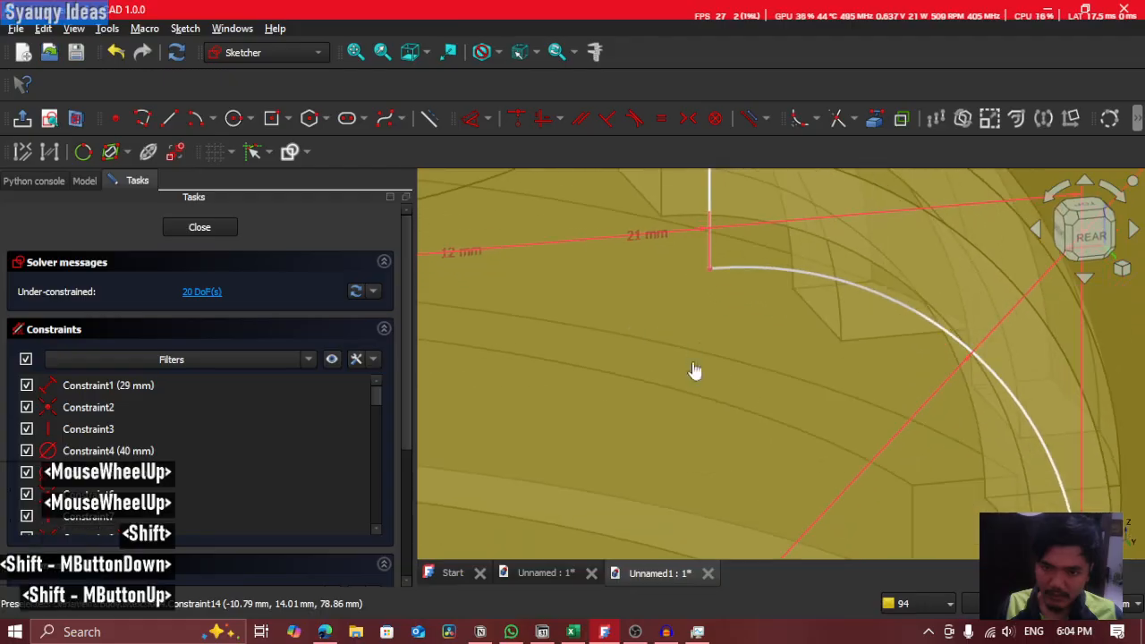
pyautogui.scroll(-2, 698, 332)
pyautogui.scroll(-3, 918, 281)
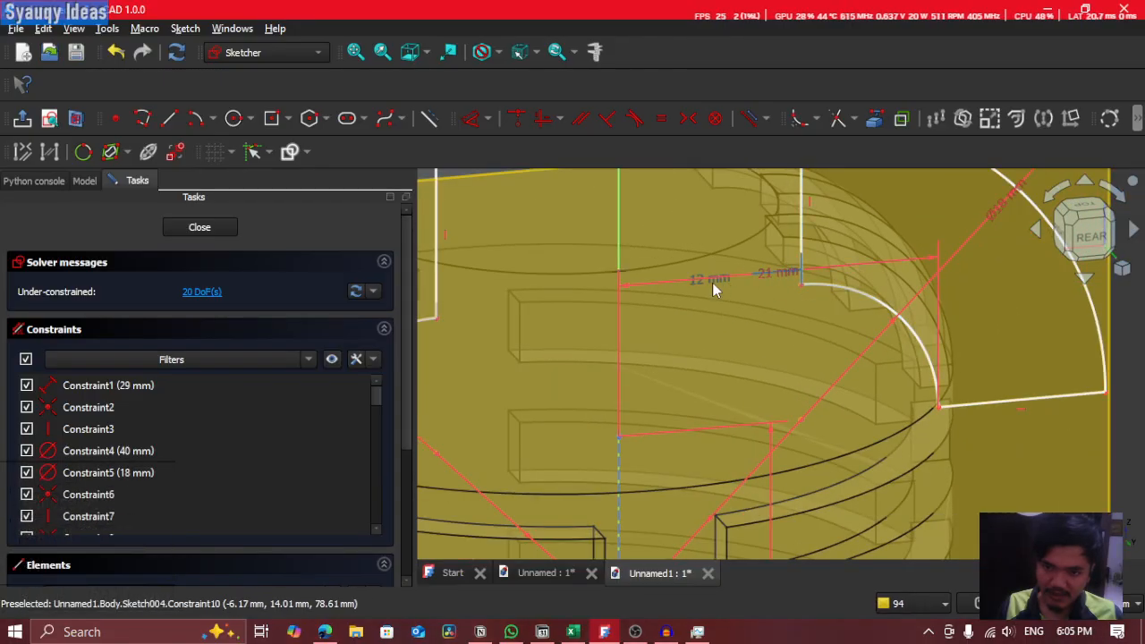
pyautogui.doubleClick(793, 276)
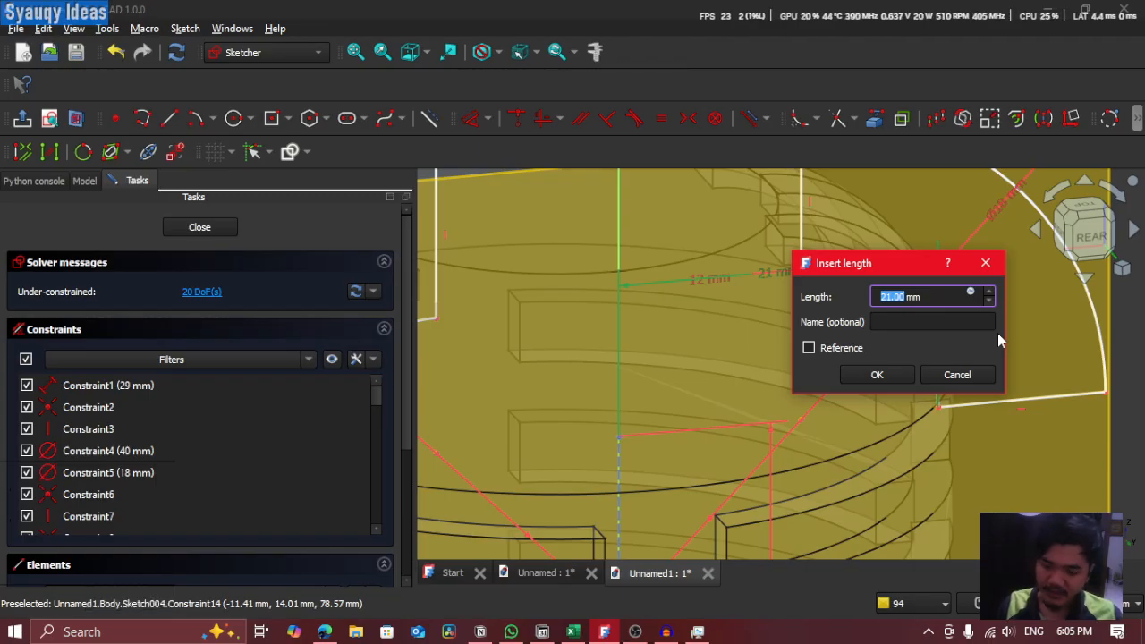
pyautogui.write('9')
pyautogui.press('Return')
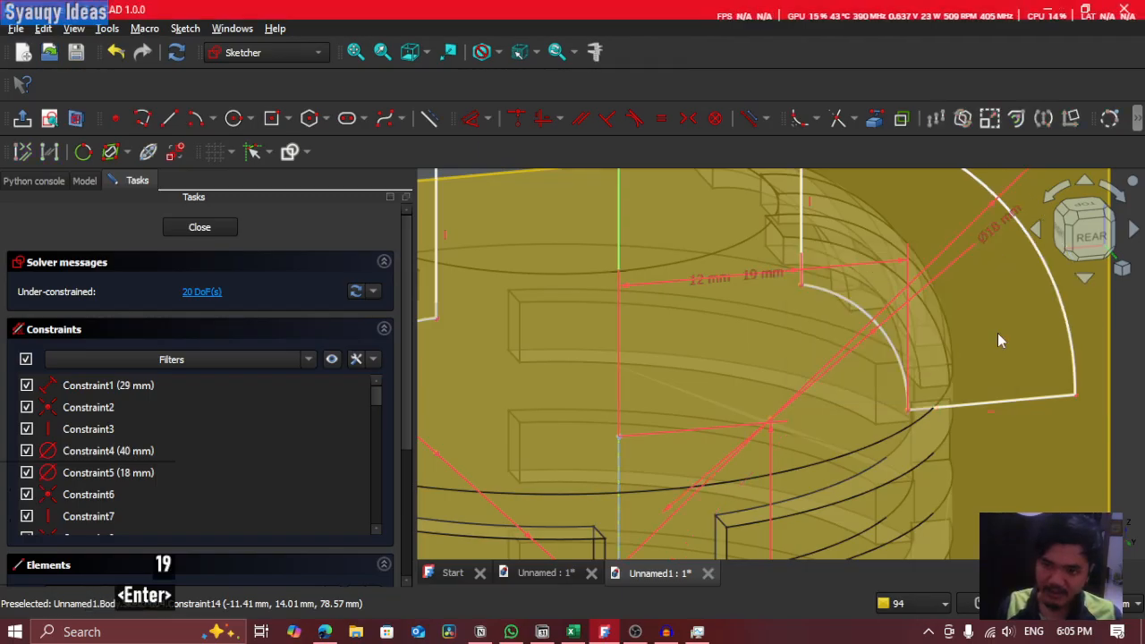
pyautogui.doubleClick(708, 294)
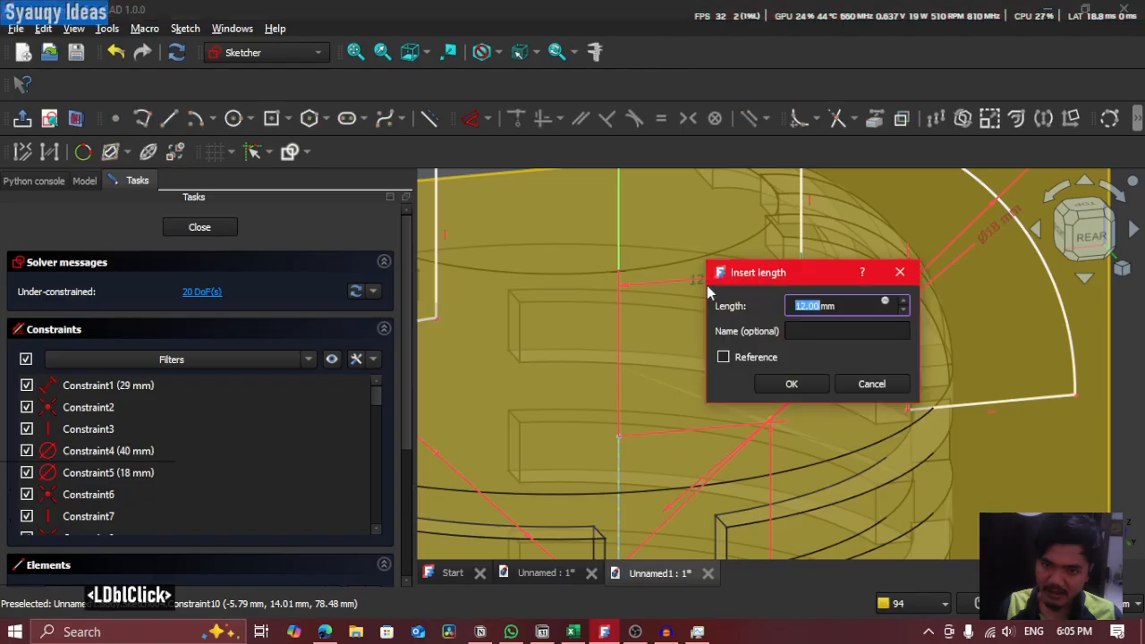
pyautogui.write('9')
pyautogui.press('Return')
# Step: Delete the undimensioned upper quarter-ring profile and both lower quarter-ring profiles from the sketch
pyautogui.scroll(-5, 709, 284)
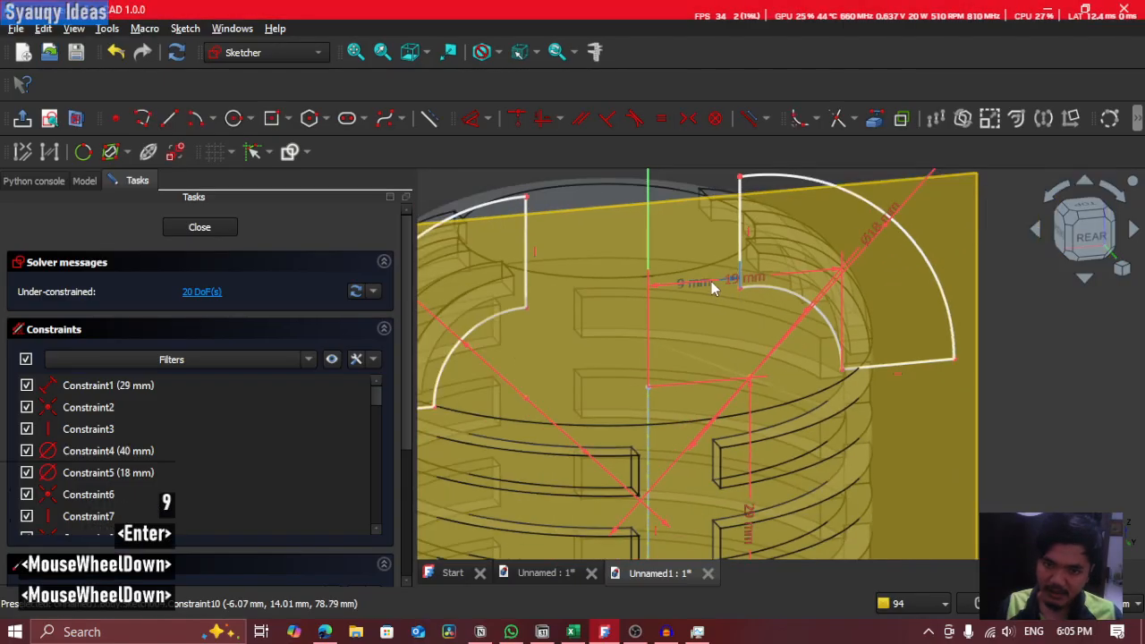
pyautogui.moveTo(553, 208); pyautogui.dragTo(737, 382)
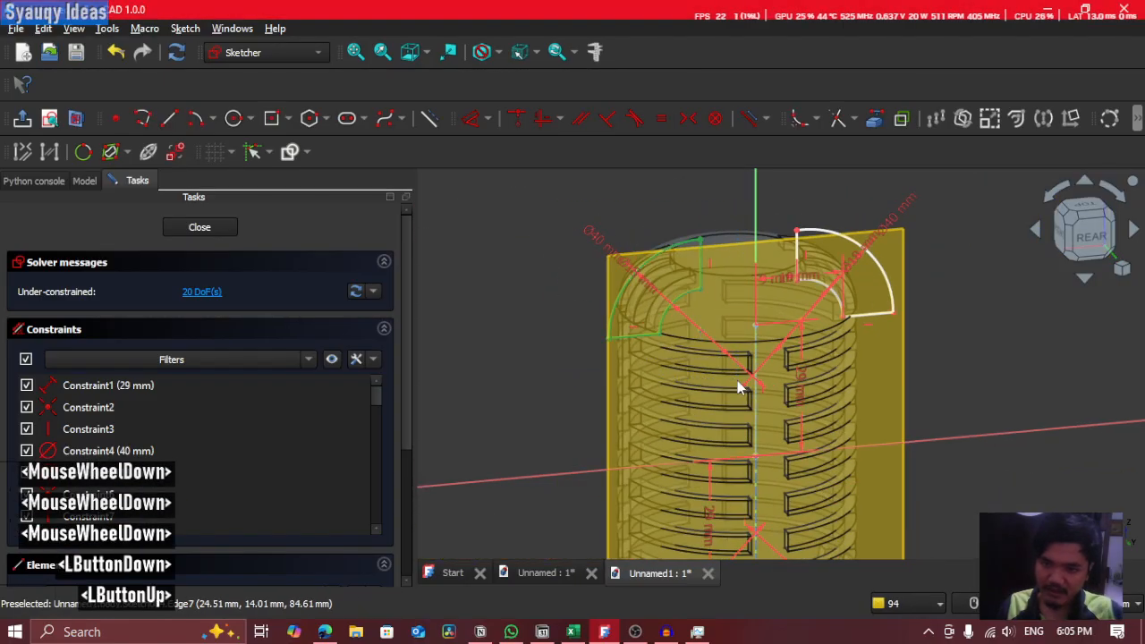
pyautogui.press('Delete')
pyautogui.moveTo(706, 437); pyautogui.dragTo(729, 174, button='middle')
pyautogui.moveTo(585, 251); pyautogui.dragTo(1037, 469)
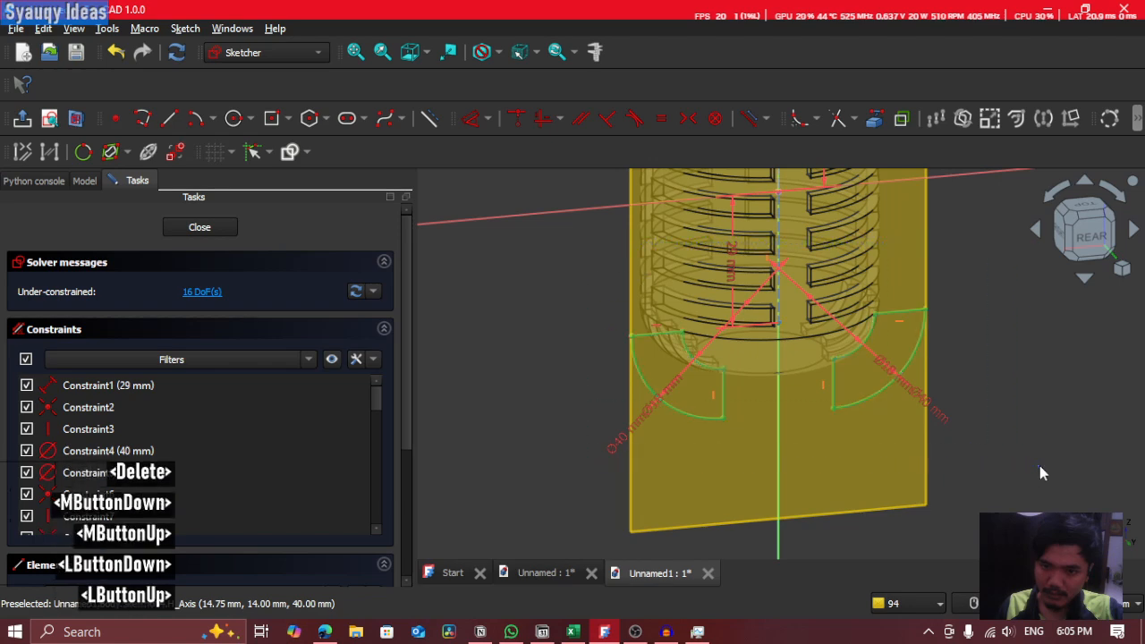
pyautogui.press('Delete')
pyautogui.middleClick(729, 340)
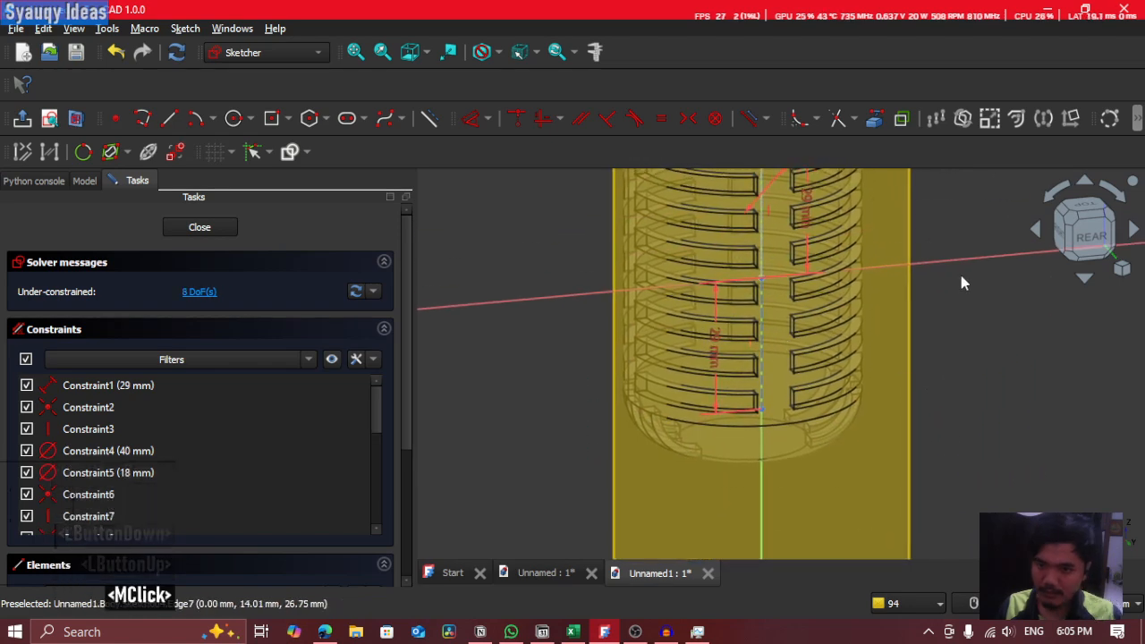
# Step: Delete the leftover 29 mm dimension and construction line below the horizontal axis
pyautogui.click(1087, 233)
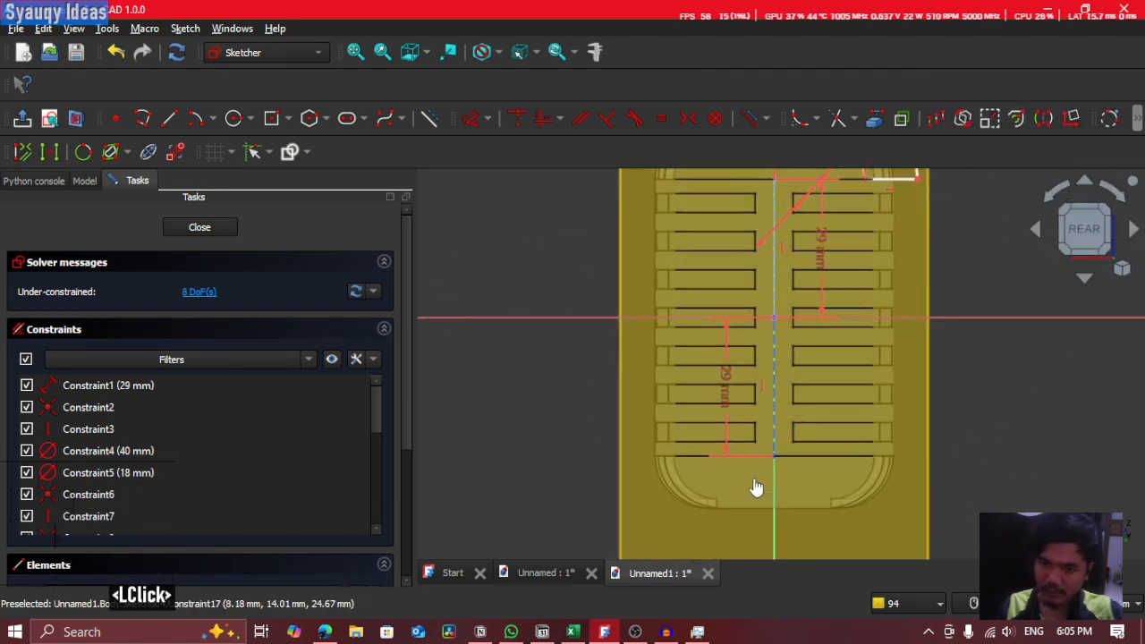
pyautogui.moveTo(756, 487); pyautogui.dragTo(675, 388)
pyautogui.click(728, 402)
pyautogui.press('Delete')
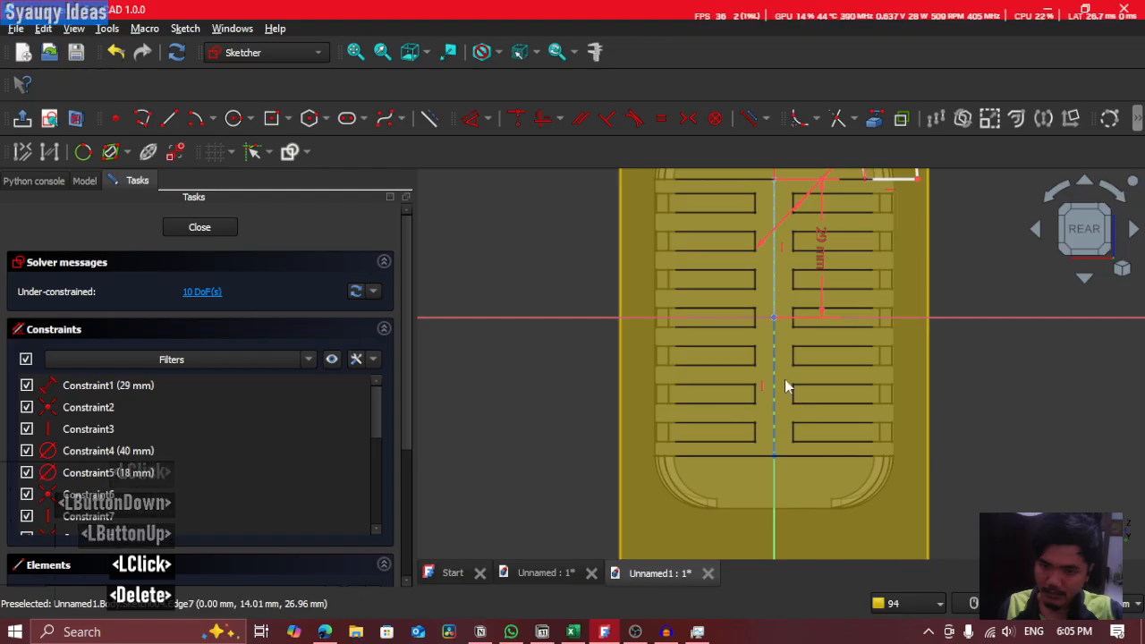
pyautogui.moveTo(775, 380); pyautogui.dragTo(730, 405)
pyautogui.press('Delete')
pyautogui.click(731, 438)
pyautogui.press('Delete')
pyautogui.moveTo(792, 424); pyautogui.dragTo(689, 456)
pyautogui.press('Delete')
# Step: Mirror the remaining upper quarter-ring profile about the vertical axis, keeping the original geometry
pyautogui.click(825, 300)
pyautogui.moveTo(788, 235); pyautogui.dragTo(647, 367, button='middle')
pyautogui.scroll(-3, 647, 367)
pyautogui.moveTo(586, 211); pyautogui.dragTo(926, 501)
pyautogui.scroll(3, 626, 371)
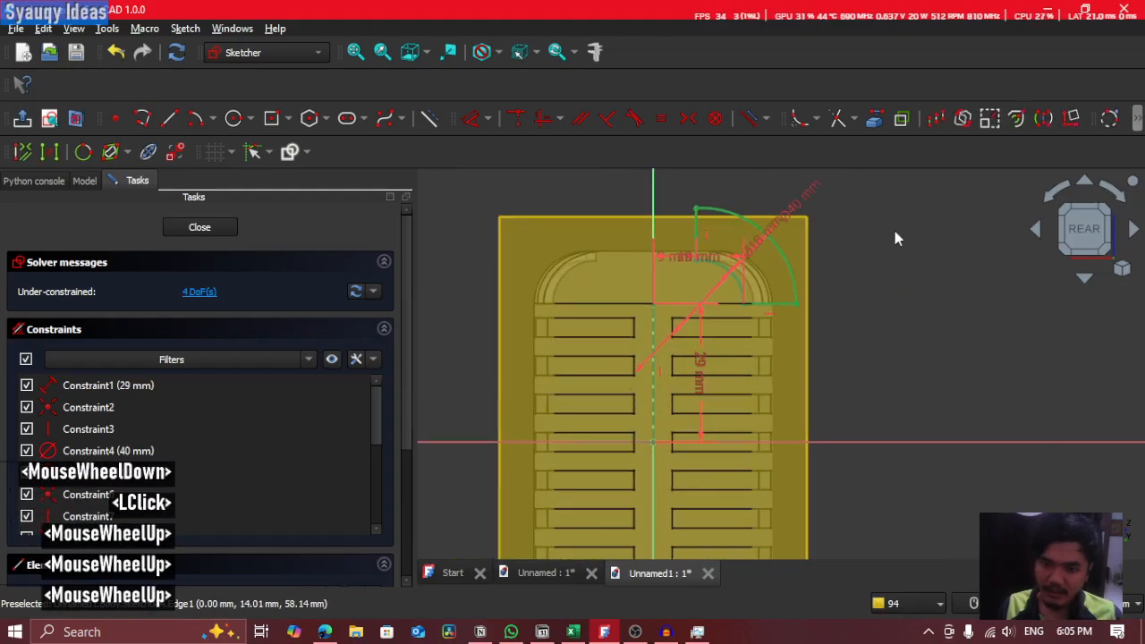
pyautogui.click(1048, 122)
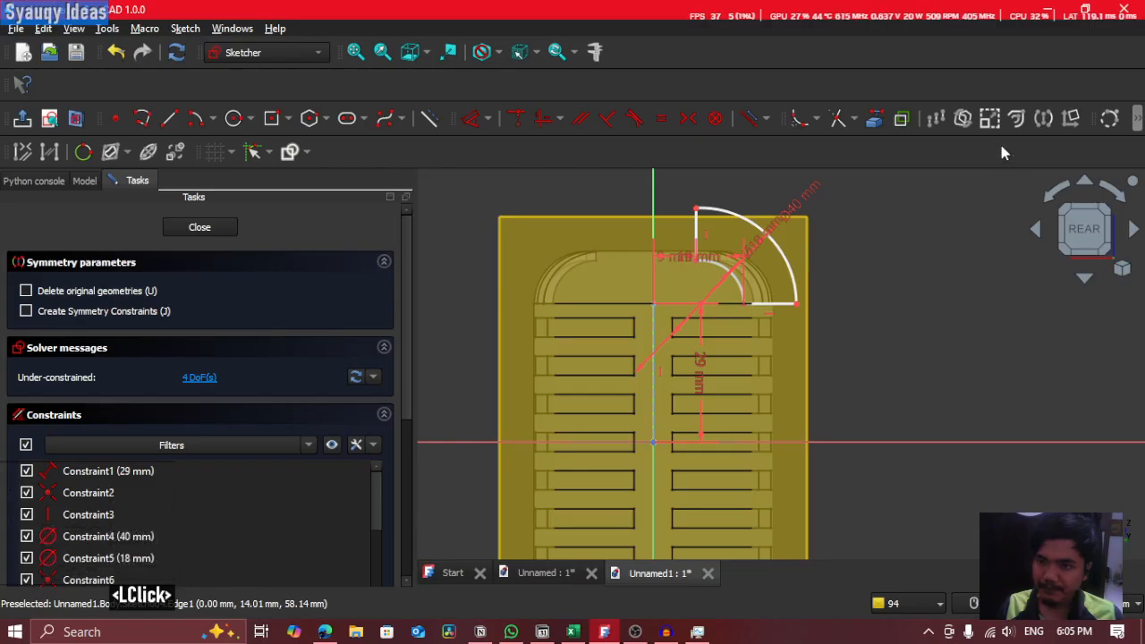
pyautogui.click(653, 407)
# Step: Mirror both upper quarter-ring profiles about the horizontal axis and close the sketch
pyautogui.moveTo(520, 482); pyautogui.dragTo(654, 367, button='middle')
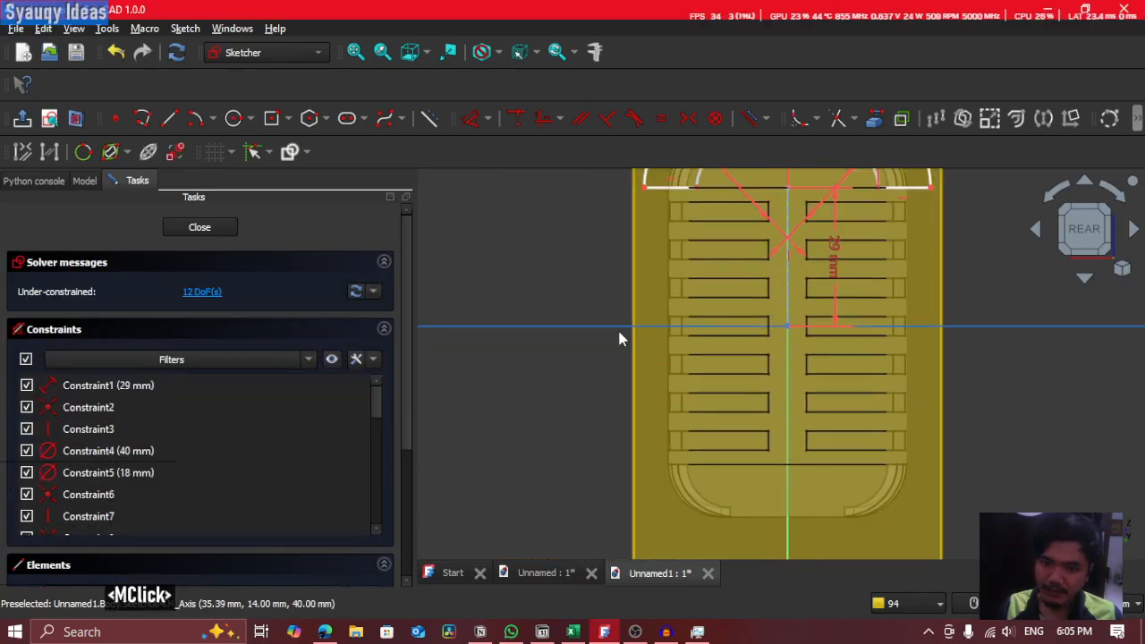
pyautogui.moveTo(611, 330); pyautogui.dragTo(598, 423, button='middle')
pyautogui.moveTo(503, 402); pyautogui.dragTo(488, 451, button='middle')
pyautogui.scroll(-2, 486, 448)
pyautogui.click(951, 254)
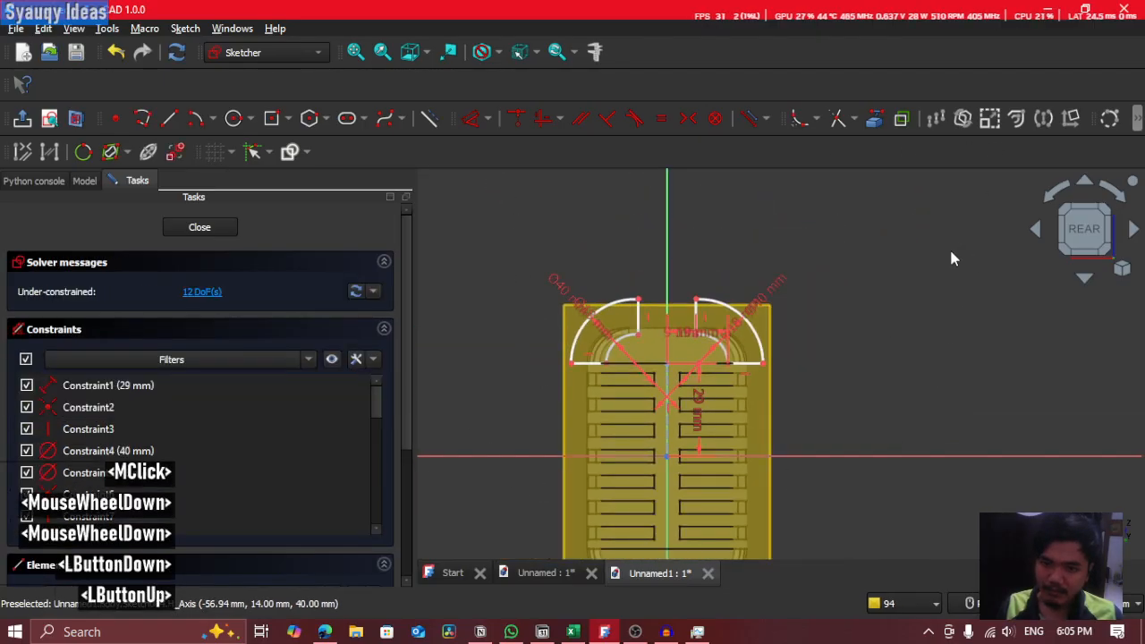
pyautogui.moveTo(889, 205); pyautogui.dragTo(417, 529)
pyautogui.click(1044, 119)
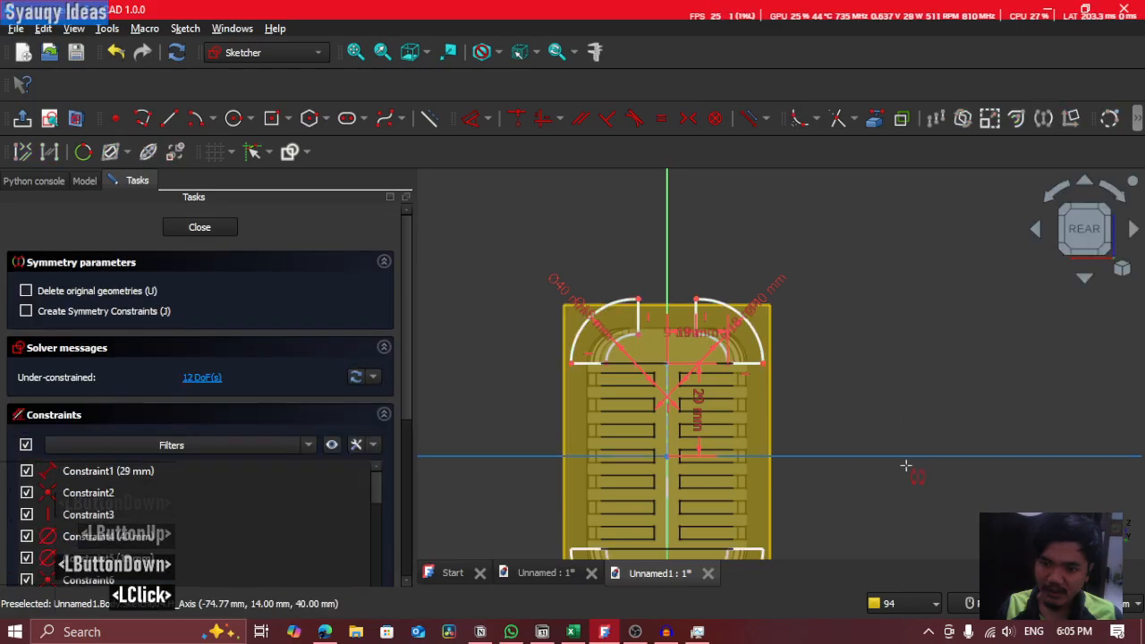
pyautogui.click(905, 466)
pyautogui.moveTo(848, 519); pyautogui.dragTo(963, 308, button='middle')
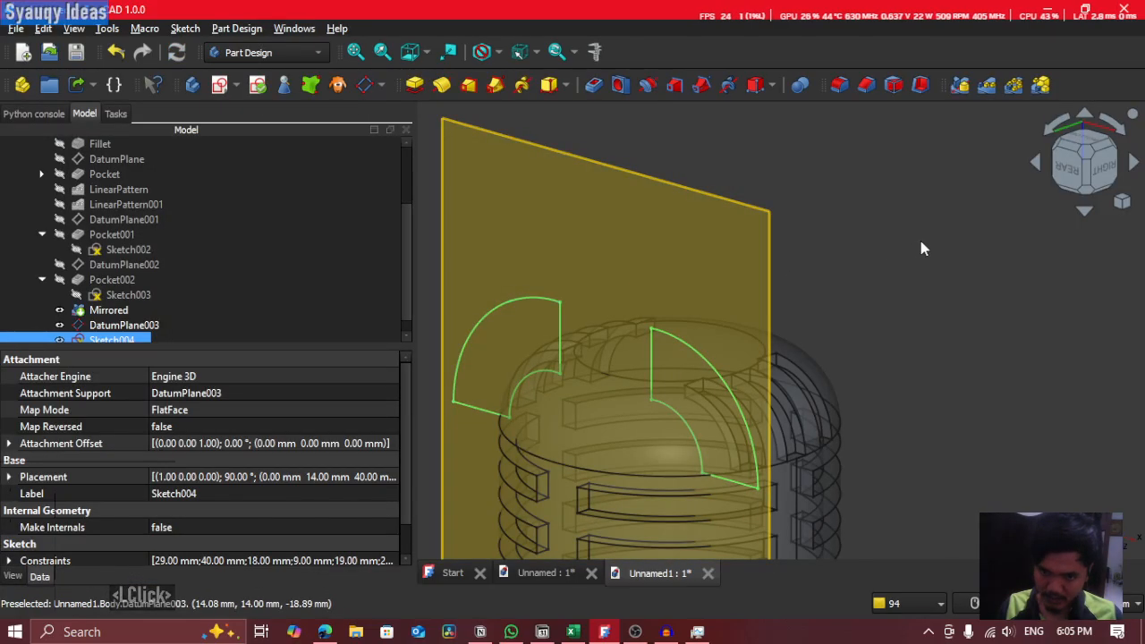
# Step: Cut the quarter-ring profiles of Sketch004 as a pocket 4 mm deep along the sketch normal
pyautogui.keyDown('shift'); pyautogui.moveTo(921, 240); pyautogui.dragTo(761, 250, button='middle'); pyautogui.keyUp('shift')
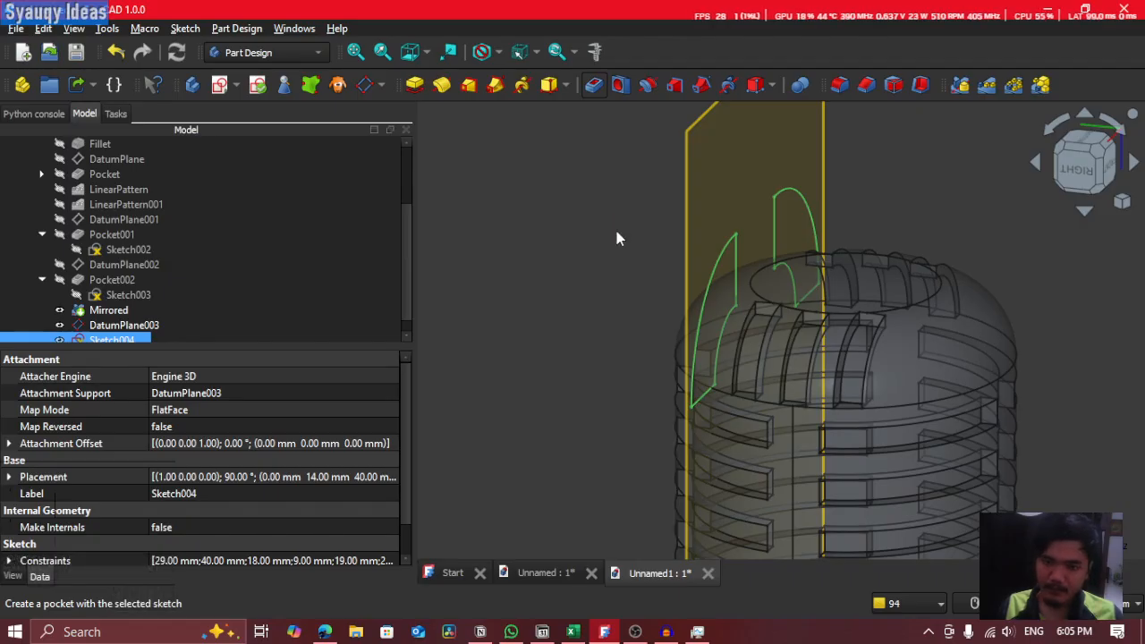
pyautogui.keyDown('shift'); pyautogui.moveTo(606, 236); pyautogui.dragTo(630, 338, button='middle'); pyautogui.keyUp('shift')
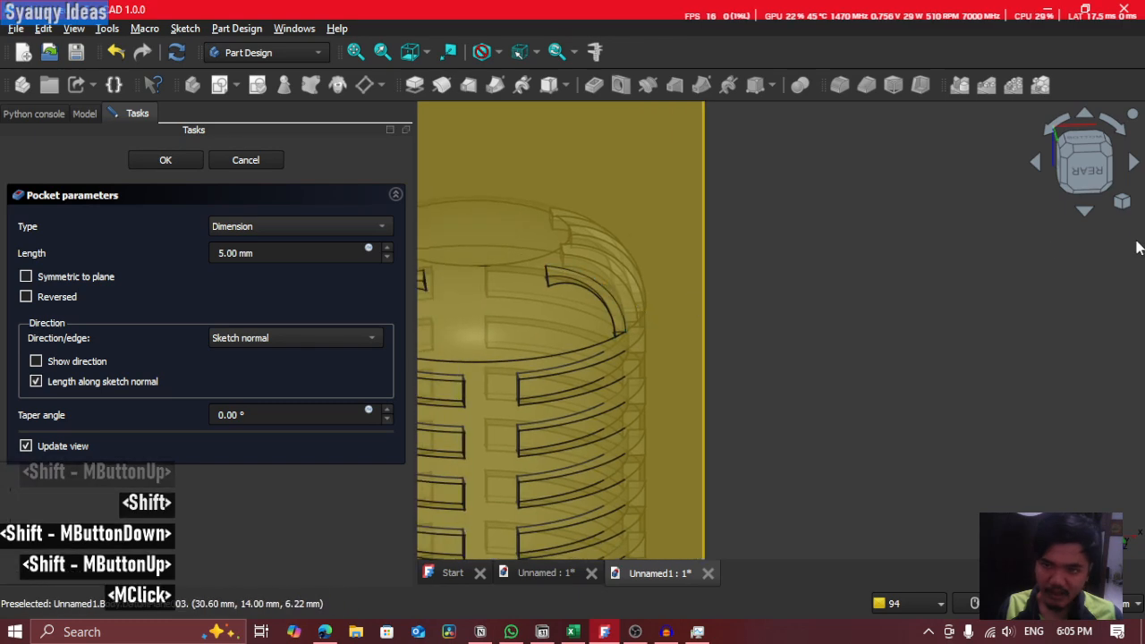
pyautogui.click(1090, 164)
pyautogui.scroll(7, 518, 325)
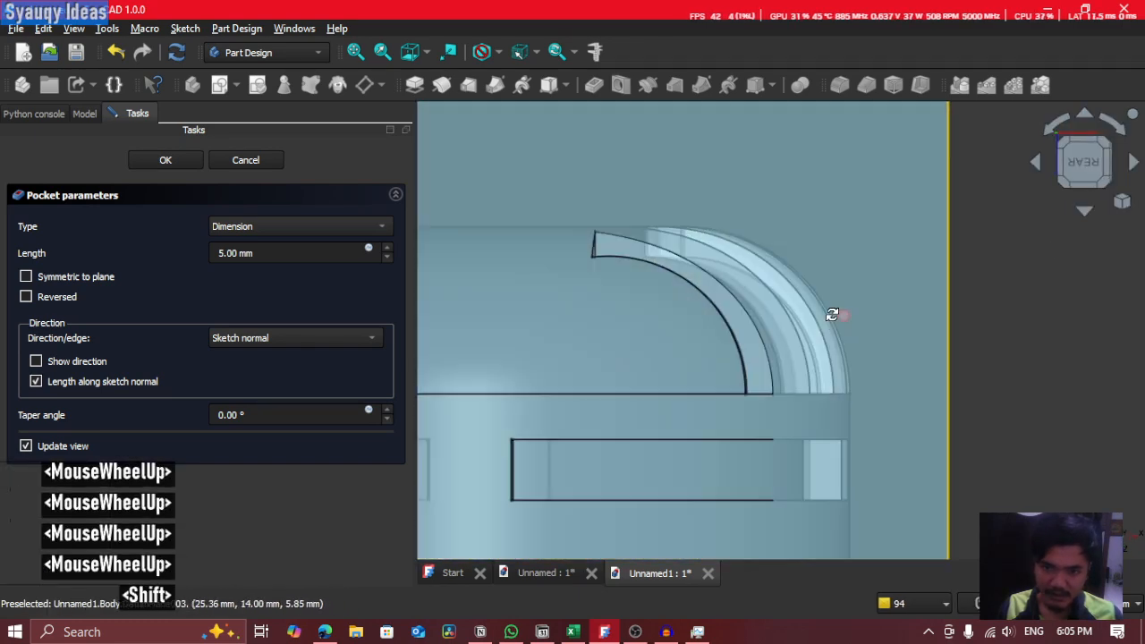
pyautogui.keyDown('shift'); pyautogui.moveTo(831, 313); pyautogui.dragTo(612, 328, button='middle'); pyautogui.keyUp('shift')
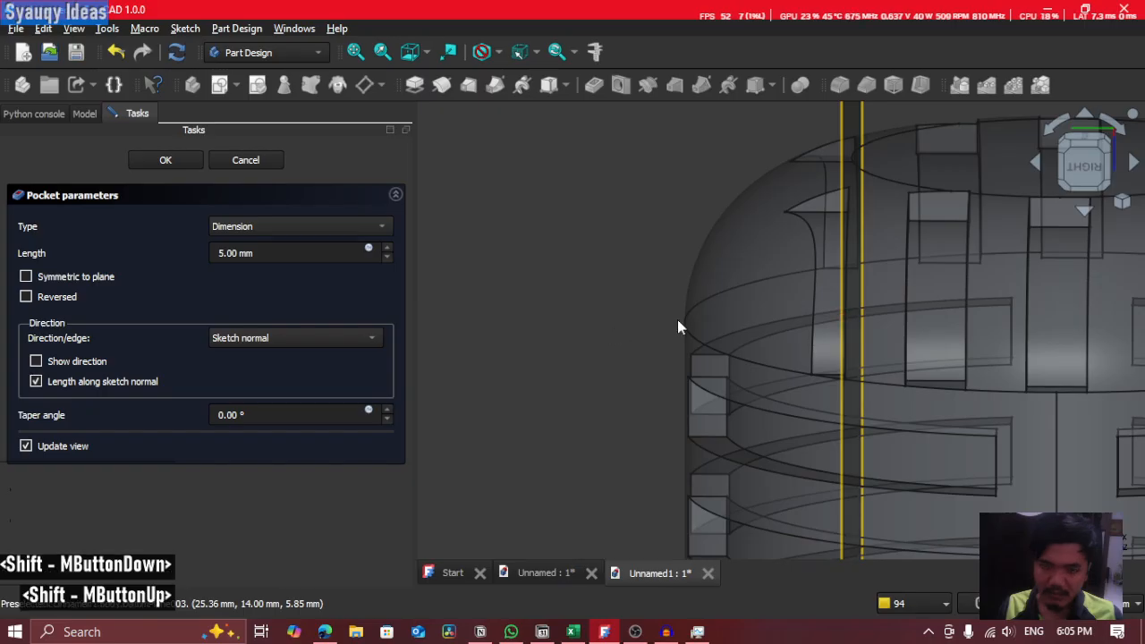
pyautogui.scroll(-1, 325, 254)
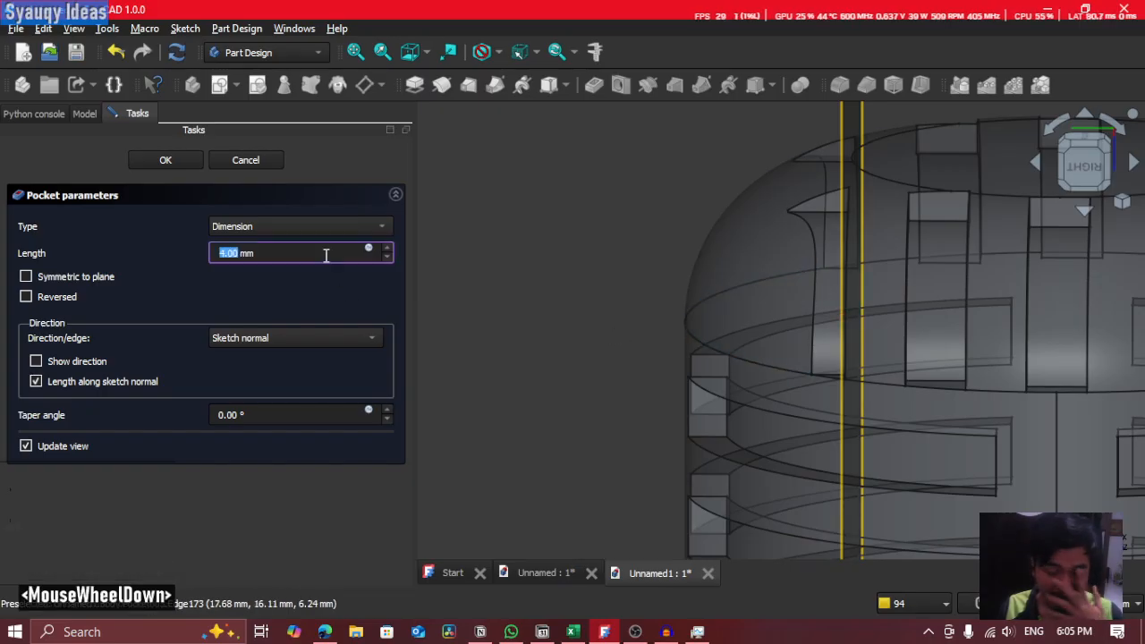
pyautogui.click(544, 220)
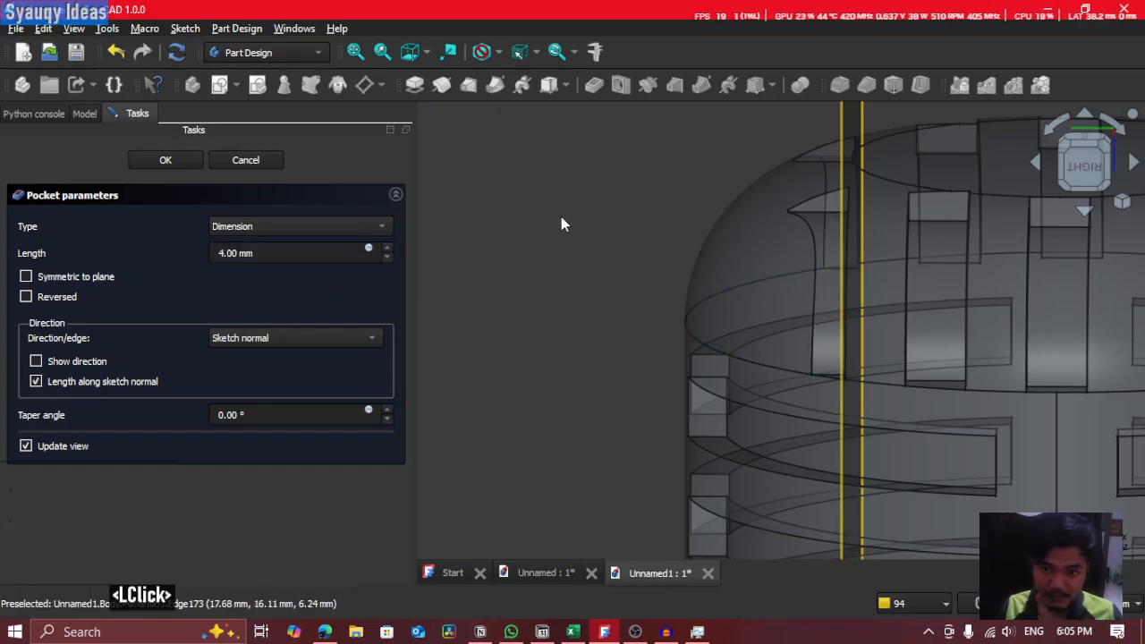
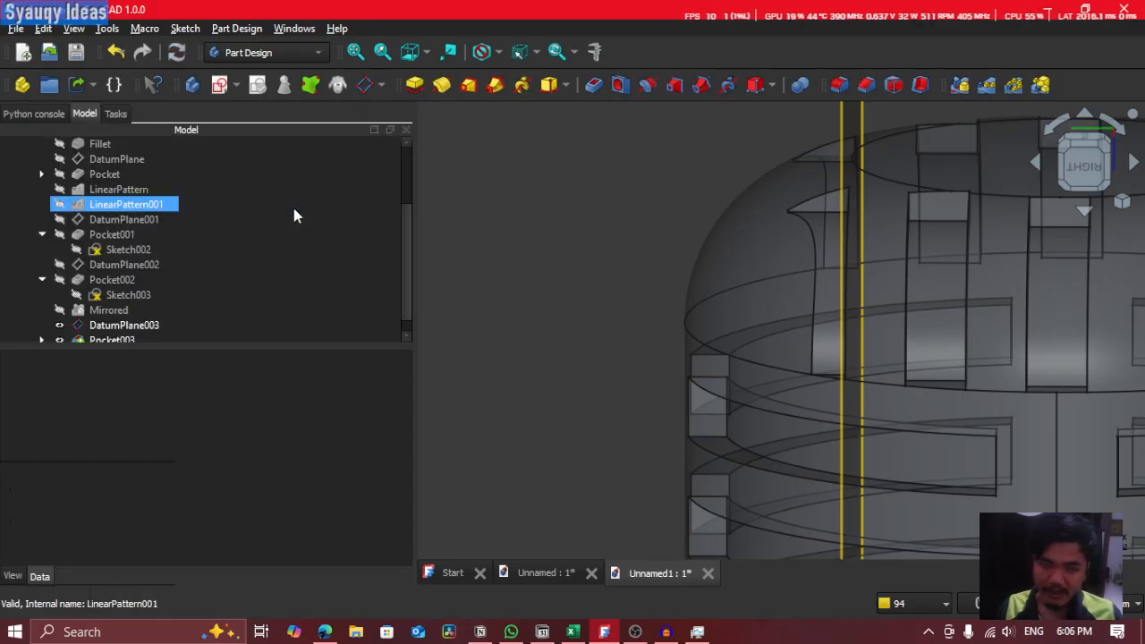
# Step: Reopen Sketch004 under Pocket003 and set the inner arc's upper end distance from the vertical axis to 8 mm
pyautogui.keyDown('shift'); pyautogui.moveTo(877, 350); pyautogui.dragTo(830, 298, button='middle'); pyautogui.keyUp('shift')
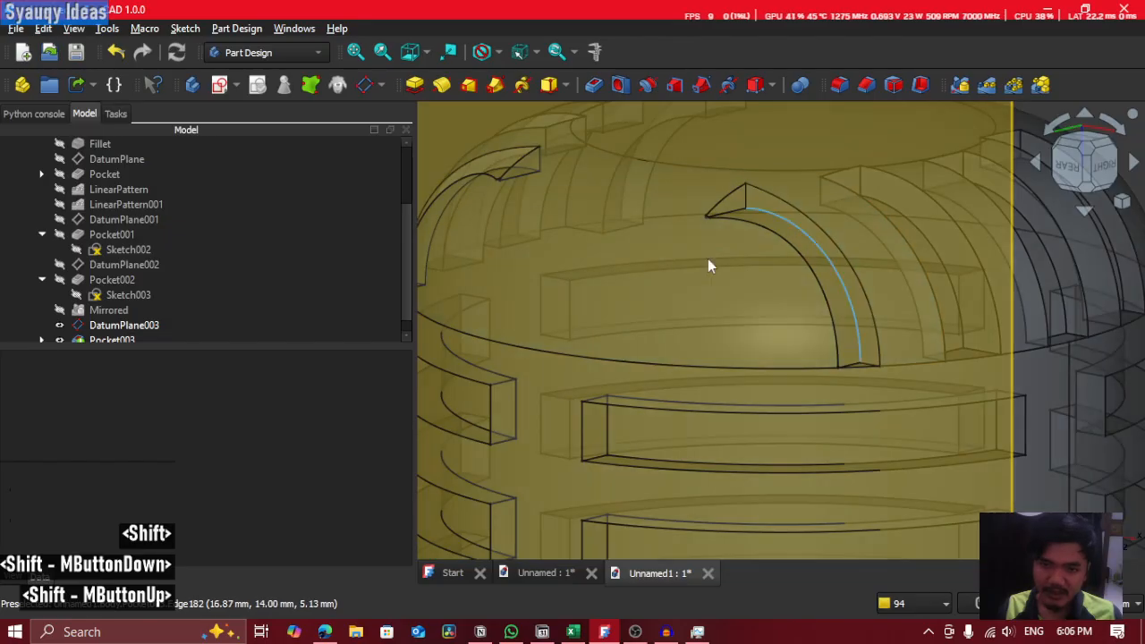
pyautogui.scroll(-2, 47, 323)
pyautogui.click(43, 325)
pyautogui.click(149, 330)
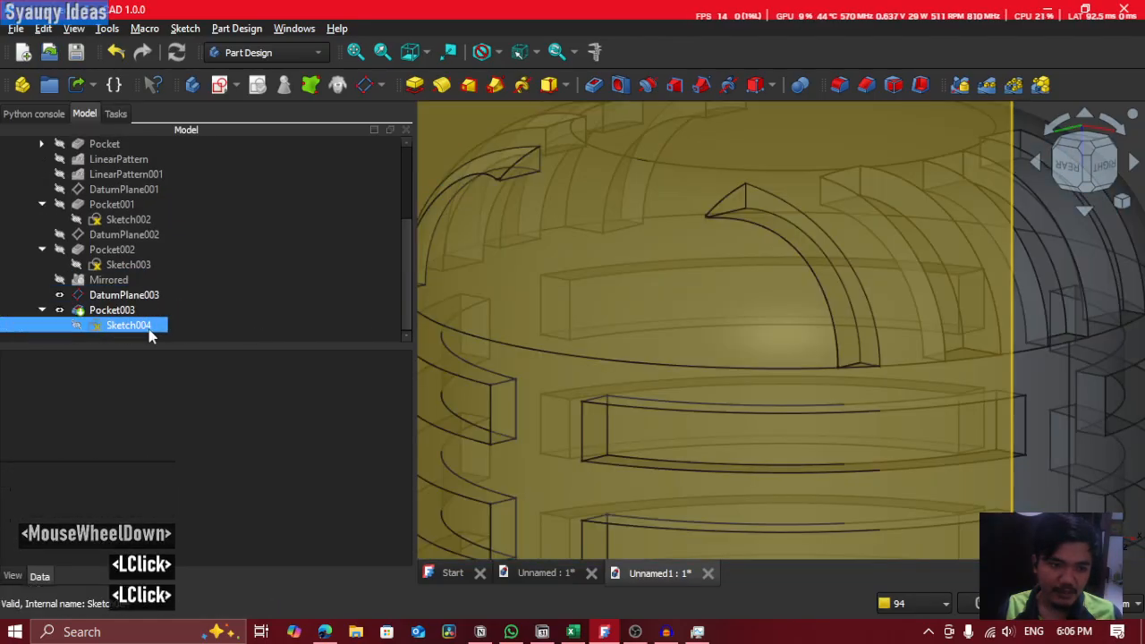
pyautogui.doubleClick(149, 327)
pyautogui.scroll(-4, 708, 336)
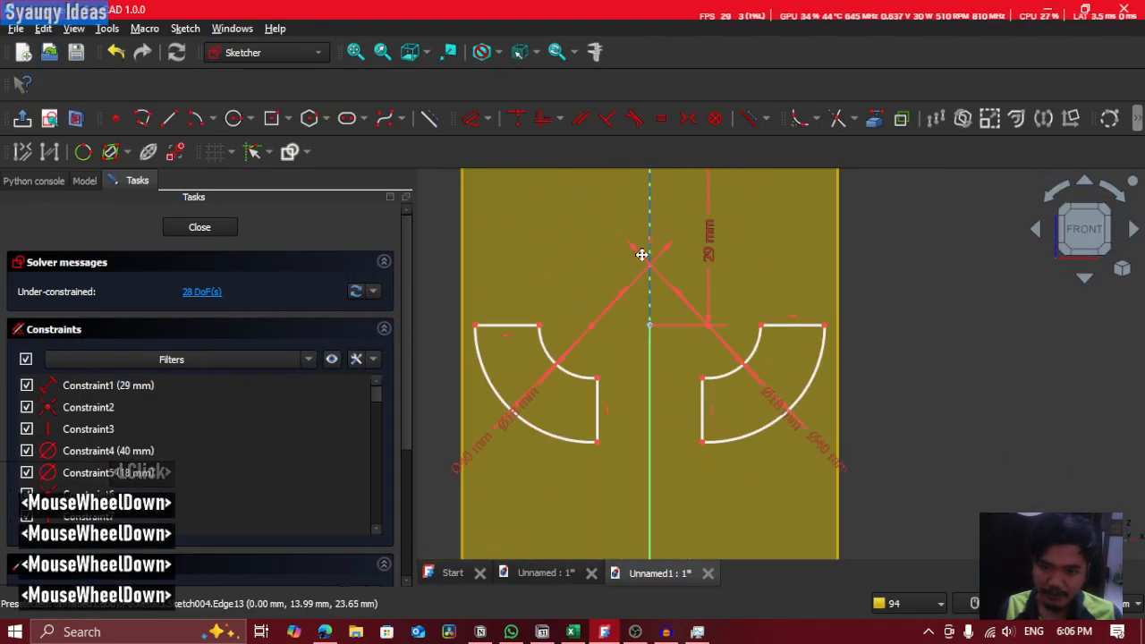
pyautogui.moveTo(642, 255); pyautogui.dragTo(659, 403, button='middle')
pyautogui.scroll(-2, 654, 299)
pyautogui.scroll(5, 632, 215)
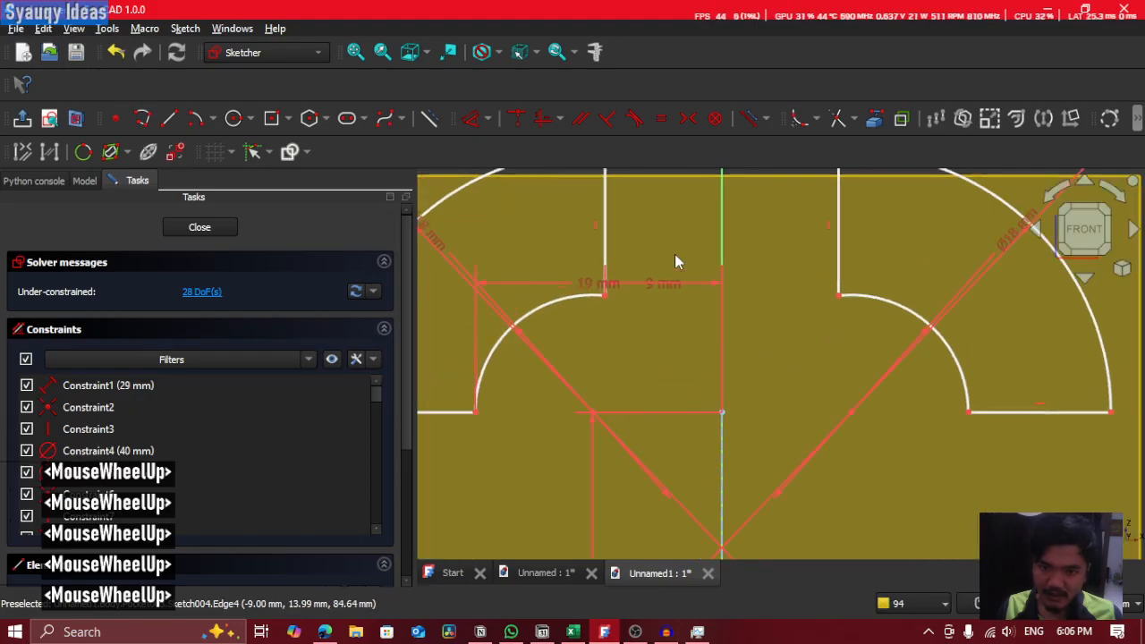
pyautogui.doubleClick(666, 301)
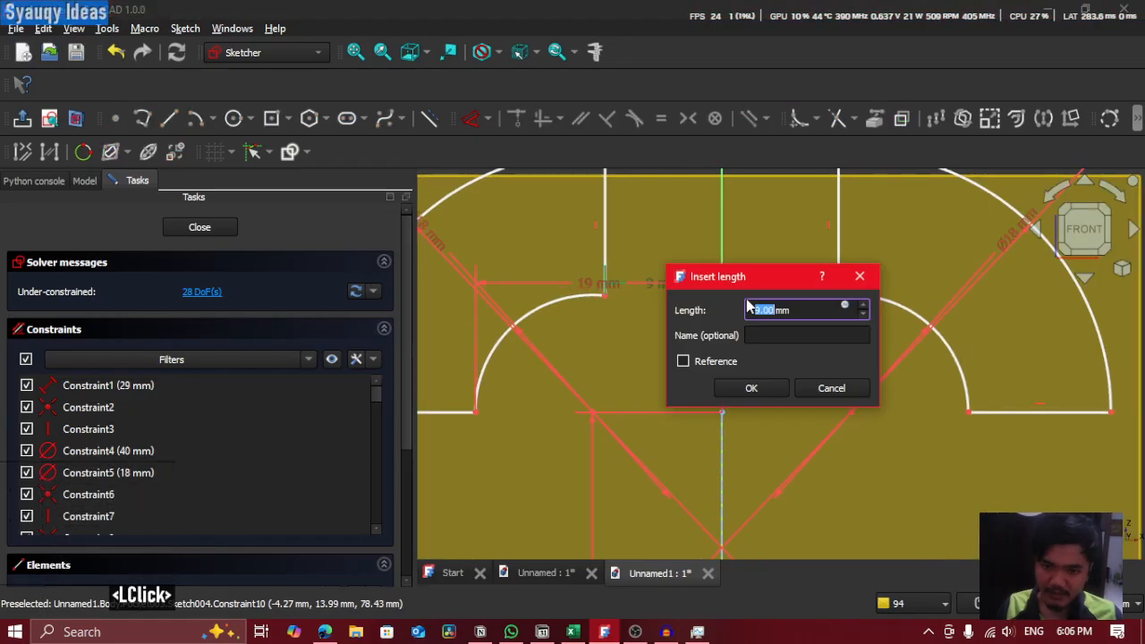
pyautogui.press('Return')
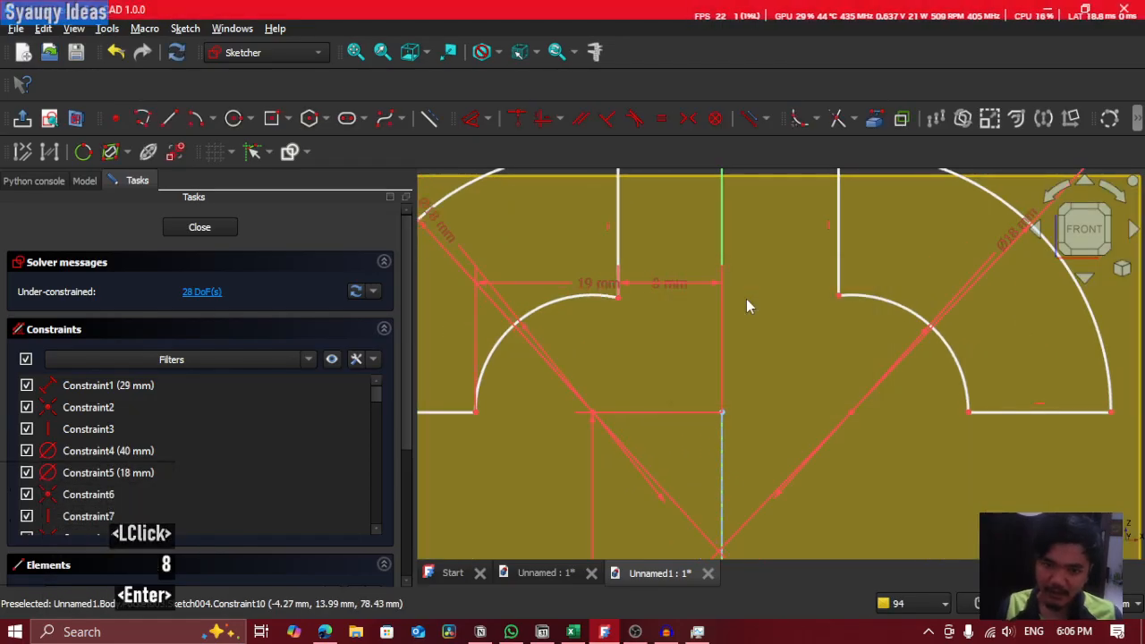
# Step: Set the inner arc's lower end distance from the vertical axis to 18 mm
pyautogui.doubleClick(590, 287)
pyautogui.write('148')
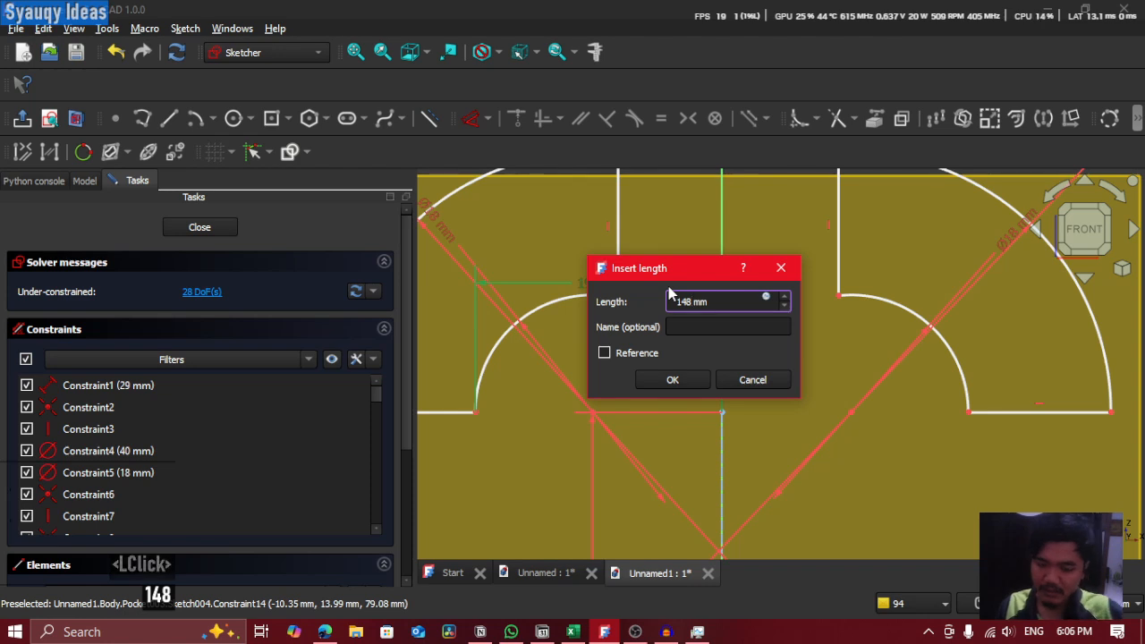
pyautogui.press('BackSpace')
pyautogui.press('BackSpace')
pyautogui.write('8')
pyautogui.press('Return')
pyautogui.scroll(-2, 854, 313)
pyautogui.scroll(1, 854, 312)
pyautogui.moveTo(854, 312); pyautogui.dragTo(816, 317, button='middle')
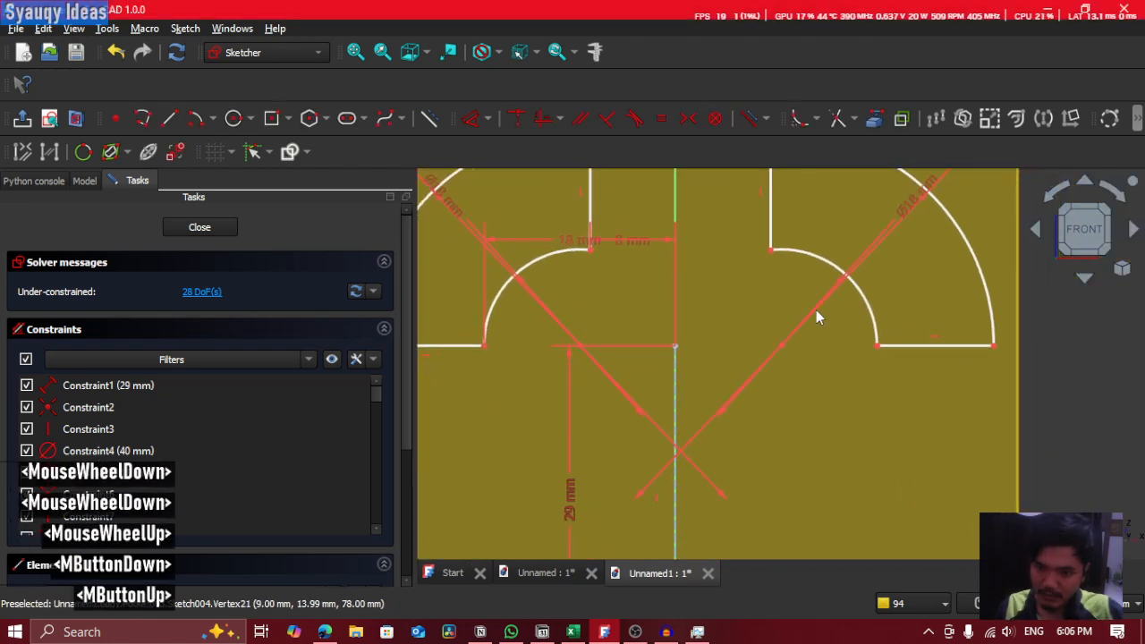
# Step: Delete the mirrored quarter-ring profiles, keeping only the upper one left of the vertical axis
pyautogui.middleClick(751, 406)
pyautogui.scroll(-4, 750, 406)
pyautogui.moveTo(947, 197); pyautogui.dragTo(748, 447)
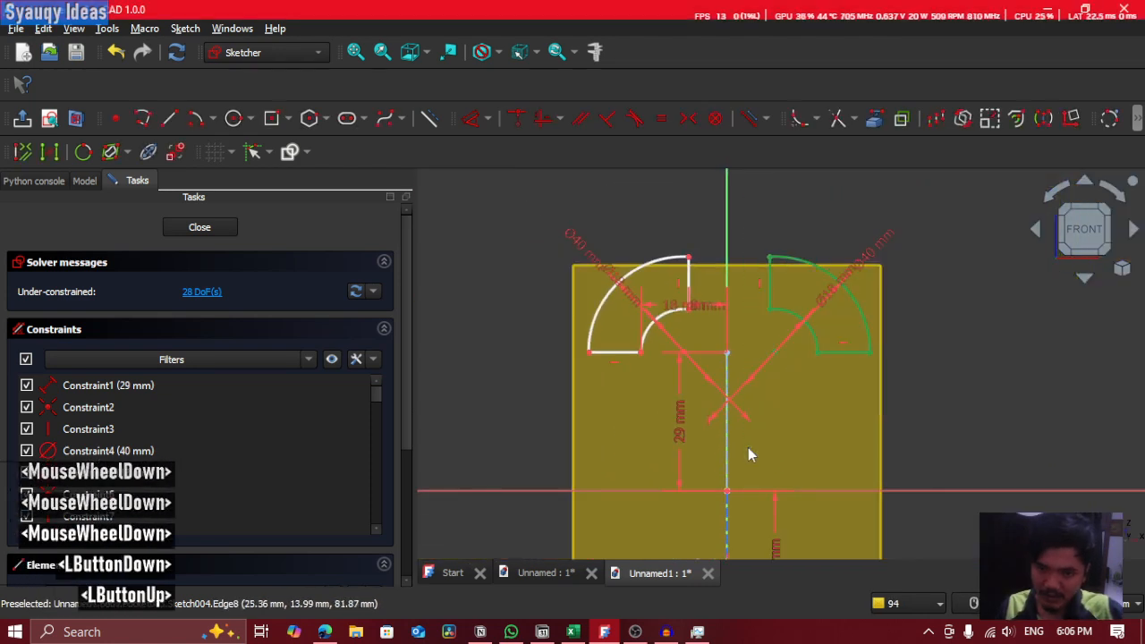
pyautogui.press('BackSpace')
pyautogui.press('Delete')
pyautogui.scroll(-1, 931, 336)
pyautogui.middleClick(971, 309)
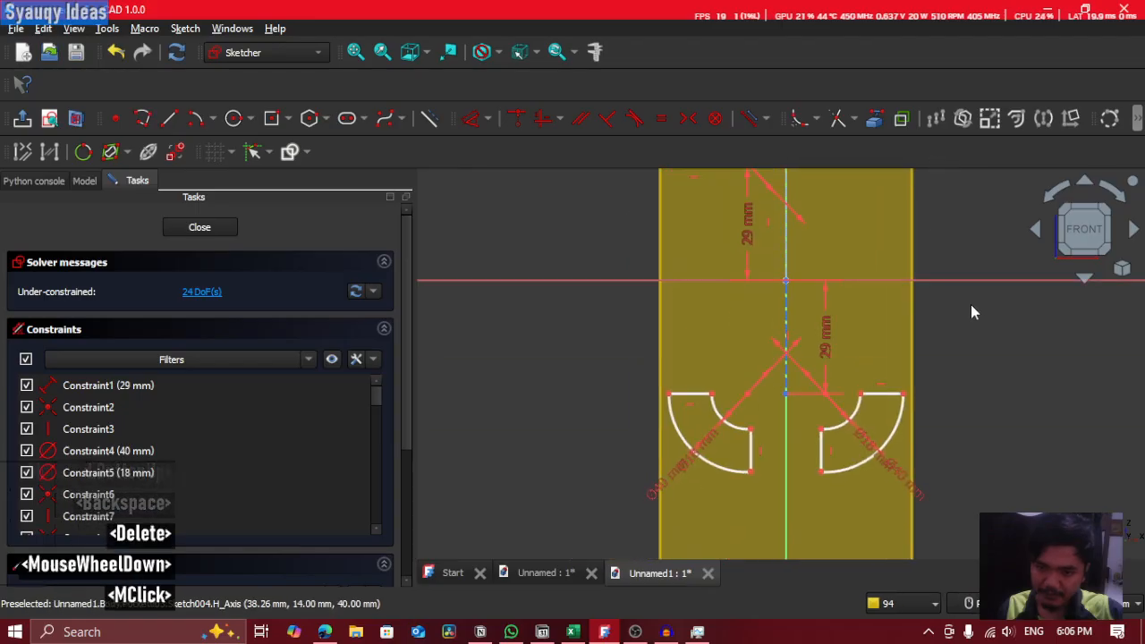
pyautogui.moveTo(652, 473); pyautogui.dragTo(600, 536)
pyautogui.press('Delete')
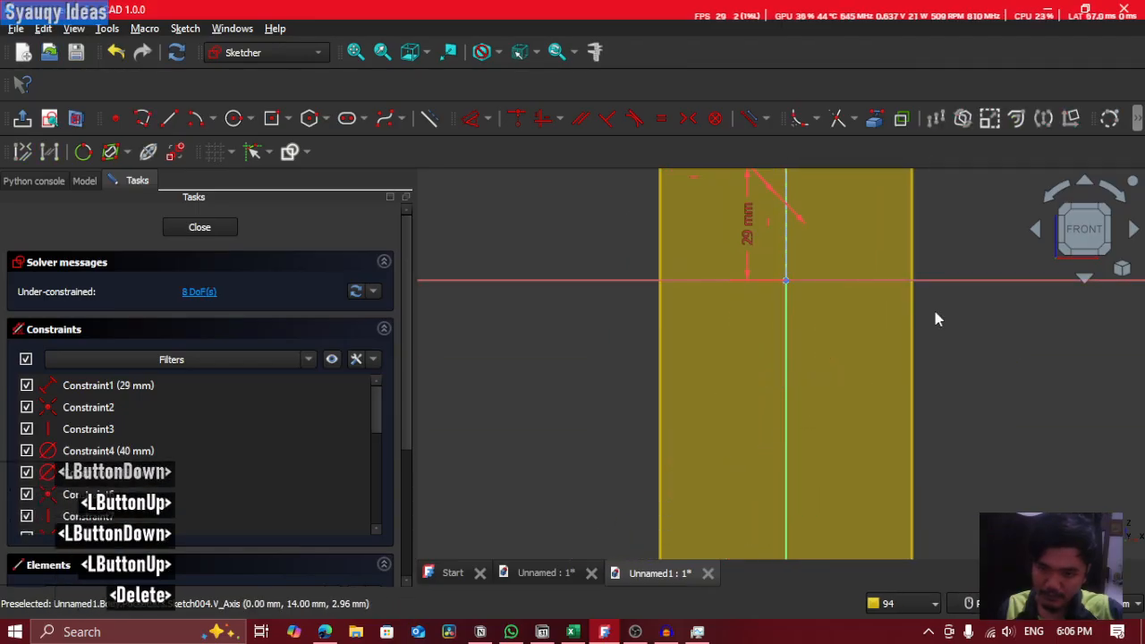
# Step: Mirror the kept upper quarter-ring profile, with 8 mm and 18 mm inner arc distances, about the vertical axis
pyautogui.middleClick(937, 320)
pyautogui.moveTo(742, 213); pyautogui.dragTo(419, 559)
pyautogui.click(1043, 117)
pyautogui.click(656, 261)
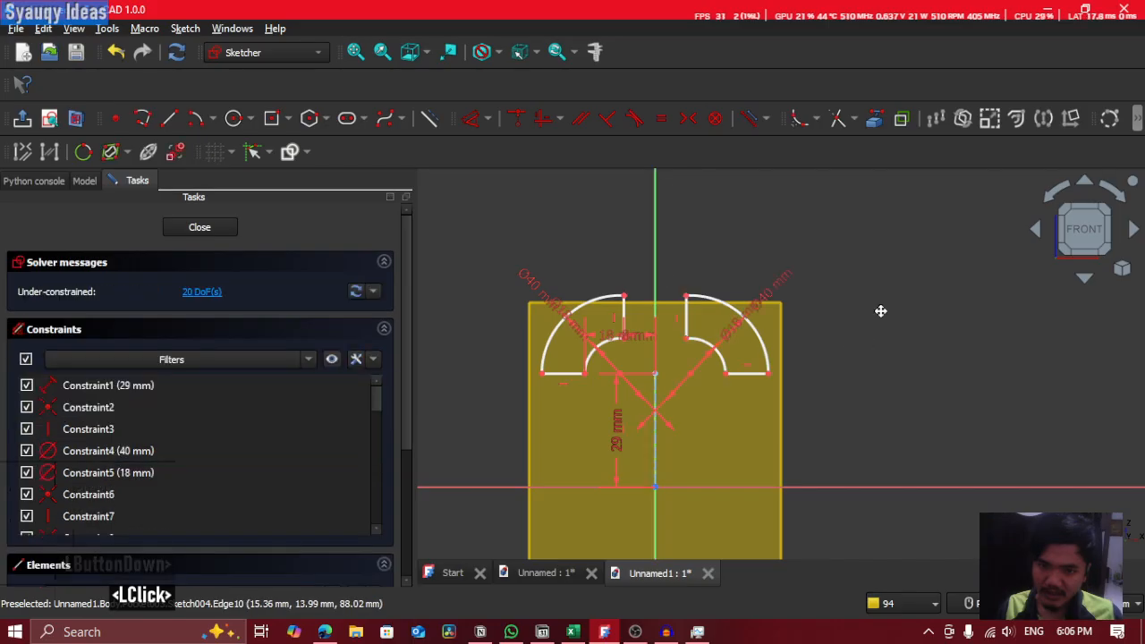
# Step: Mirror the two upper quarter-ring profiles about the horizontal axis and leave Sketch004
pyautogui.middleClick(931, 318)
pyautogui.scroll(-2, 985, 268)
pyautogui.middleClick(986, 243)
pyautogui.moveTo(948, 219); pyautogui.dragTo(560, 453)
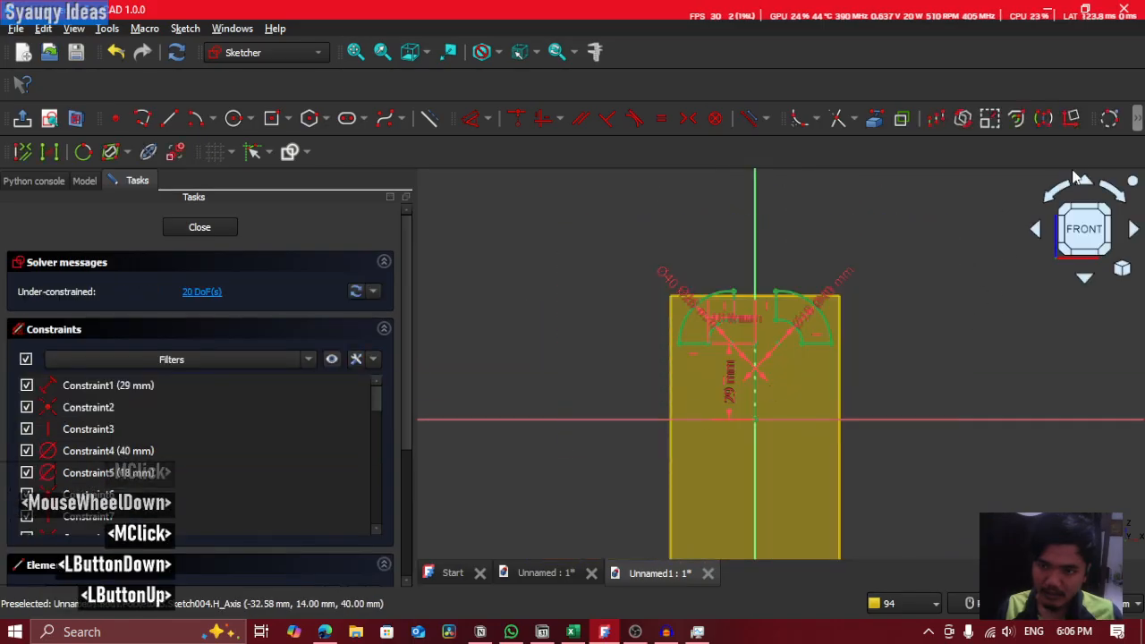
pyautogui.press('z')
pyautogui.press('s')
pyautogui.click(981, 393)
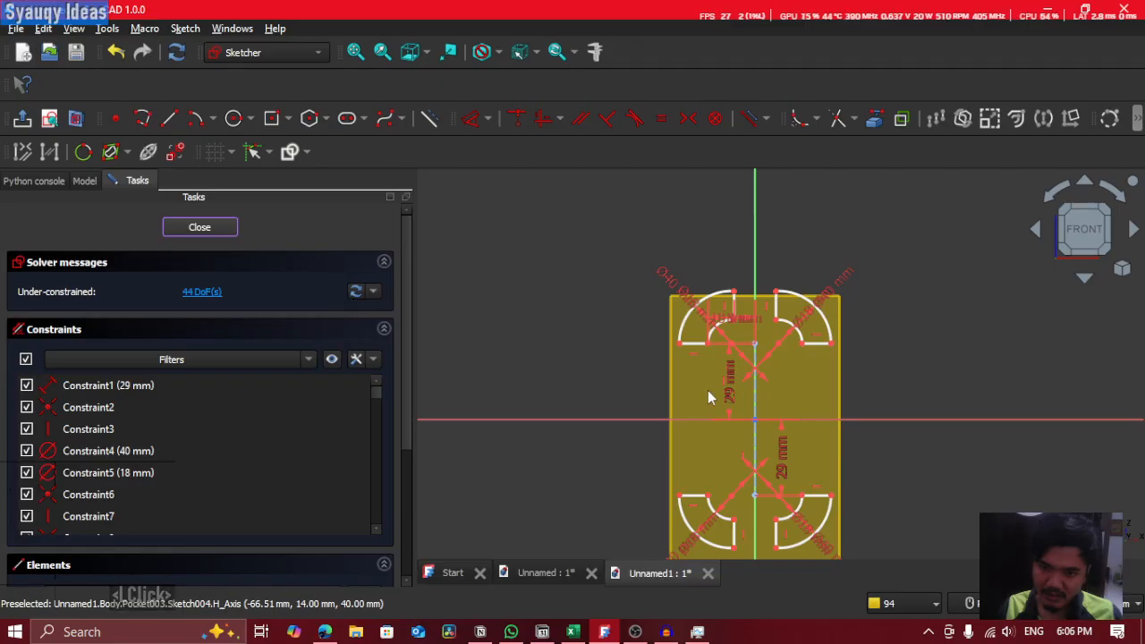
pyautogui.press('Escape')
# Step: Set the length of Pocket003 to 3 mm
pyautogui.moveTo(746, 340)
pyautogui.keyDown('shift'); pyautogui.mouseDown(button='middle')
pyautogui.moveTo(746, 215)
pyautogui.moveTo(934, 186)
pyautogui.moveTo(511, 277)
pyautogui.moveTo(504, 256)
pyautogui.moveTo(529, 235)
pyautogui.moveTo(450, 243)
pyautogui.moveTo(421, 268)
pyautogui.mouseUp(button='middle'); pyautogui.keyUp('shift')
pyautogui.doubleClick(112, 310)
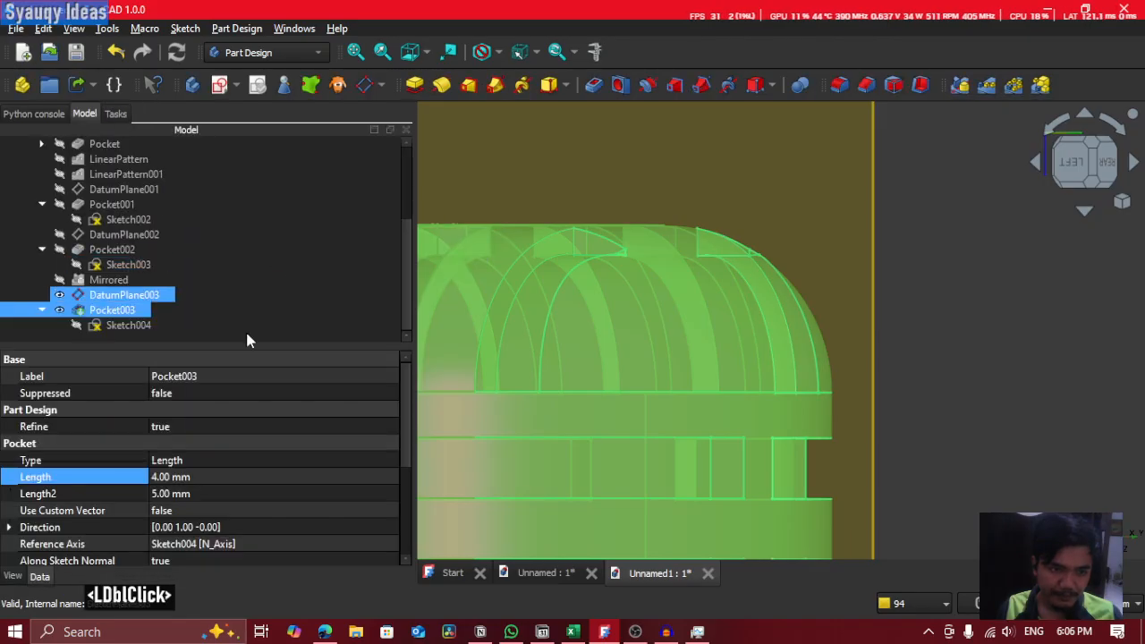
pyautogui.click(174, 478)
pyautogui.write('3')
pyautogui.press('Return')
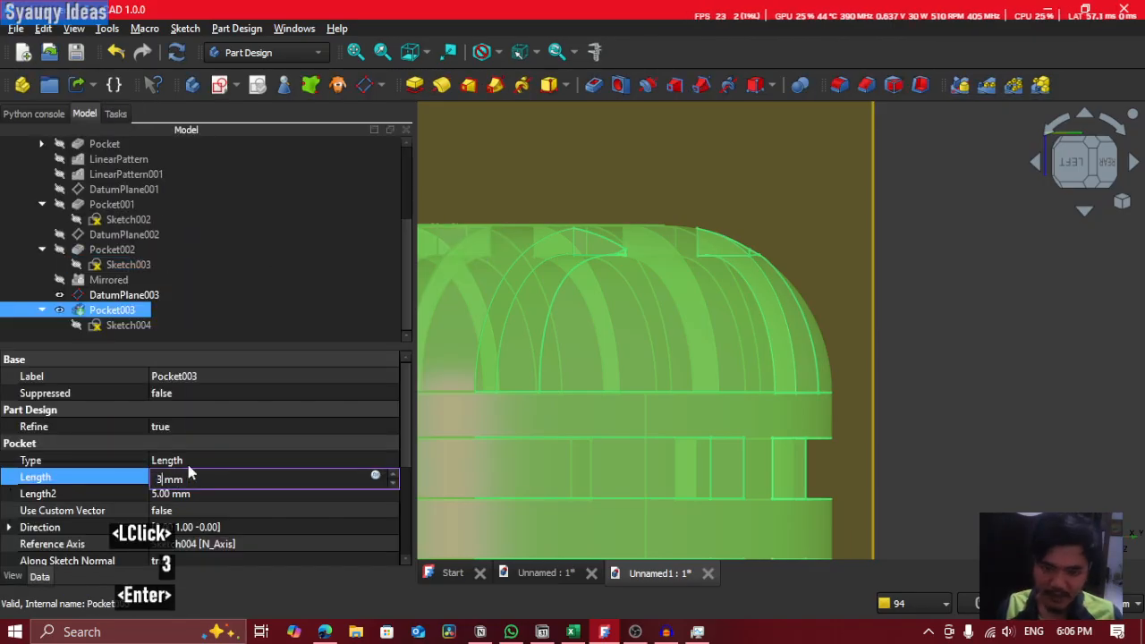
pyautogui.click(283, 325)
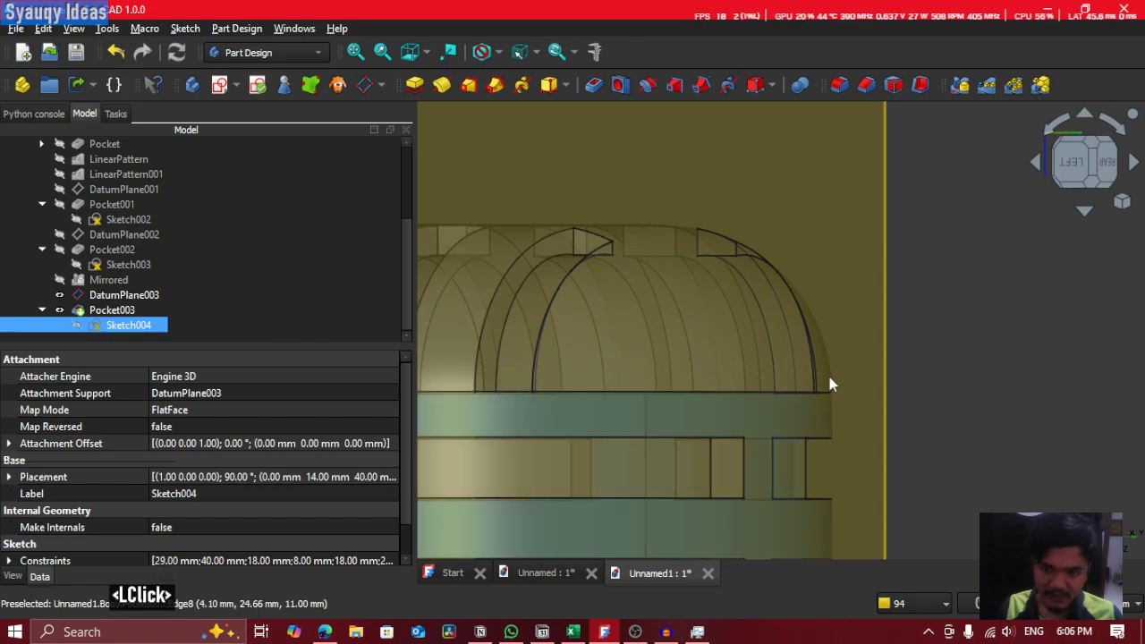
# Step: Check the corner grooves from the underside of the body and undo the last pocket length change
pyautogui.scroll(-2, 829, 376)
pyautogui.keyDown('shift'); pyautogui.moveTo(749, 348); pyautogui.dragTo(818, 365, button='middle'); pyautogui.keyUp('shift')
pyautogui.scroll(-2, 827, 369)
pyautogui.keyDown('shift'); pyautogui.moveTo(721, 331); pyautogui.dragTo(706, 493, button='middle'); pyautogui.keyUp('shift')
pyautogui.scroll(-1, 795, 386)
pyautogui.click(1132, 170)
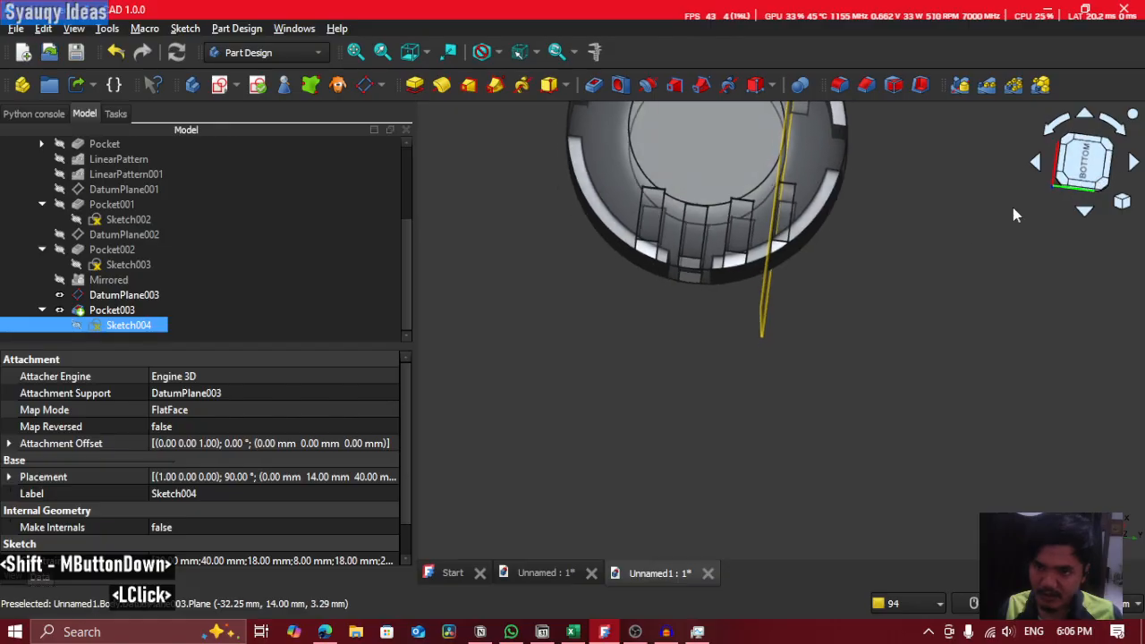
pyautogui.hotkey('ctrl', 'z')
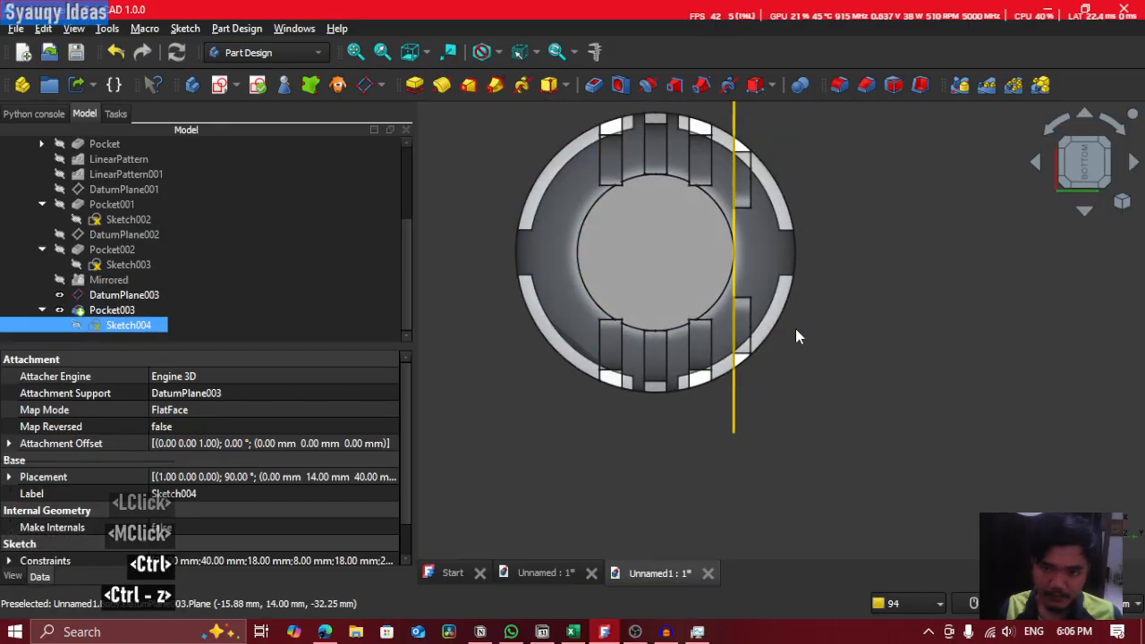
# Step: Reopen Sketch004 and delete the three mirrored quarter-ring profiles, keeping the upper one left of the vertical axis
pyautogui.doubleClick(128, 326)
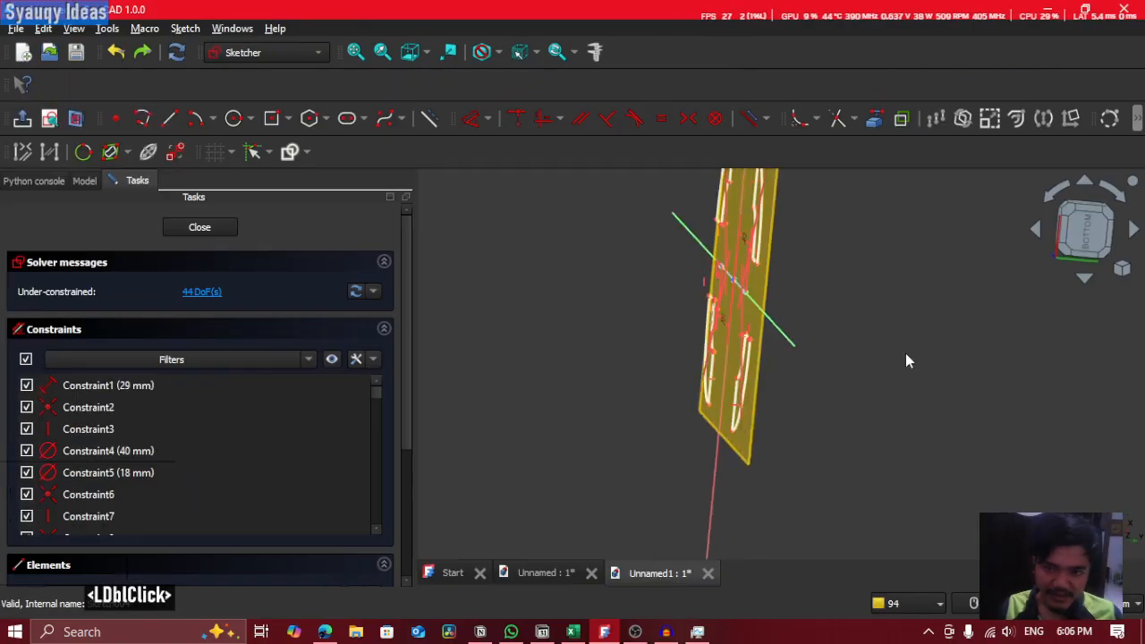
pyautogui.scroll(-2, 905, 353)
pyautogui.middleClick(907, 358)
pyautogui.click(1093, 241)
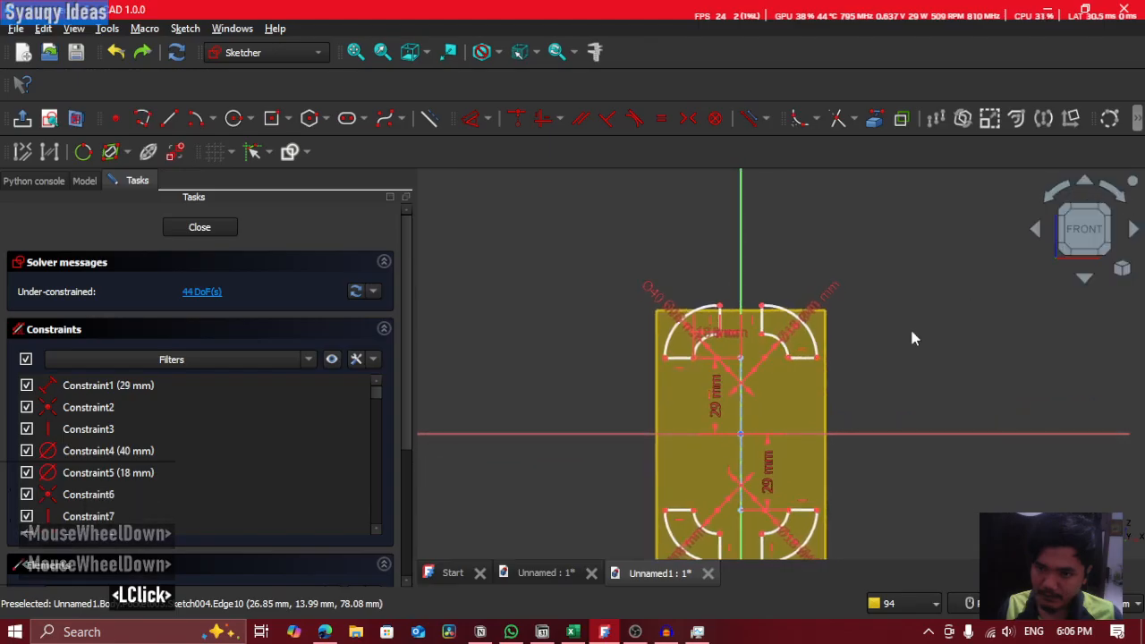
pyautogui.middleClick(780, 262)
pyautogui.moveTo(946, 193); pyautogui.dragTo(741, 560)
pyautogui.middleClick(926, 396)
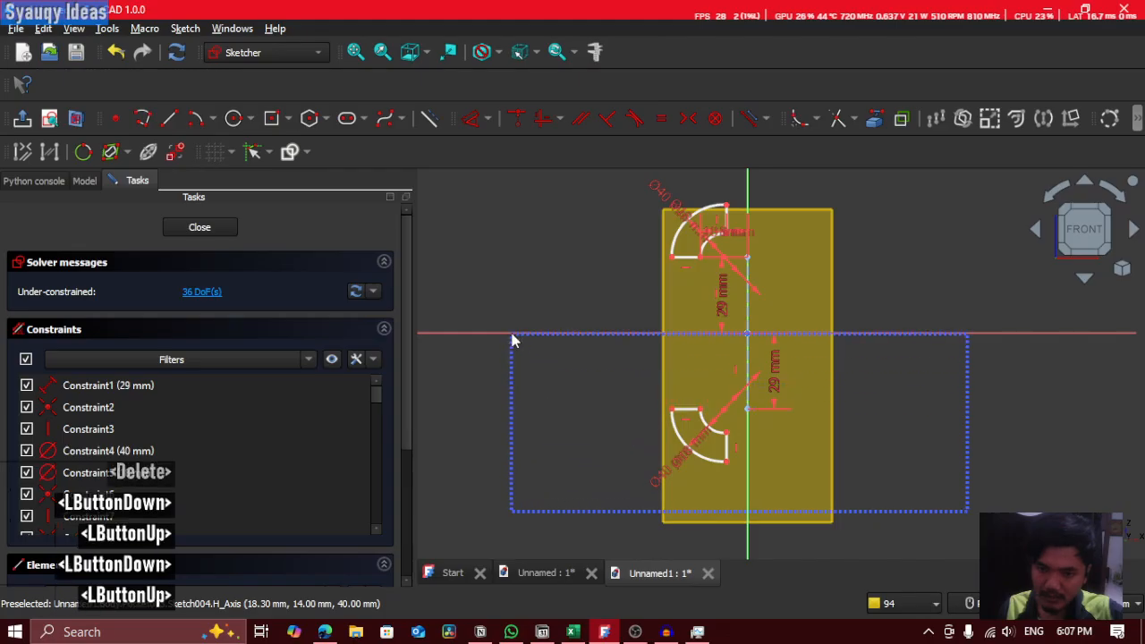
pyautogui.scroll(2, 772, 349)
pyautogui.middleClick(772, 339)
pyautogui.moveTo(848, 461); pyautogui.dragTo(584, 196)
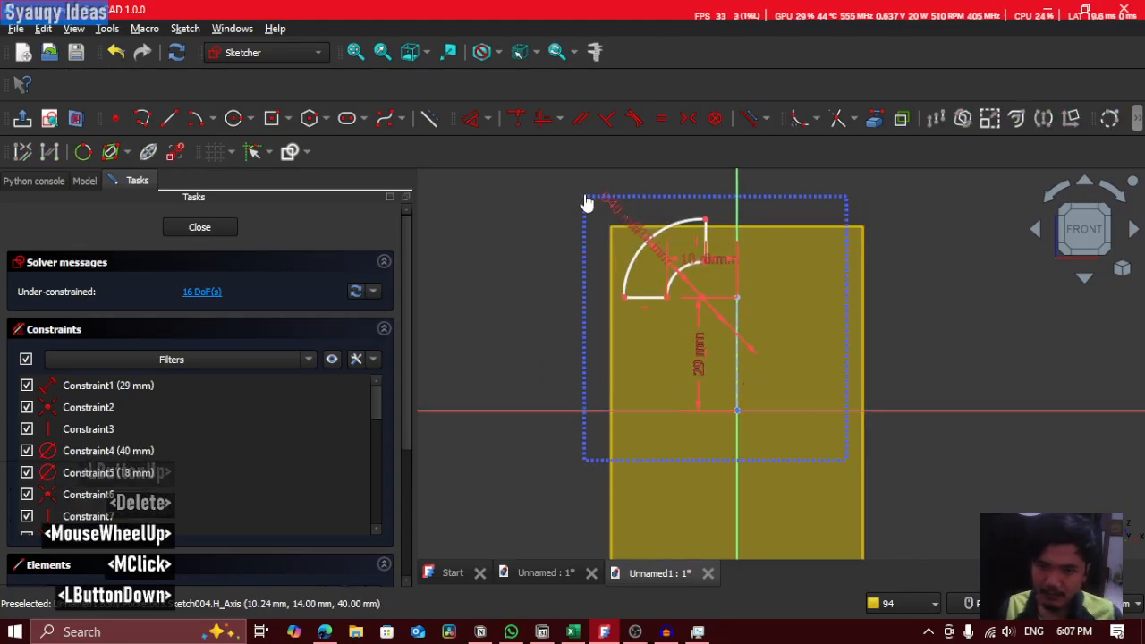
pyautogui.click(773, 200)
# Step: Set the inner arc's distances from the vertical axis to 6 mm for its upper end and 16 mm for its lower end
pyautogui.scroll(5, 717, 246)
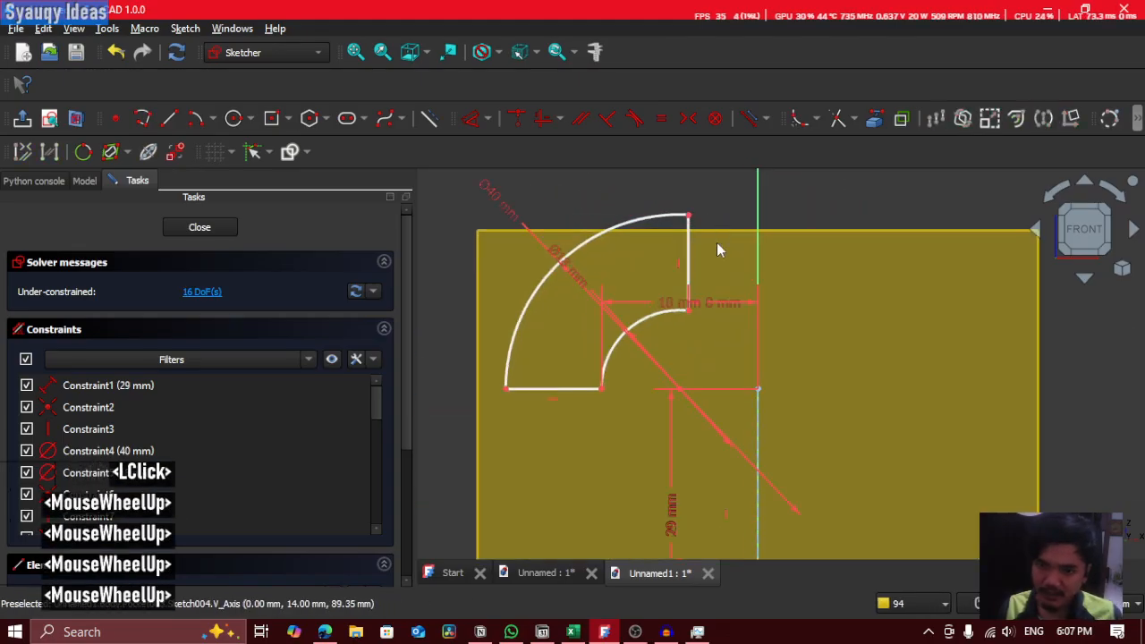
pyautogui.doubleClick(745, 318)
pyautogui.write('6')
pyautogui.press('Return')
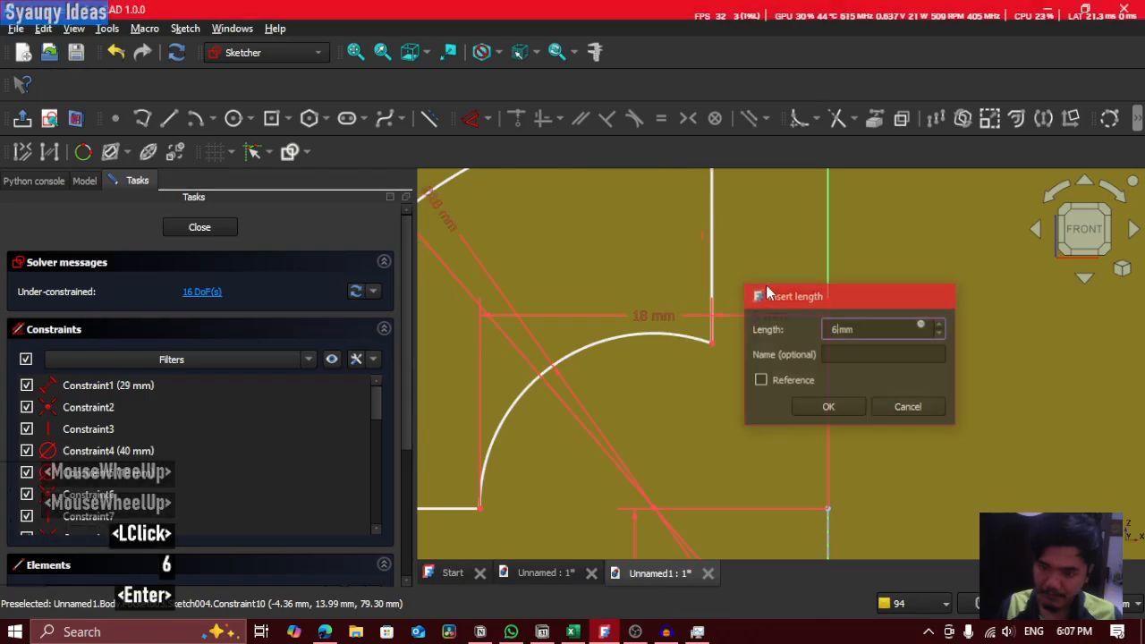
pyautogui.doubleClick(667, 318)
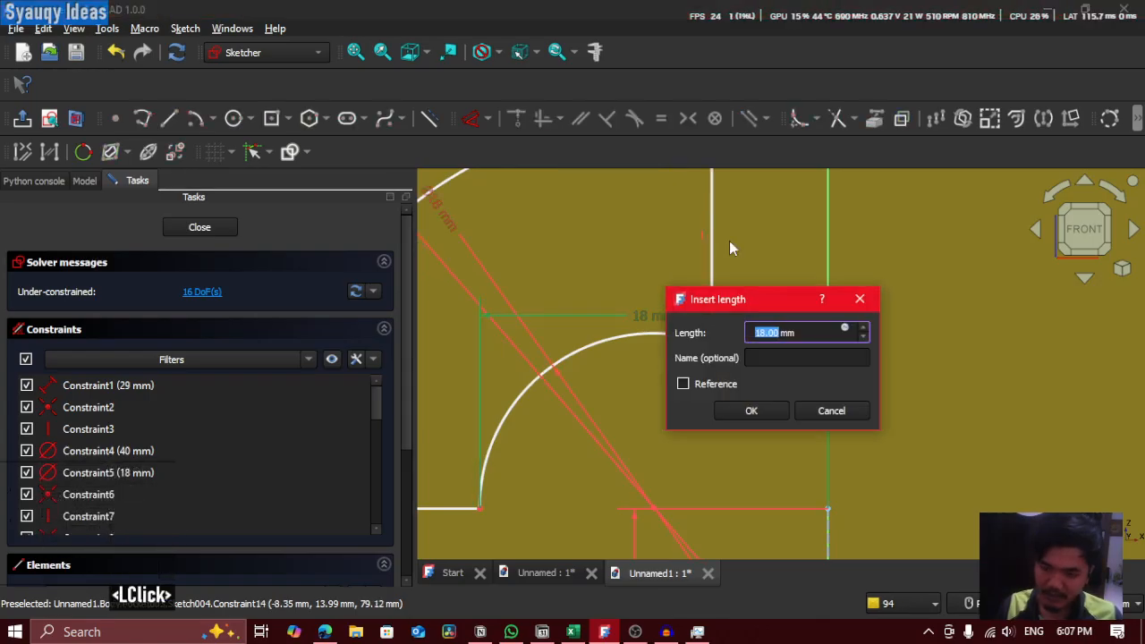
pyautogui.write('16')
pyautogui.press('Return')
pyautogui.scroll(-5, 730, 240)
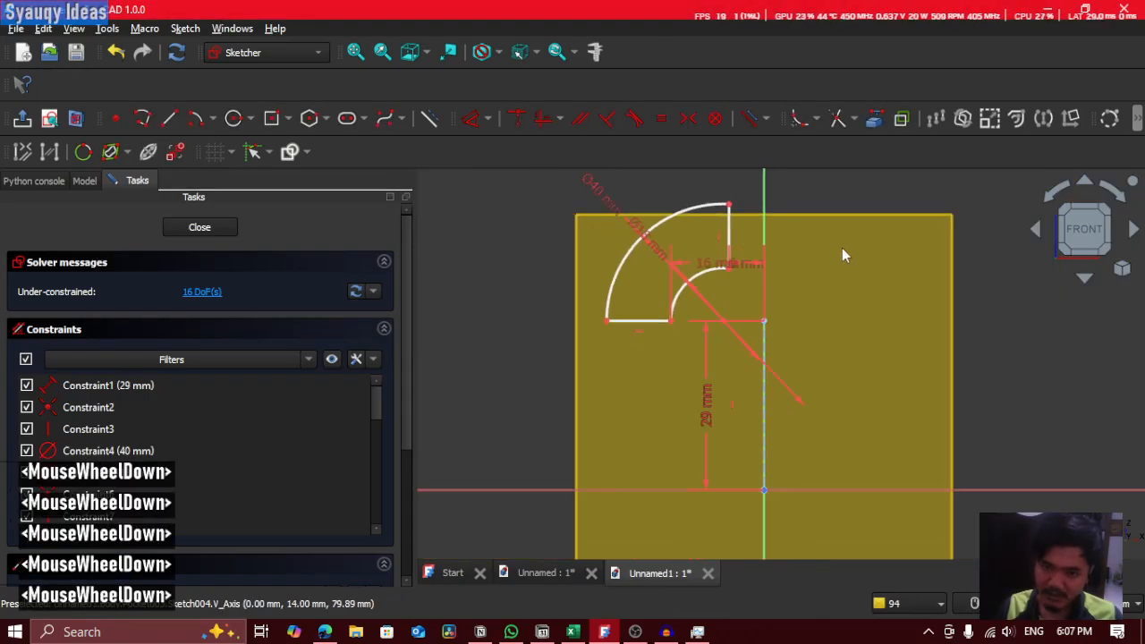
# Step: Mirror the resized upper quarter-ring profile about the vertical axis, keeping the original geometry
pyautogui.scroll(-4, 971, 223)
pyautogui.click(961, 193)
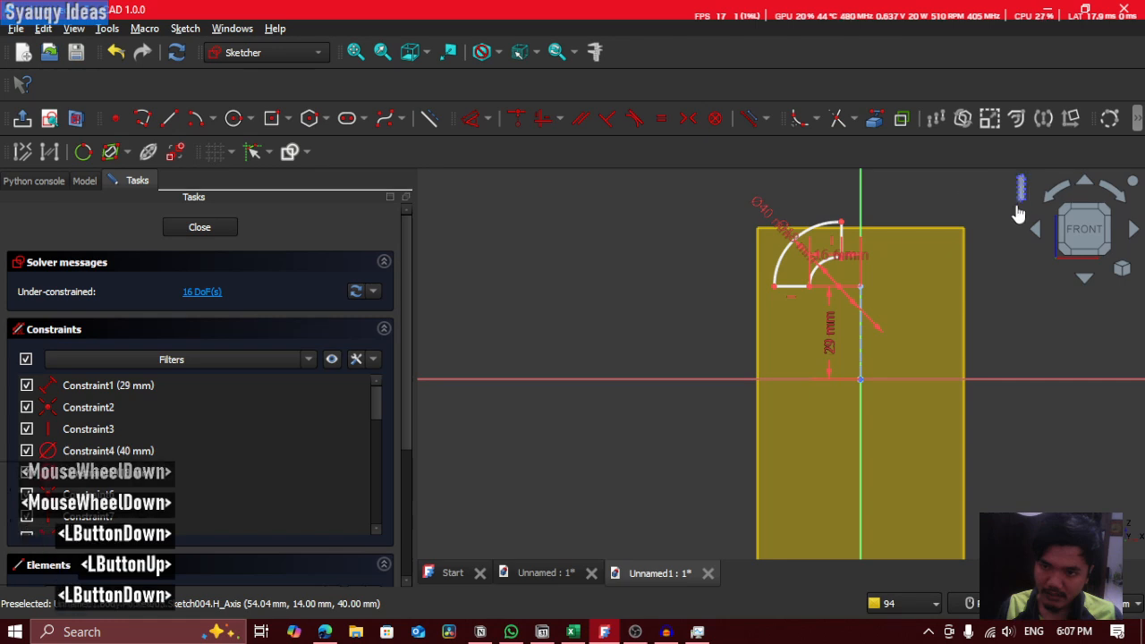
pyautogui.moveTo(1016, 208); pyautogui.dragTo(606, 501)
pyautogui.click(1016, 119)
pyautogui.click(868, 190)
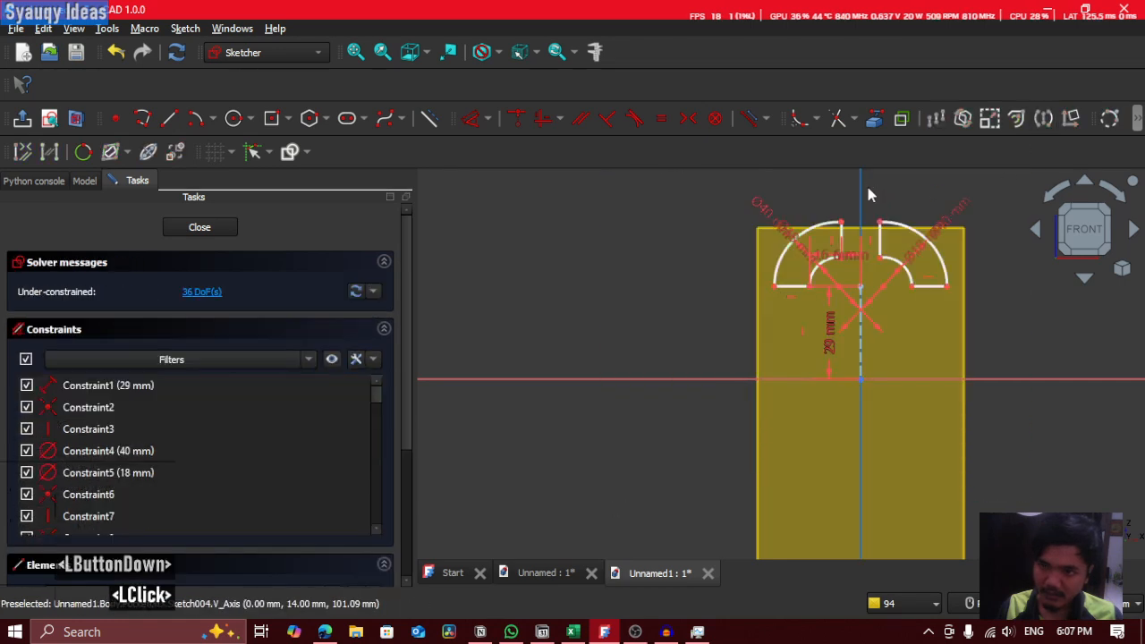
# Step: Mirror both resized upper quarter-ring profiles about the horizontal axis and close Sketch004
pyautogui.moveTo(963, 352); pyautogui.dragTo(882, 384, button='middle')
pyautogui.doubleClick(1022, 418)
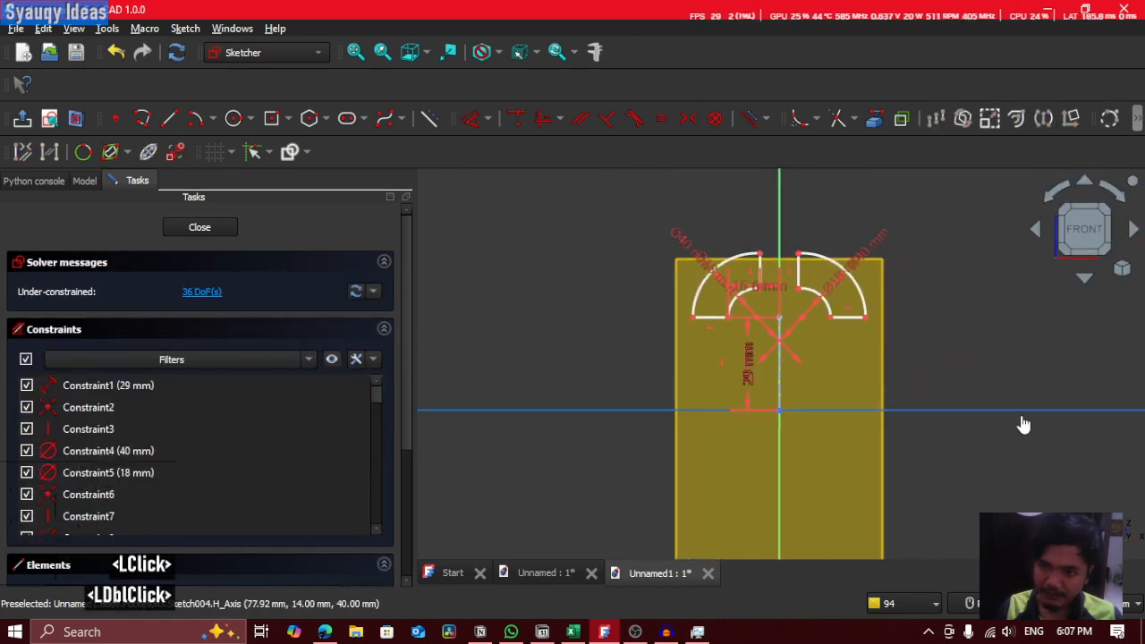
pyautogui.click(1023, 424)
pyautogui.moveTo(958, 193); pyautogui.dragTo(492, 501)
pyautogui.click(1043, 120)
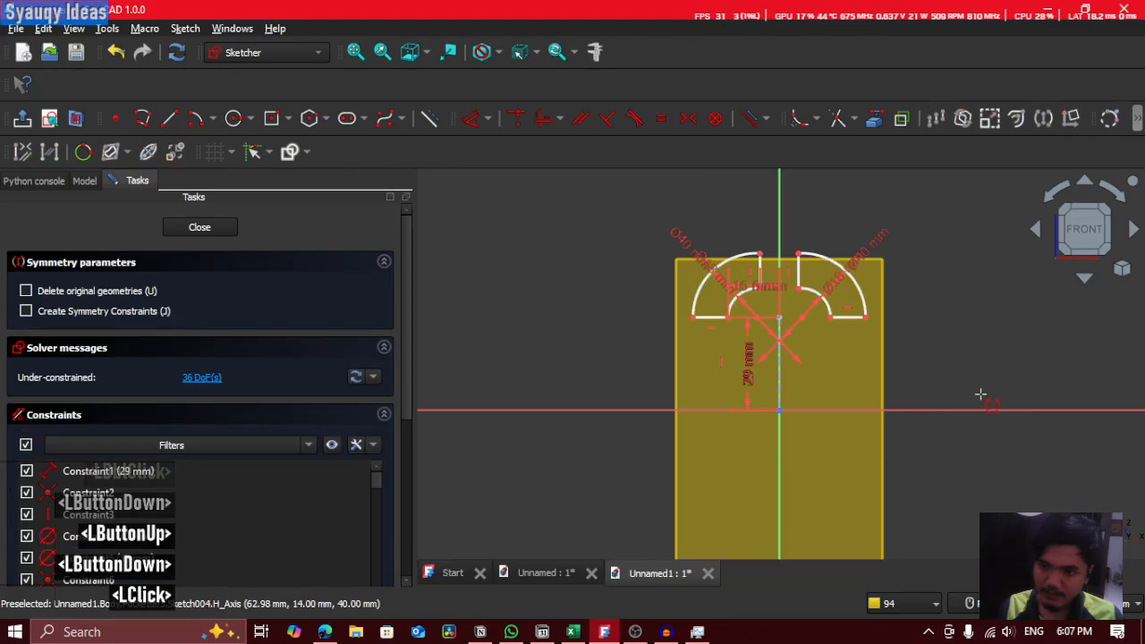
pyautogui.click(980, 394)
pyautogui.moveTo(982, 343); pyautogui.dragTo(856, 298, button='middle')
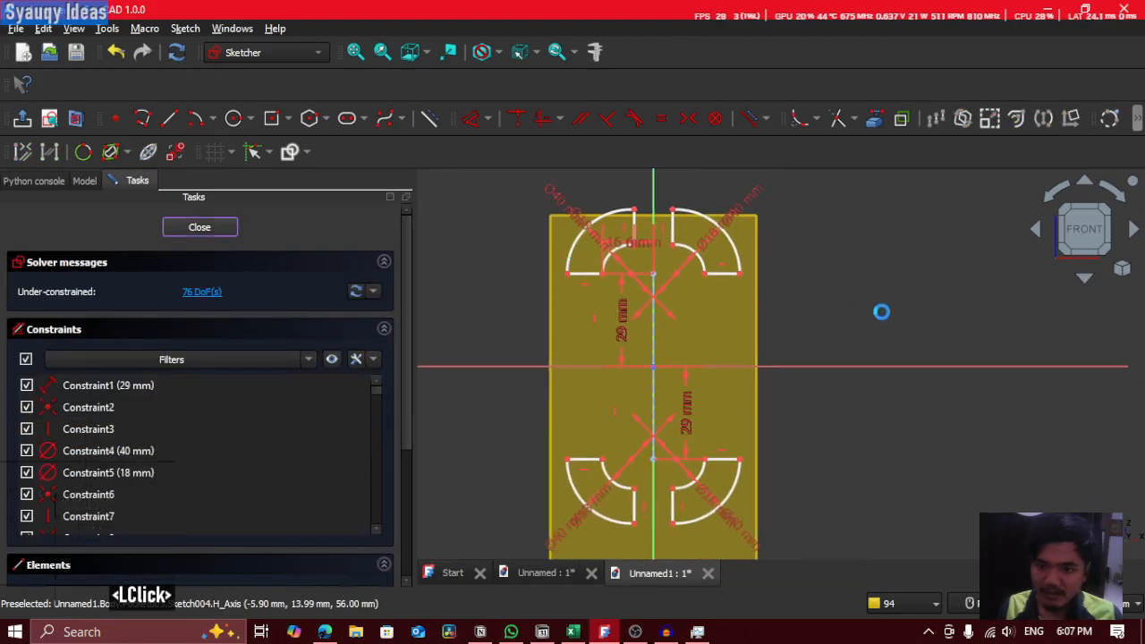
pyautogui.click(199, 226)
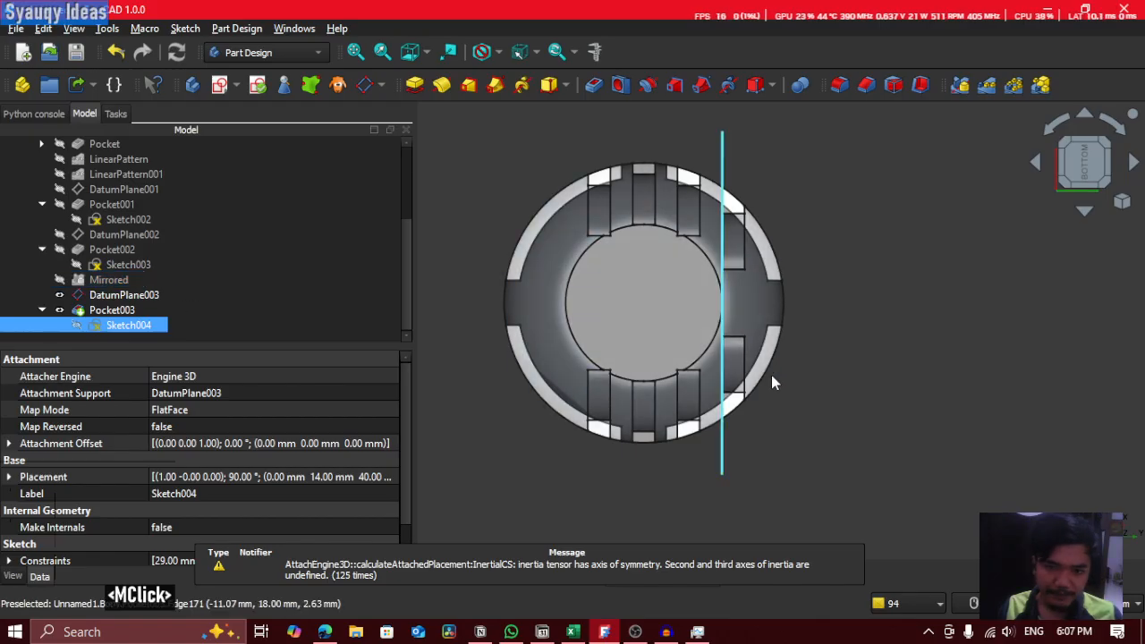
# Step: Examine the recut corner grooves from the rear and the underside of the body
pyautogui.keyDown('shift'); pyautogui.moveTo(775, 383); pyautogui.dragTo(554, 215, button='middle'); pyautogui.keyUp('shift')
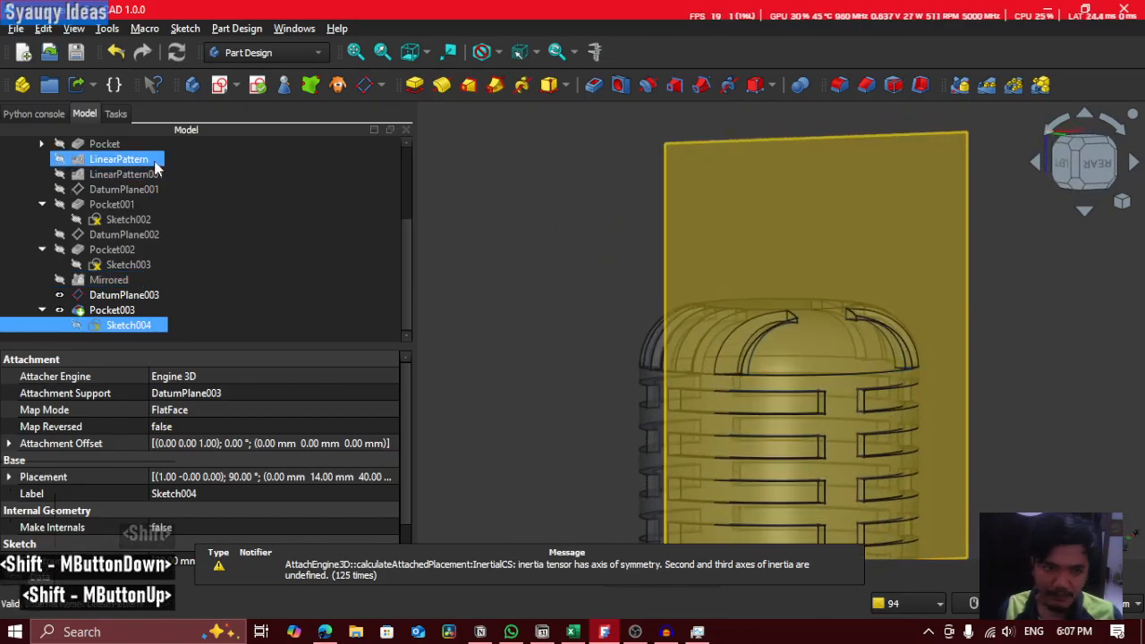
pyautogui.scroll(-1, 673, 316)
pyautogui.keyDown('shift'); pyautogui.moveTo(672, 317); pyautogui.dragTo(676, 457, button='middle'); pyautogui.keyUp('shift')
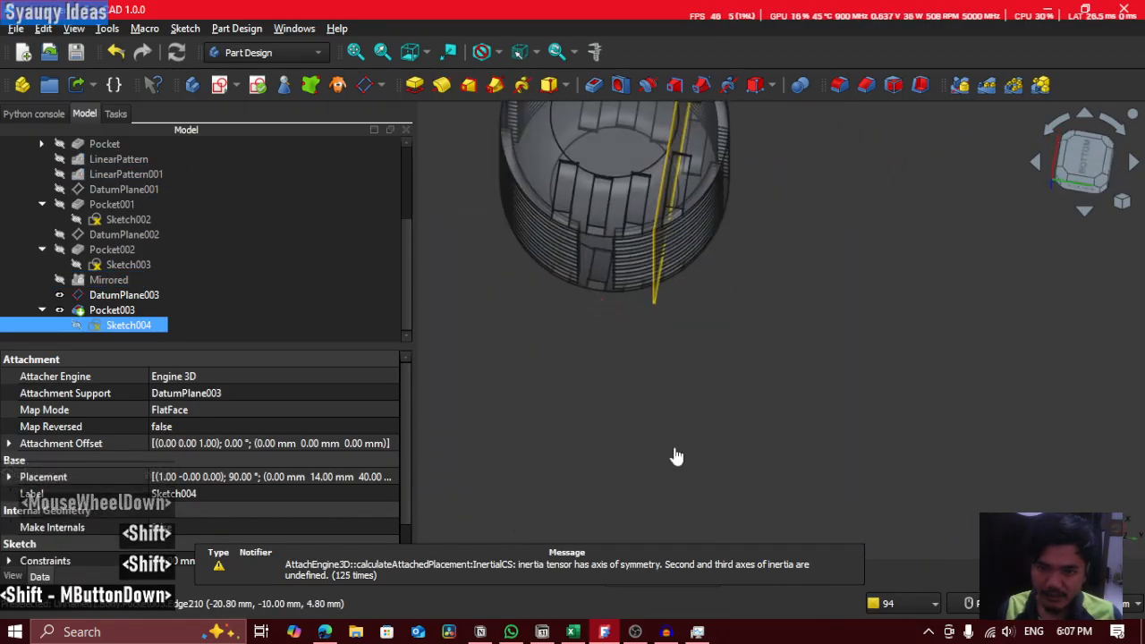
pyautogui.moveTo(785, 322); pyautogui.dragTo(787, 449, button='middle')
pyautogui.scroll(3, 708, 281)
pyautogui.scroll(-4, 708, 281)
pyautogui.scroll(1, 708, 281)
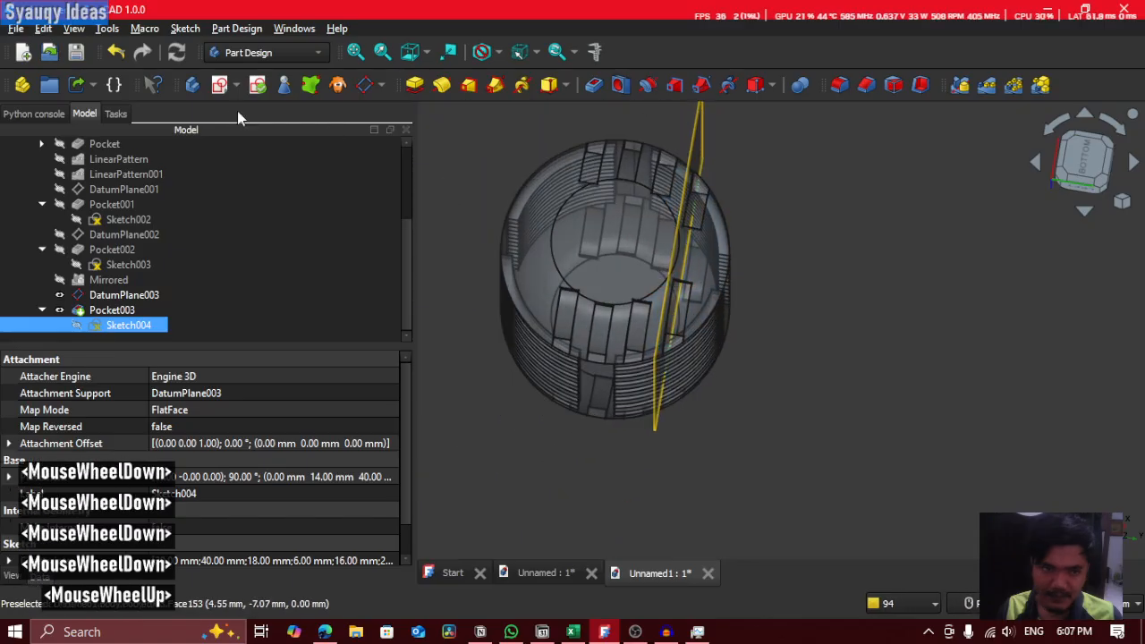
# Step: Create a Mirrored feature that transforms tool shapes and add Pocket003 as the feature it mirrors
pyautogui.click(967, 85)
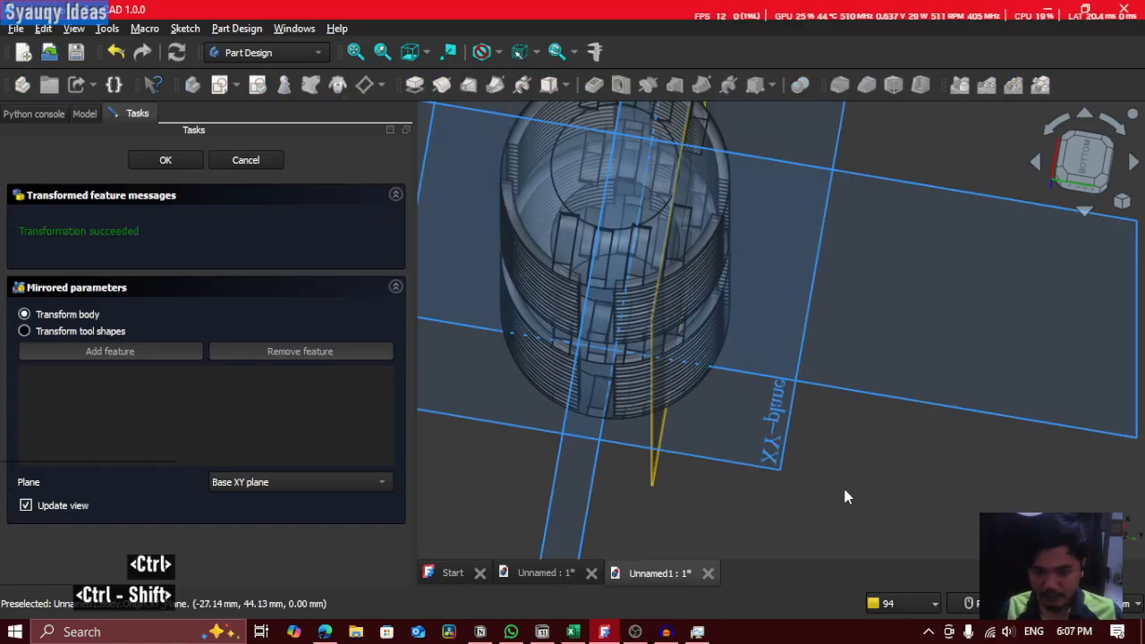
pyautogui.keyDown('shift'); pyautogui.moveTo(843, 485); pyautogui.dragTo(809, 380, button='middle'); pyautogui.keyUp('shift')
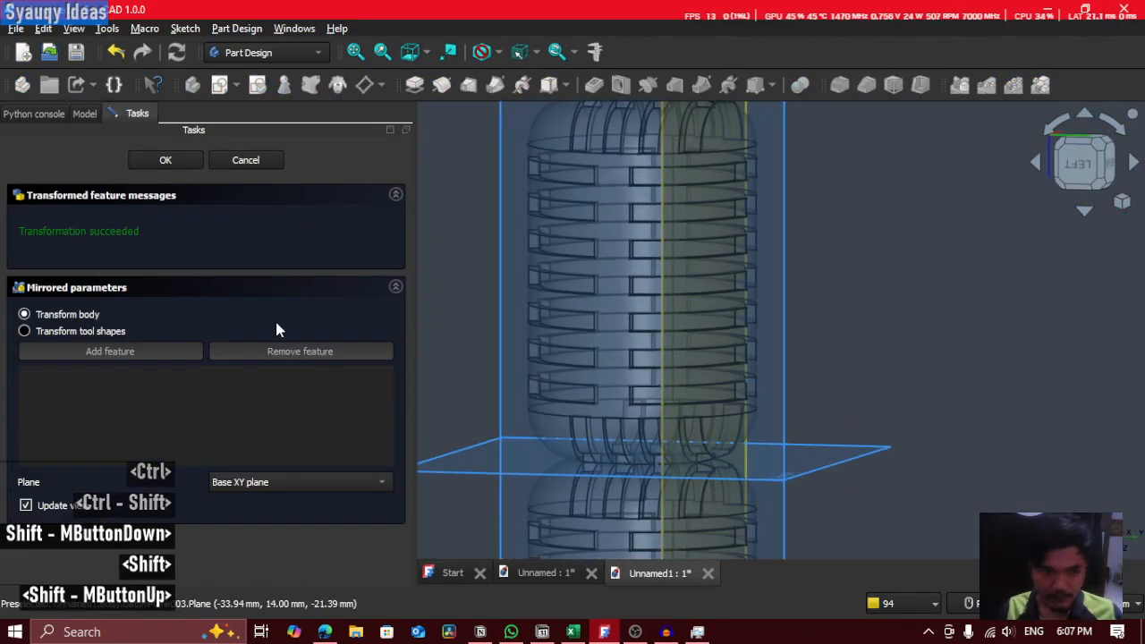
pyautogui.click(45, 330)
pyautogui.click(72, 351)
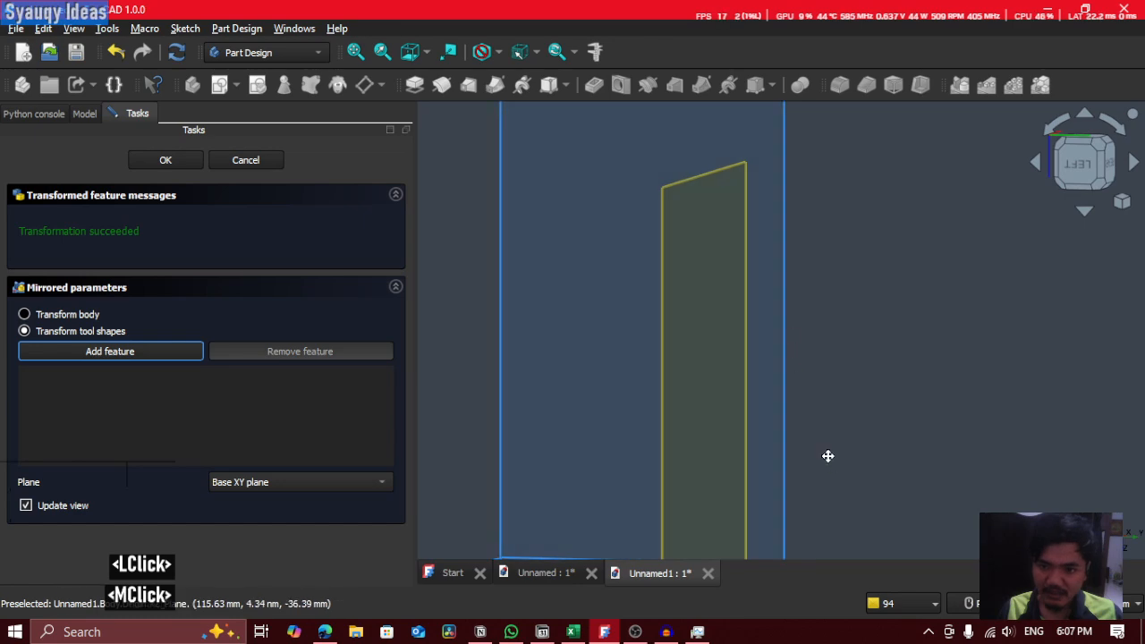
pyautogui.moveTo(829, 455); pyautogui.dragTo(798, 311, button='middle')
pyautogui.scroll(6, 743, 160)
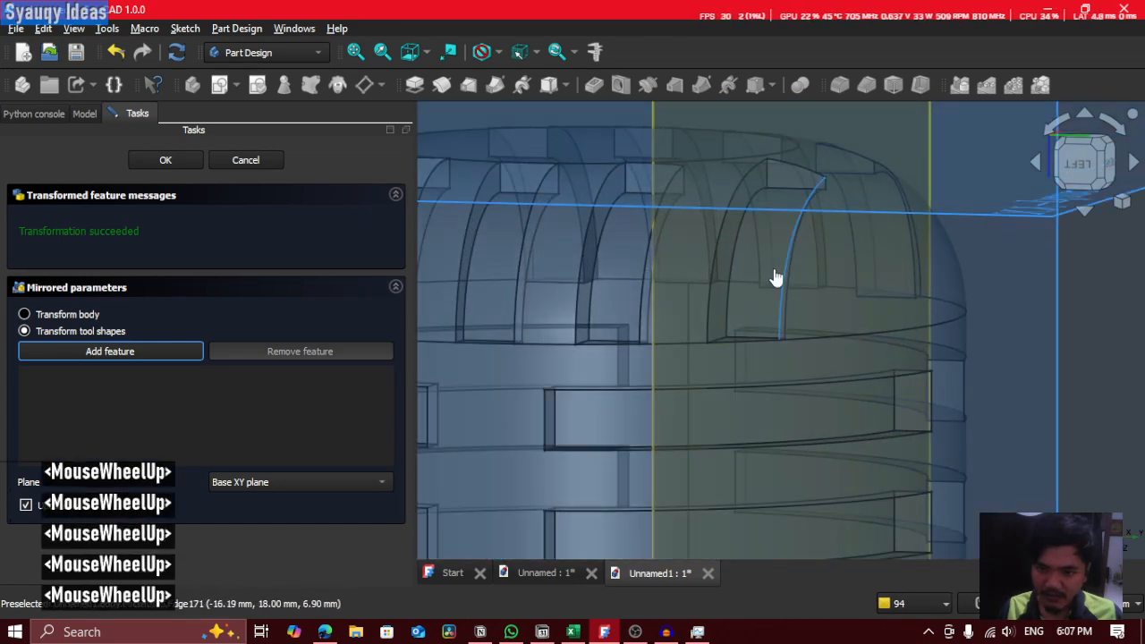
pyautogui.click(775, 278)
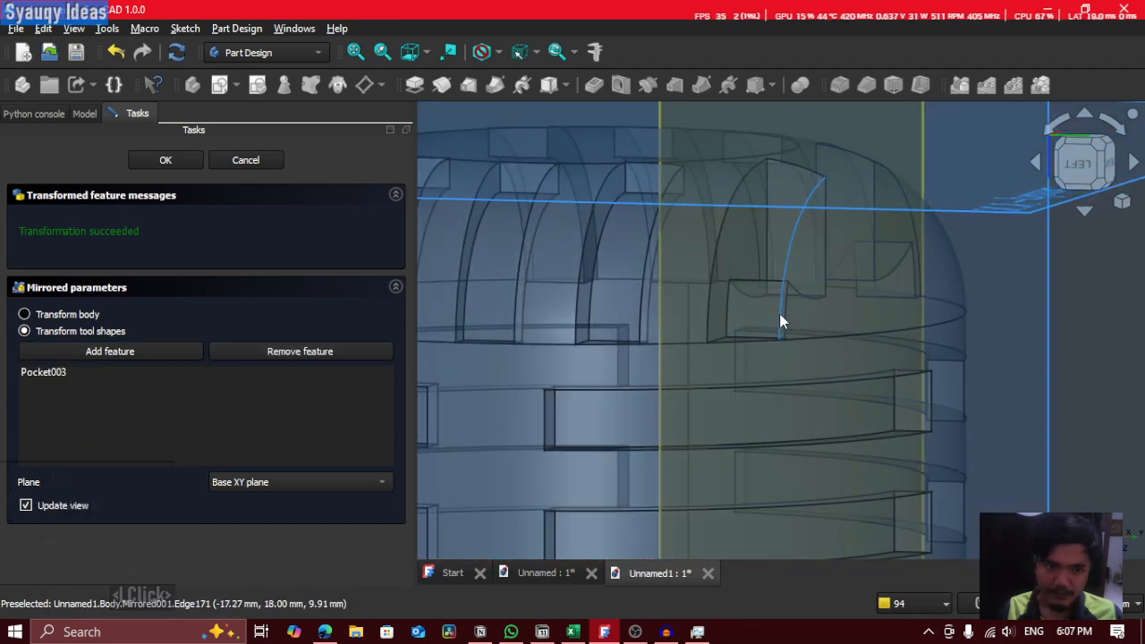
pyautogui.scroll(-5, 497, 284)
# Step: Set the mirror plane for Pocket003 to the base YZ plane
pyautogui.click(357, 481)
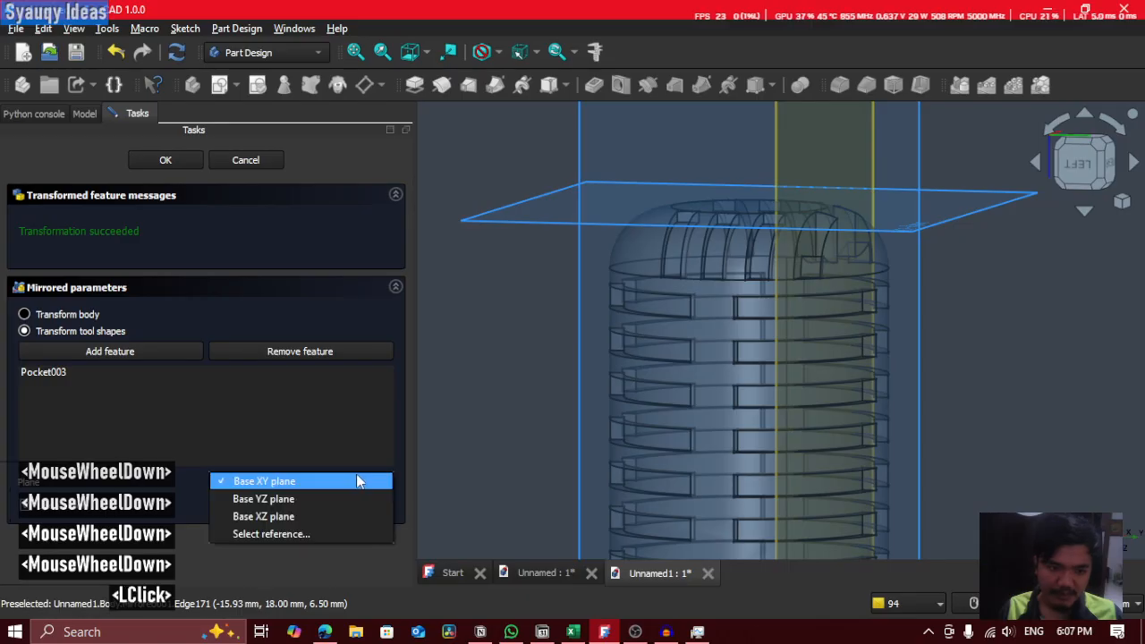
pyautogui.click(343, 502)
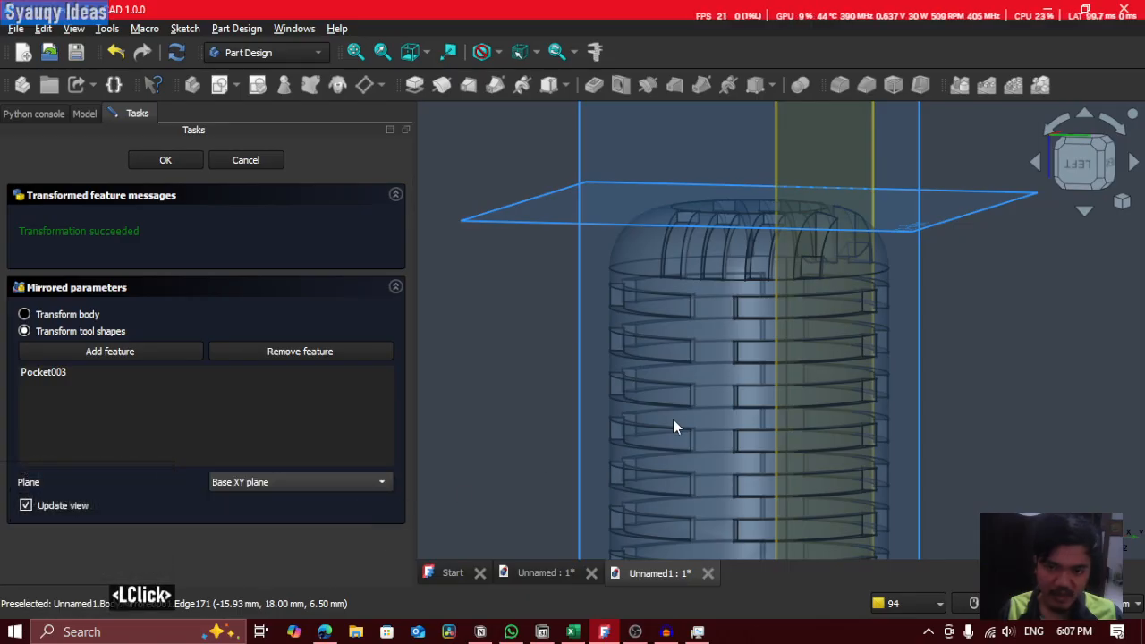
pyautogui.scroll(-3, 675, 416)
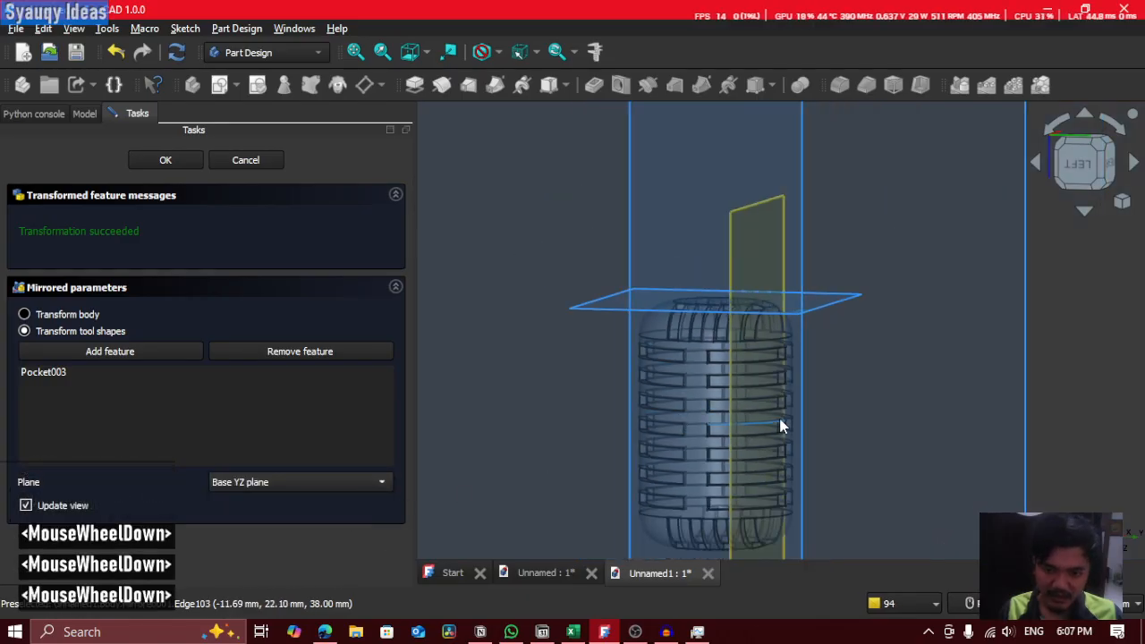
pyautogui.click(314, 480)
pyautogui.click(314, 483)
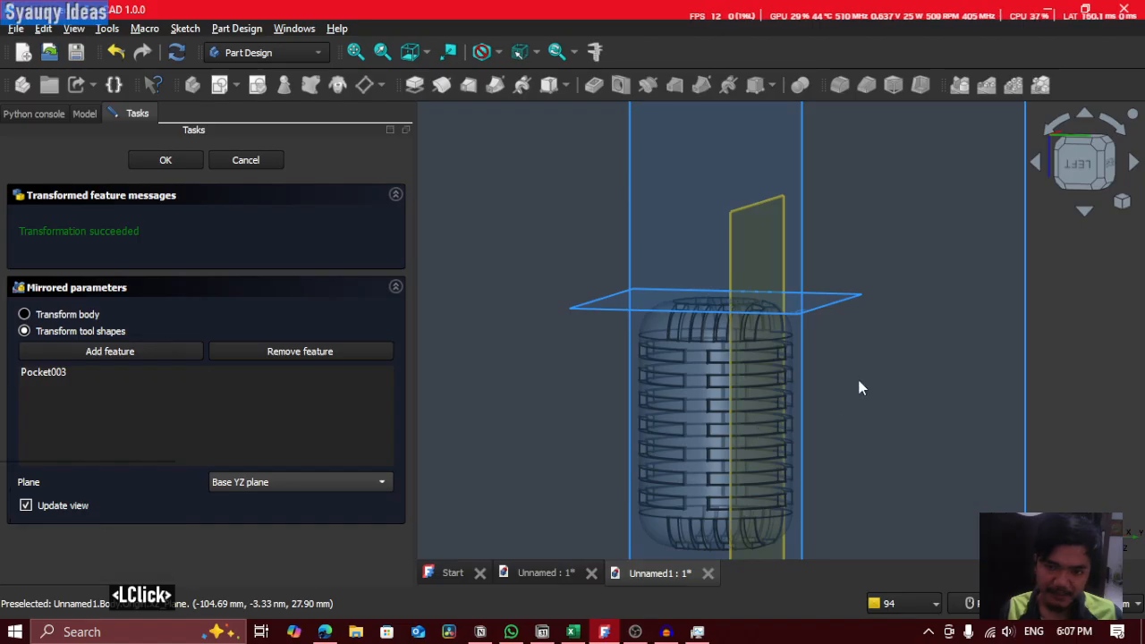
pyautogui.keyDown('shift'); pyautogui.moveTo(714, 315); pyautogui.dragTo(771, 307, button='middle'); pyautogui.keyUp('shift')
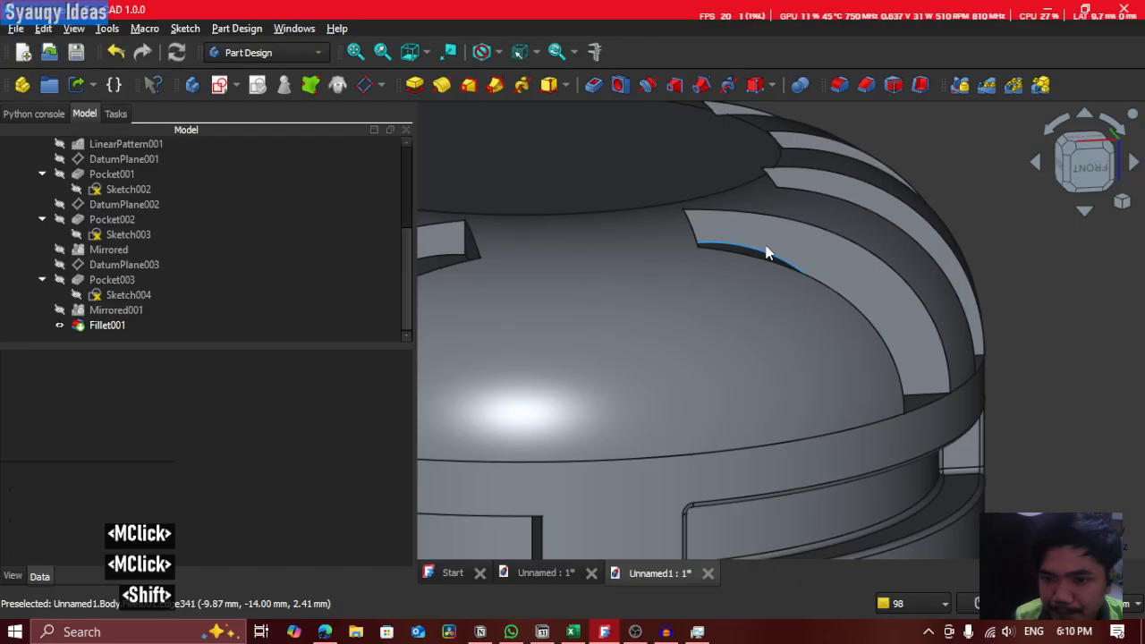
# Step: Examine the corner grooves and side slots around the filleted body, from a close-up groove edge to the whole body
pyautogui.keyDown('shift'); pyautogui.moveTo(767, 248); pyautogui.dragTo(830, 274, button='middle'); pyautogui.keyUp('shift')
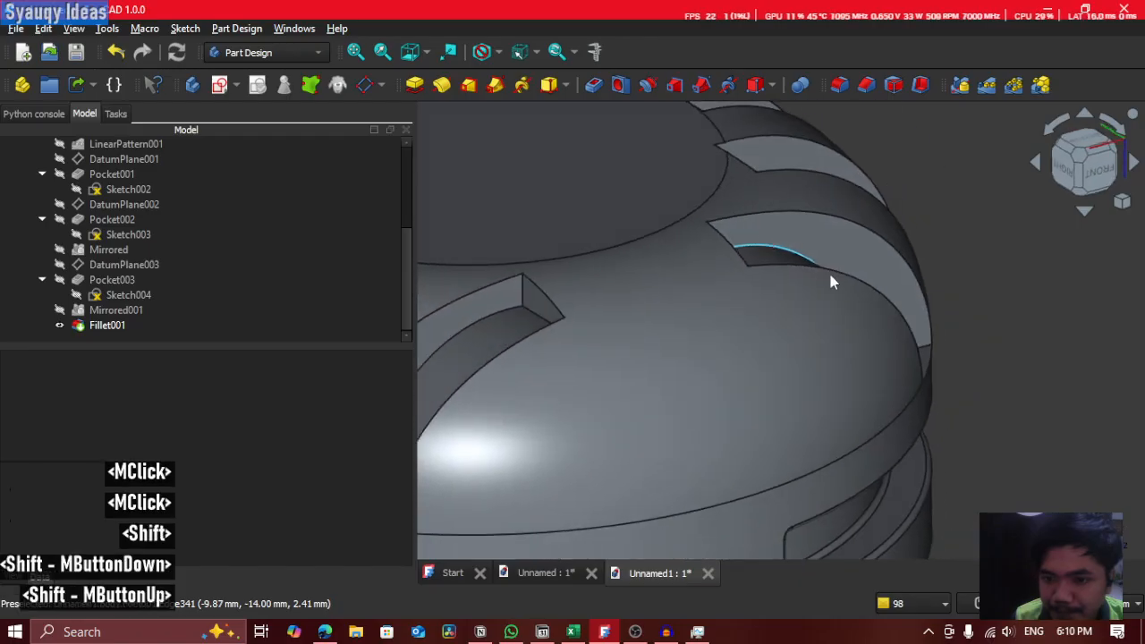
pyautogui.scroll(-4, 791, 433)
pyautogui.moveTo(731, 352); pyautogui.dragTo(791, 297, button='middle')
pyautogui.scroll(-2, 791, 297)
pyautogui.moveTo(833, 383); pyautogui.dragTo(853, 195, button='middle')
pyautogui.moveTo(824, 390); pyautogui.dragTo(767, 437, button='middle')
pyautogui.keyDown('shift'); pyautogui.moveTo(725, 284); pyautogui.dragTo(736, 412, button='middle'); pyautogui.keyUp('shift')
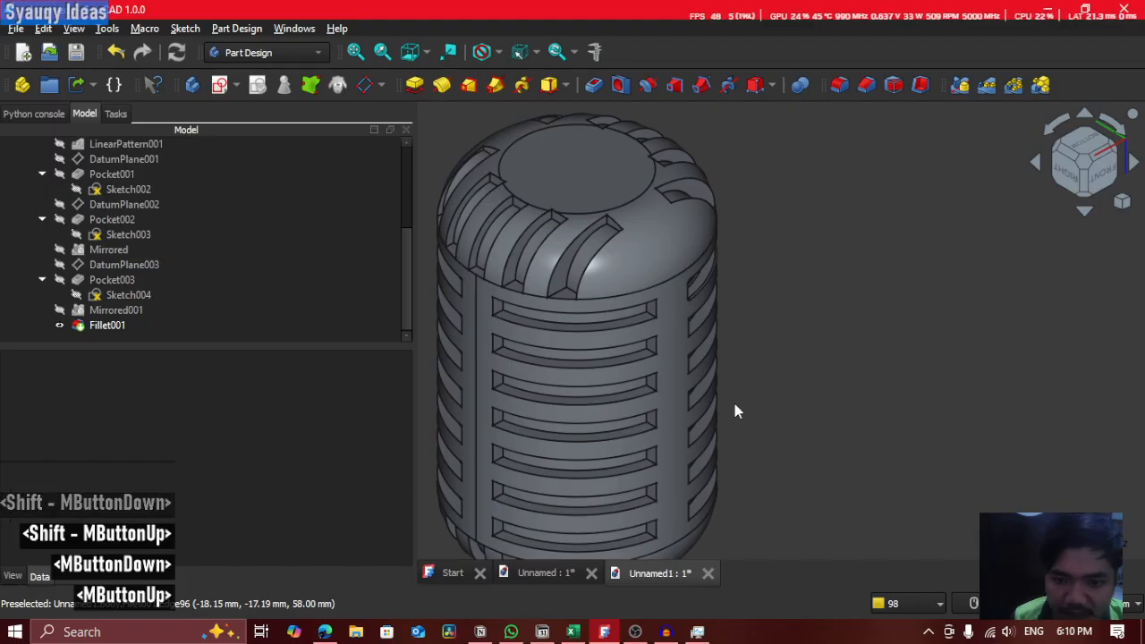